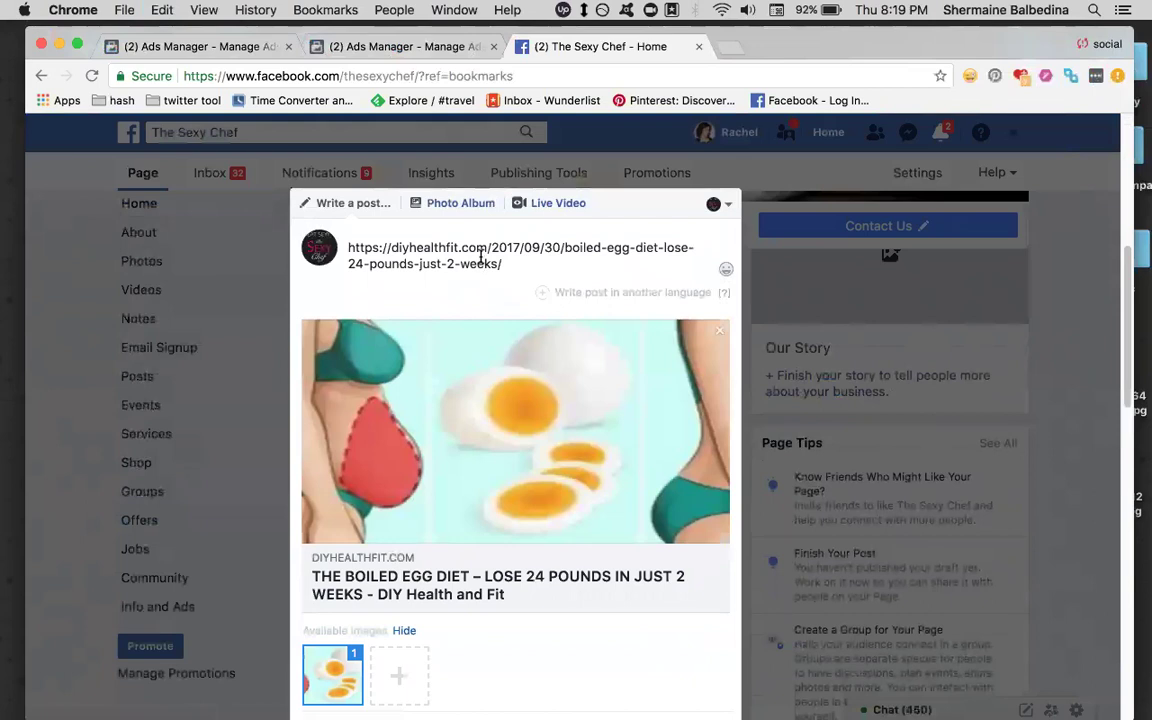
- Delete the article URL from the new Page post's text, keeping the boiled egg diet link preview
triple_click(481, 257)
key("BackSpace")
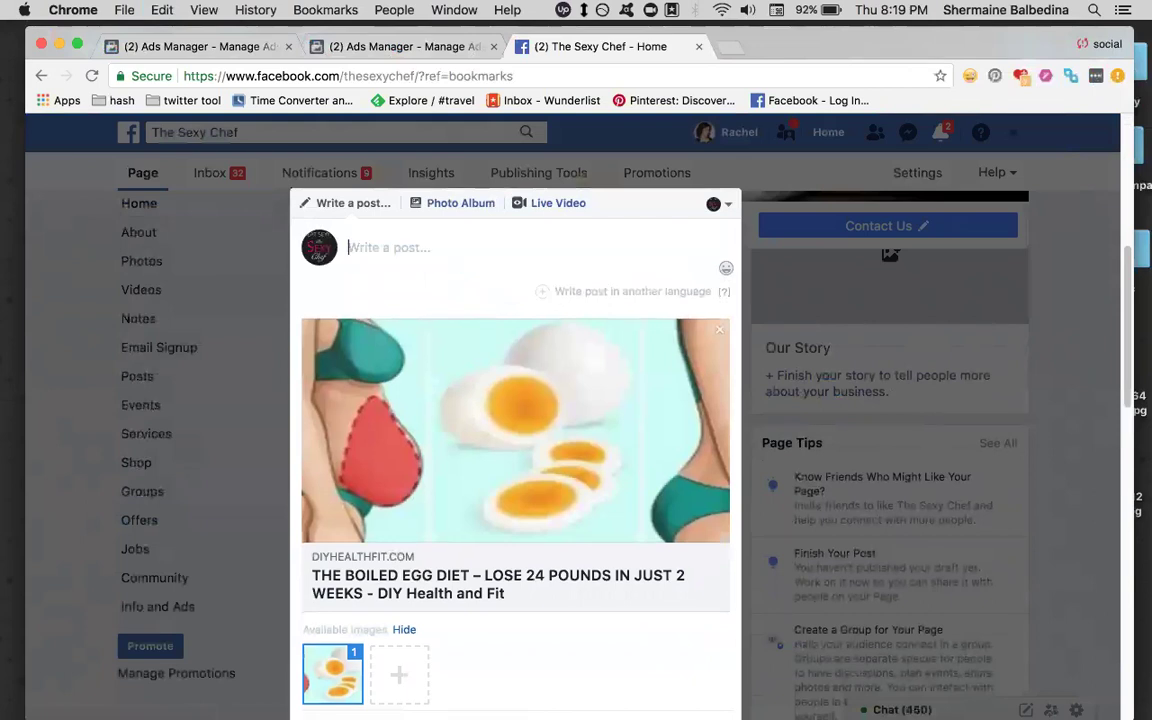
scroll(581, 237, "down", 2)
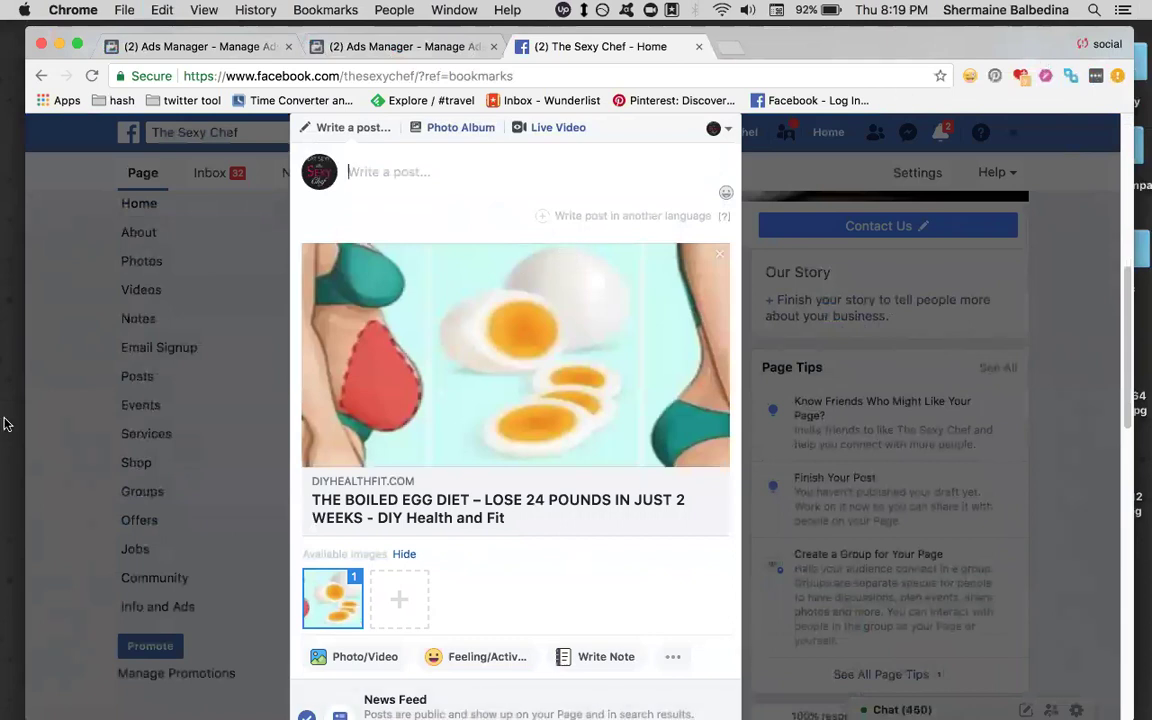
- Switch to the other Chrome window and return from the boiled egg diet pin to the DIET on MONDAY board on Pinterest
mouse_move(1007, 43)
left_mouse_down()
mouse_move(1008, 62)
mouse_move(1007, 38)
left_mouse_up()
mouse_move(908, 700)
left_click(971, 697)
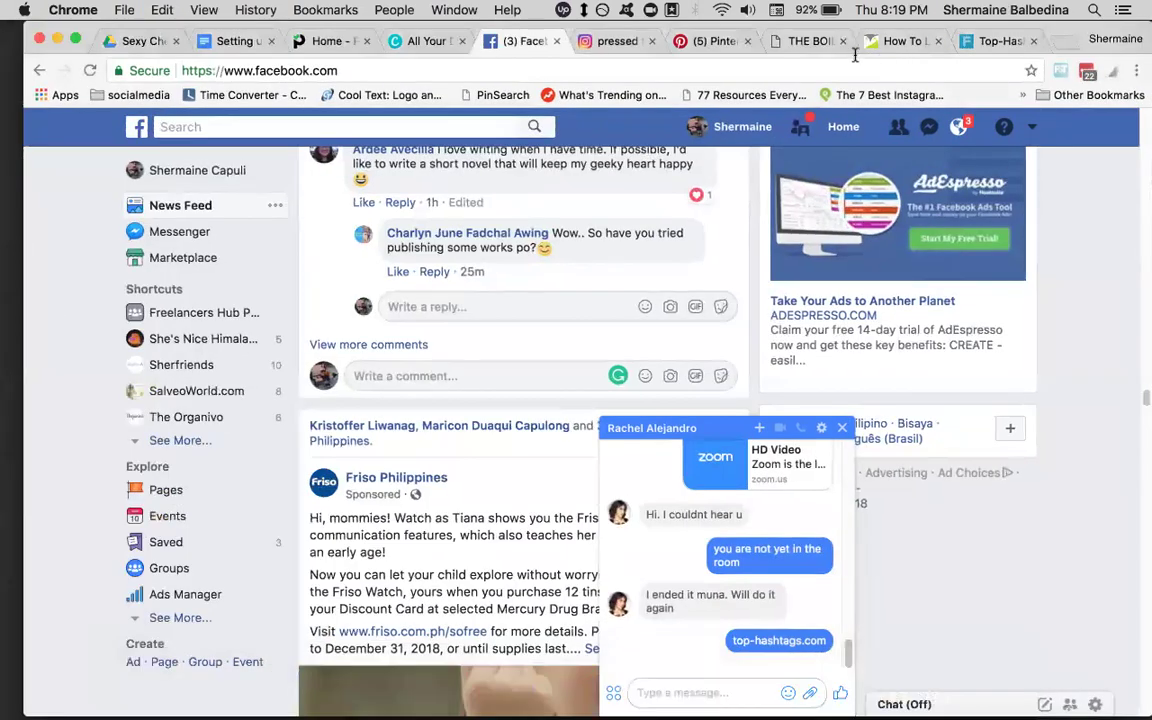
left_click(680, 41)
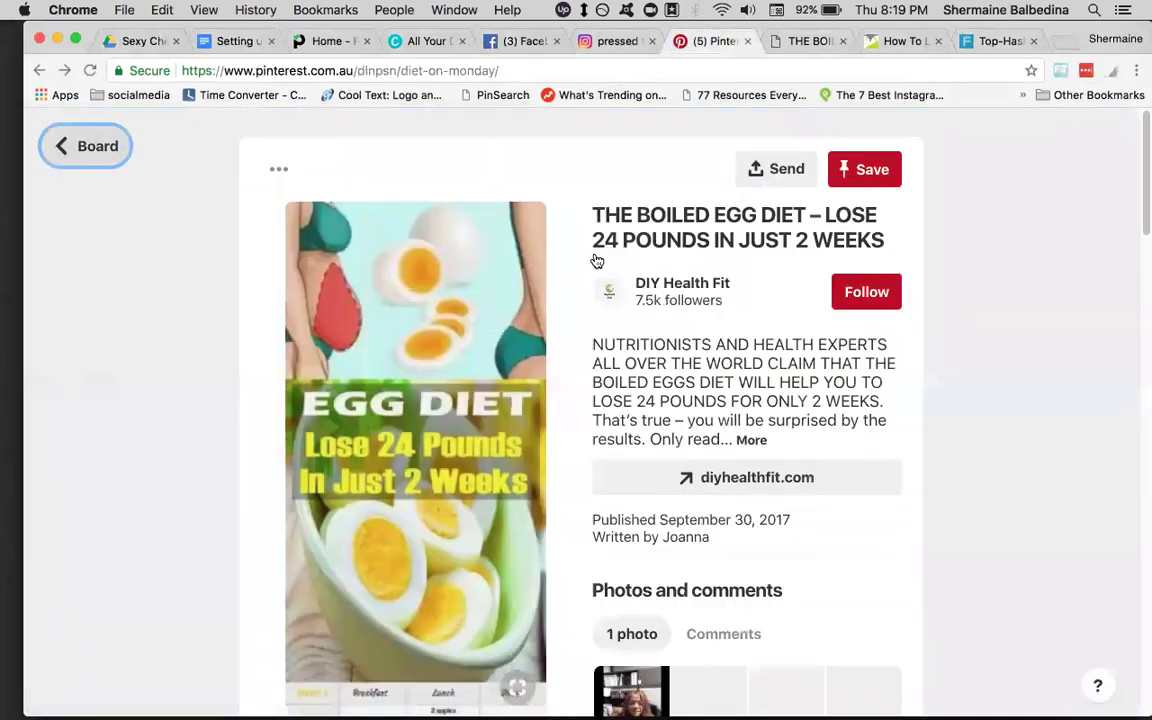
left_click(213, 161)
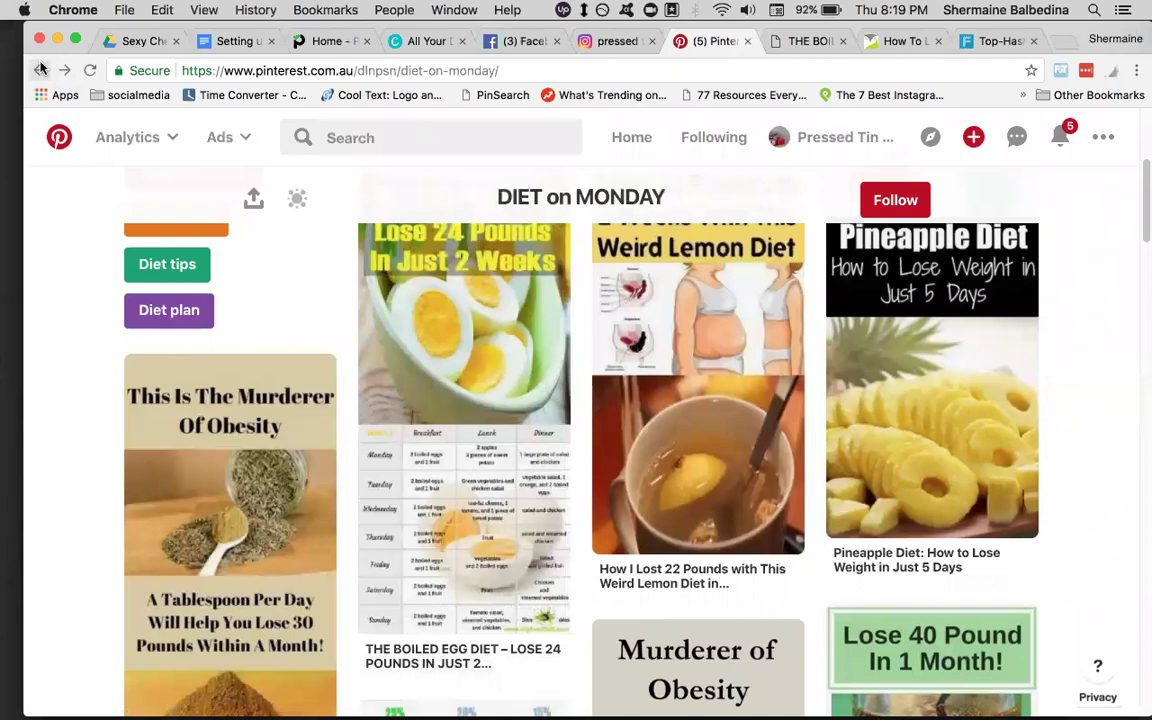
left_click(40, 70)
- Review the hashtag topics and ad resources in the "Setting up the Facebook Ads" document, and minimize that window
left_click(233, 41)
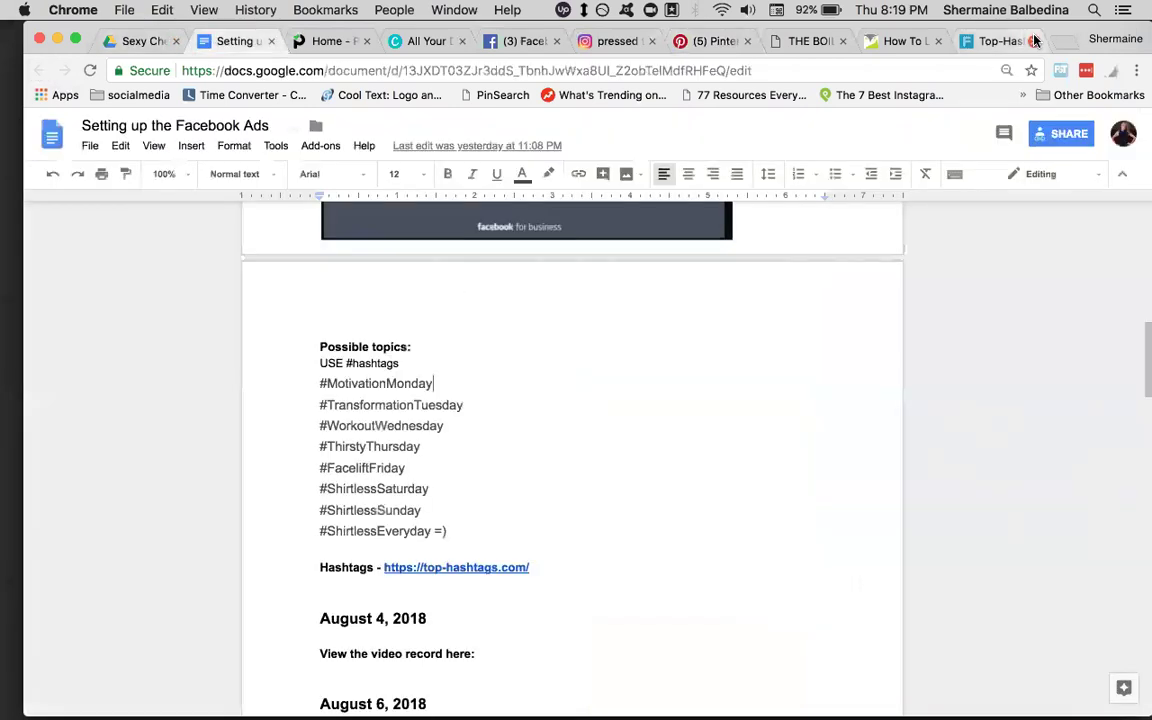
scroll(669, 437, "down", 2)
scroll(669, 437, "down", 8)
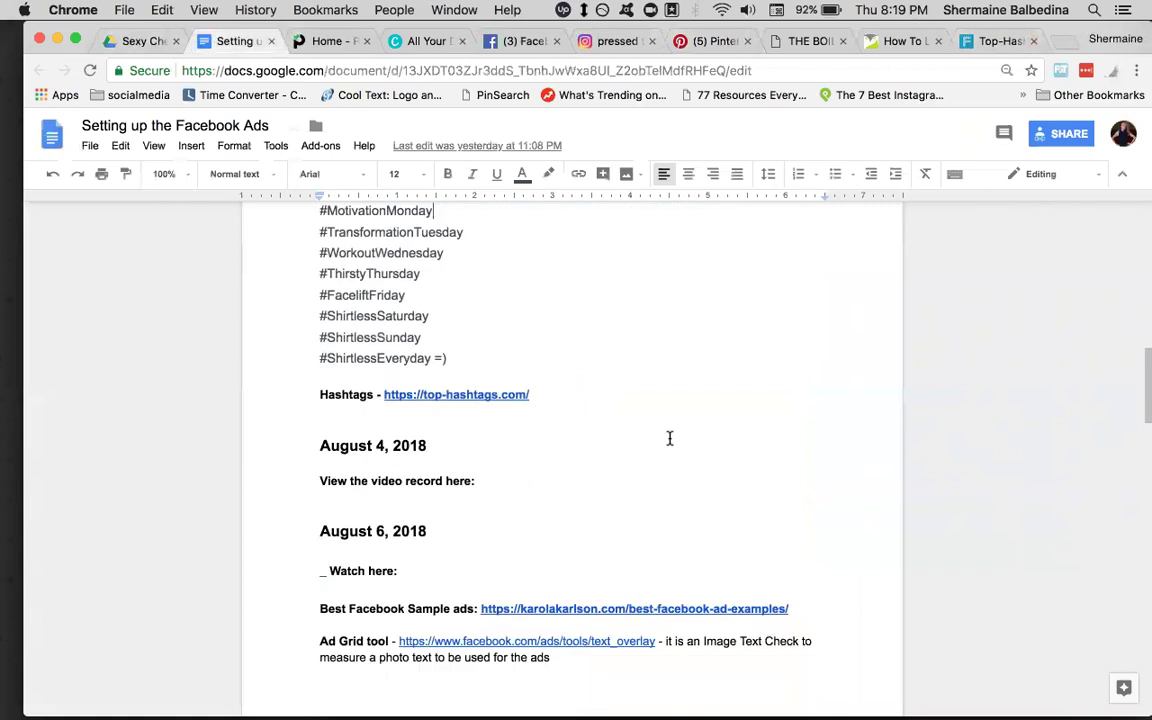
left_click(57, 38)
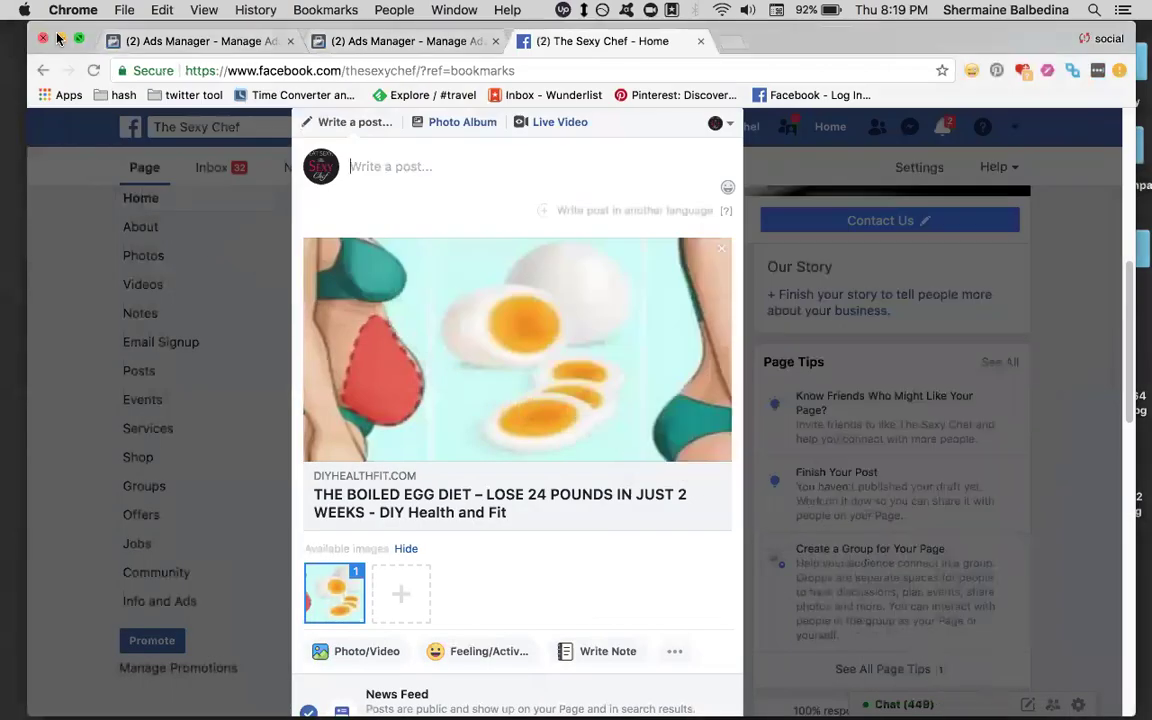
- Return to the Ads Manager campaign list and clear the selection of the IC video teaser campaign
left_click(161, 41)
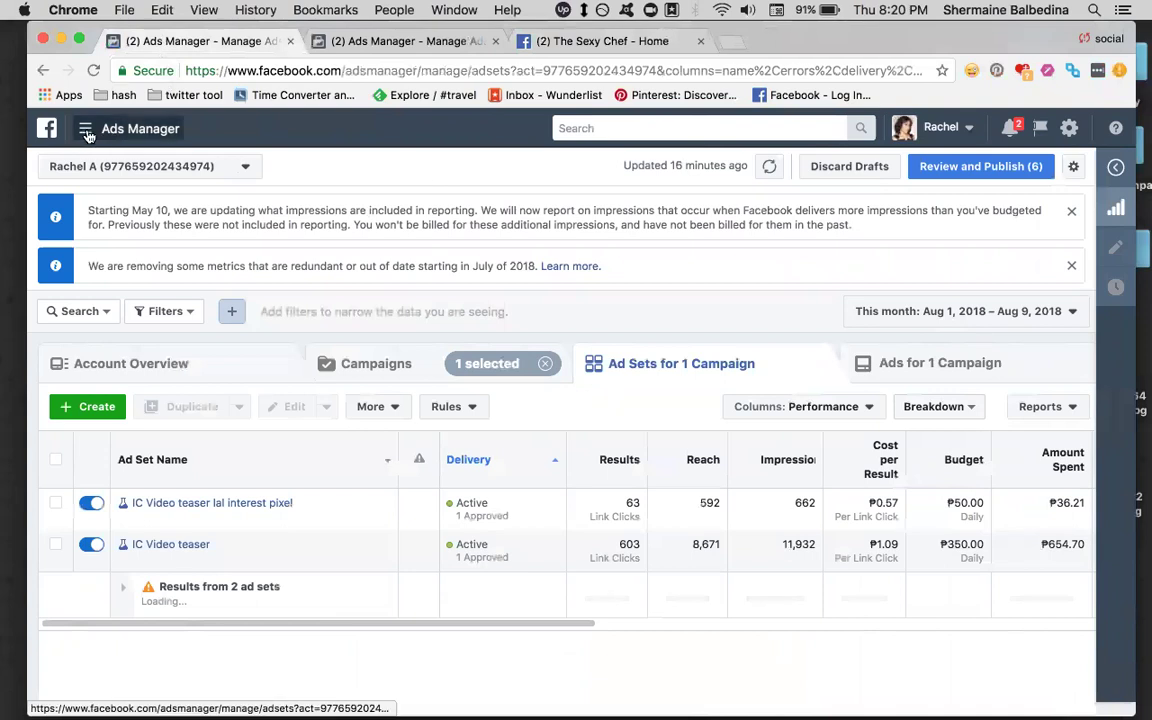
mouse_move(87, 135)
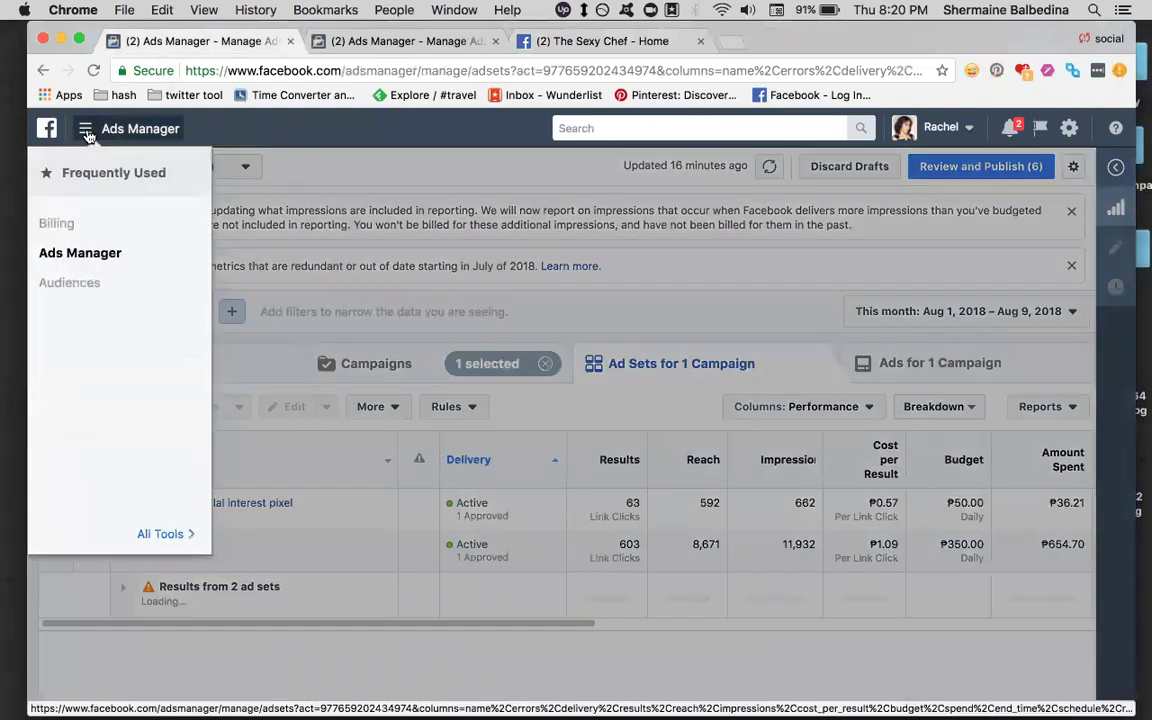
left_click(78, 252)
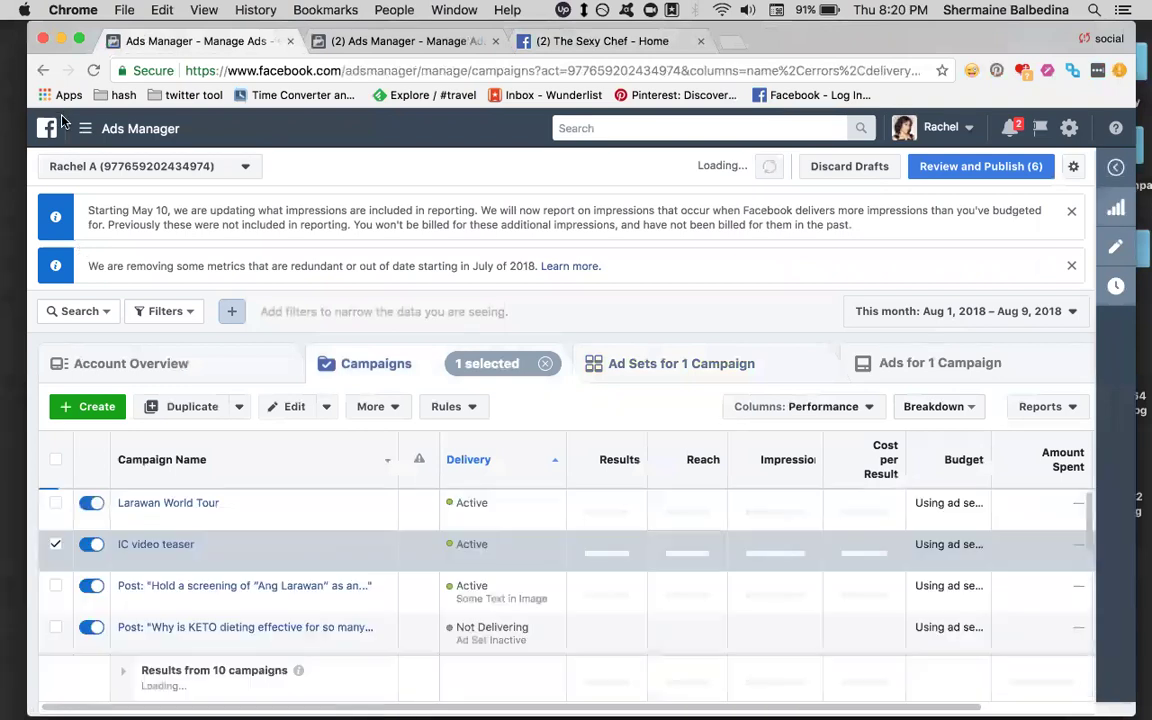
left_click(56, 548)
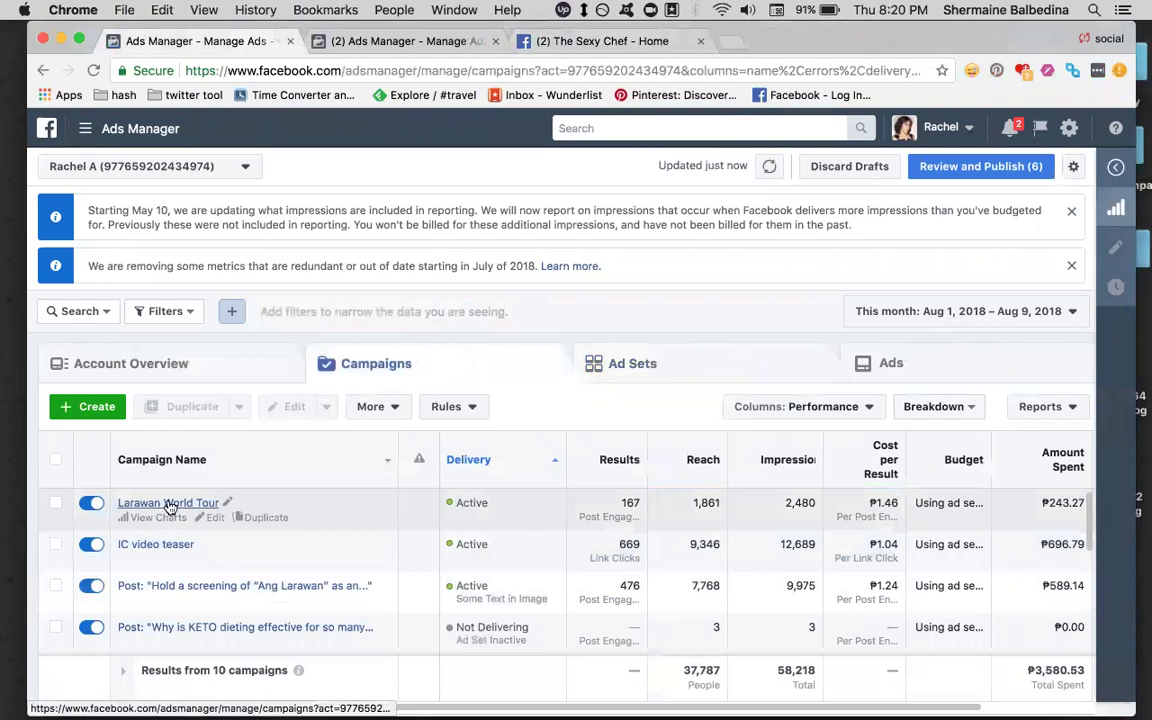
- Open the ad sets of the campaign promoting the post "Hold a screening of “Ang Larawan” as an..."
scroll(375, 537, "down", 1)
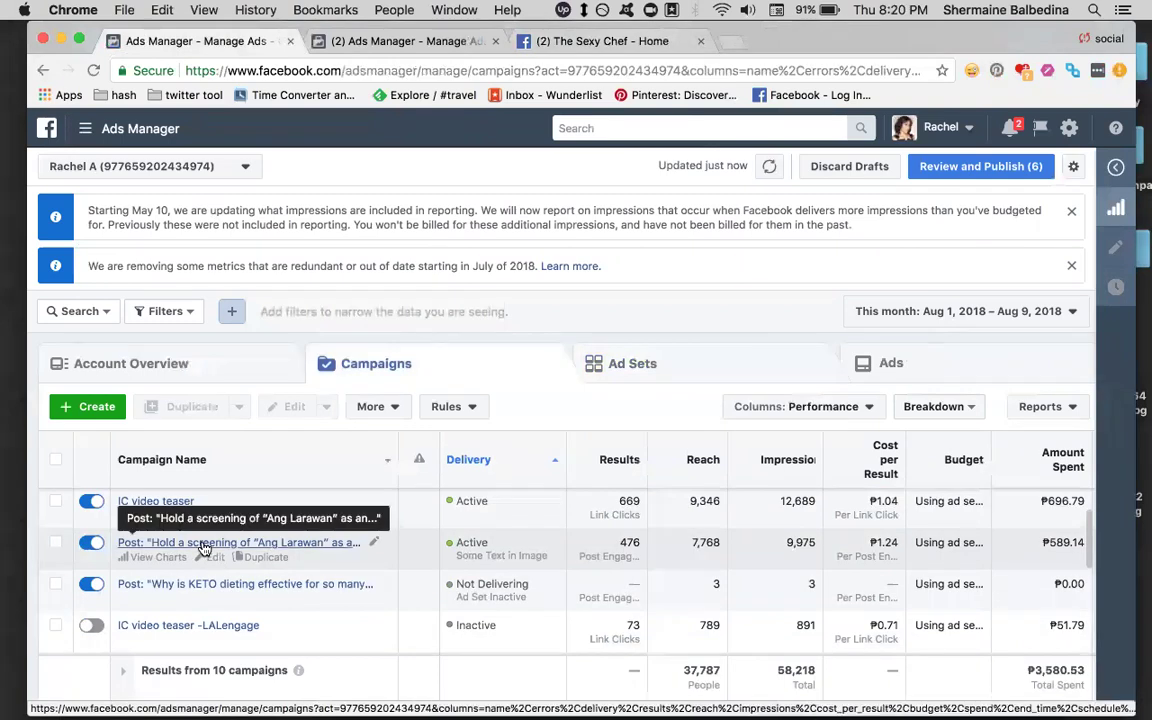
left_click(204, 548)
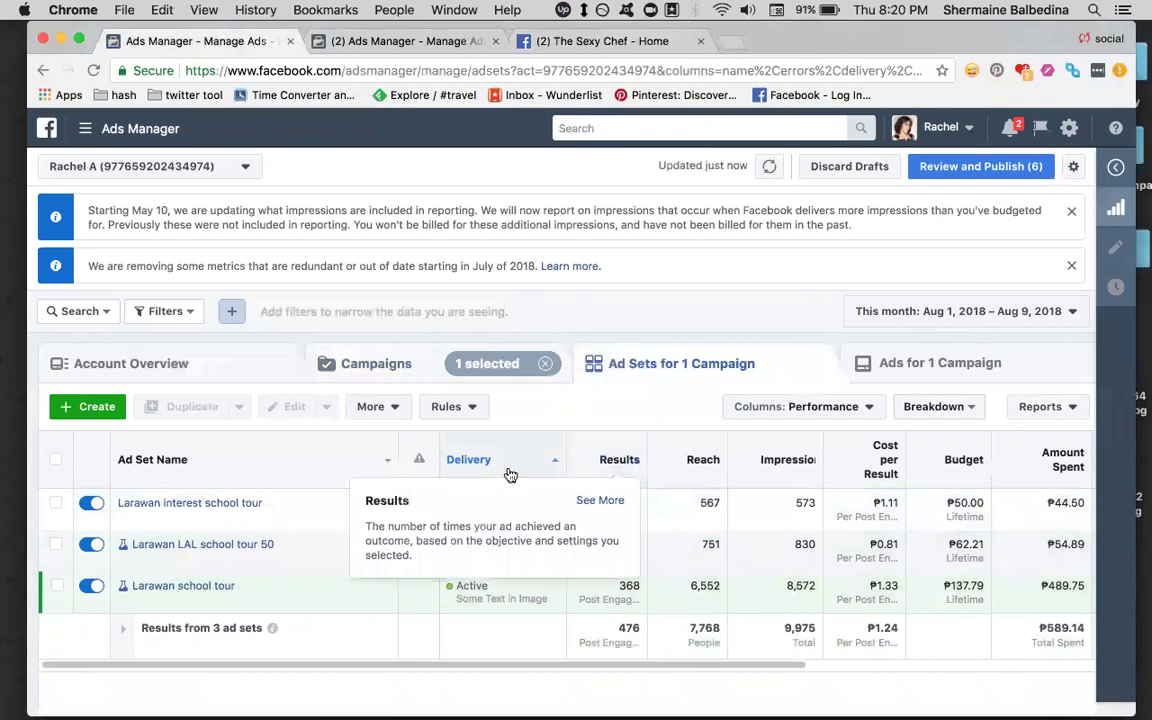
mouse_move(197, 606)
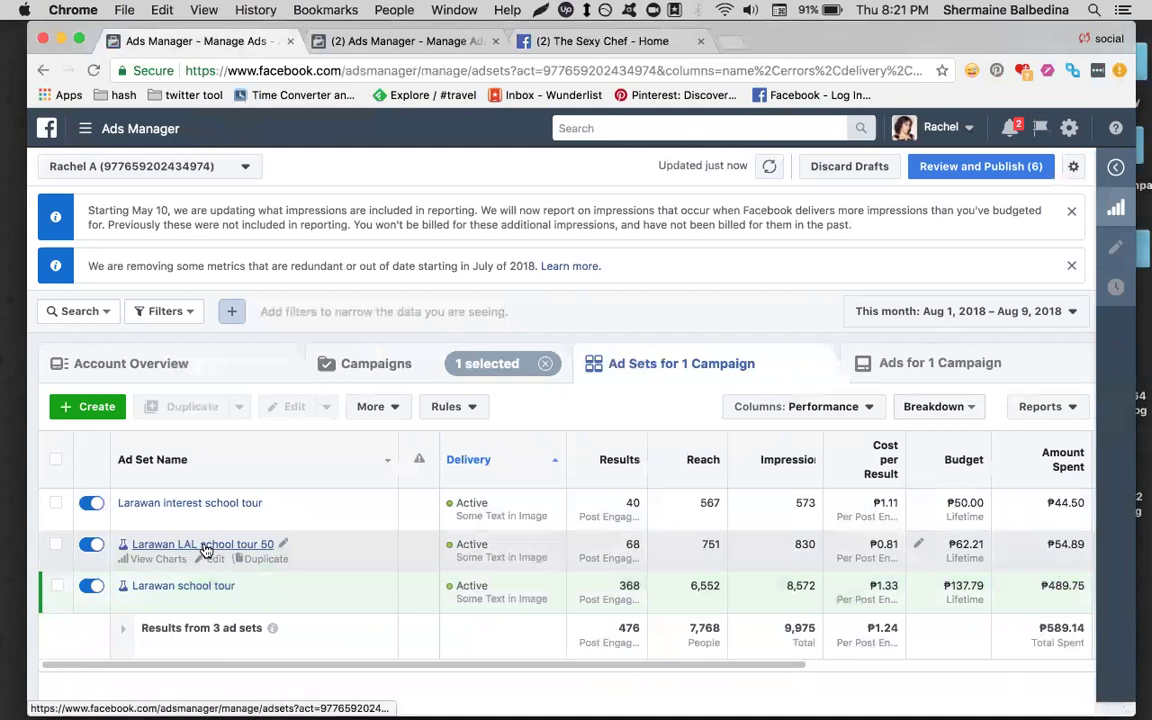
- Open the ad in the Larawan LAL school tour 50 ad set for editing and examine its identity and test settings
left_click(205, 546)
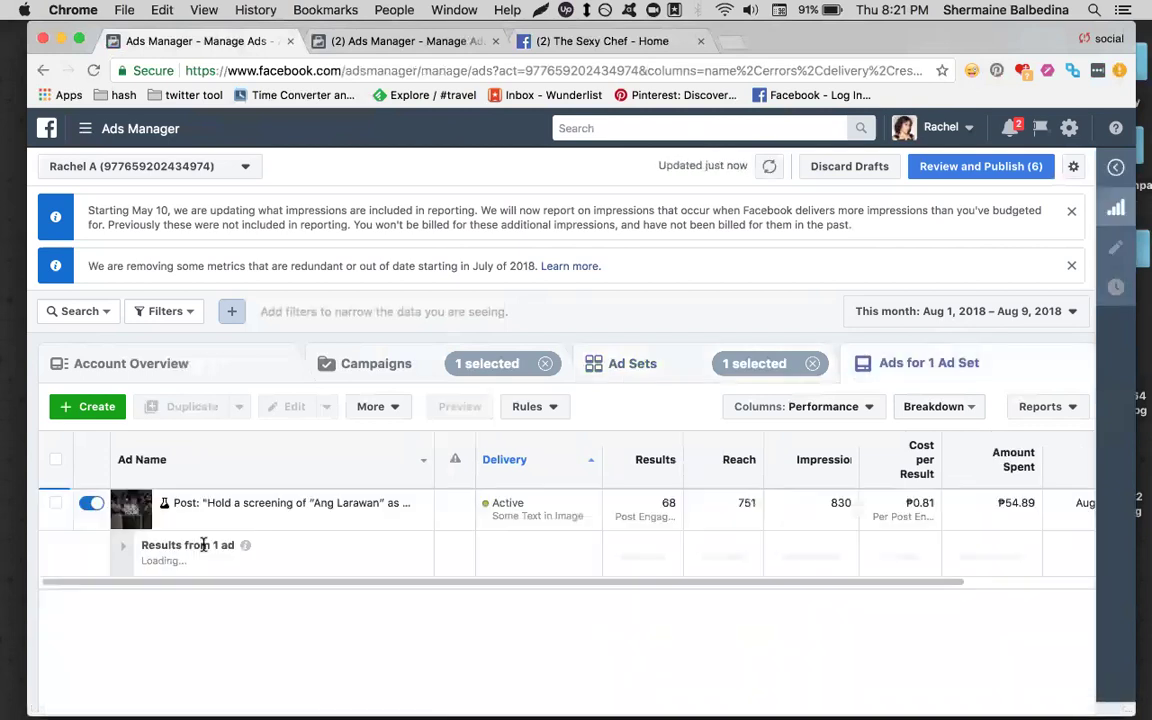
left_click(249, 519)
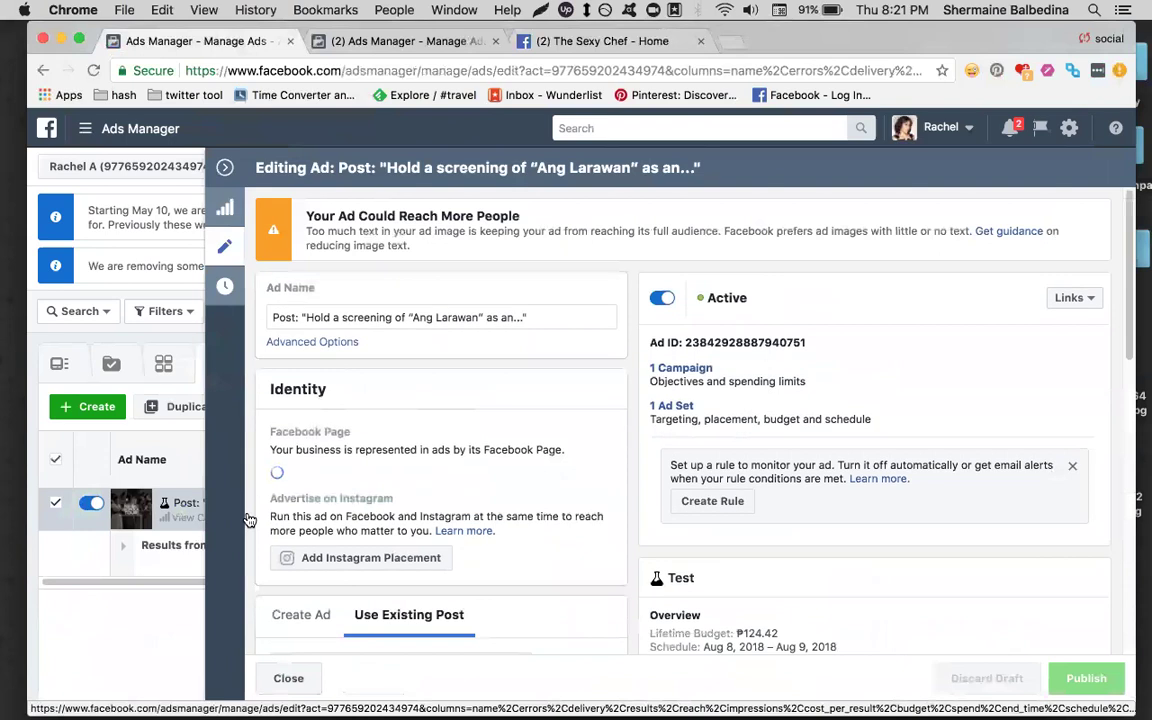
left_click(677, 410)
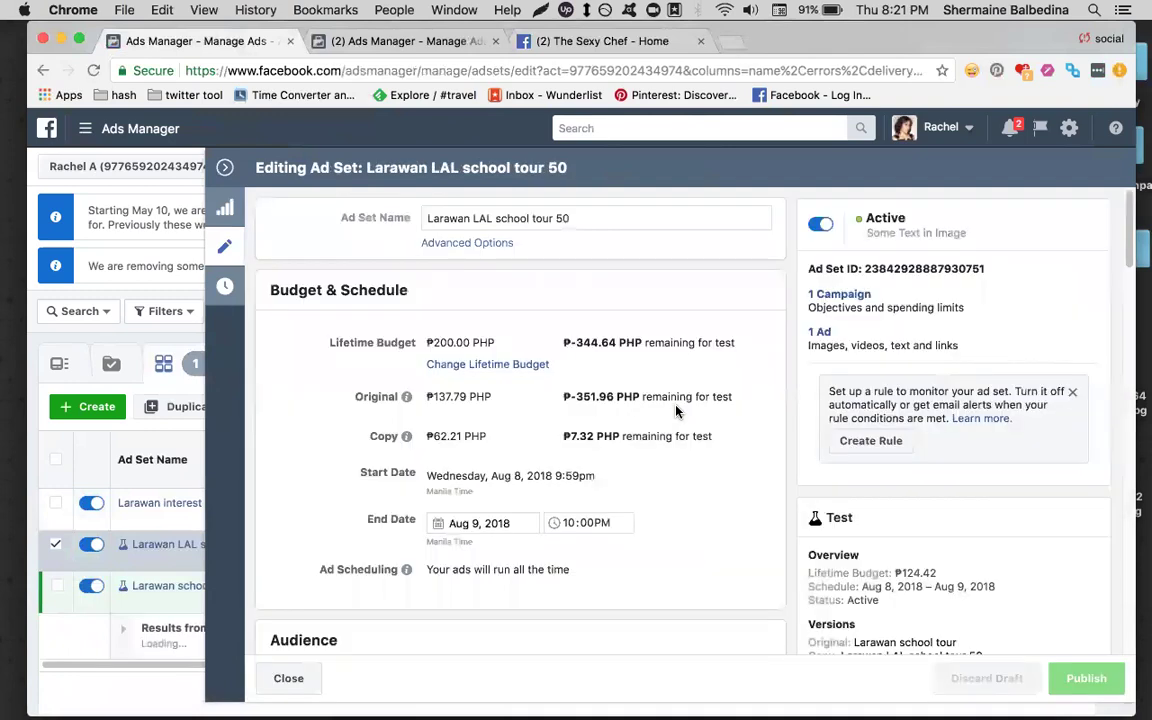
left_click(826, 334)
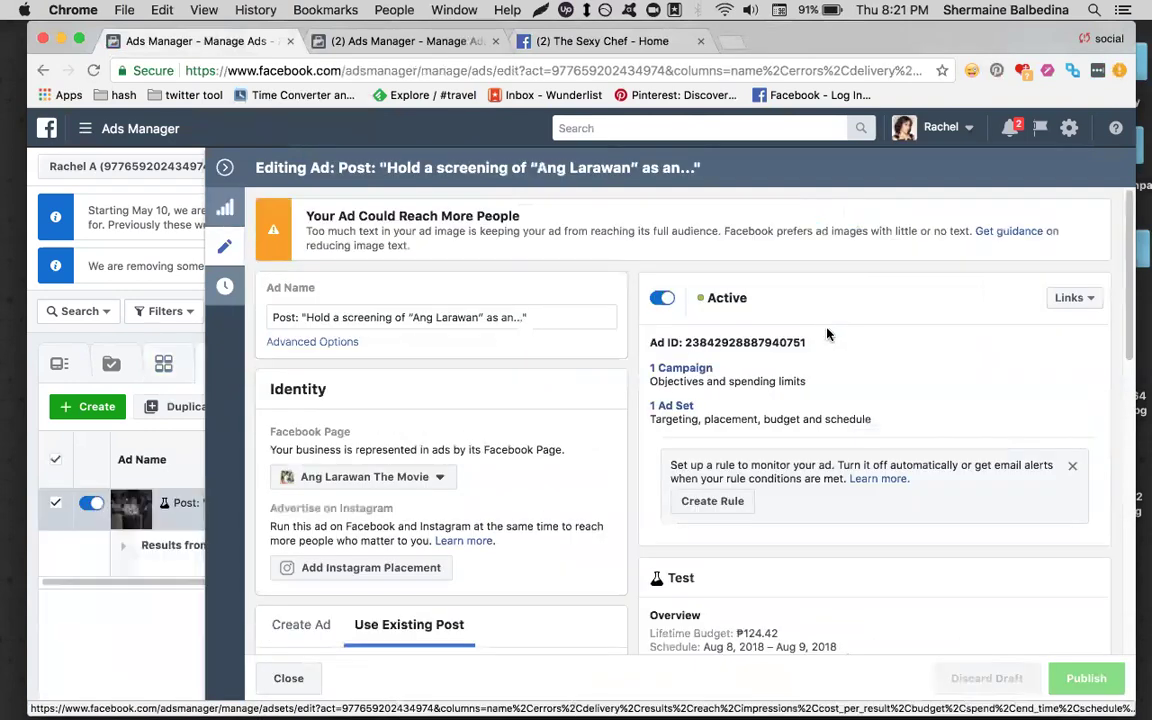
scroll(825, 335, "down", 5)
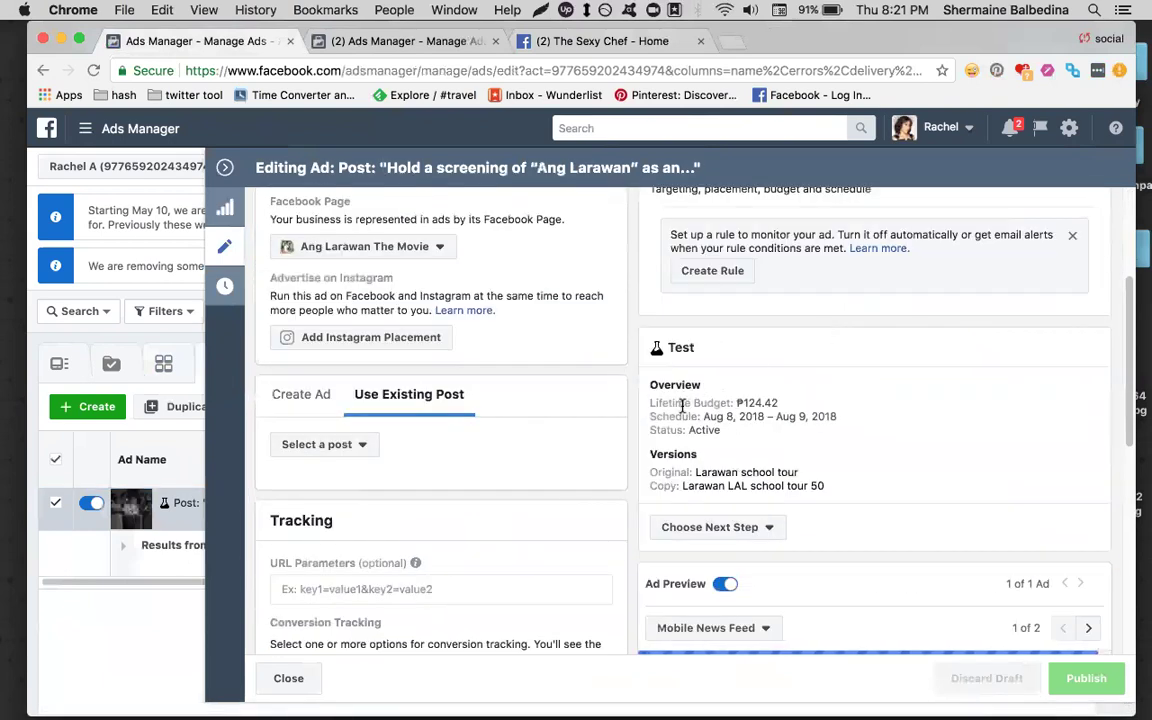
scroll(687, 460, "down", 1)
scroll(687, 460, "up", 4)
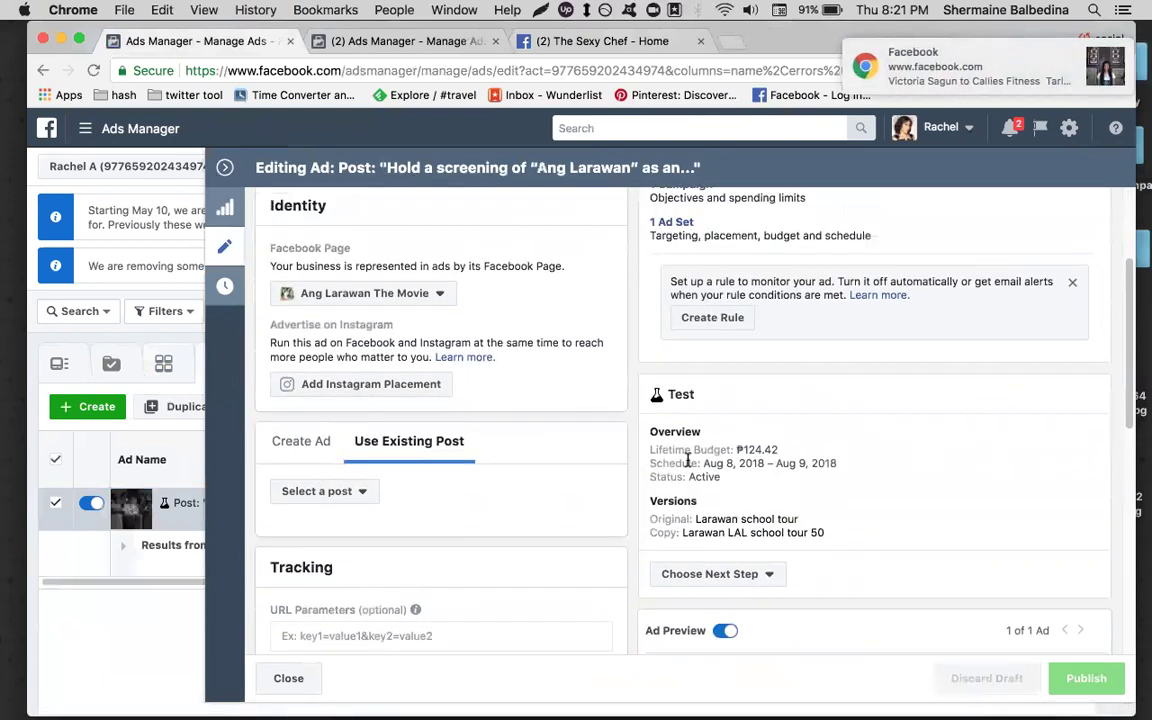
- Review the audience, demographics and placements of the Larawan LAL school tour 50 ad set, and close the editor
left_click(668, 302)
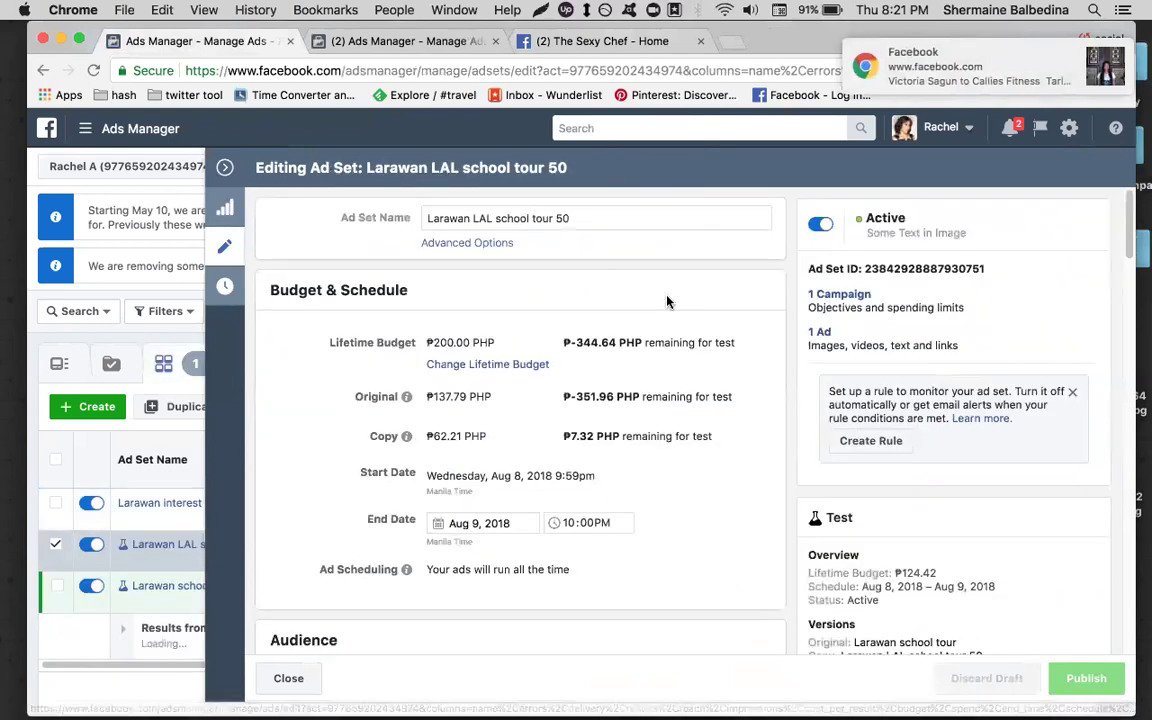
scroll(668, 302, "down", 5)
scroll(668, 302, "down", 3)
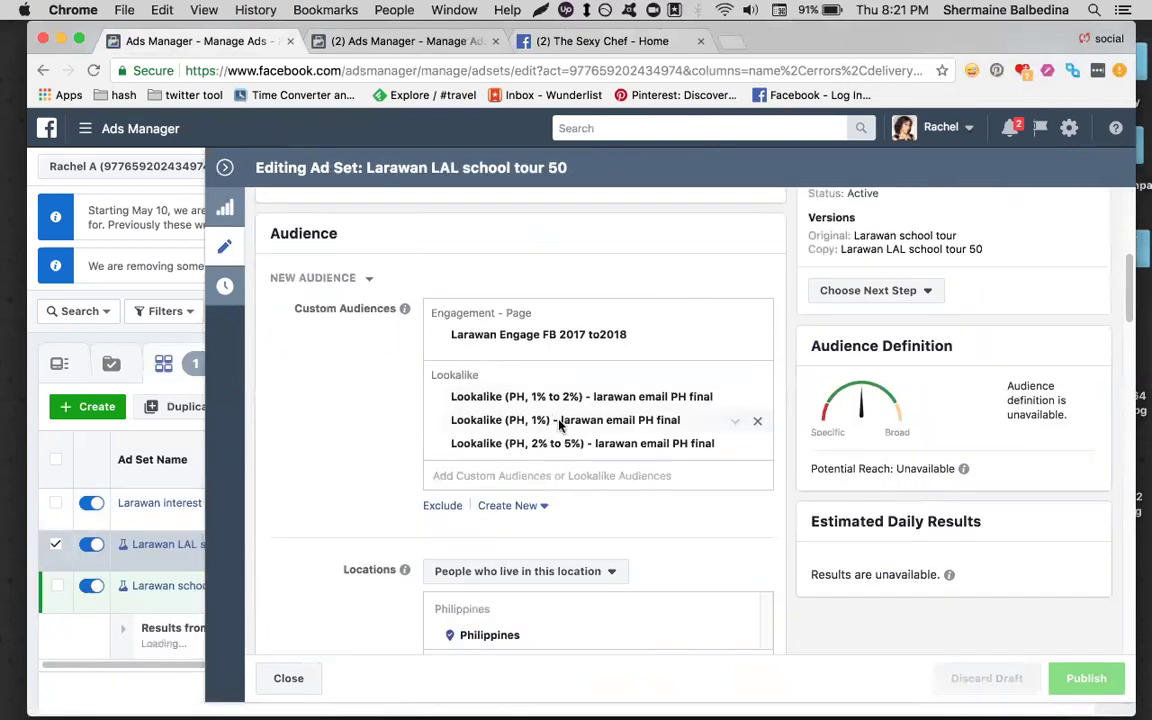
mouse_move(700, 411)
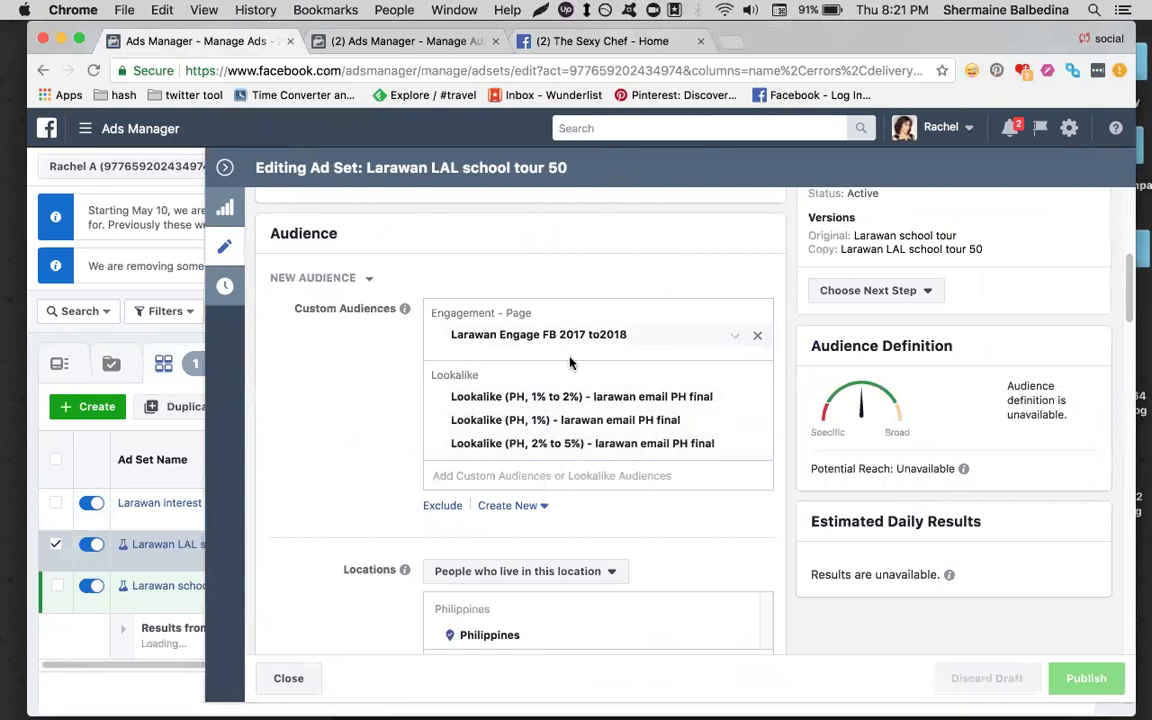
scroll(357, 463, "down", 10)
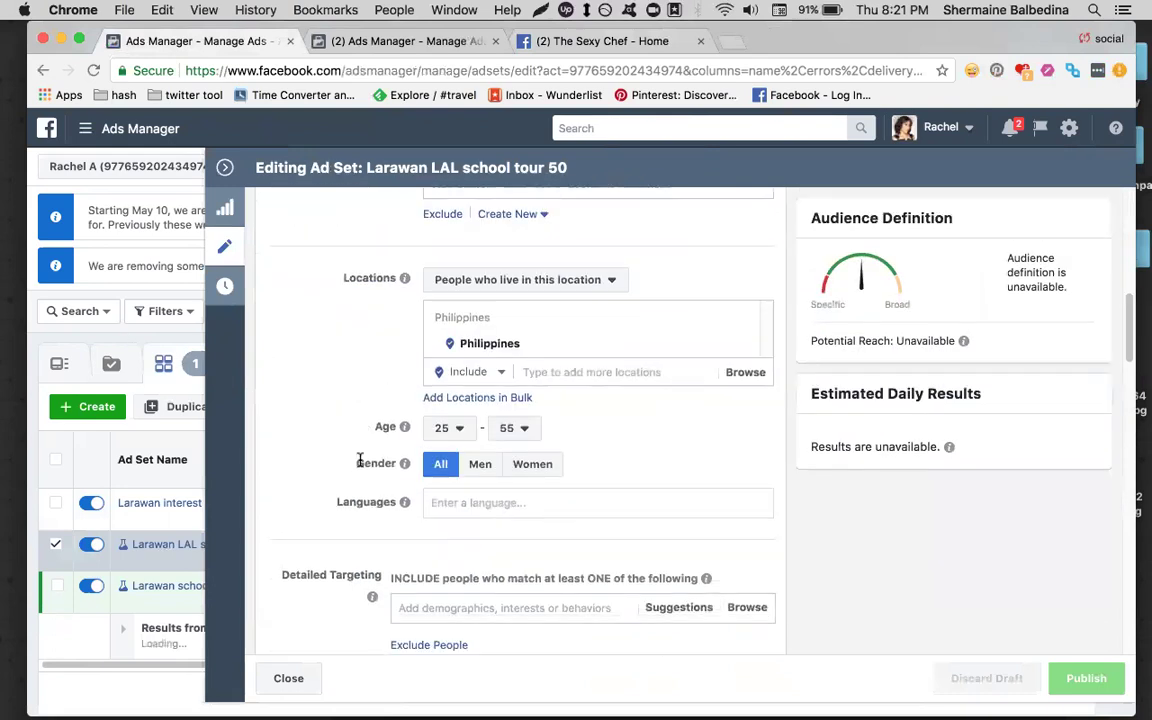
scroll(362, 465, "down", 10)
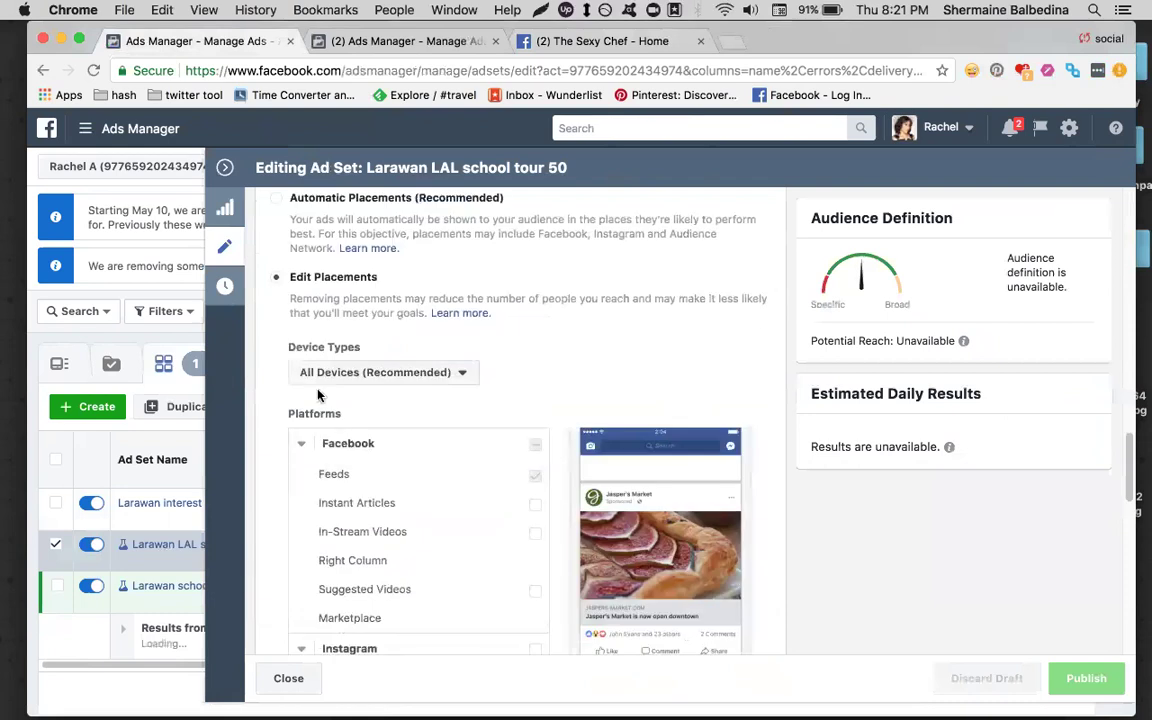
left_click(228, 167)
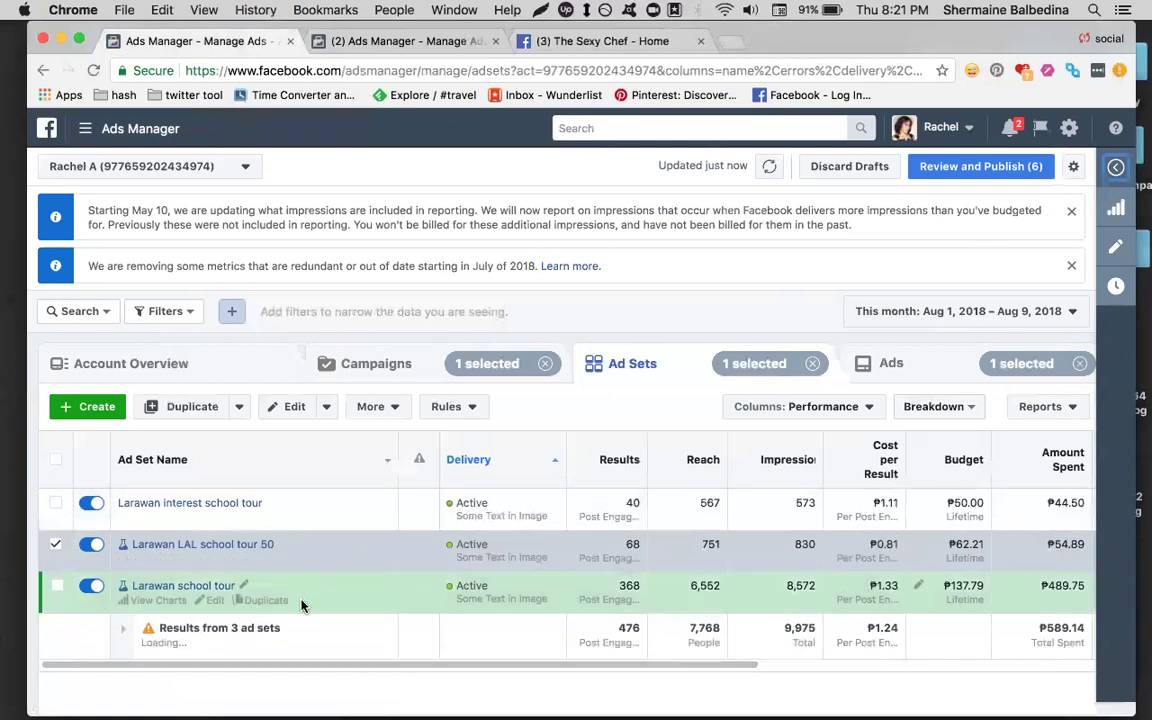
- Check the ad sets' schedules, turn off the Larawan interest school tour ad set and clear its selection
left_click_drag(742, 665, 912, 665)
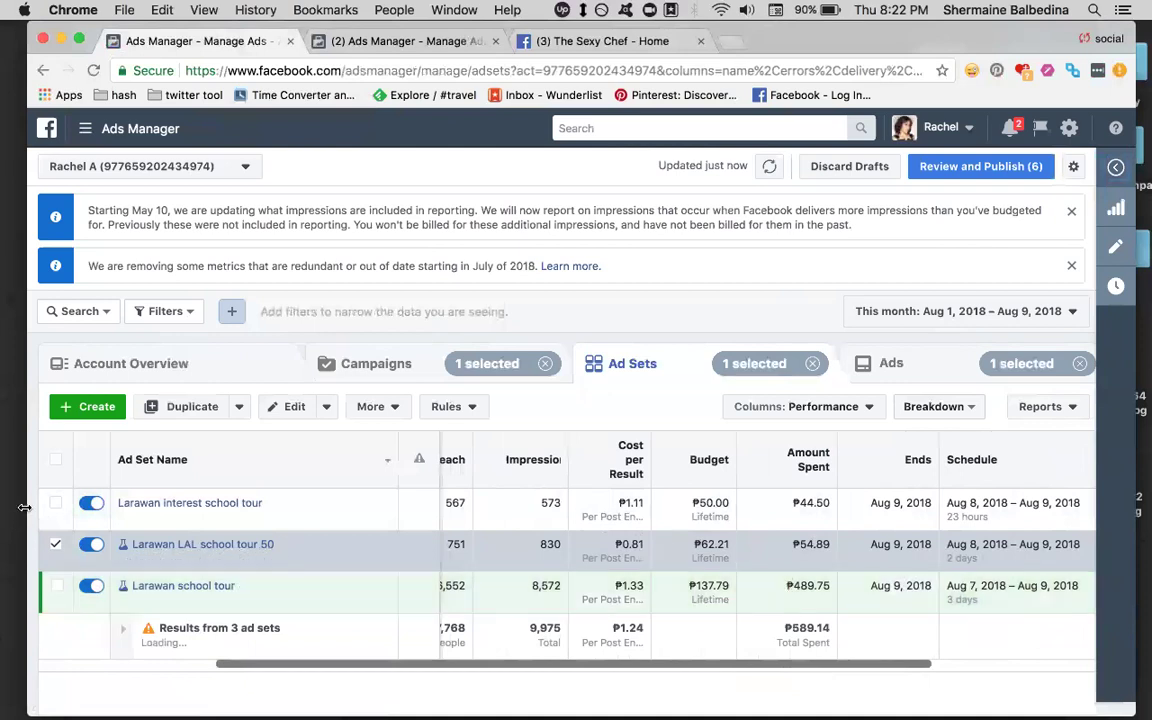
left_click(86, 507)
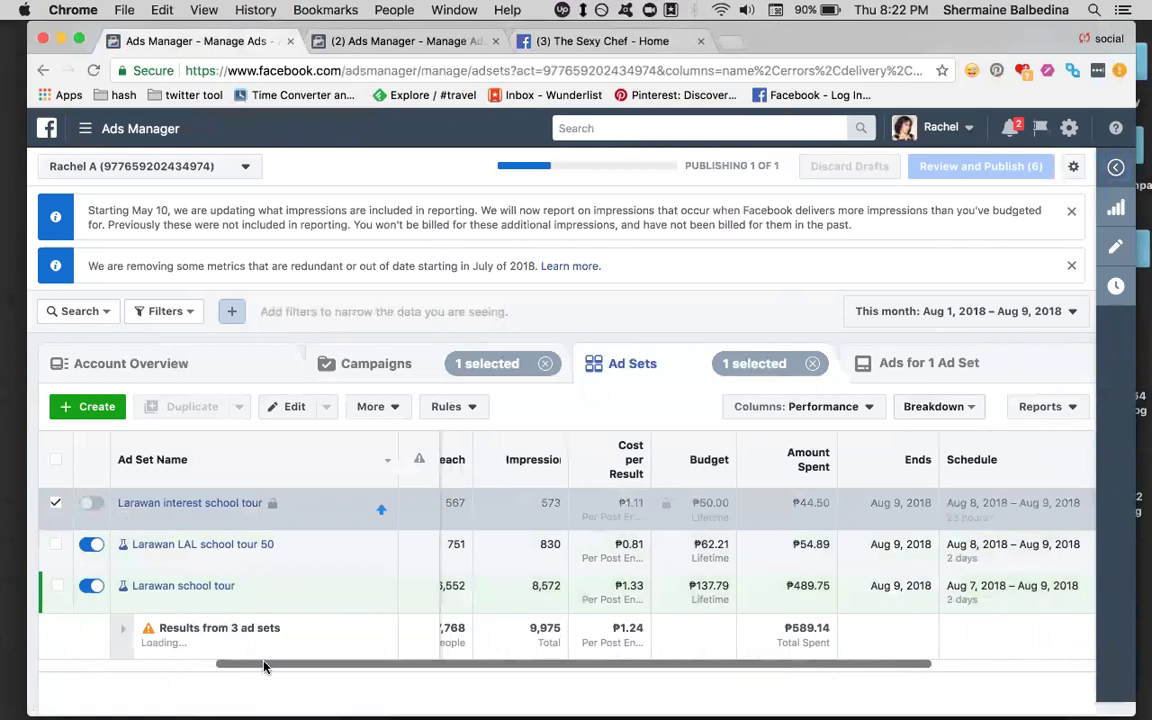
left_click_drag(258, 664, 31, 678)
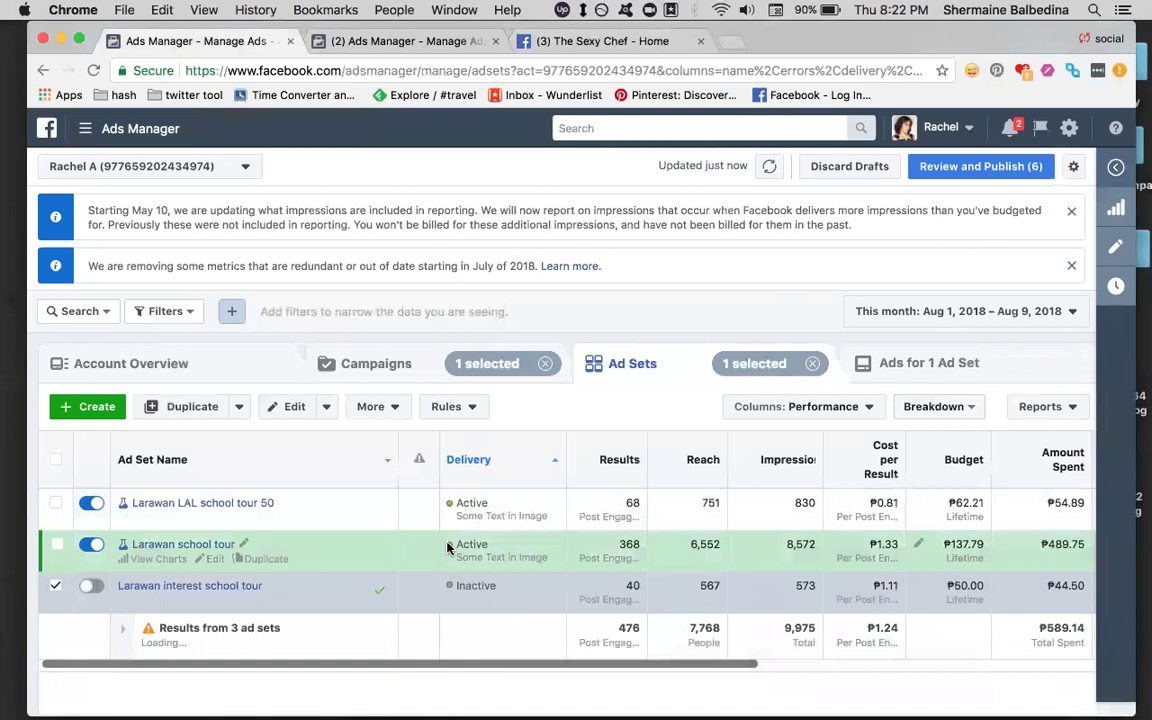
left_click(57, 589)
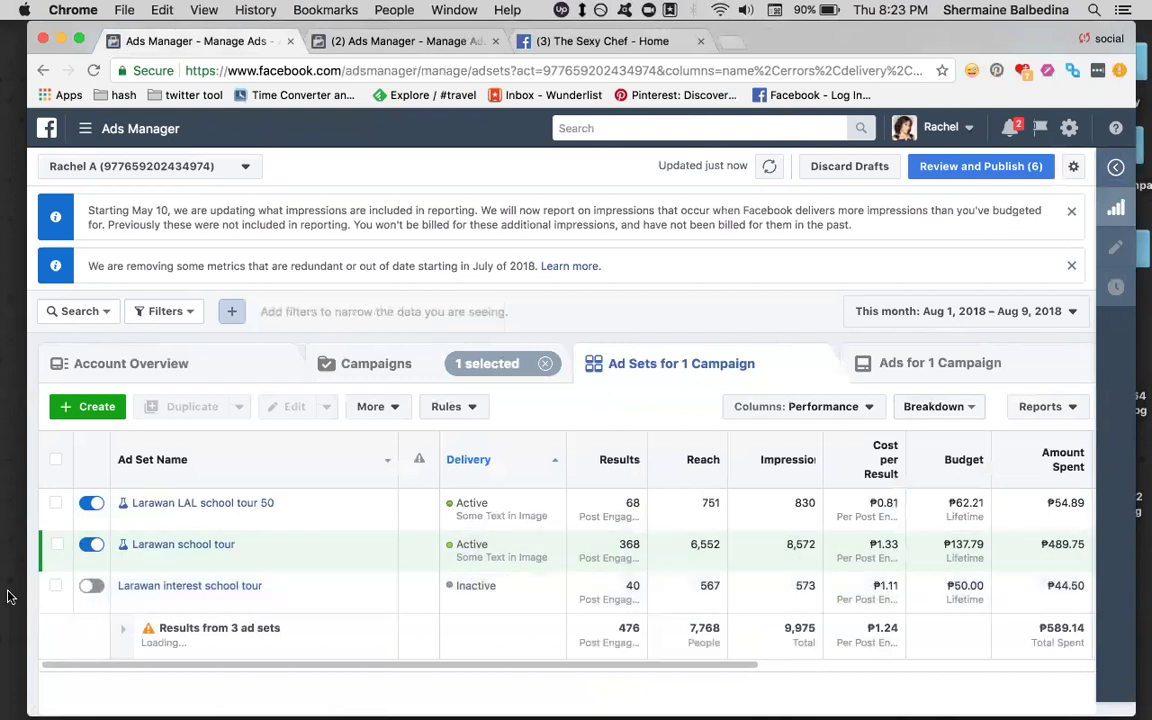
left_click(86, 509)
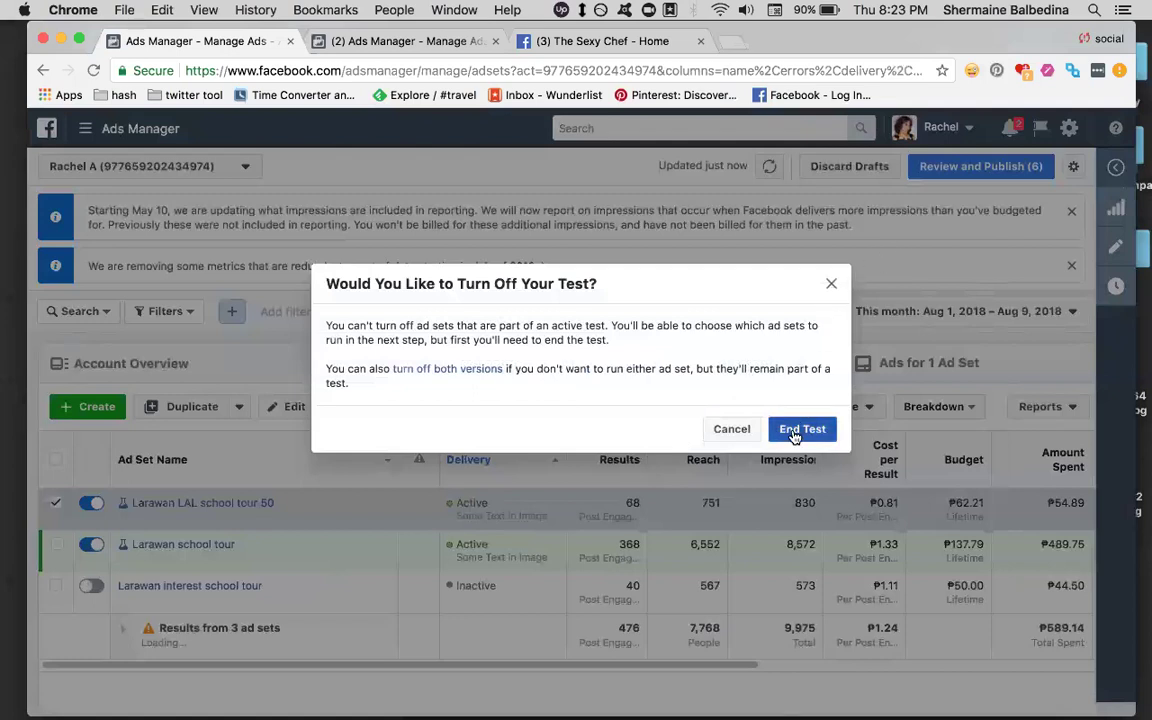
left_click(830, 284)
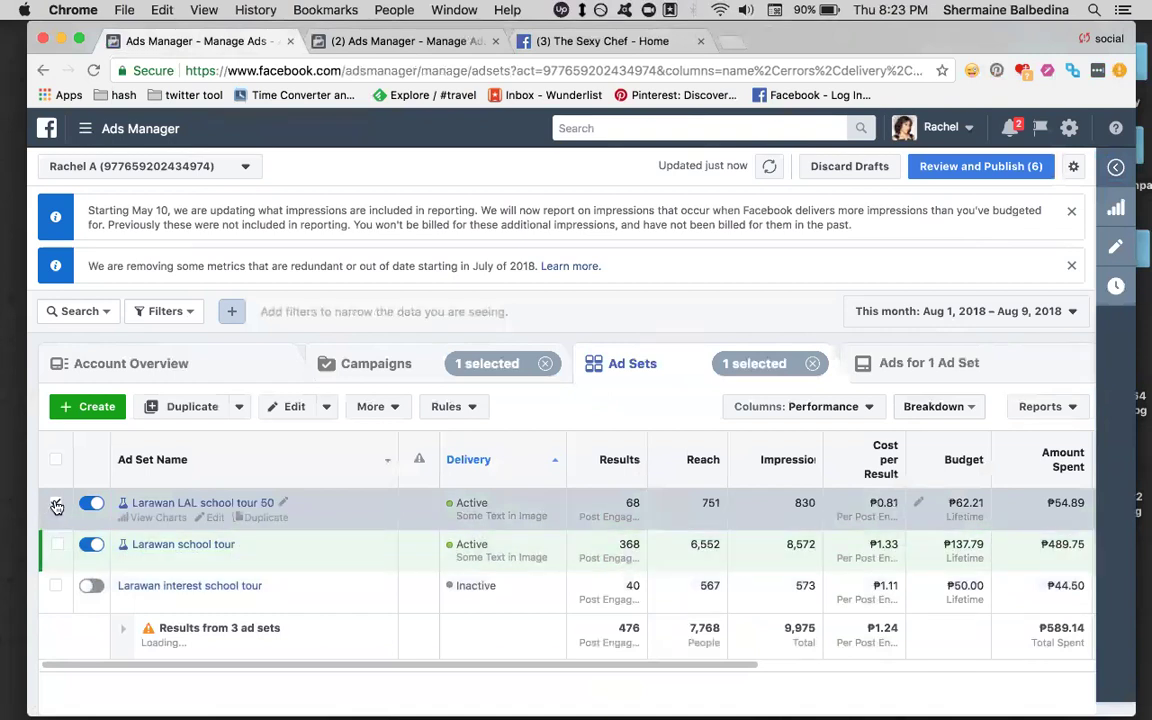
left_click(91, 503)
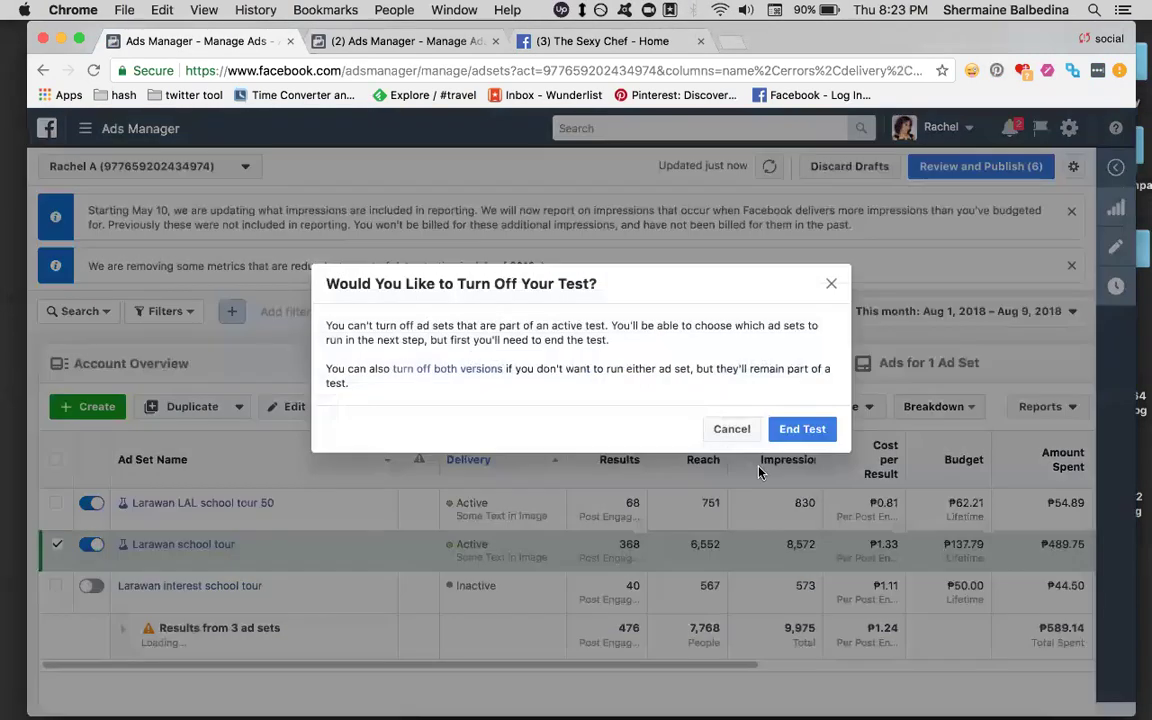
left_click(804, 430)
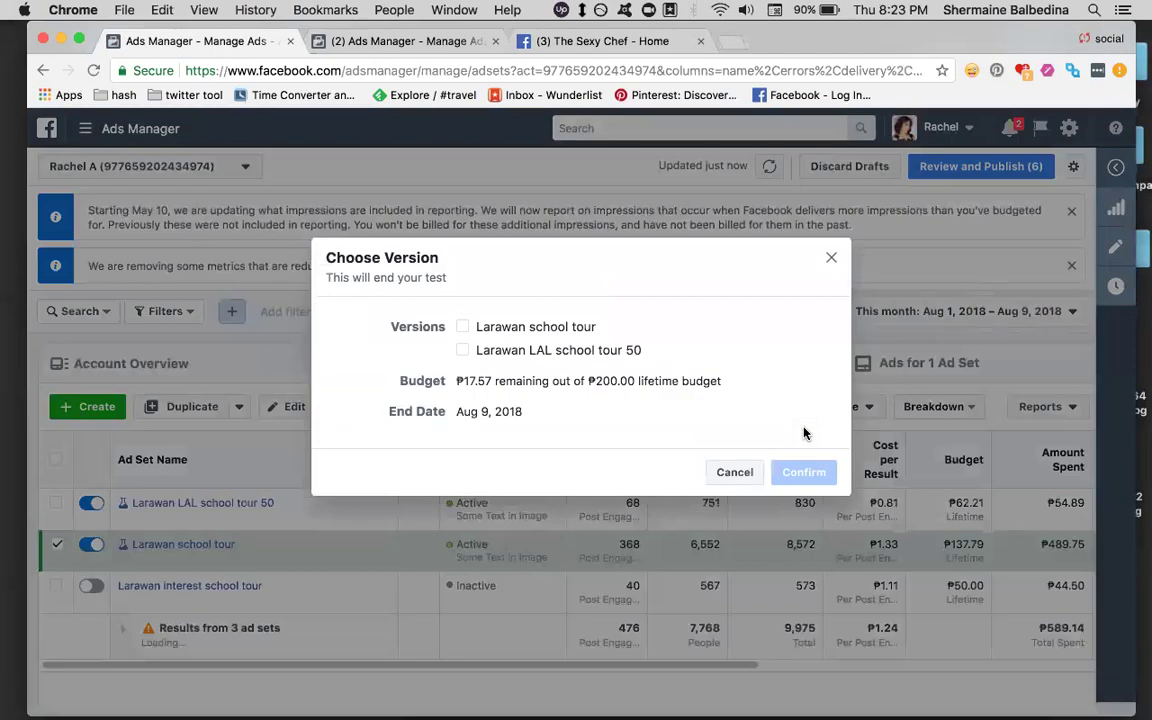
left_click(830, 258)
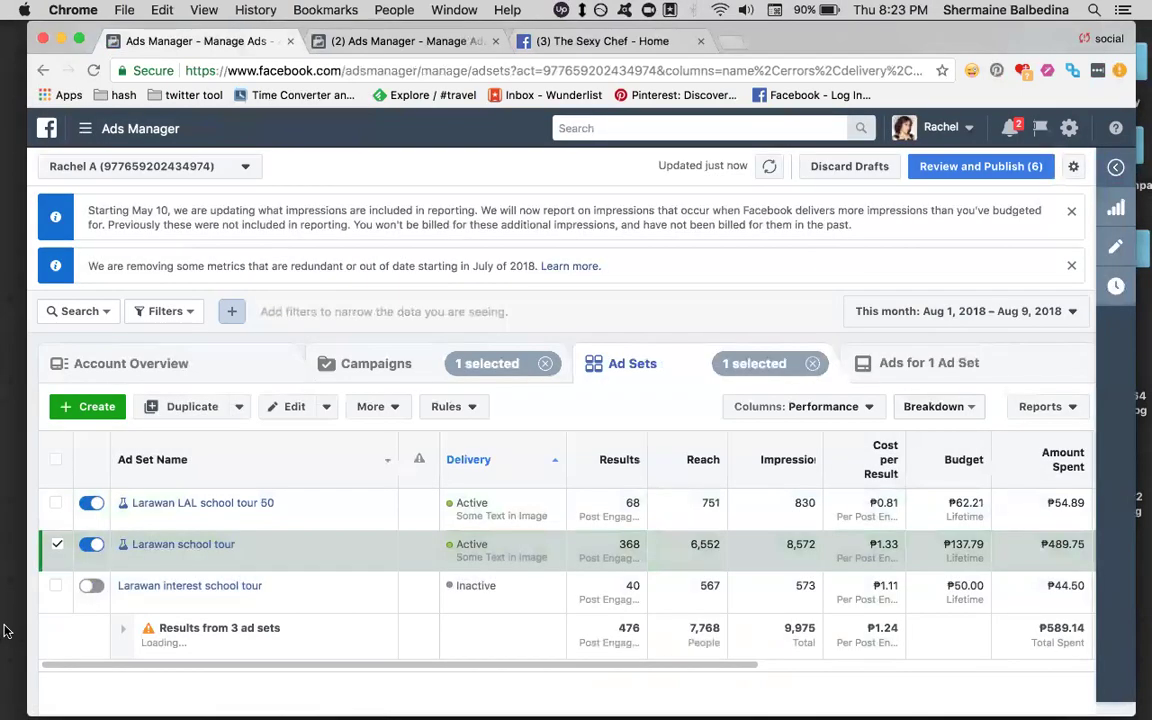
left_click(57, 544)
left_click(90, 548)
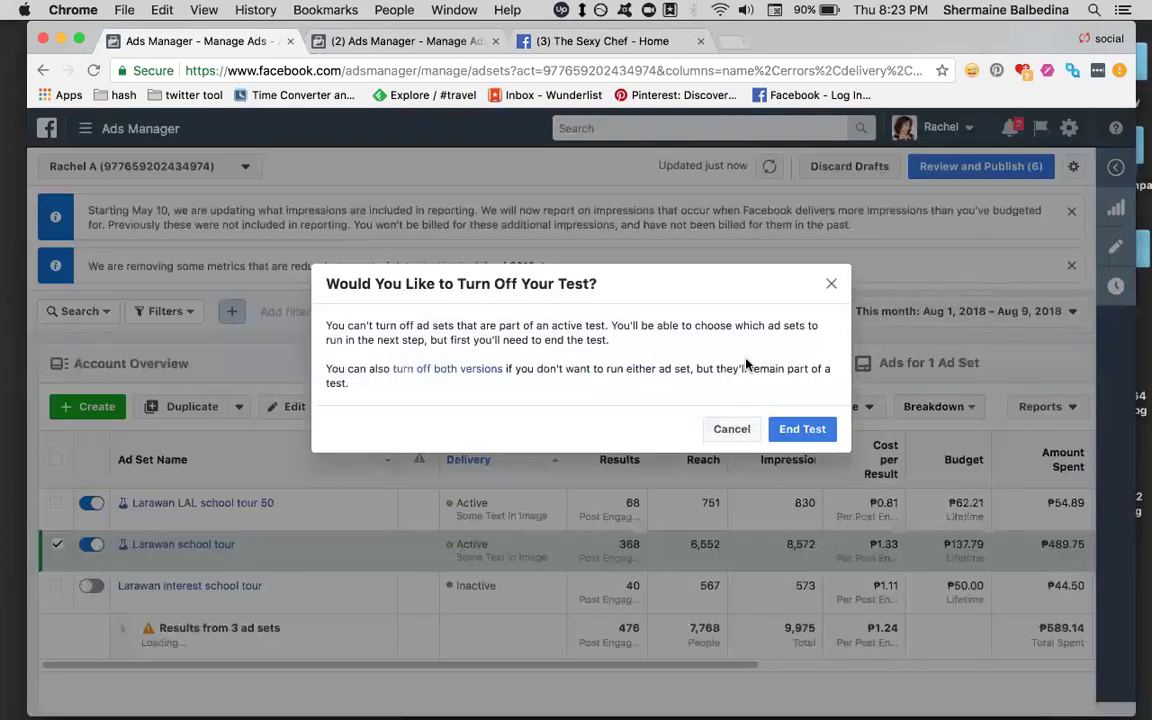
left_click(803, 429)
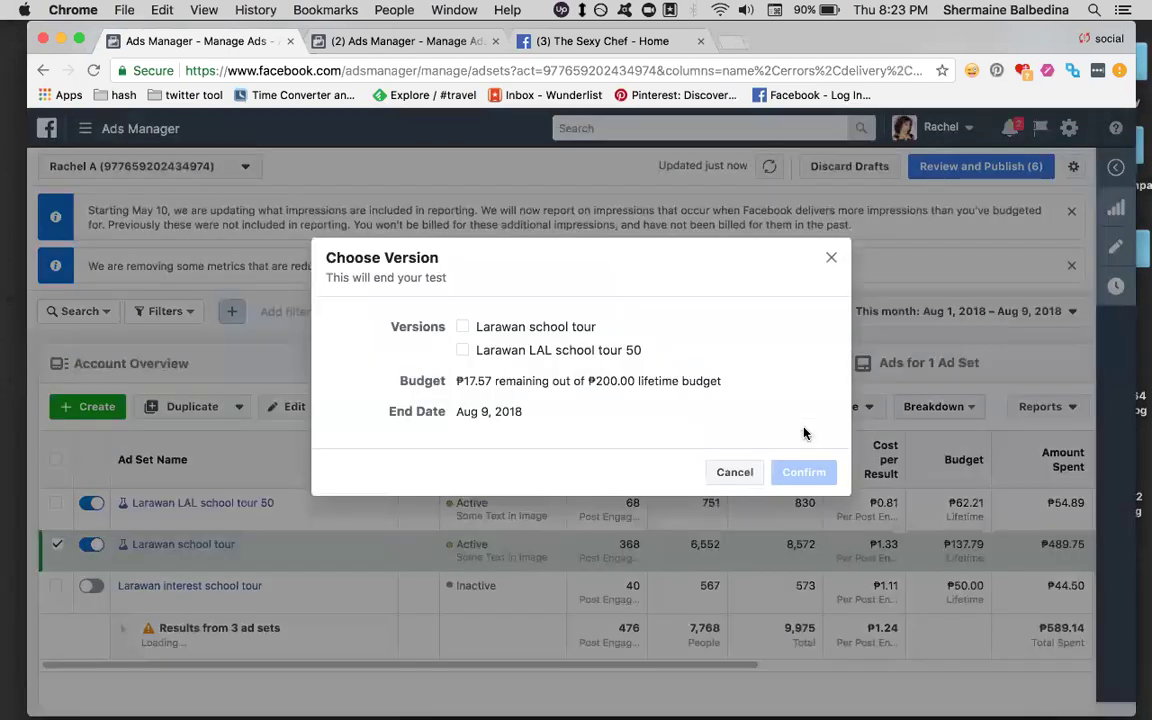
left_click(829, 258)
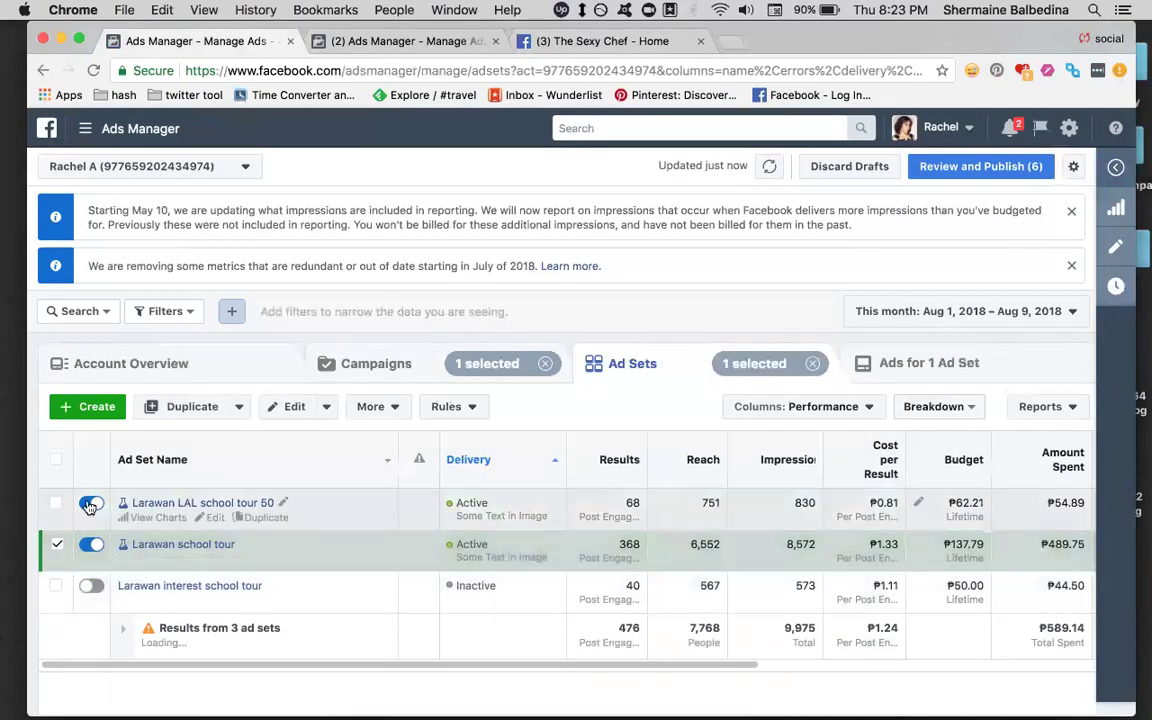
left_click(89, 506)
left_click(805, 428)
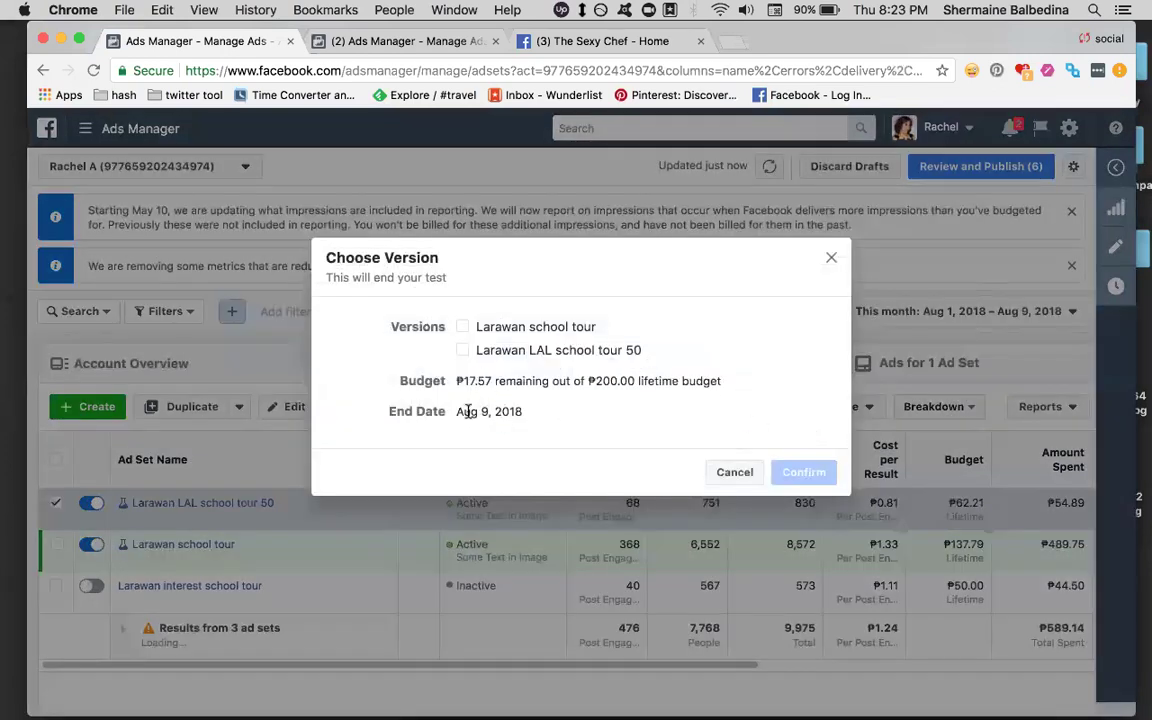
left_click(828, 255)
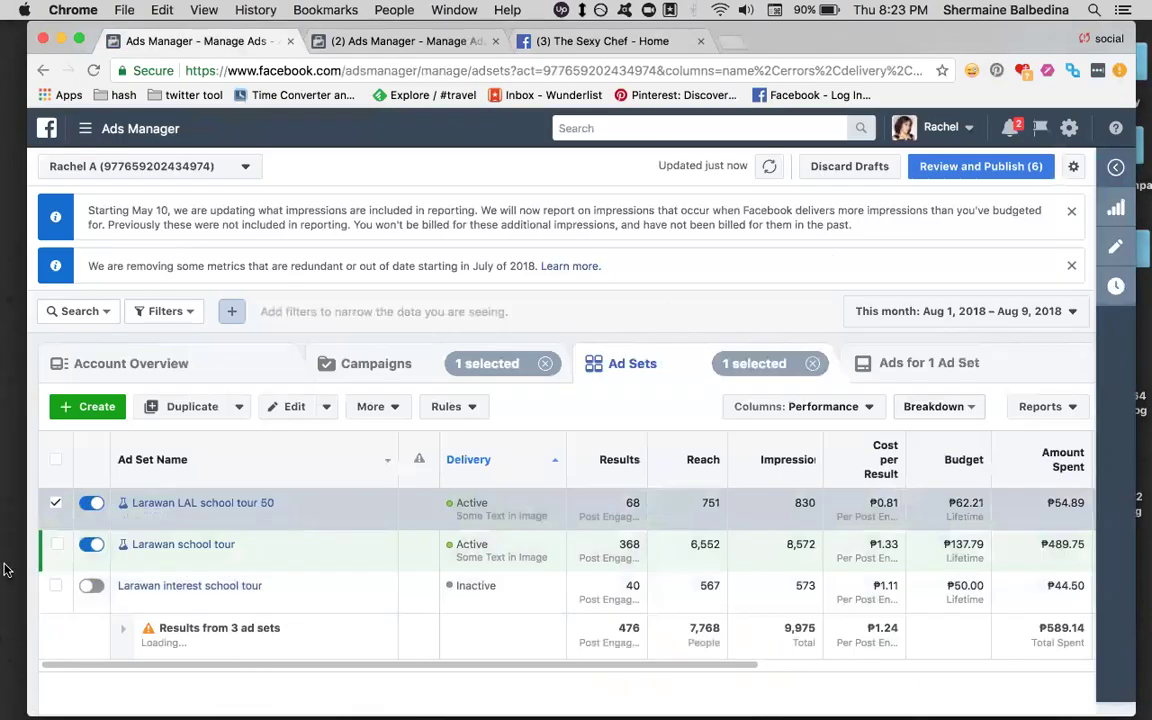
left_click(56, 507)
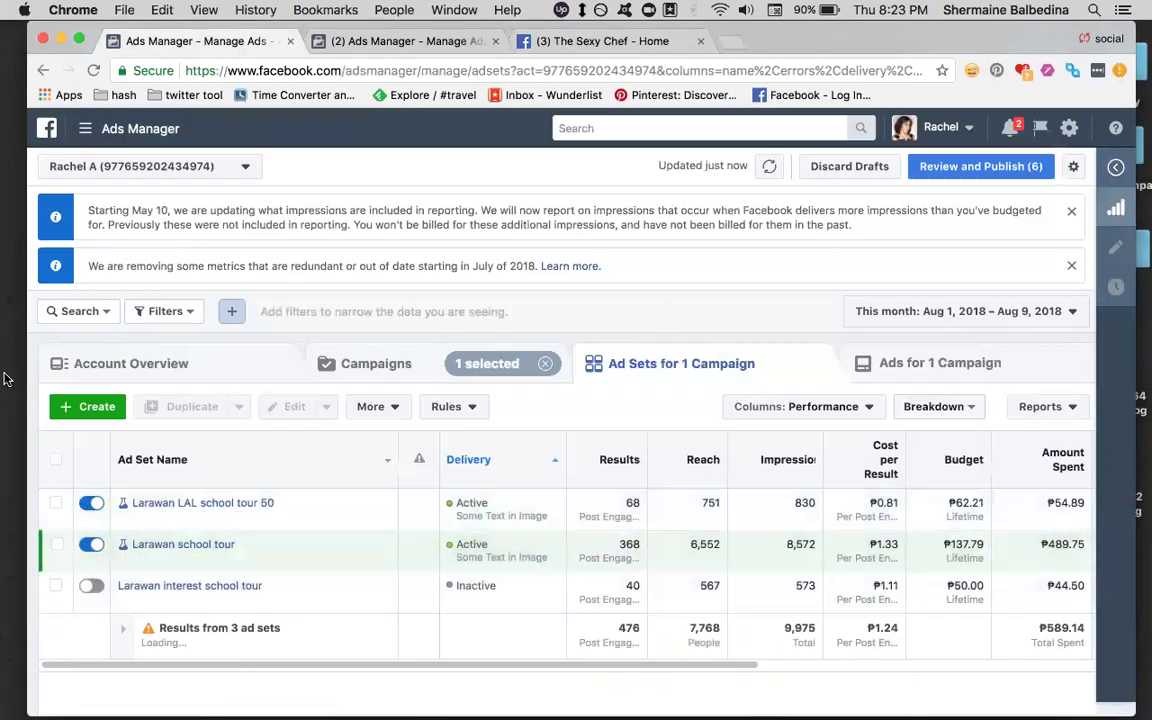
- Turn off the active campaign promoting the post "Hold a screening of “Ang Larawan” as an..." and clear its selection
left_click(85, 128)
left_click(82, 256)
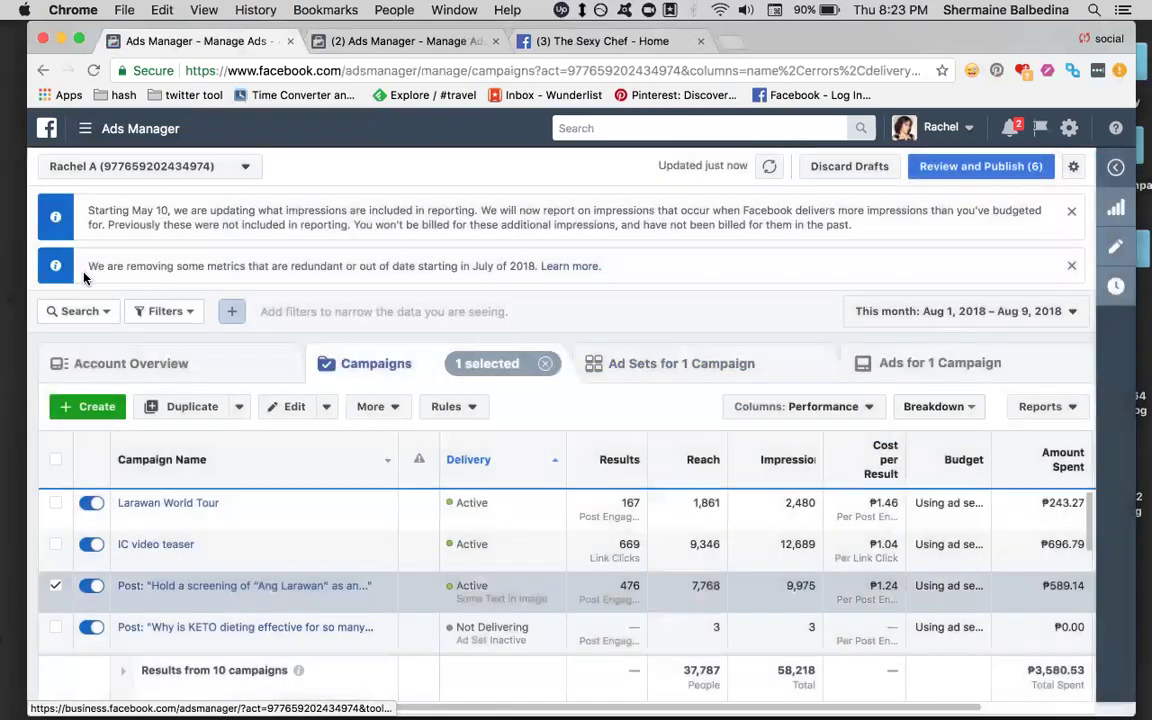
left_click(55, 589)
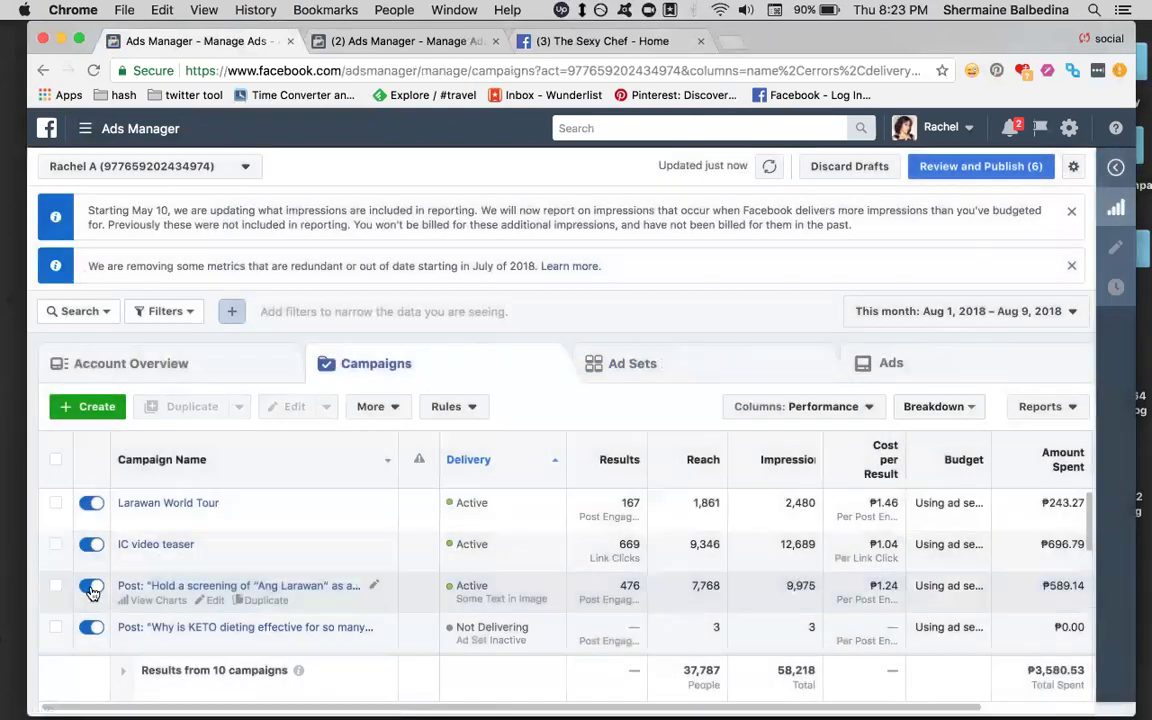
left_click(91, 587)
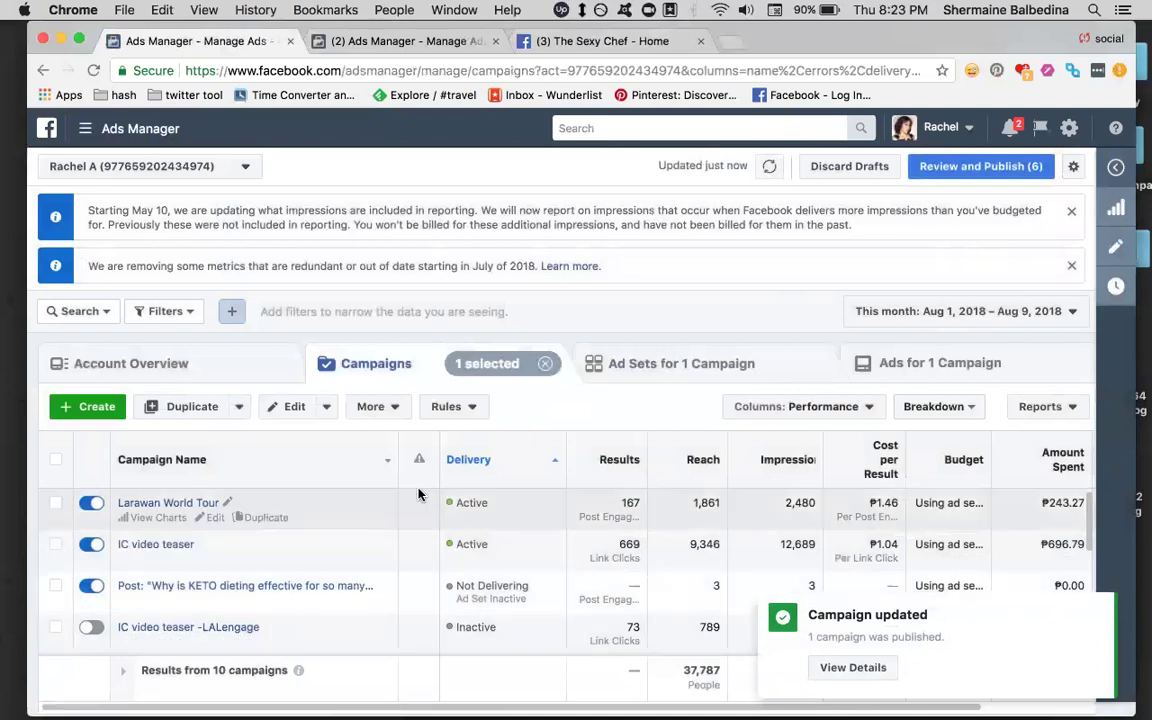
scroll(411, 563, "down", 1)
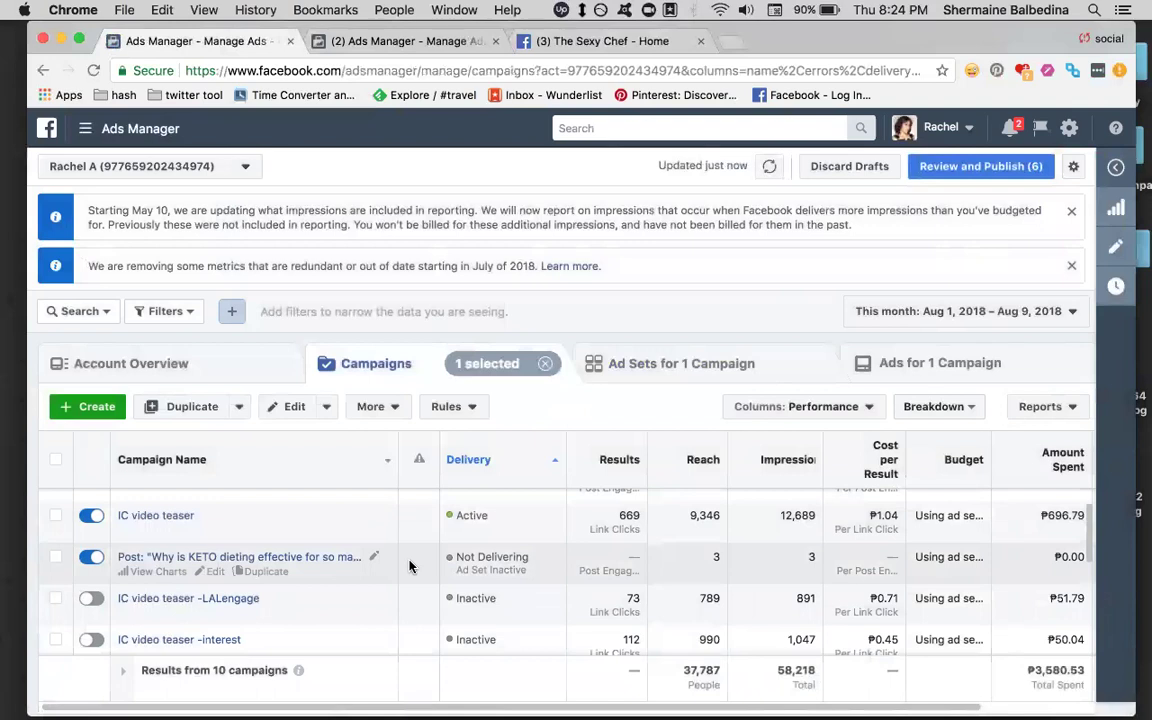
scroll(410, 568, "up", 1)
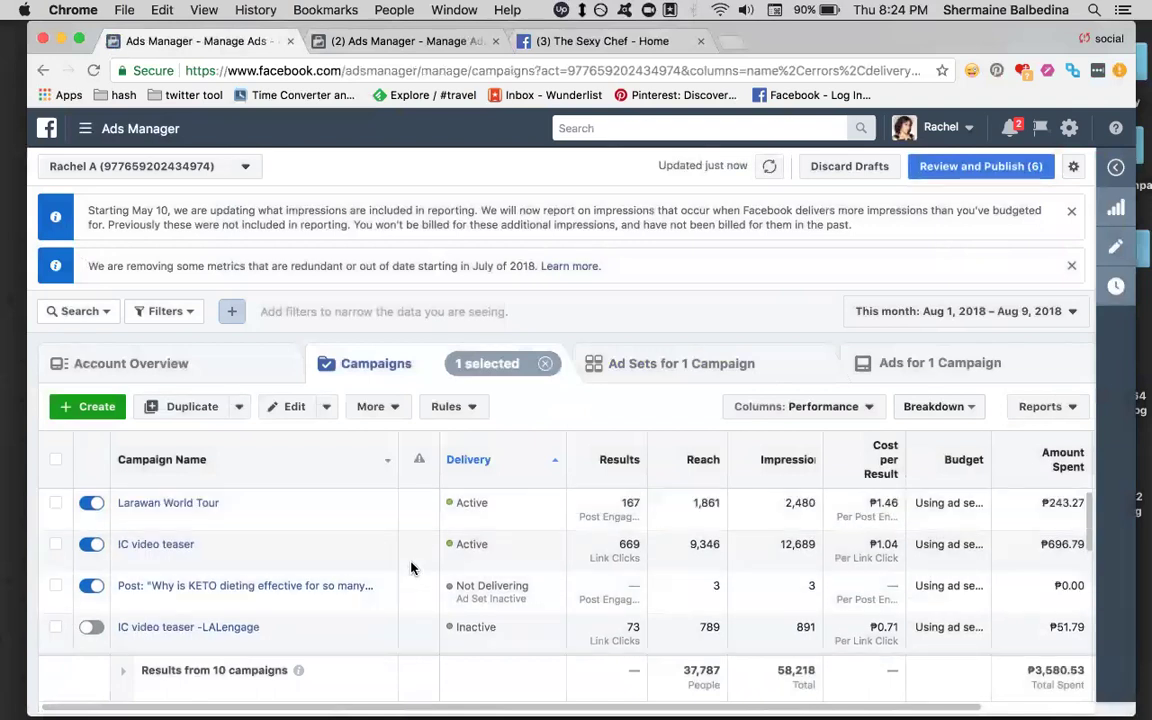
scroll(410, 568, "down", 1)
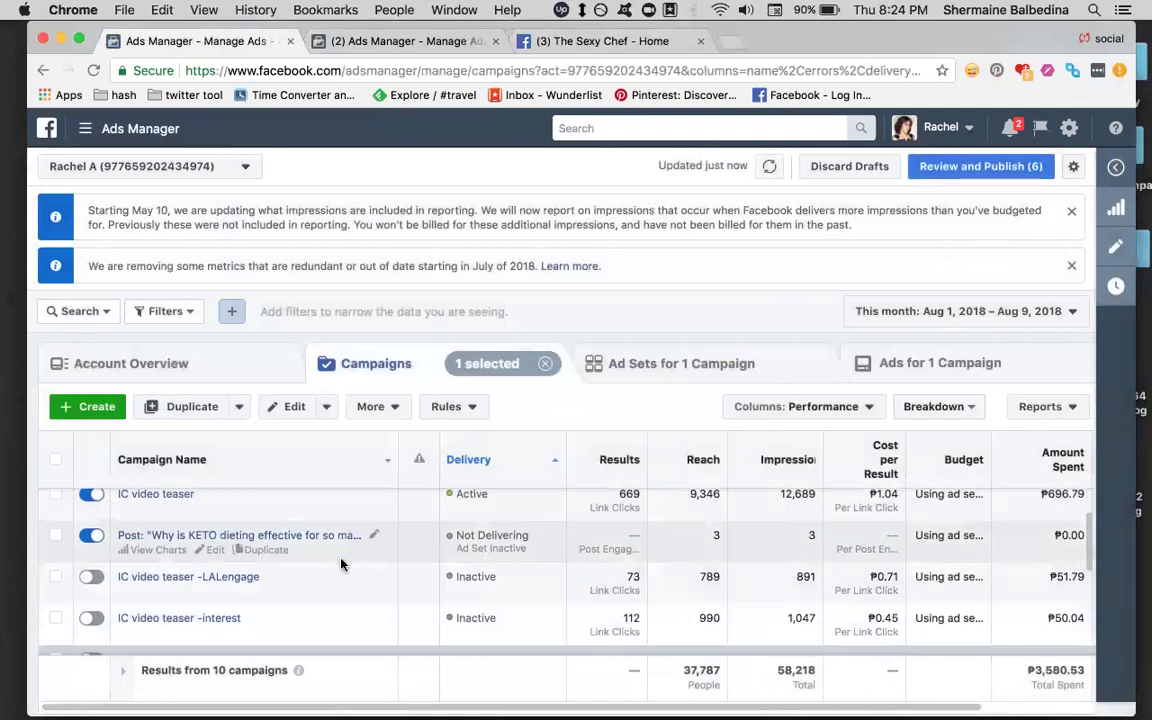
scroll(340, 565, "down", 3)
left_click(57, 553)
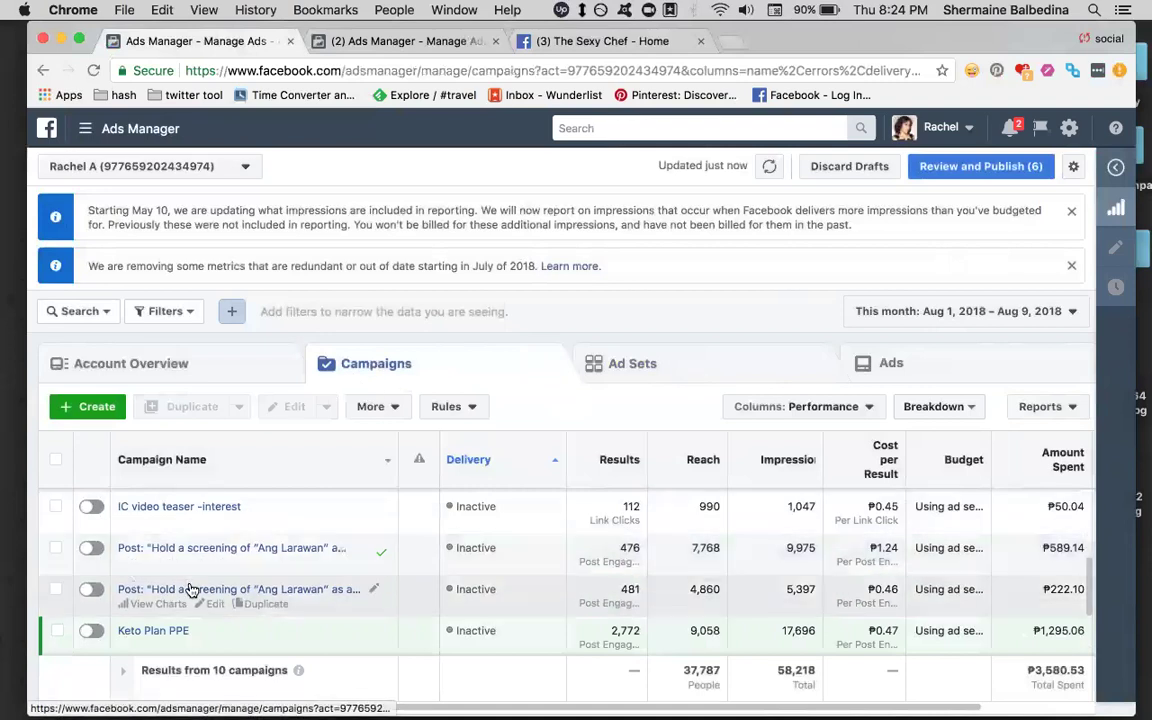
- Examine the ad set and ad of the other “Ang Larawan” campaign (₱222.10 spent), return to the campaign list and clear the selection
left_click(193, 589)
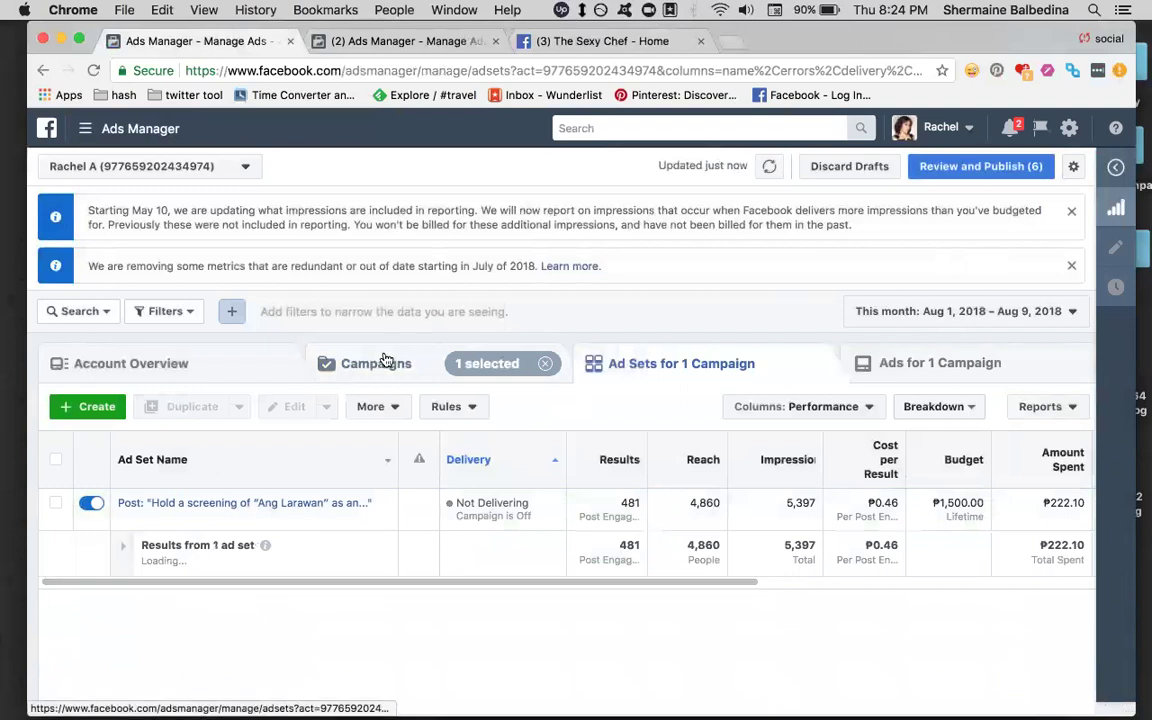
left_click(323, 504)
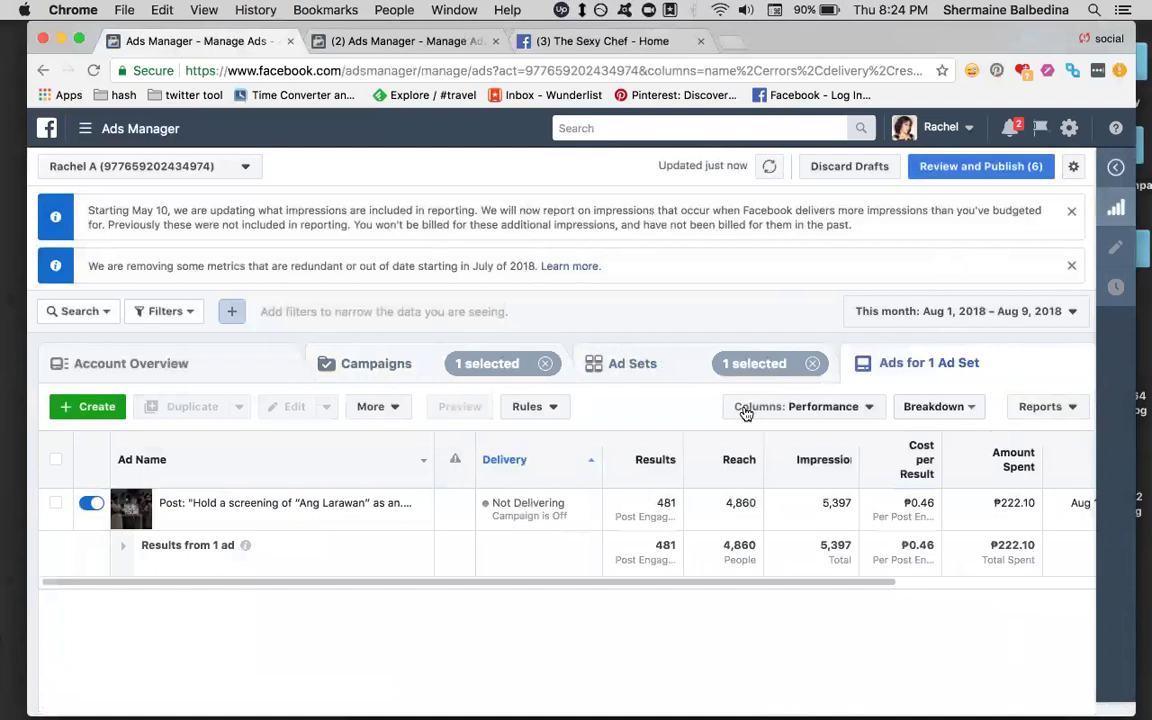
left_click(380, 368)
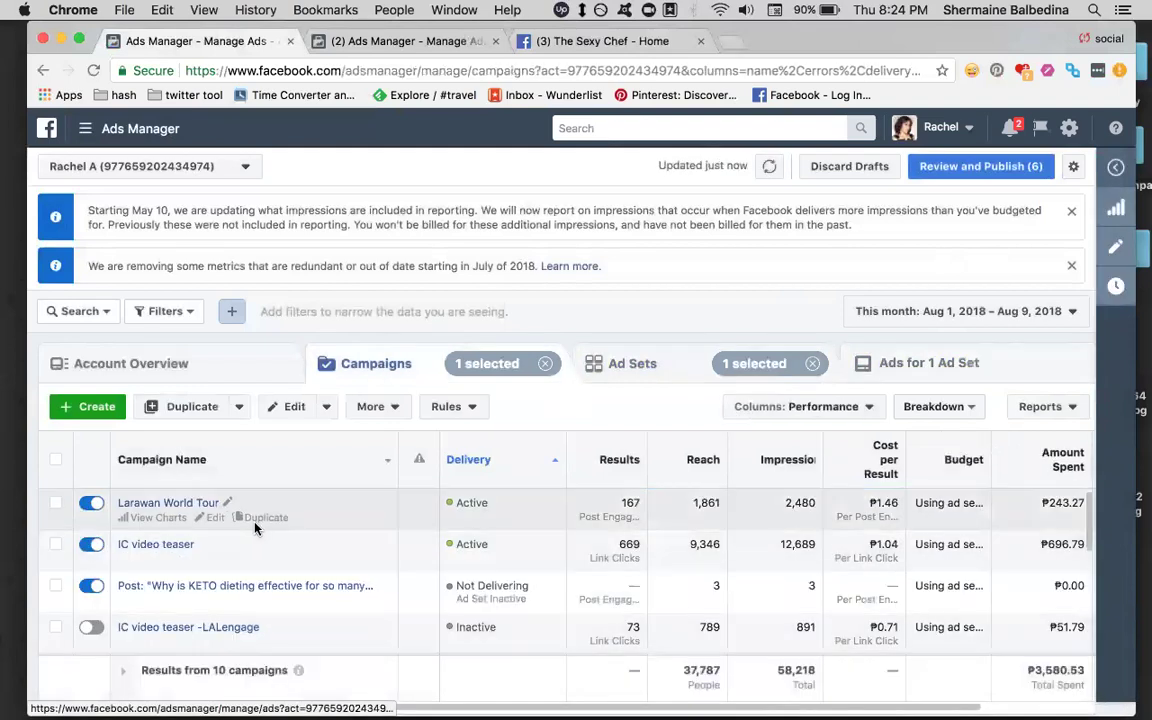
scroll(258, 528, "down", 5)
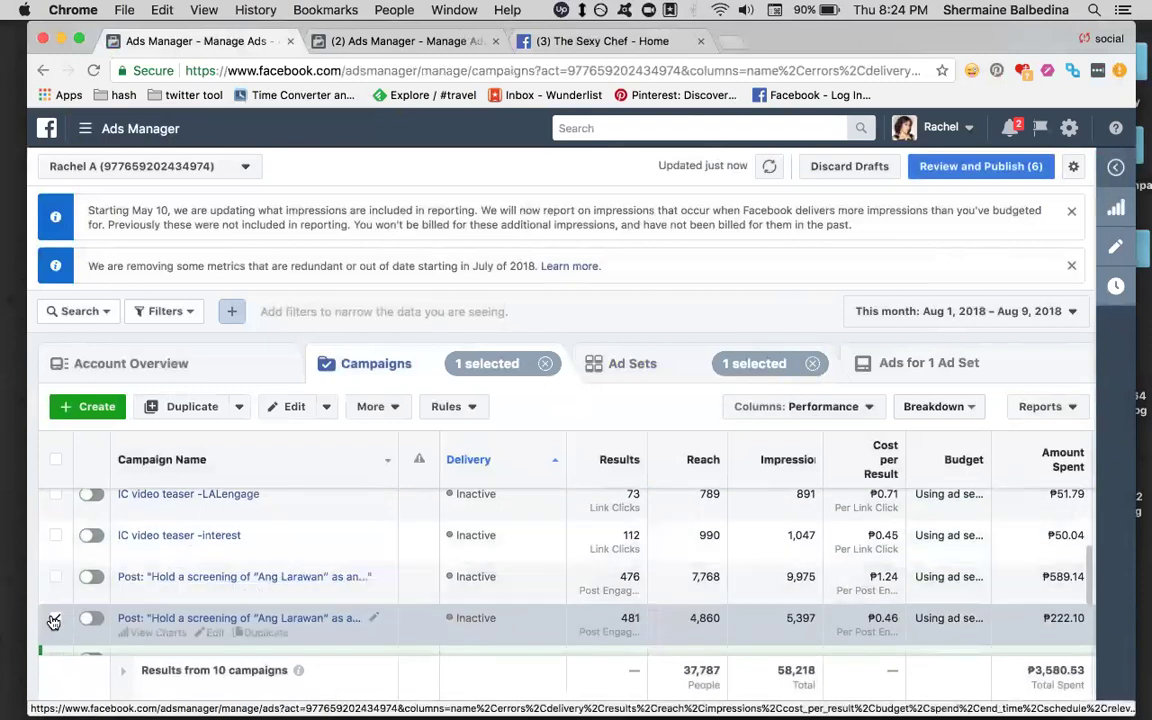
left_click(54, 622)
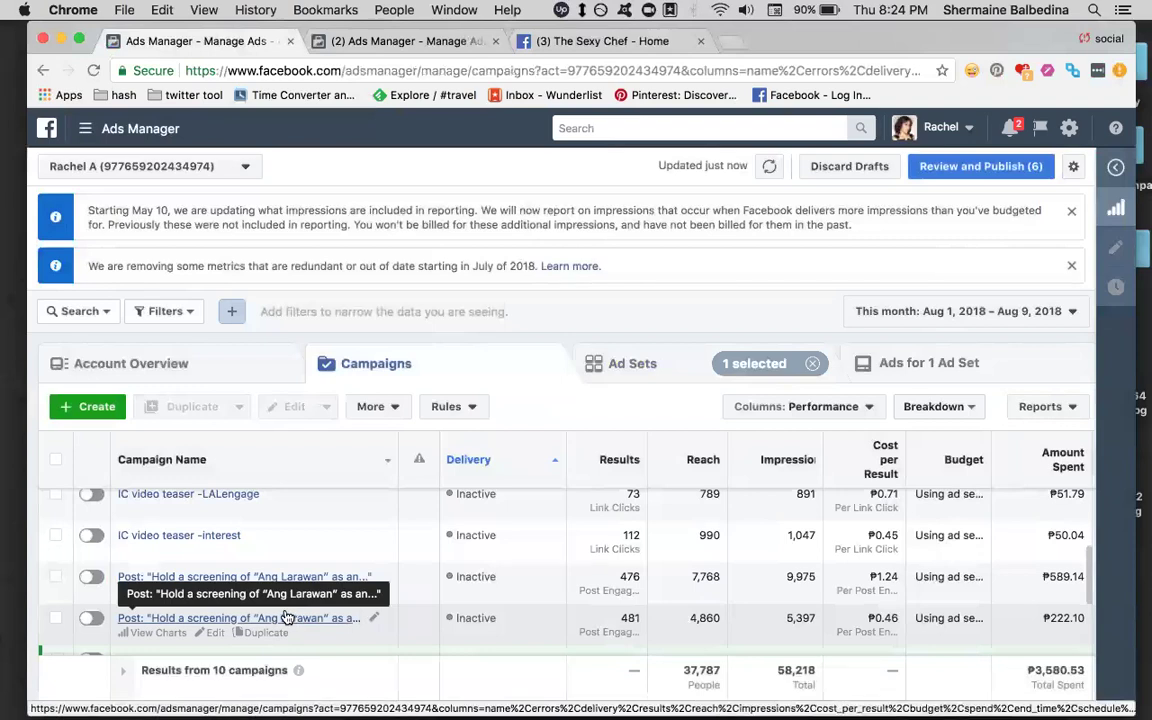
- Open the ad sets of the “Ang Larawan” screening campaign that spent ₱589.14
scroll(287, 610, "down", 1)
left_click(312, 572)
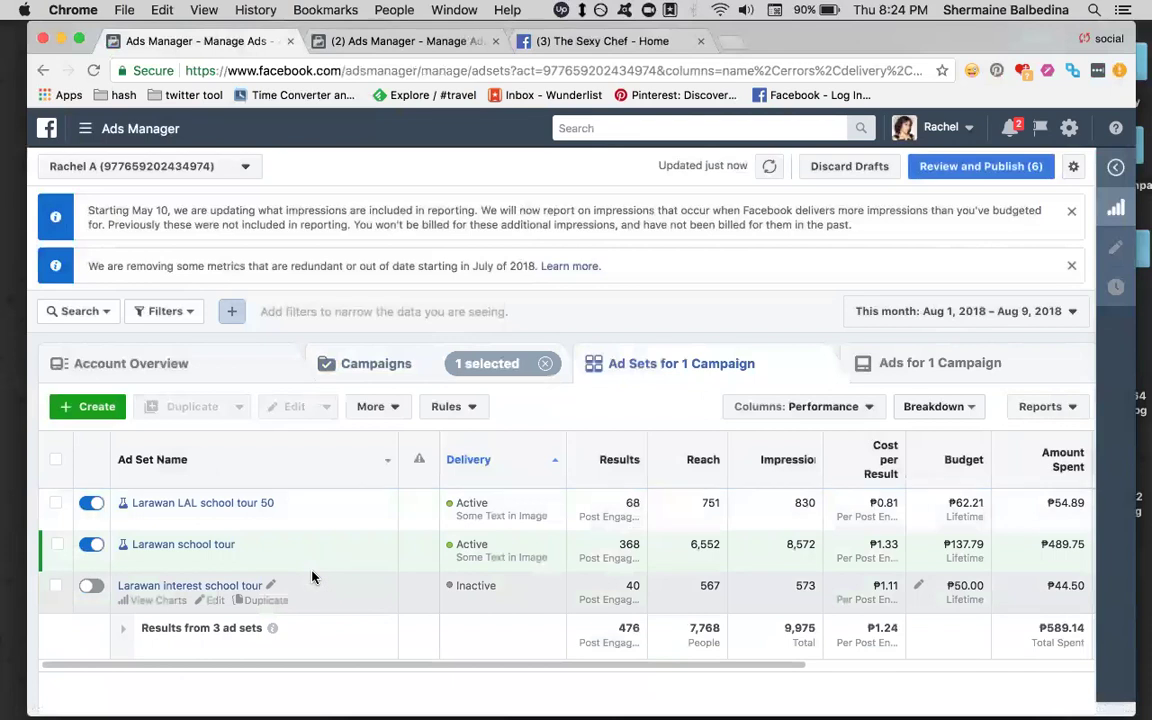
left_click(90, 544)
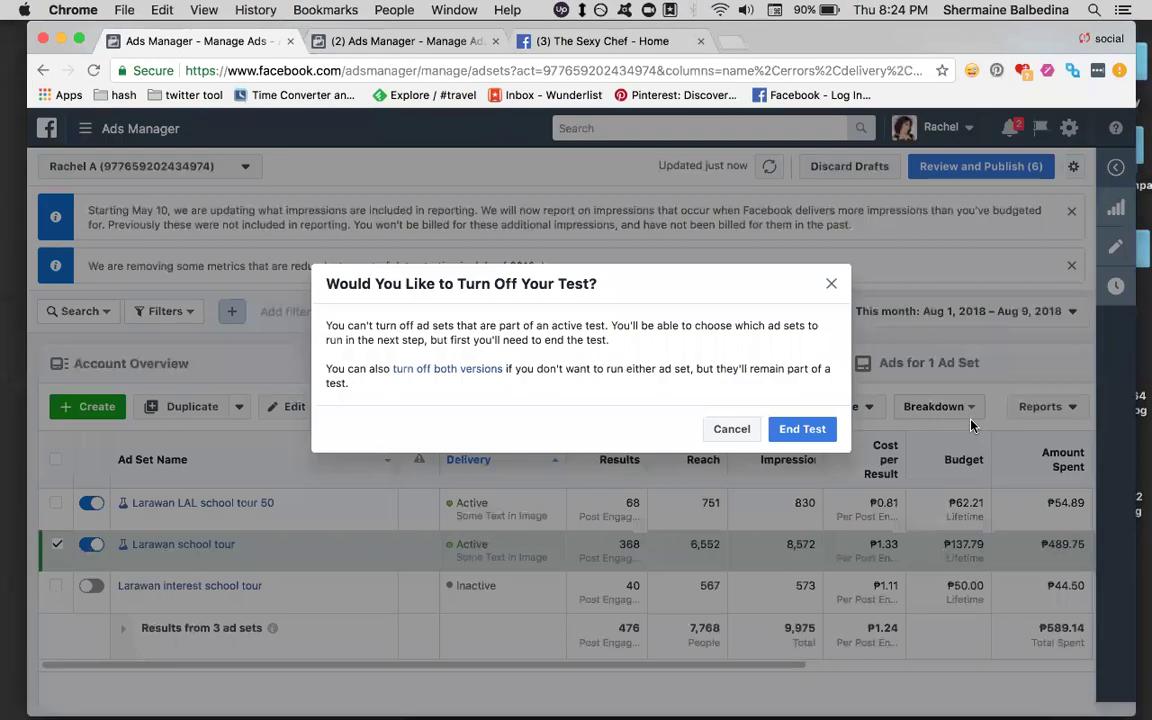
left_click(800, 428)
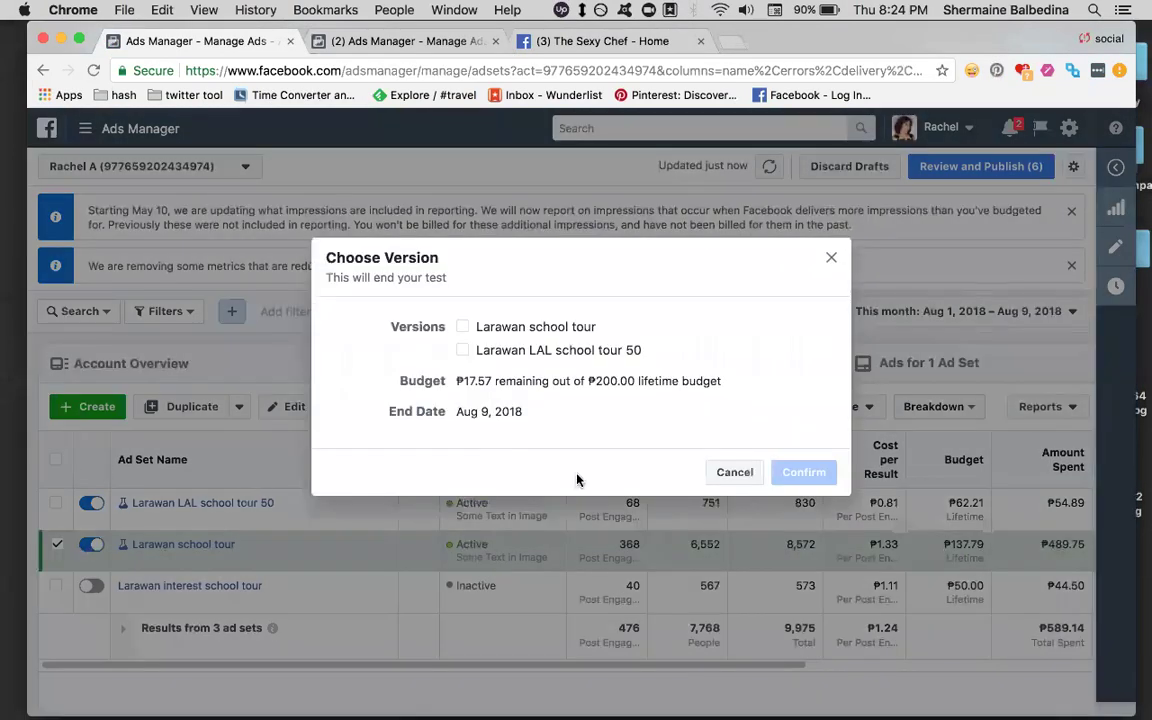
left_click(830, 259)
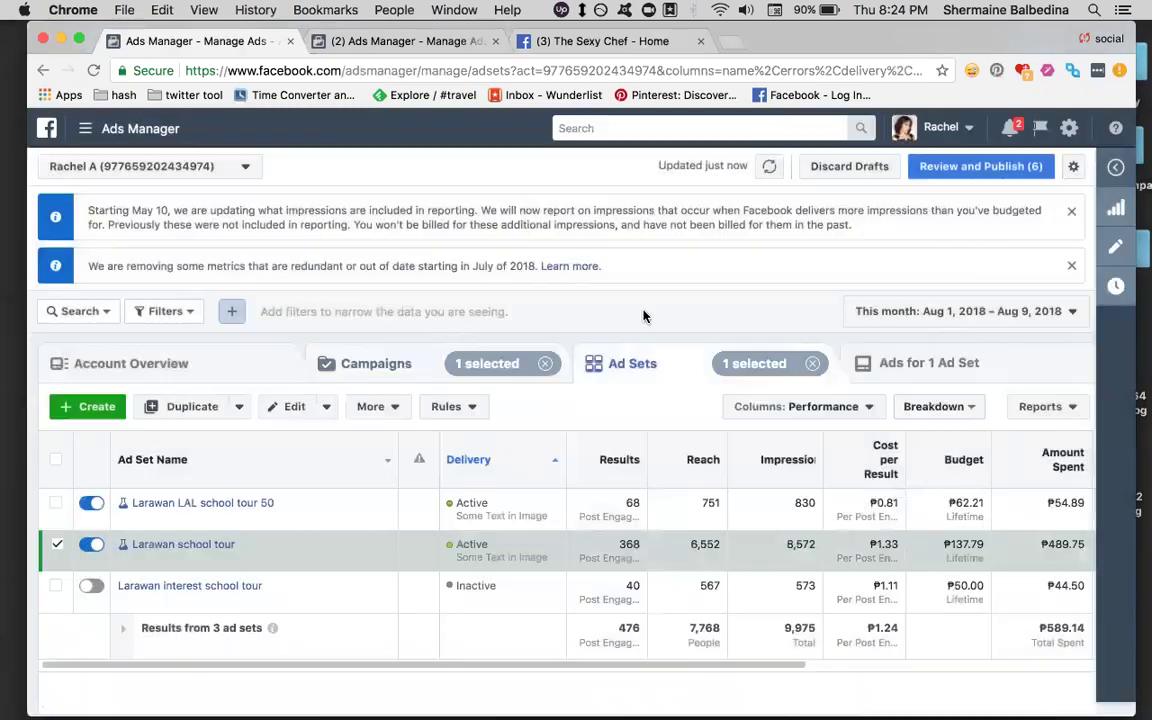
- Turn off both test versions, Larawan LAL school tour 50 and Larawan school tour, without ending the test, and clear the selection
left_click(90, 503)
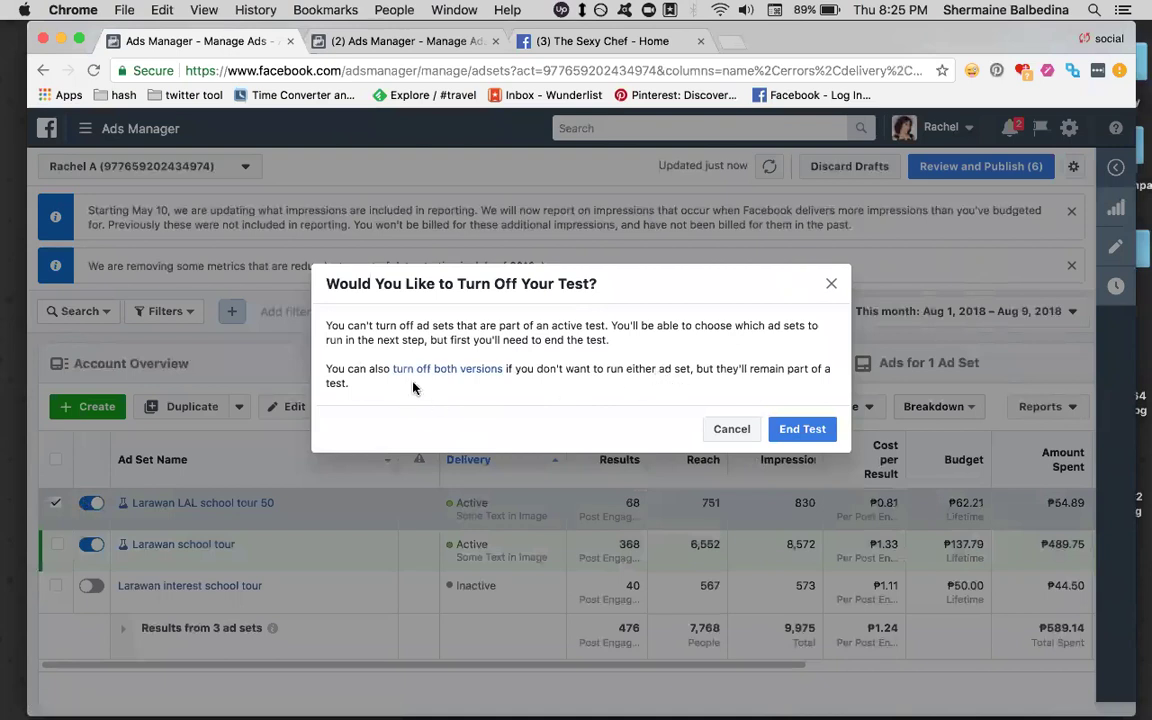
left_click(440, 369)
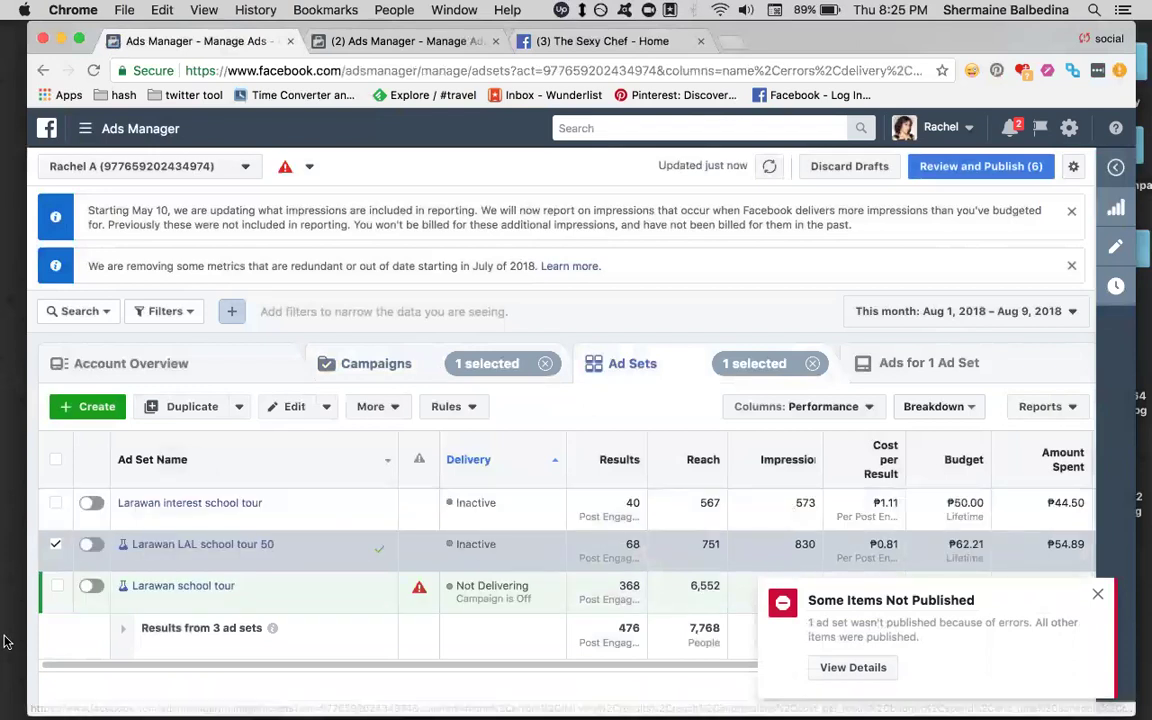
left_click(56, 547)
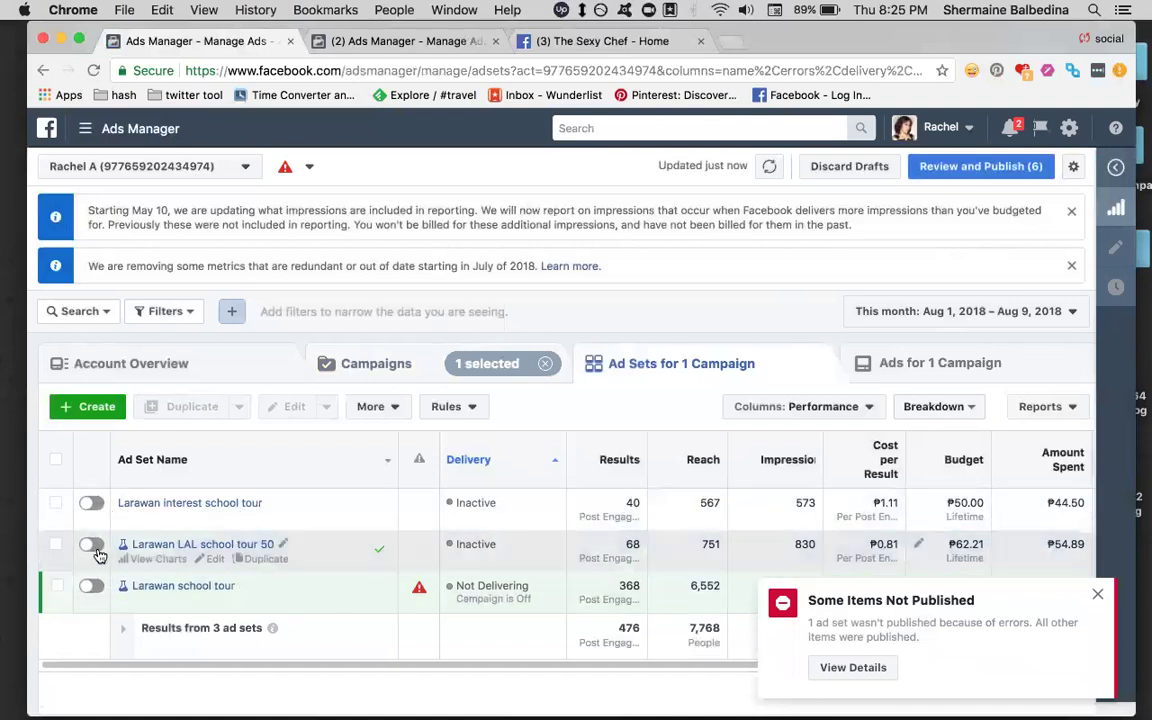
left_click(96, 550)
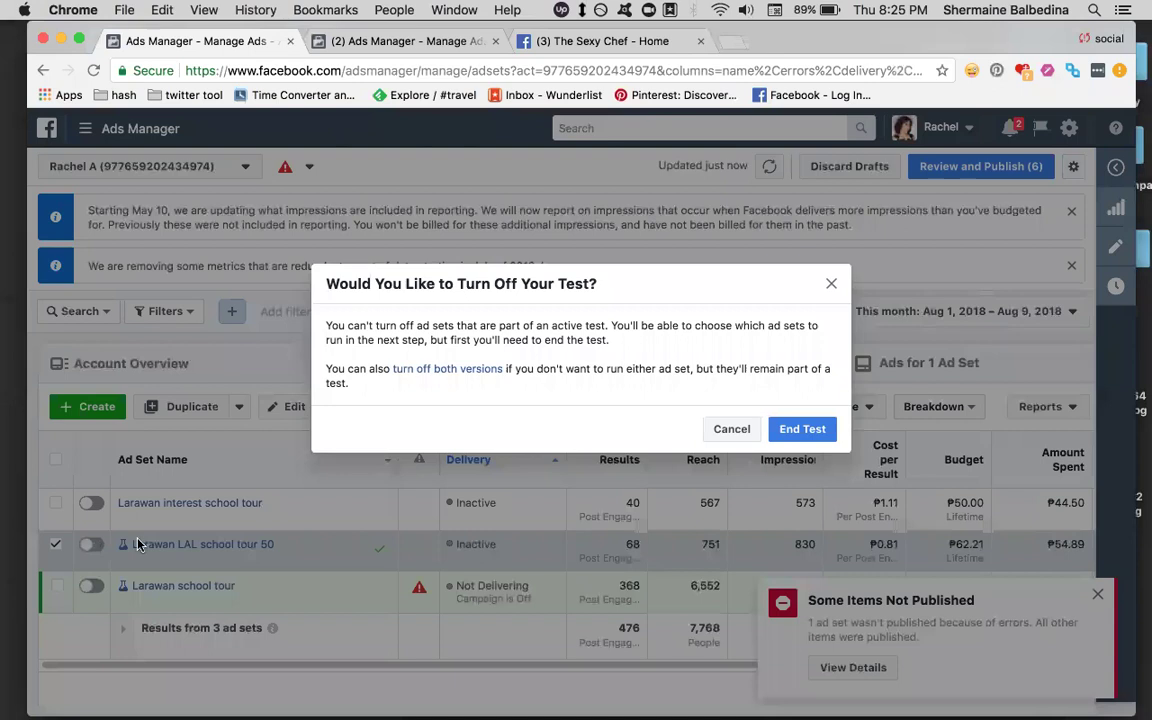
left_click(831, 284)
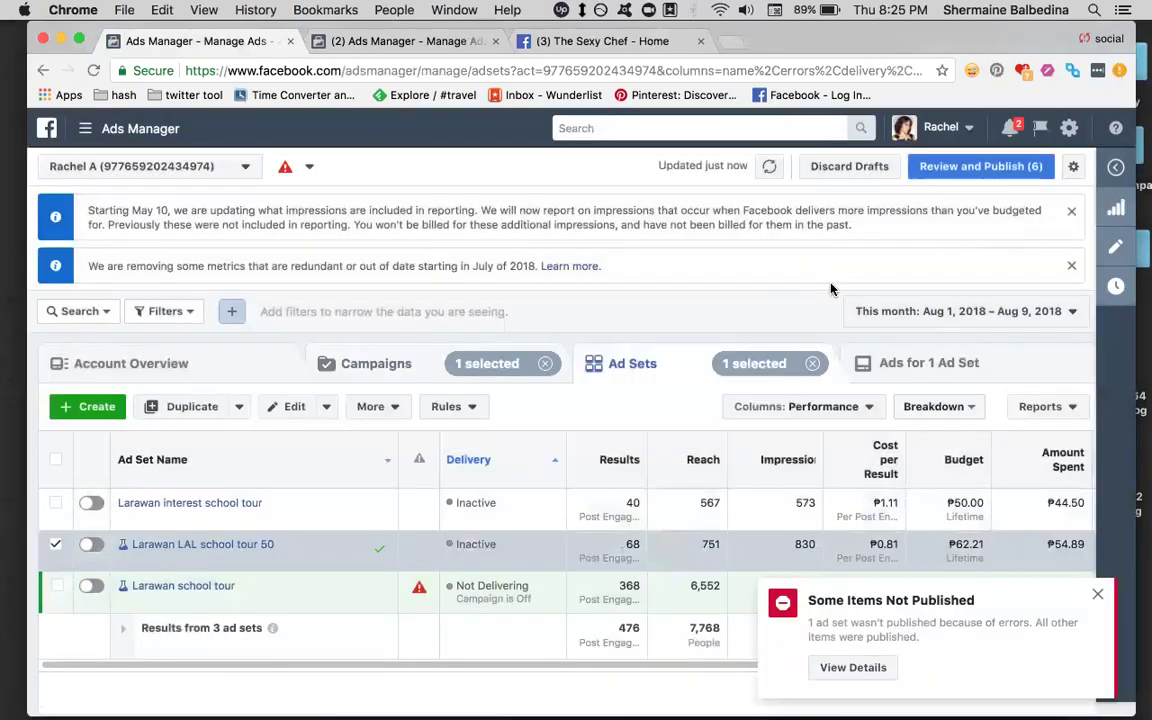
left_click(54, 548)
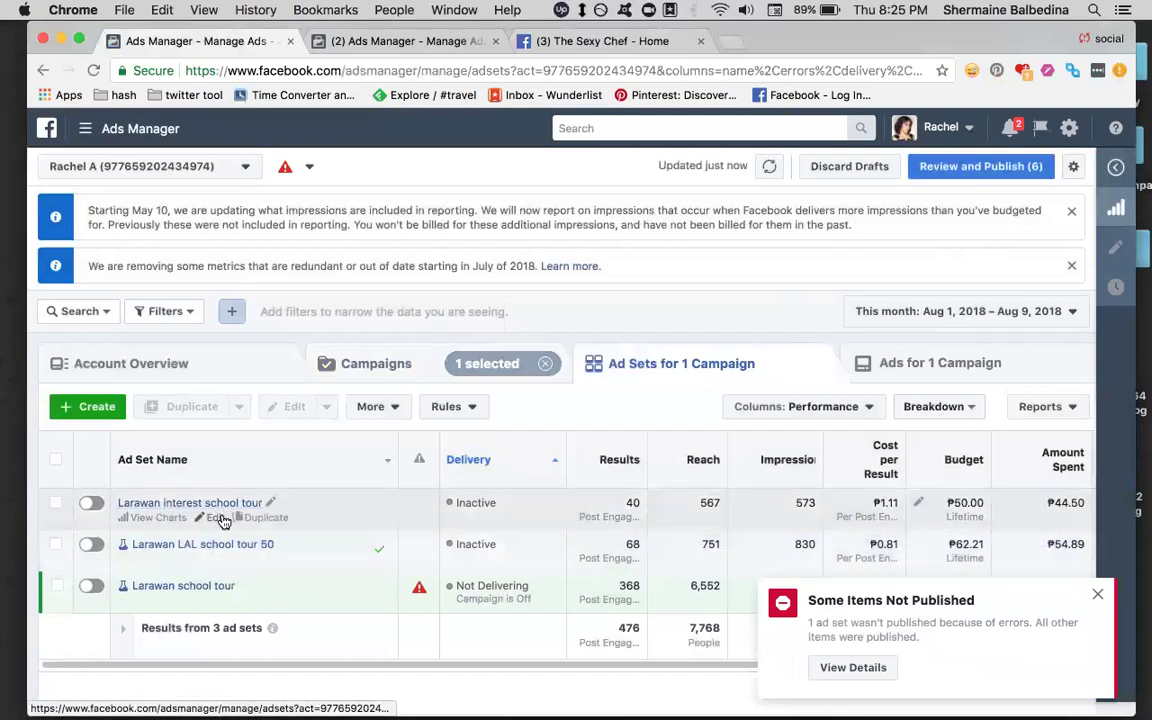
- Turn the Larawan interest school tour ad set on and back off
left_click(97, 505)
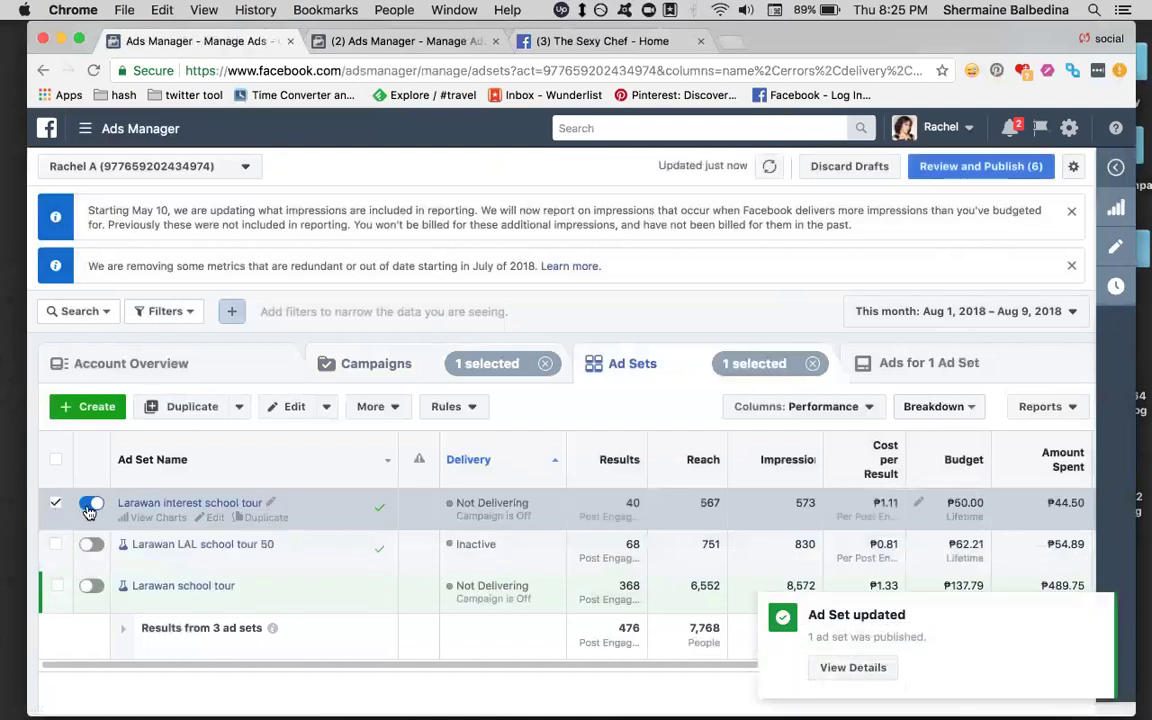
left_click(88, 506)
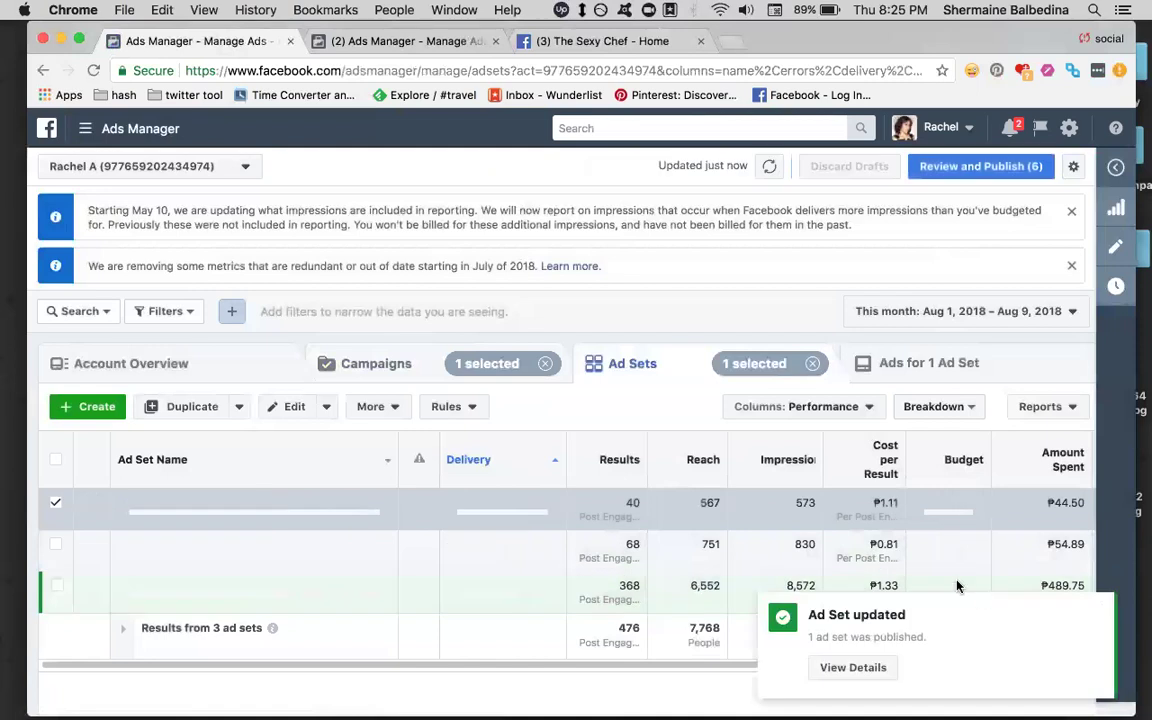
- Duplicate the Larawan LAL school tour 50 ad set once into the existing “Hold a screening of “Ang Larawan” as an...” campaign
left_click(55, 506)
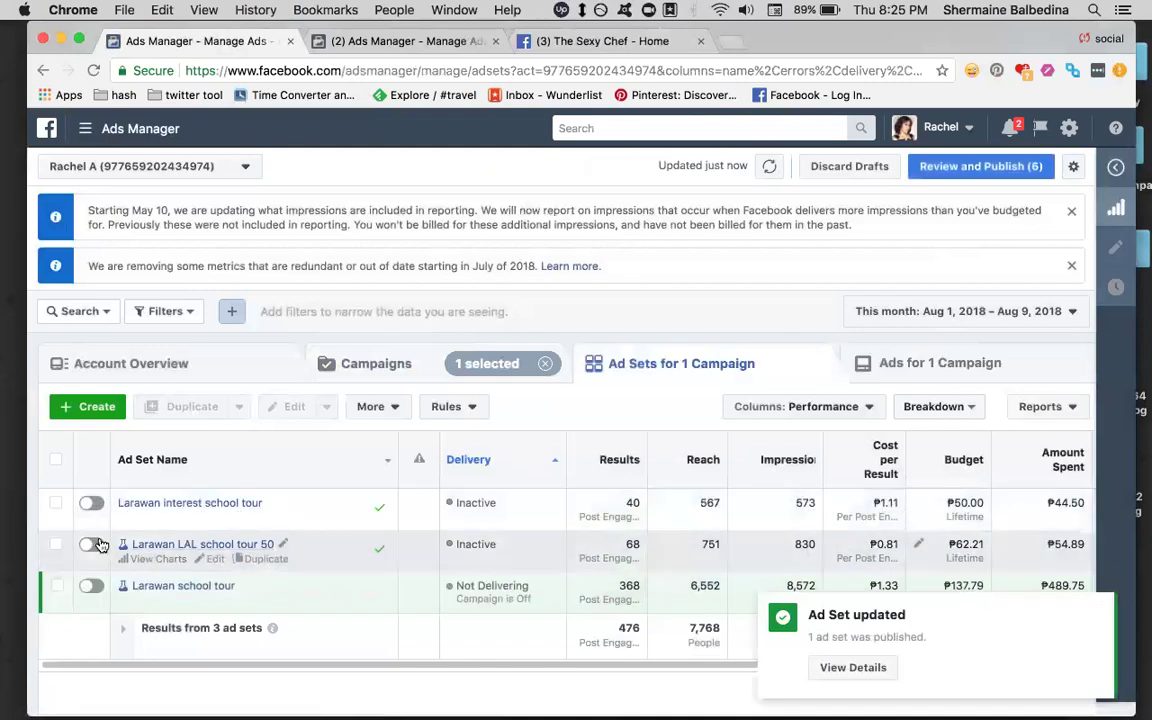
left_click(91, 544)
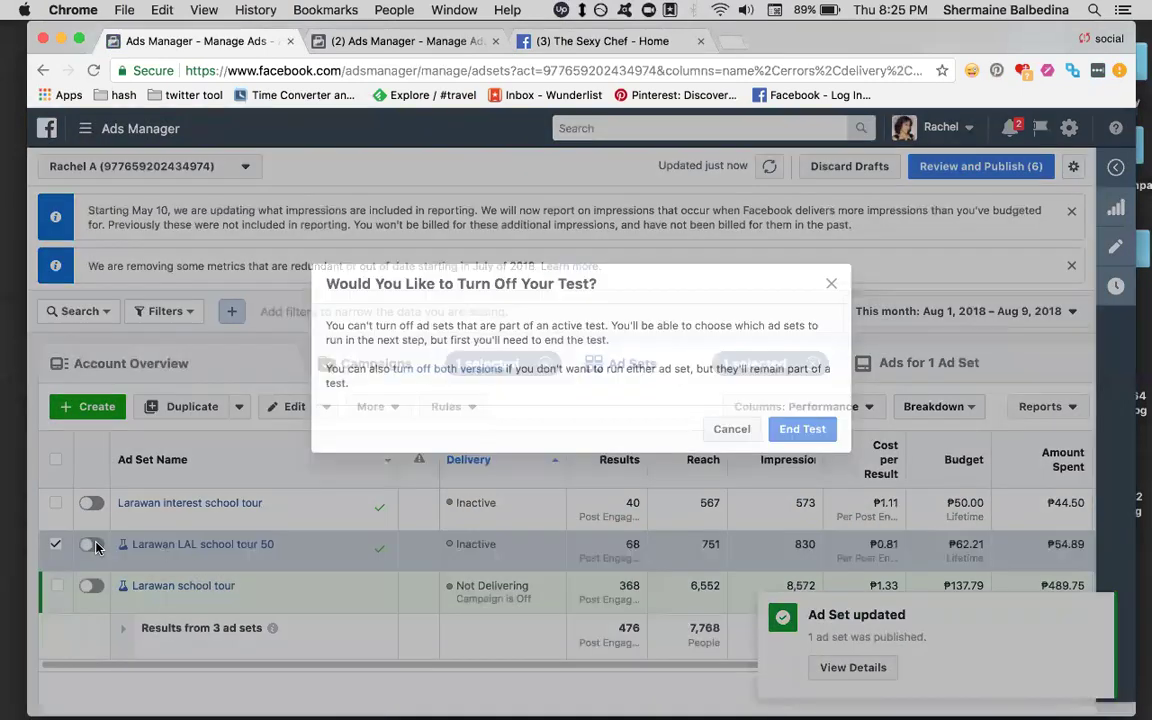
left_click(831, 284)
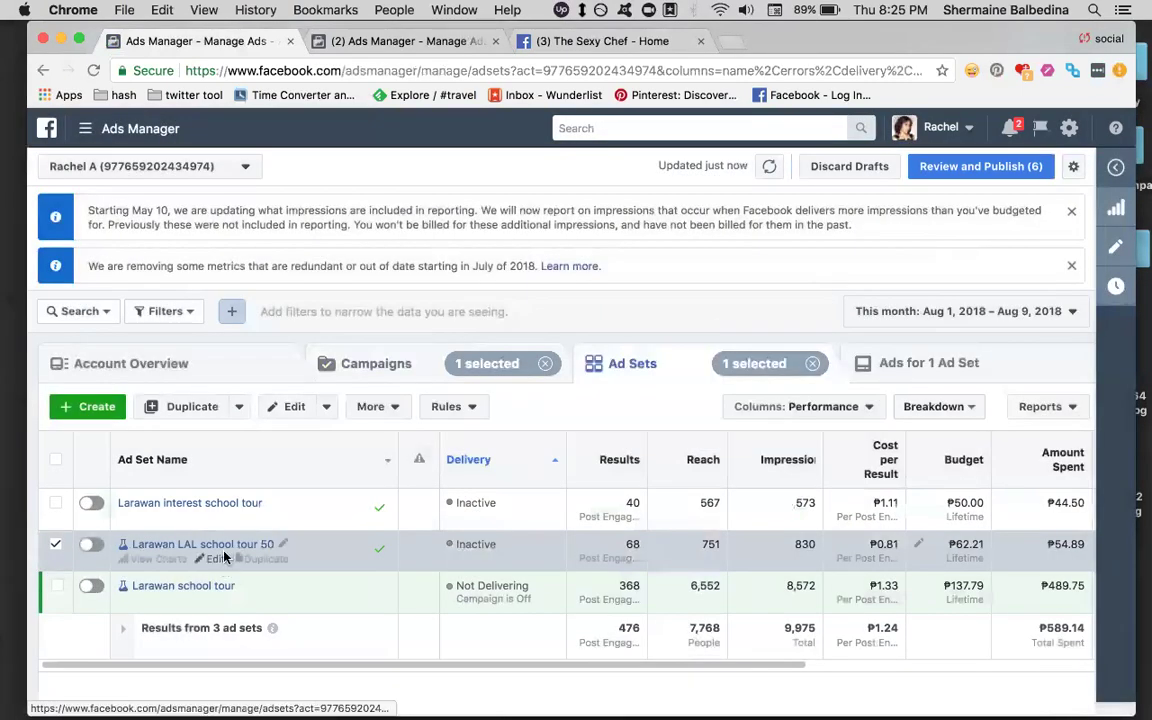
left_click(266, 559)
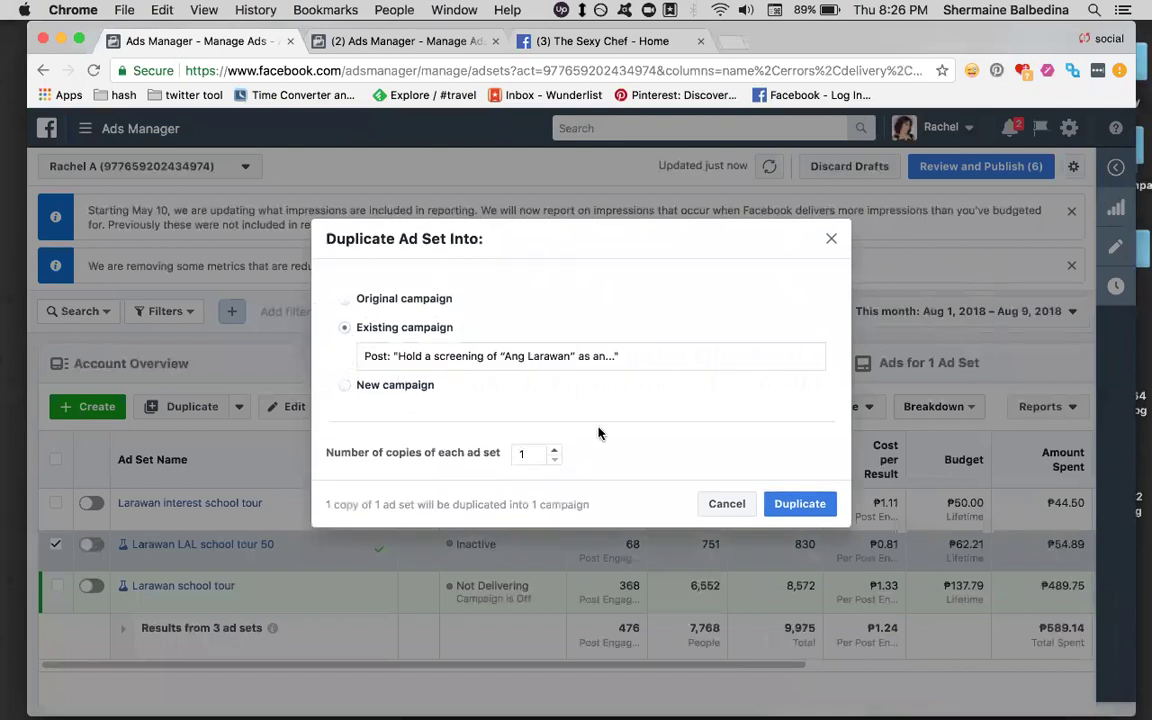
left_click(812, 504)
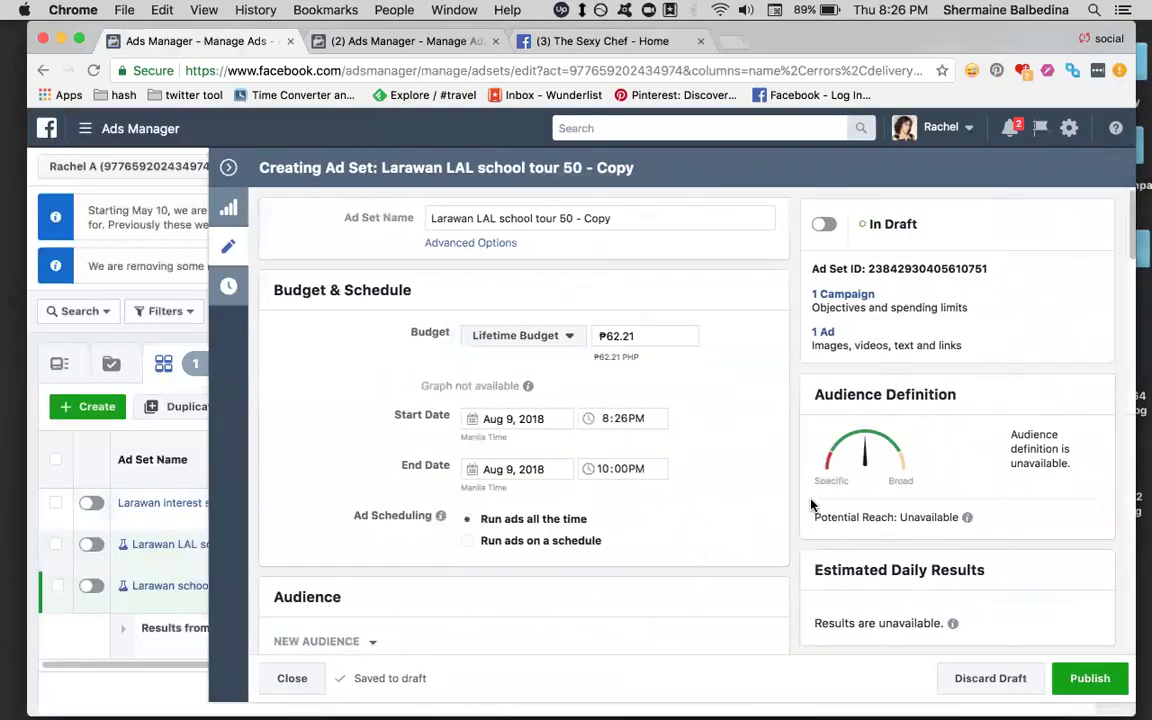
- Set the lifetime budget of the copied ad set to ₱200
scroll(718, 511, "down", 1)
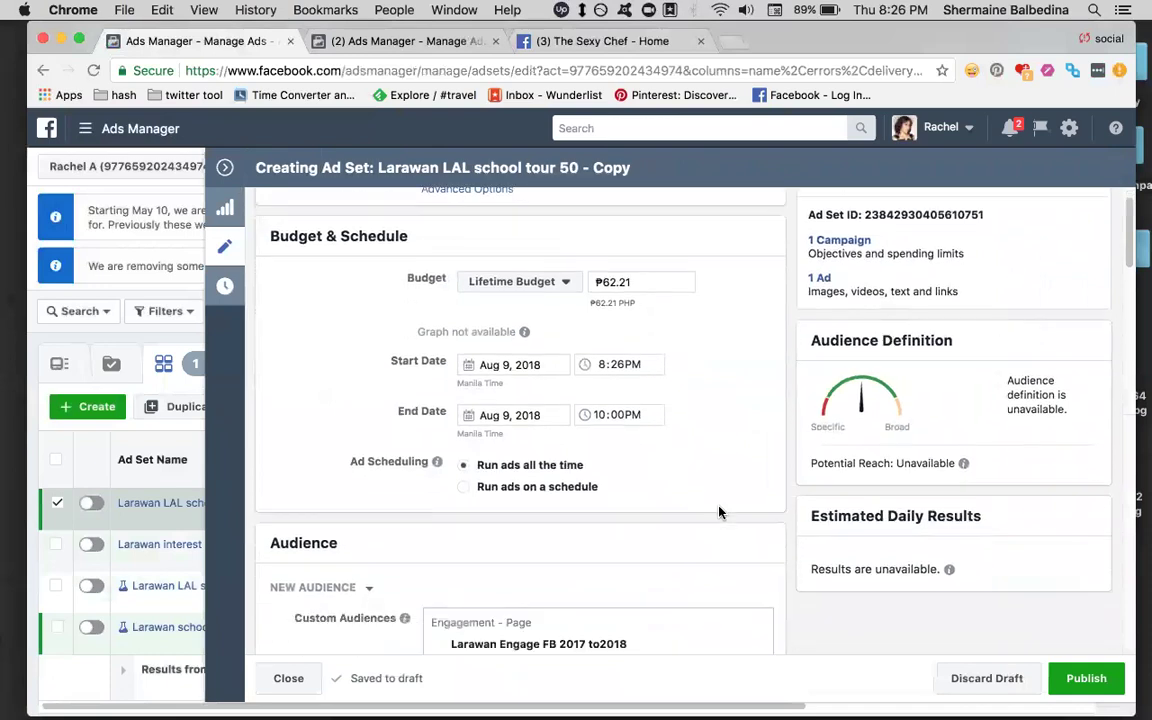
left_click(603, 279)
type("200")
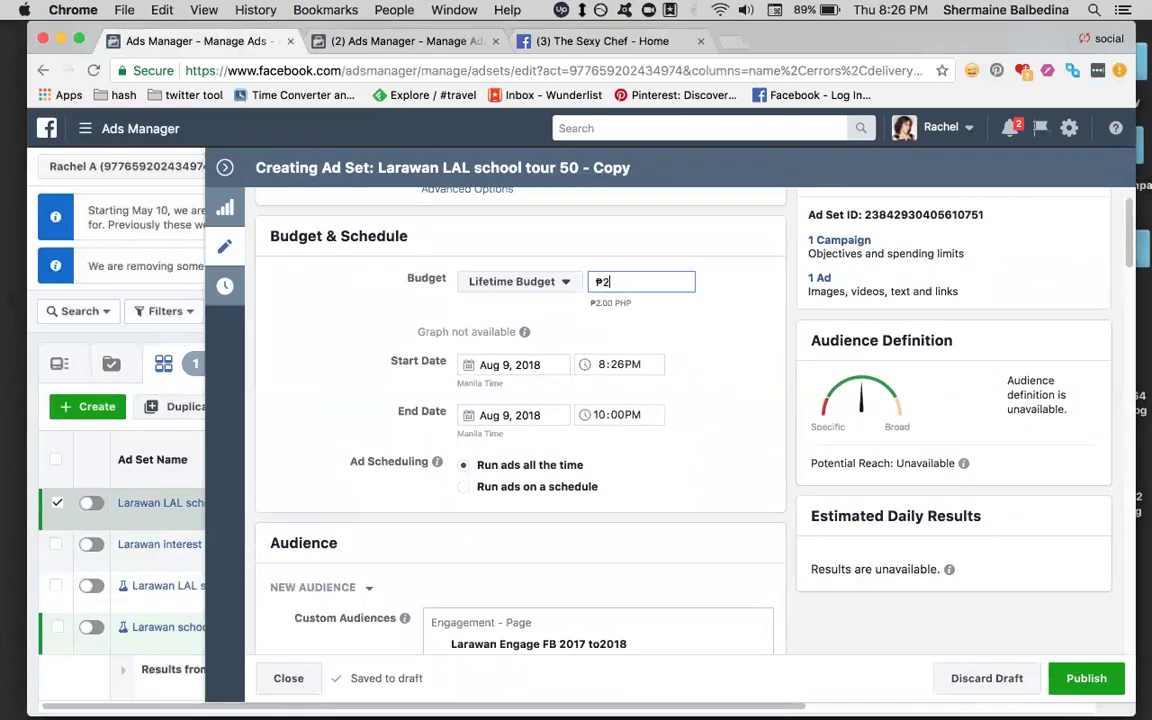
left_click(768, 375)
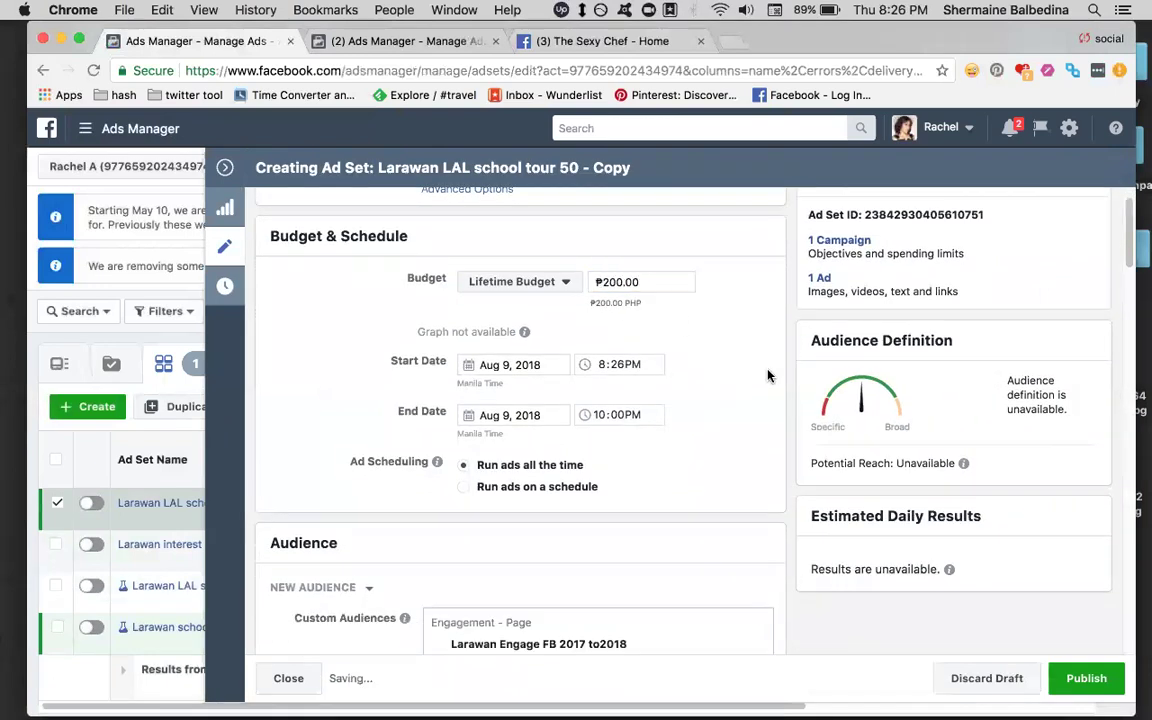
scroll(768, 375, "down", 5)
scroll(768, 375, "up", 3)
scroll(768, 375, "up", 3)
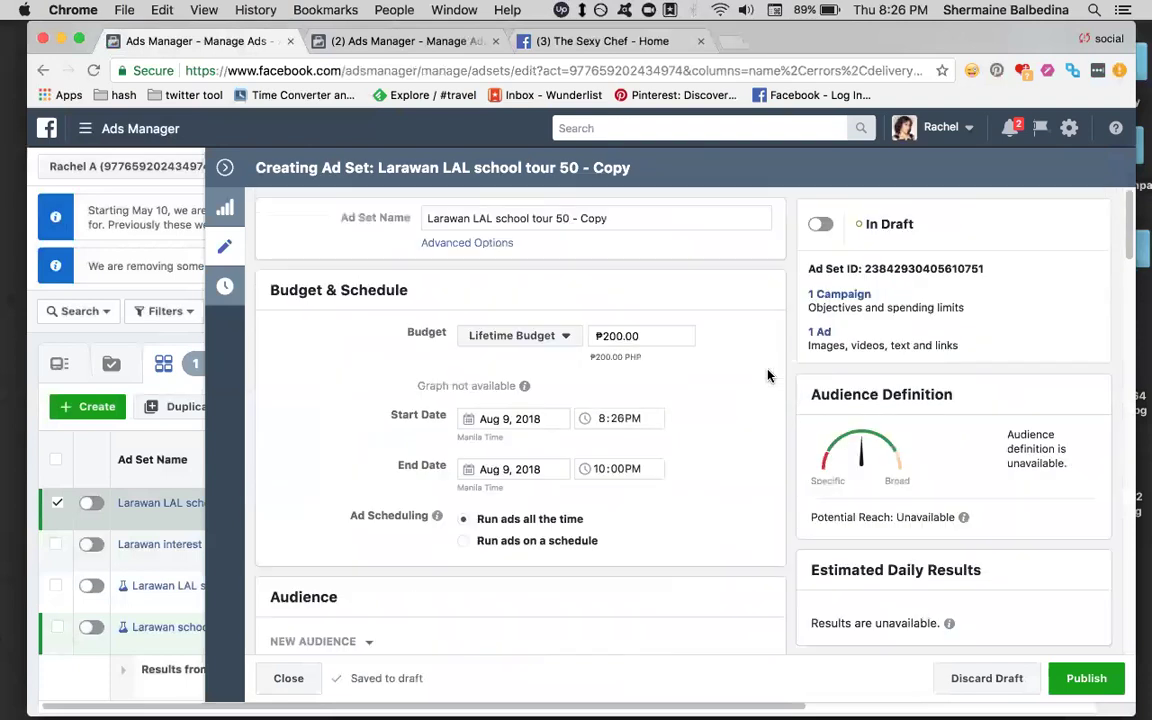
- Switch the copied ad set to a daily budget of ₱200
left_click(562, 335)
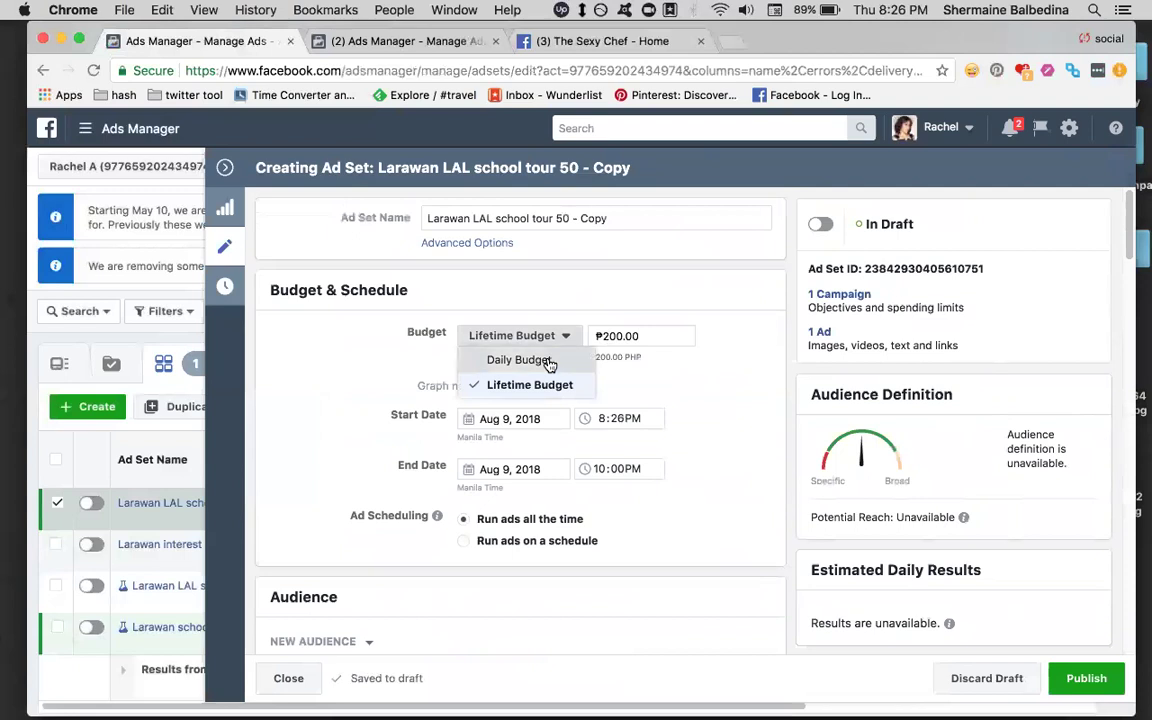
left_click(548, 362)
double_click(600, 337)
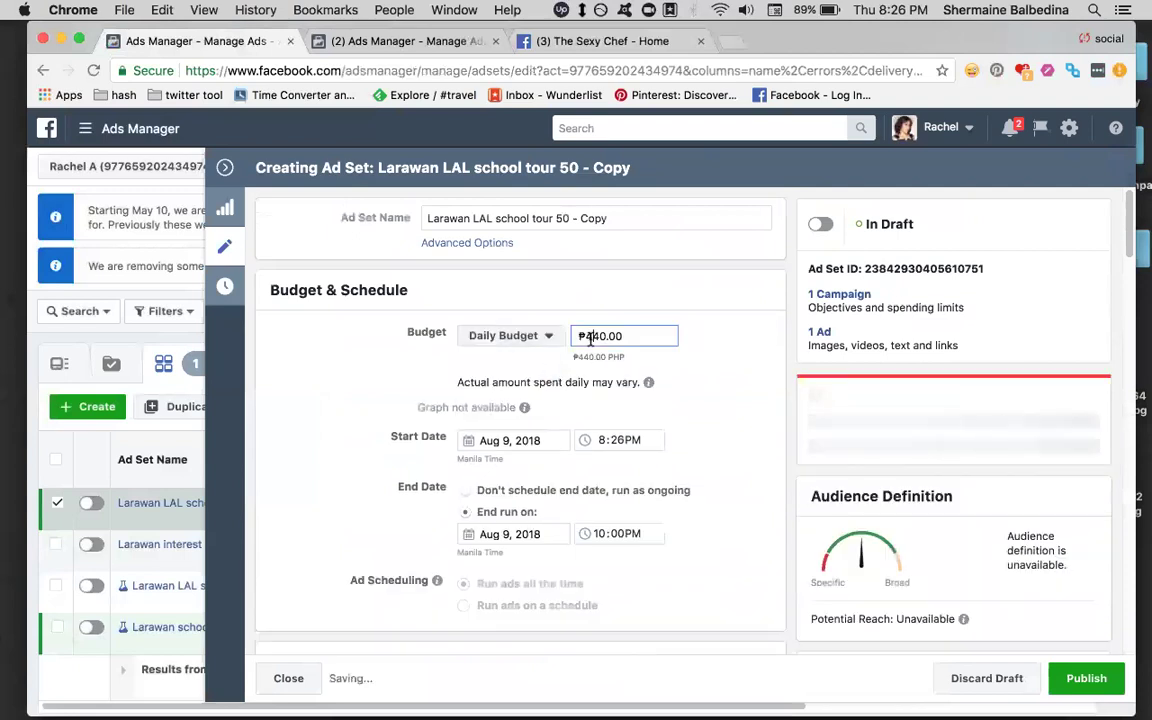
type("200")
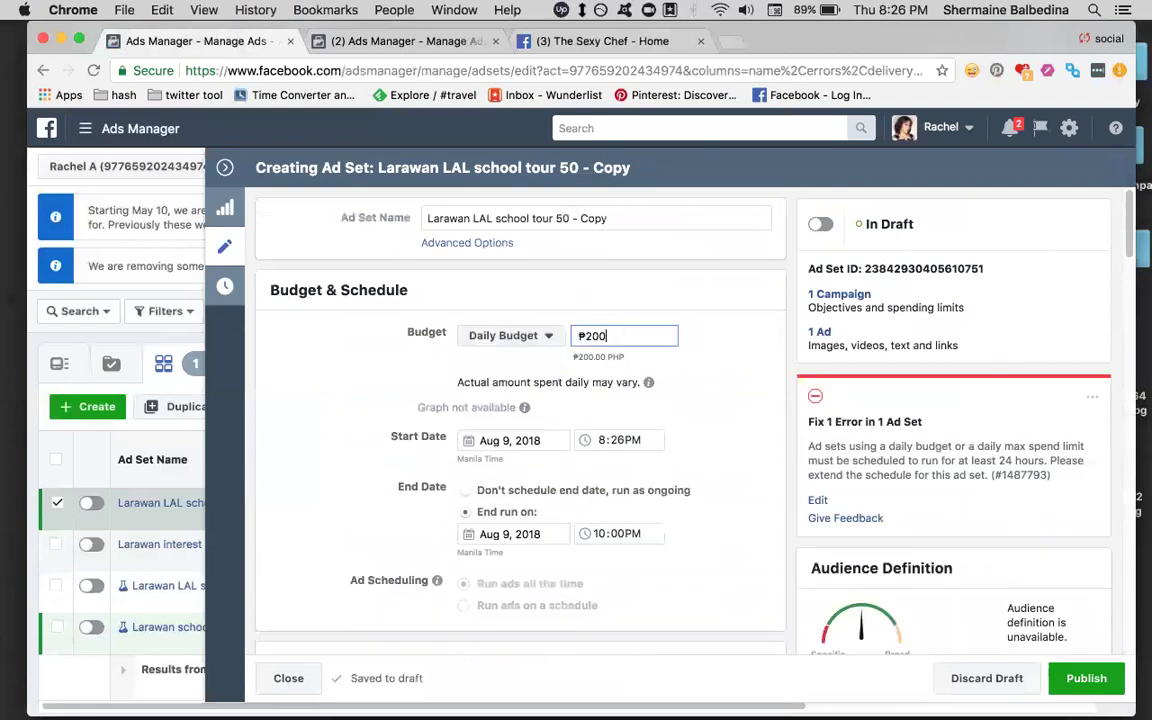
left_click(744, 386)
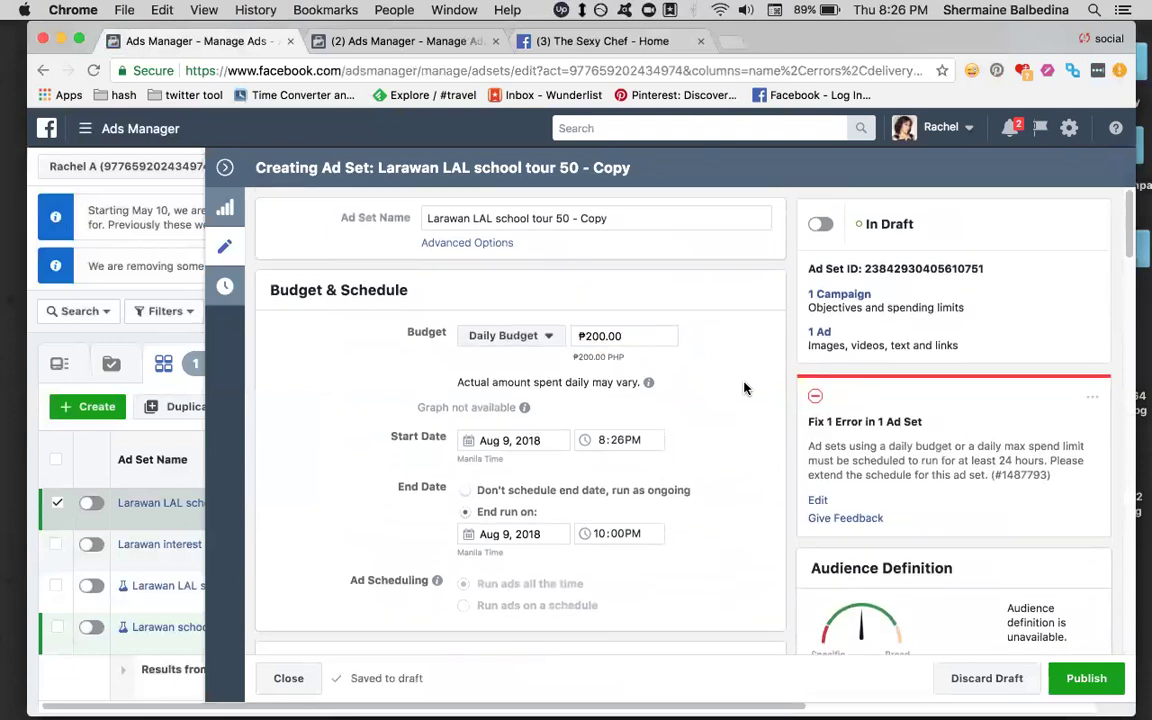
- Try to publish the copied ad set with its same-day end date
scroll(744, 388, "down", 10)
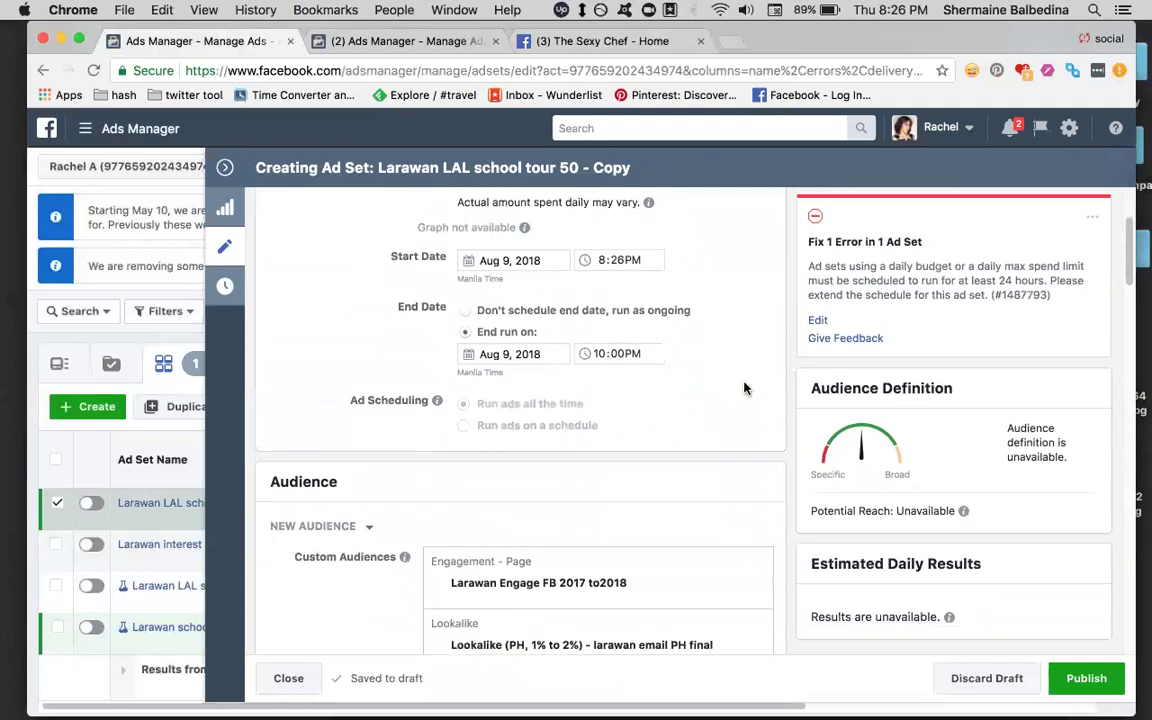
scroll(744, 388, "down", 15)
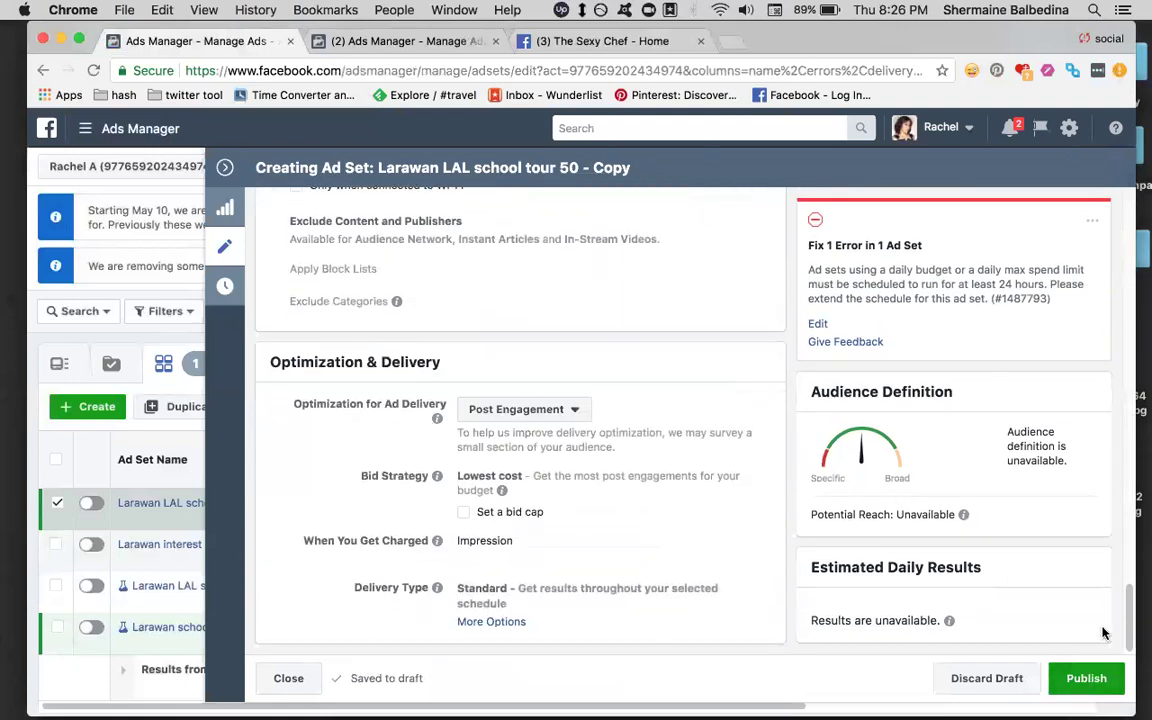
left_click(1074, 679)
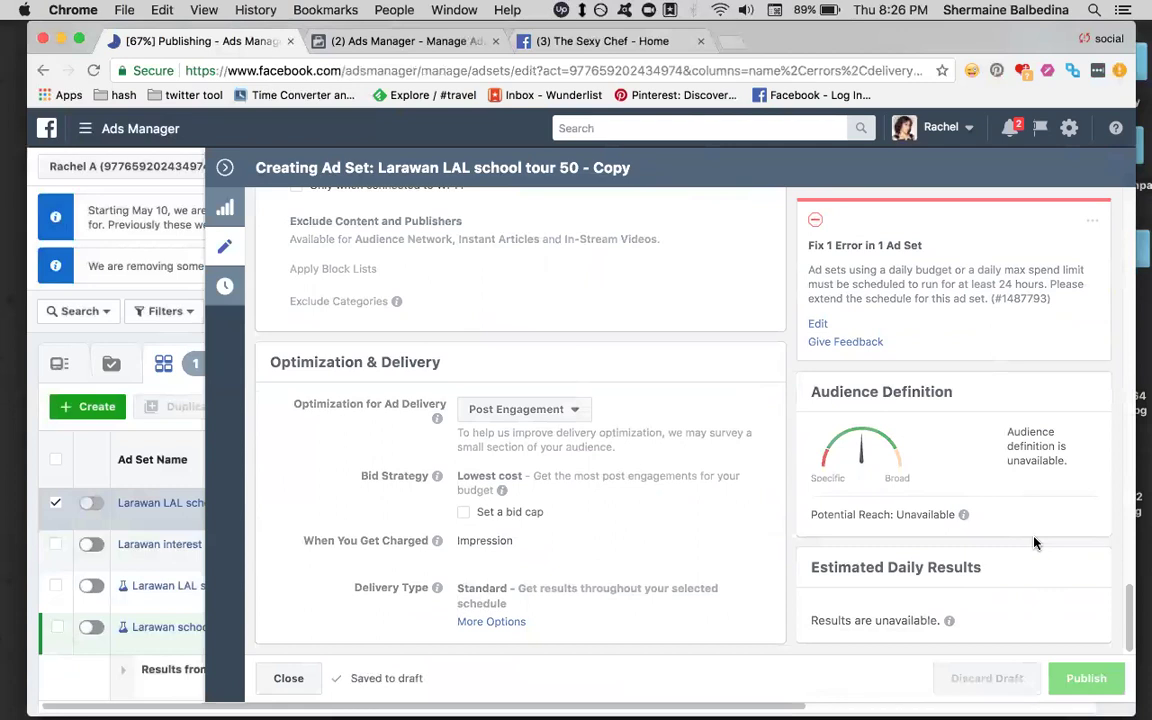
- Examine the copied ad set's schedule, audience and placement settings along with its scheduling error
scroll(1034, 550, "up", 2)
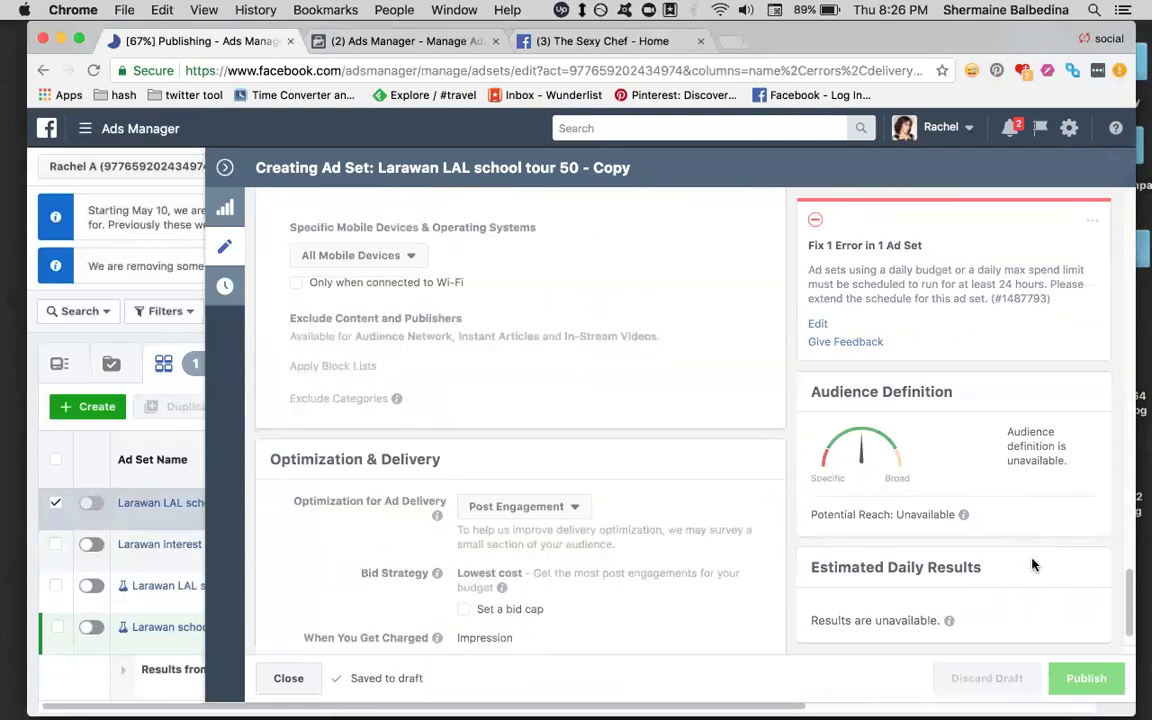
scroll(1034, 565, "up", 8)
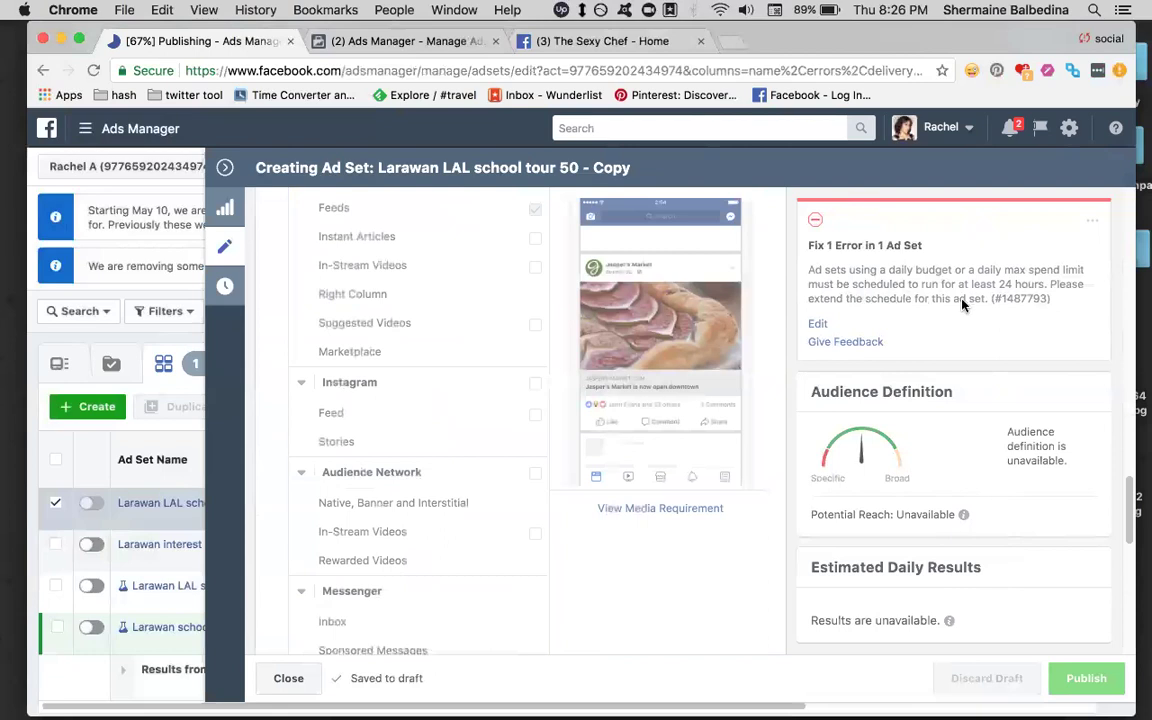
scroll(706, 349, "up", 15)
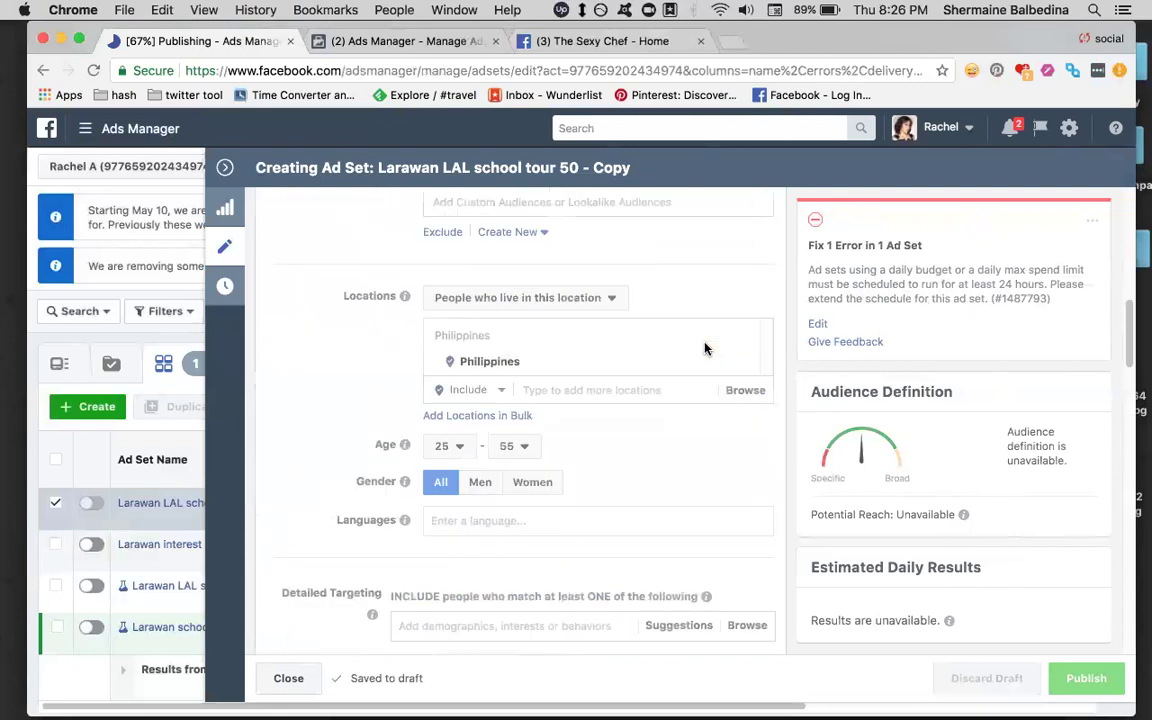
scroll(706, 349, "up", 5)
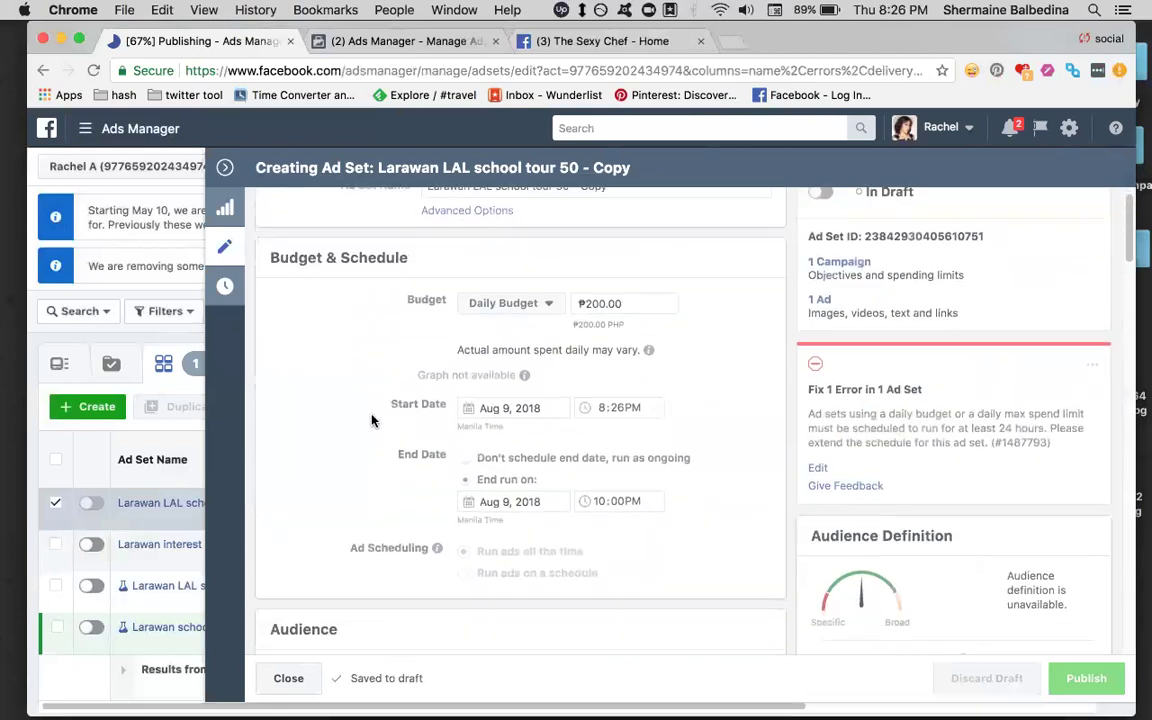
scroll(620, 352, "up", 1)
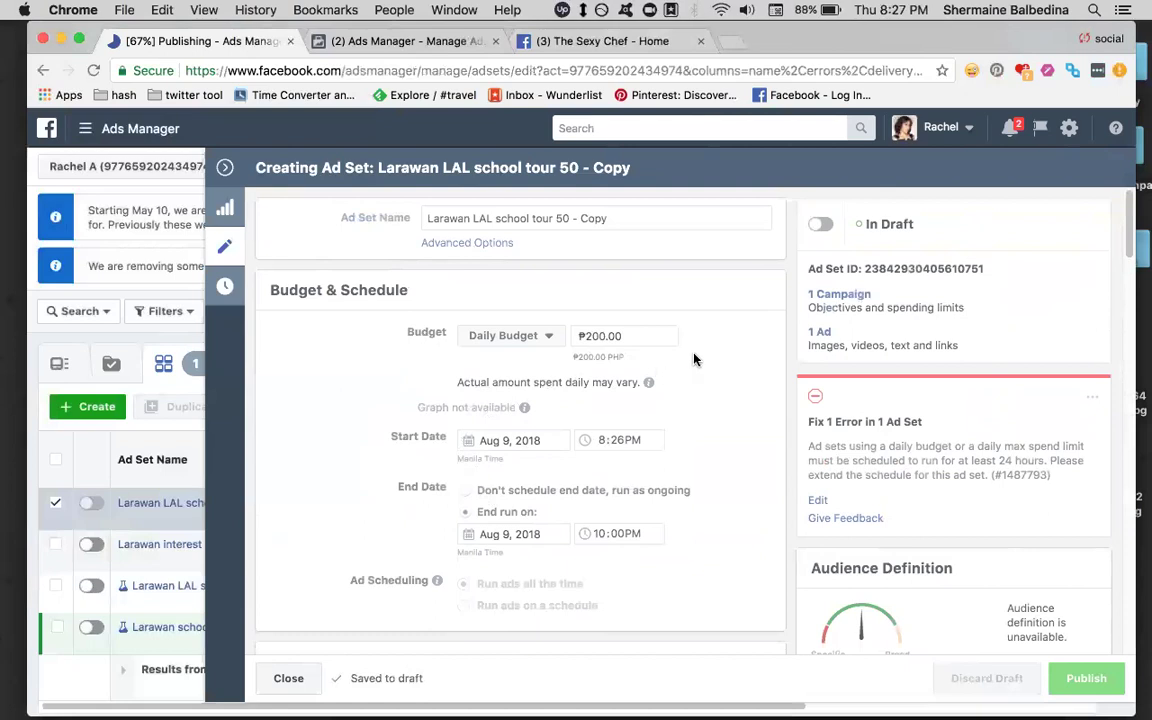
scroll(694, 360, "down", 2)
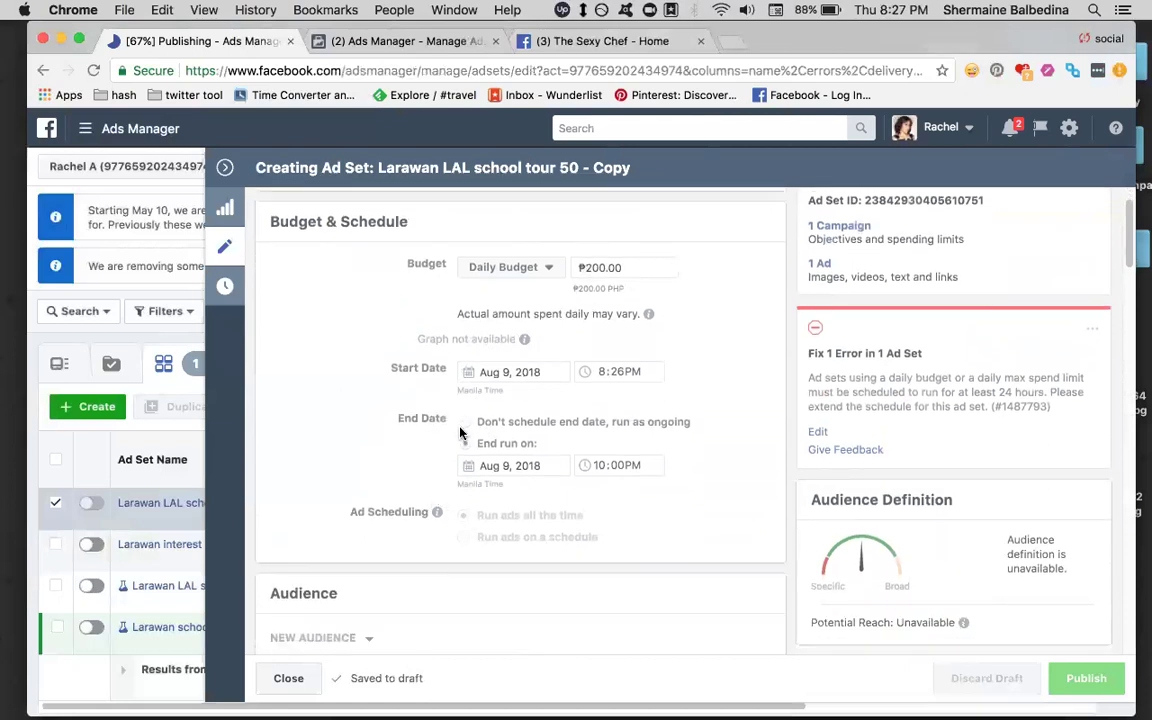
scroll(463, 440, "up", 2)
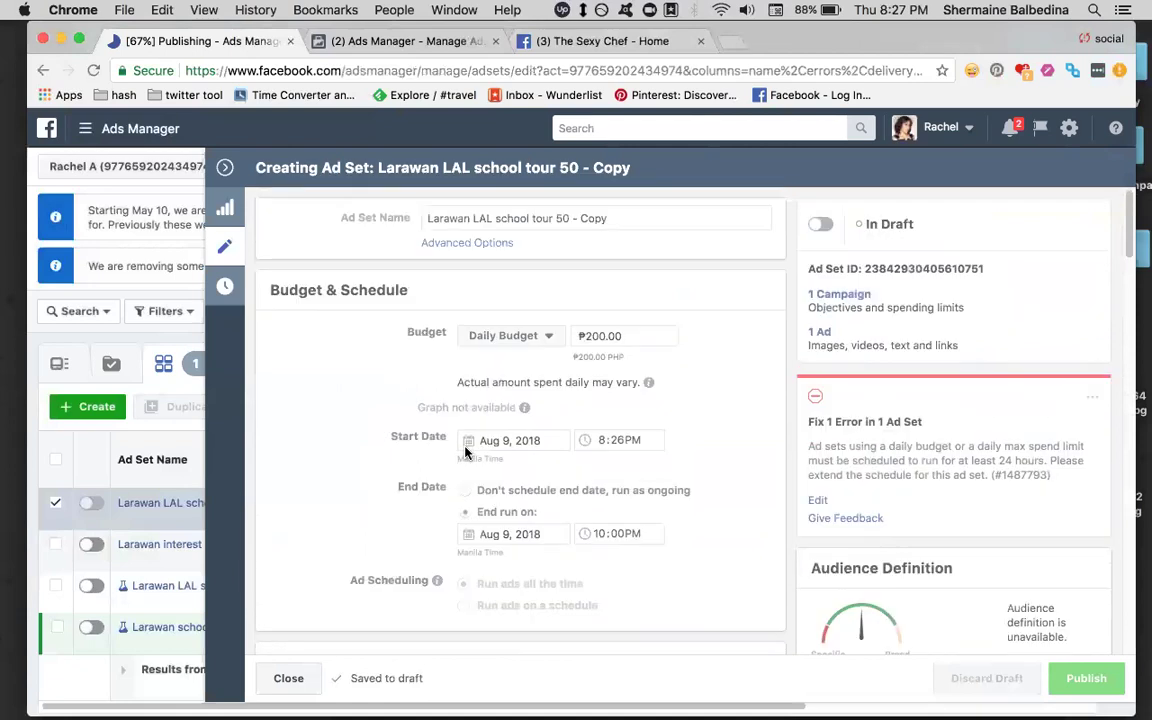
scroll(465, 452, "down", 10)
scroll(466, 455, "down", 15)
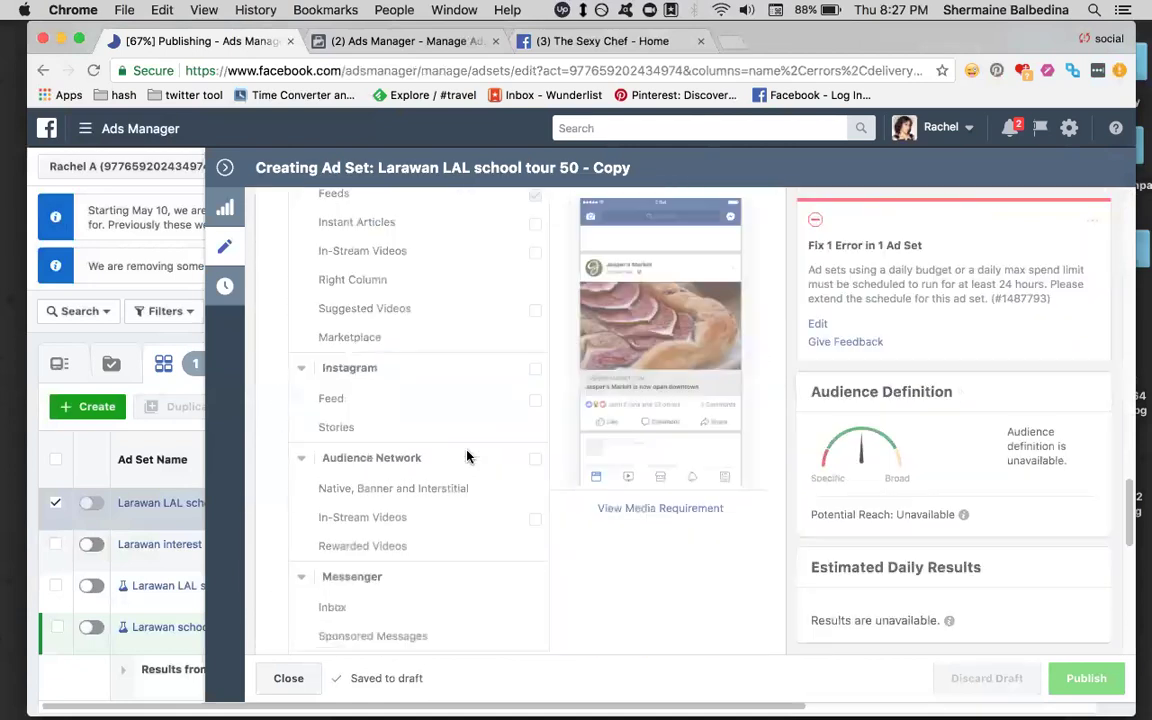
- Close and reopen the copied ad set for editing, and make it run as ongoing without a scheduled end date
left_click(294, 679)
left_click(631, 412)
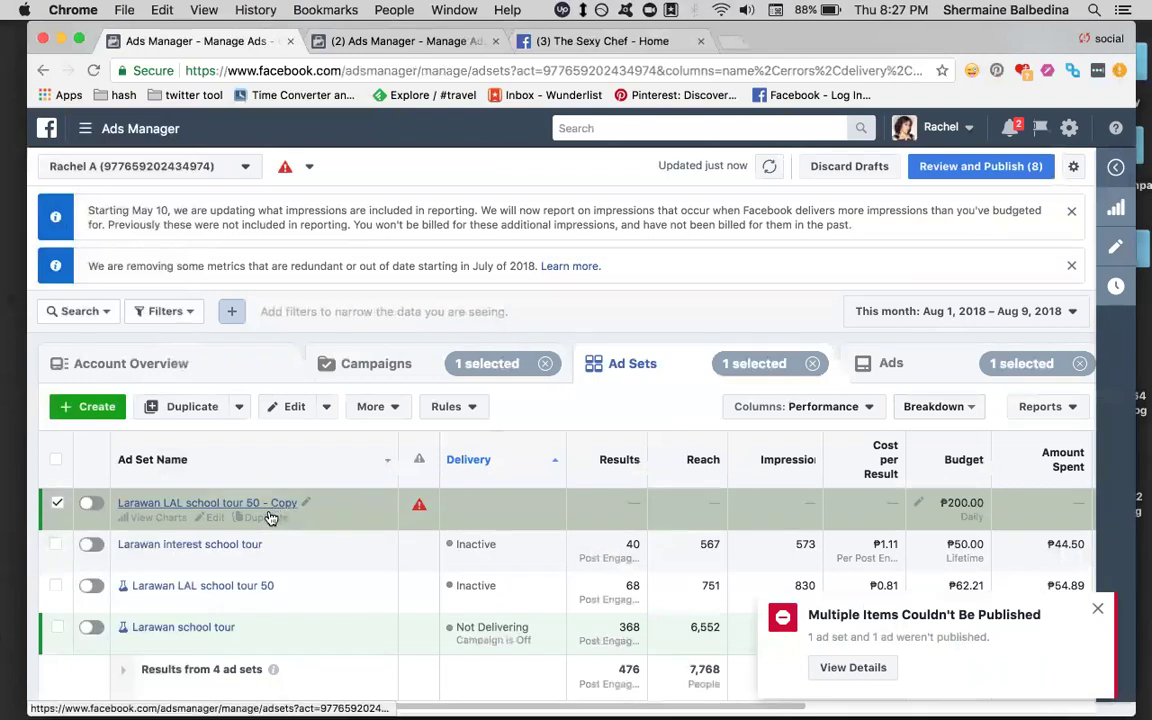
left_click(216, 520)
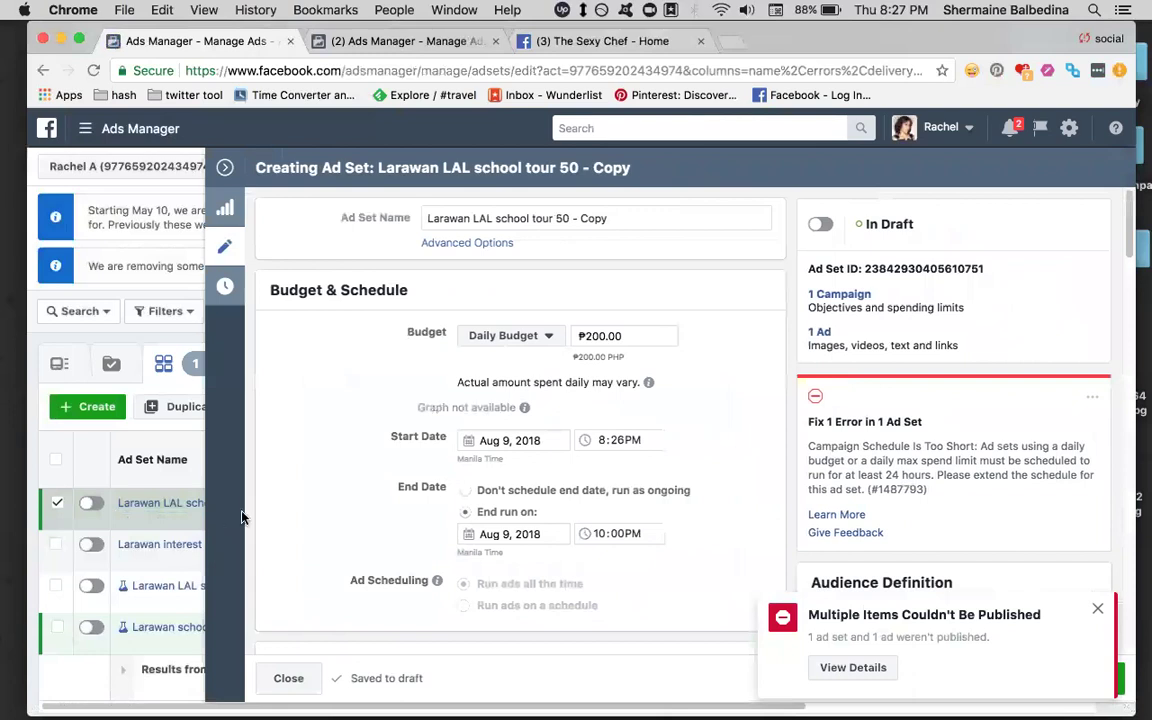
left_click(466, 492)
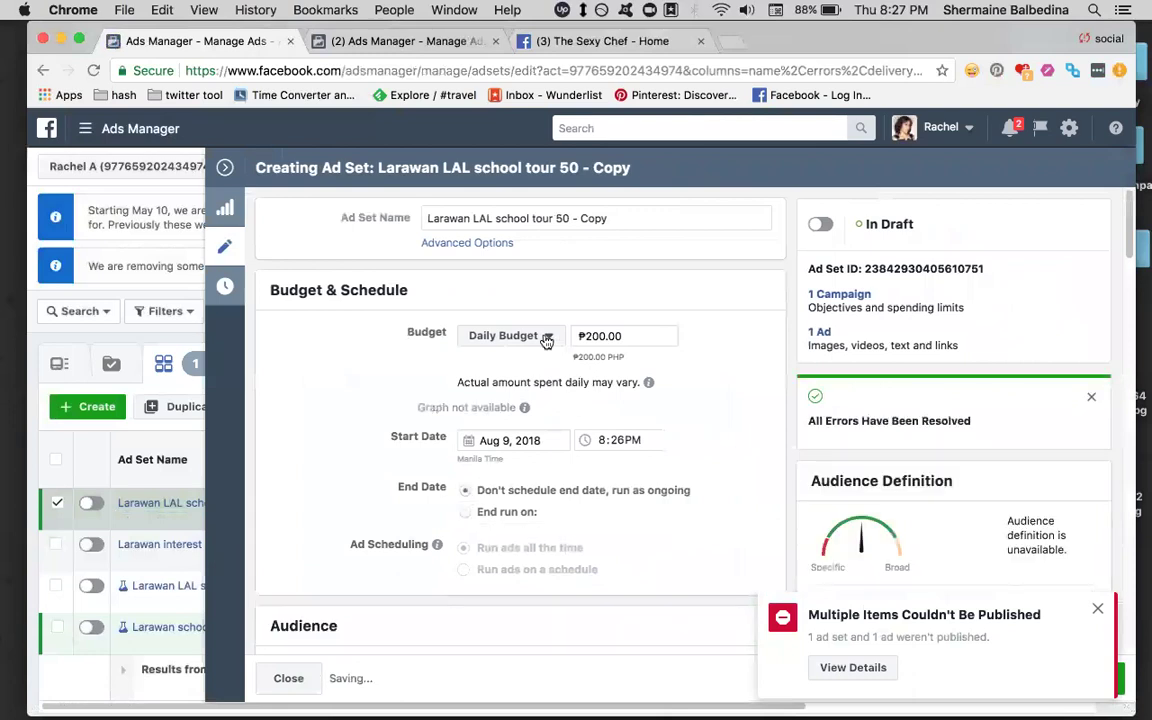
- Dismiss the publishing error notice and publish the ongoing copied ad set
scroll(766, 357, "down", 1)
scroll(766, 357, "down", 10)
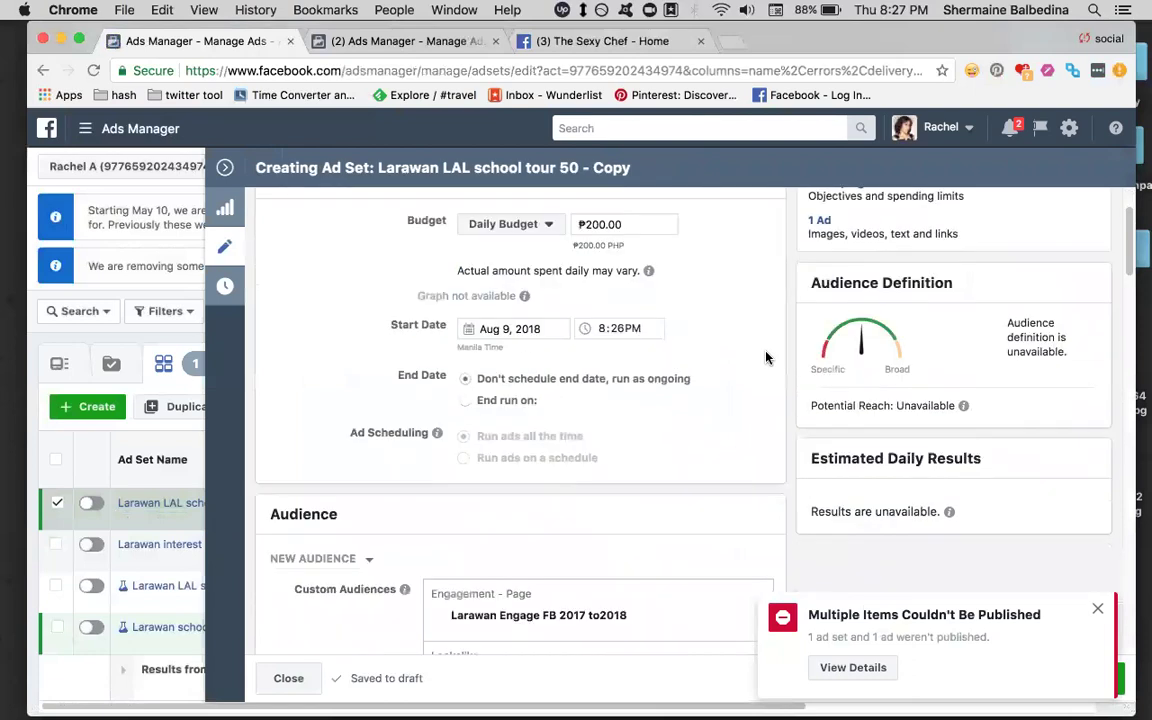
scroll(866, 385, "down", 6)
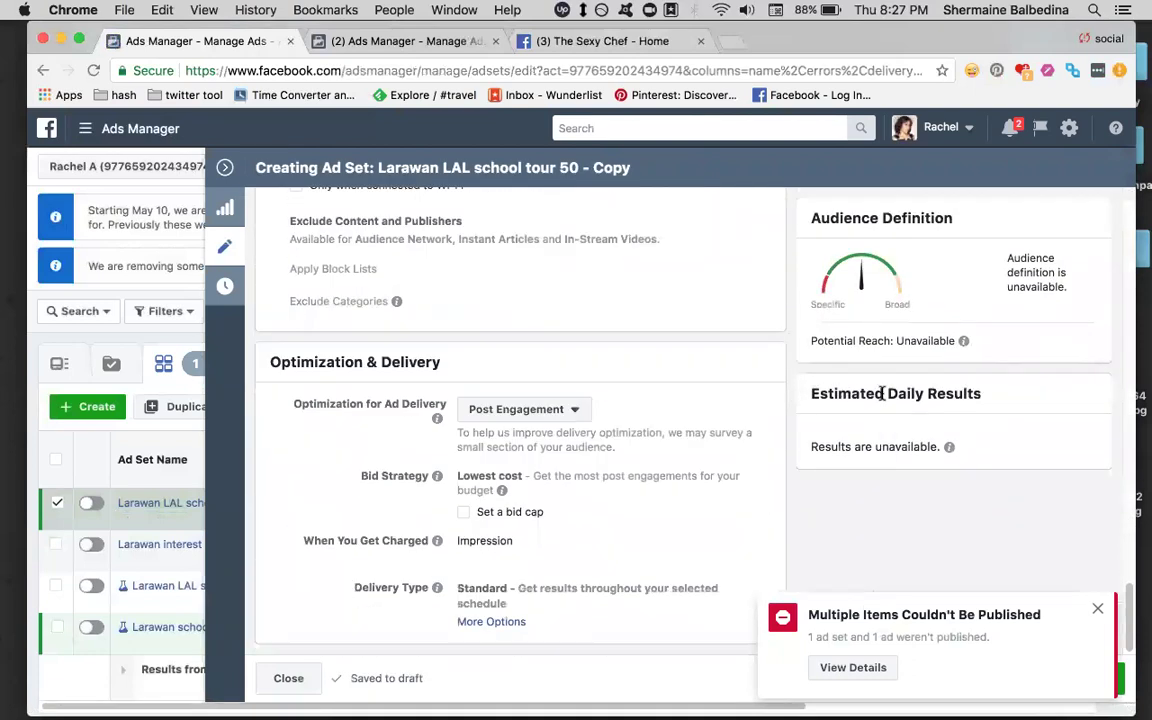
left_click(1101, 611)
left_click(1080, 680)
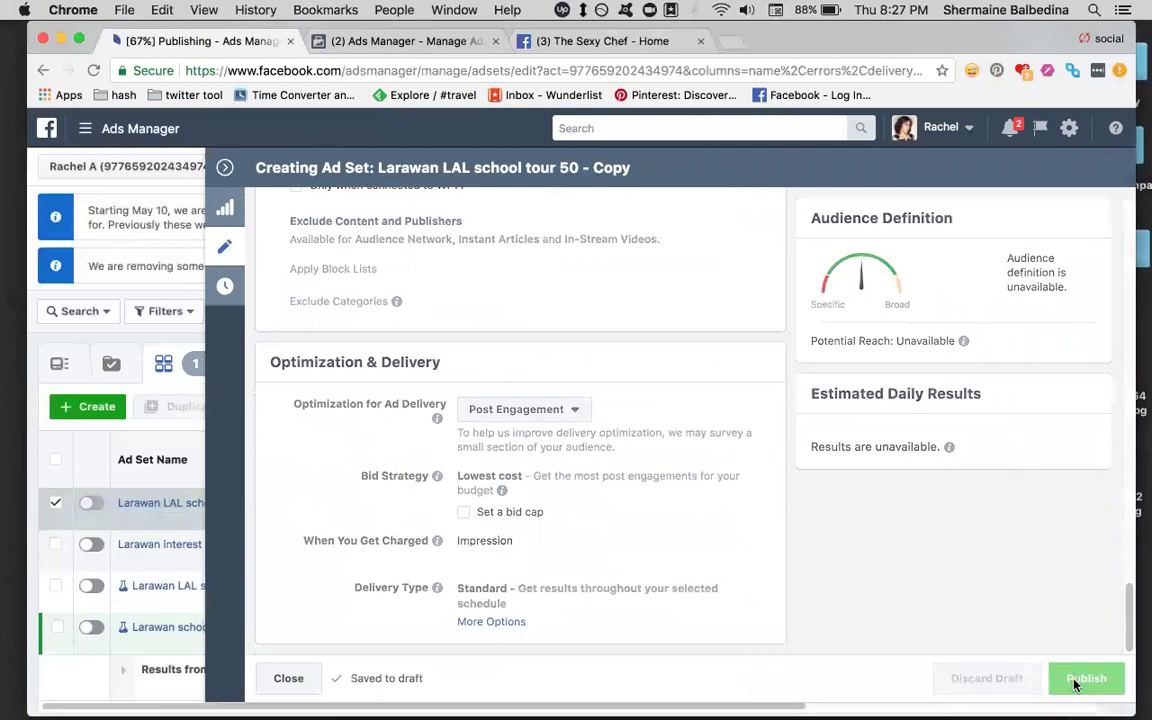
- Rename the copied ad set as “final Larawan LAL school tour”
scroll(843, 487, "up", 10)
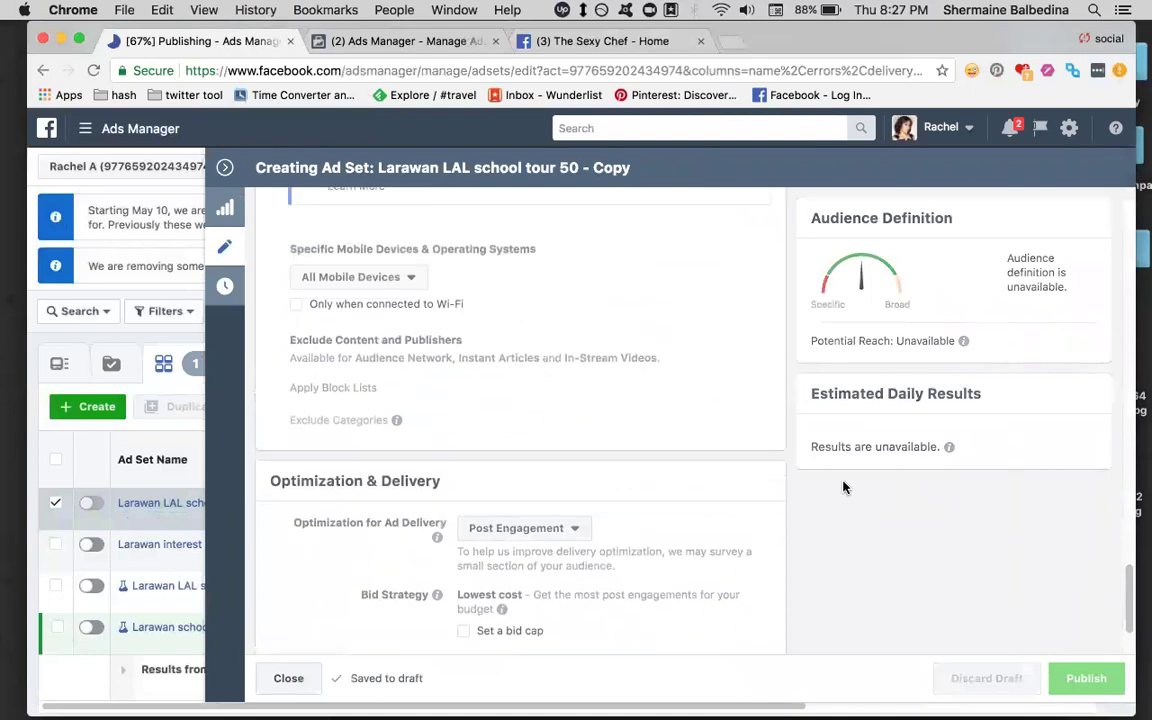
scroll(843, 487, "up", 5)
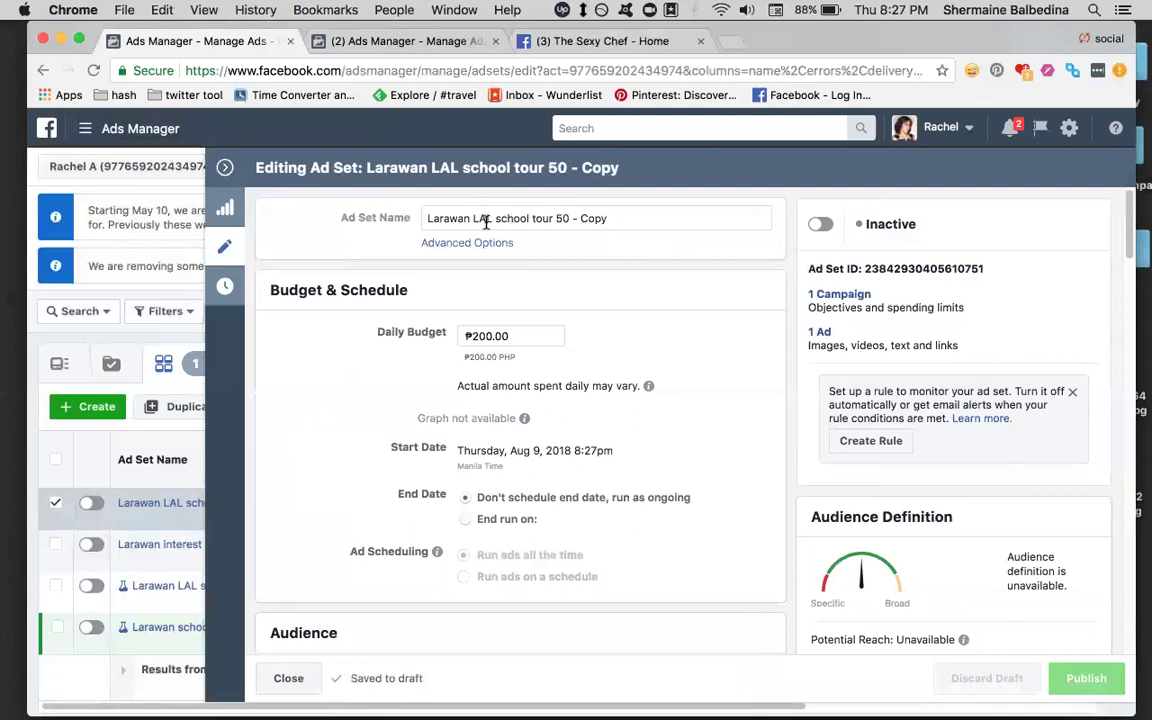
left_click(426, 216)
type("final")
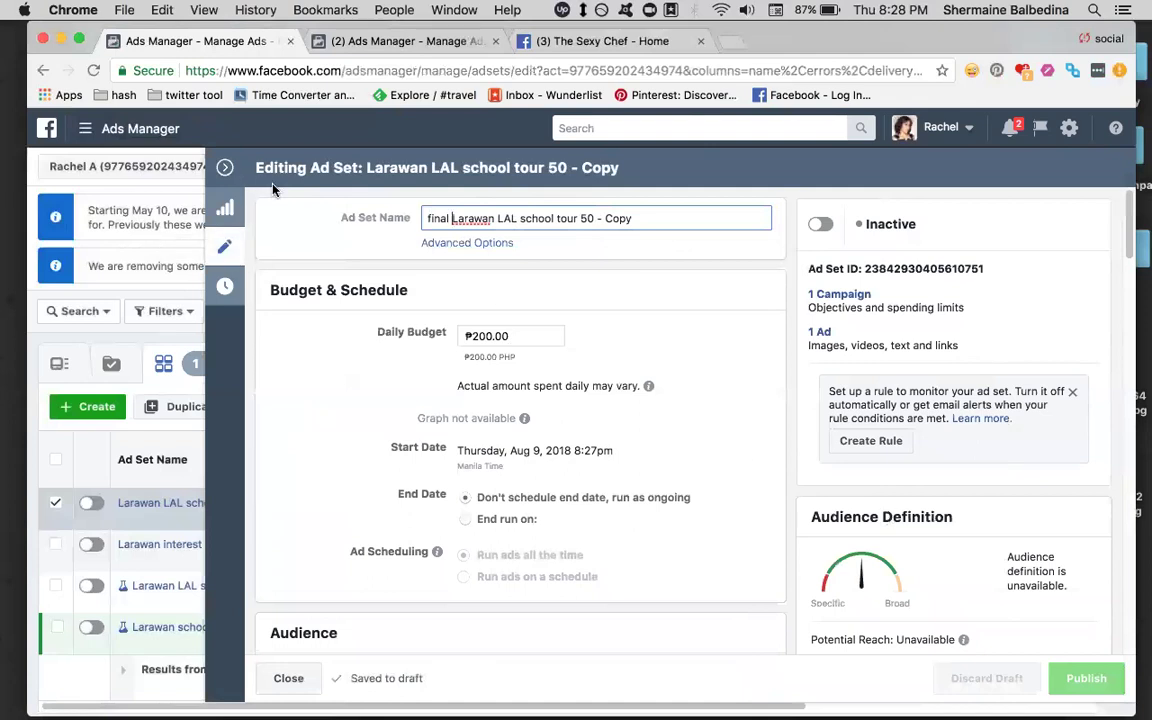
left_click(321, 238)
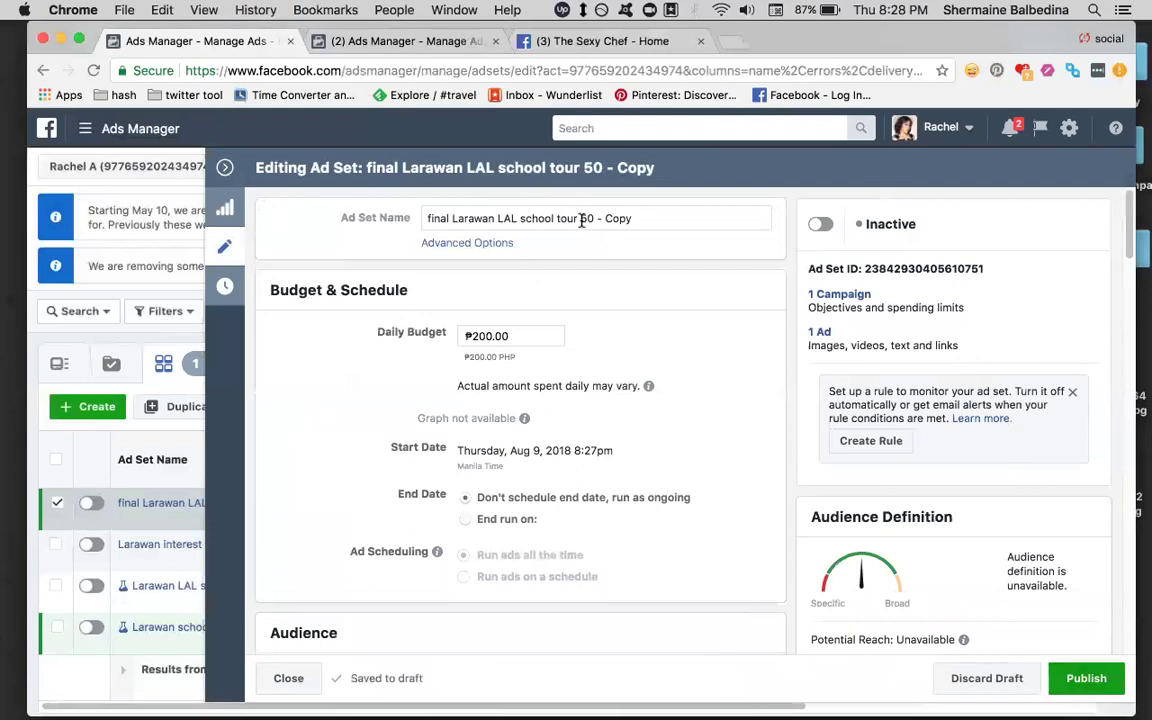
left_click_drag(581, 218, 682, 220)
key("BackSpace")
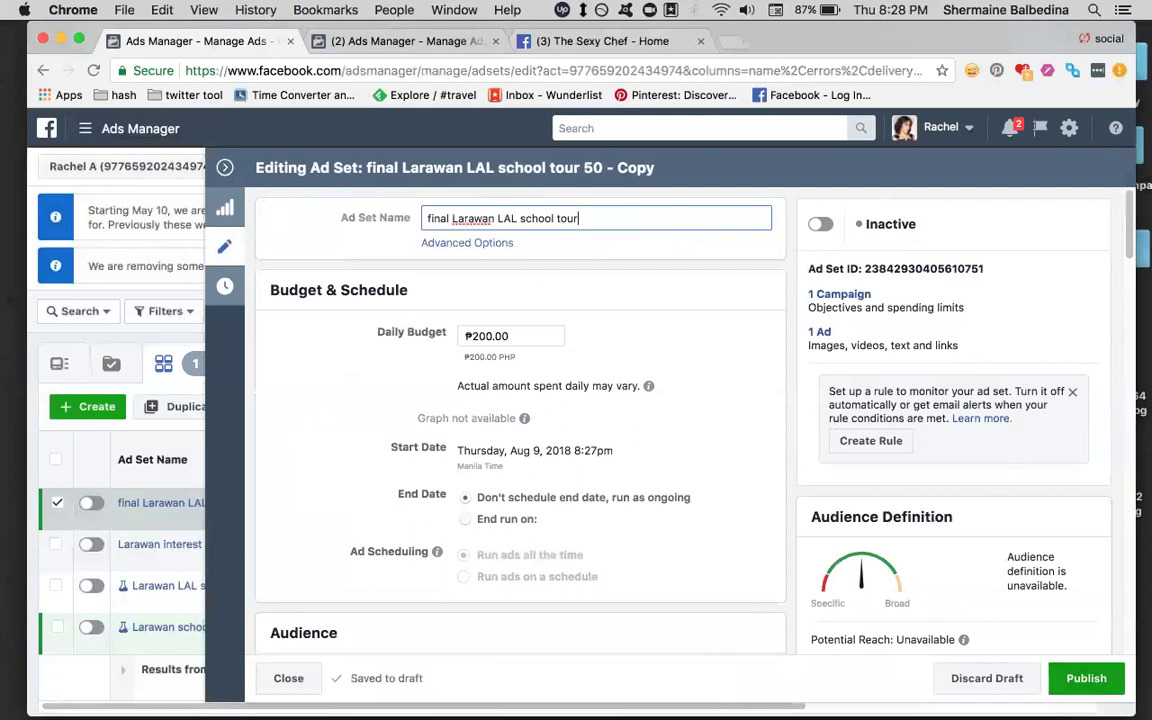
- Publish the renamed “final Larawan LAL school tour” ad set, close its editor and turn the ad set on
left_click(1098, 680)
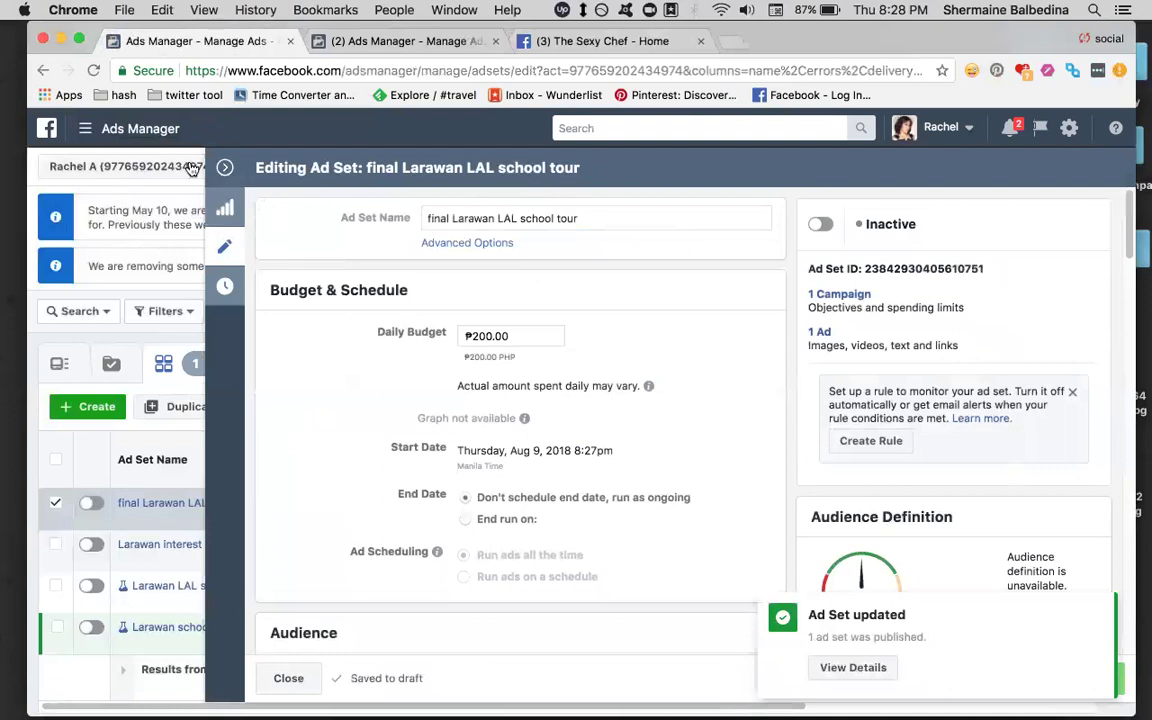
left_click(192, 167)
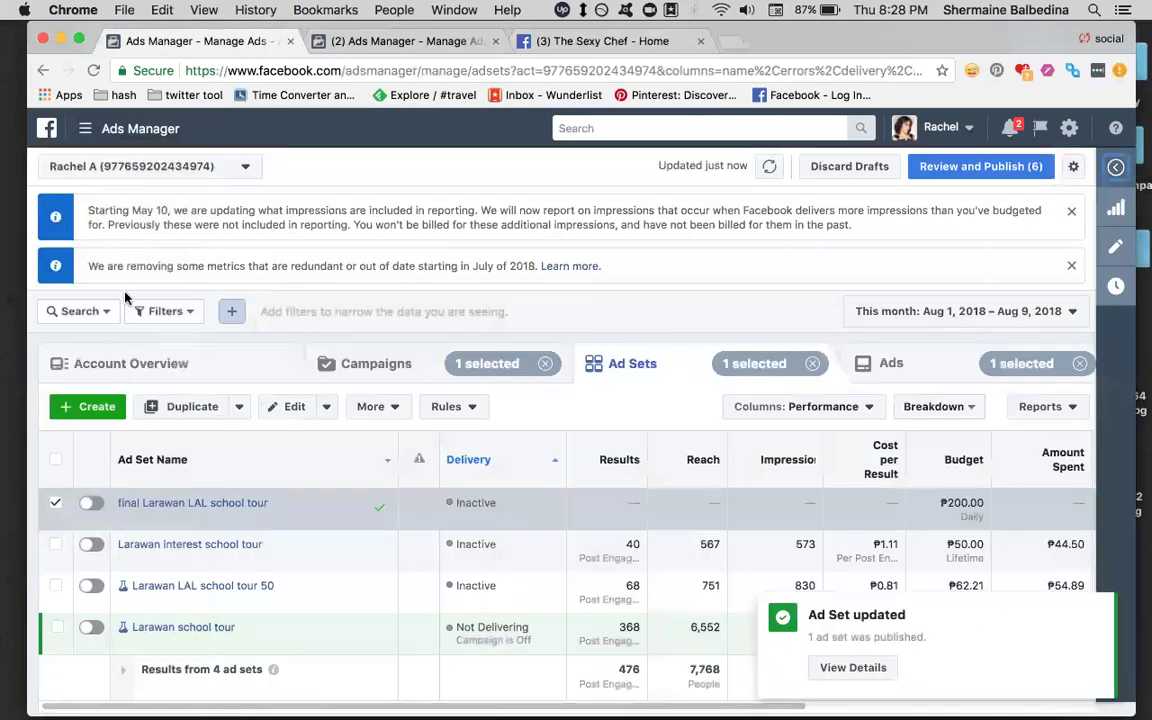
left_click(100, 510)
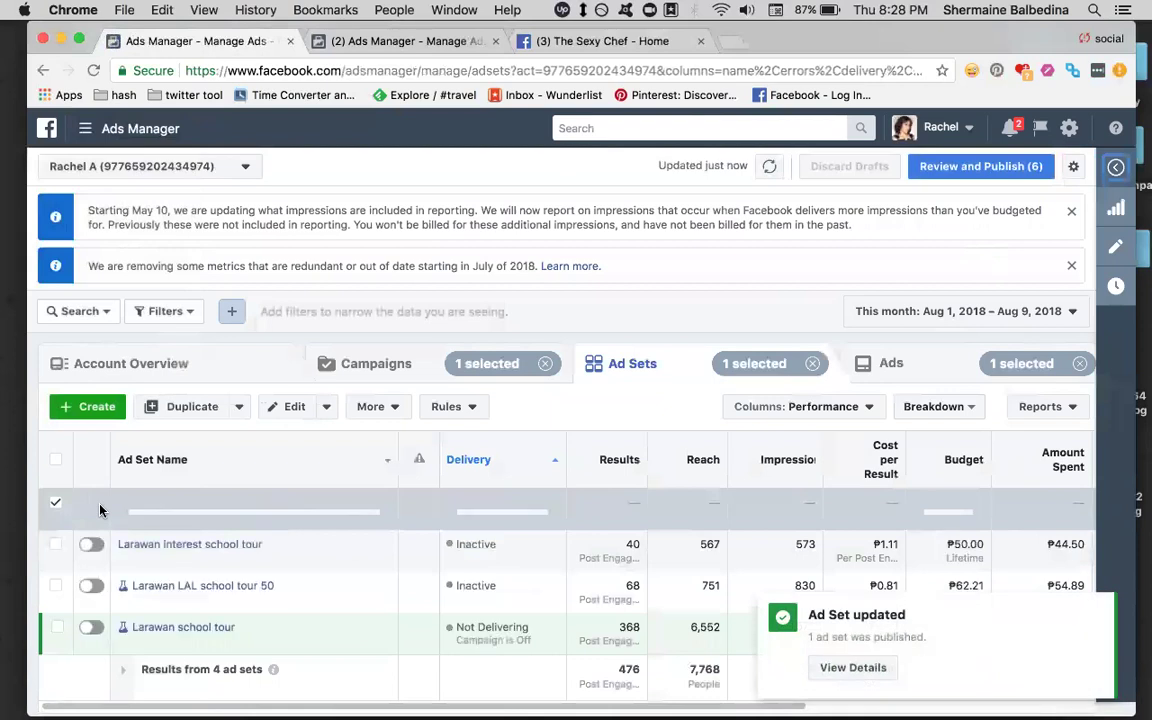
- Turn on the “Hold a screening of Ang Larawan” campaign and open the ad inside its final Larawan LAL school tour ad set
left_click(370, 376)
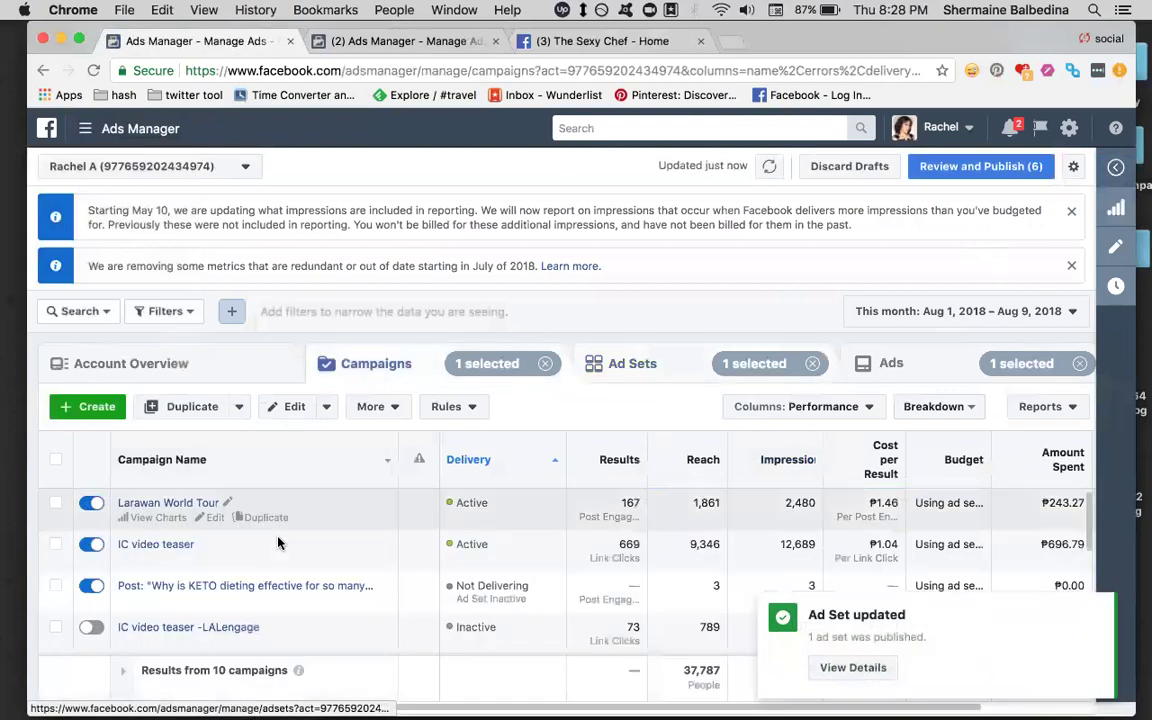
scroll(342, 598, "down", 1)
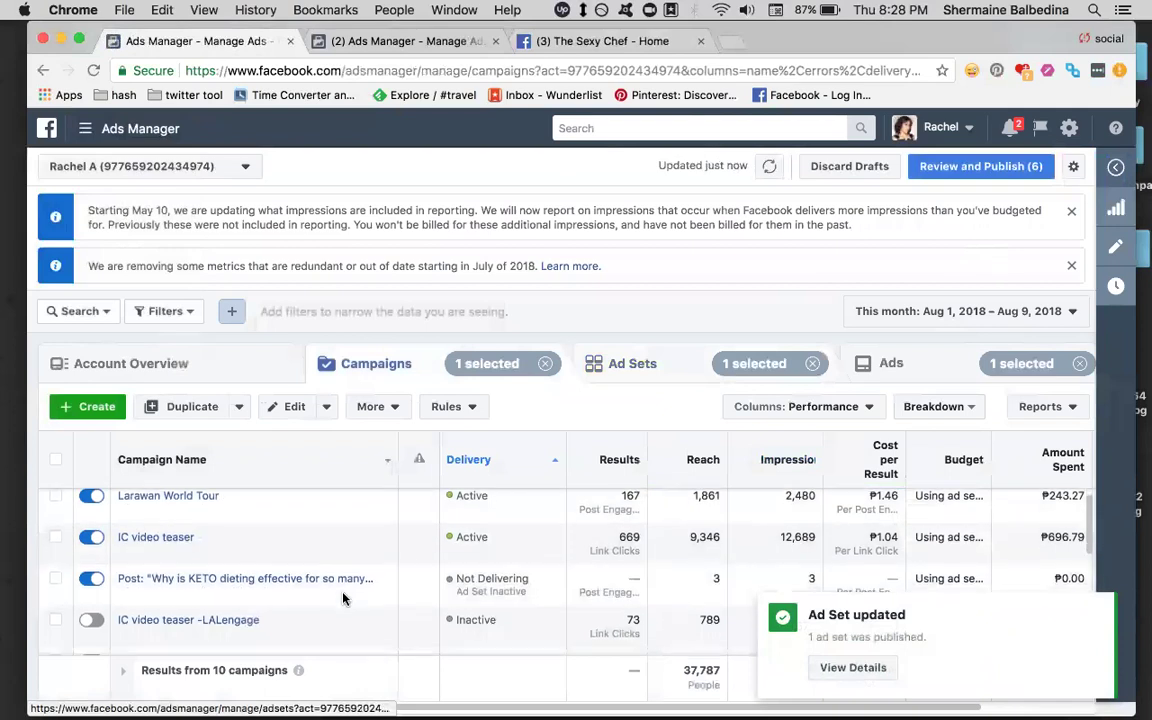
scroll(342, 590, "down", 2)
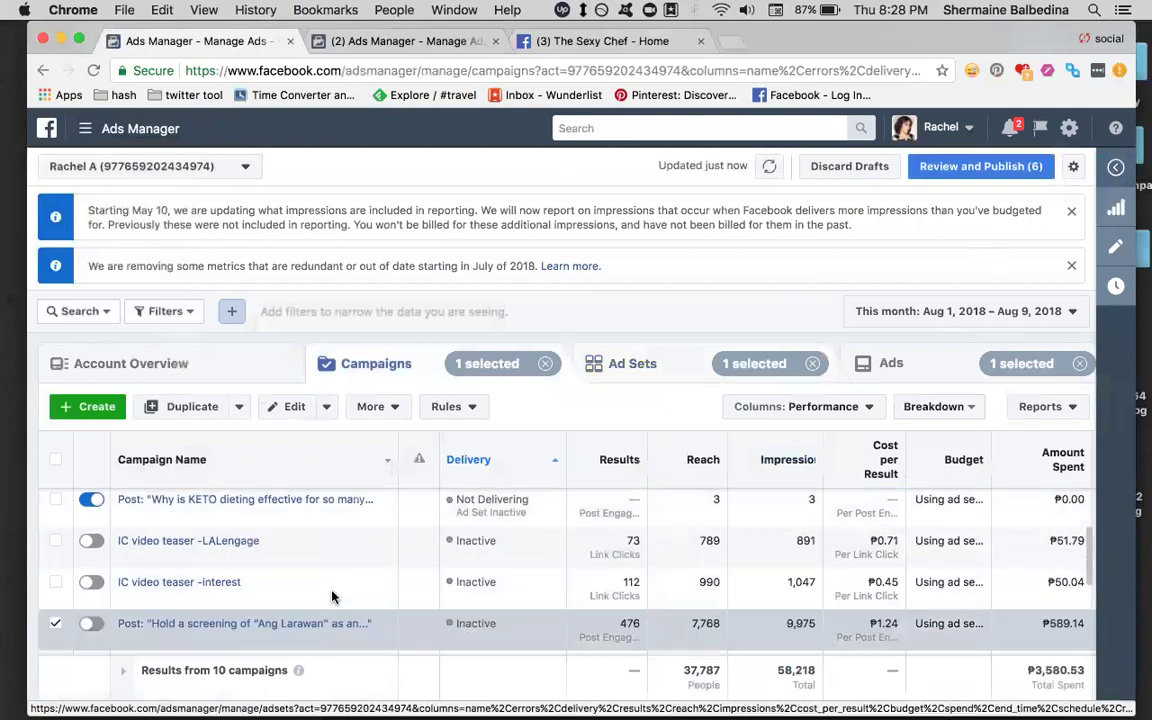
left_click(94, 626)
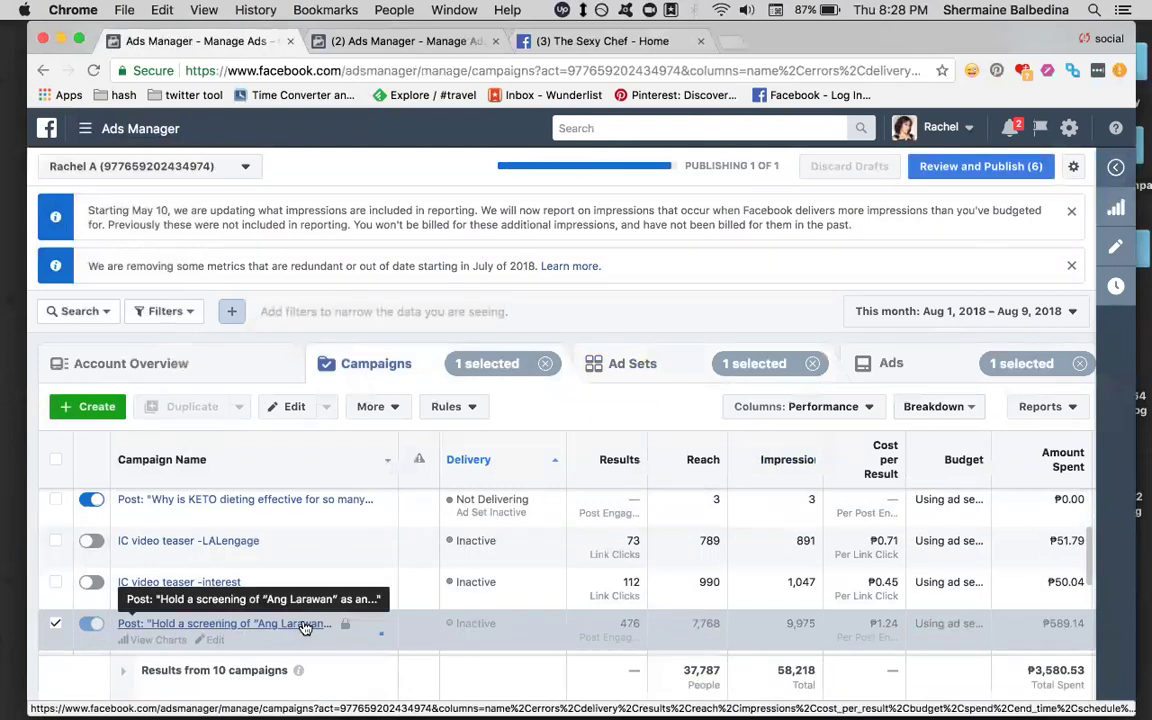
scroll(340, 591, "up", 2)
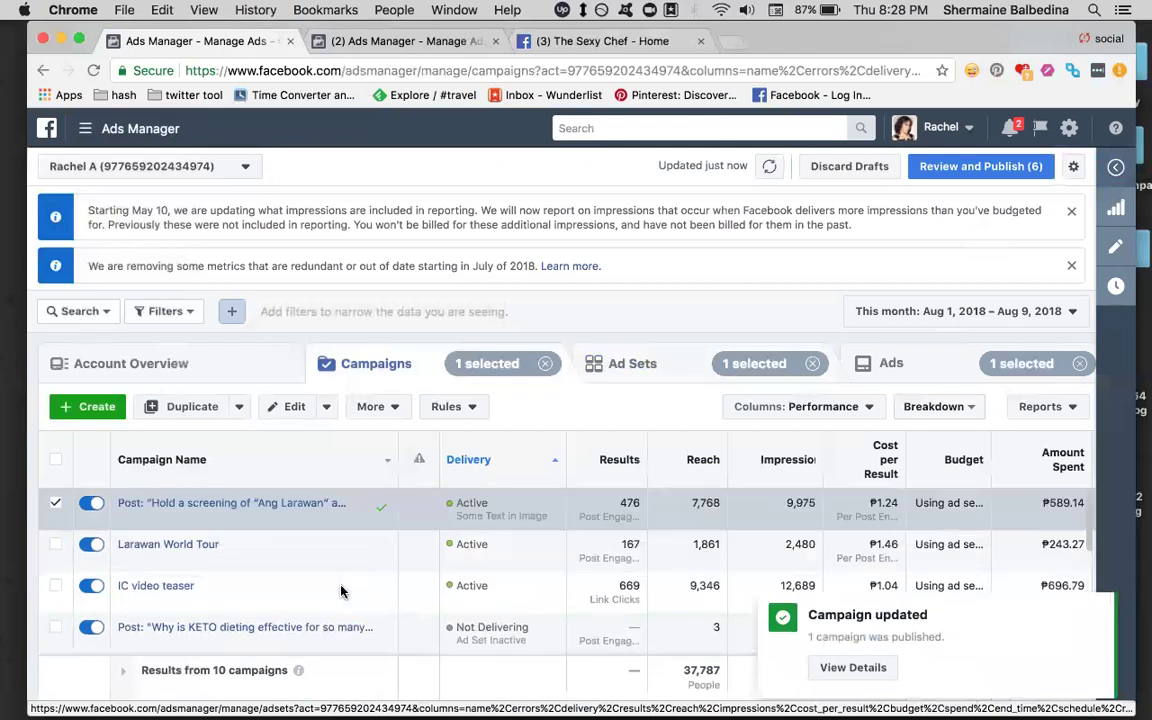
left_click(296, 503)
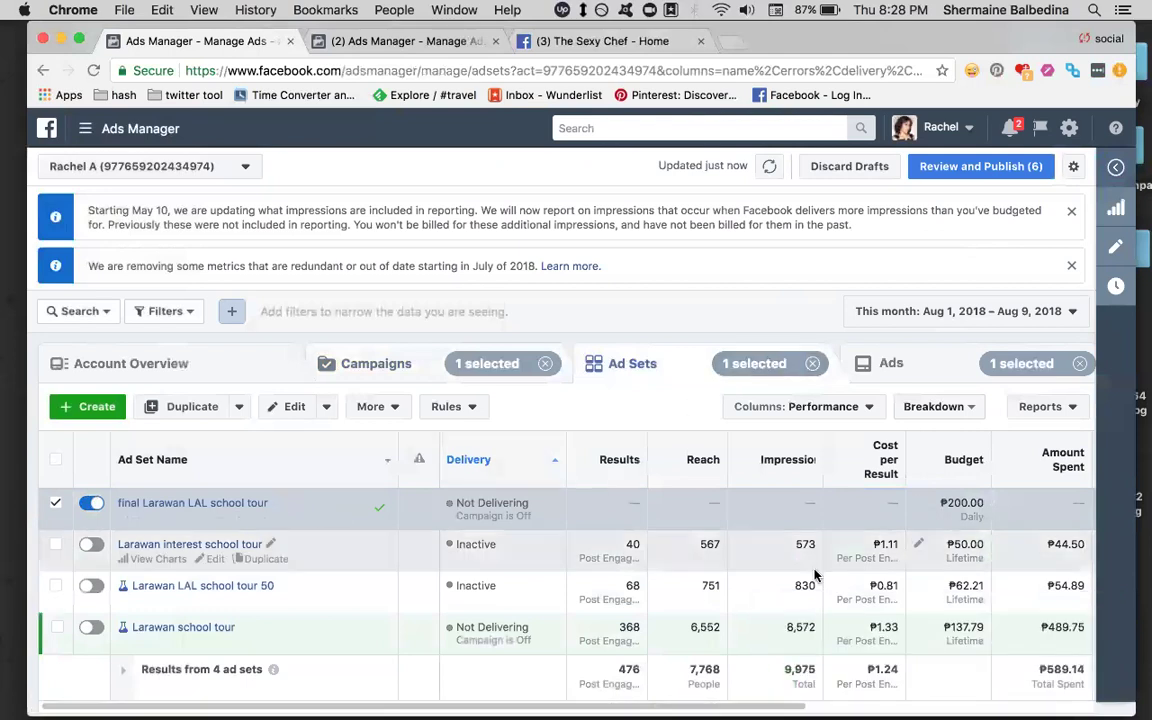
left_click(256, 508)
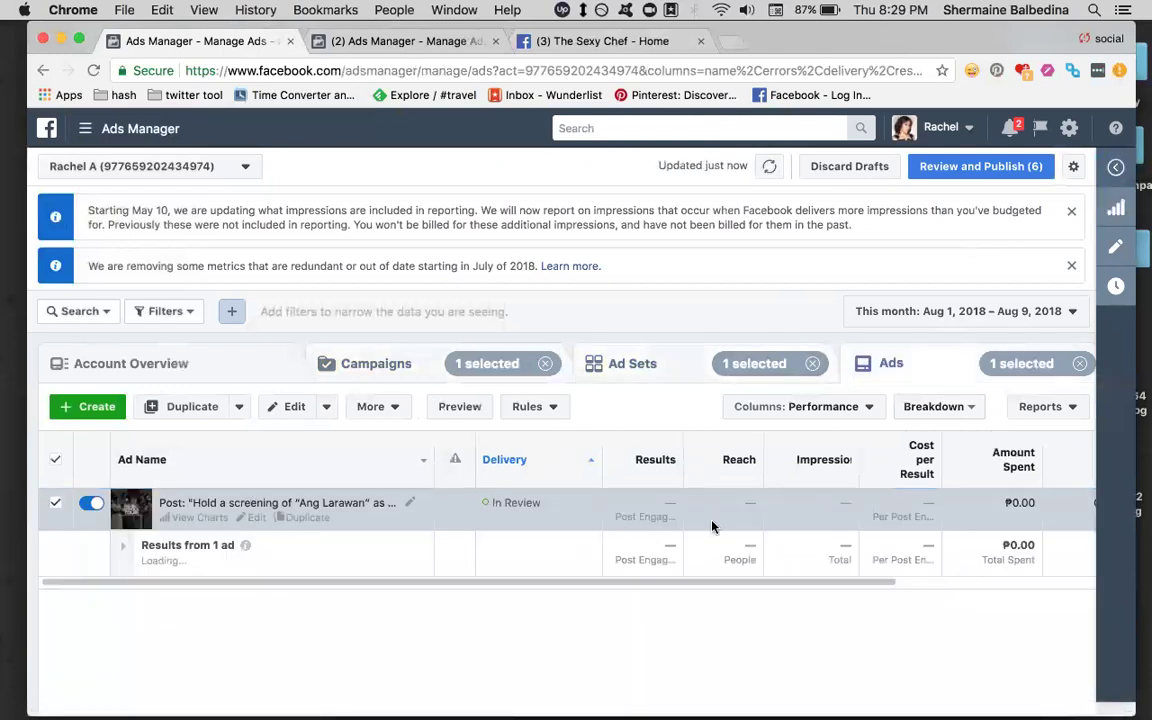
- Return to the campaign list, deselect the Ang Larawan screening campaign and open the ad sets of Larawan World Tour
left_click(146, 366)
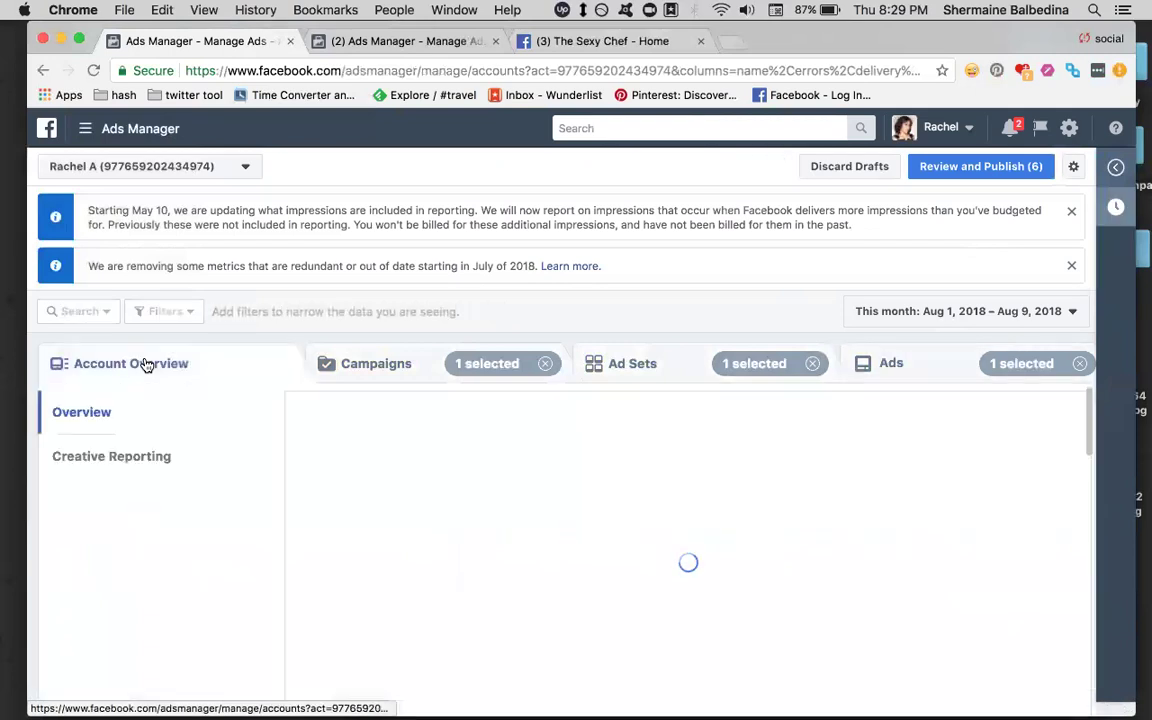
left_click(82, 130)
left_click(80, 259)
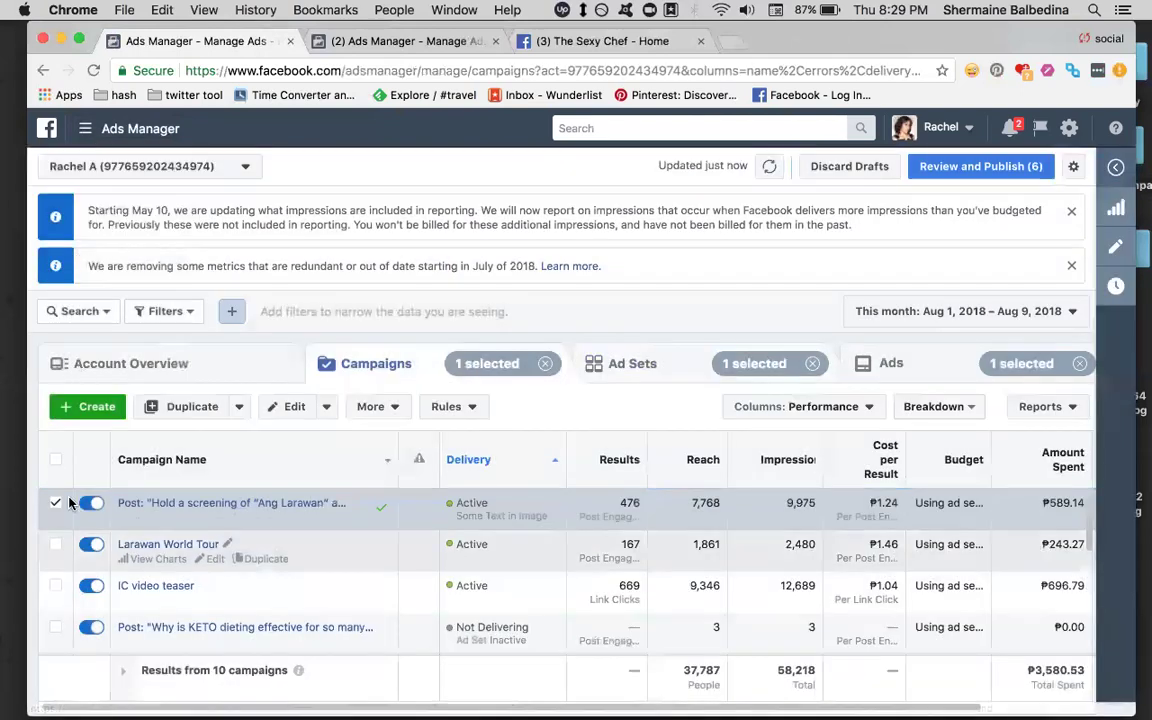
left_click(56, 503)
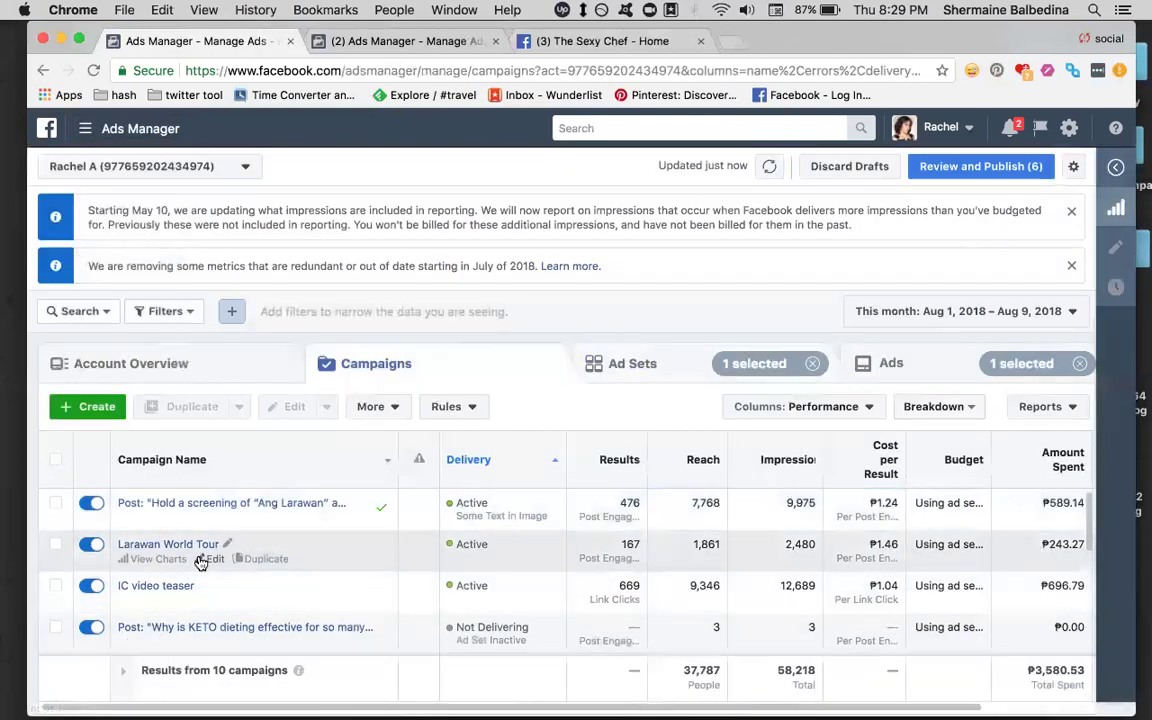
left_click(160, 544)
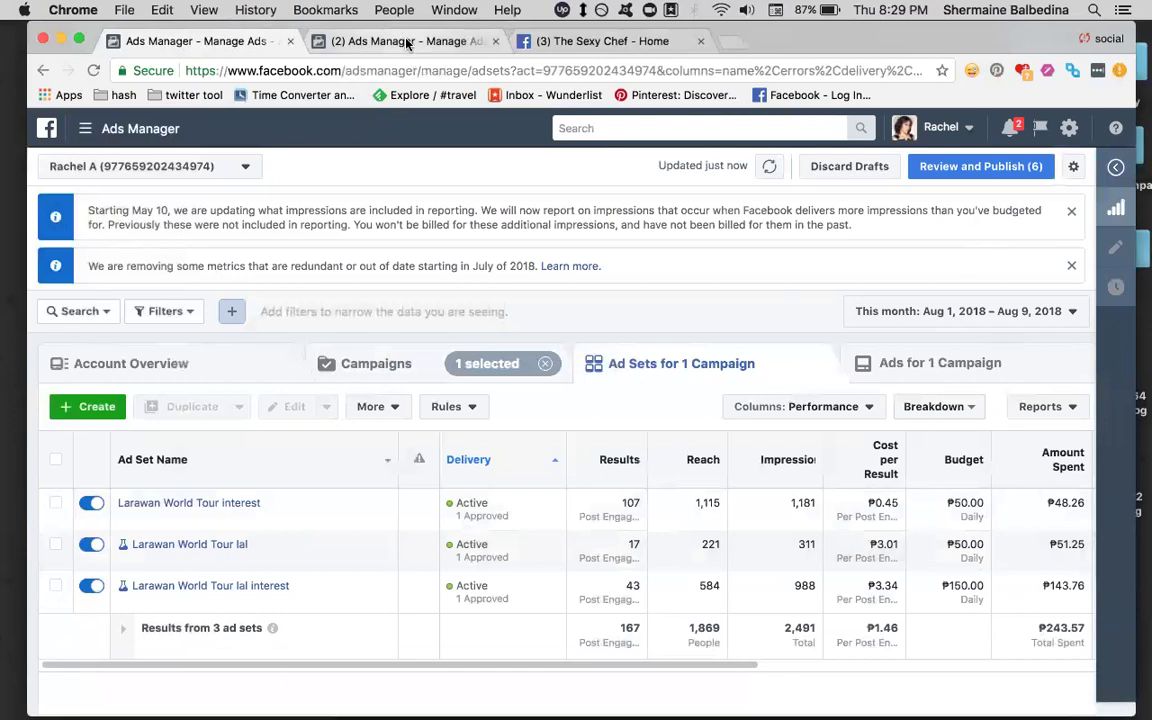
- Open the Audiences list in the second Ads Manager browser tab, and return to the Larawan World Tour ad sets
left_click(364, 36)
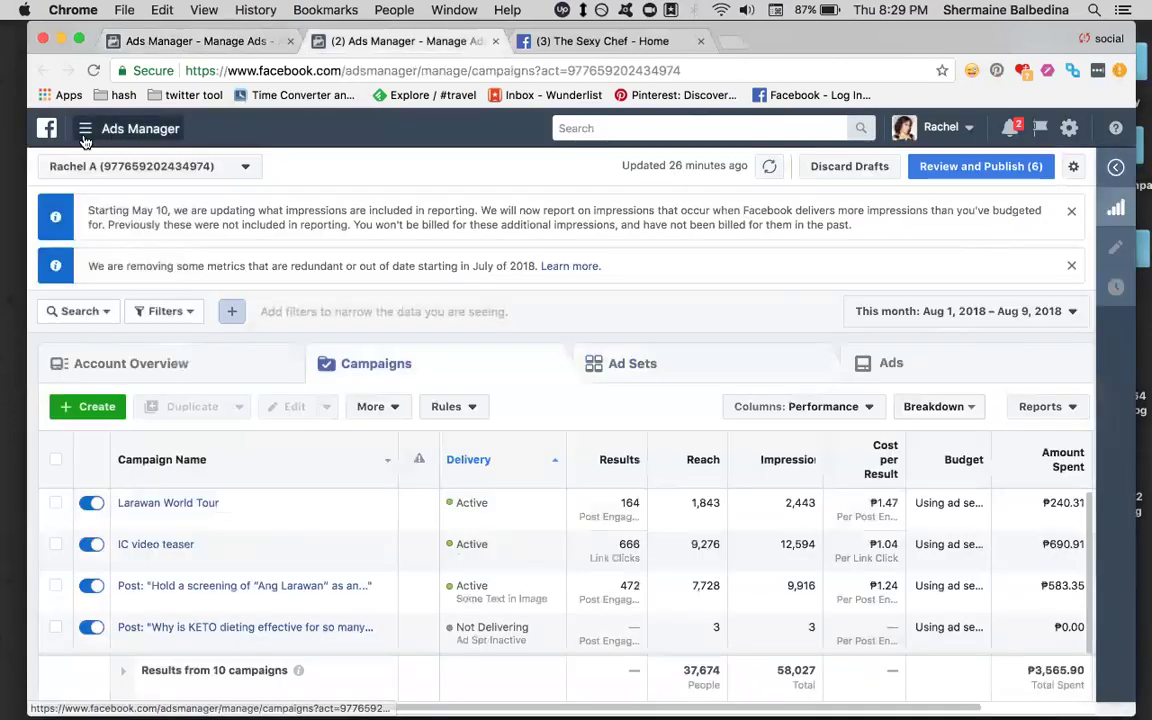
left_click(85, 128)
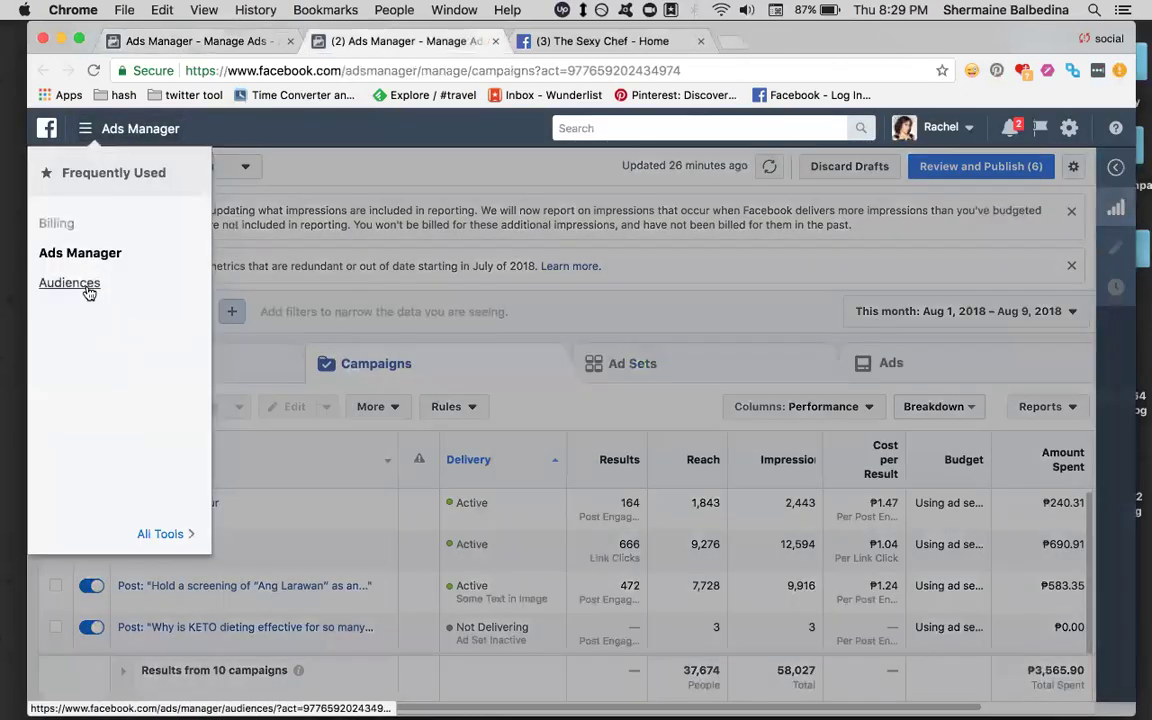
left_click(87, 290)
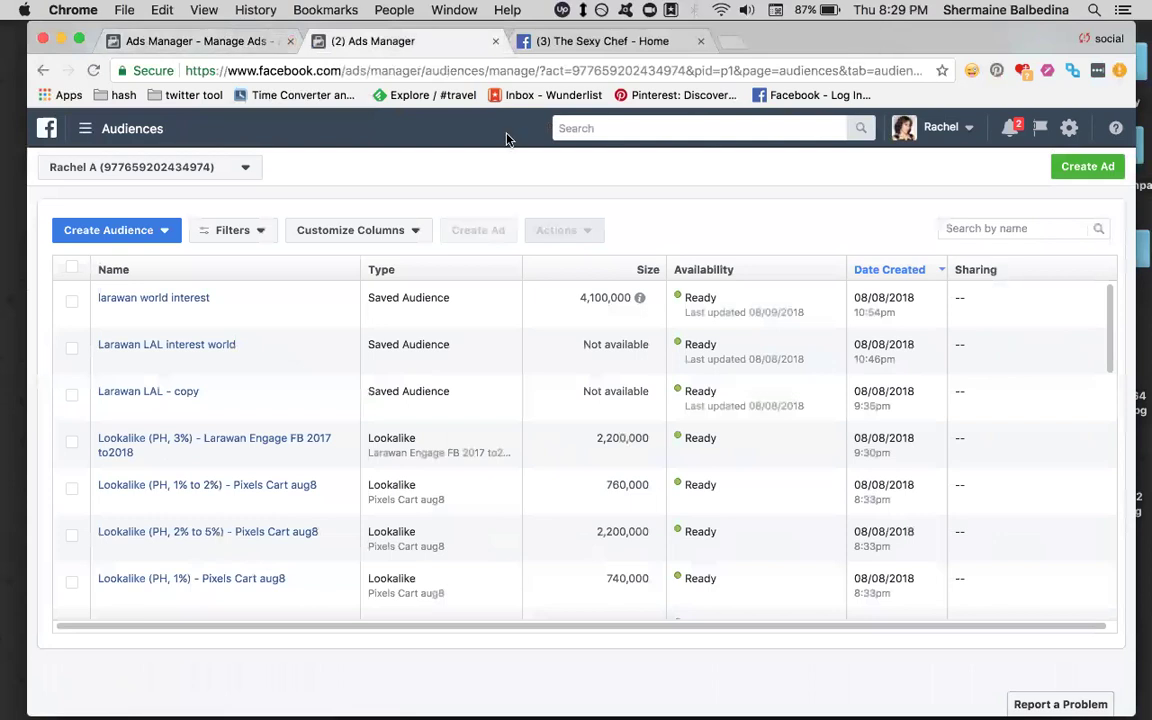
left_click(132, 44)
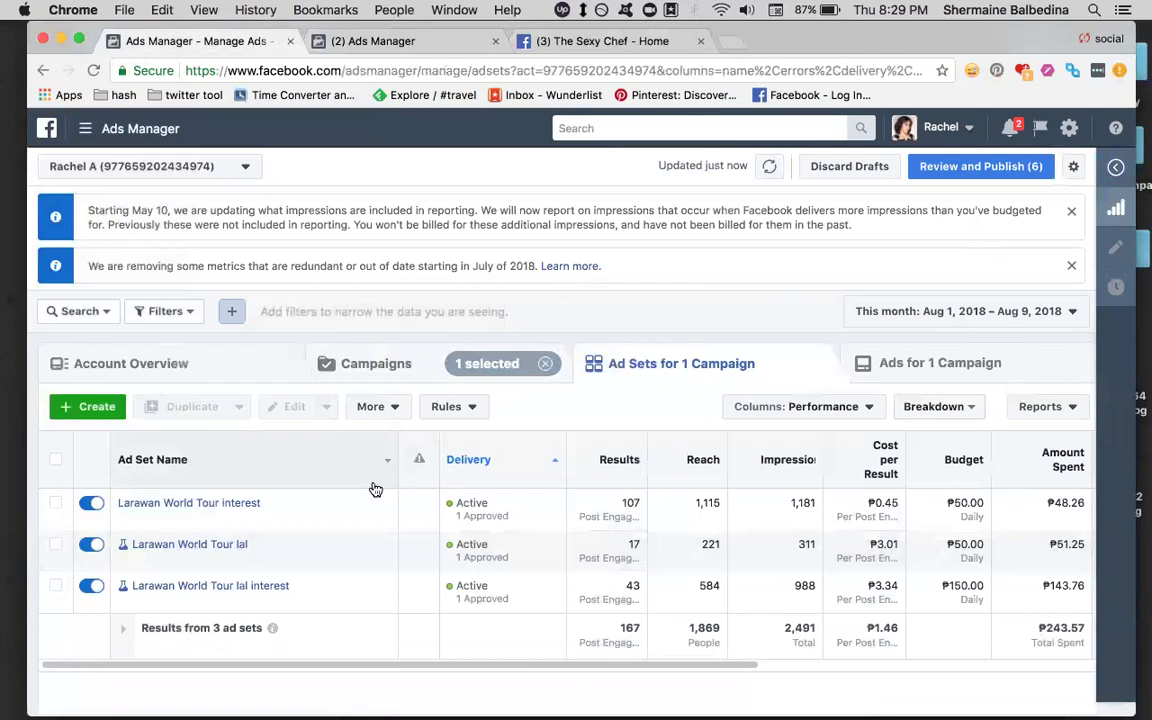
left_click(969, 130)
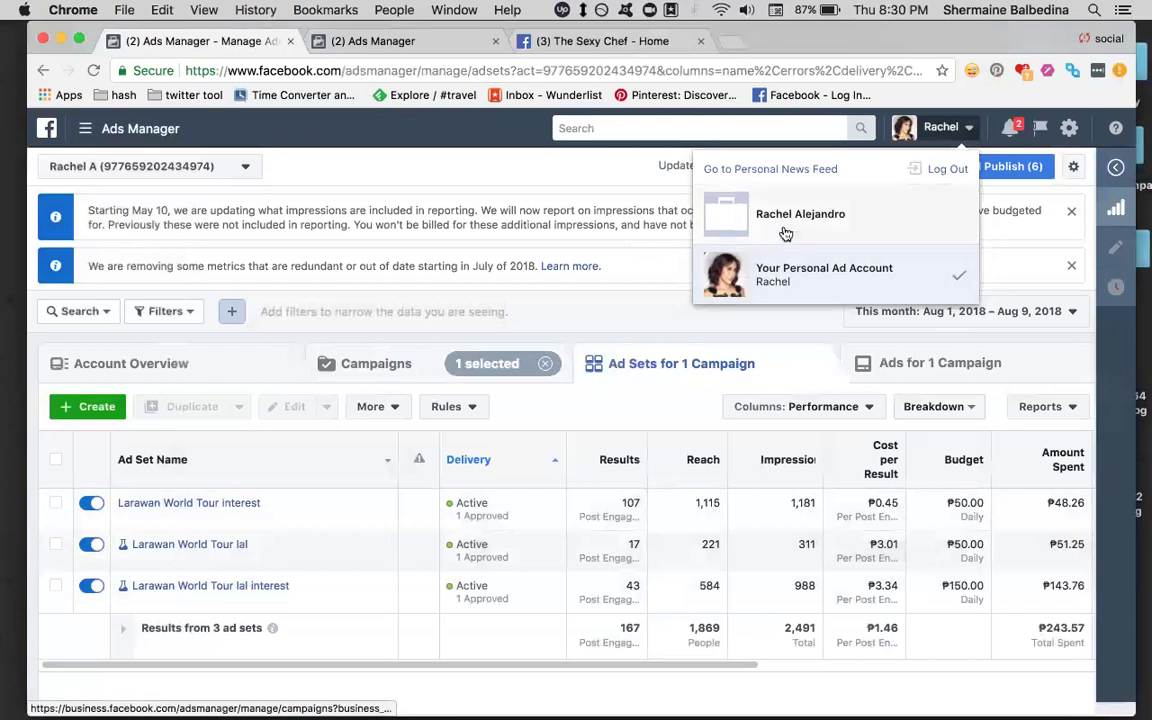
left_click(533, 266)
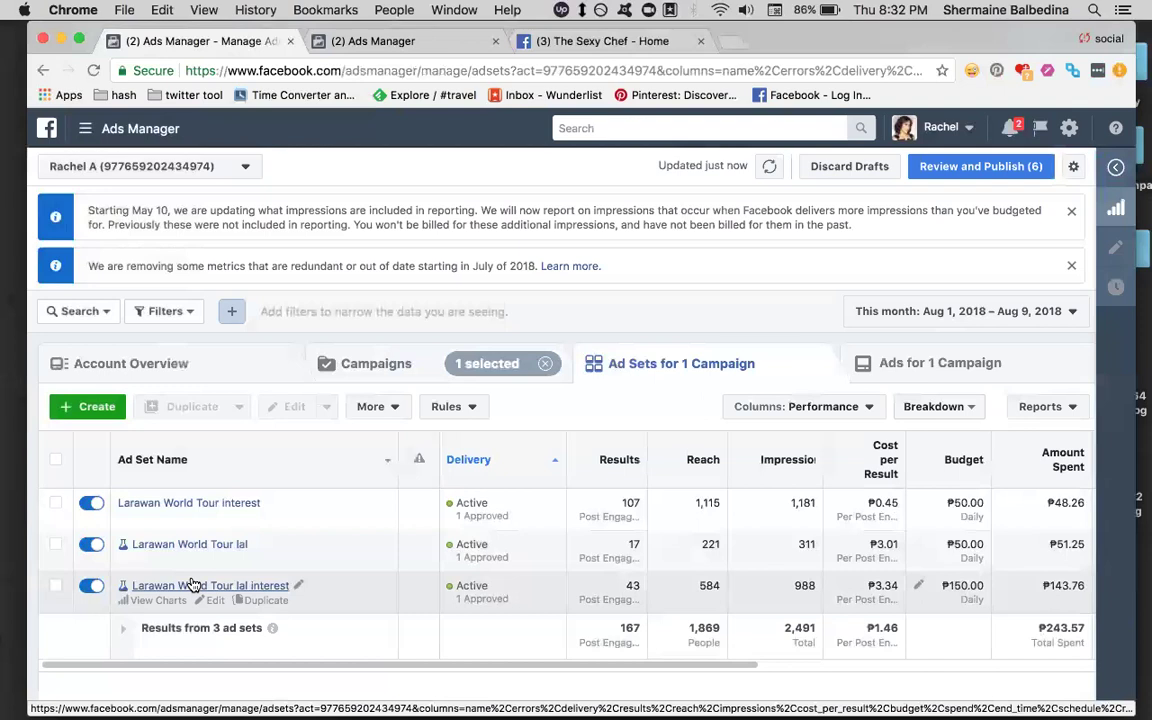
- Review the Larawan audiences in the saved audience list, and go back to the World Tour ad sets
left_click(382, 45)
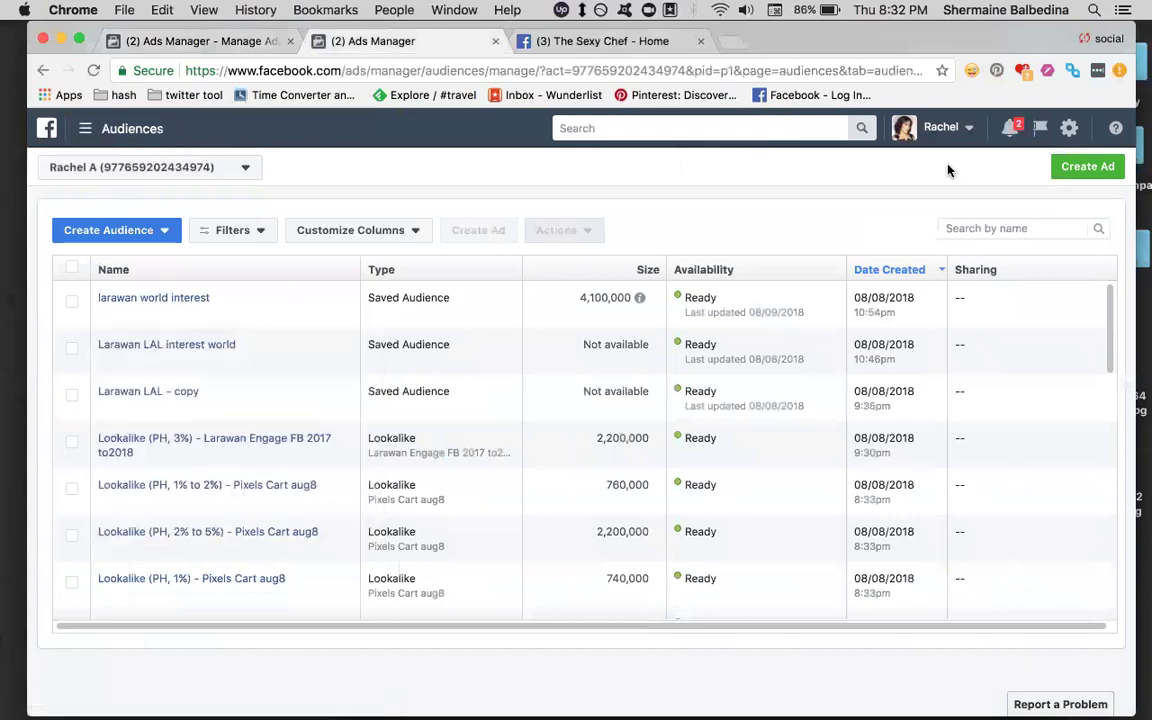
mouse_move(98, 348)
left_click(163, 45)
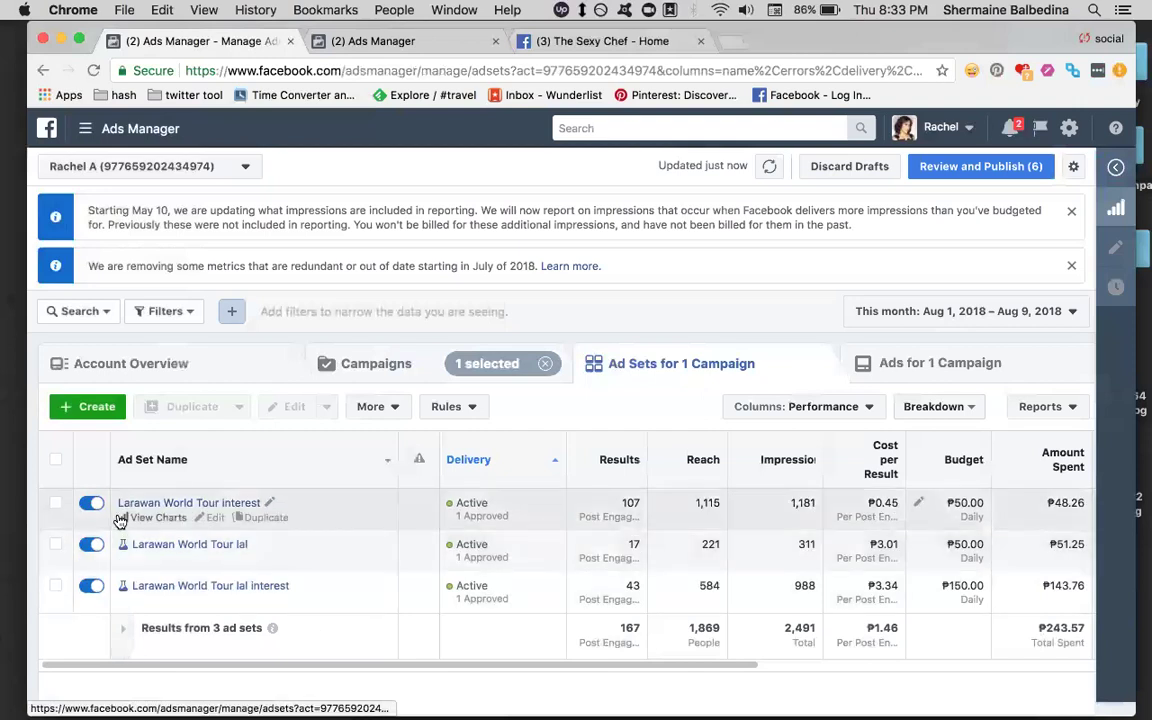
- Open the PPE world tour ad of the Larawan World Tour interest ad set for editing, and go to its ad set settings
left_click(213, 507)
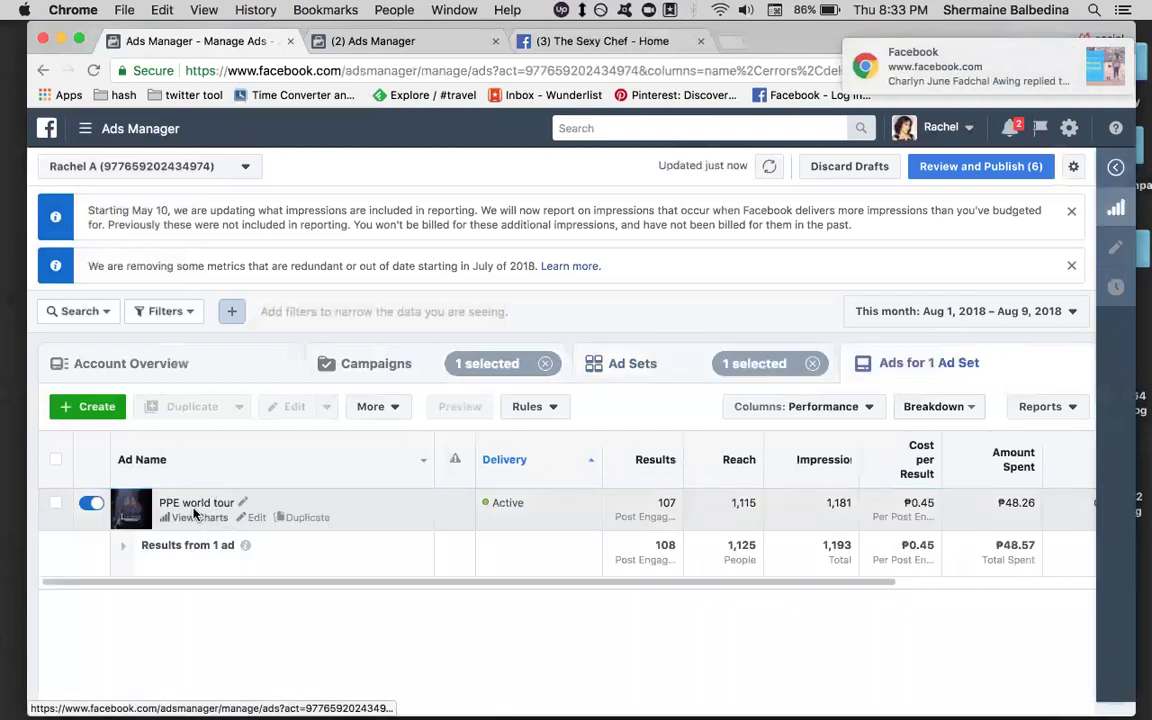
left_click(258, 519)
left_click(258, 519)
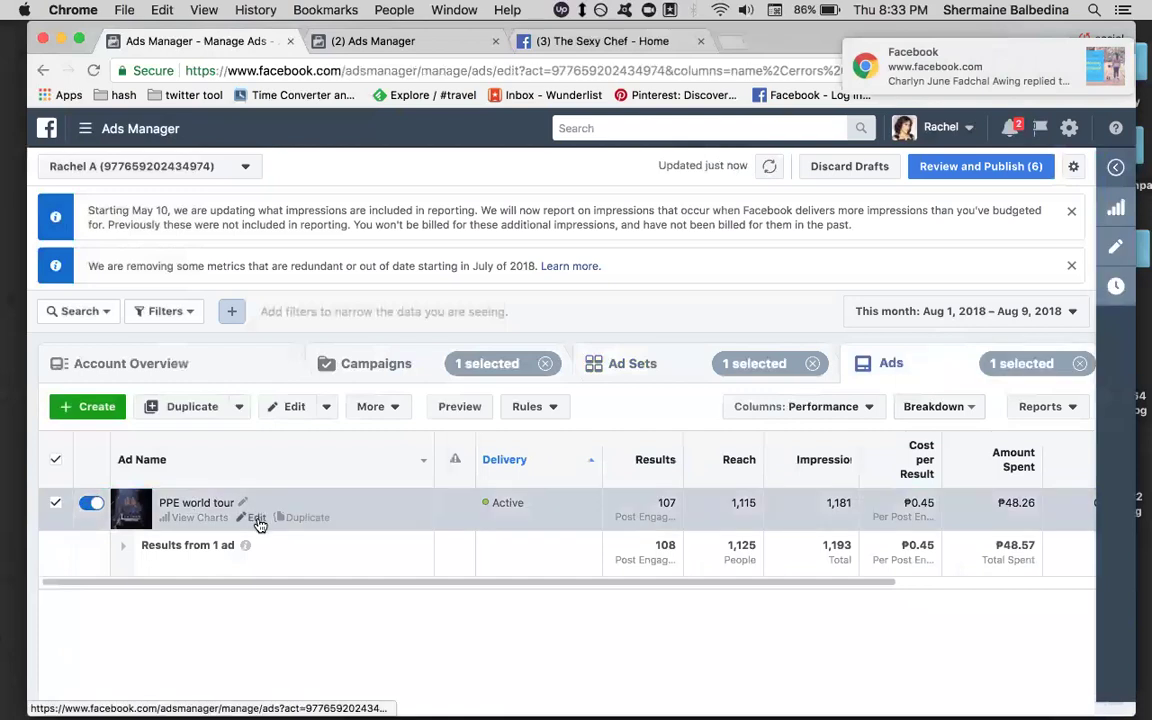
left_click(673, 334)
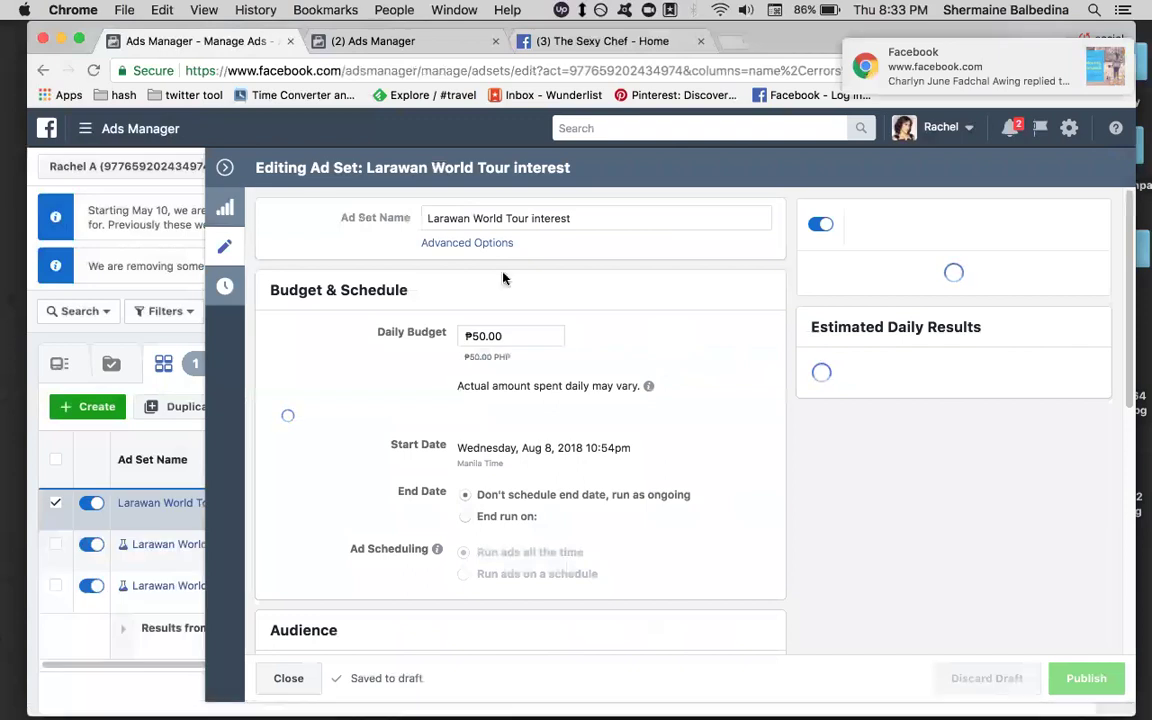
- Examine the Larawan World Tour interest ad set's budget and the locations, age, language and interests of its larawan world interest audience
left_click(330, 41)
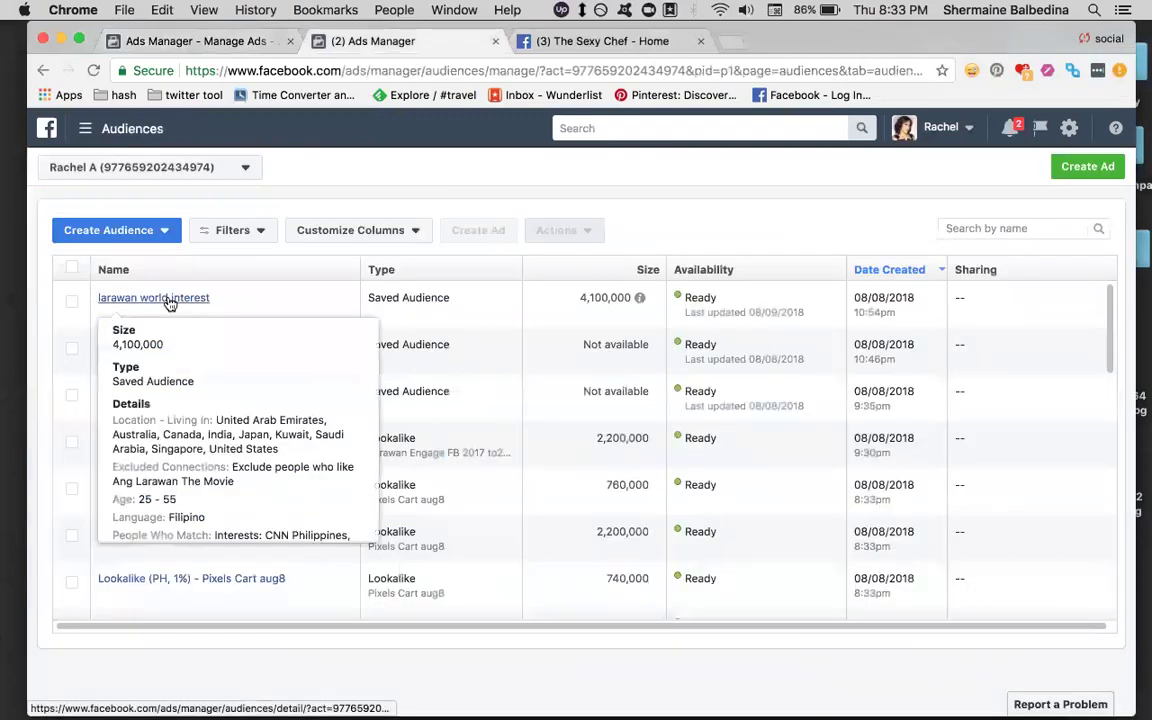
left_click(200, 40)
scroll(716, 262, "down", 3)
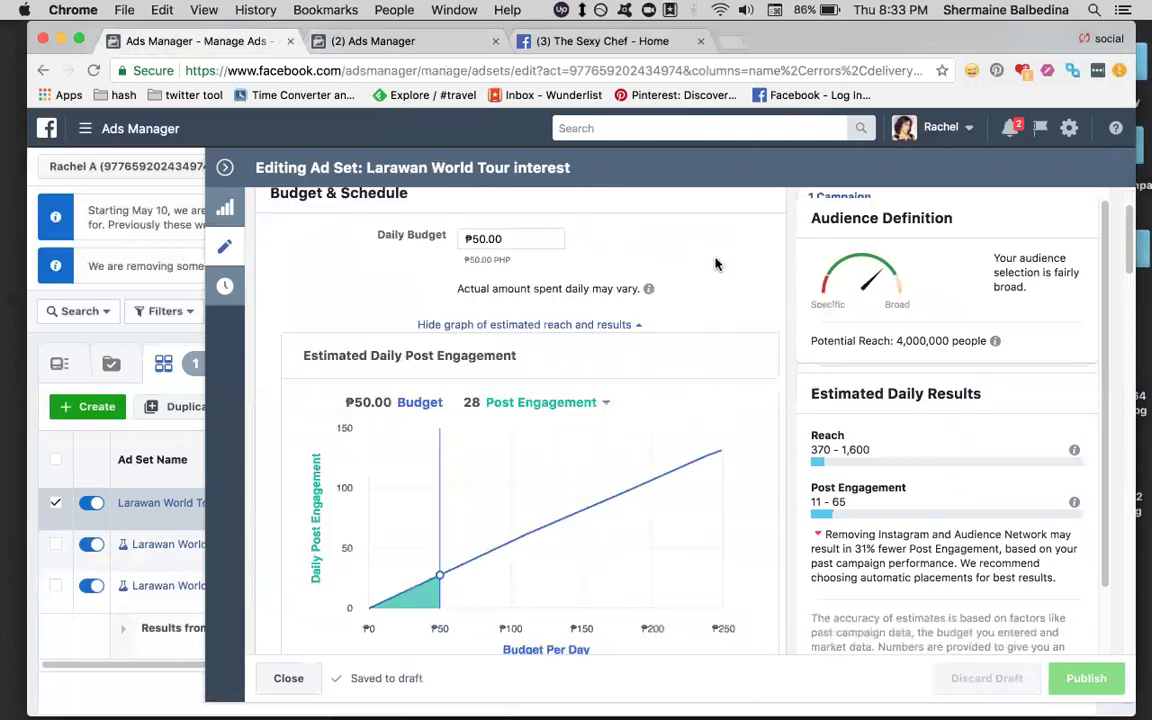
scroll(900, 340, "up", 3)
left_click(820, 332)
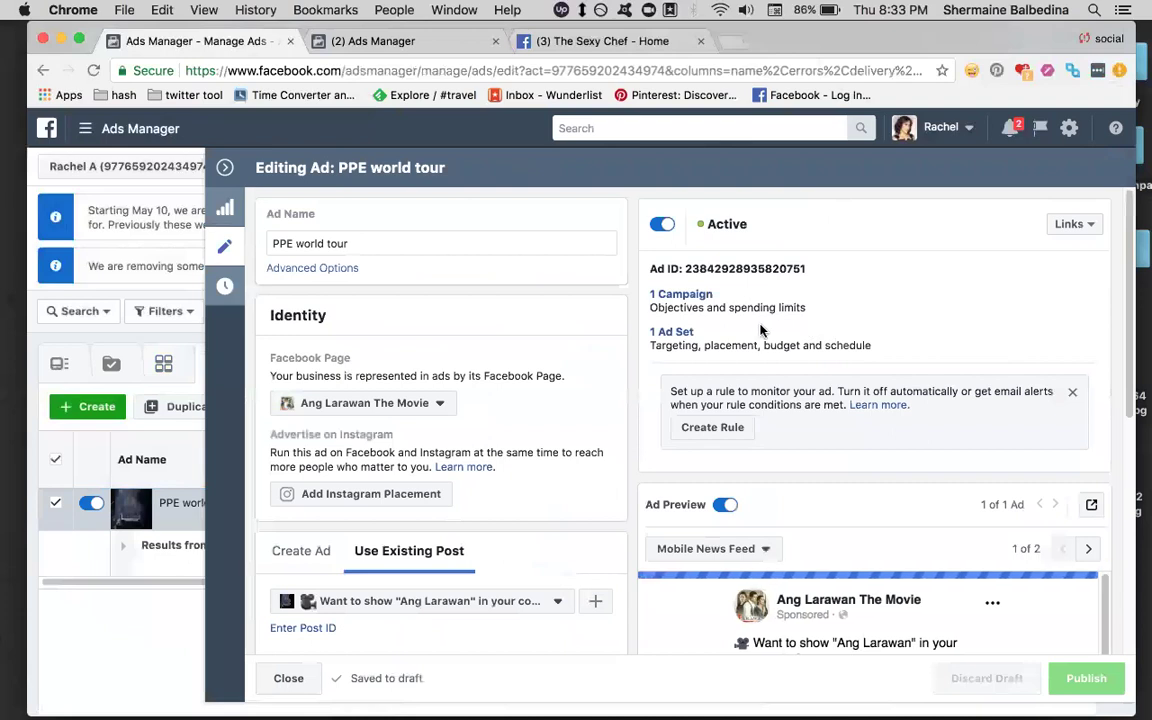
left_click(677, 336)
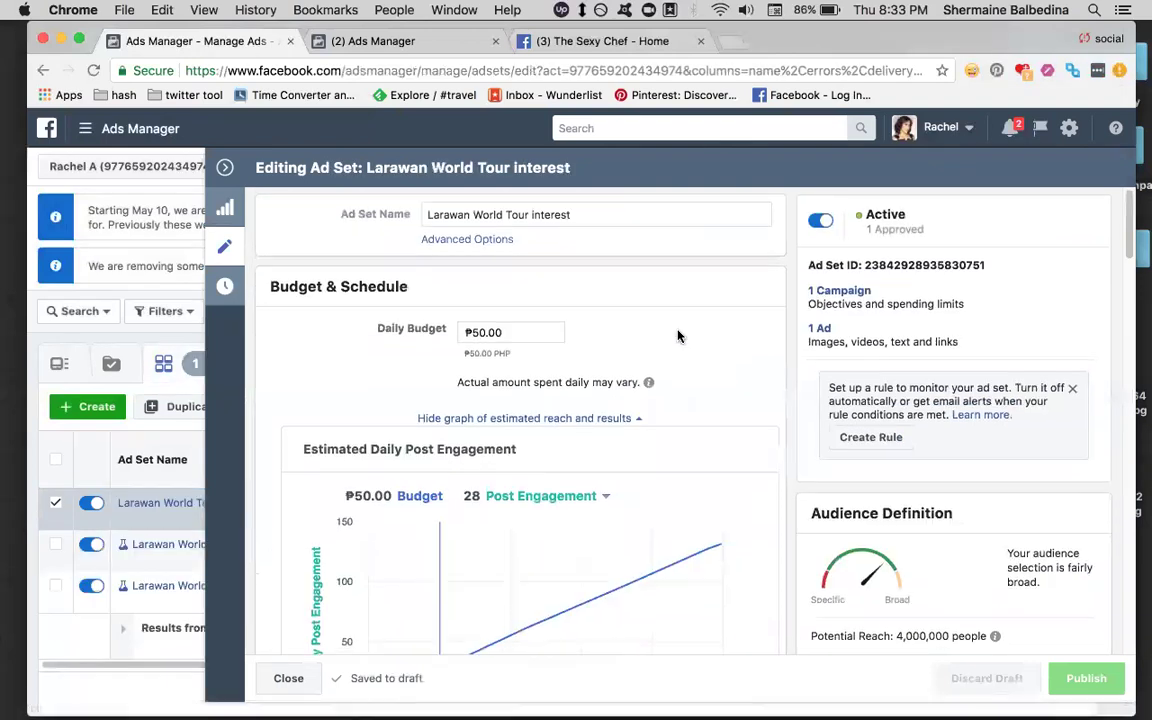
scroll(677, 336, "down", 10)
scroll(677, 336, "down", 5)
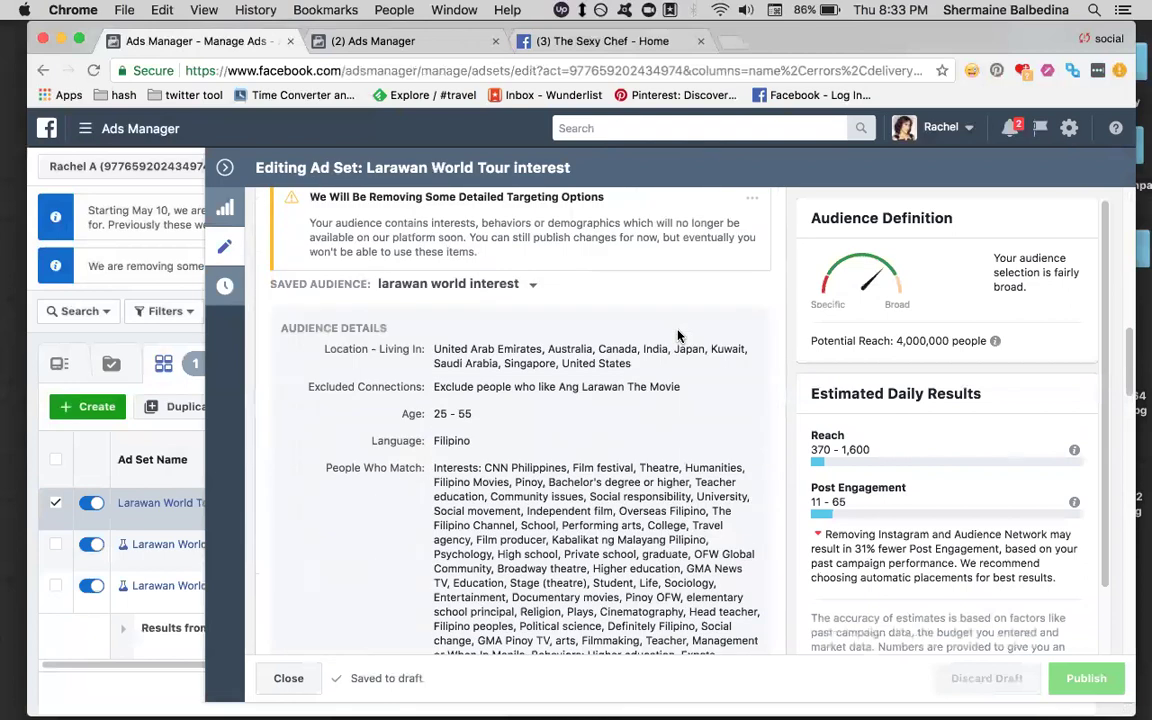
scroll(677, 331, "down", 2)
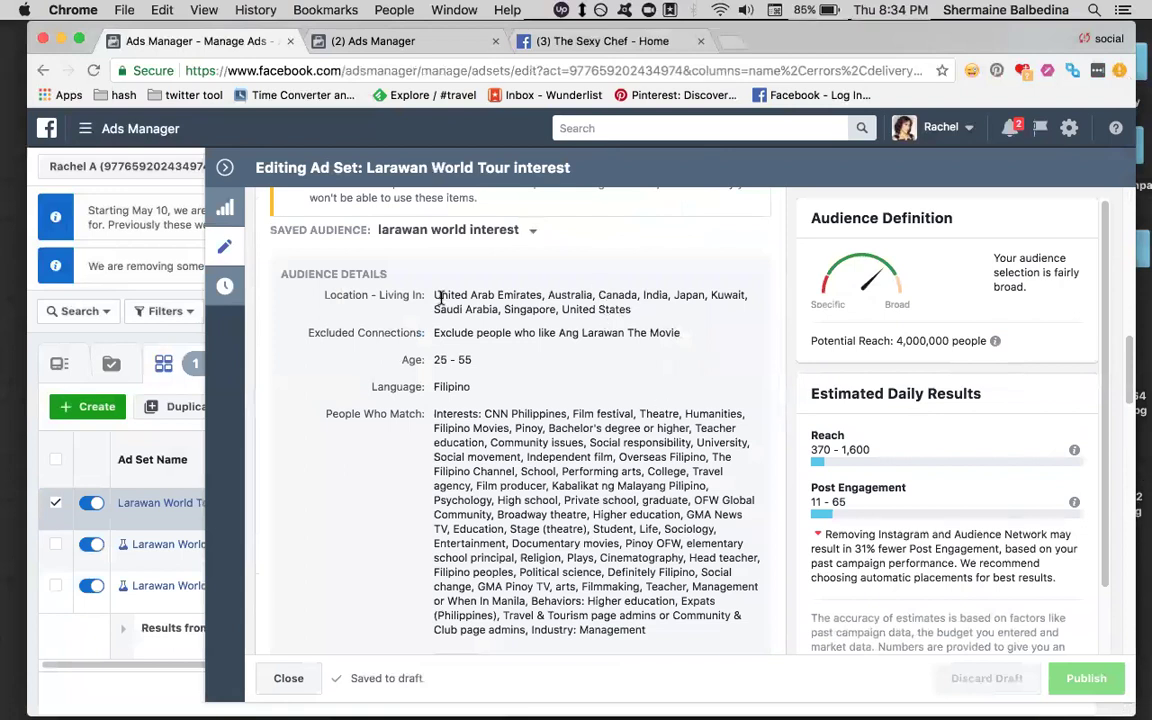
- Switch to the Facebook page tab, dismiss The Sexy Chef post draft and open the Ang Larawan The Movie page
left_click(575, 40)
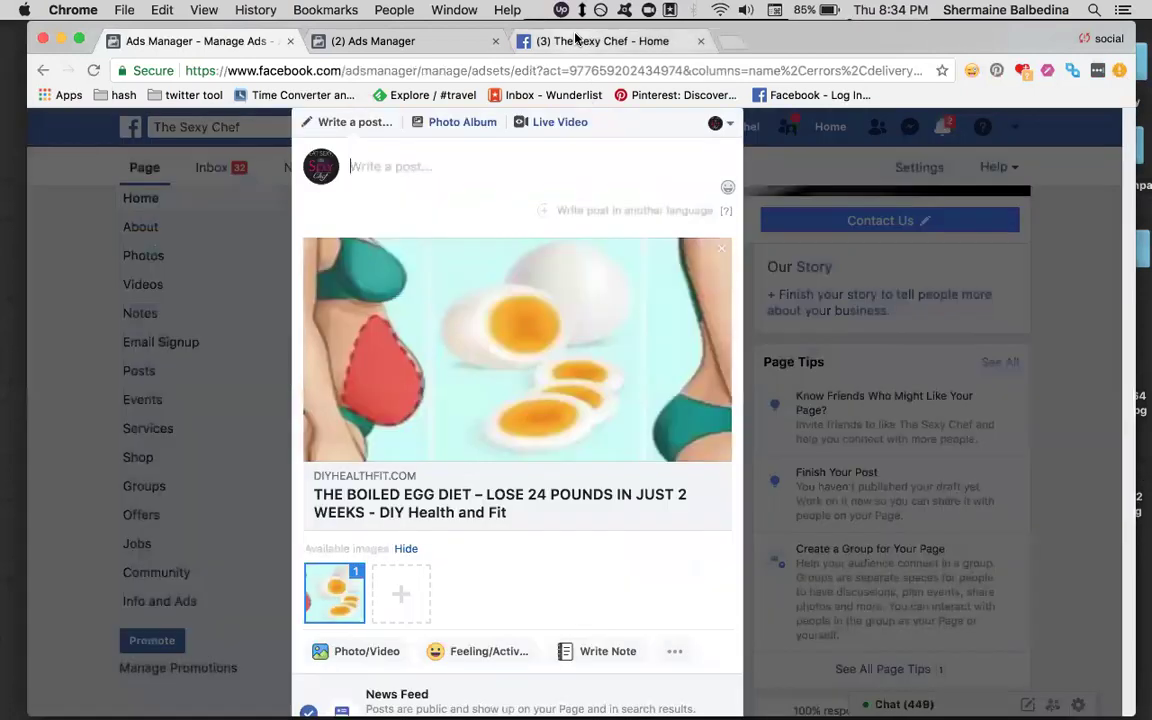
left_click(1052, 226)
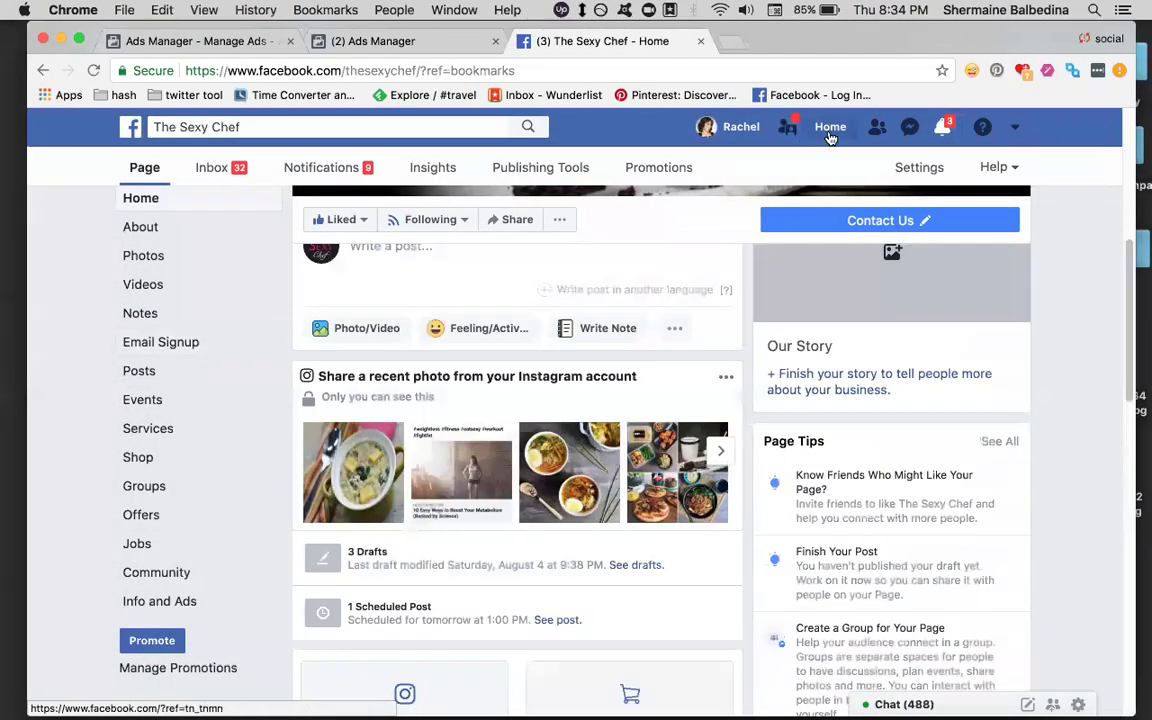
left_click(830, 130)
left_click(735, 389)
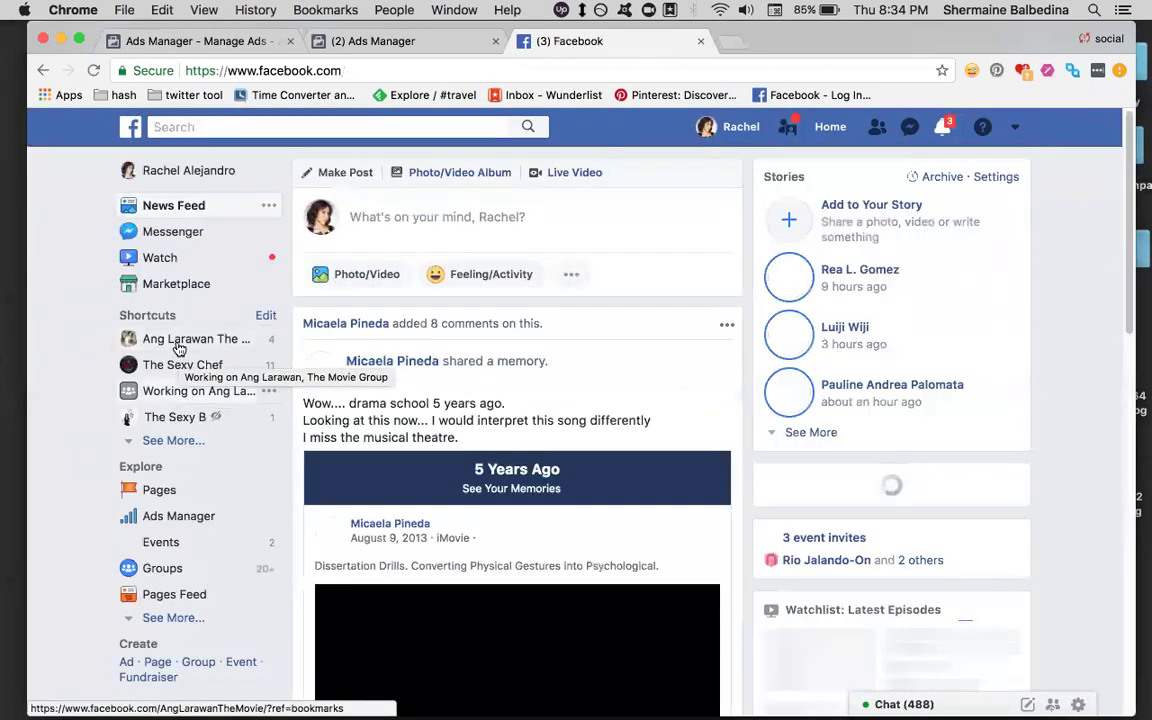
left_click(179, 347)
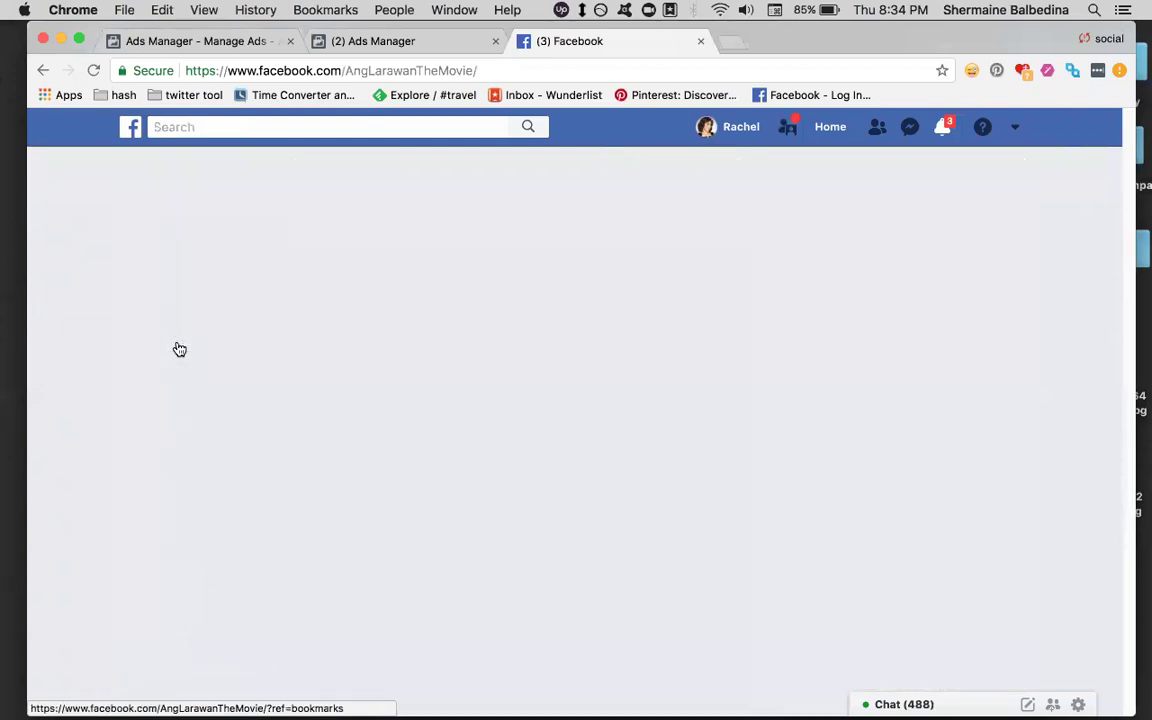
- Open the Ang Larawan The Movie page's Insights and examine its fans' age, gender, country, city and language in the People section
scroll(170, 330, "down", 1)
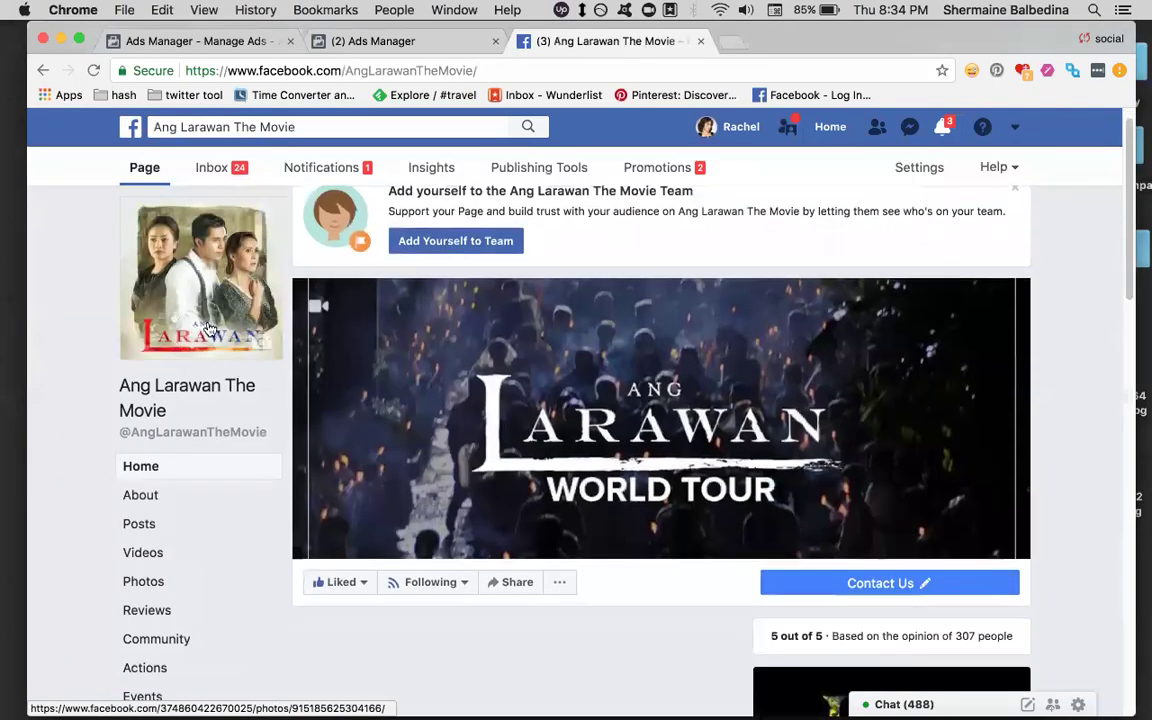
left_click(451, 172)
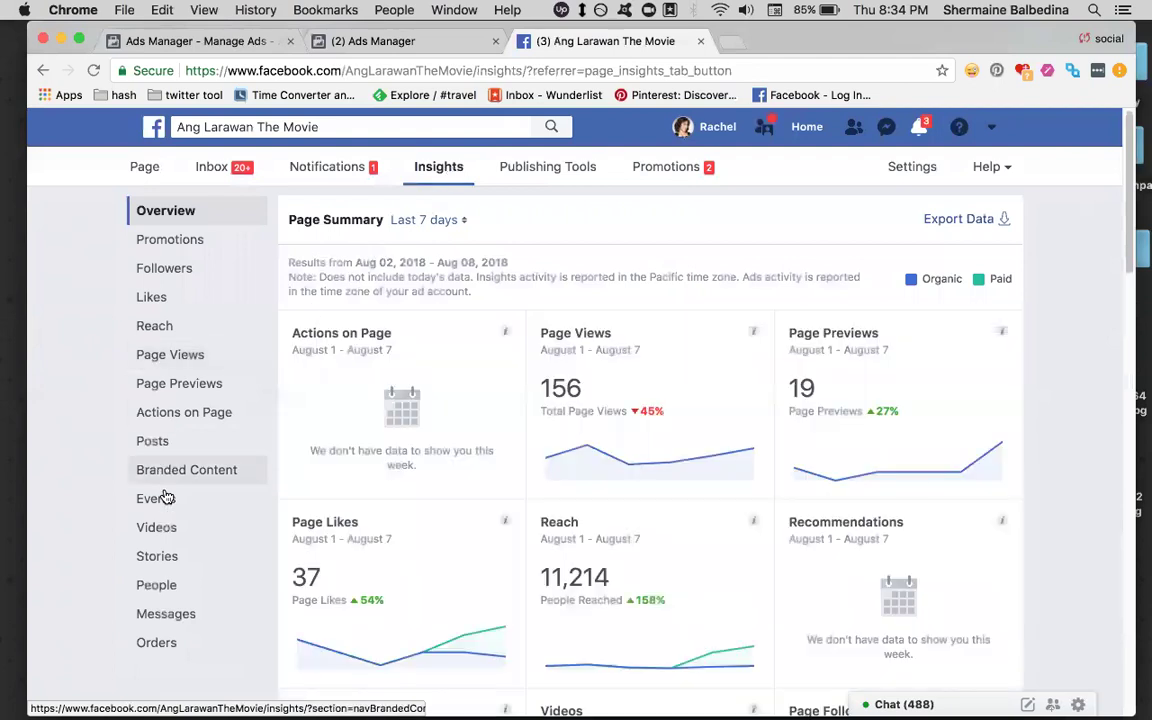
left_click(157, 586)
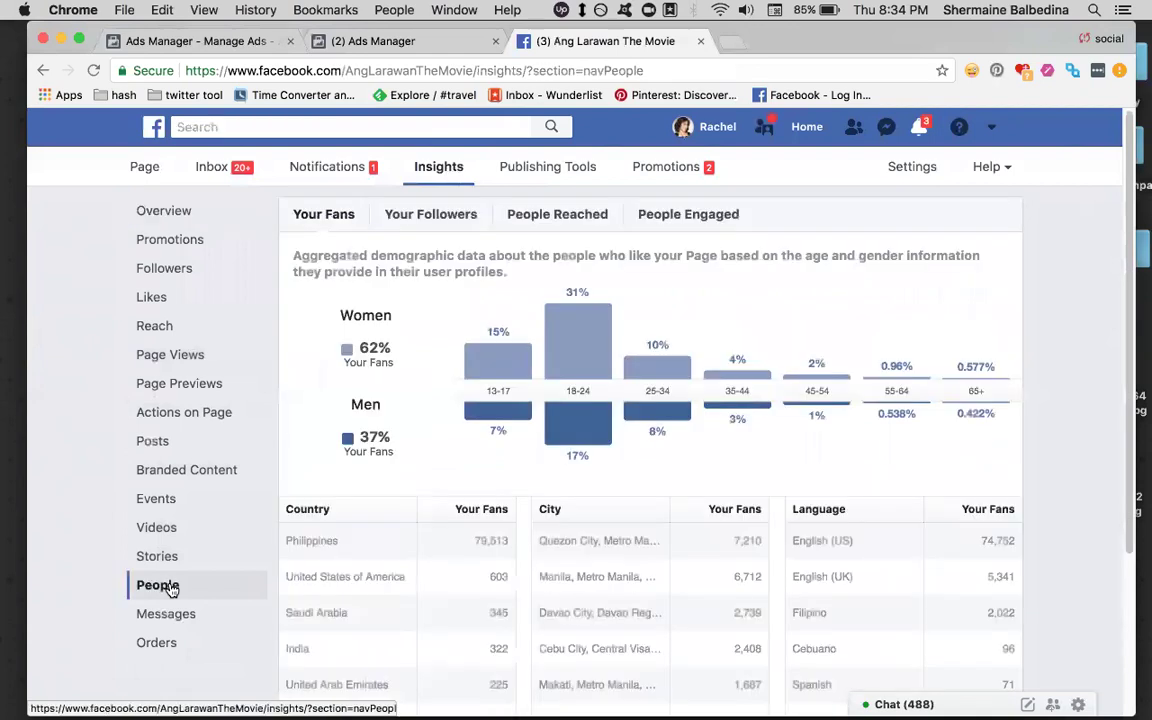
scroll(1097, 298, "down", 3)
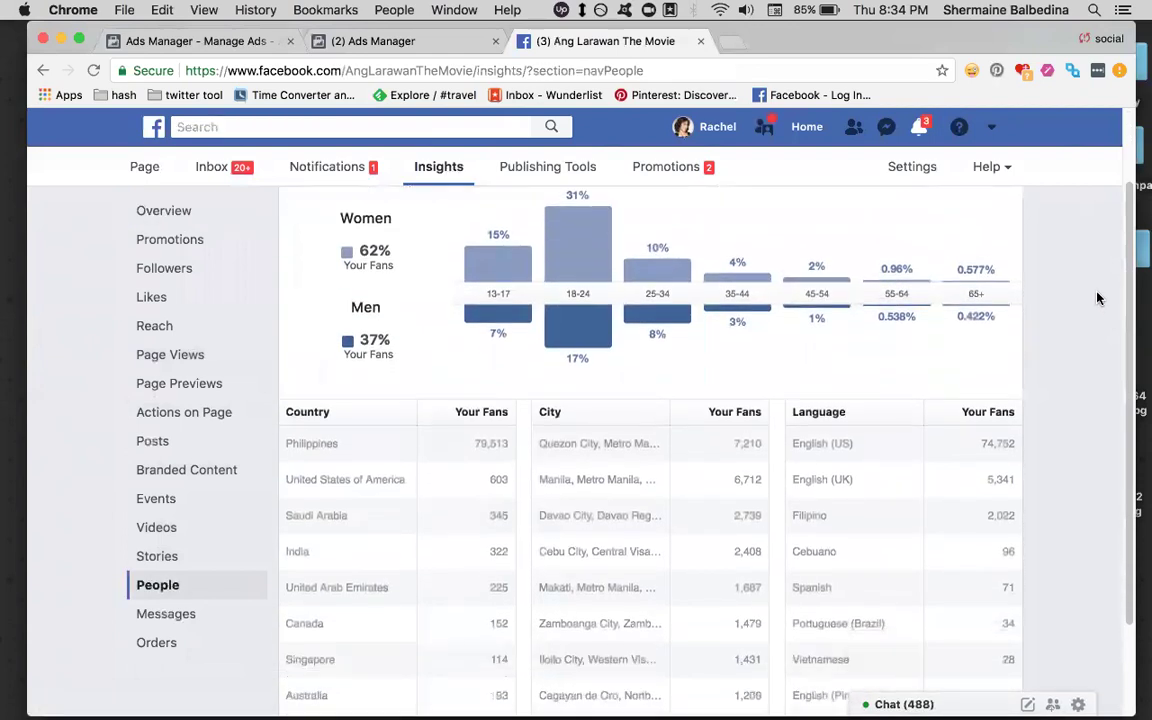
scroll(1097, 298, "down", 3)
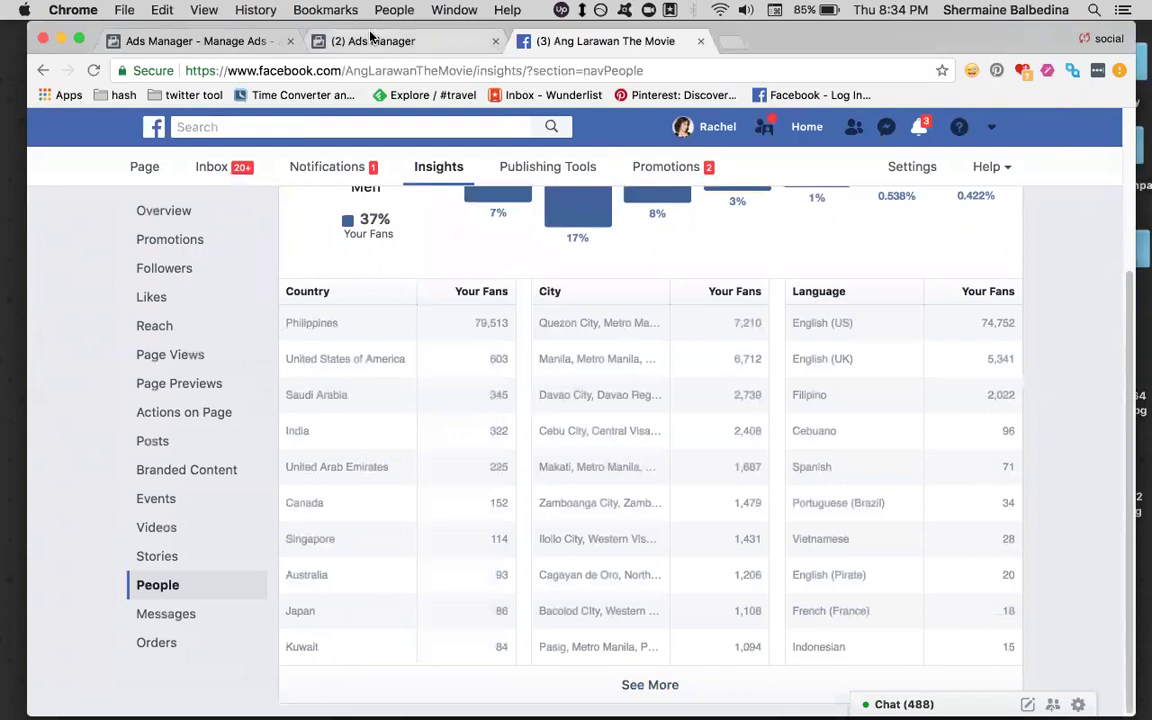
- Compare the locations of the Larawan World Tour interest ad set's audience with the countries of the page's fans
left_click(374, 43)
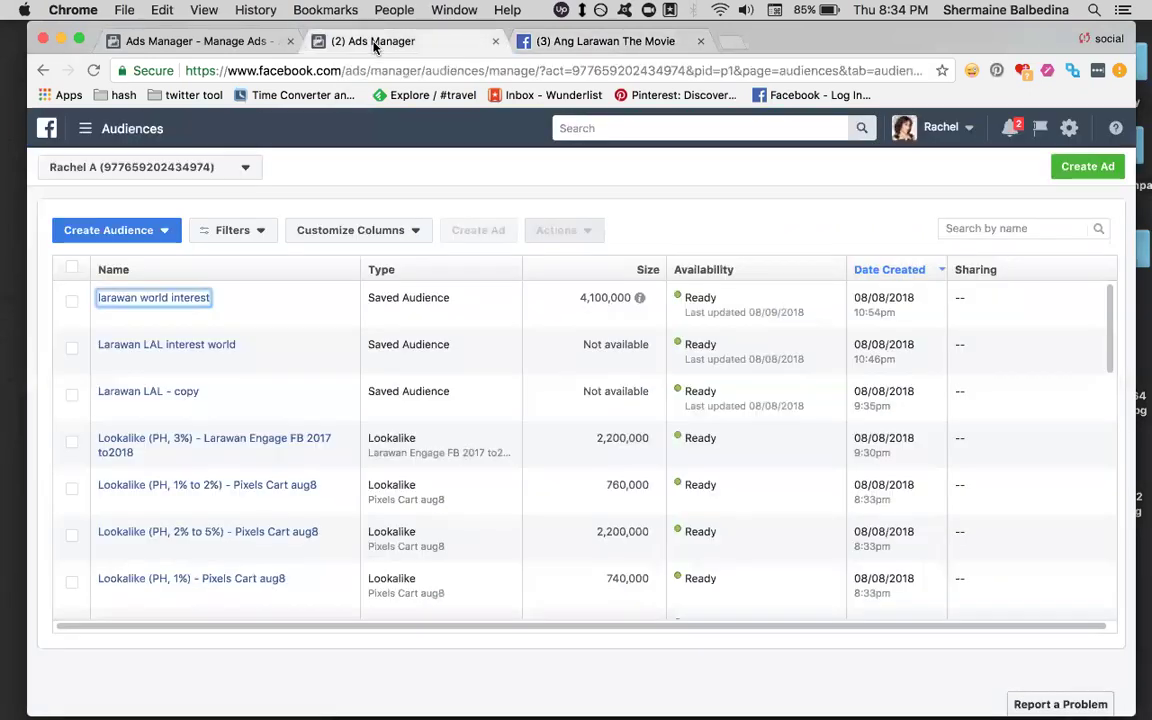
left_click(219, 41)
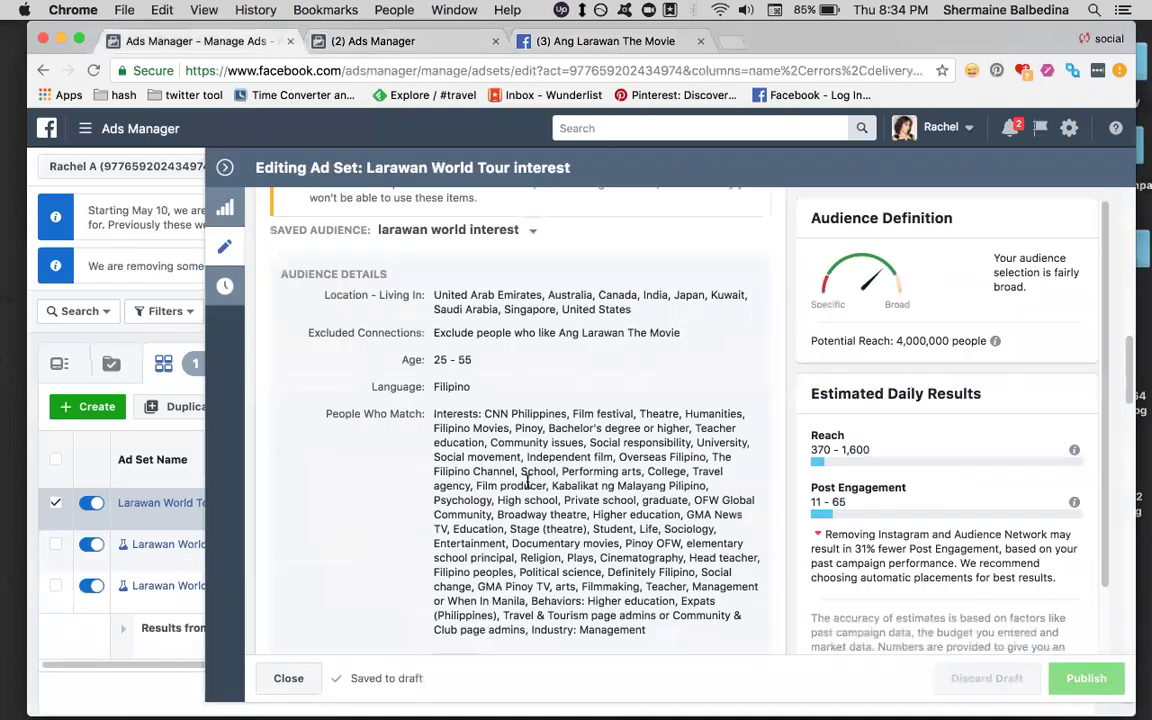
scroll(675, 425, "down", 1)
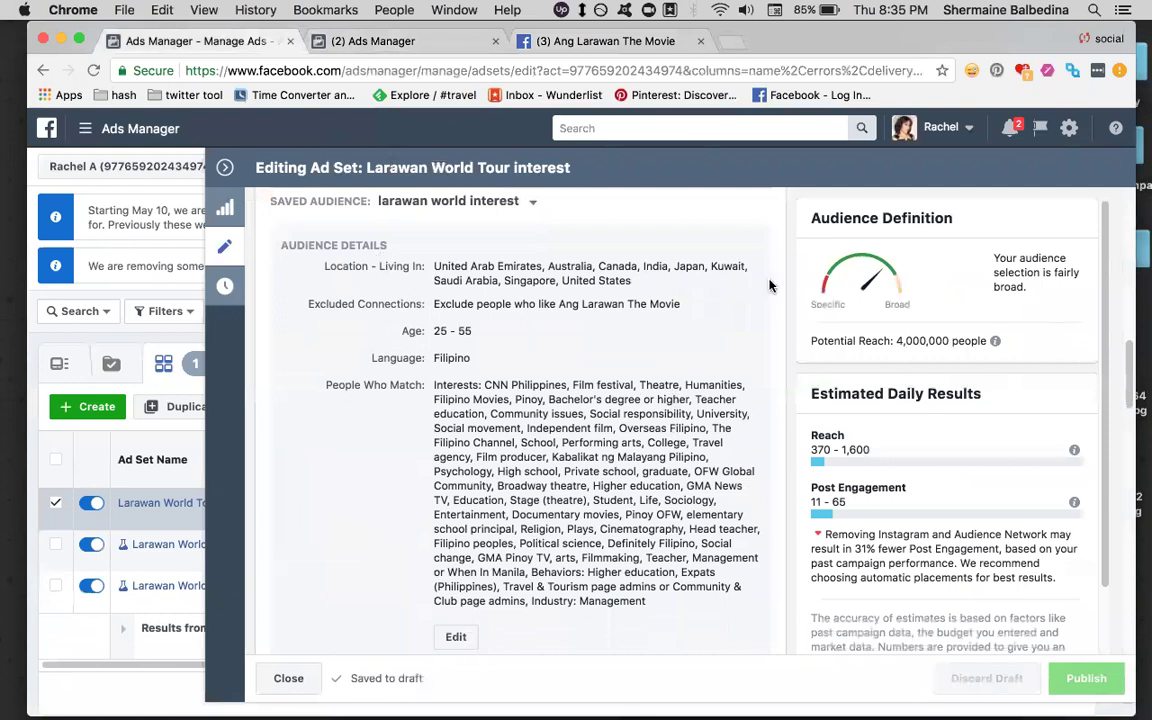
left_click(413, 48)
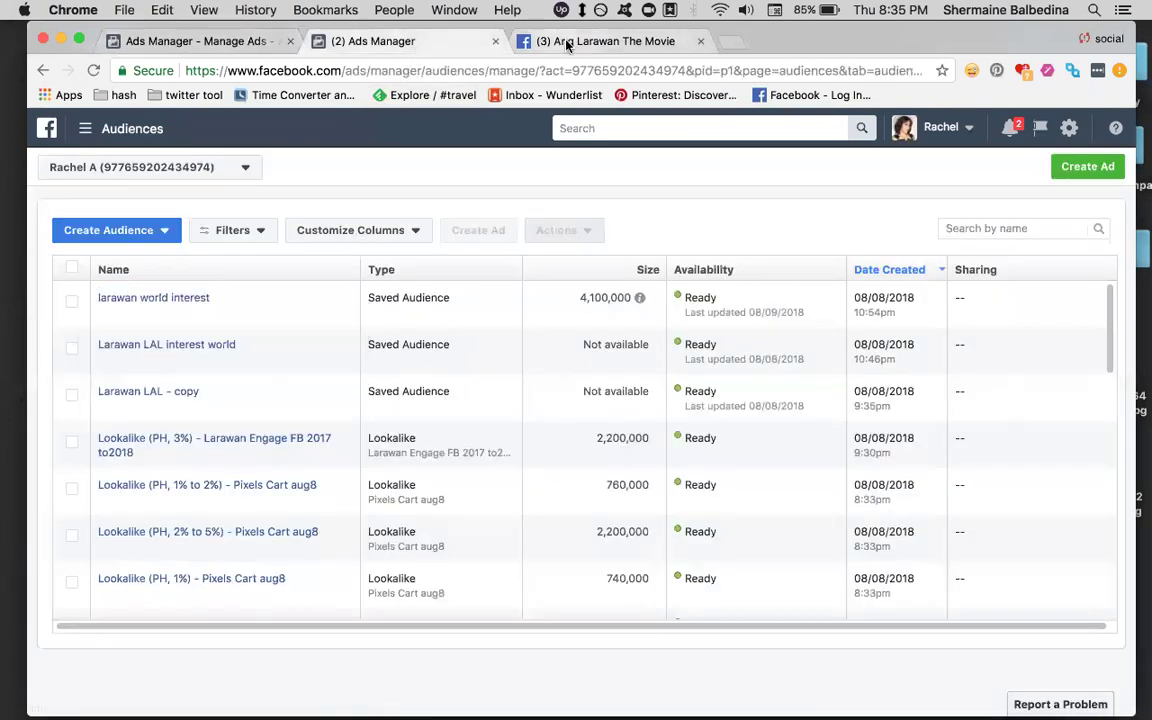
left_click(567, 44)
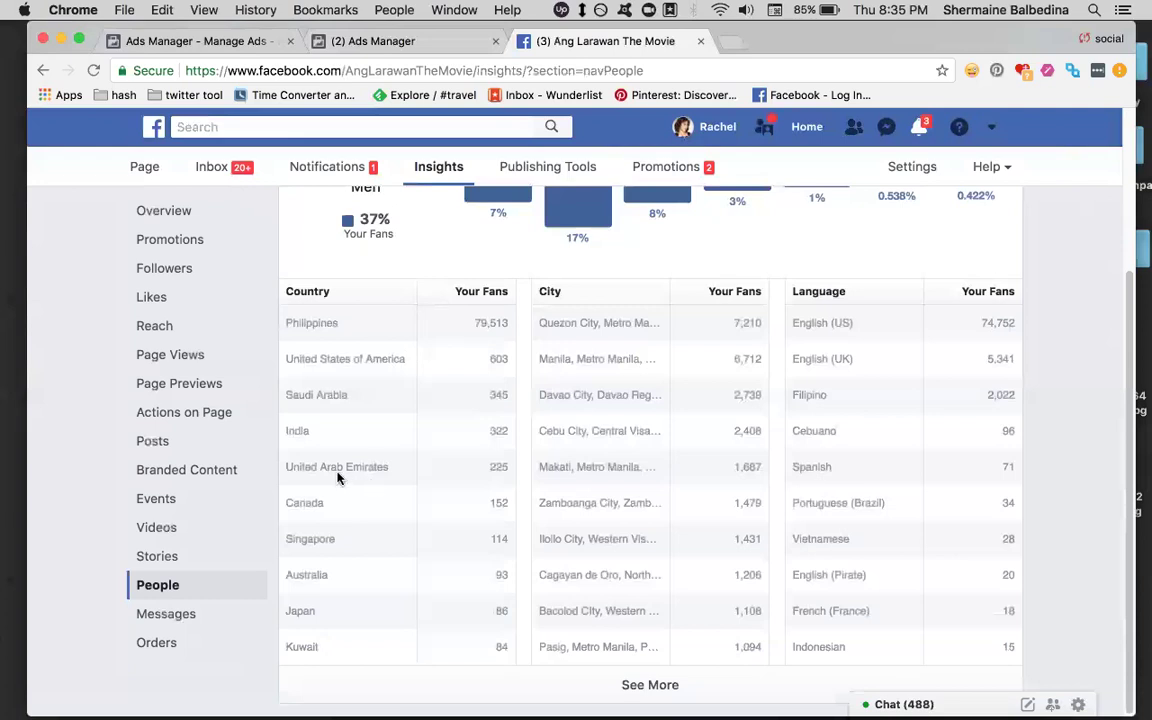
left_click(139, 43)
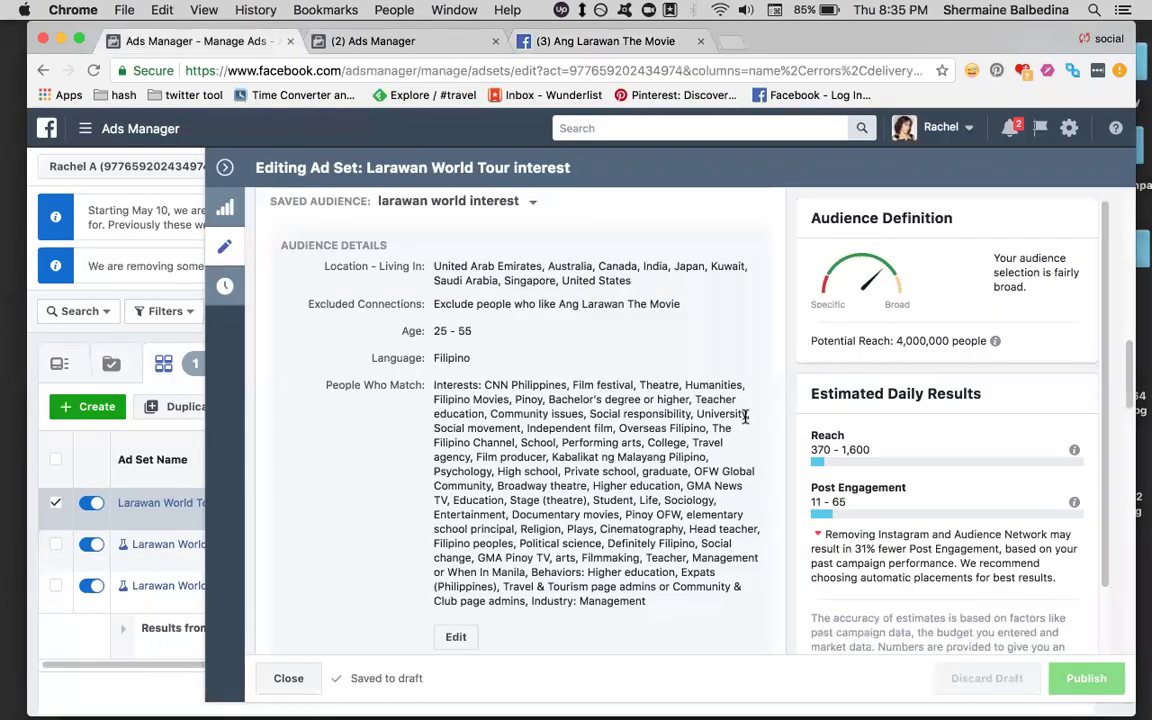
scroll(744, 412, "down", 2)
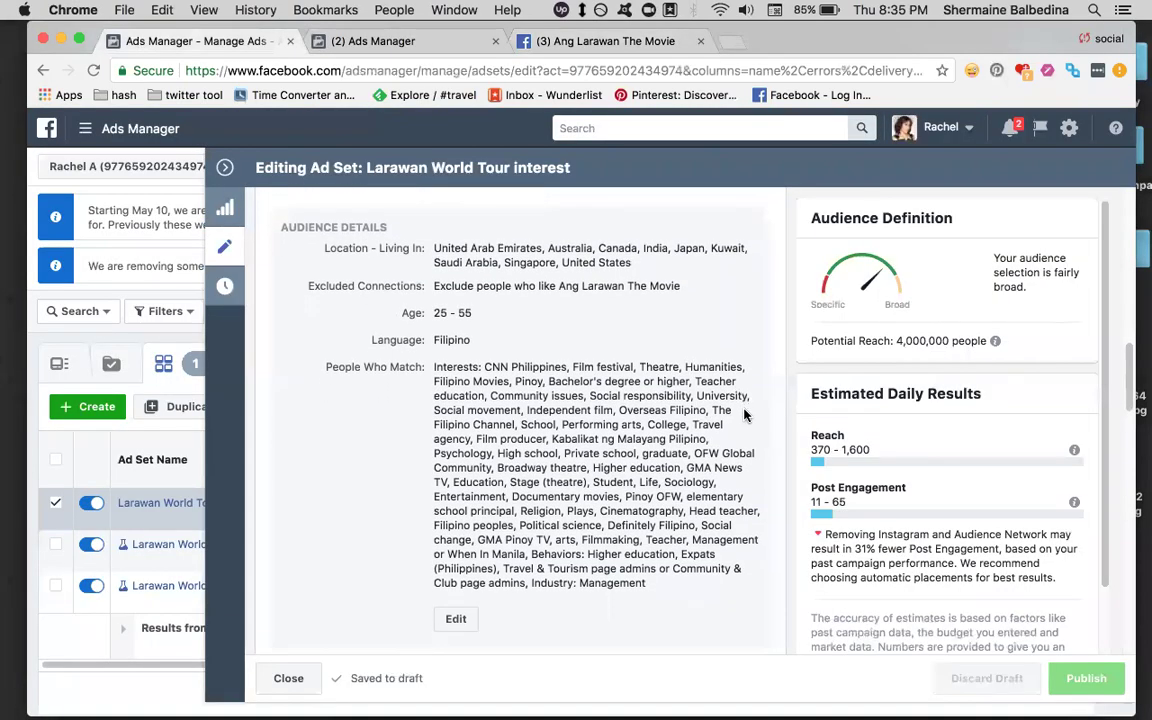
- Check the page's fan countries again, and examine the excluded connections, age, language and interests of the larawan world interest audience
left_click(380, 42)
left_click(512, 40)
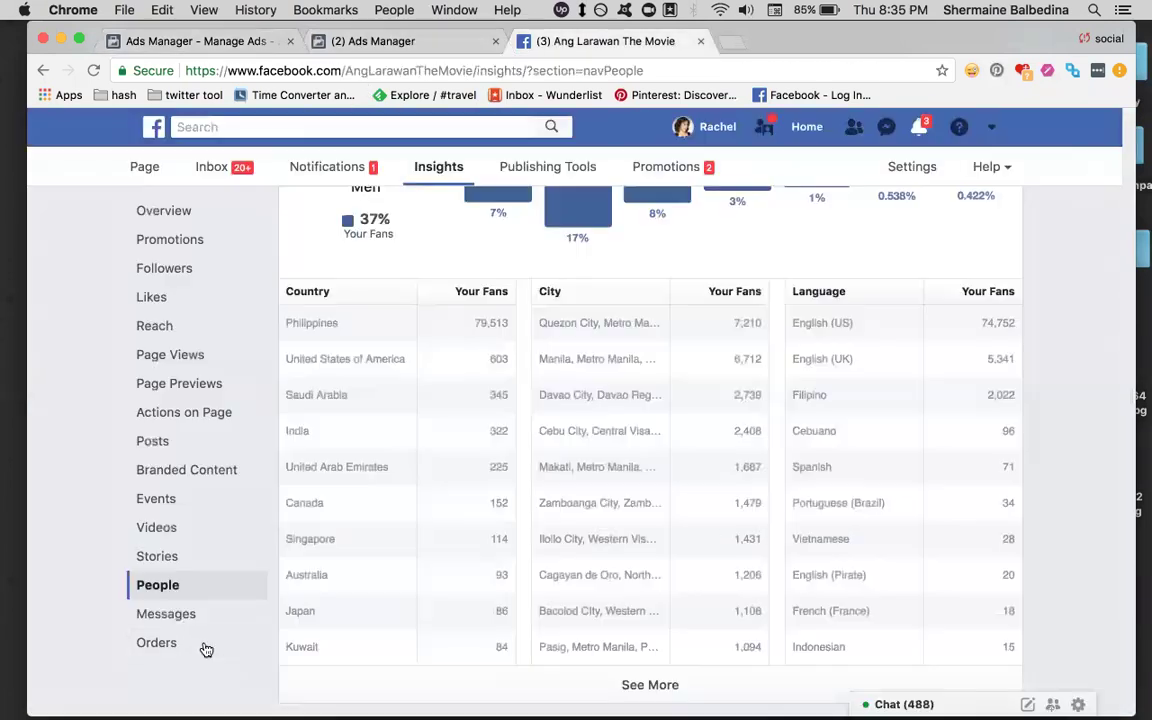
left_click(182, 40)
scroll(443, 375, "down", 3)
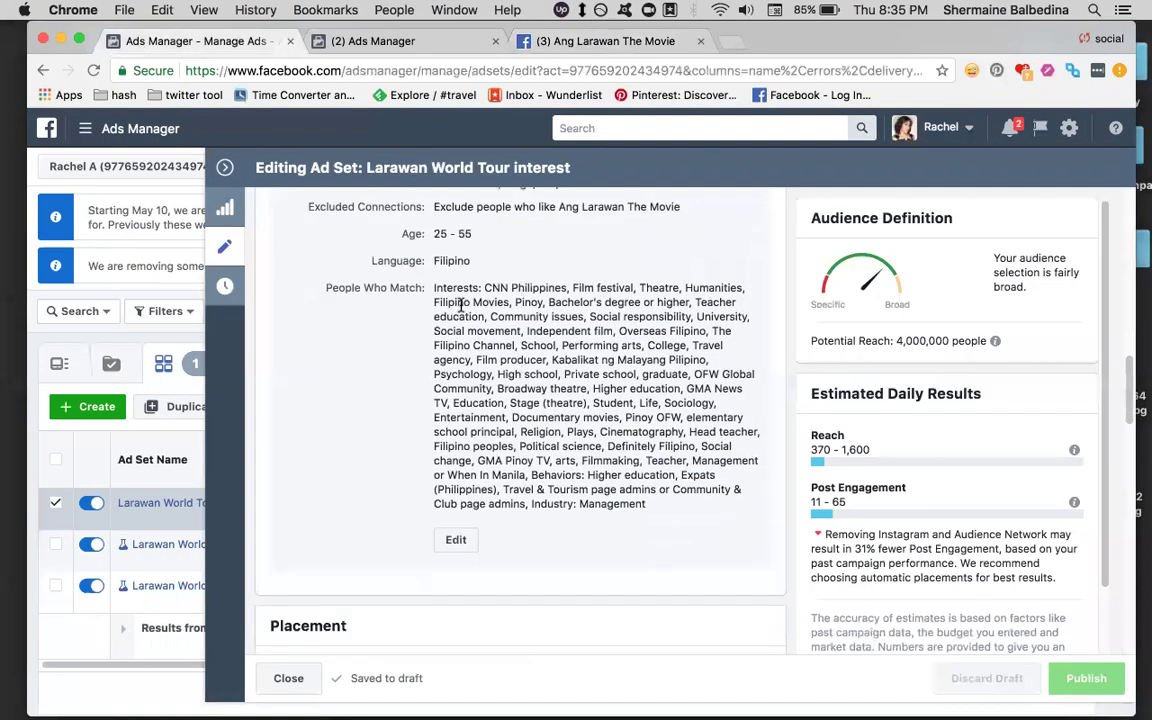
scroll(466, 318, "up", 3)
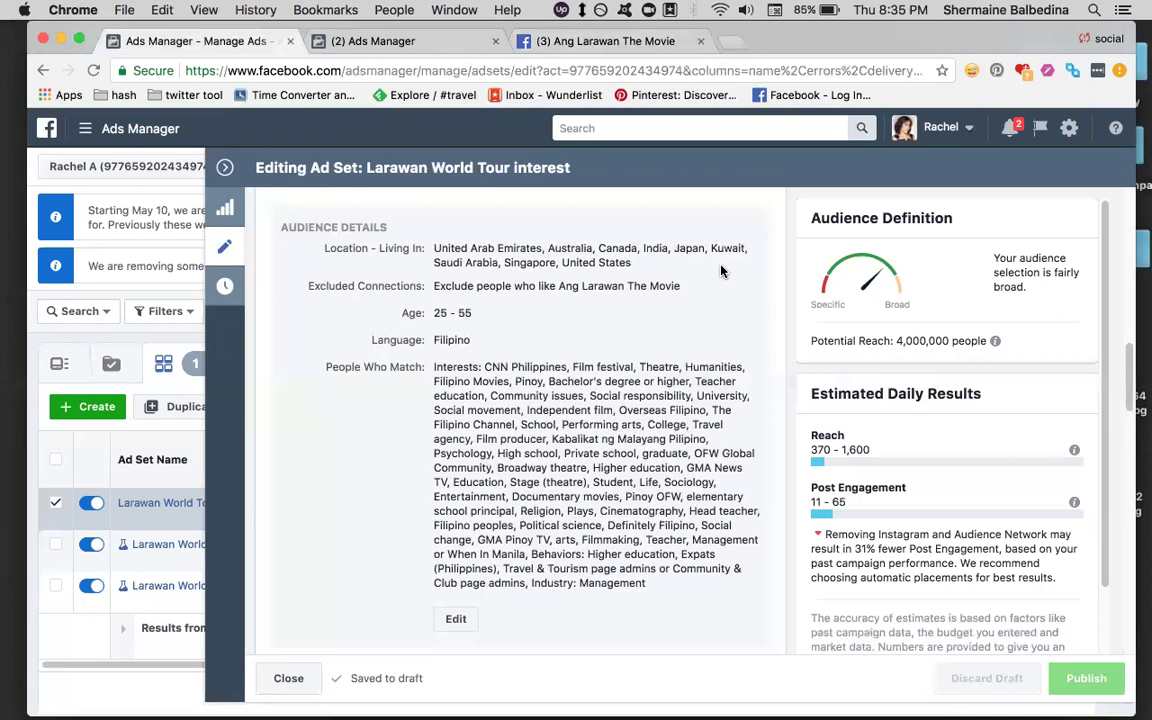
scroll(665, 250, "down", 2)
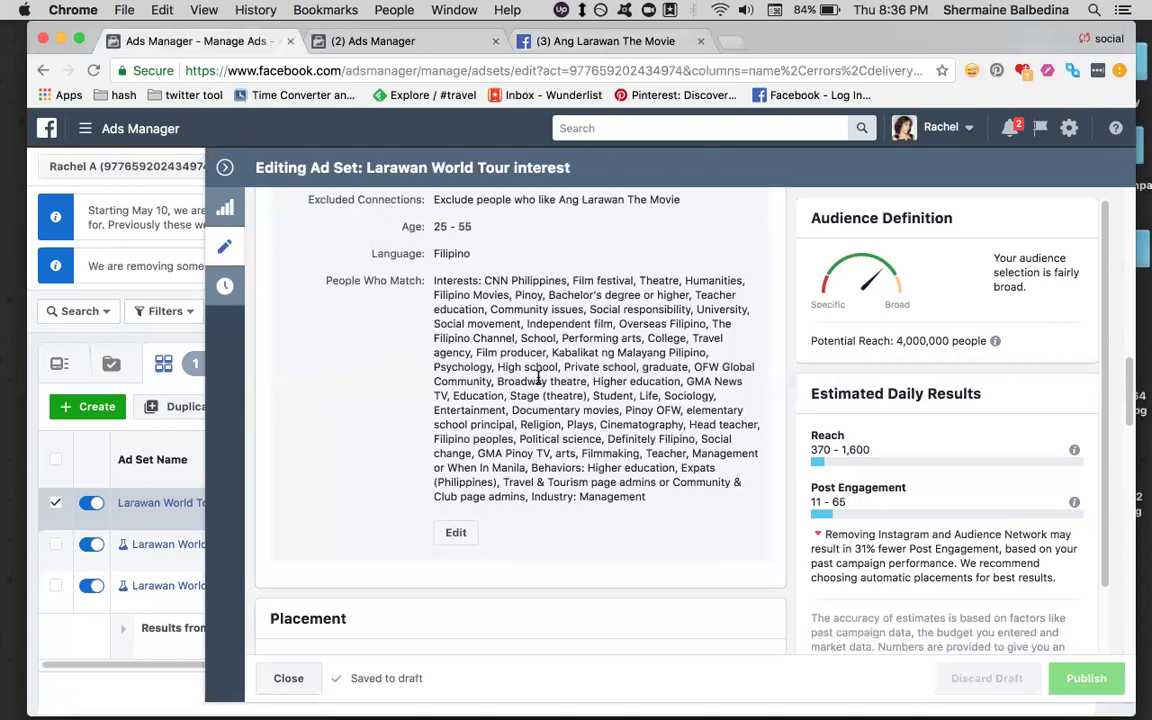
- Go back to the saved audience list, and open Audience Insights from the full set of ads tools
left_click(408, 42)
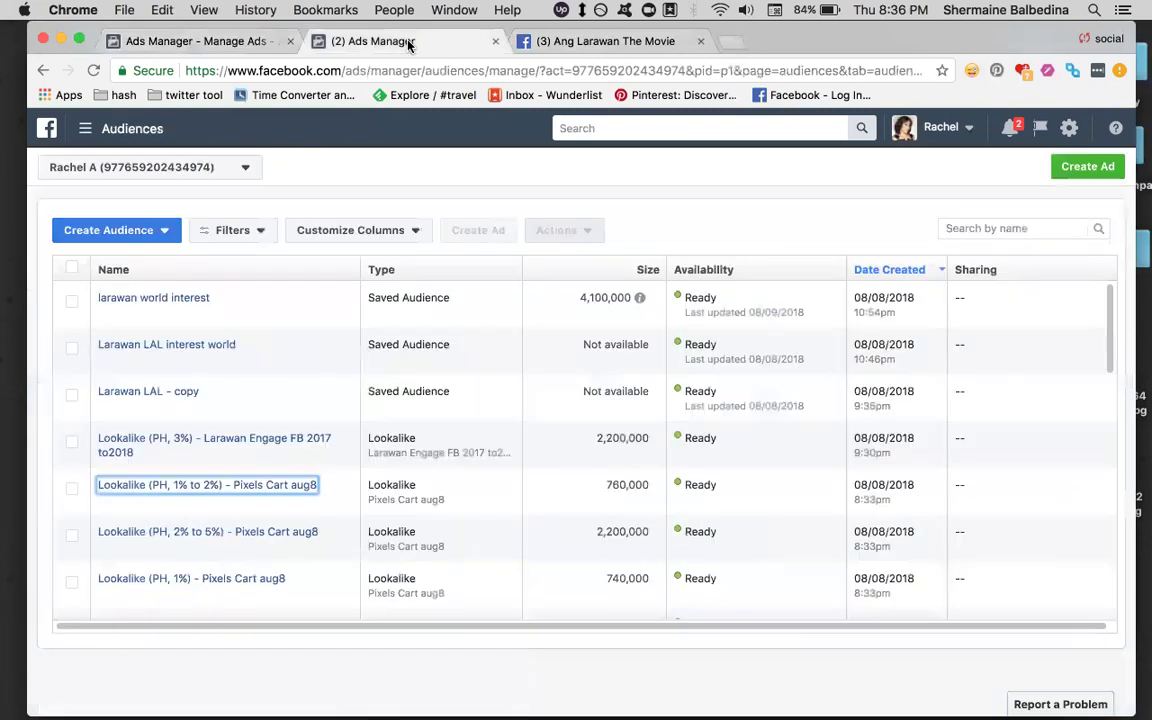
left_click(85, 128)
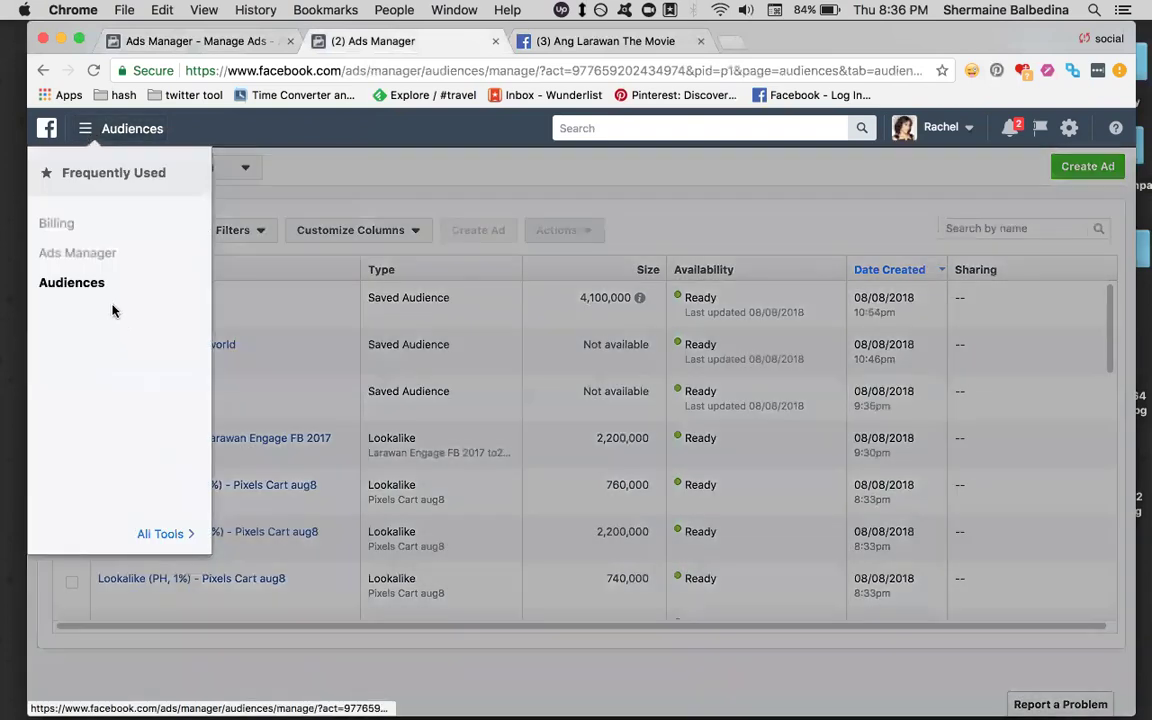
left_click(145, 532)
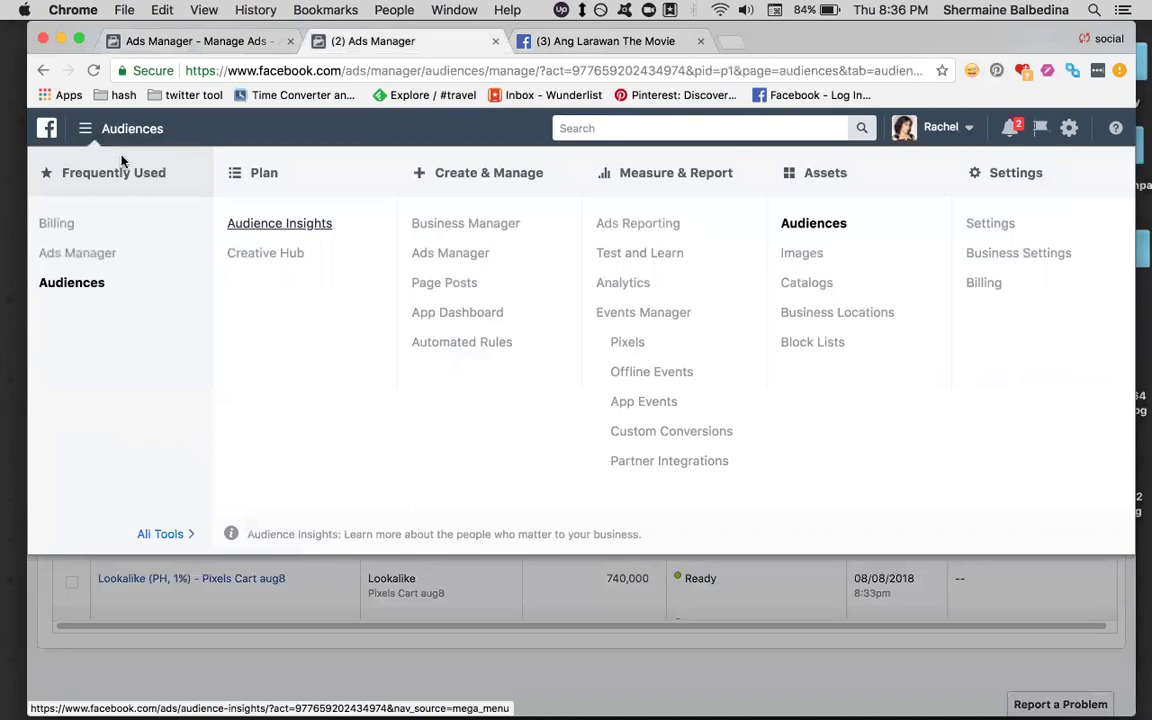
left_click(85, 132)
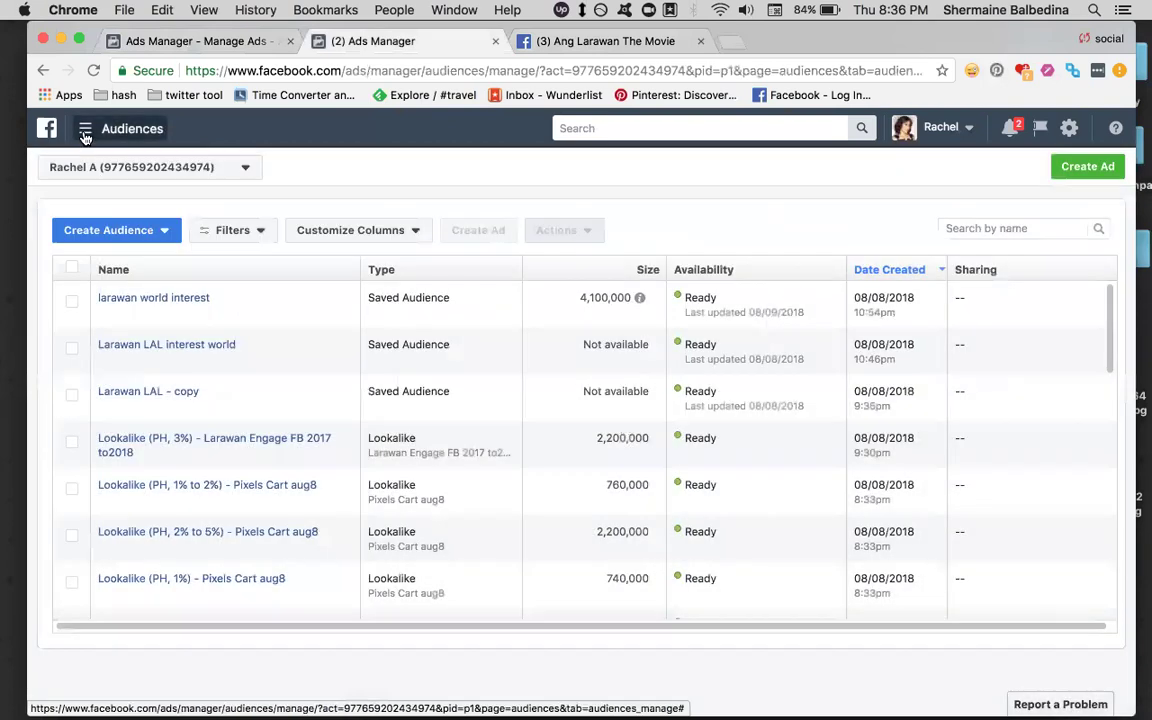
left_click(85, 133)
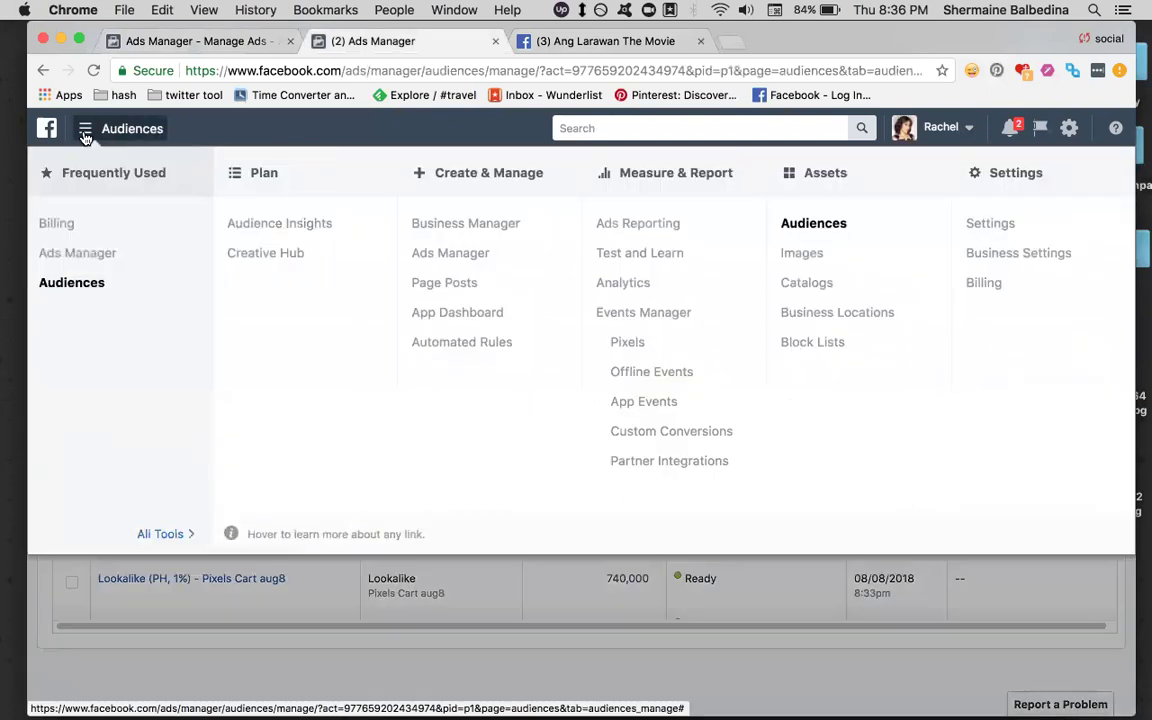
left_click(273, 226)
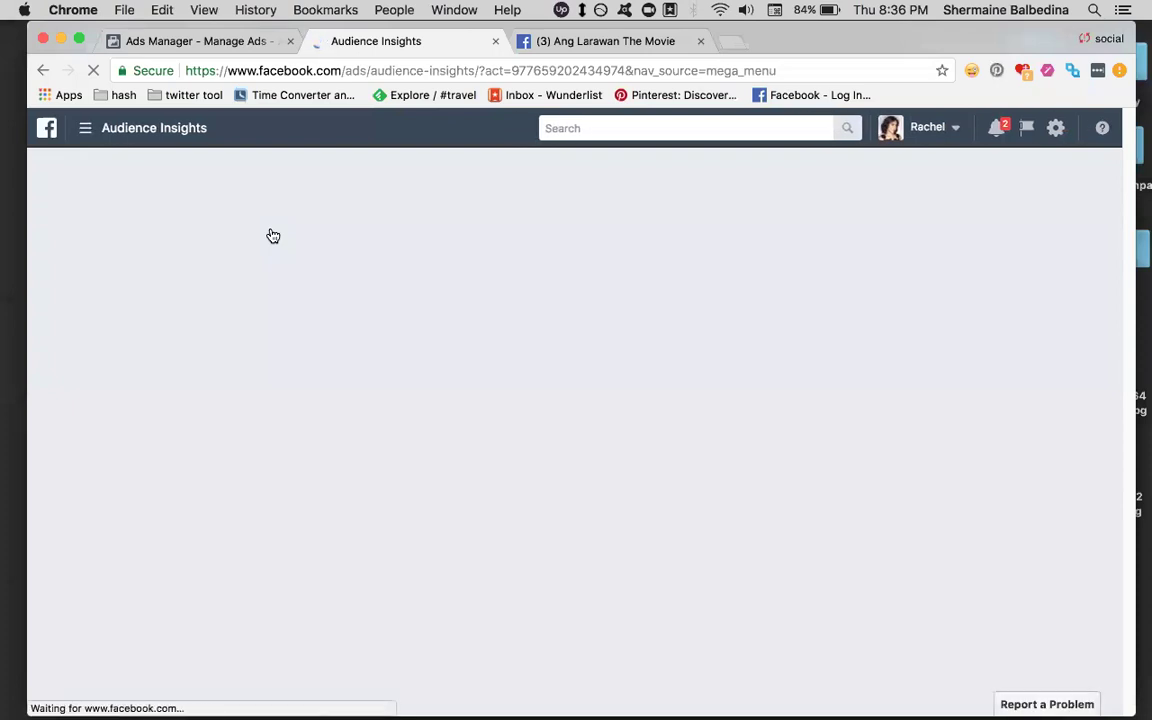
- Return to the Ang Larawan page's People insights and examine the age and gender breakdown of its fans
left_click(607, 41)
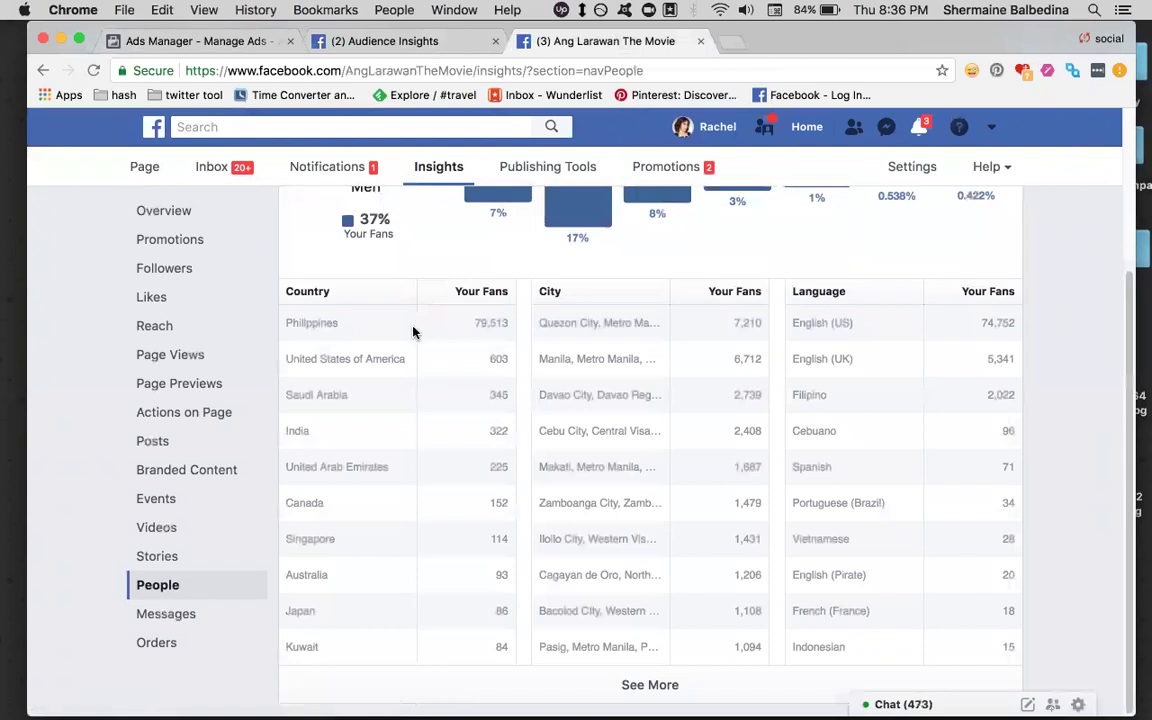
scroll(412, 330, "up", 3)
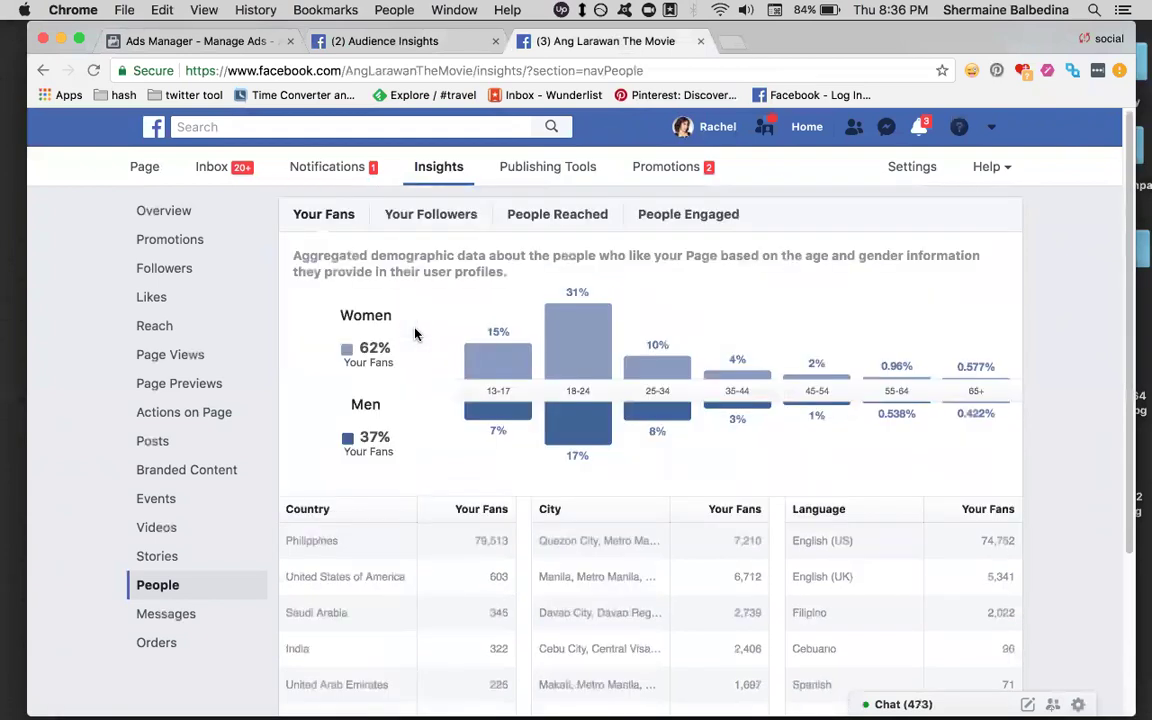
scroll(416, 334, "down", 1)
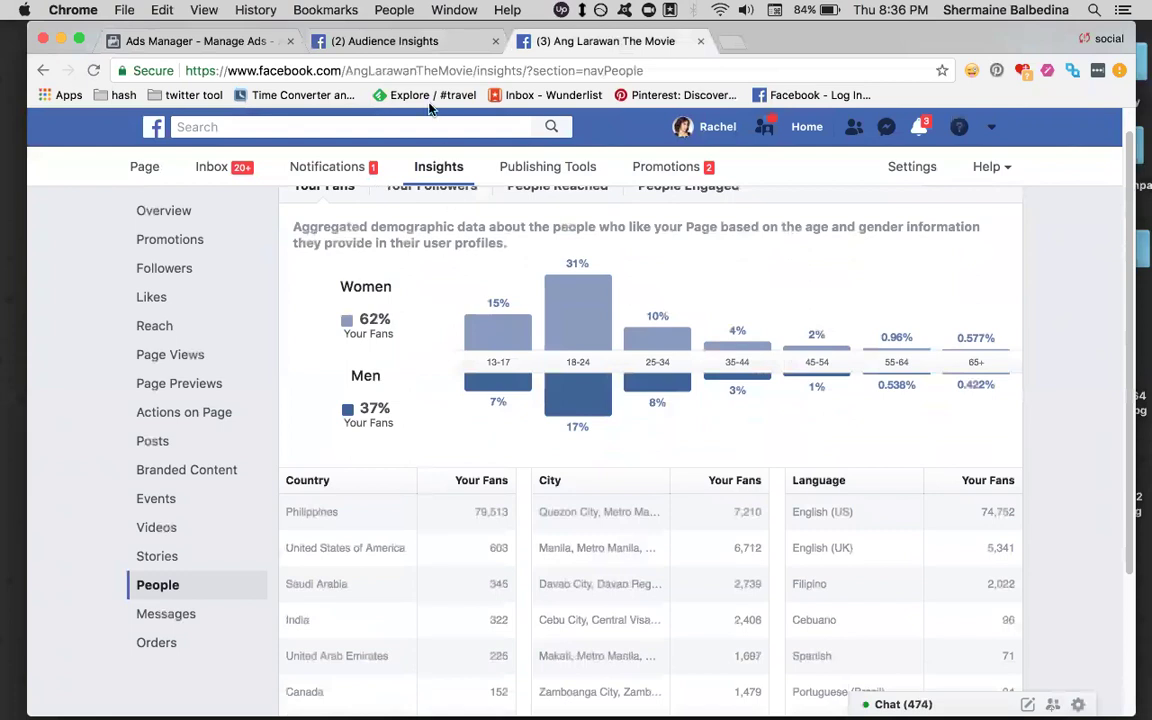
- Dismiss the starting audience choice in Audience Insights, and remove United States from the new audience's locations
left_click(413, 44)
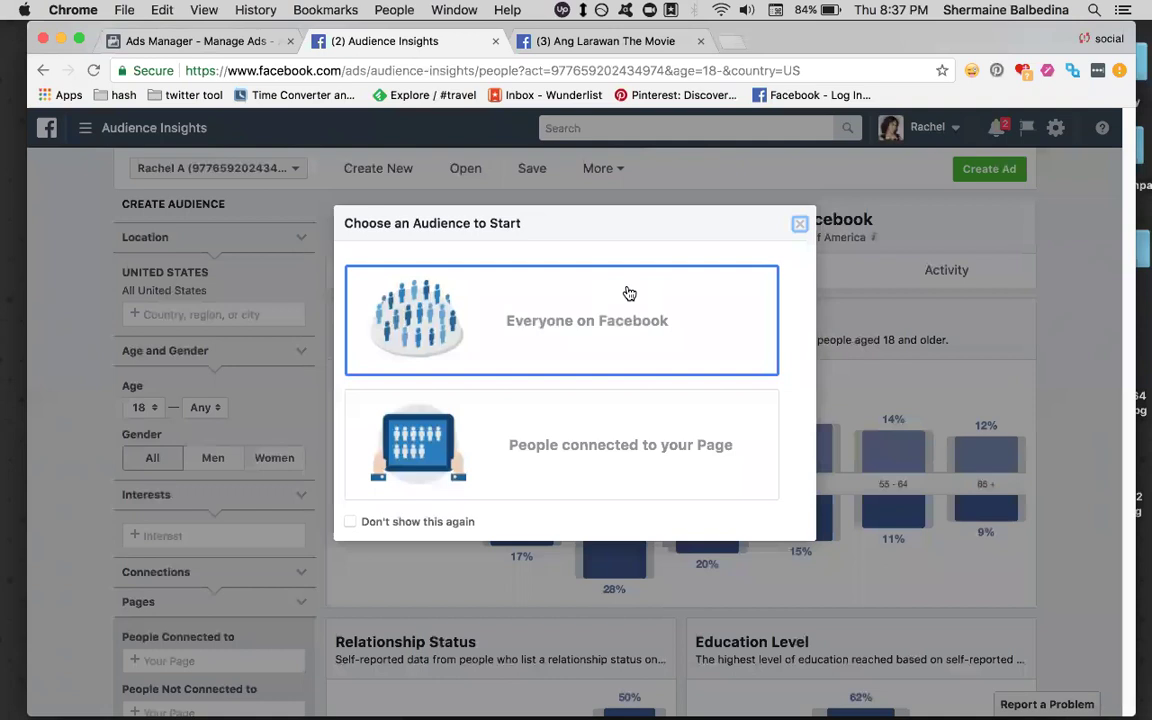
left_click(799, 223)
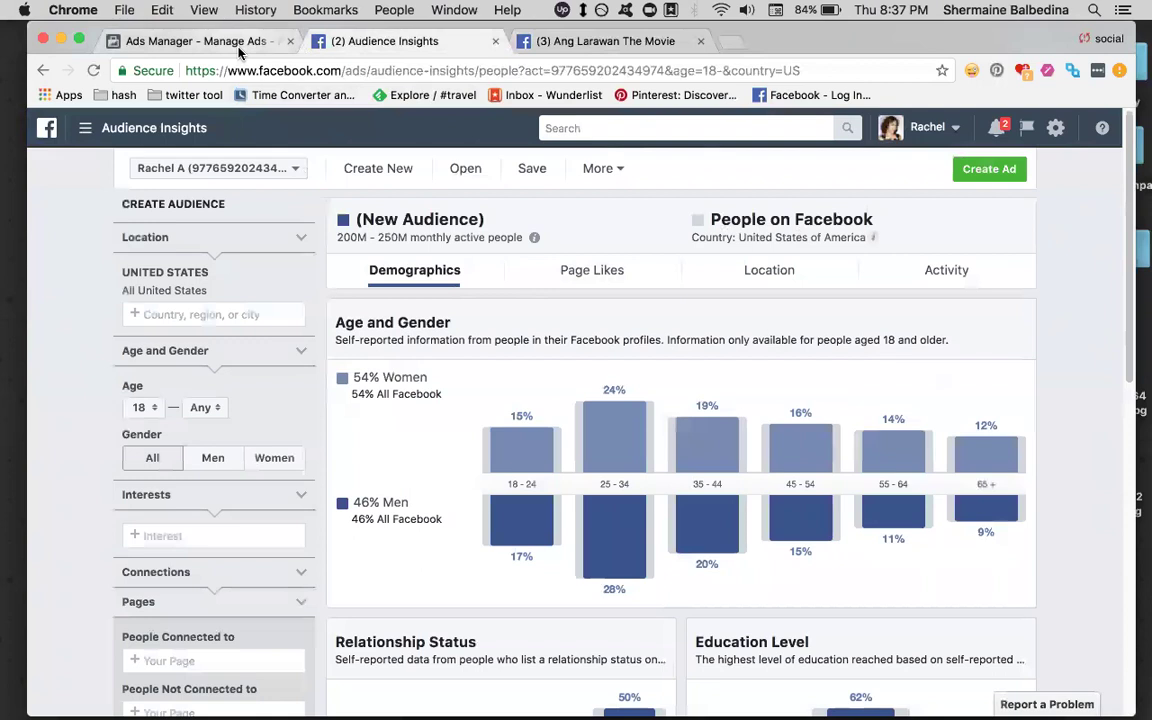
left_click(200, 41)
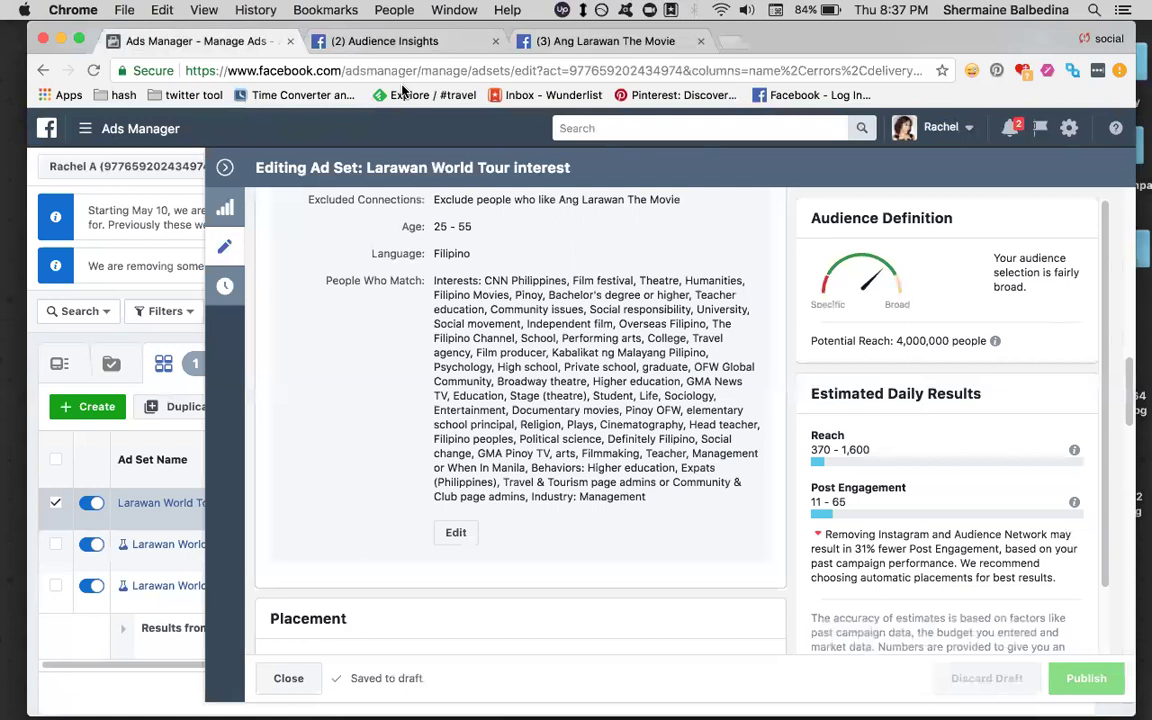
left_click(371, 46)
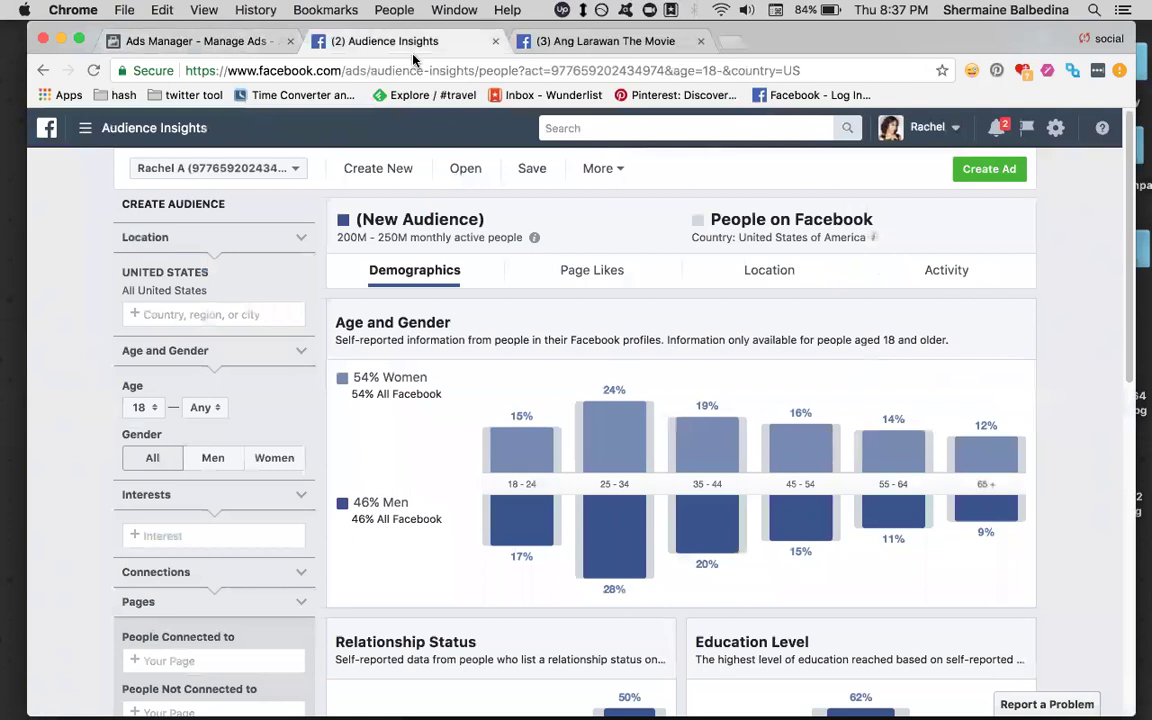
left_click(298, 282)
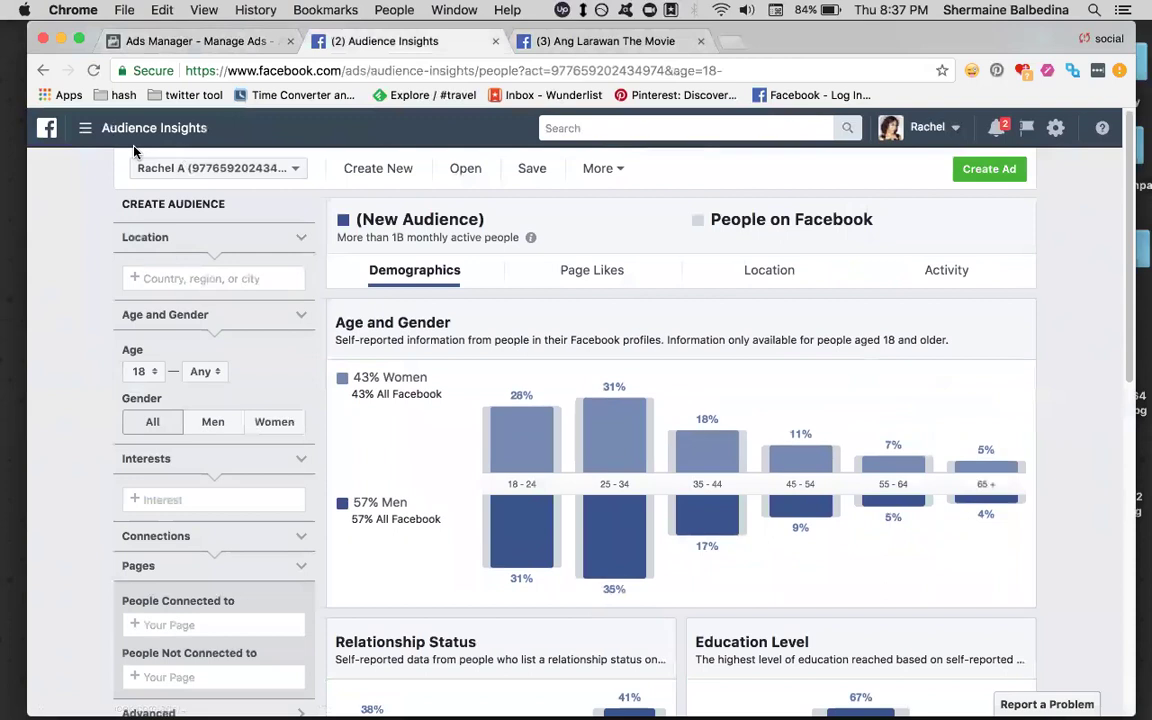
- Restrict the new audience in Audience Insights to people connected to the Ang Larawan The Movie page
scroll(105, 418, "down", 2)
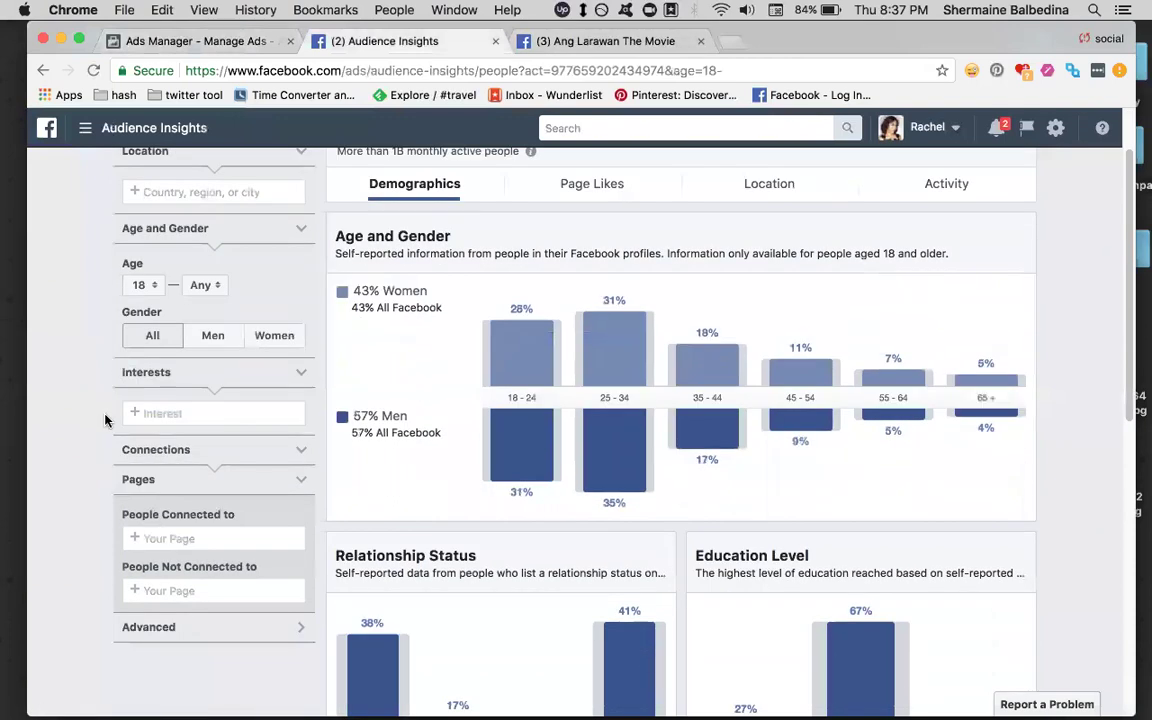
left_click(175, 41)
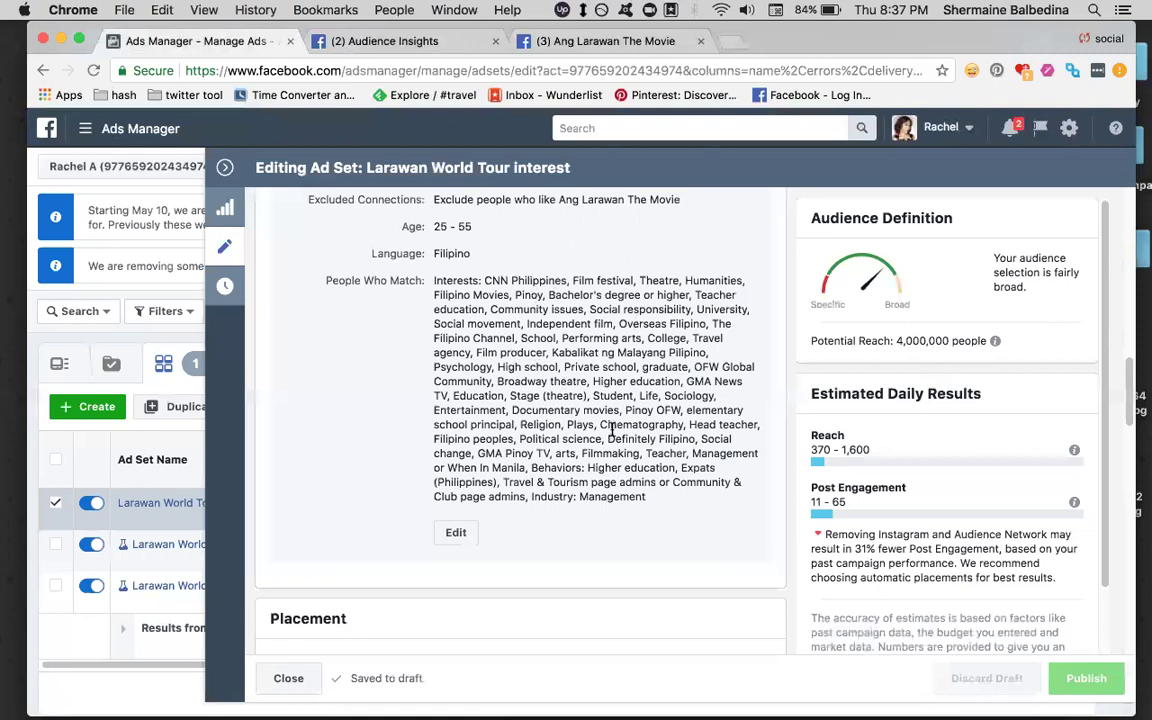
left_click(409, 42)
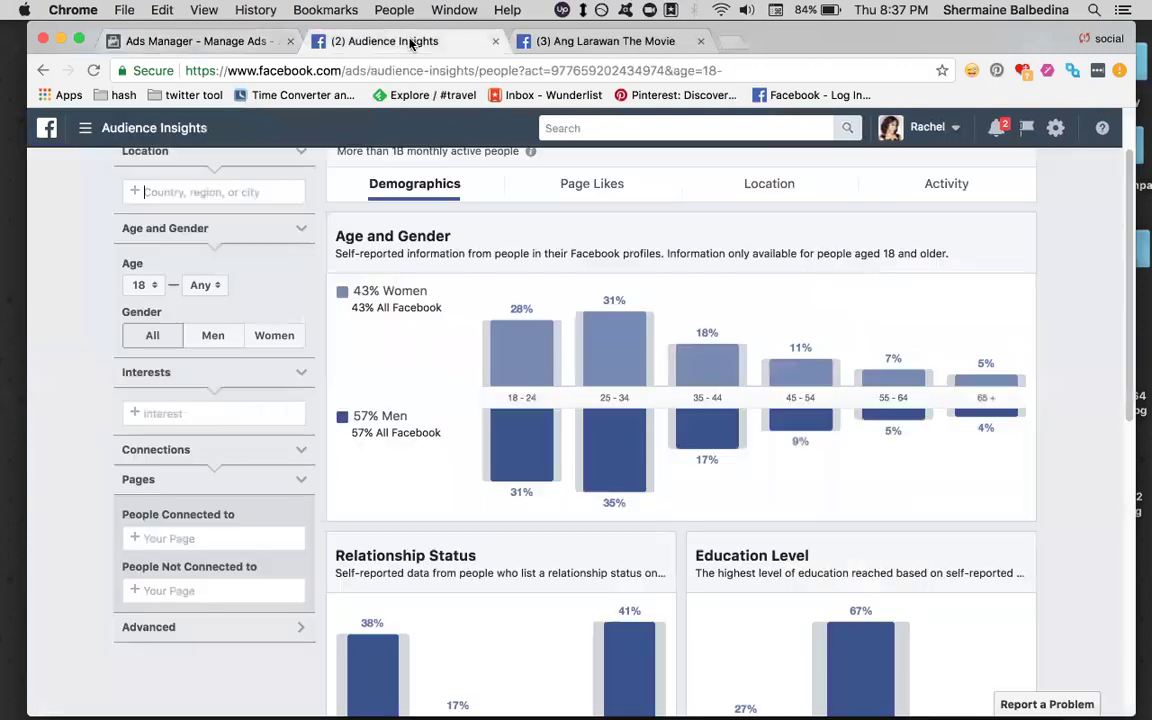
scroll(564, 347, "up", 1)
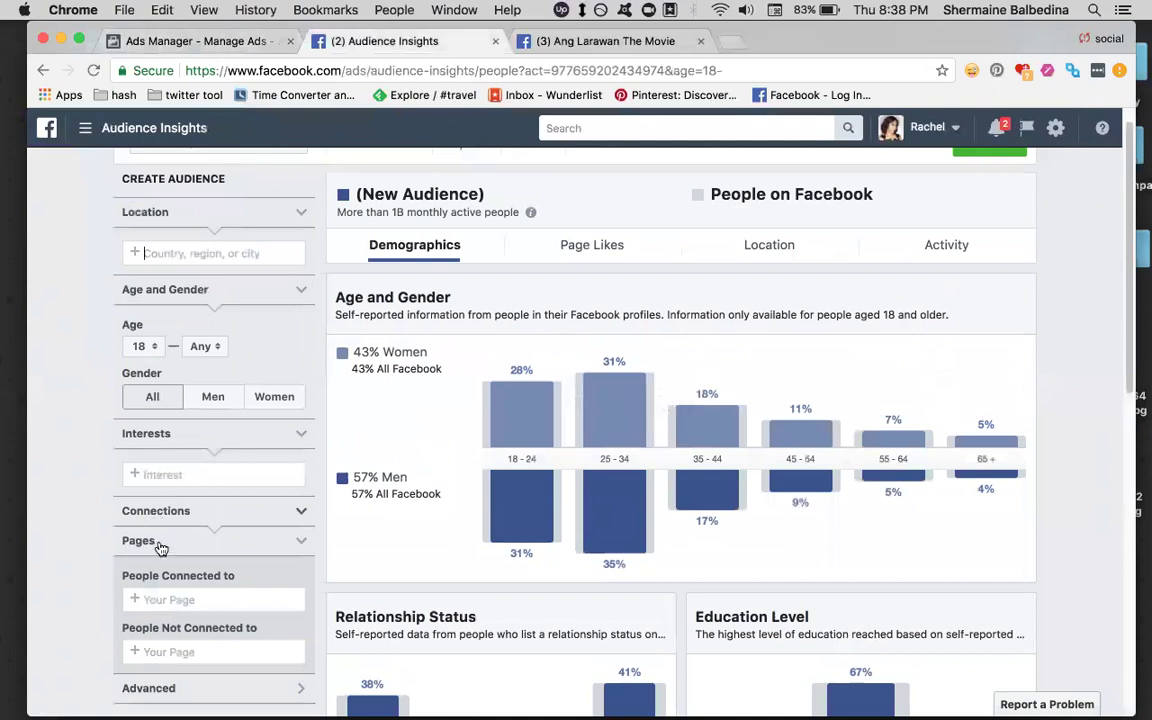
left_click(152, 600)
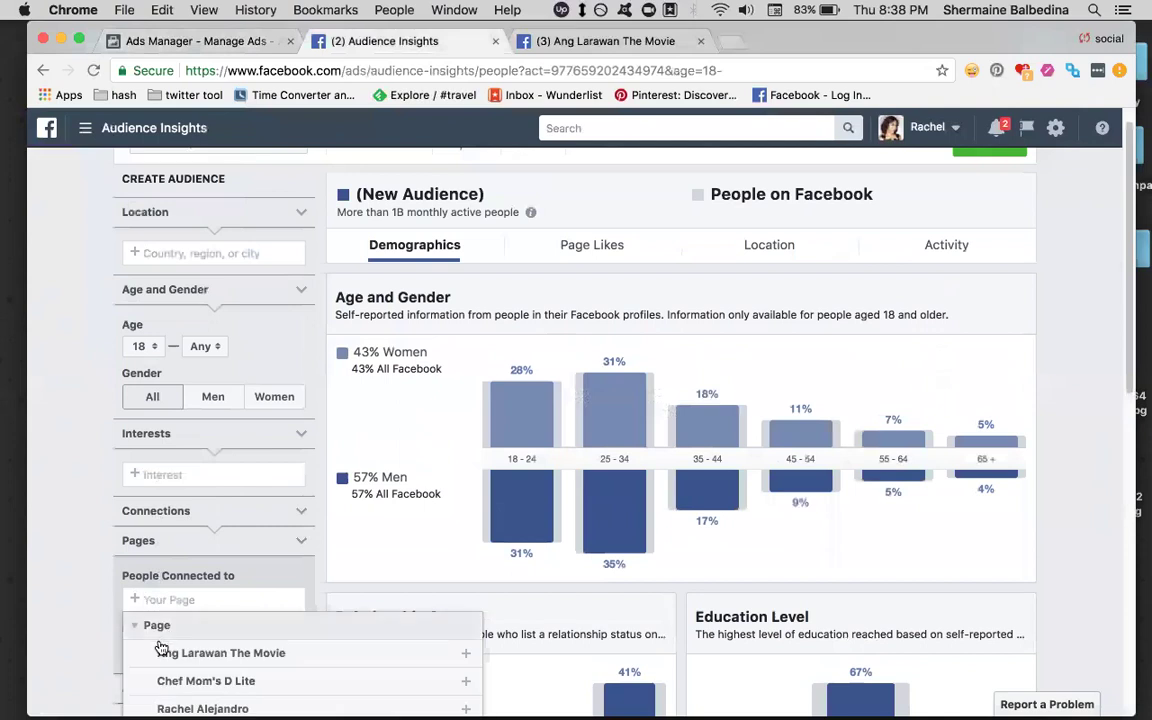
left_click(160, 651)
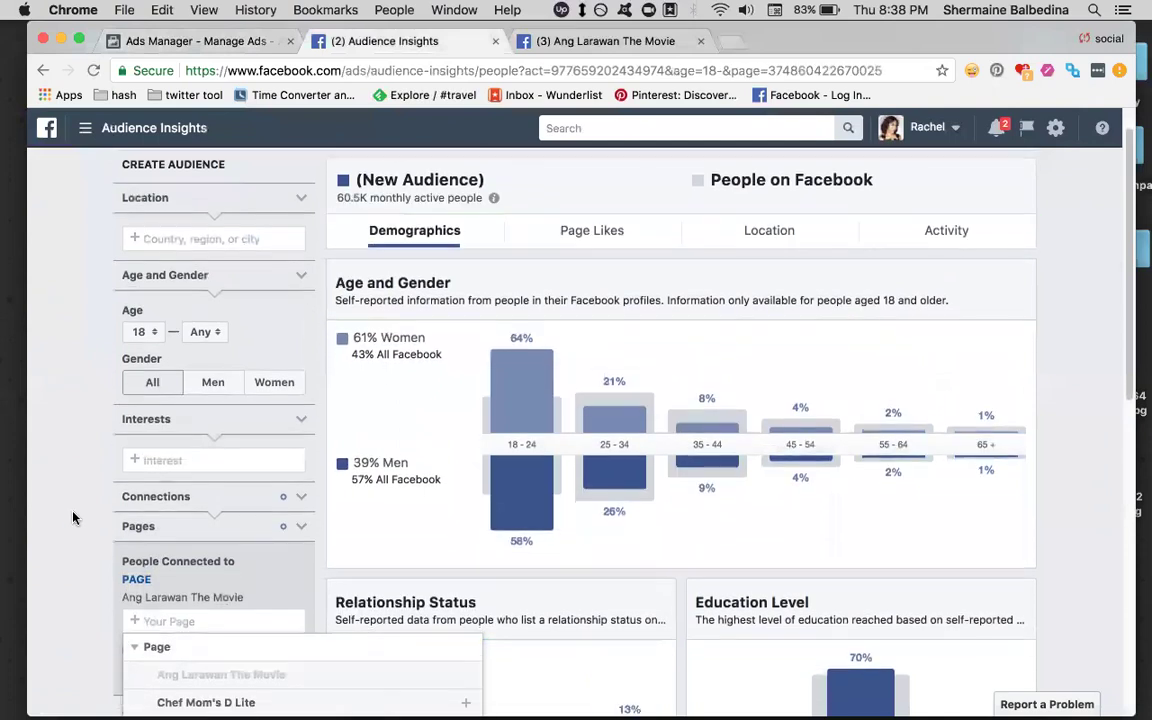
left_click(72, 517)
left_click(261, 233)
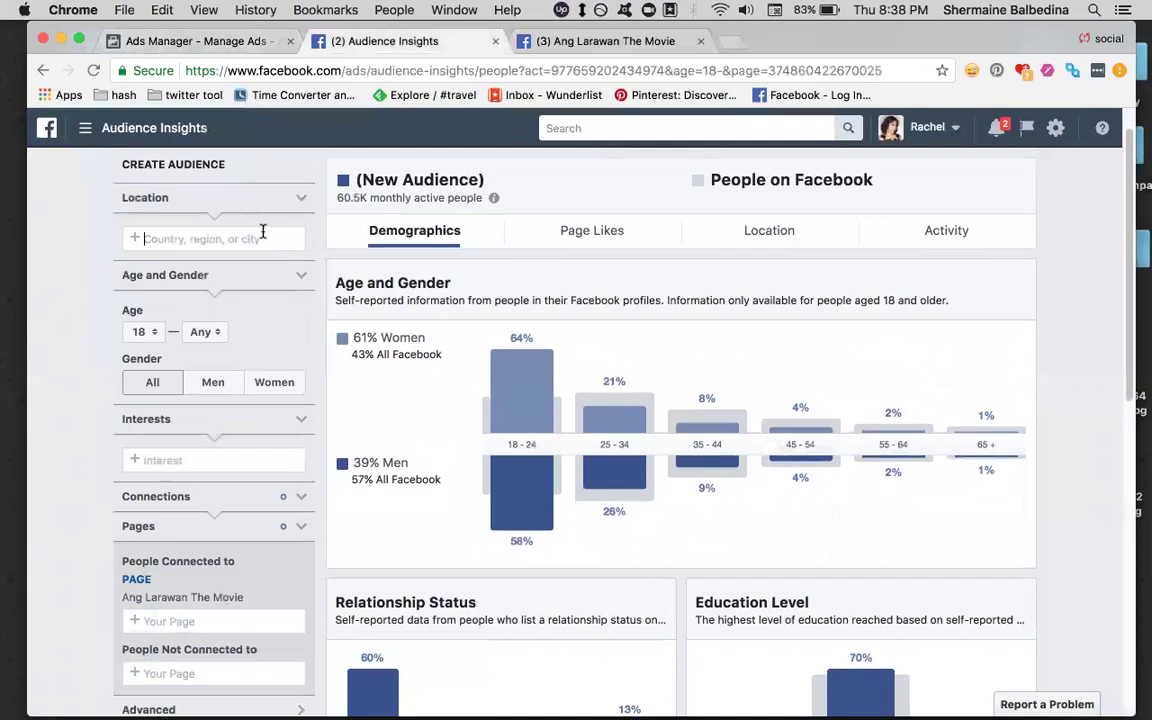
left_click(87, 129)
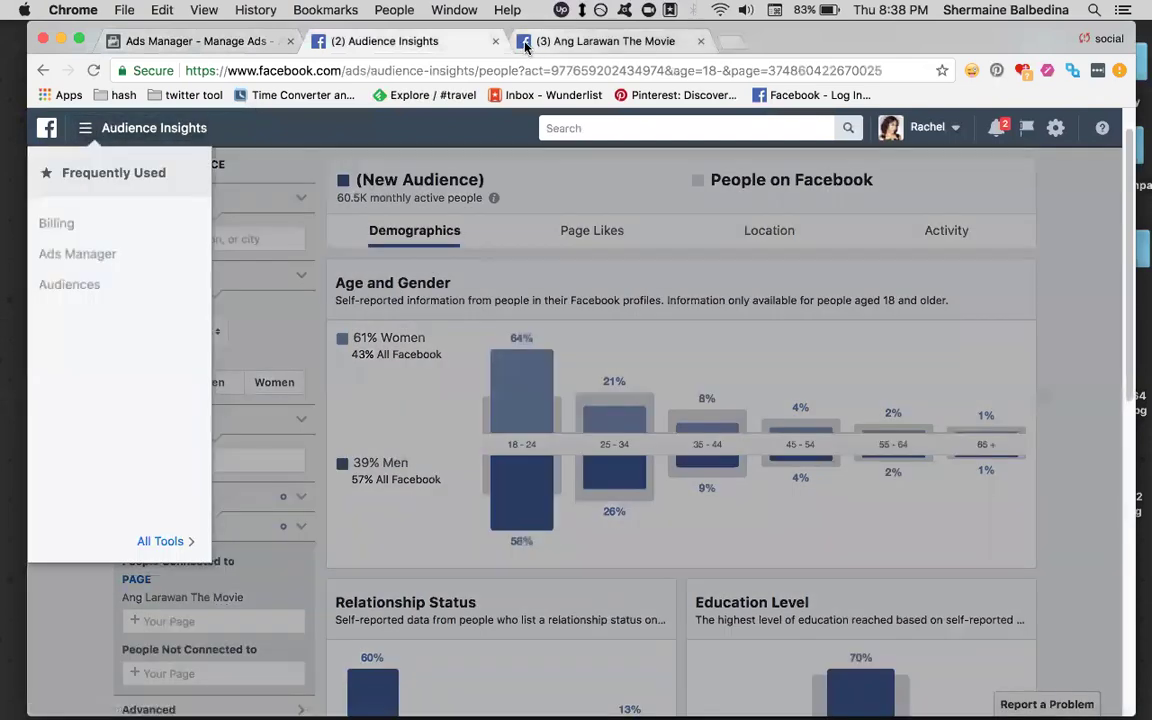
left_click(1000, 203)
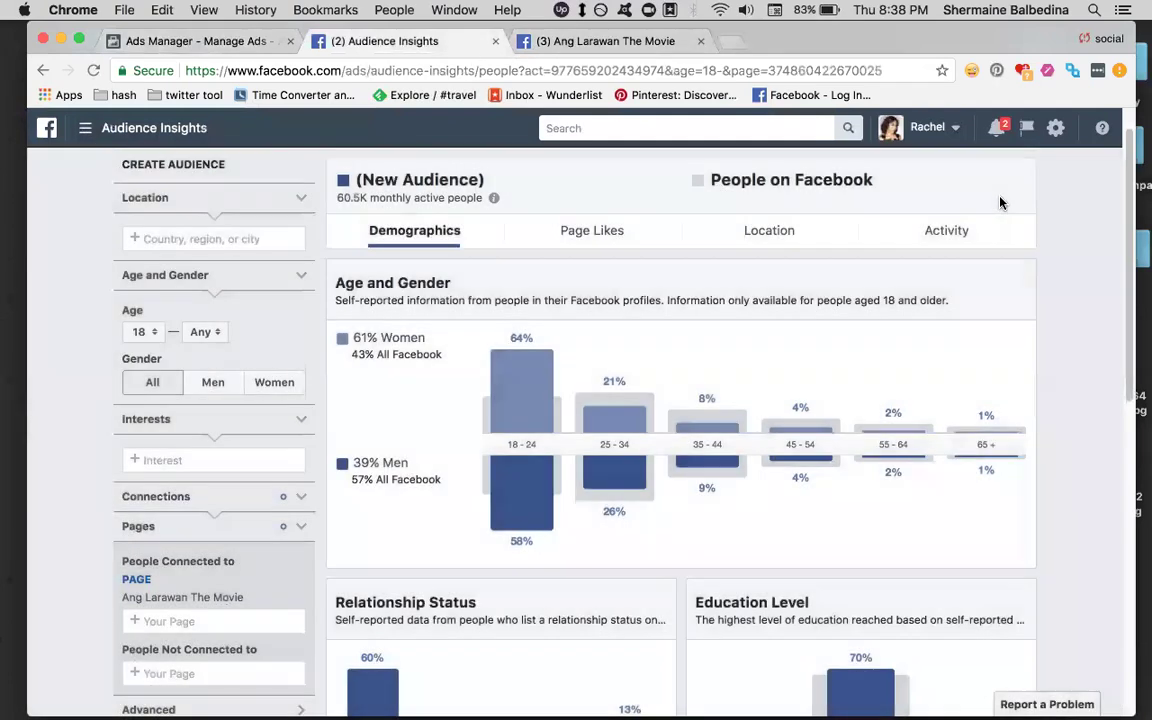
scroll(1000, 203, "down", 1)
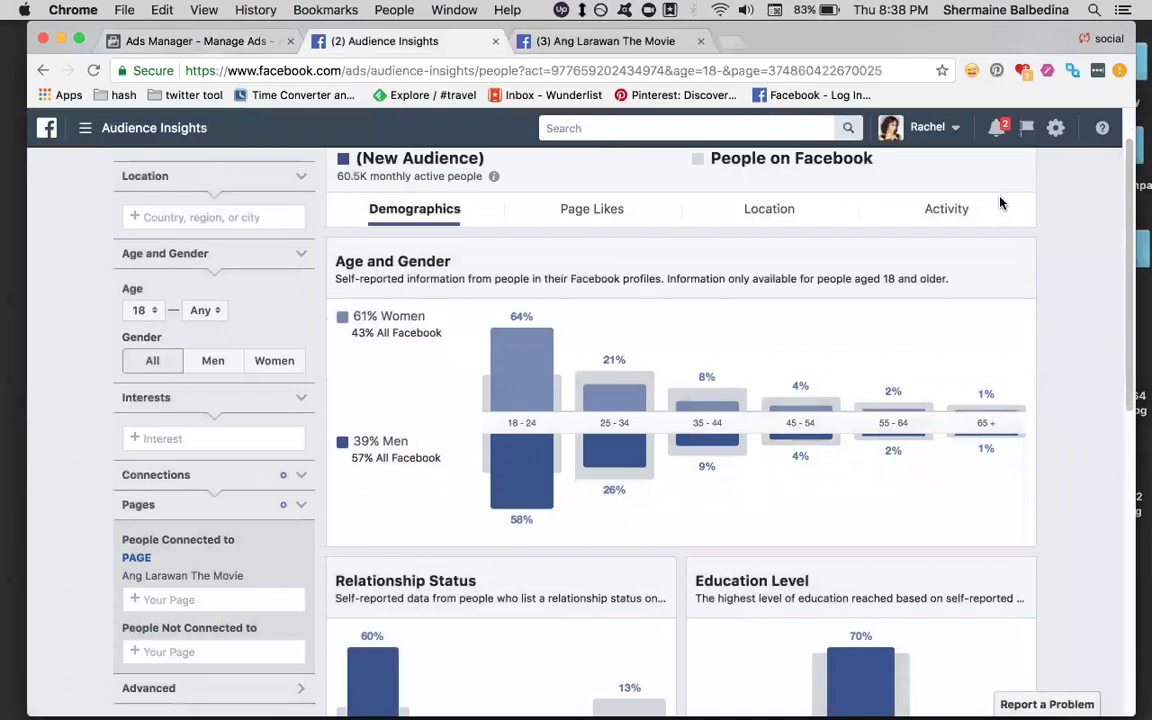
- Return to Ads Manager, open the larawan world interest audience for editing, and examine its targeting, including the description of the Expats (Philippines) behavior
left_click(234, 46)
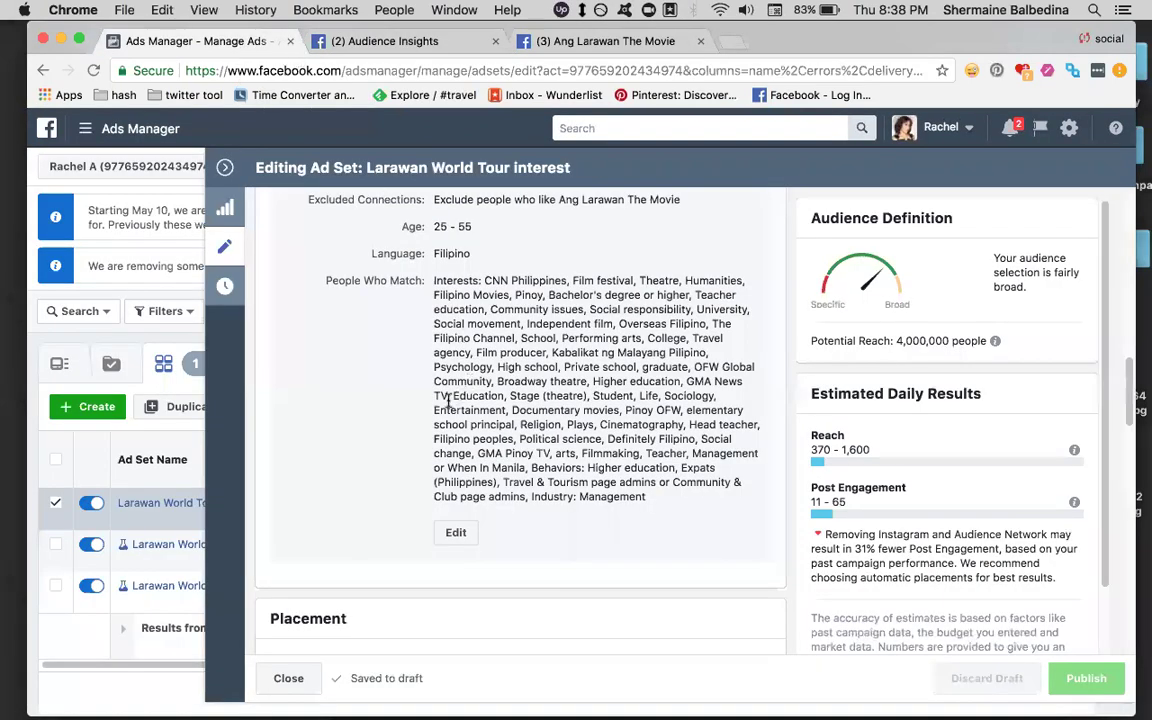
scroll(452, 460, "down", 1)
left_click(456, 516)
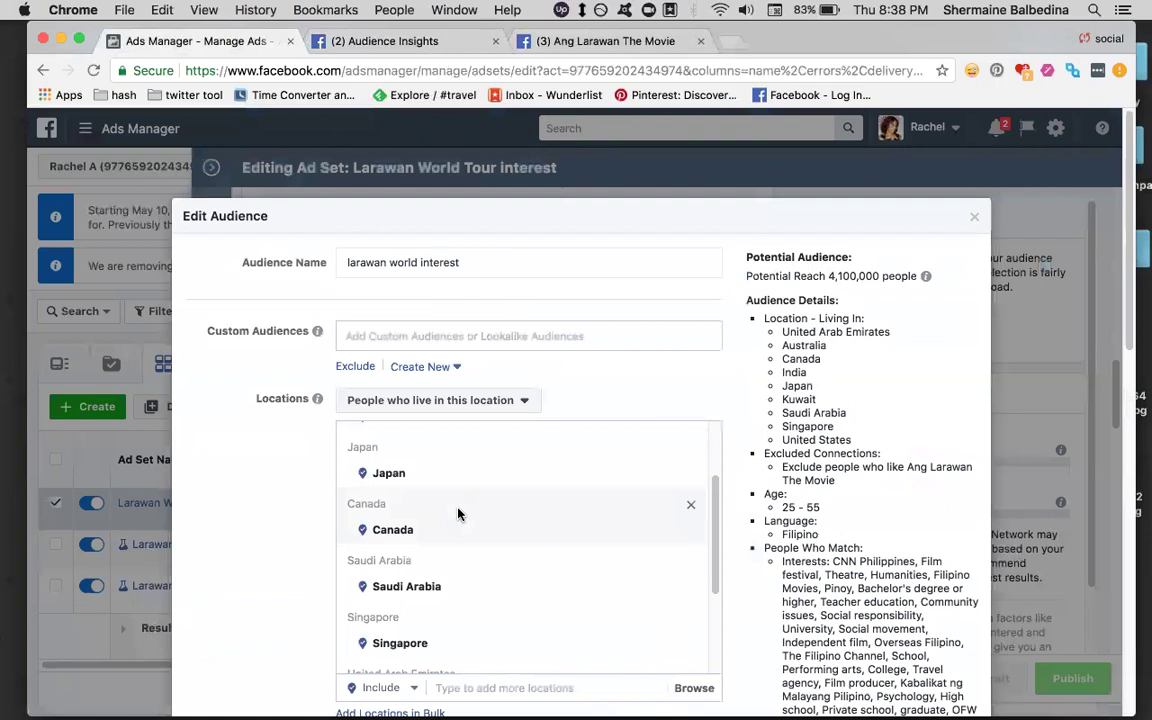
scroll(458, 514, "down", 5)
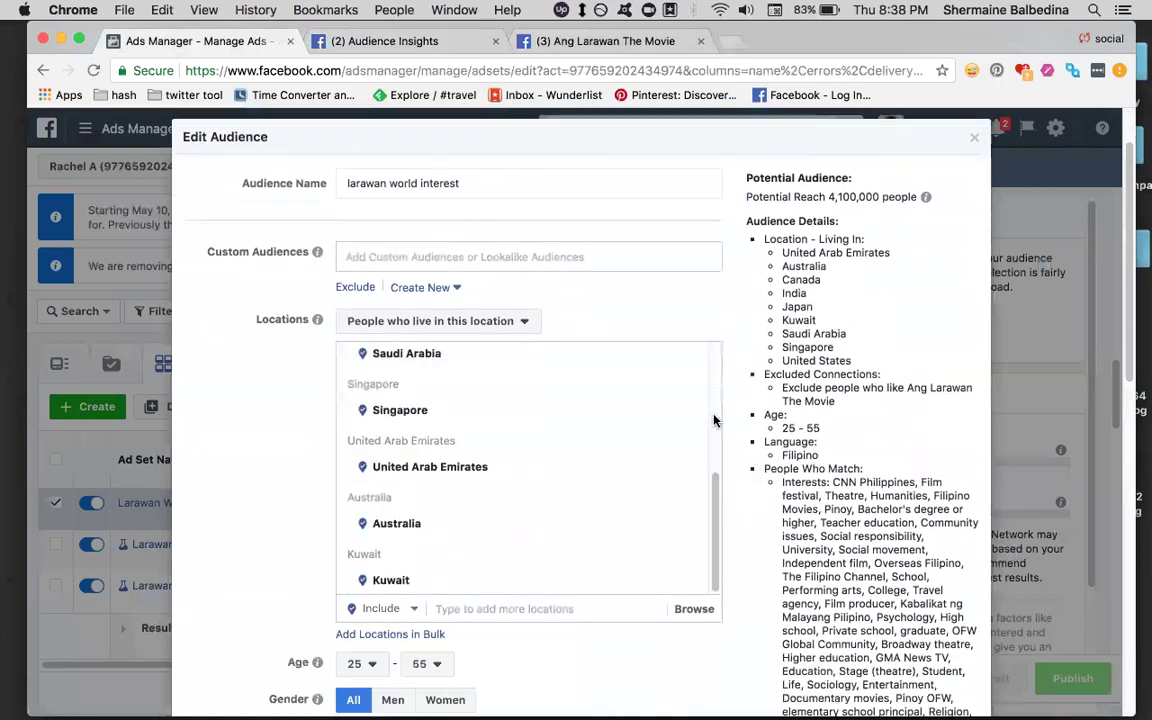
scroll(551, 432, "down", 5)
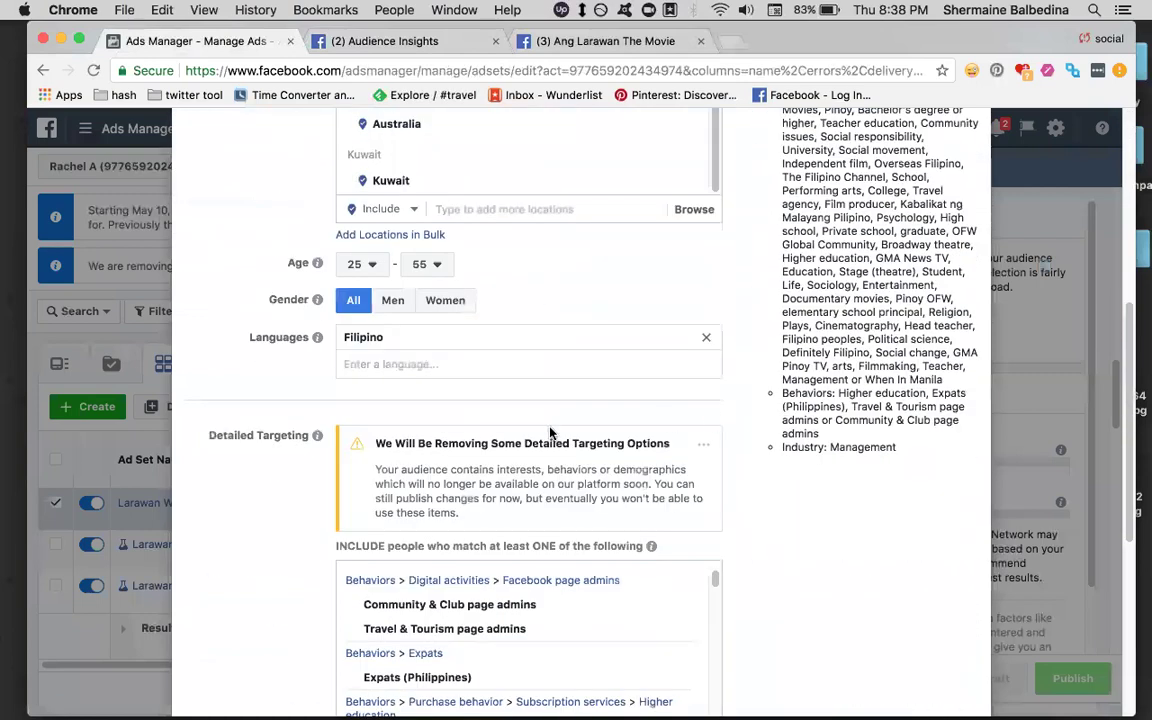
scroll(551, 432, "down", 4)
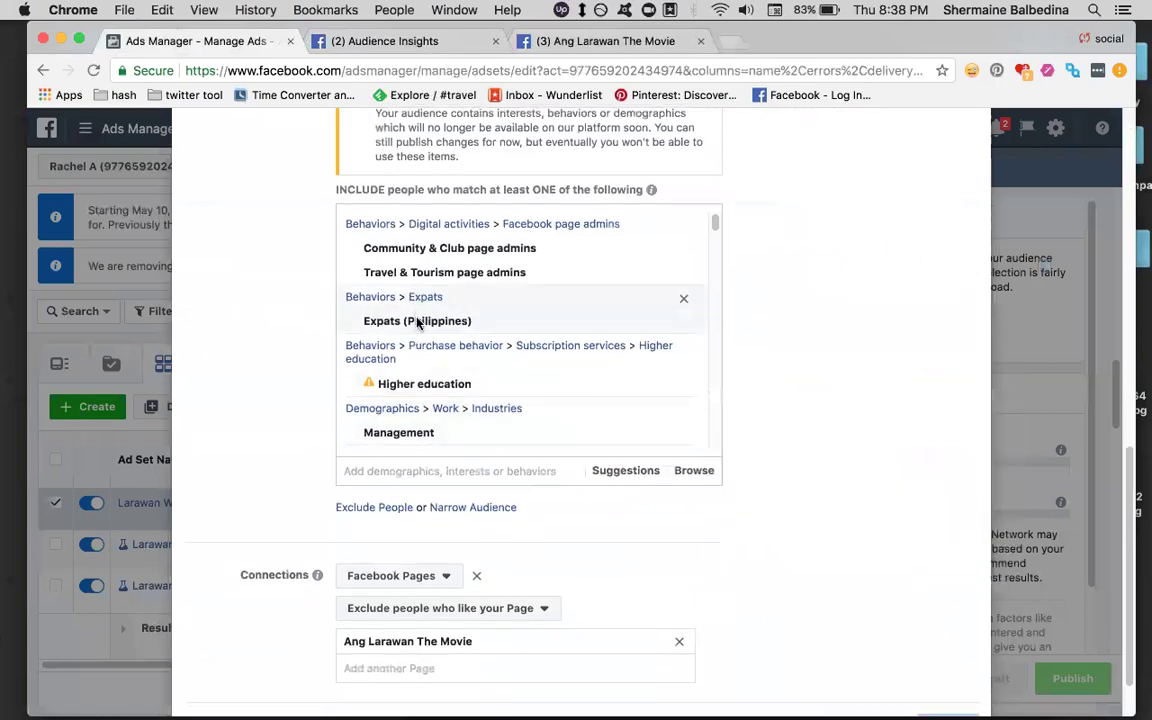
mouse_move(418, 322)
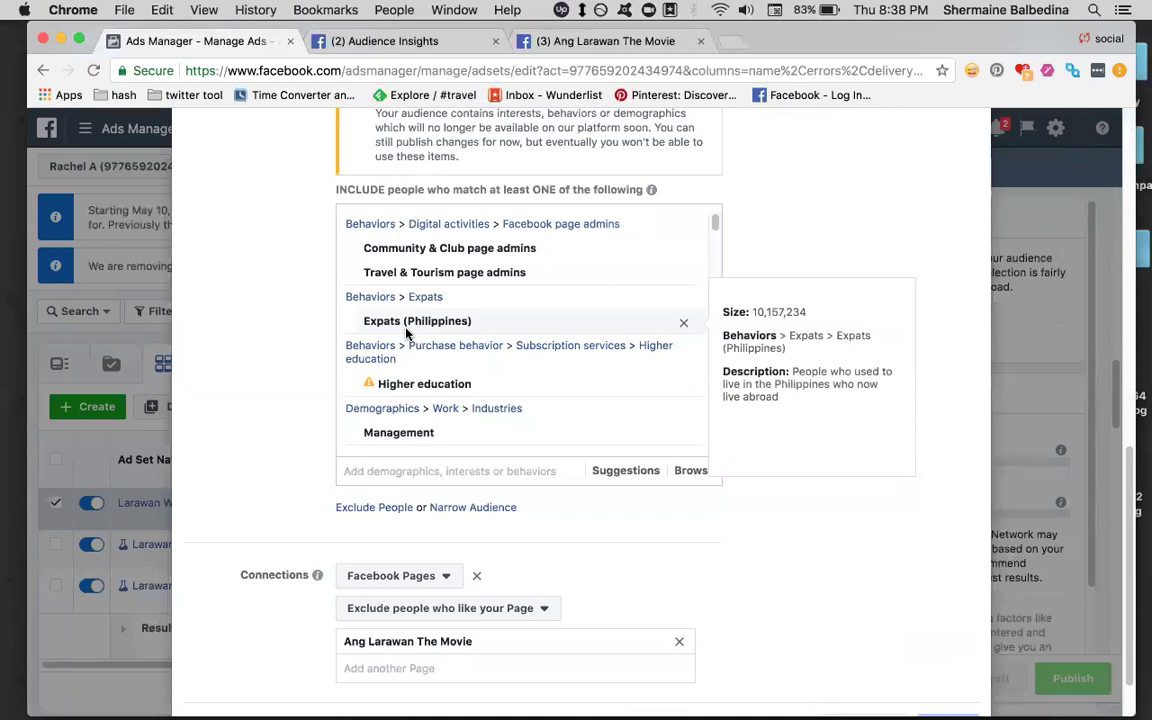
- Recheck the audience's location, age and language settings, and show the browsable categories for its detailed targeting
scroll(406, 333, "up", 5)
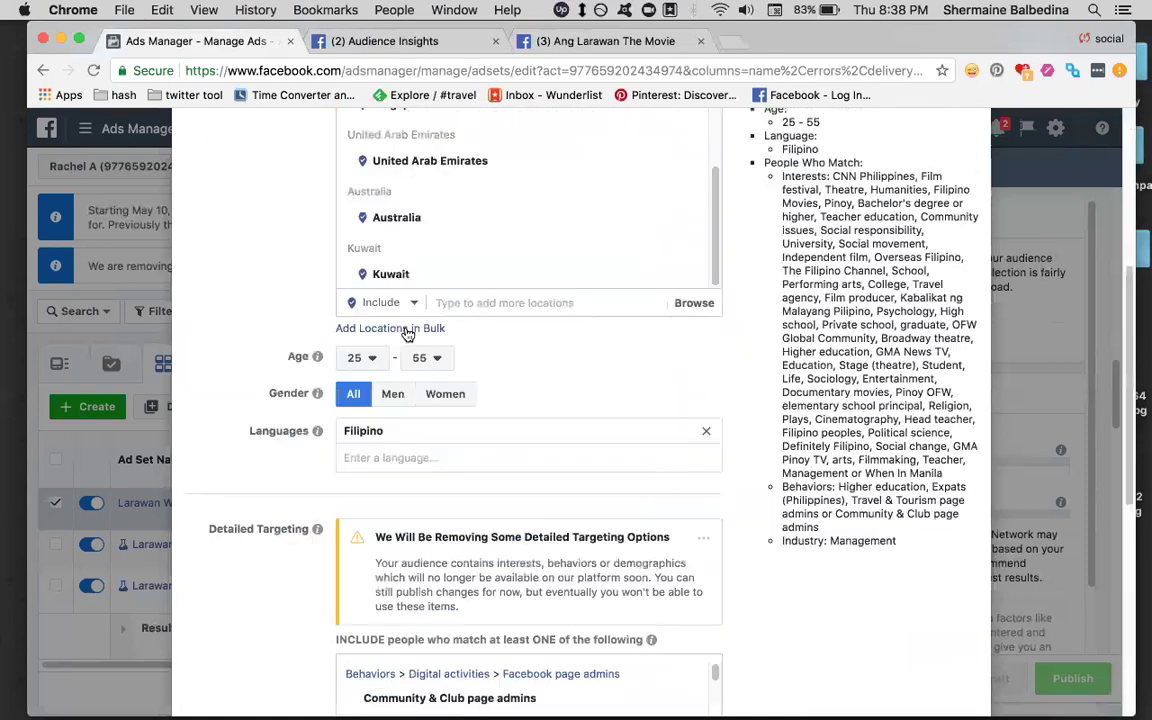
scroll(506, 240, "down", 4)
scroll(506, 240, "down", 1)
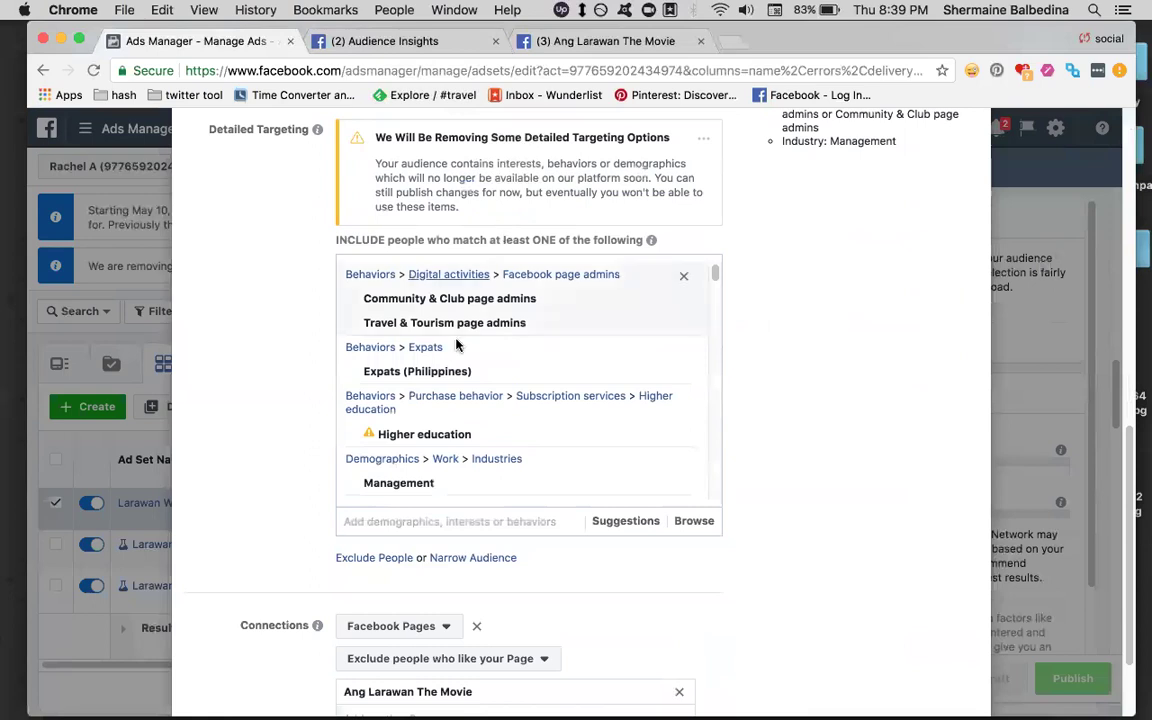
left_click(506, 522)
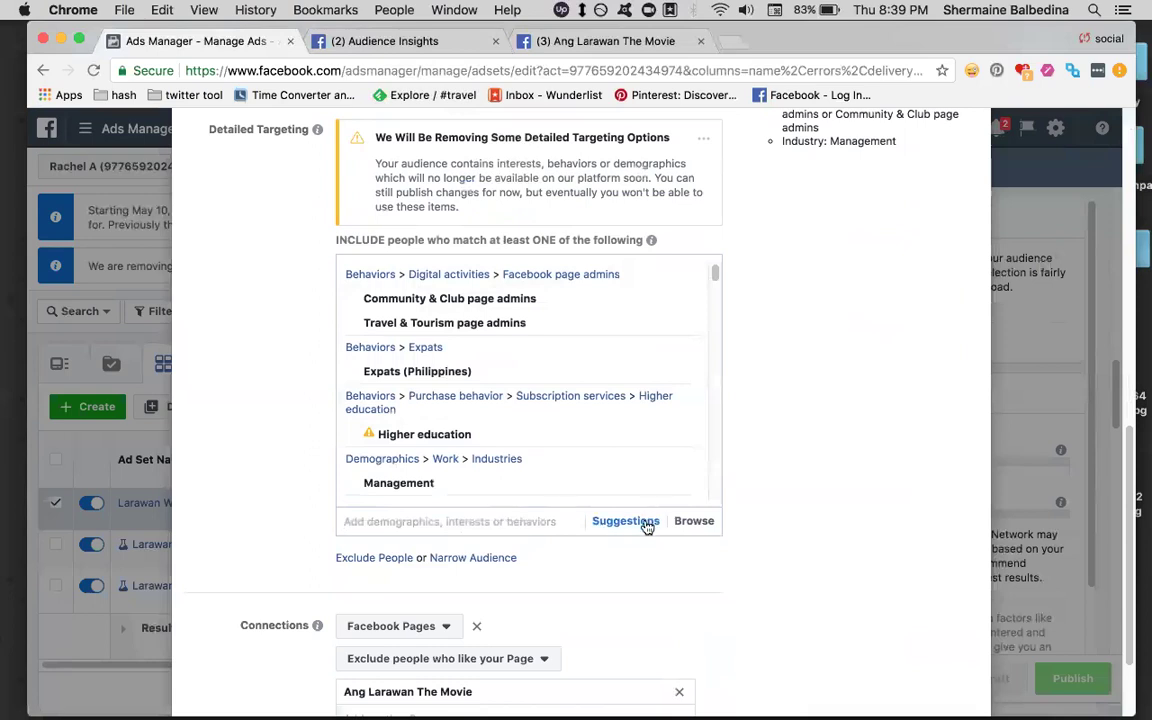
left_click(702, 523)
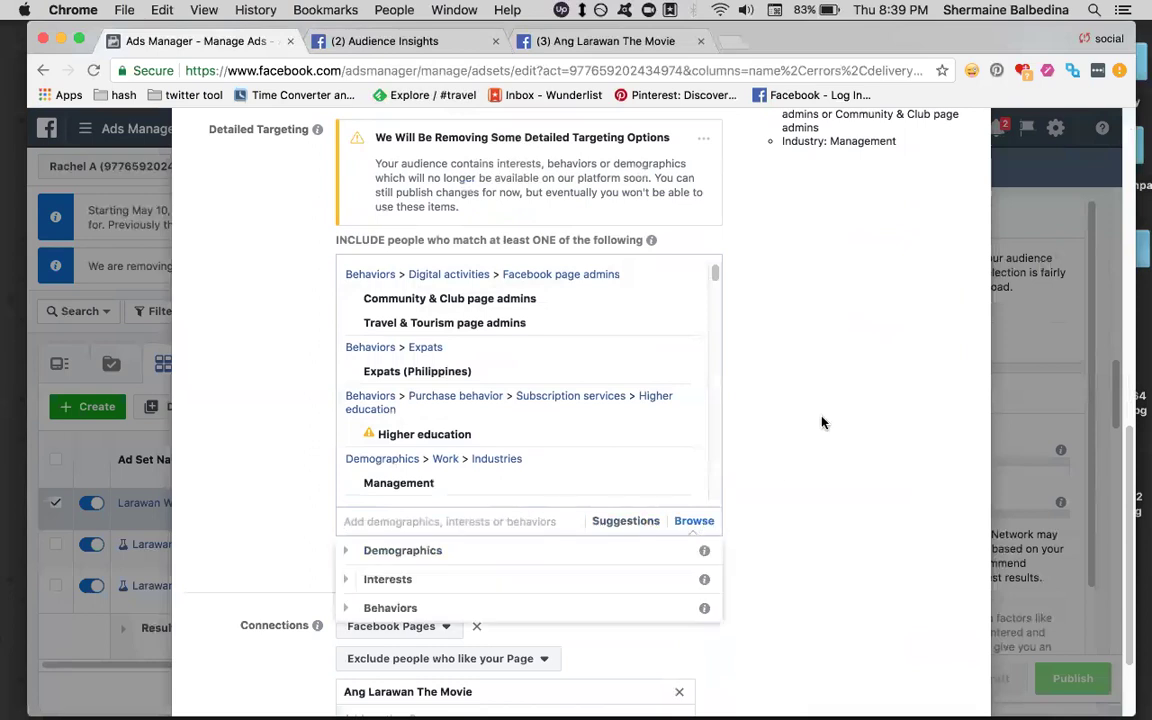
scroll(823, 419, "down", 2)
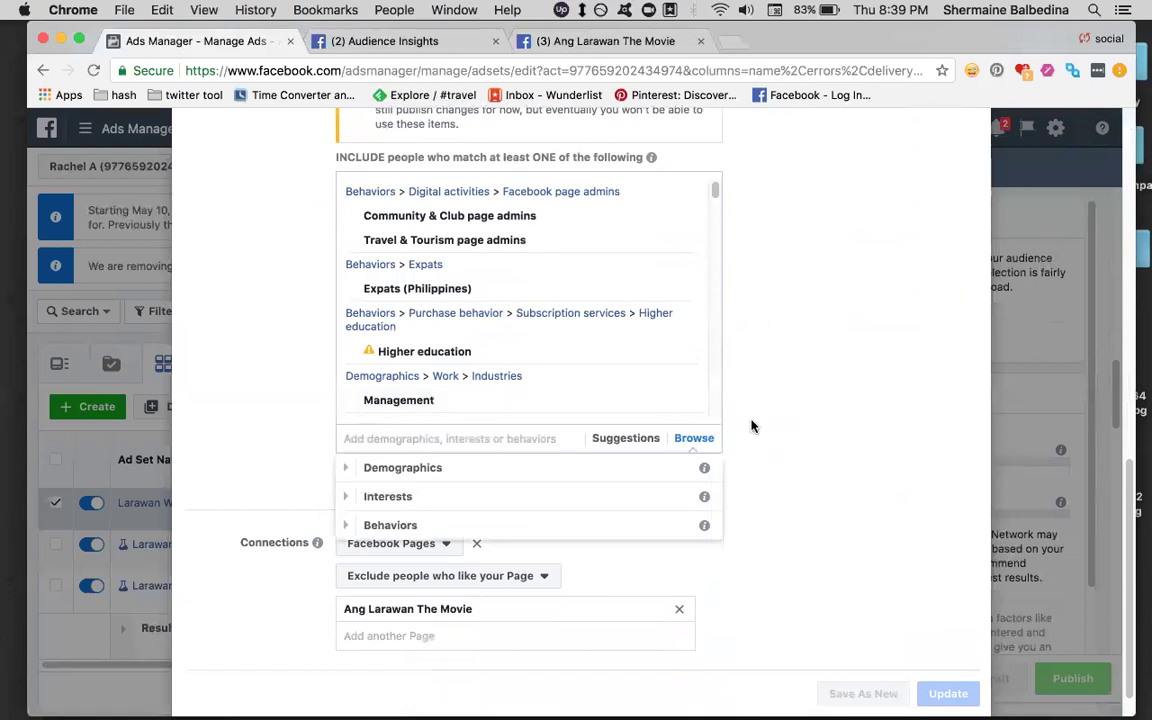
- Go back to Audience Insights and add the country Philippines as the location of the page-connected audience
left_click(353, 44)
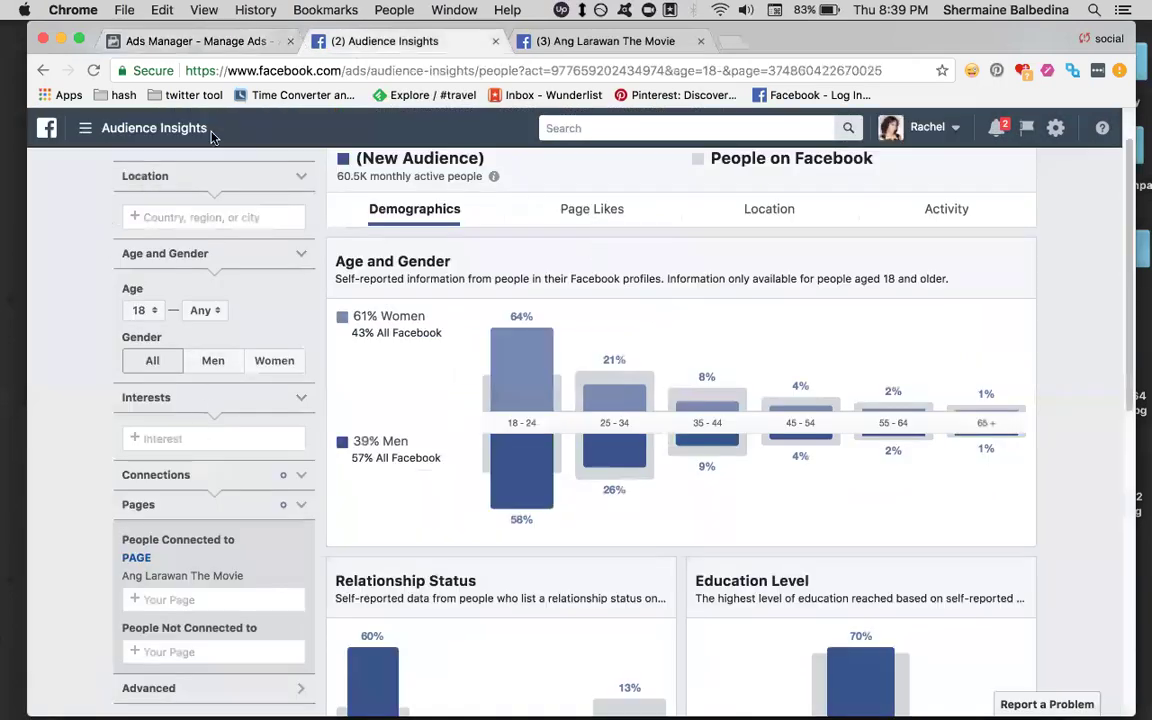
scroll(262, 378, "up", 1)
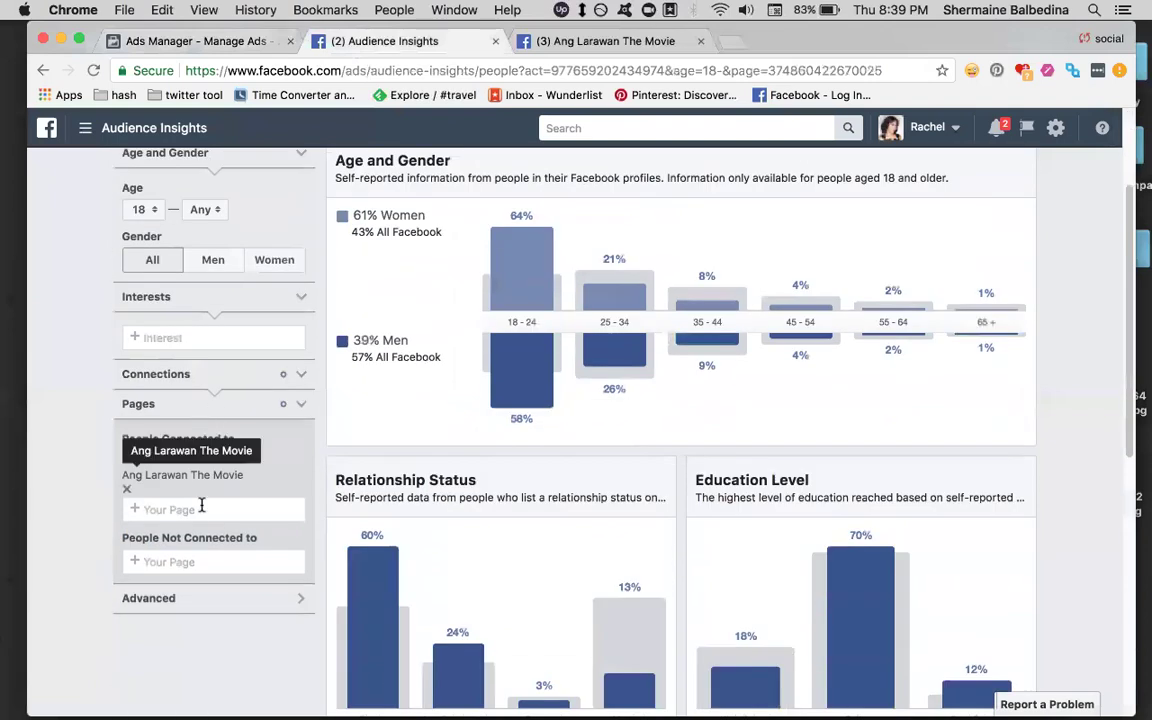
scroll(280, 292, "up", 3)
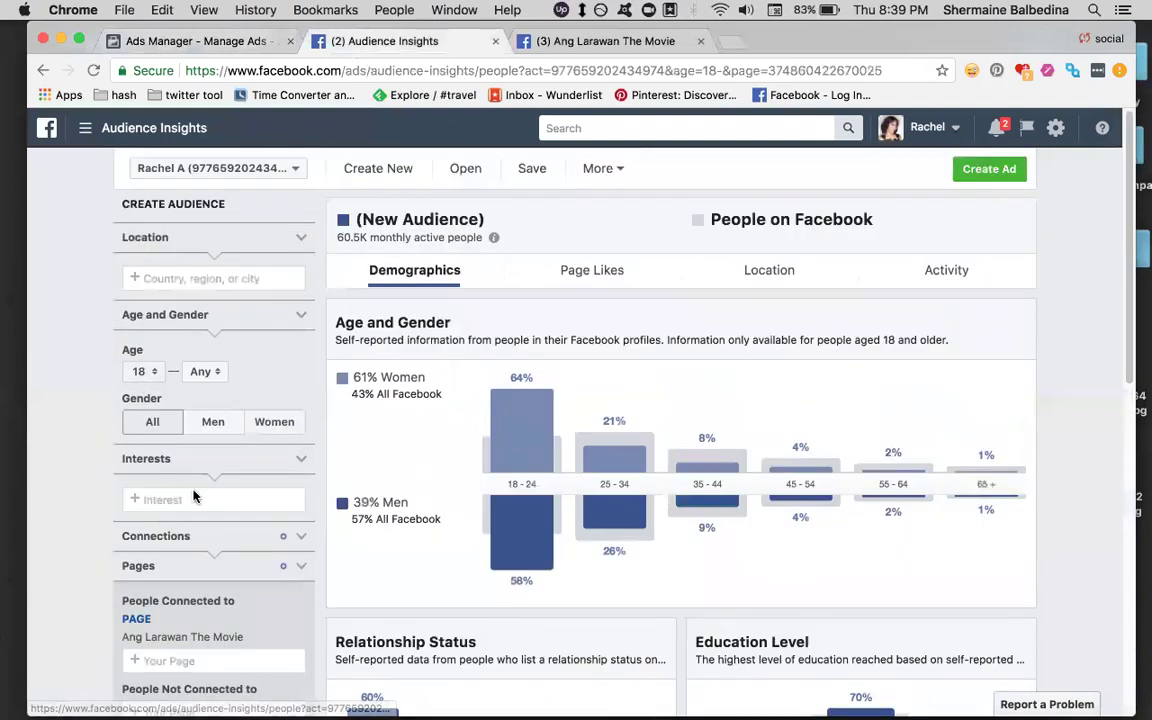
scroll(378, 378, "down", 3)
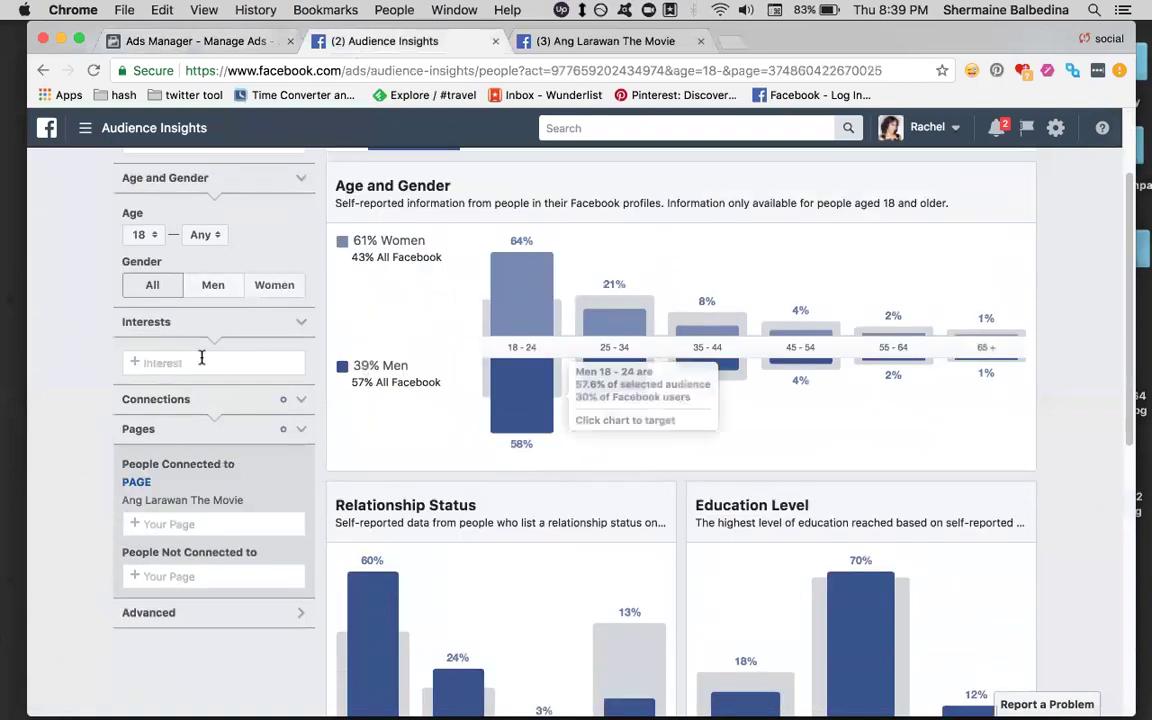
scroll(198, 350, "up", 3)
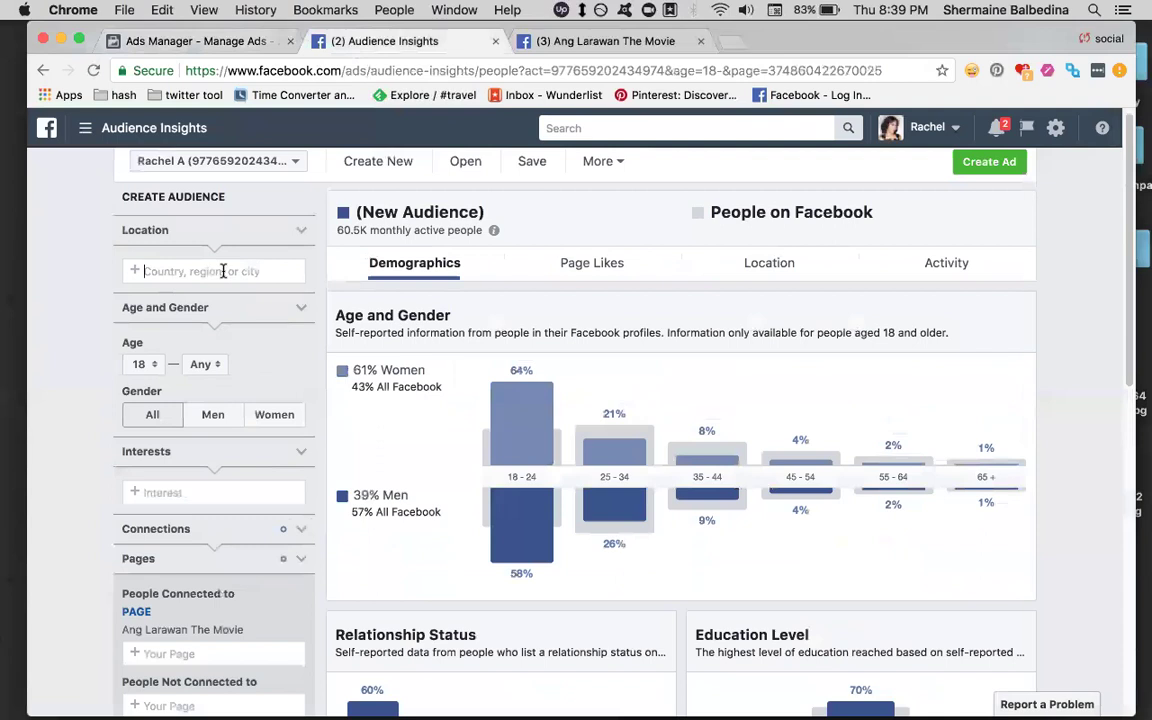
type("philipp")
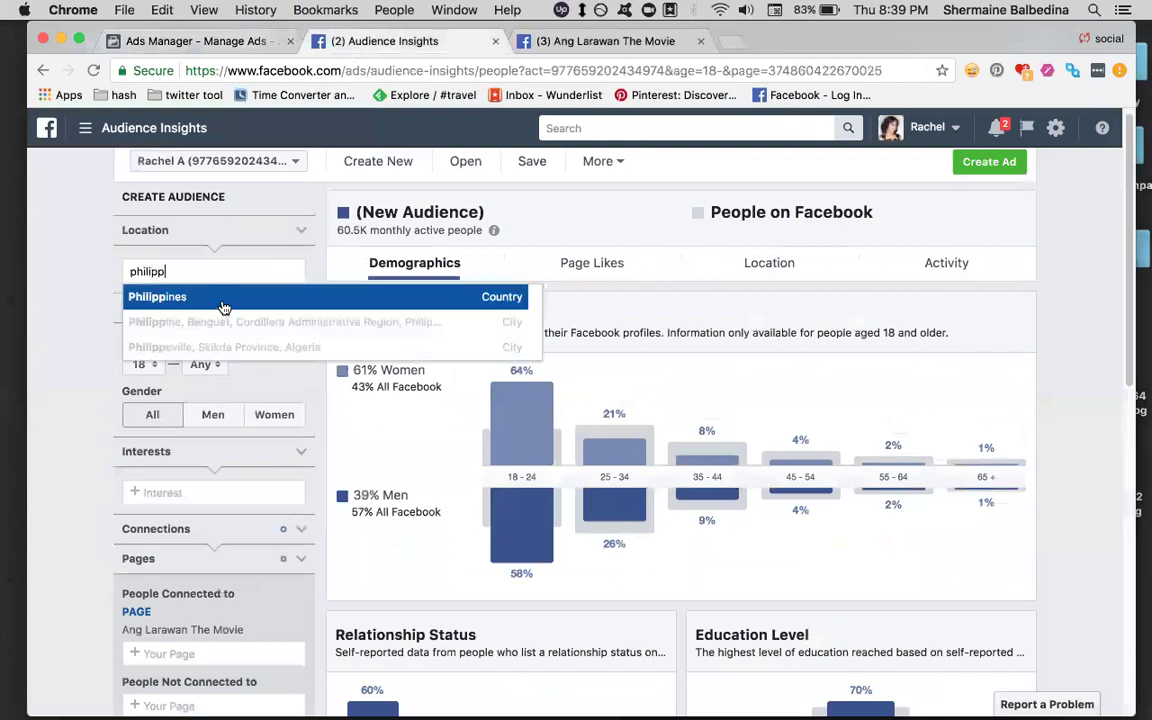
left_click(222, 300)
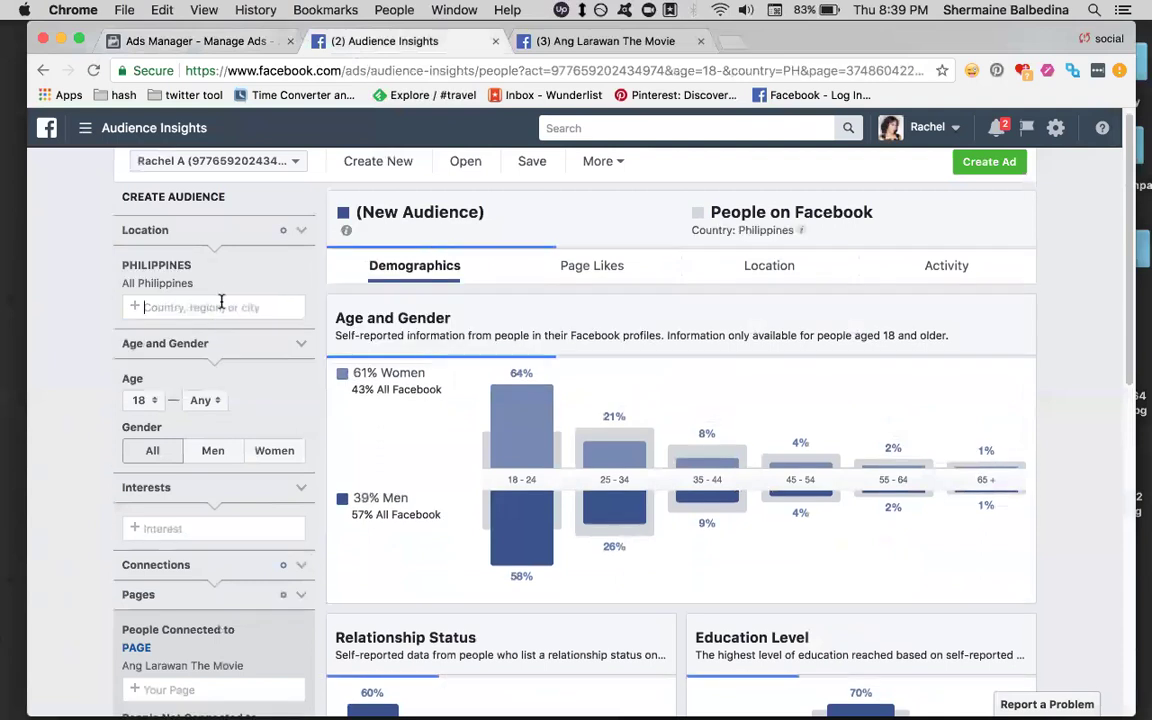
- Examine the Philippine audience's demographics, and review the top categories of pages it likes
scroll(222, 302, "down", 6)
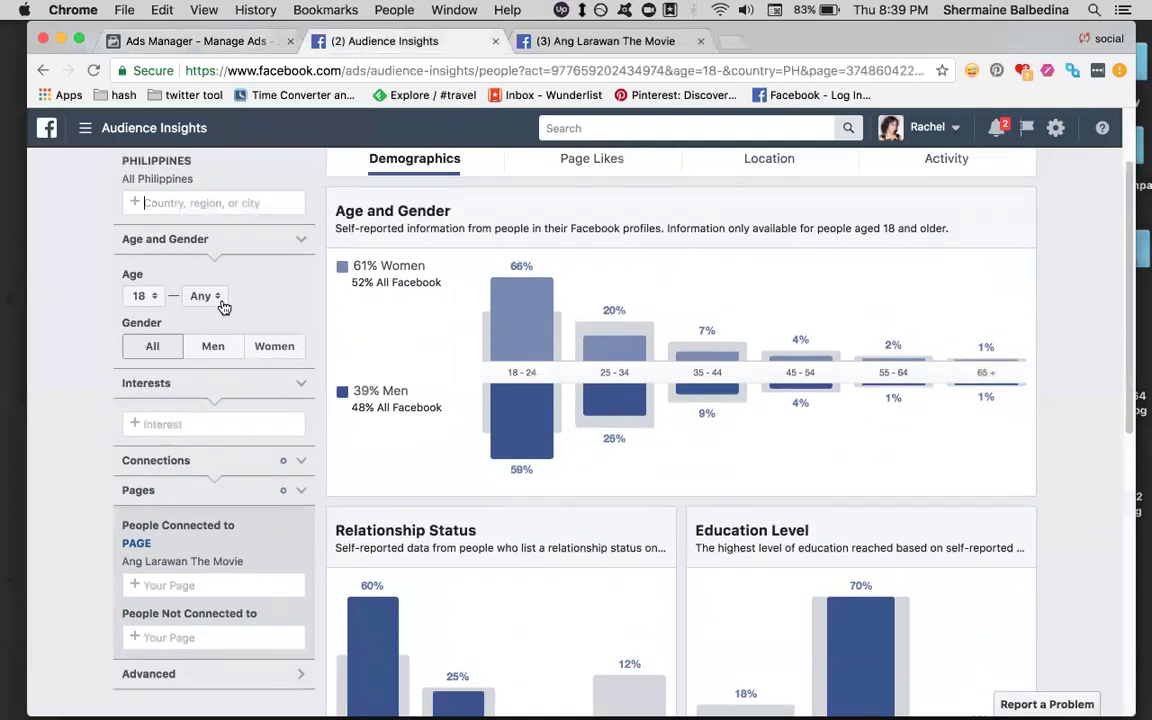
scroll(222, 307, "up", 6)
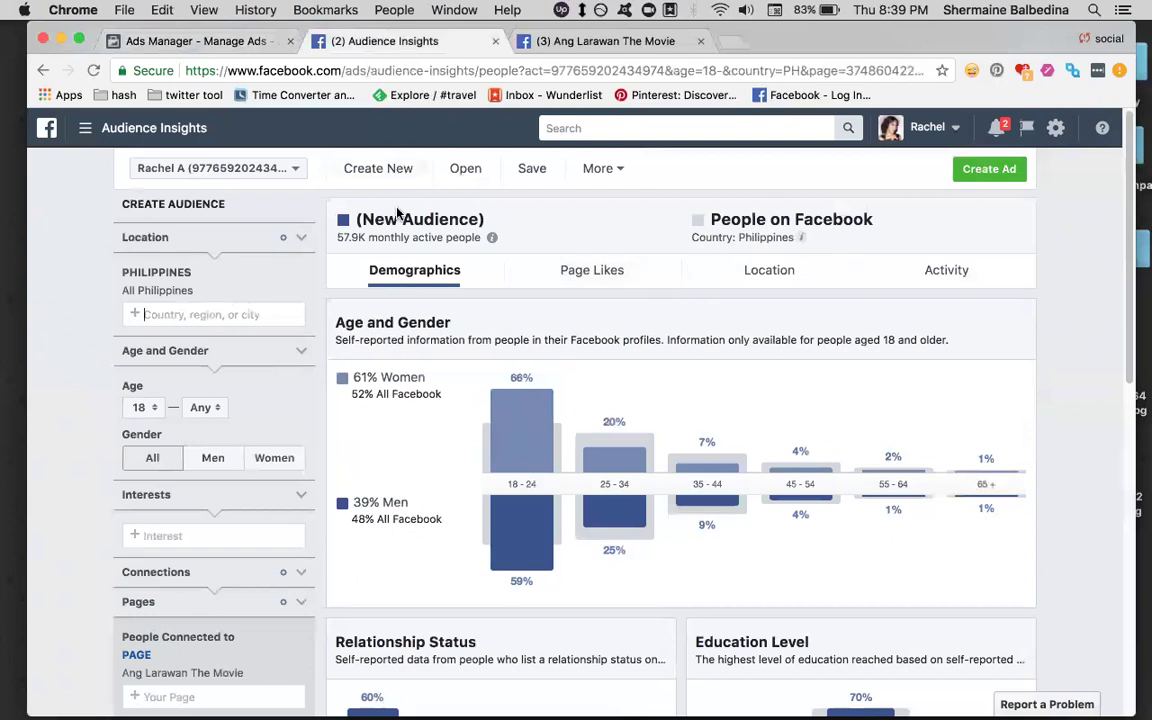
left_click(601, 268)
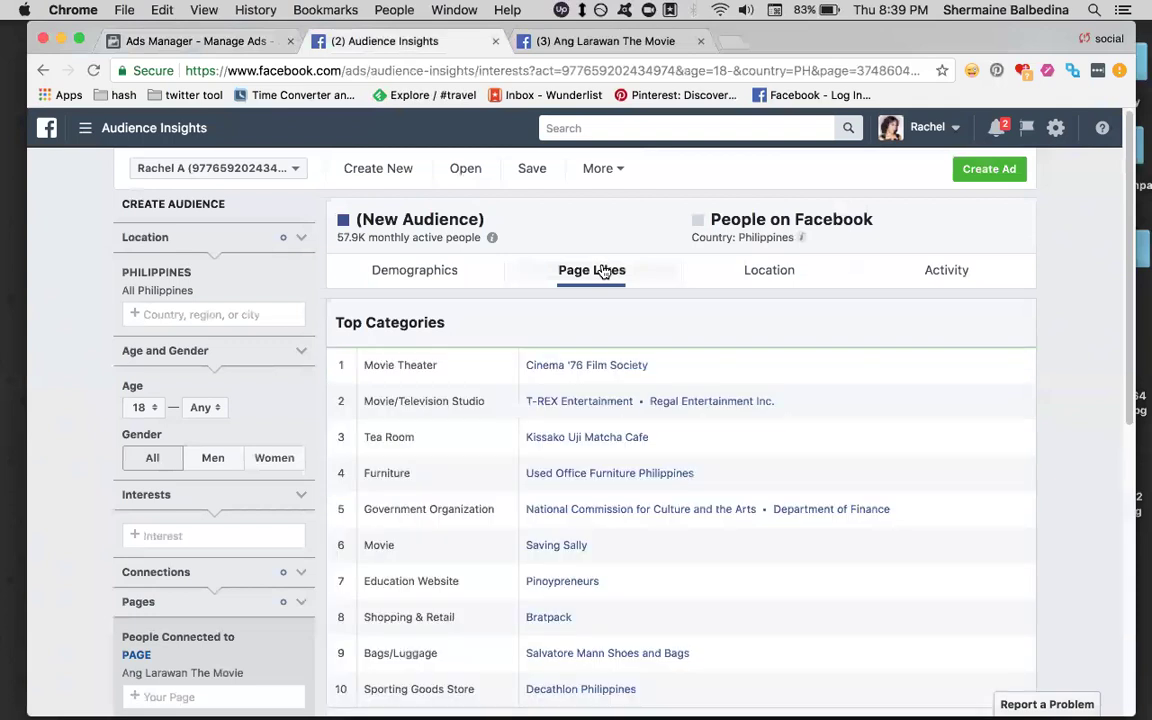
scroll(603, 271, "down", 1)
scroll(600, 271, "down", 3)
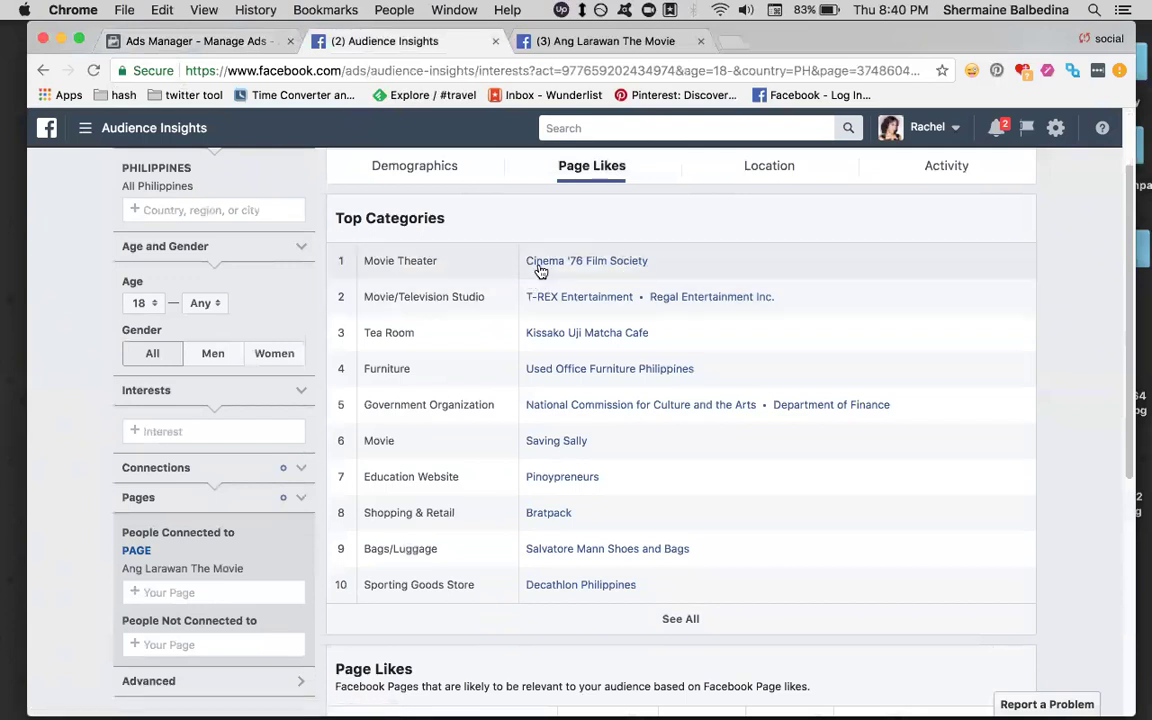
- Compare the detailed targeting of the larawan world interest audience in Ads Manager with the Philippine audience's top page categories in Audience Insights
left_click(150, 50)
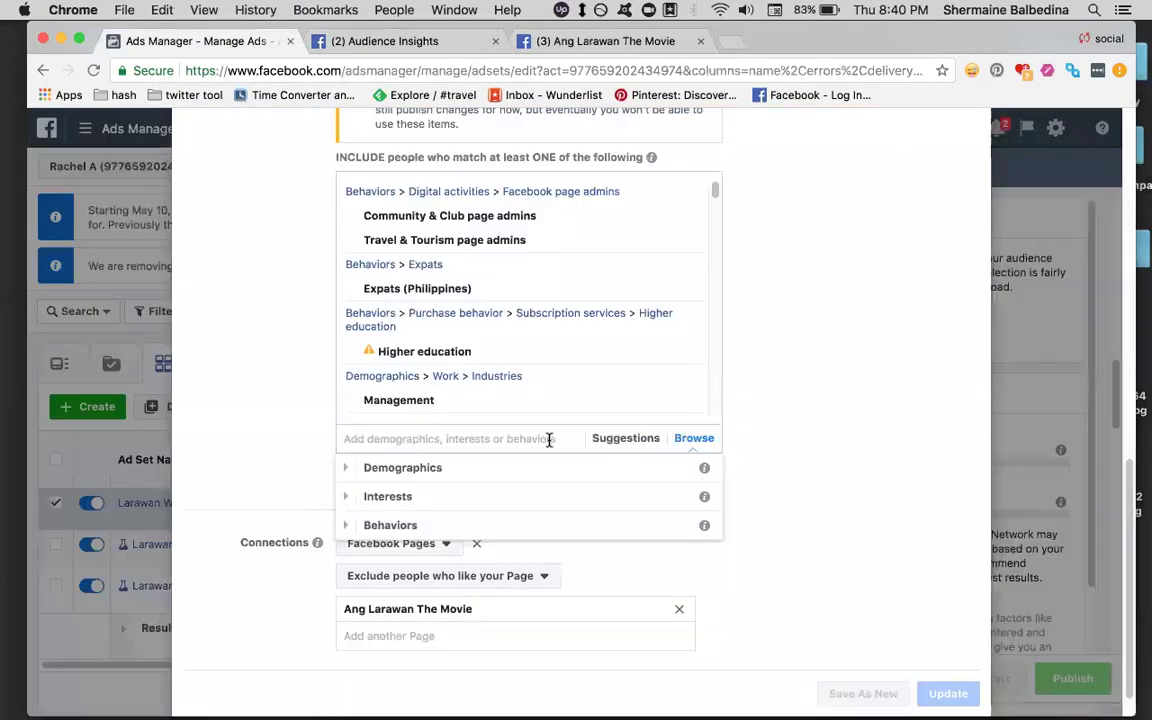
scroll(553, 330, "up", 1)
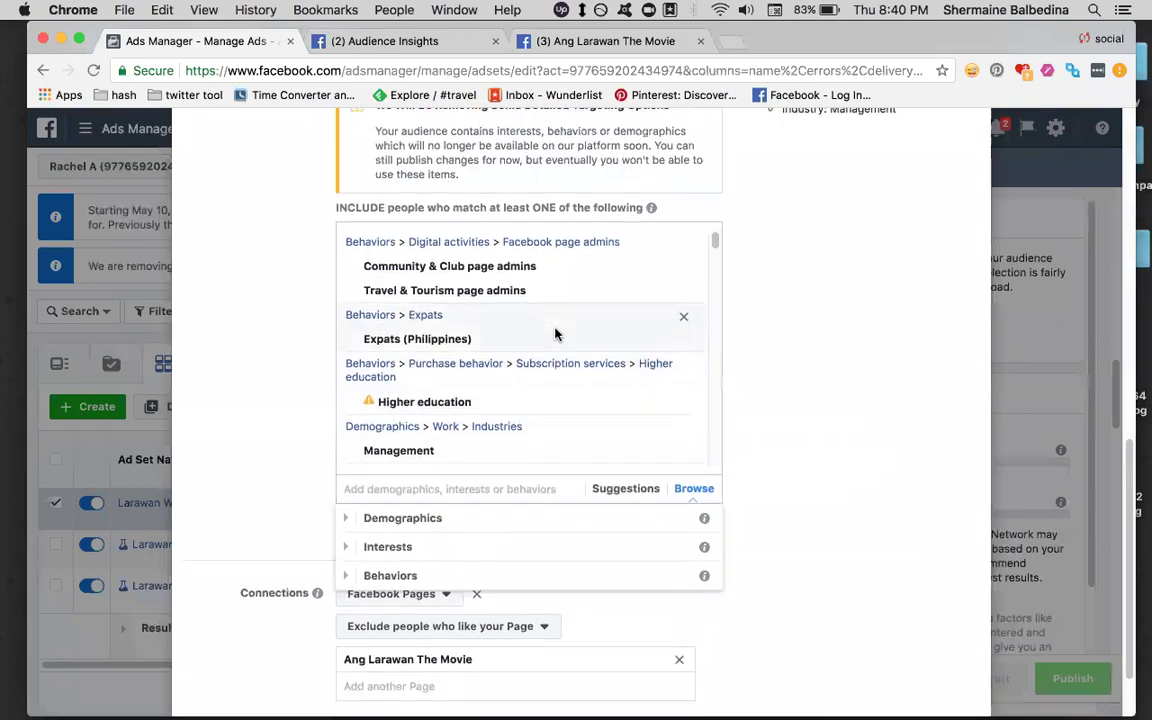
left_click_drag(714, 213, 707, 412)
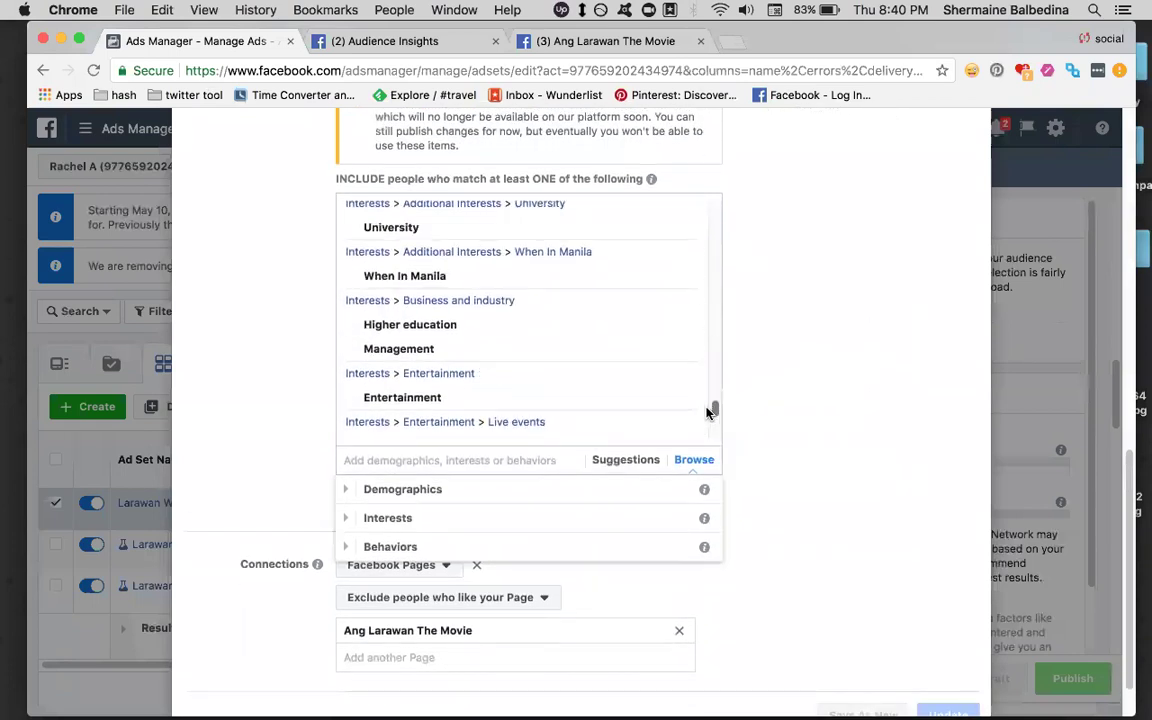
left_click(360, 40)
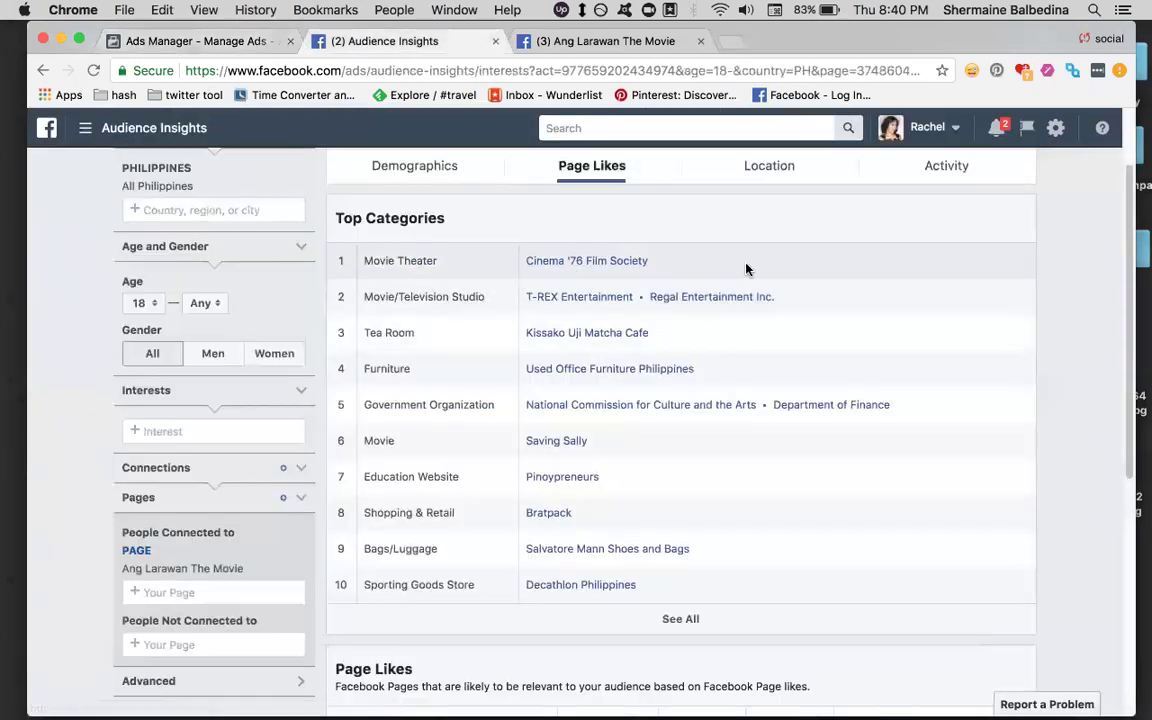
left_click(150, 43)
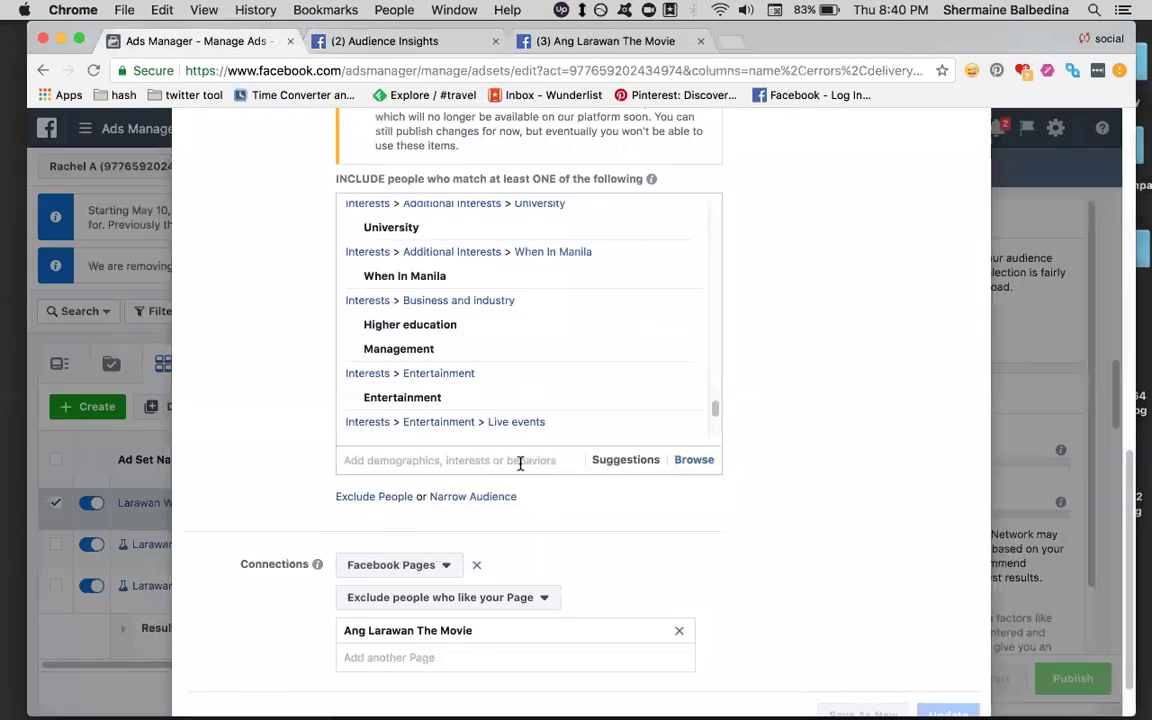
left_click(378, 44)
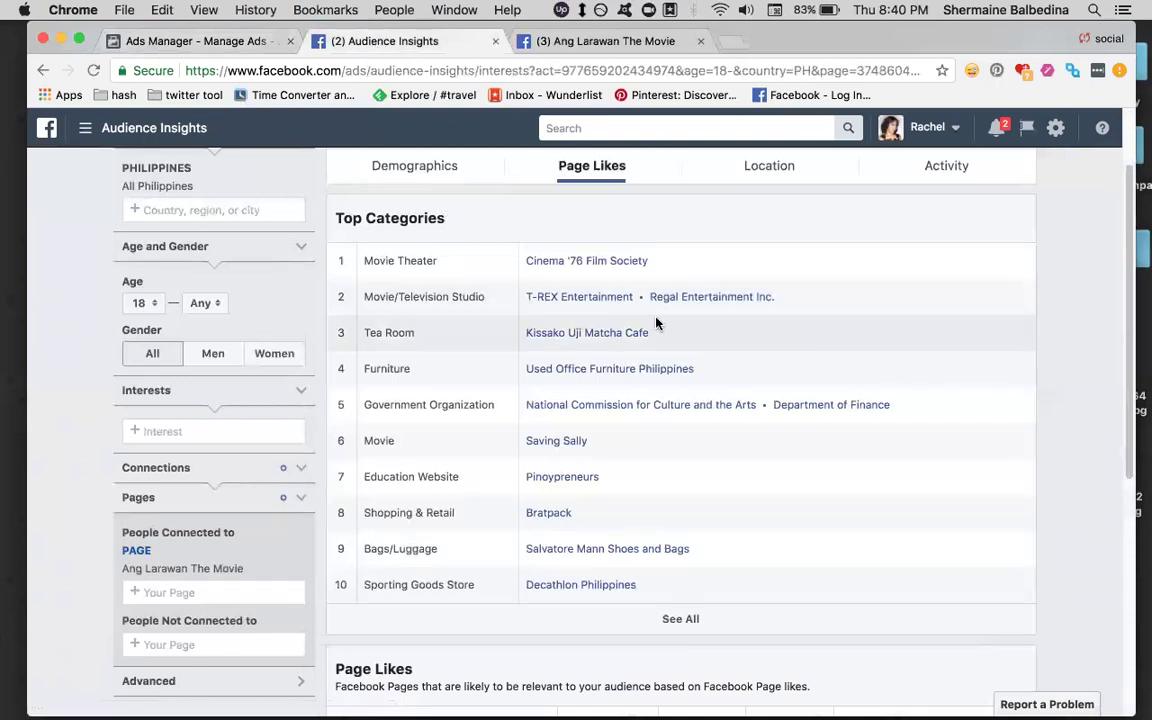
- Return to Ads Manager and examine the included behaviors, demographics and additional interests of the larawan world interest audience from the start of its list
left_click(138, 41)
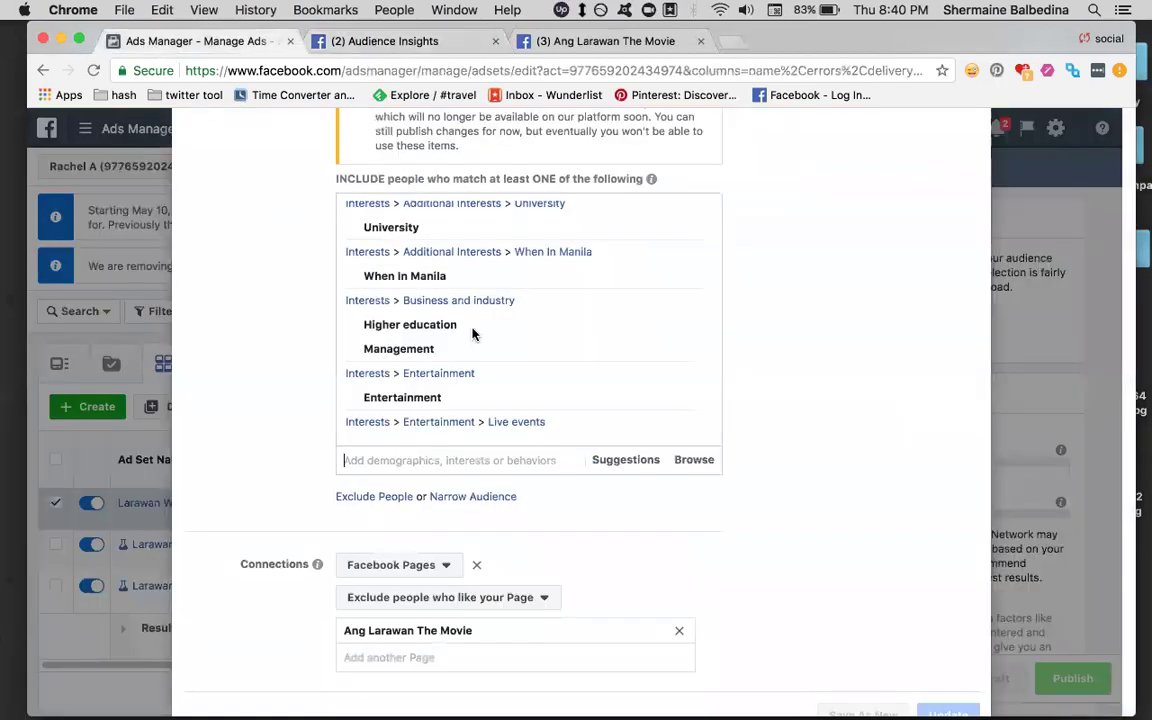
scroll(553, 340, "up", 15)
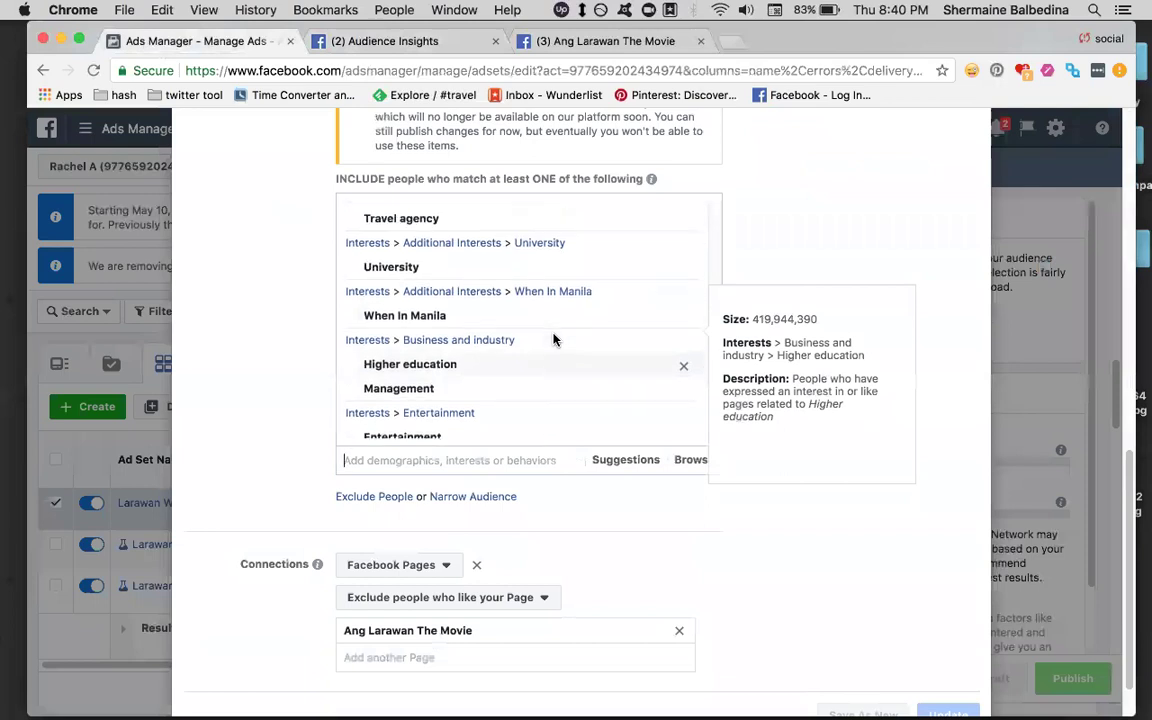
scroll(555, 340, "up", 10)
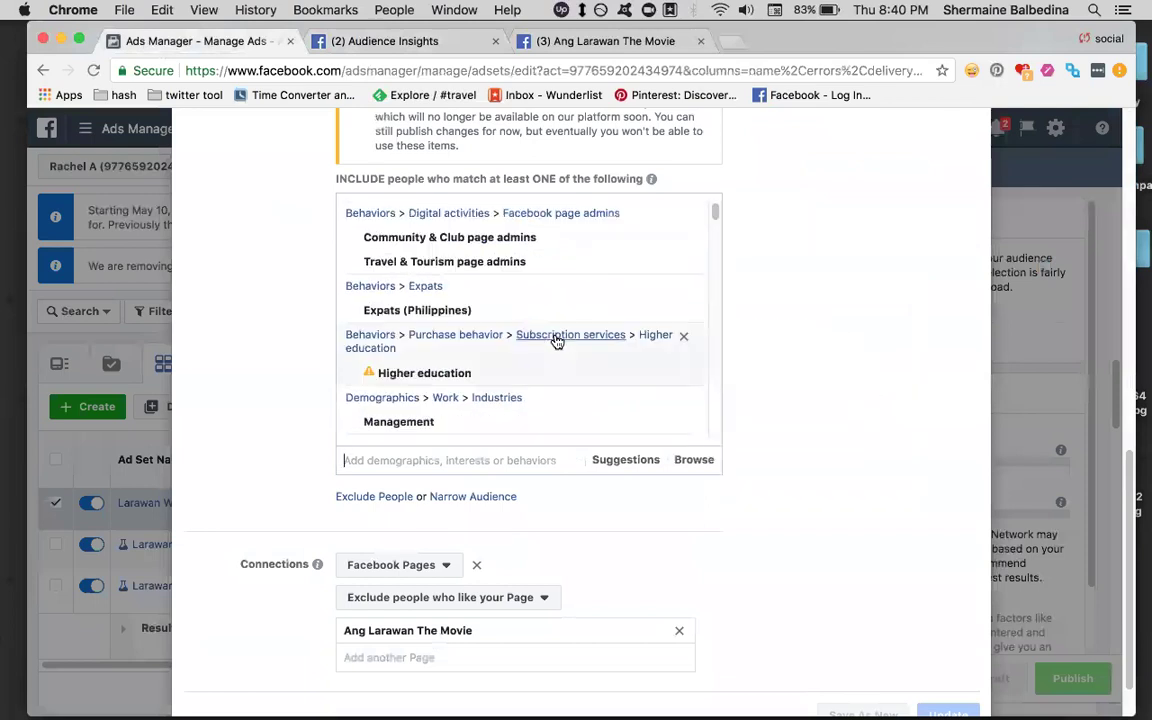
scroll(579, 316, "down", 3)
scroll(579, 318, "down", 1)
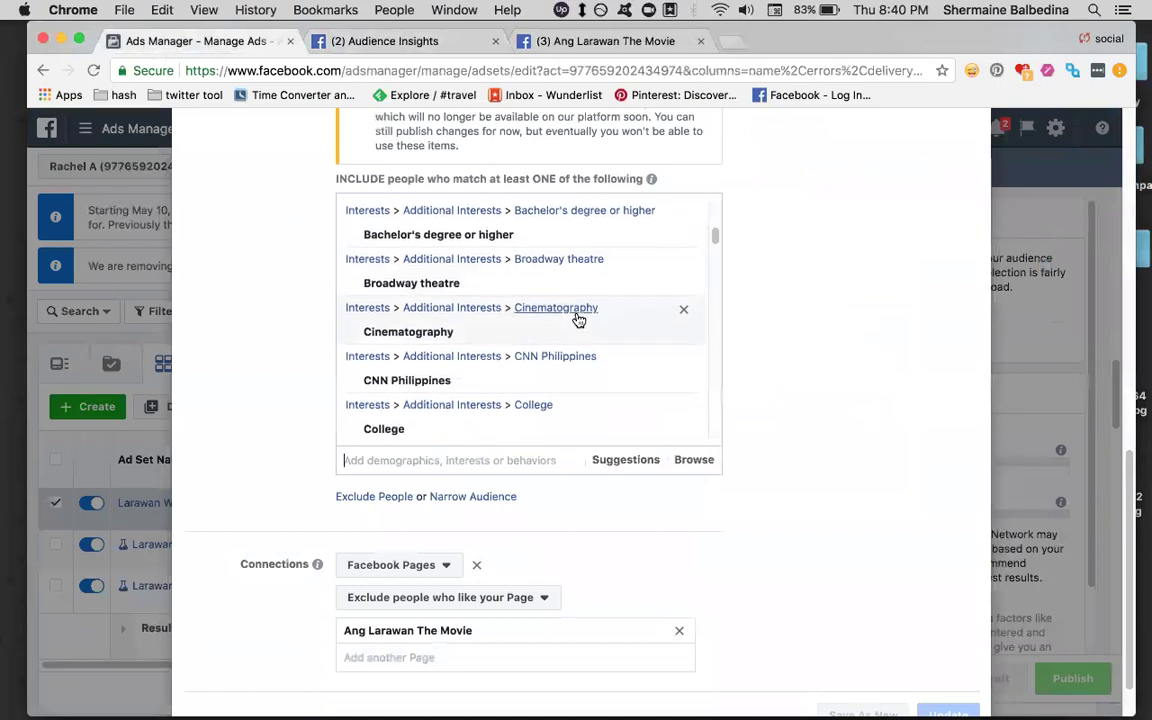
scroll(586, 319, "down", 3)
scroll(586, 318, "down", 5)
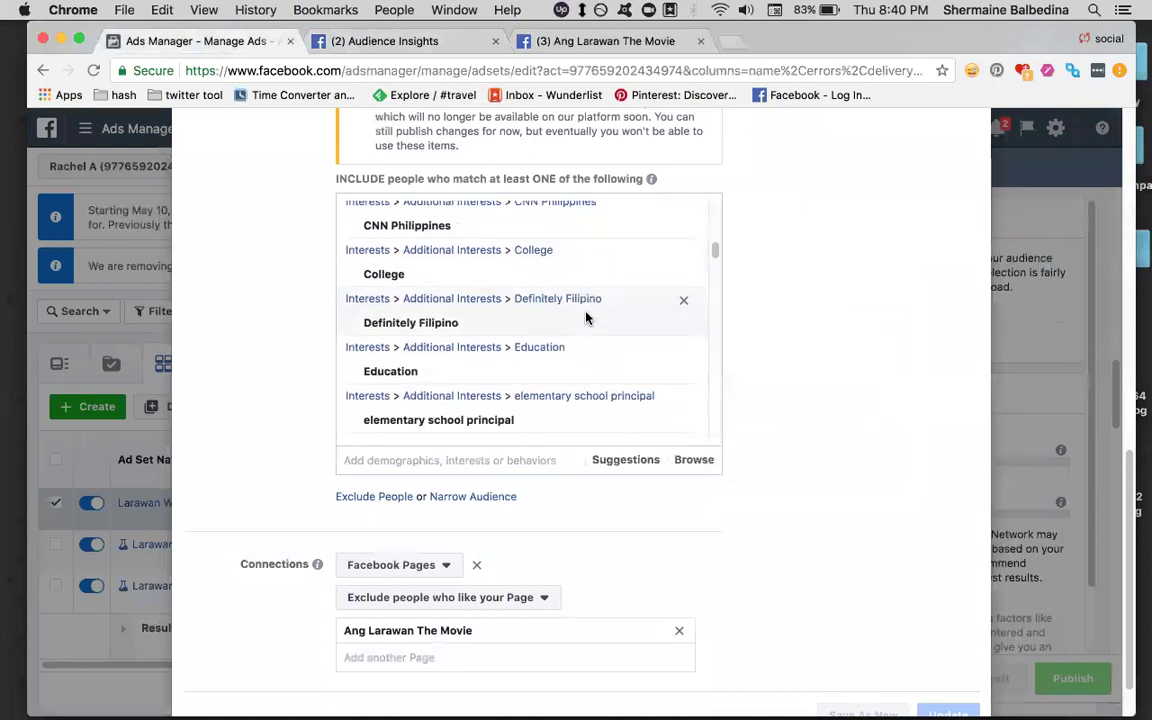
scroll(526, 335, "down", 8)
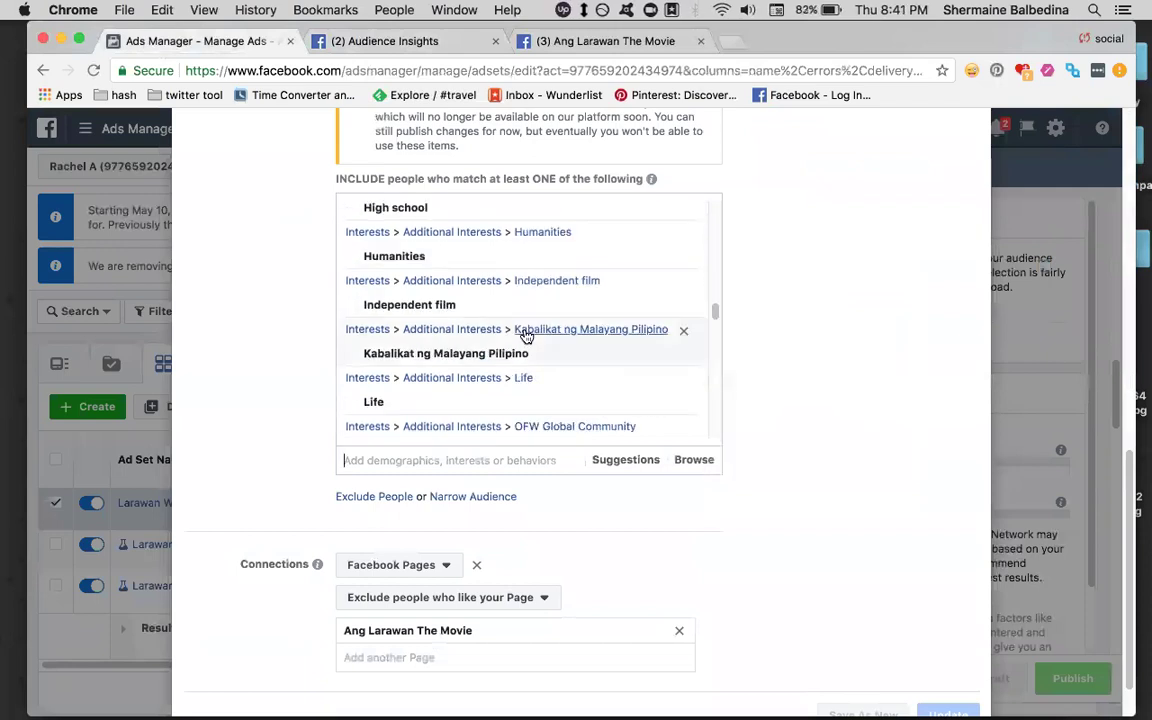
scroll(585, 262, "down", 3)
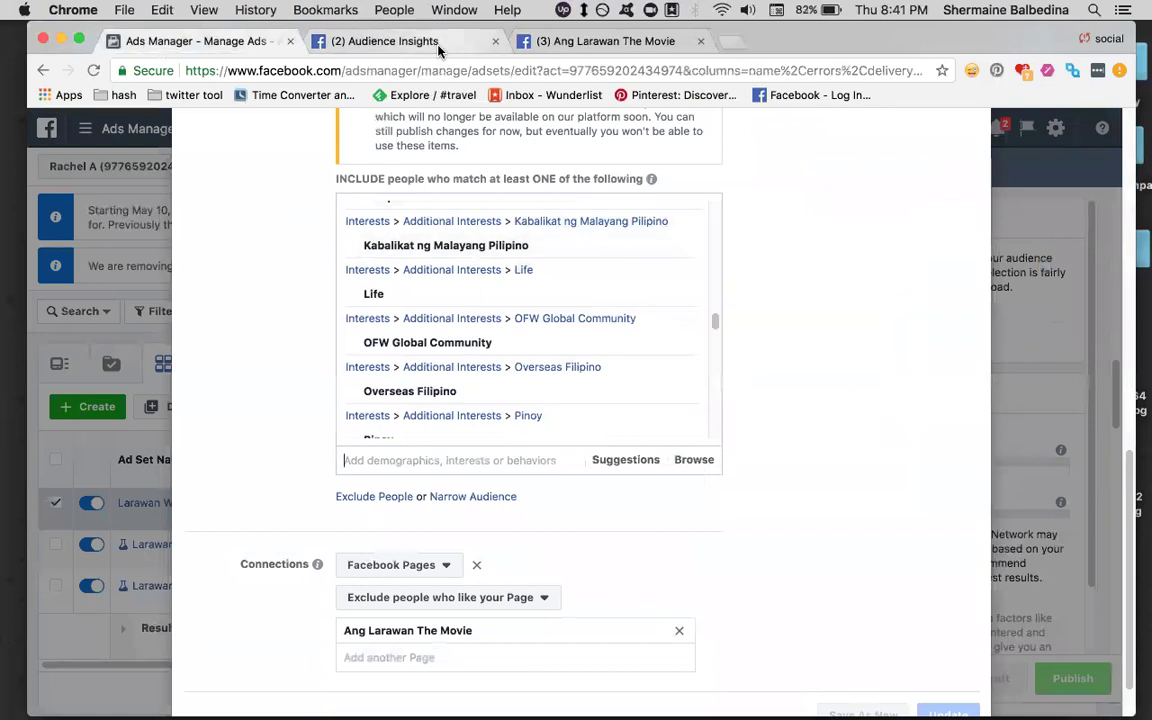
- Recheck the top categories in Audience Insights against the ad set's interests, expand the full category list, and review the pages ranked by relevance
left_click(393, 40)
scroll(822, 393, "down", 1)
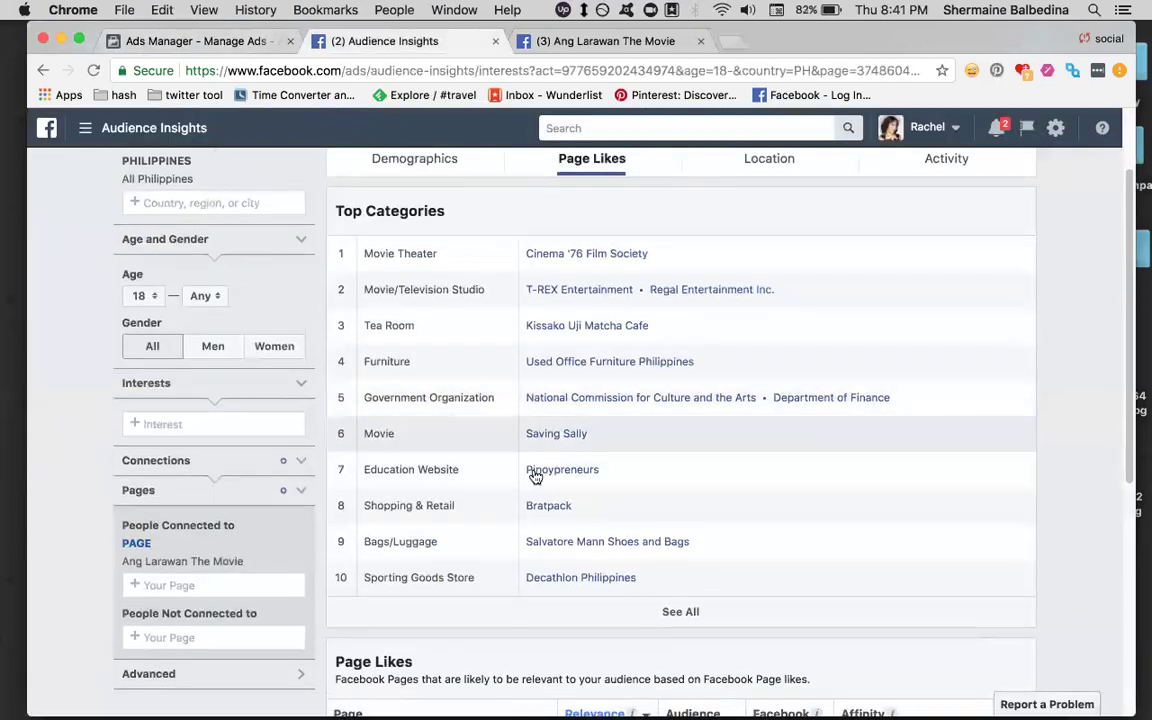
left_click(163, 47)
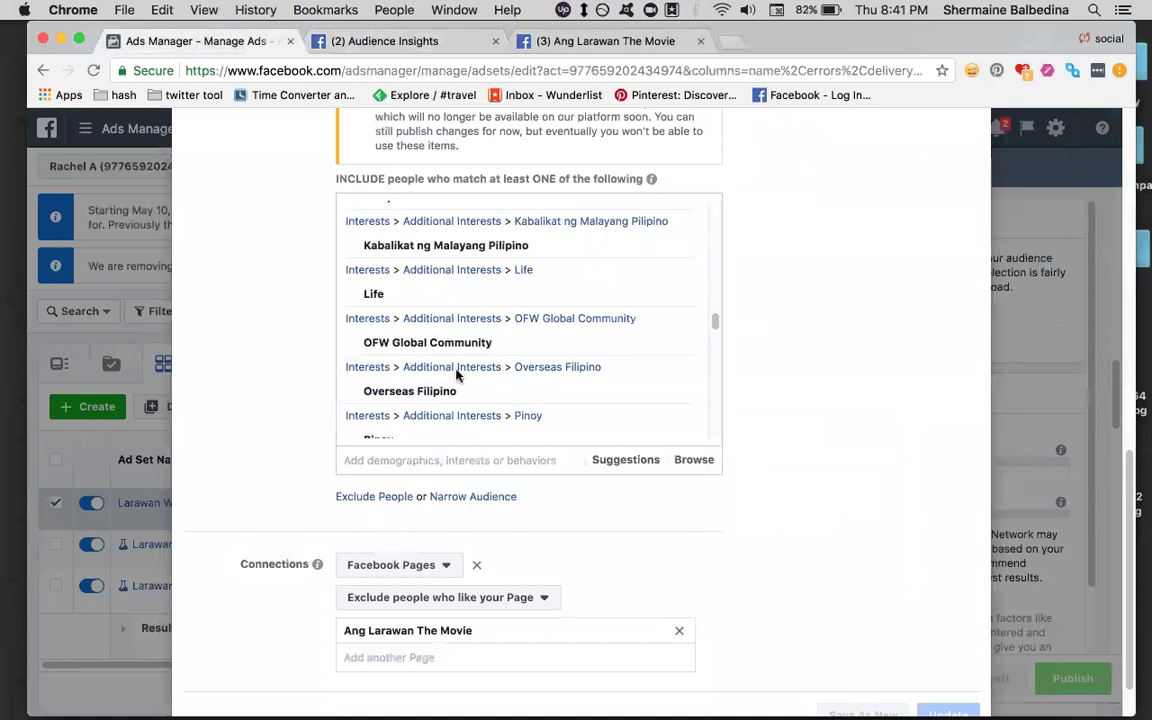
left_click(415, 41)
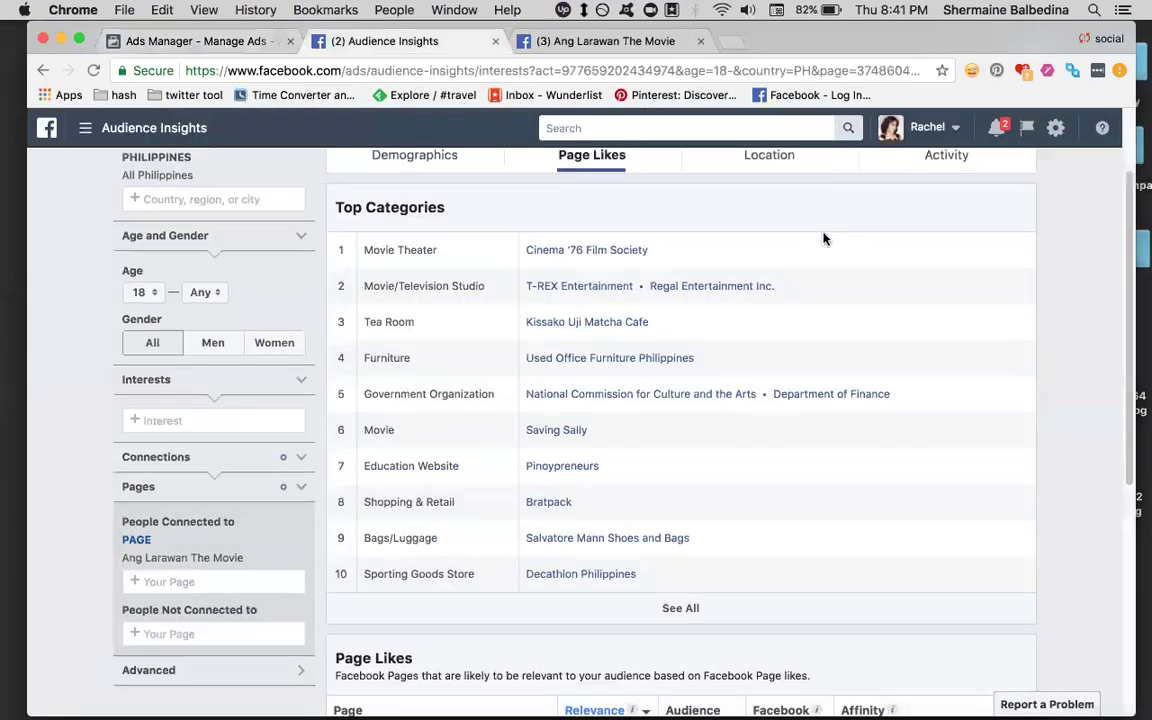
scroll(824, 238, "down", 5)
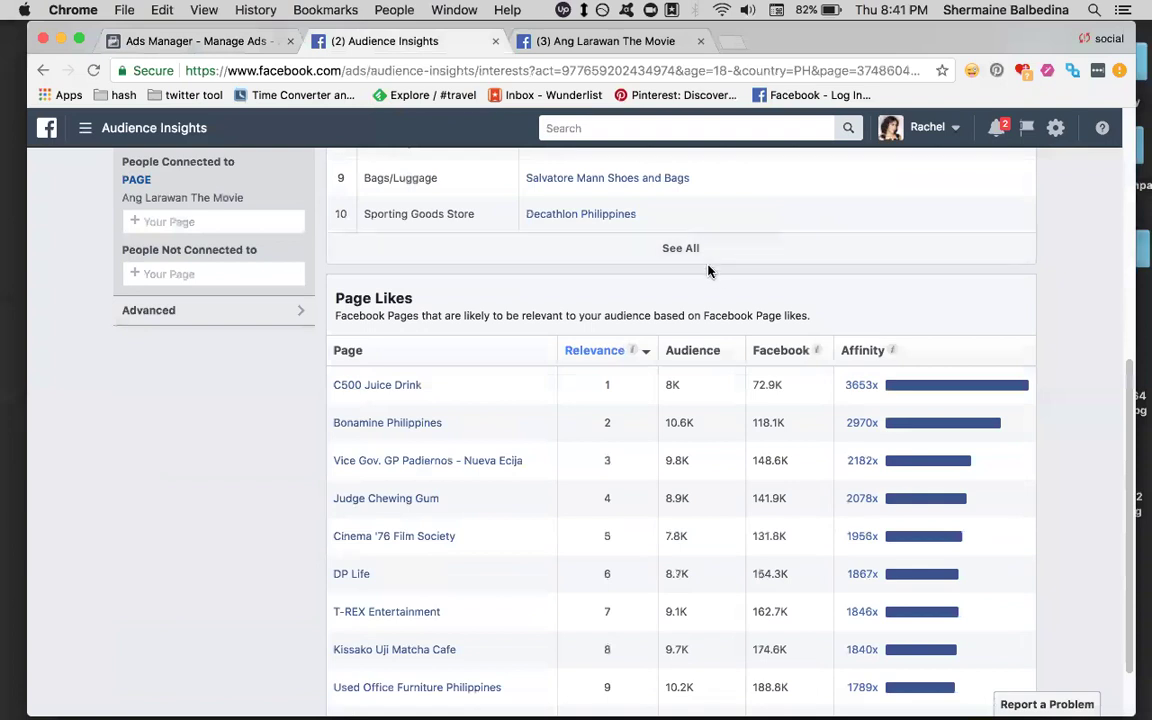
left_click(681, 249)
scroll(777, 235, "down", 3)
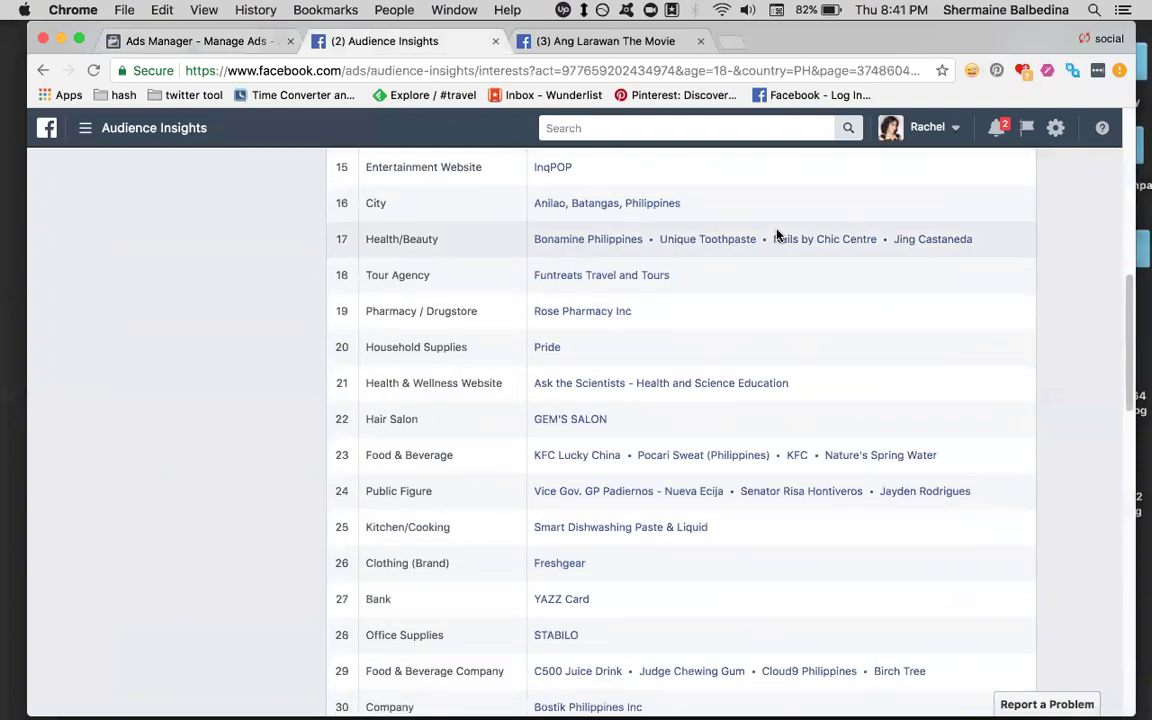
scroll(775, 237, "up", 3)
scroll(769, 237, "down", 15)
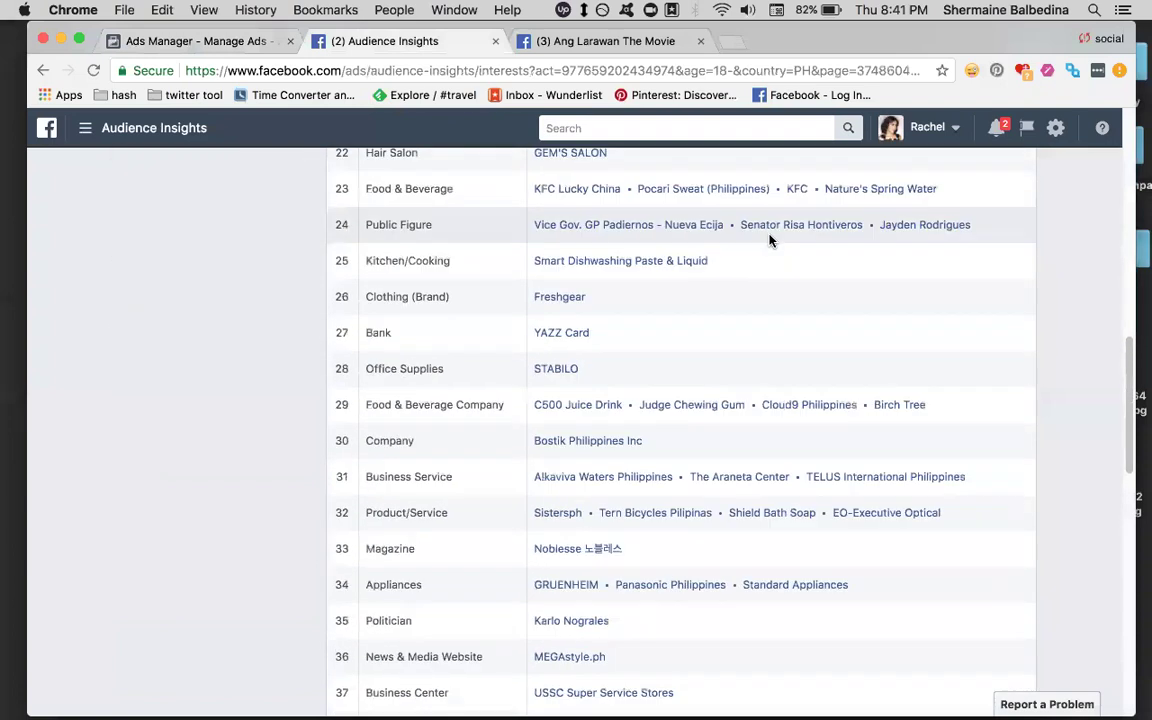
scroll(635, 303, "down", 2)
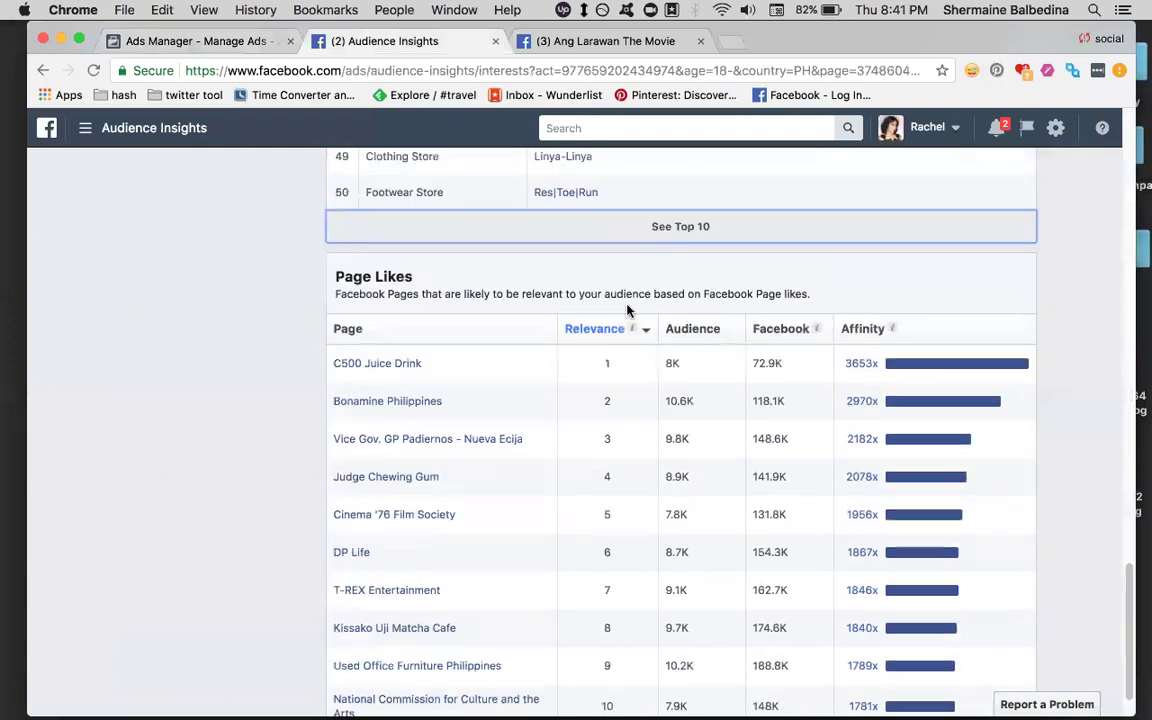
scroll(622, 310, "down", 1)
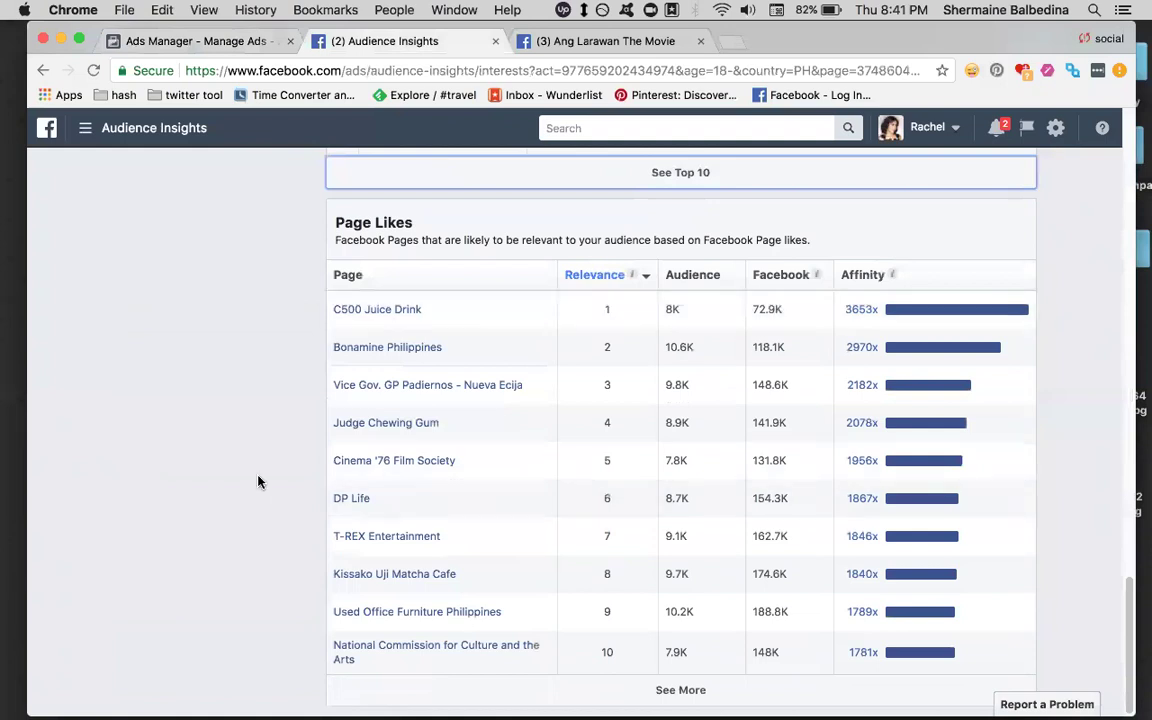
- Switch to Ads Manager, review the rest of the audience's included interests, and close the audience editor and the ad set side pane
left_click(205, 42)
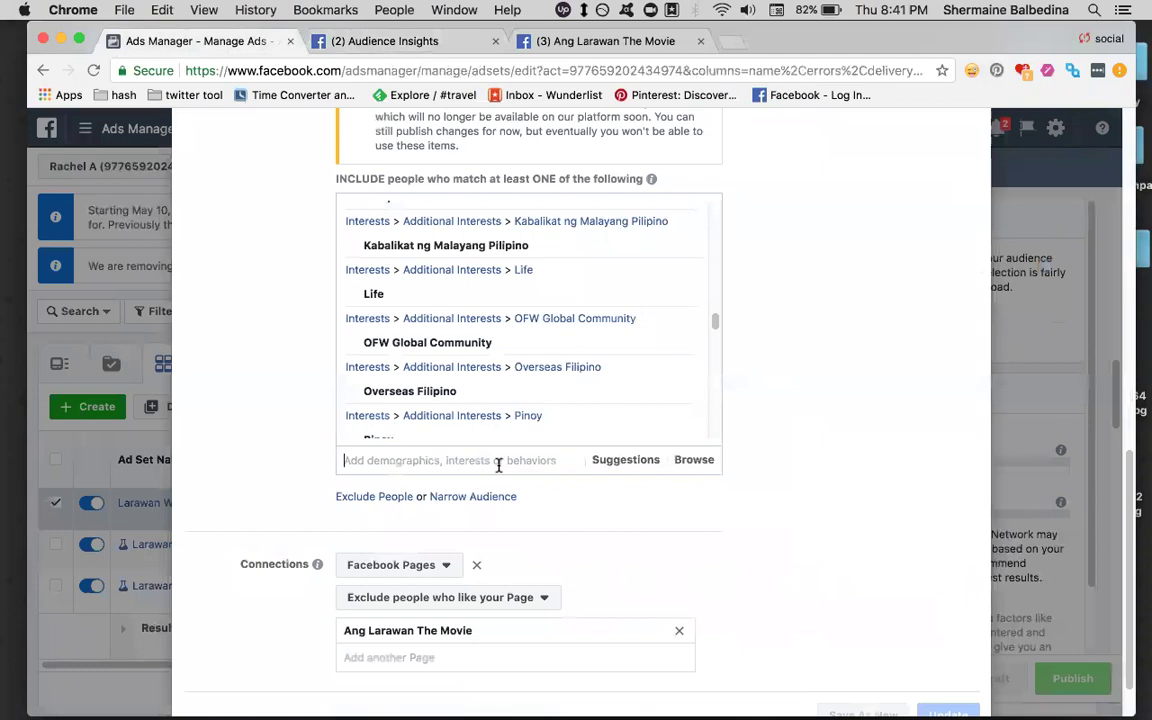
scroll(440, 330, "down", 5)
scroll(445, 334, "down", 10)
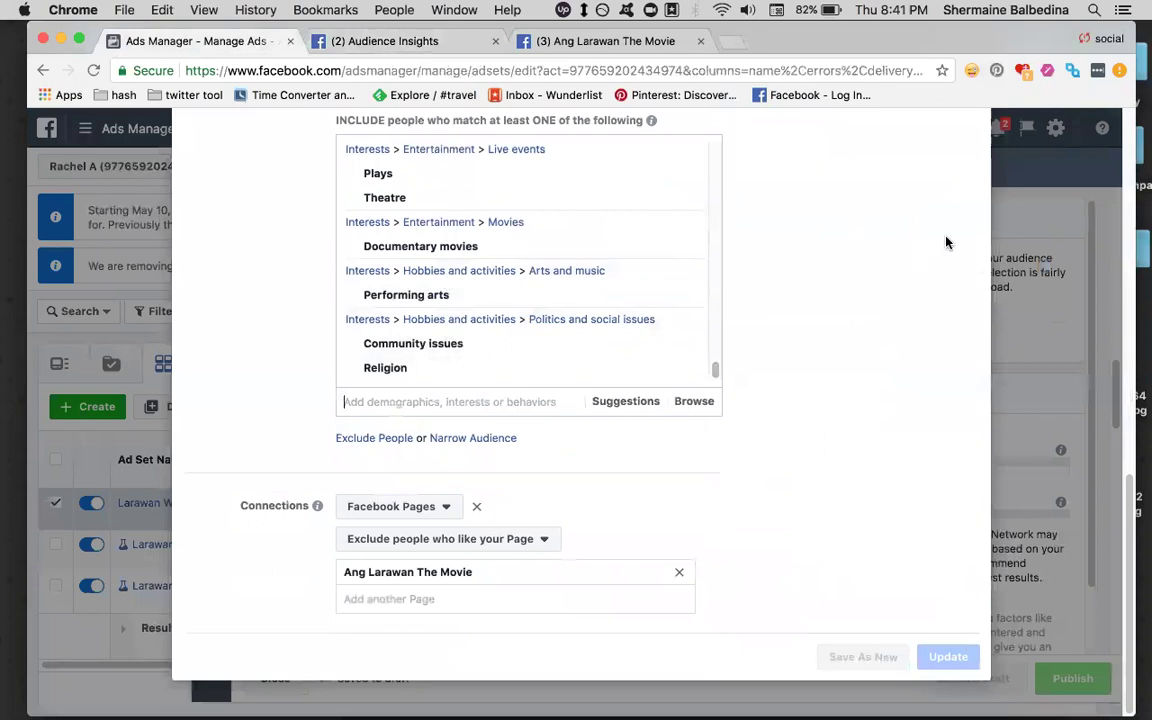
scroll(946, 240, "up", 10)
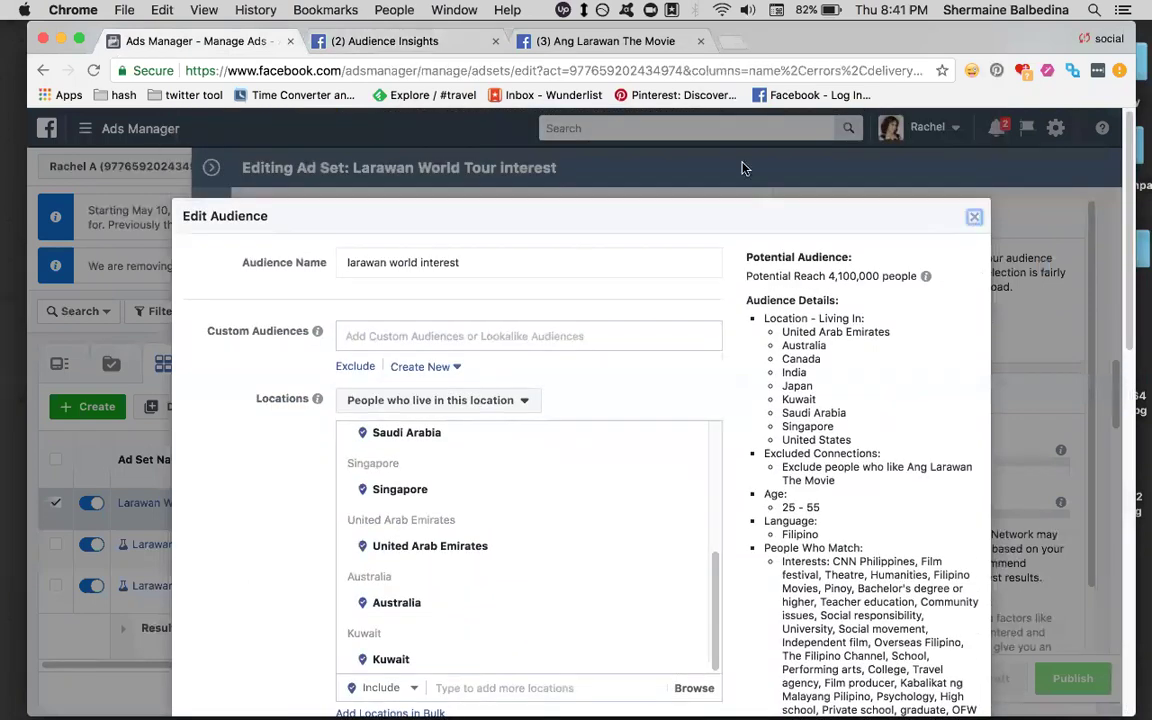
left_click(977, 219)
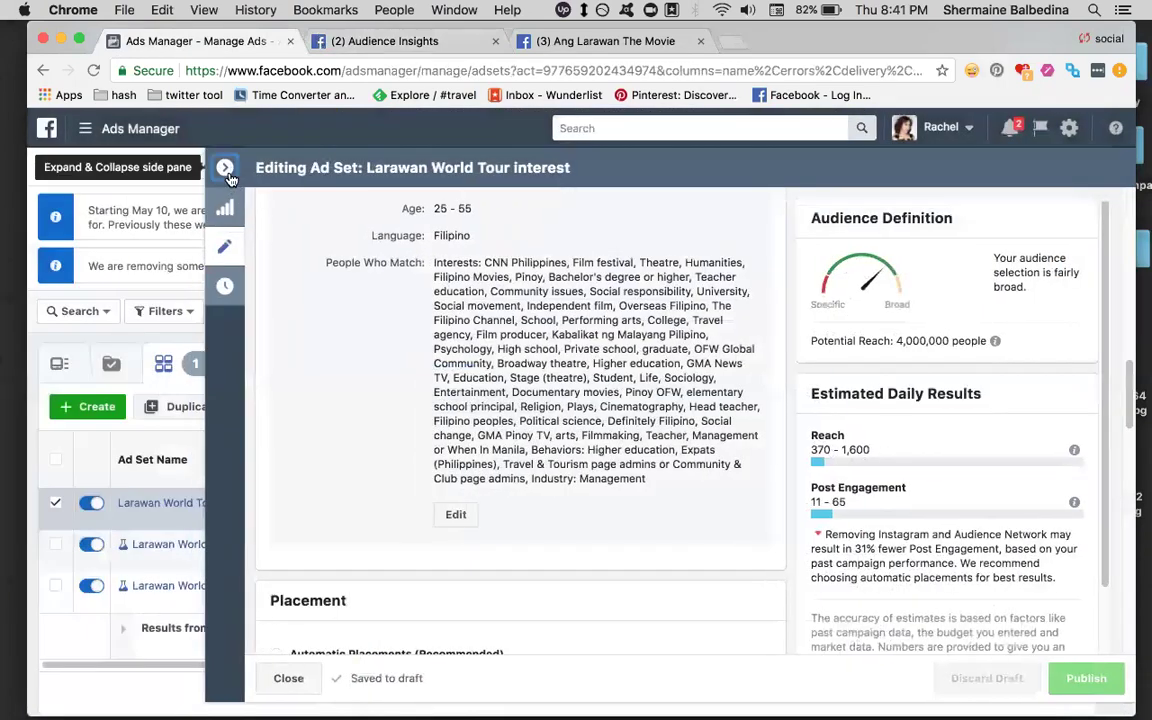
left_click(226, 170)
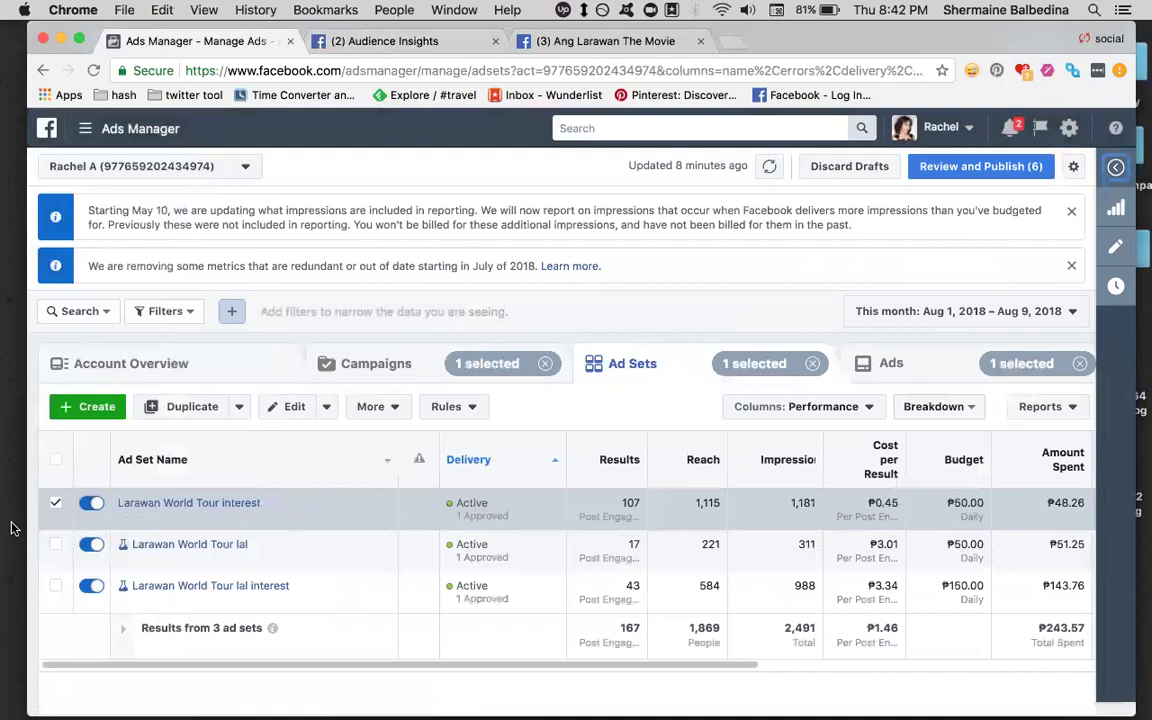
left_click(88, 545)
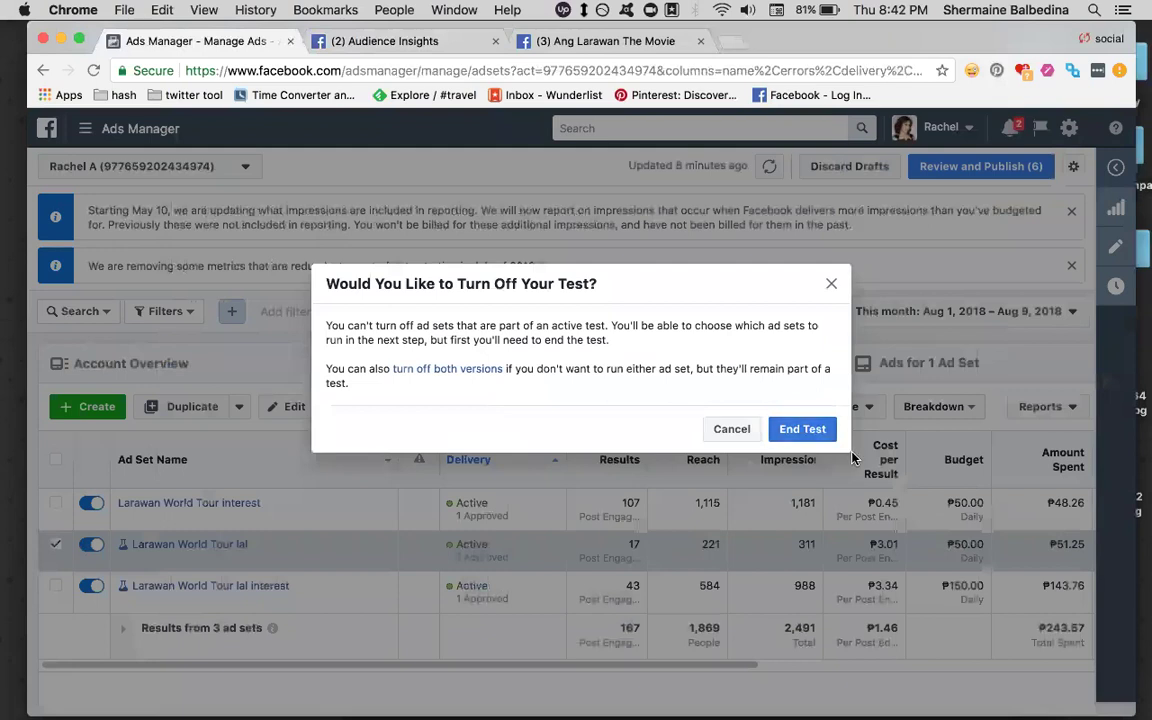
left_click(831, 284)
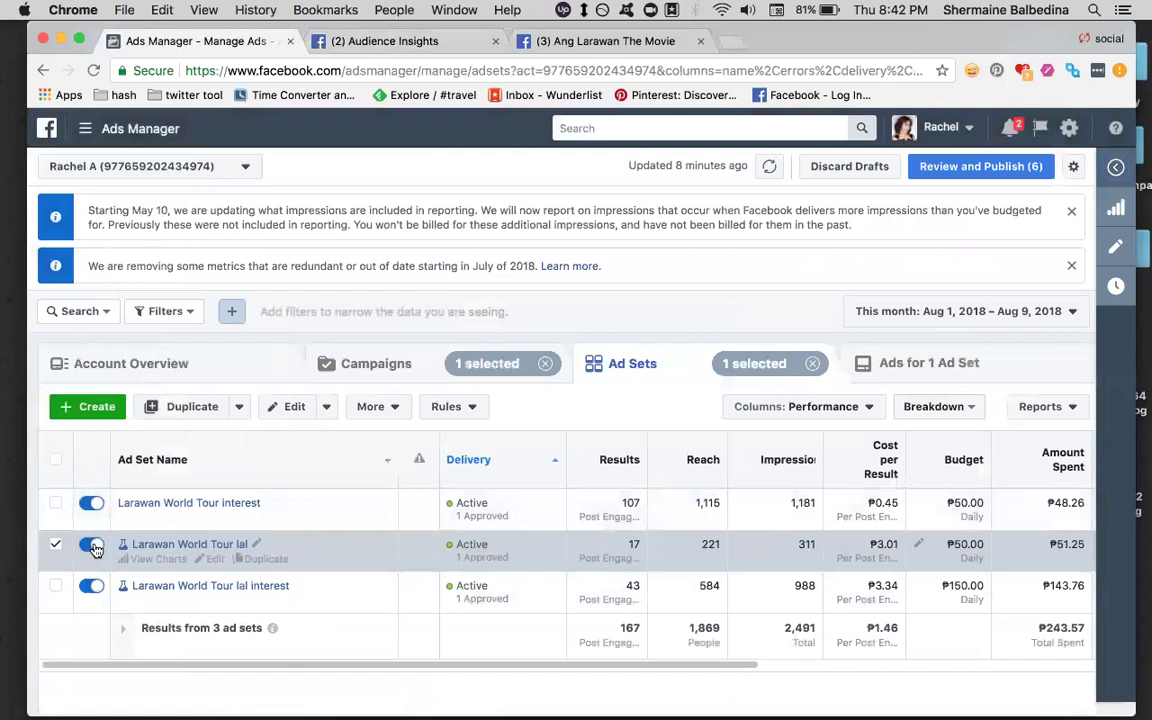
left_click(85, 498)
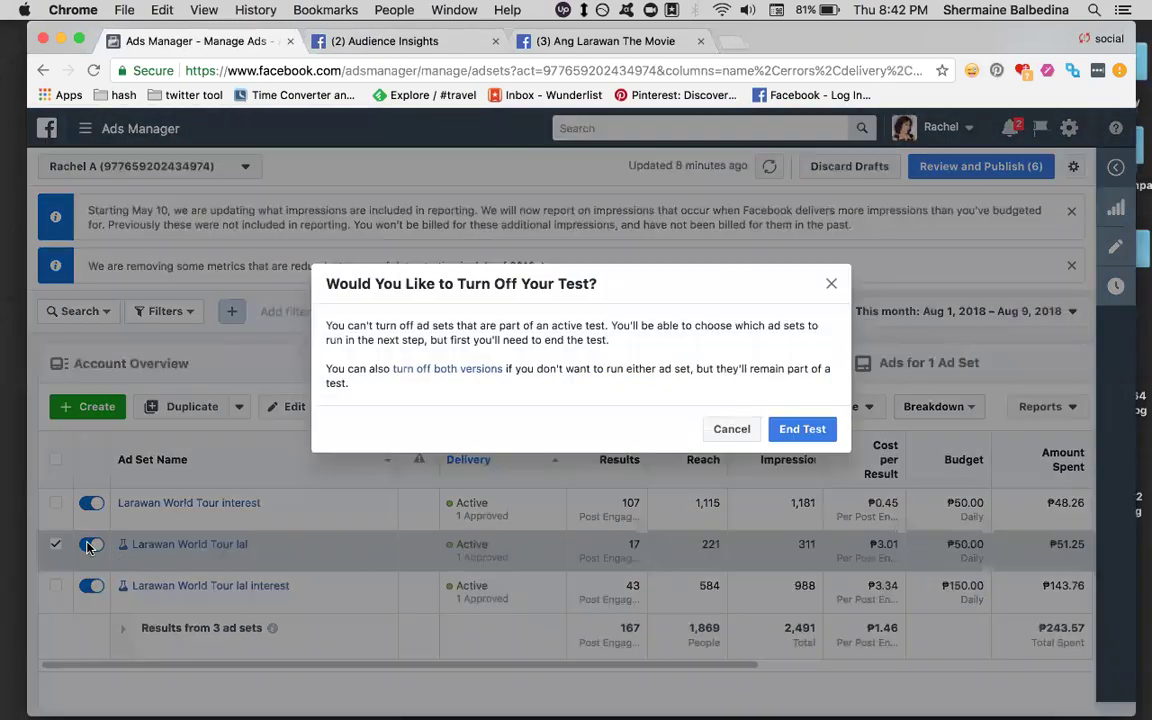
left_click(808, 432)
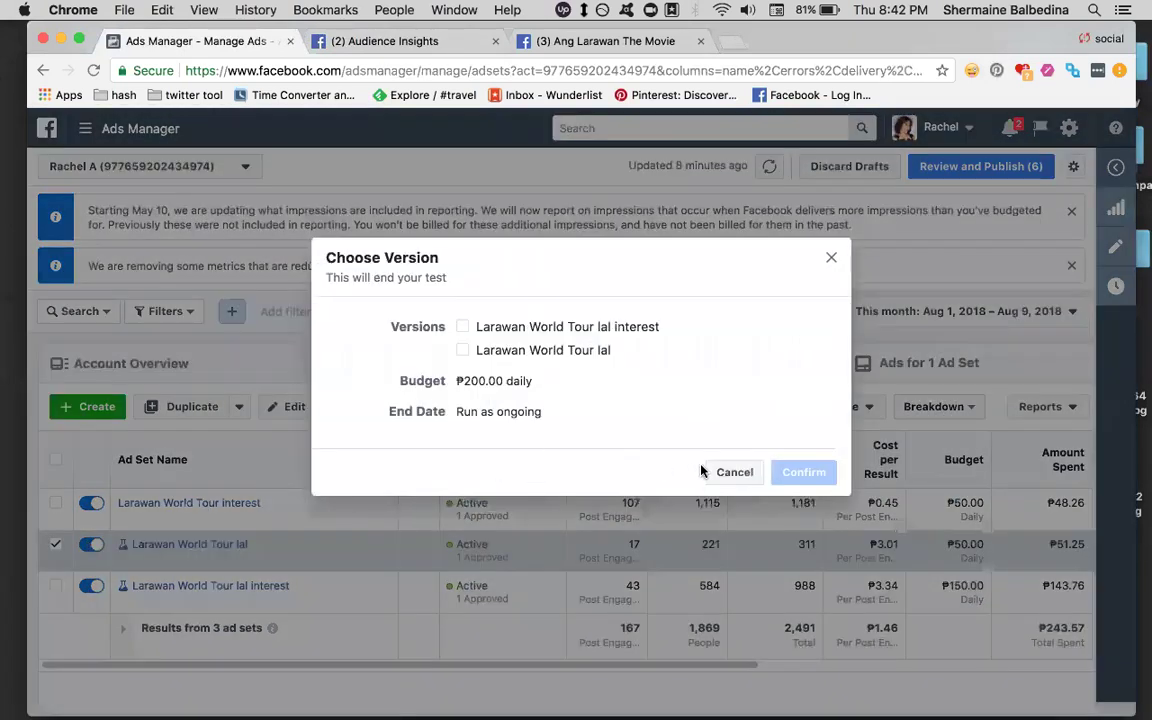
left_click(832, 262)
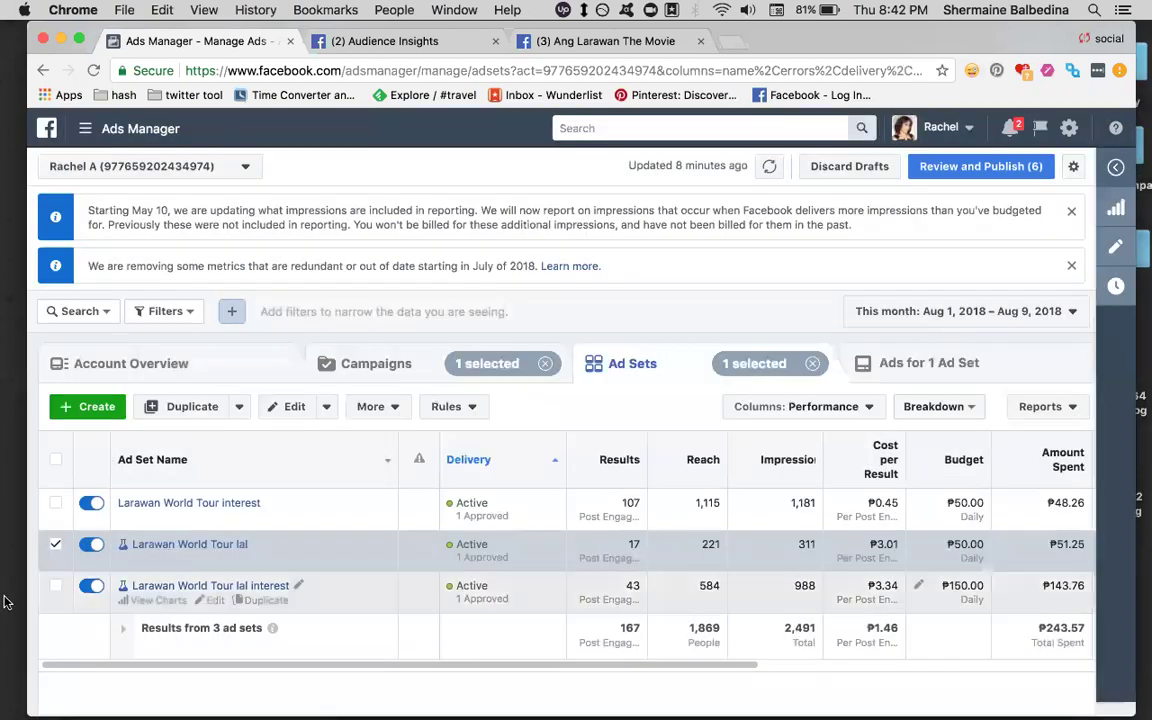
- Show the campaigns and turn off the Larawan World Tour campaign
left_click(420, 366)
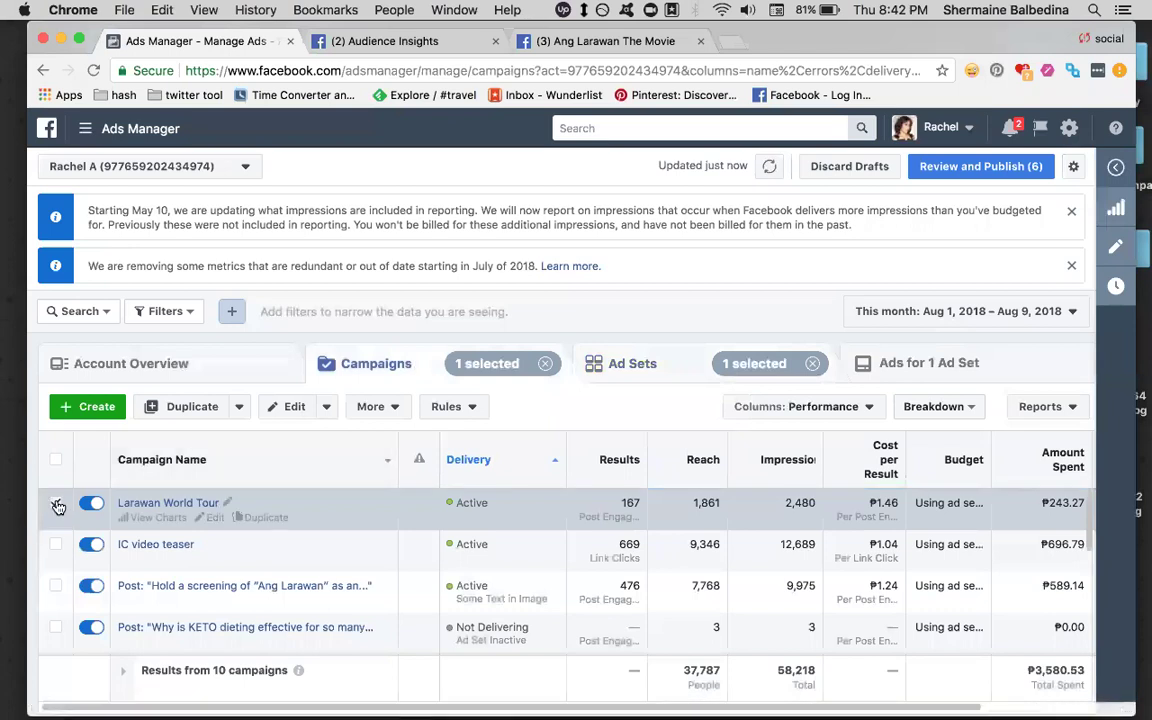
left_click(91, 503)
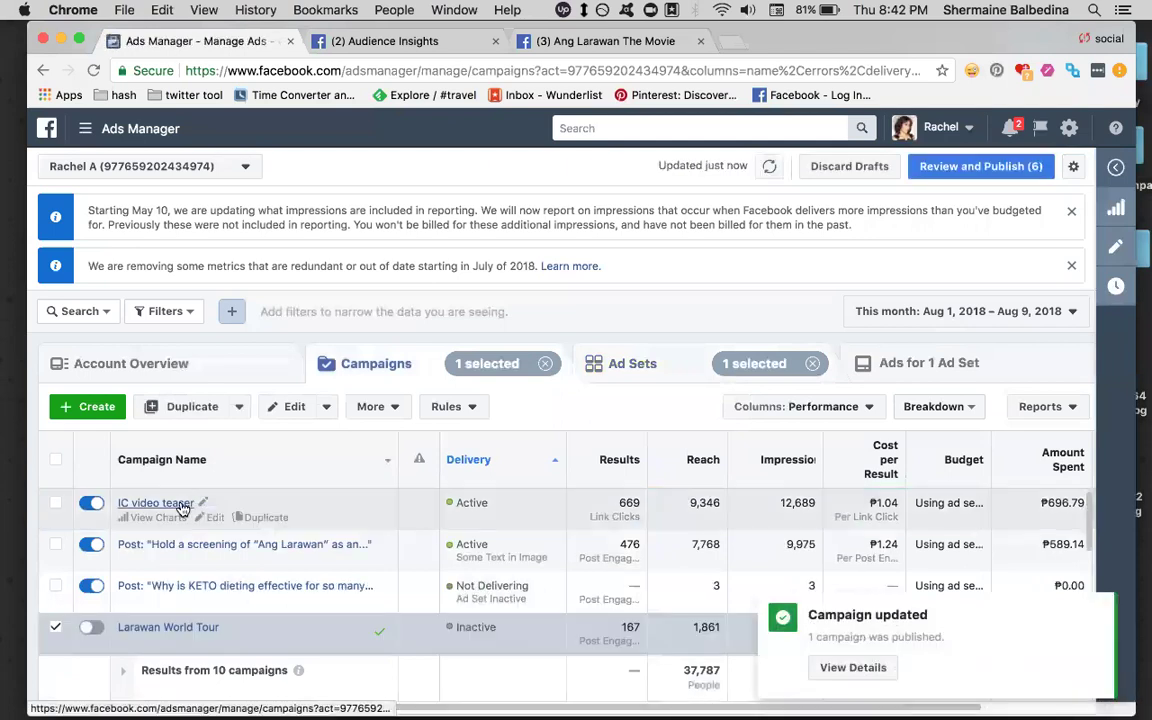
- Open the charts for the IC video teaser campaign and examine its demographics and placement results
left_click(162, 522)
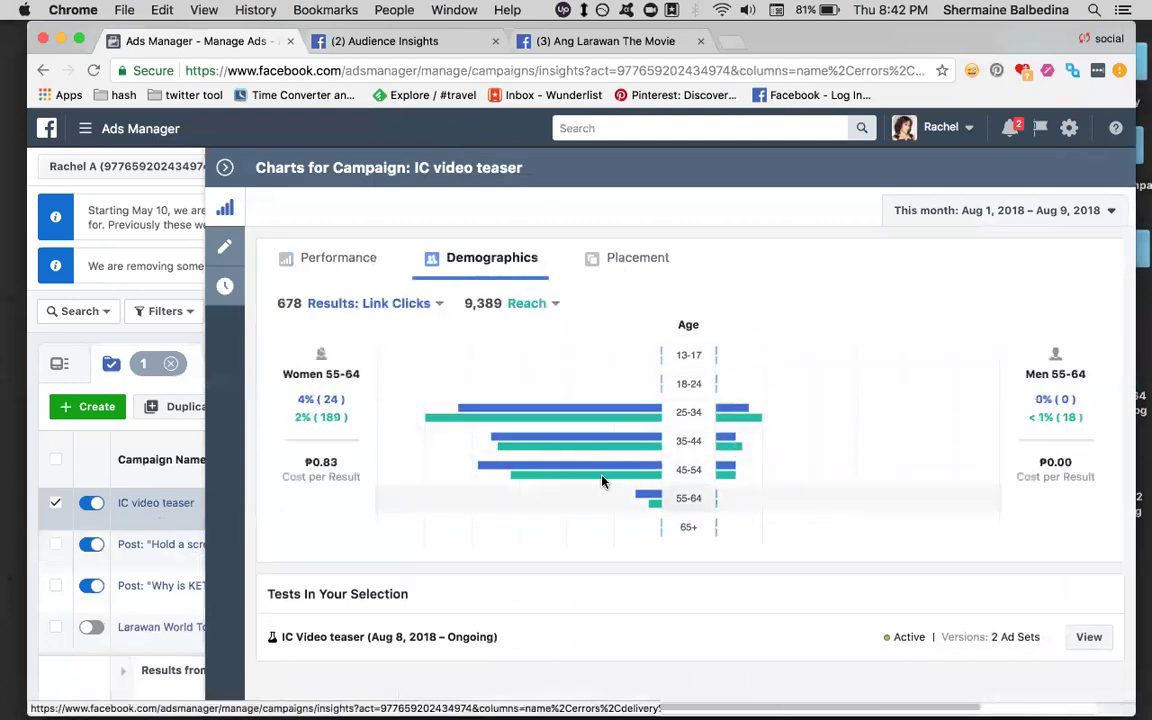
left_click(615, 259)
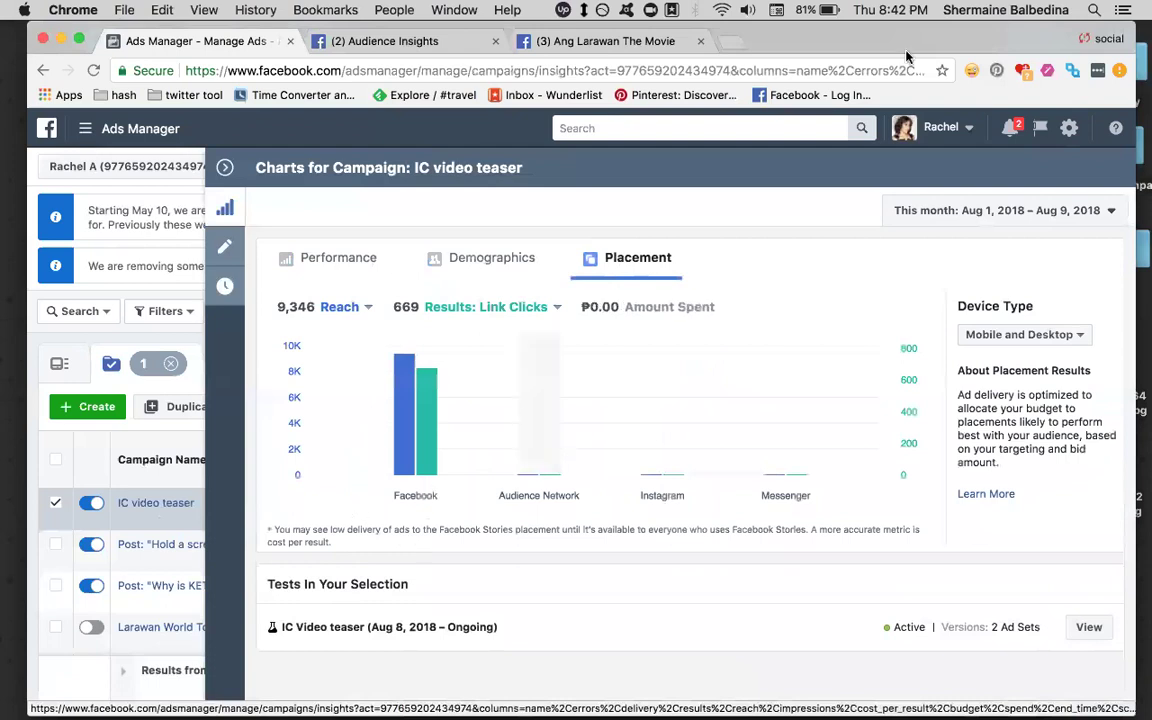
- Check the IC video teaser's performance chart, close the charts, and review the fans' age and gender data in the Ang Larawan page's insights
left_click(328, 262)
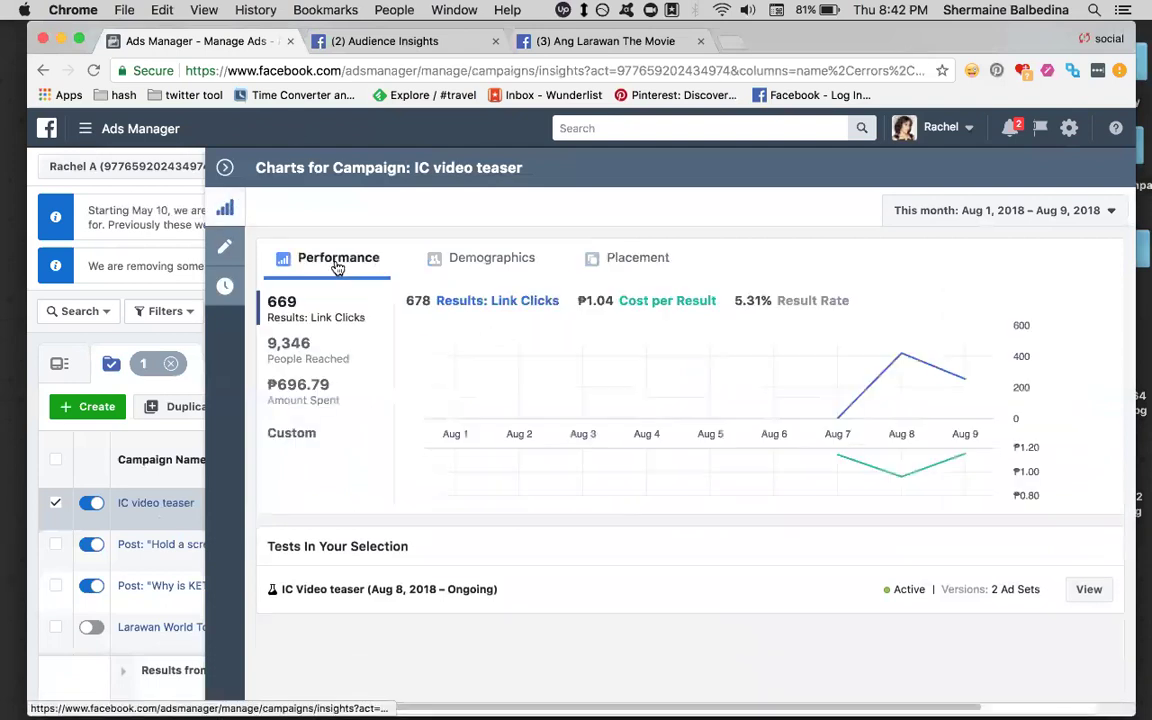
left_click(225, 167)
left_click(609, 38)
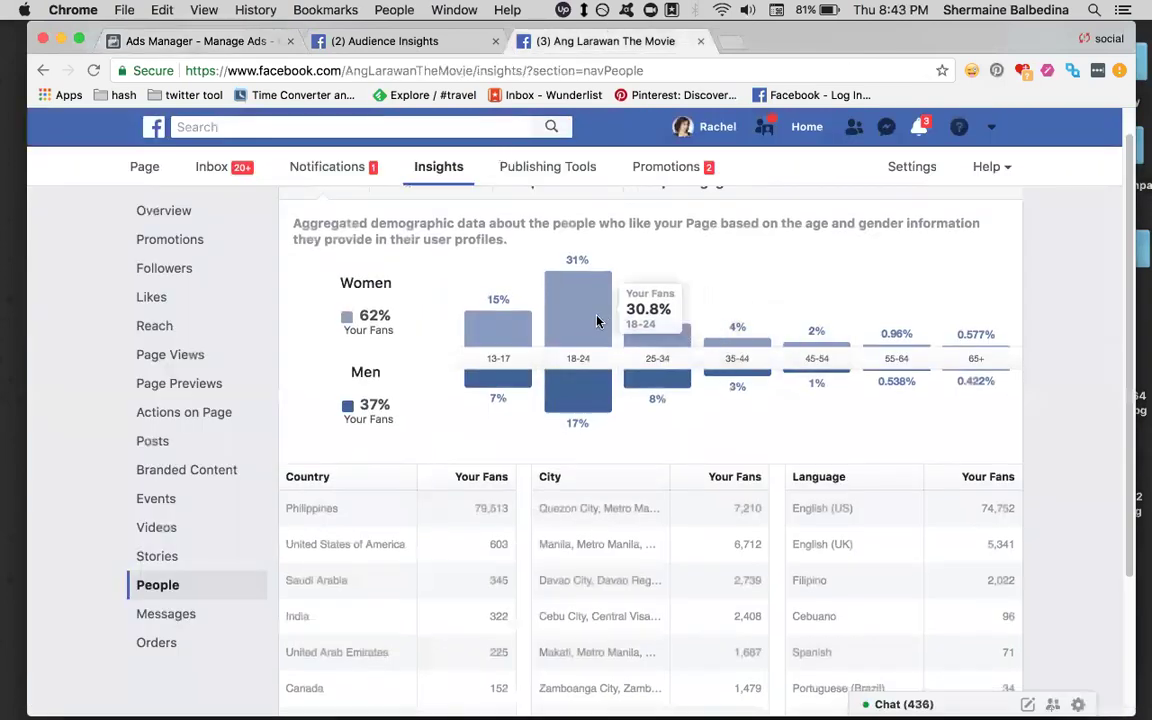
scroll(905, 325, "down", 1)
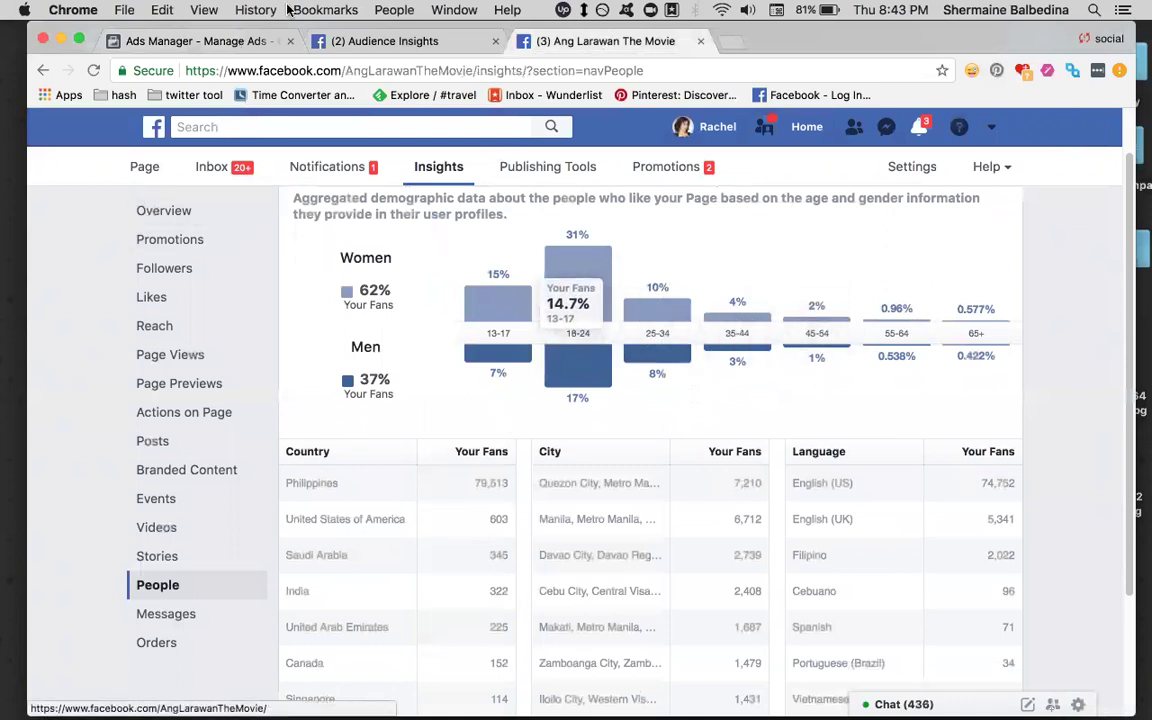
- Return to Ads Manager and open the ad sets of the Larawan World Tour campaign
left_click(219, 38)
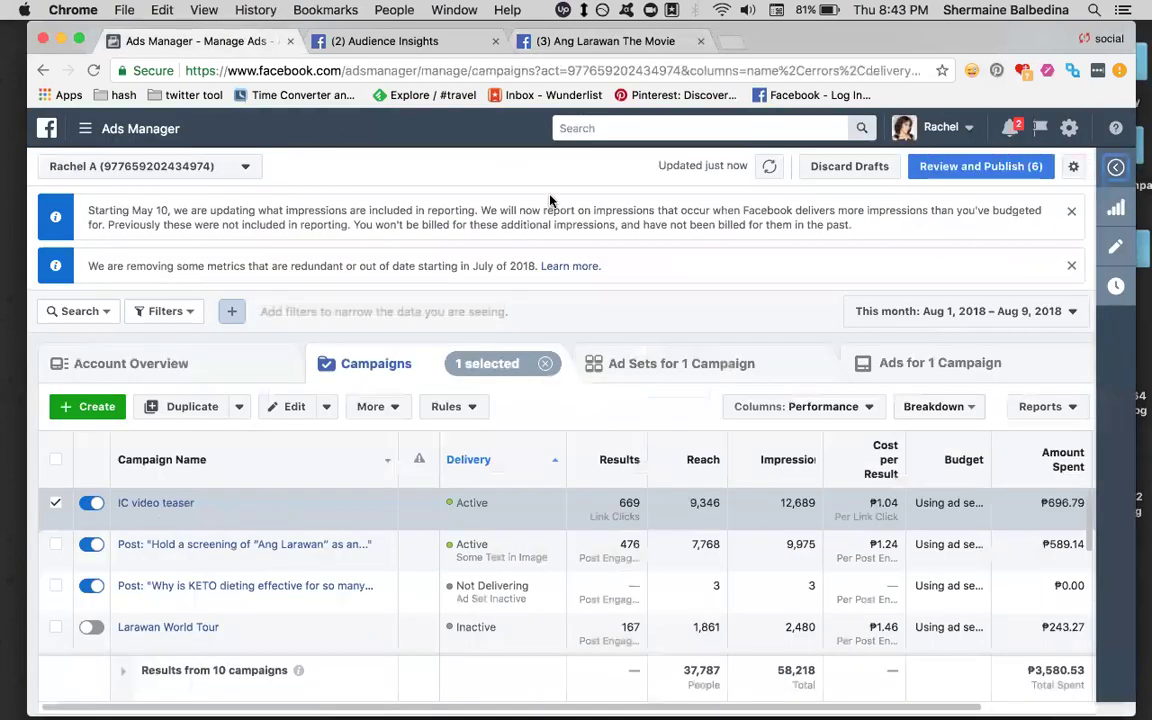
scroll(150, 545, "down", 1)
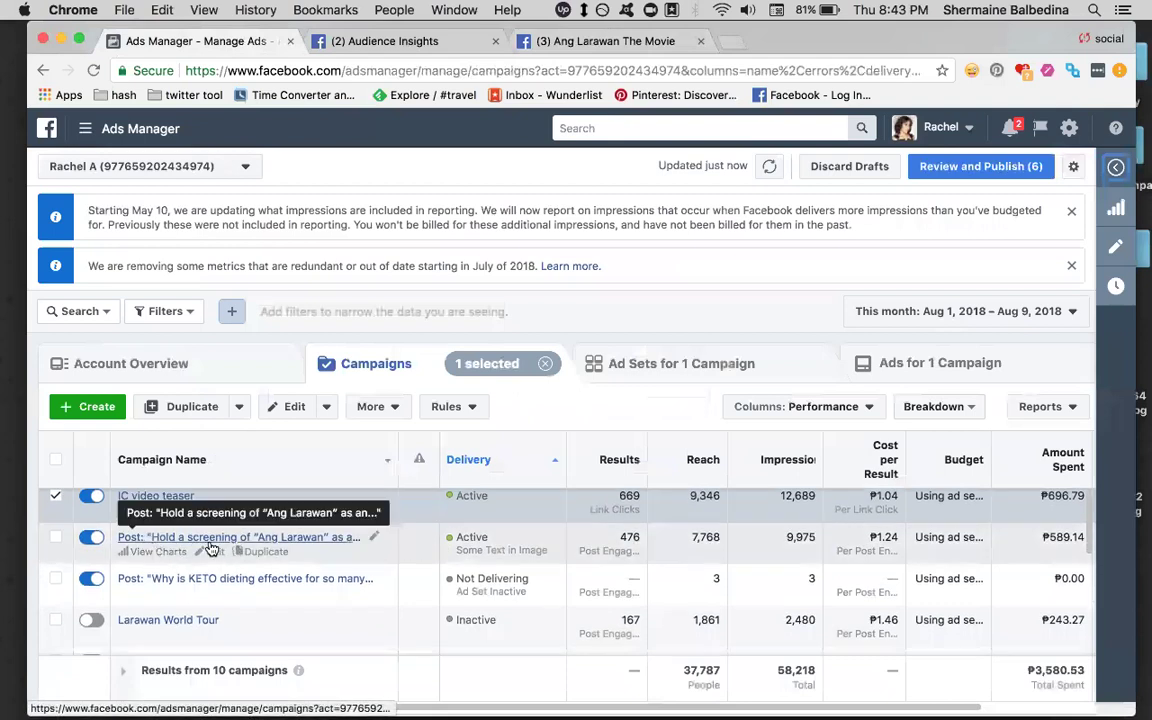
scroll(243, 540, "down", 3)
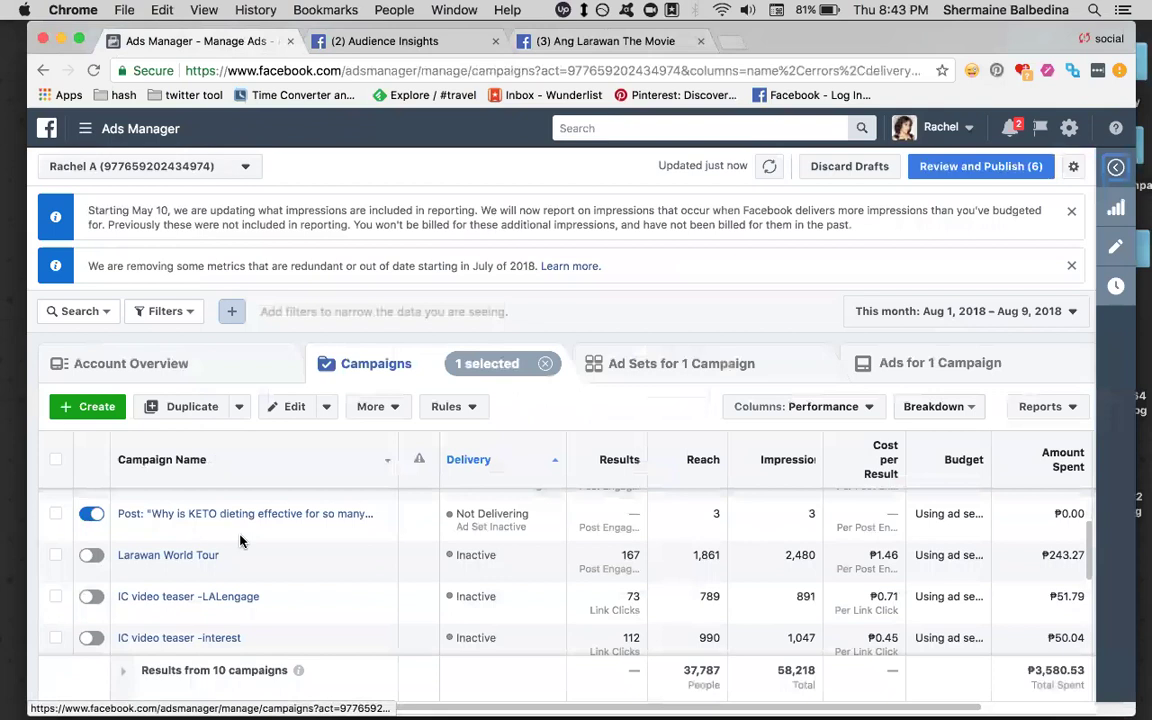
left_click(200, 556)
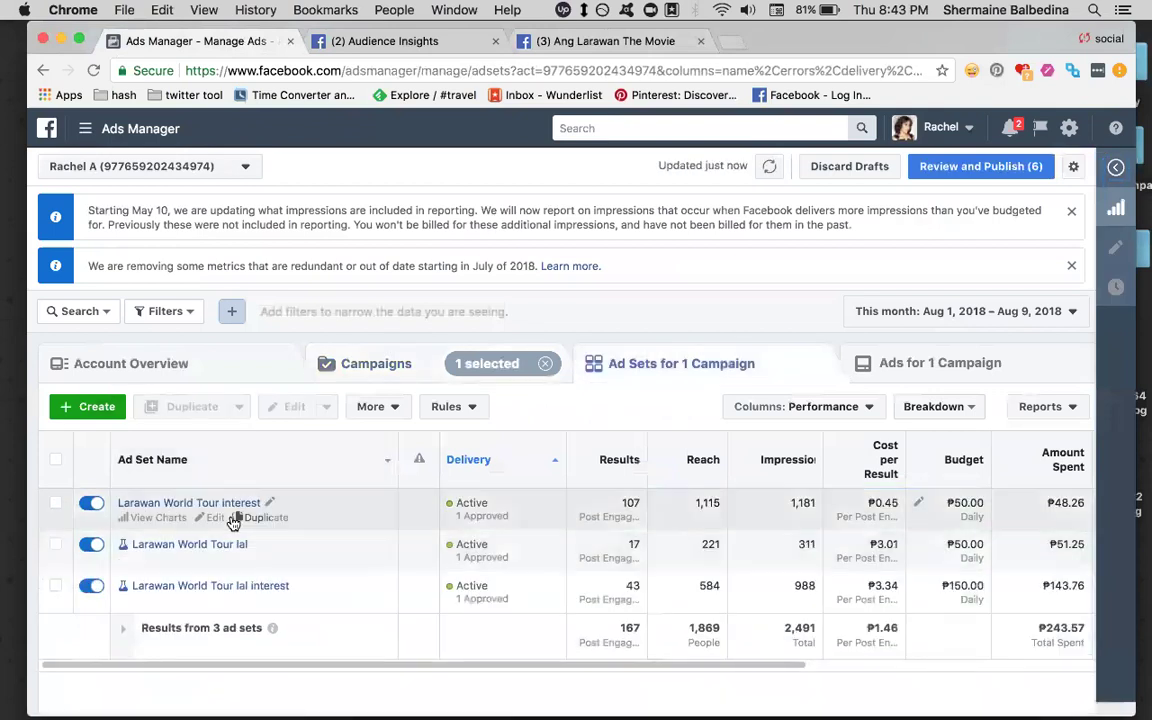
left_click(91, 544)
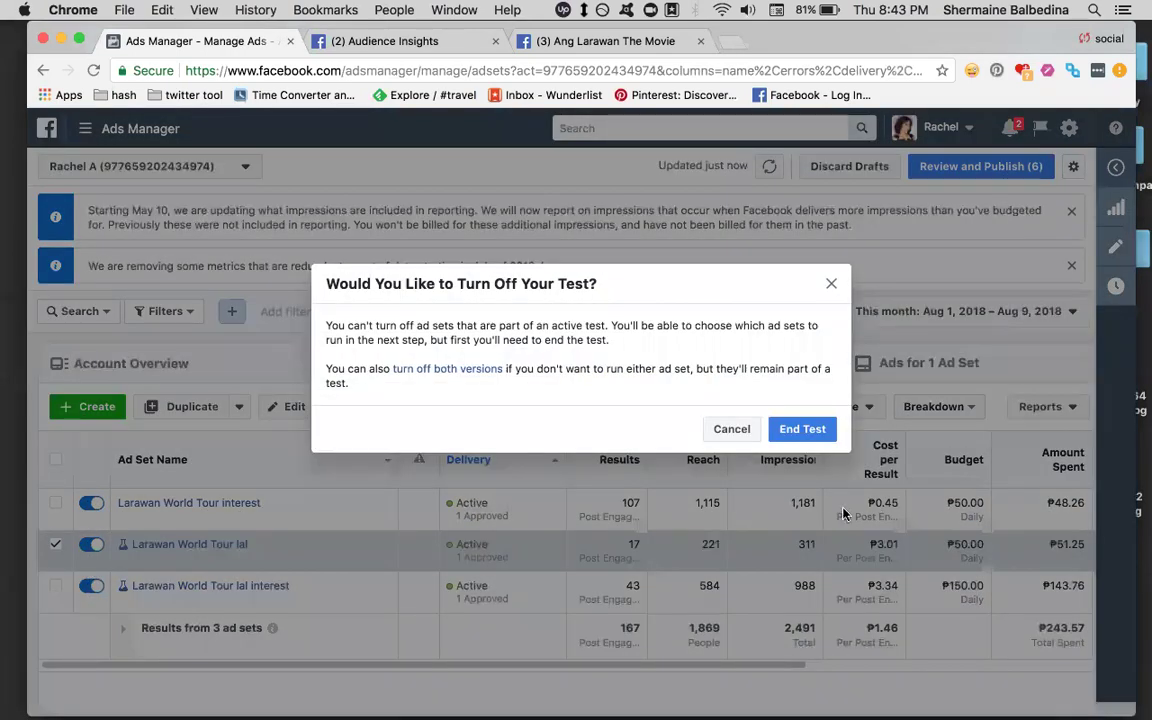
left_click(803, 428)
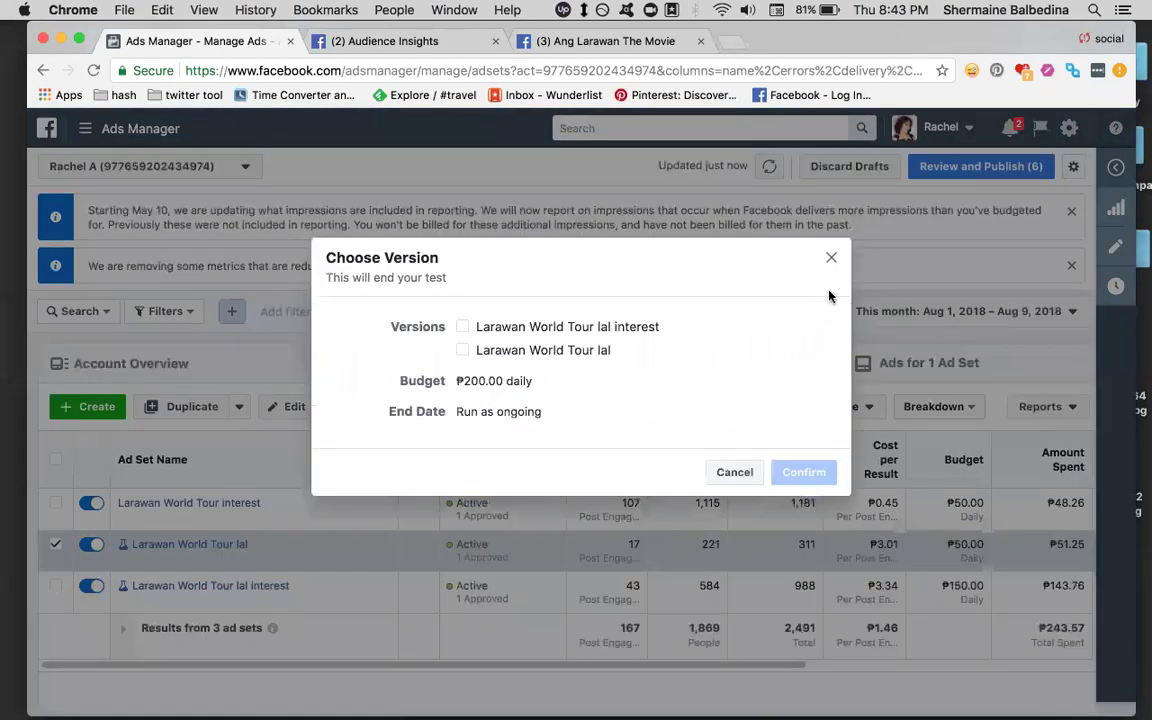
left_click(830, 258)
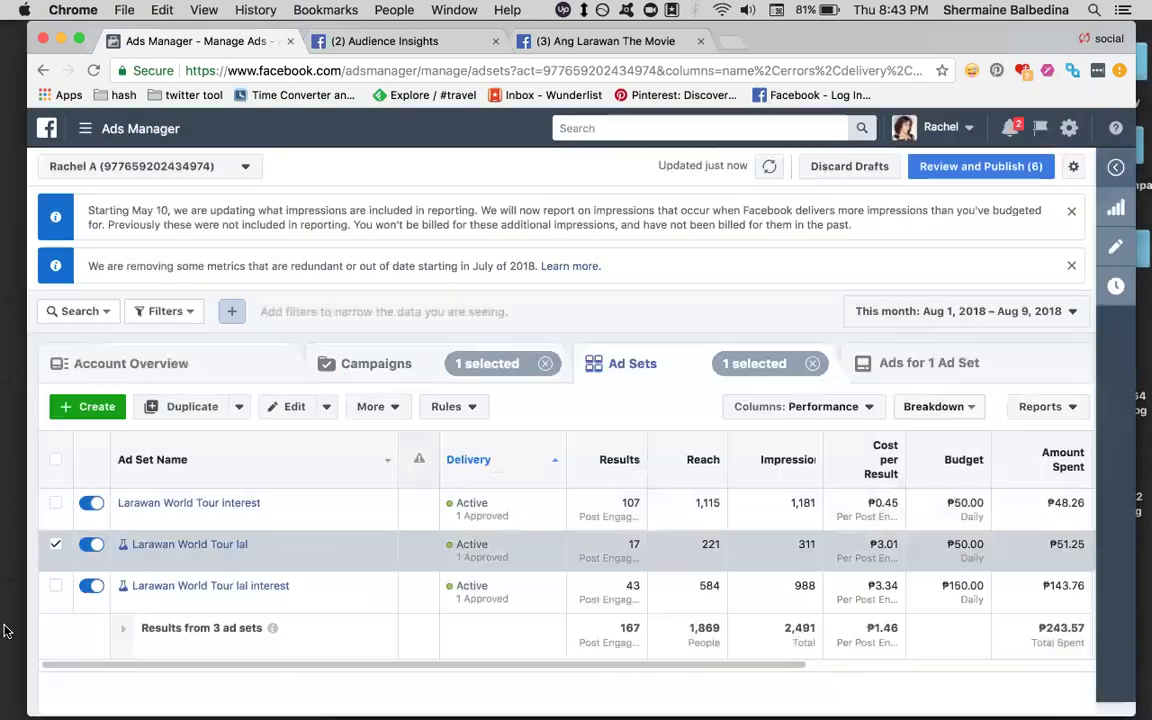
left_click(91, 586)
left_click(793, 432)
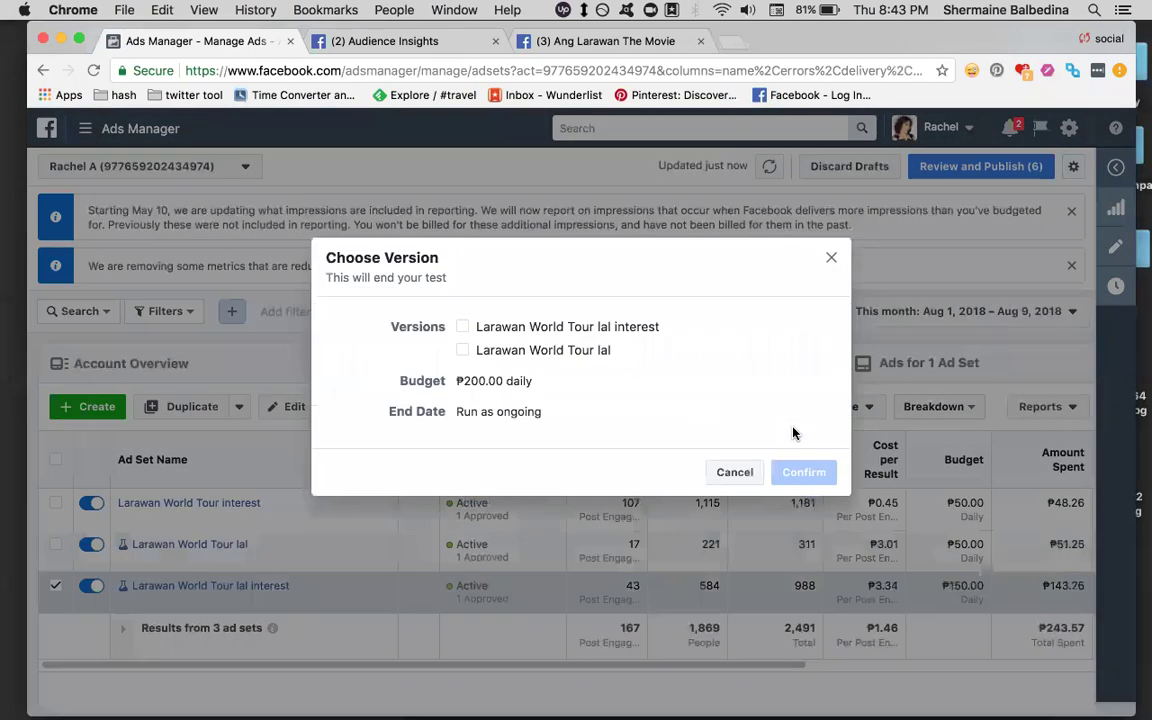
left_click(830, 257)
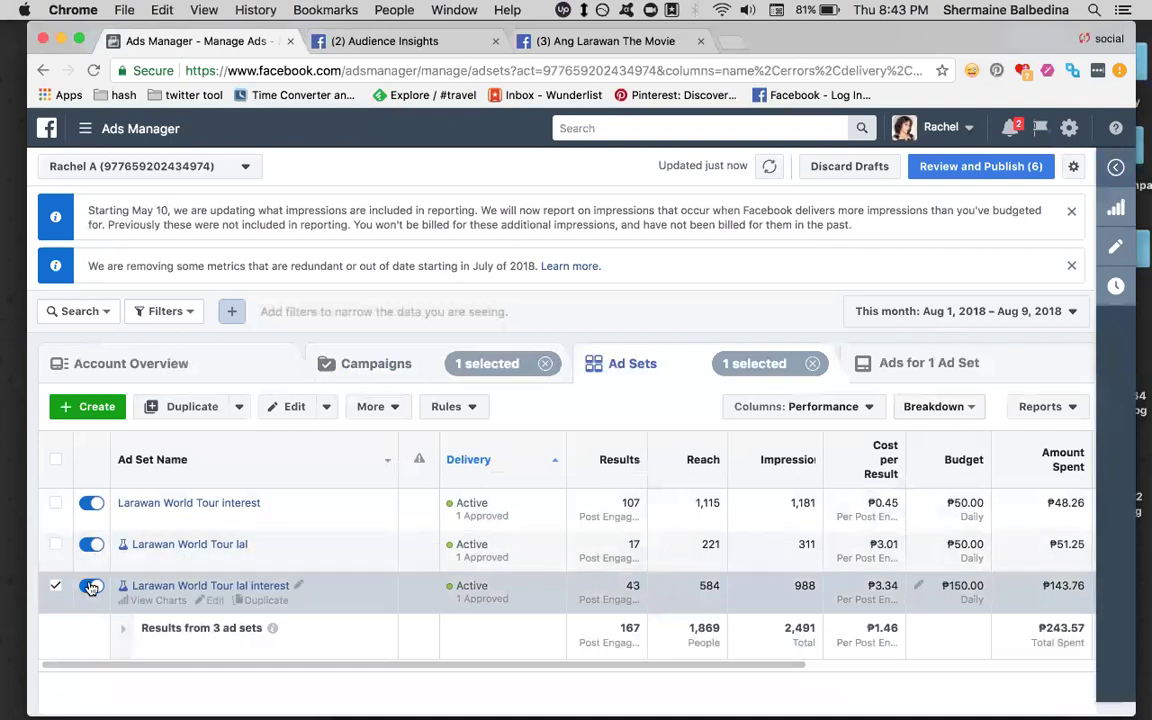
left_click(90, 548)
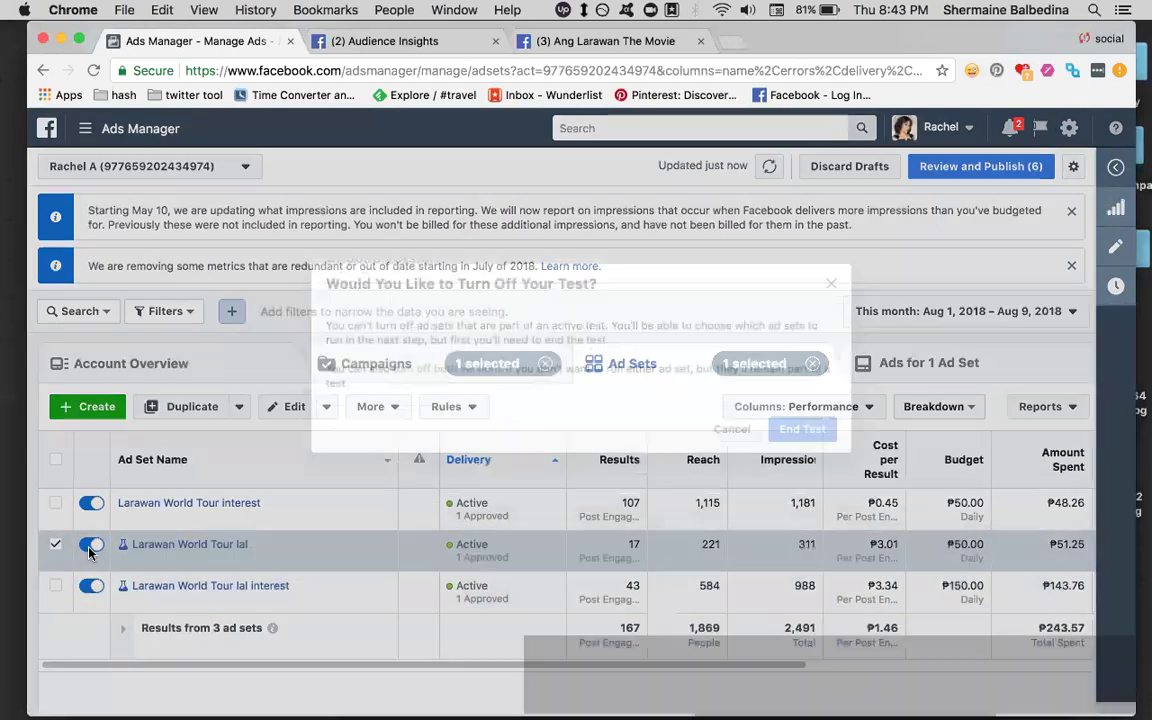
left_click(822, 429)
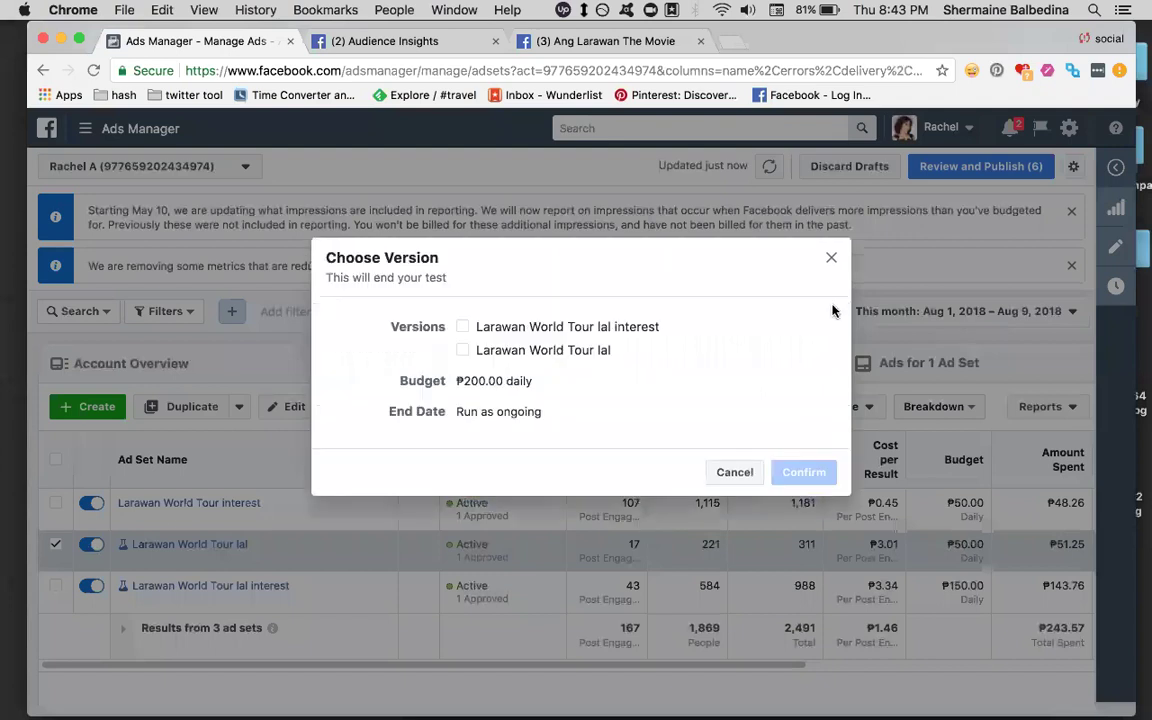
left_click(830, 258)
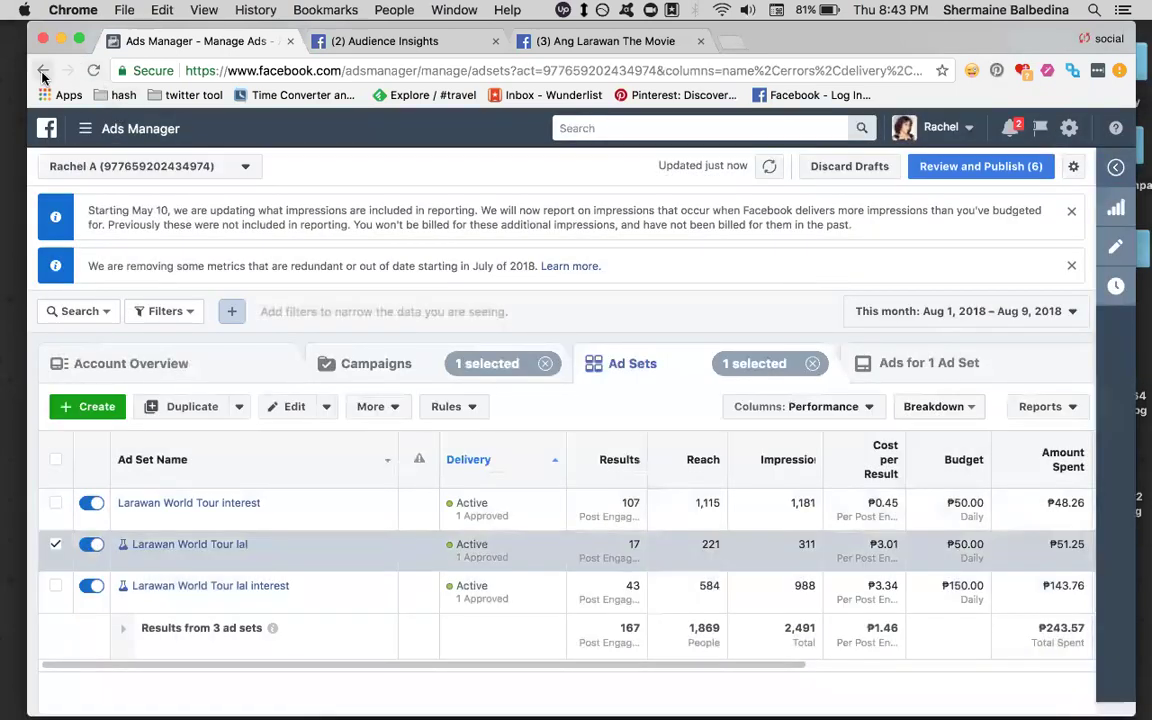
- Duplicate the Larawan World Tour interest ad set once into the existing Larawan World Tour campaign
left_click(251, 524)
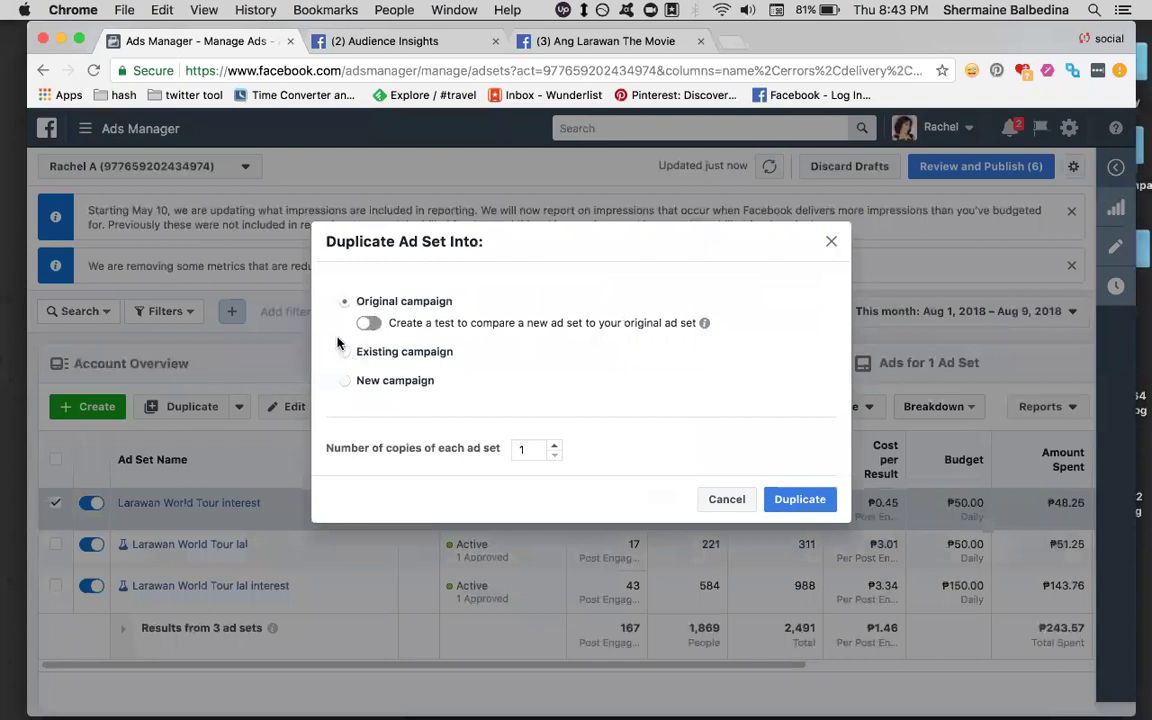
left_click(345, 352)
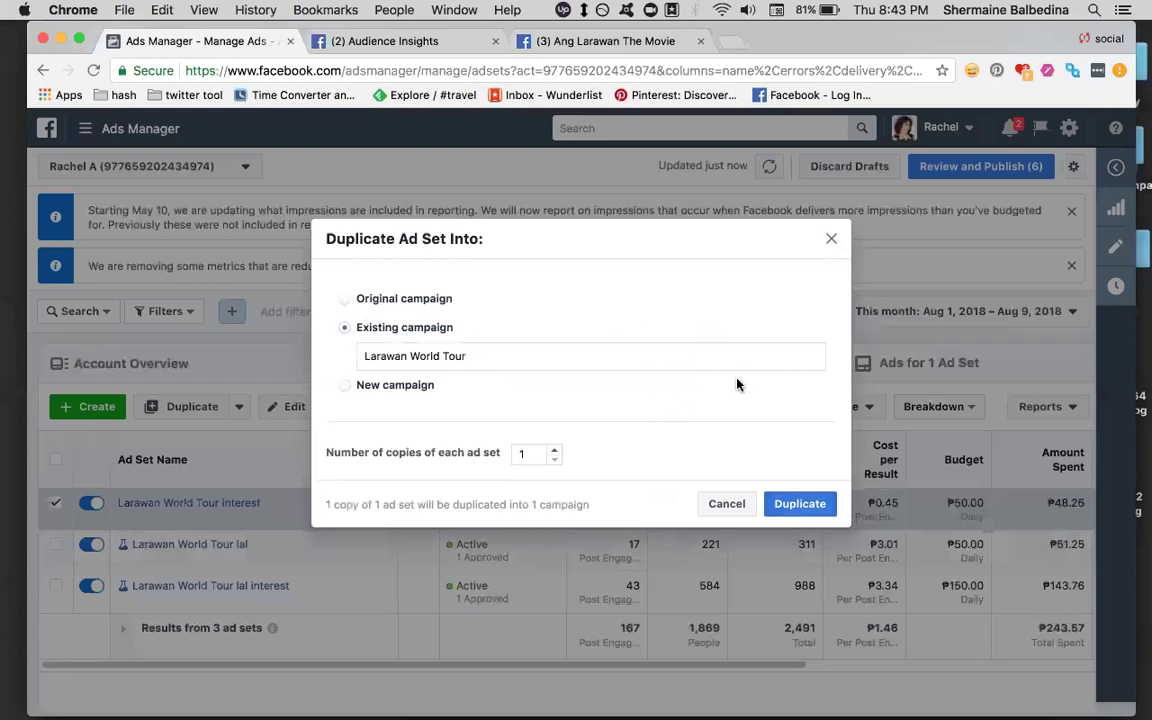
left_click(650, 356)
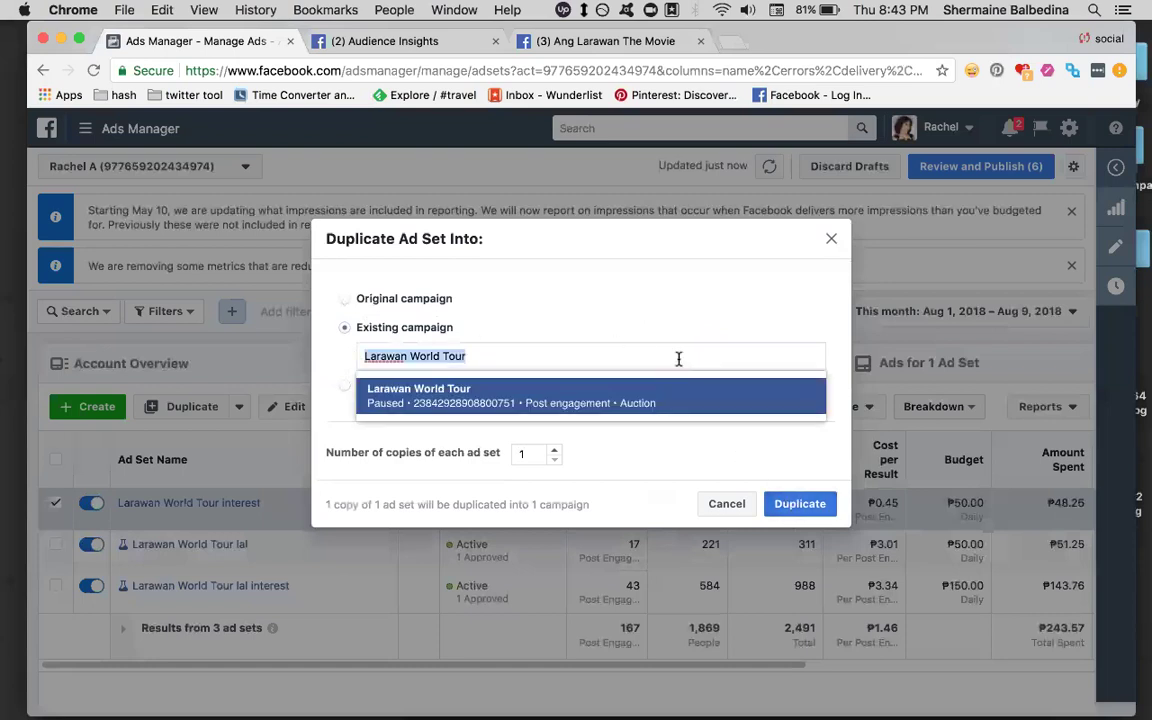
left_click(678, 358)
type("20")
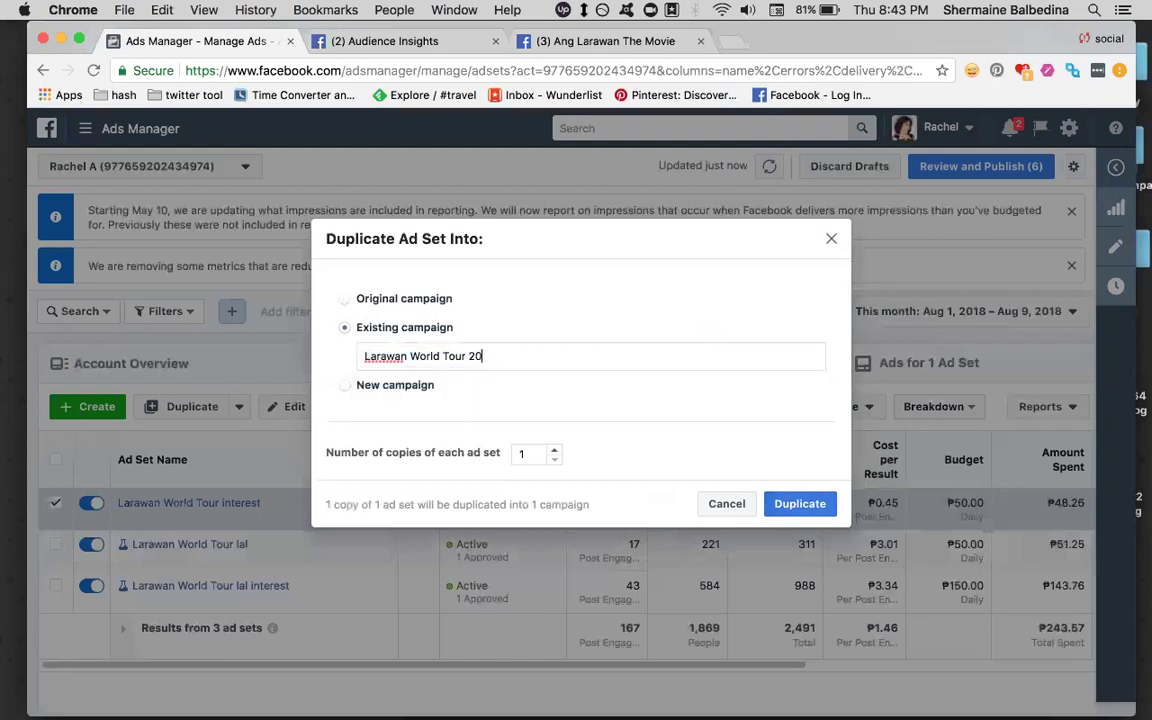
type("0")
left_click(800, 504)
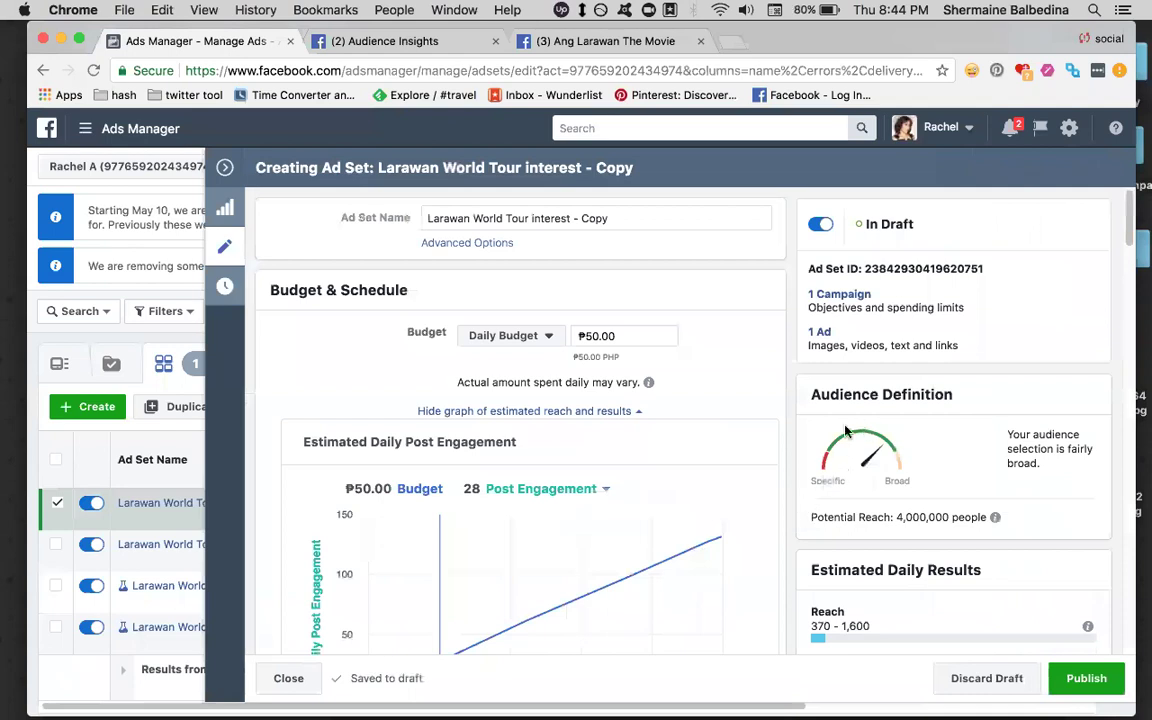
- Set the copied ad set's daily budget to ₱200.00
scroll(732, 453, "down", 2)
scroll(732, 453, "down", 1)
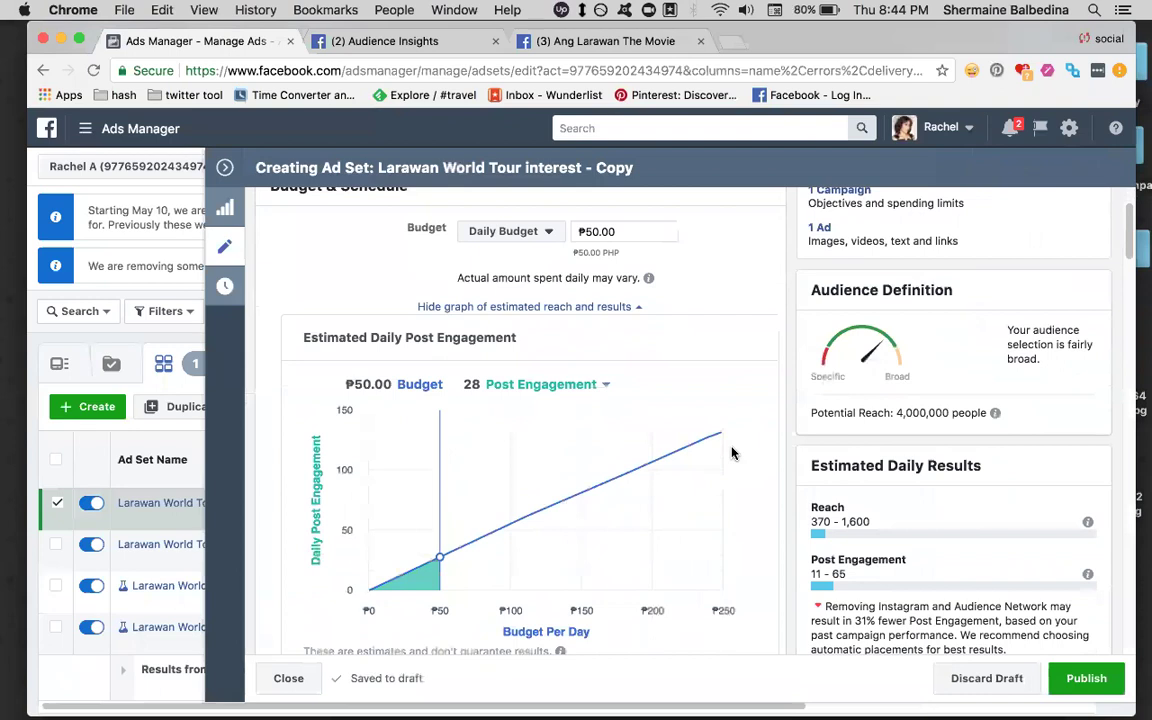
scroll(732, 453, "up", 2)
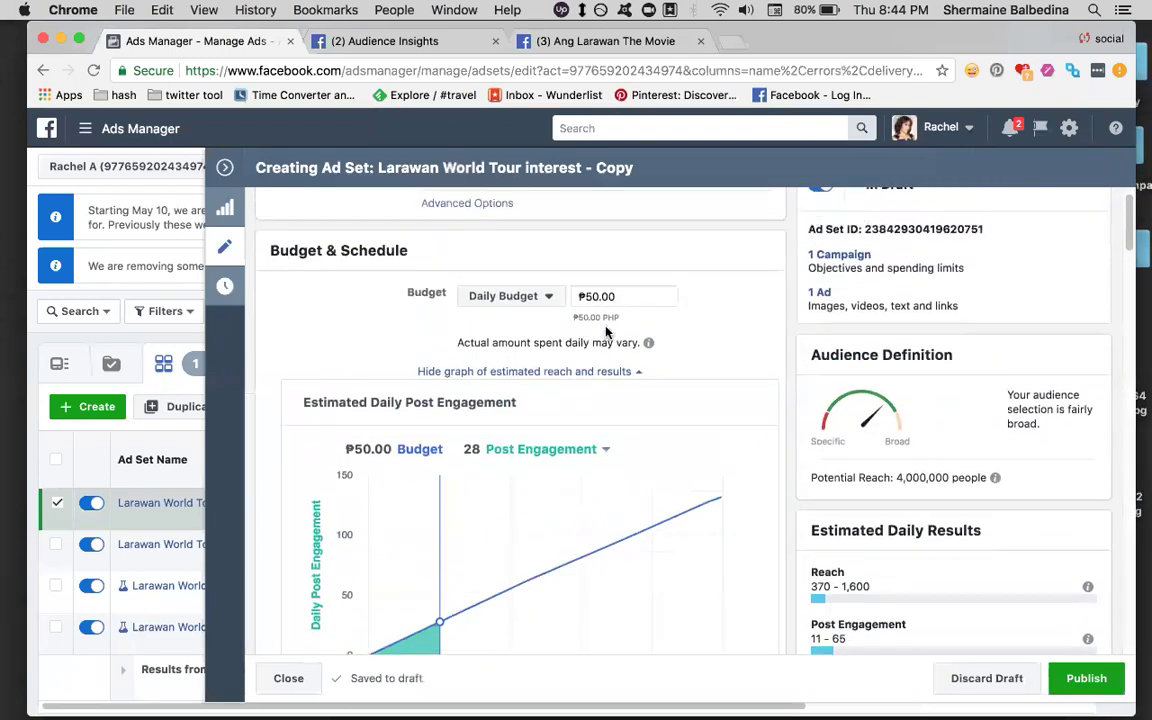
left_click(585, 296)
key("BackSpace")
type("2")
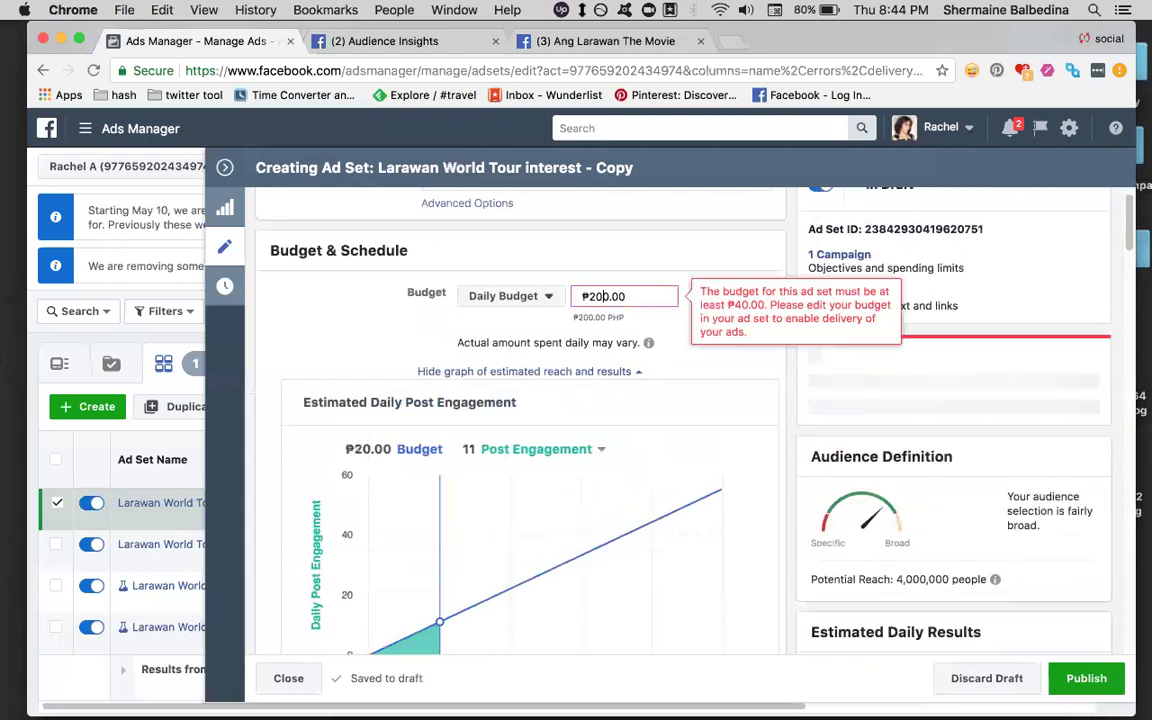
type("0")
double_click(698, 369)
- Remove Australia, Singapore and Saudi Arabia from the copied ad set's targeted locations
scroll(698, 369, "down", 10)
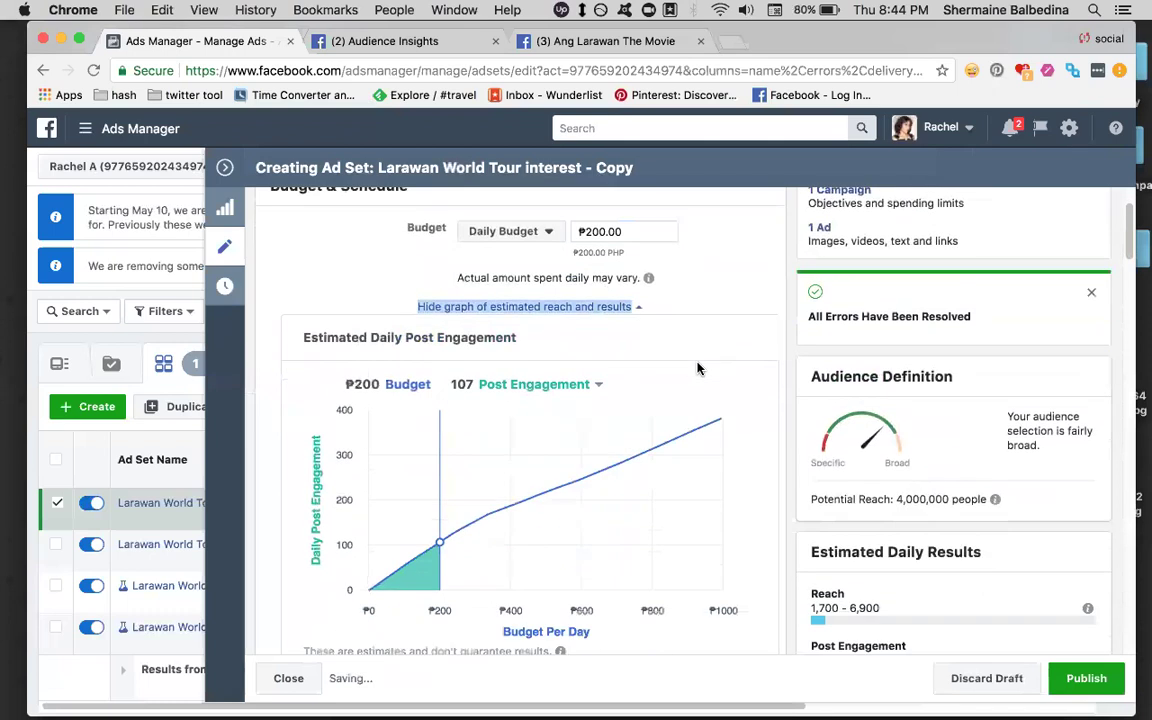
scroll(692, 380, "down", 2)
scroll(681, 398, "down", 5)
scroll(683, 401, "down", 4)
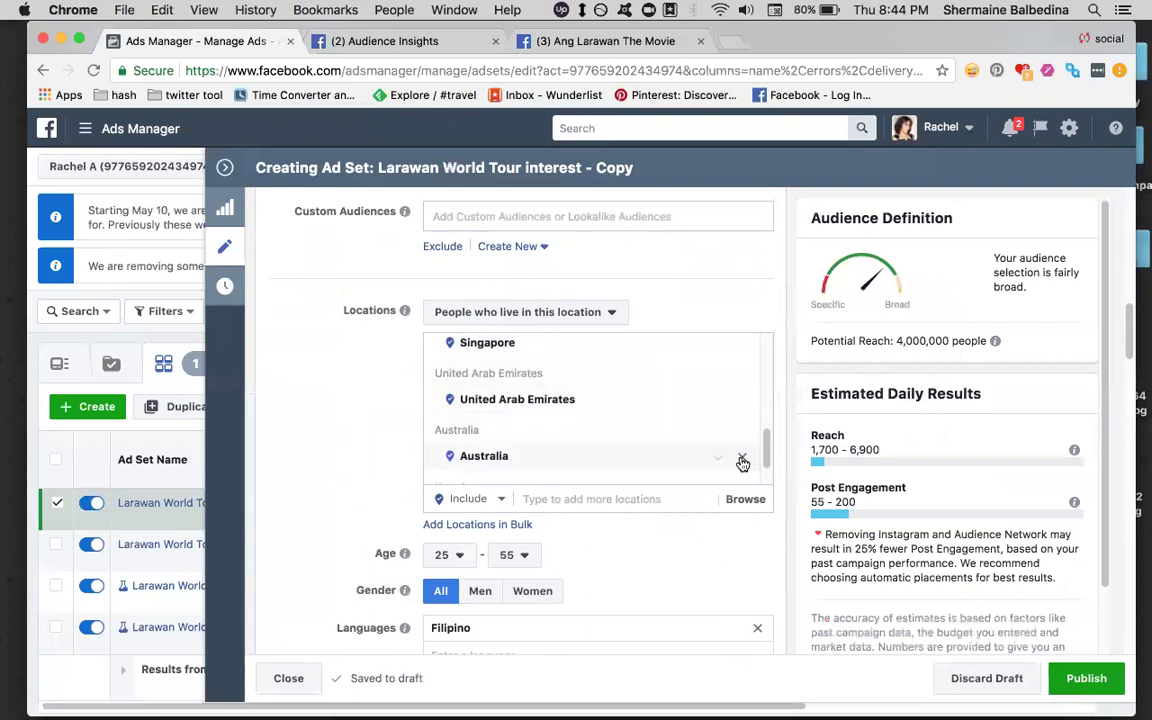
left_click(742, 462)
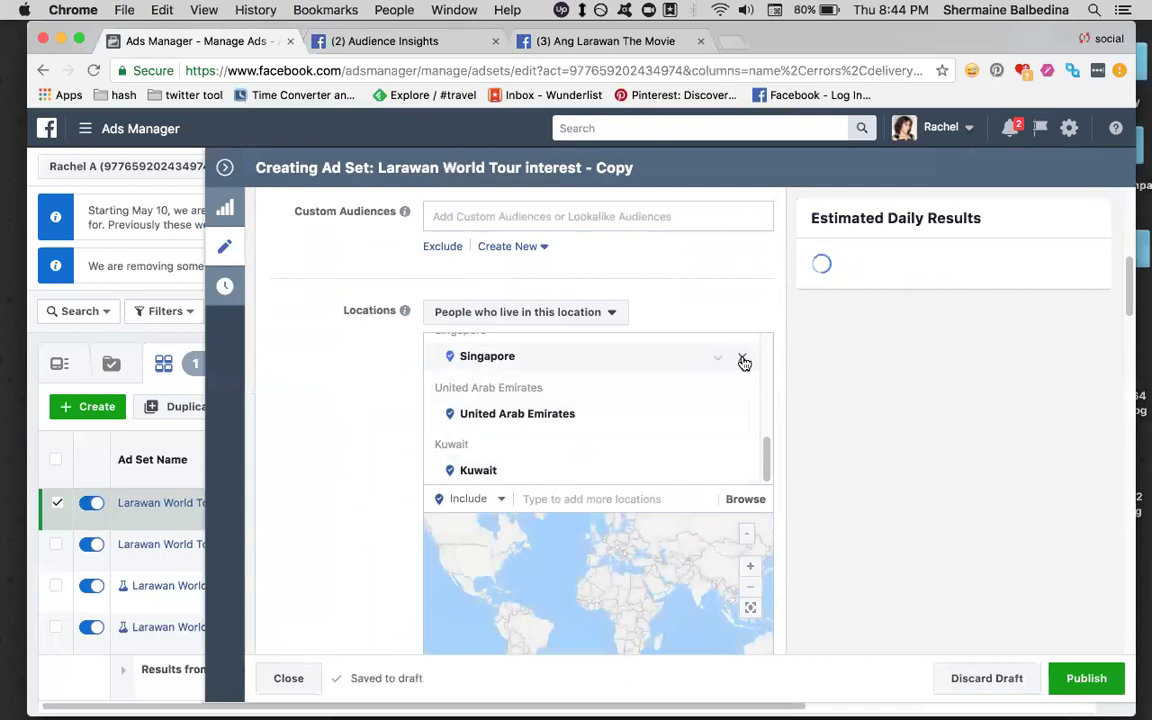
left_click(743, 360)
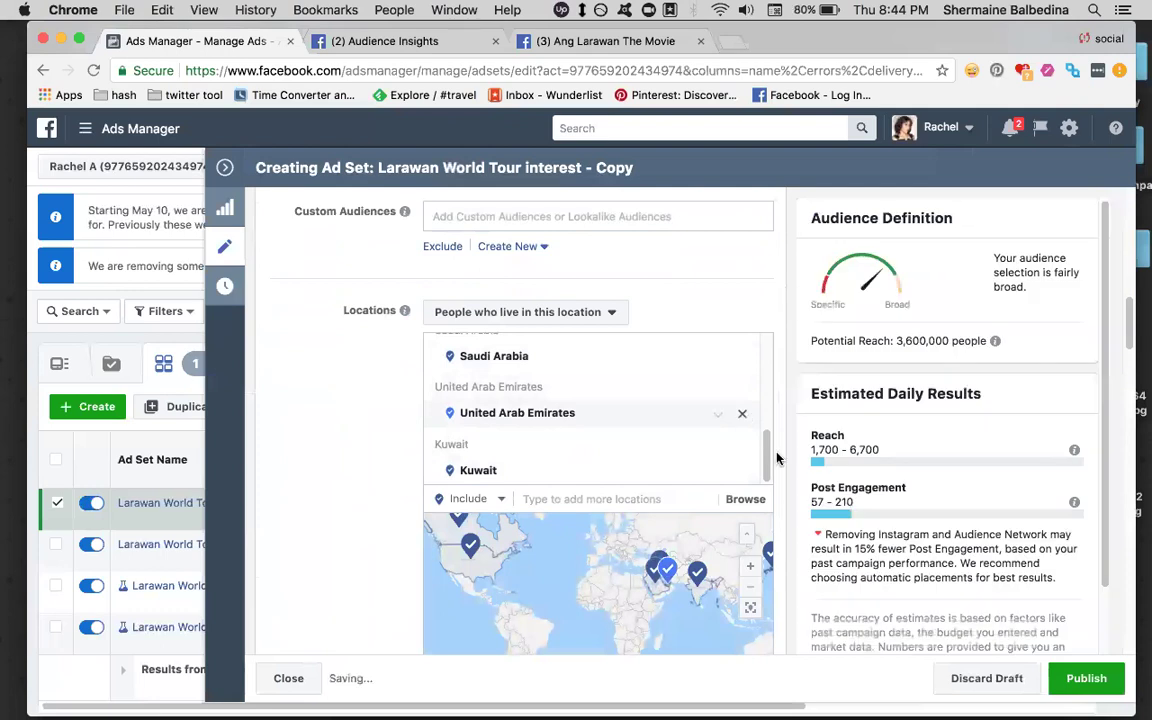
scroll(766, 452, "up", 3)
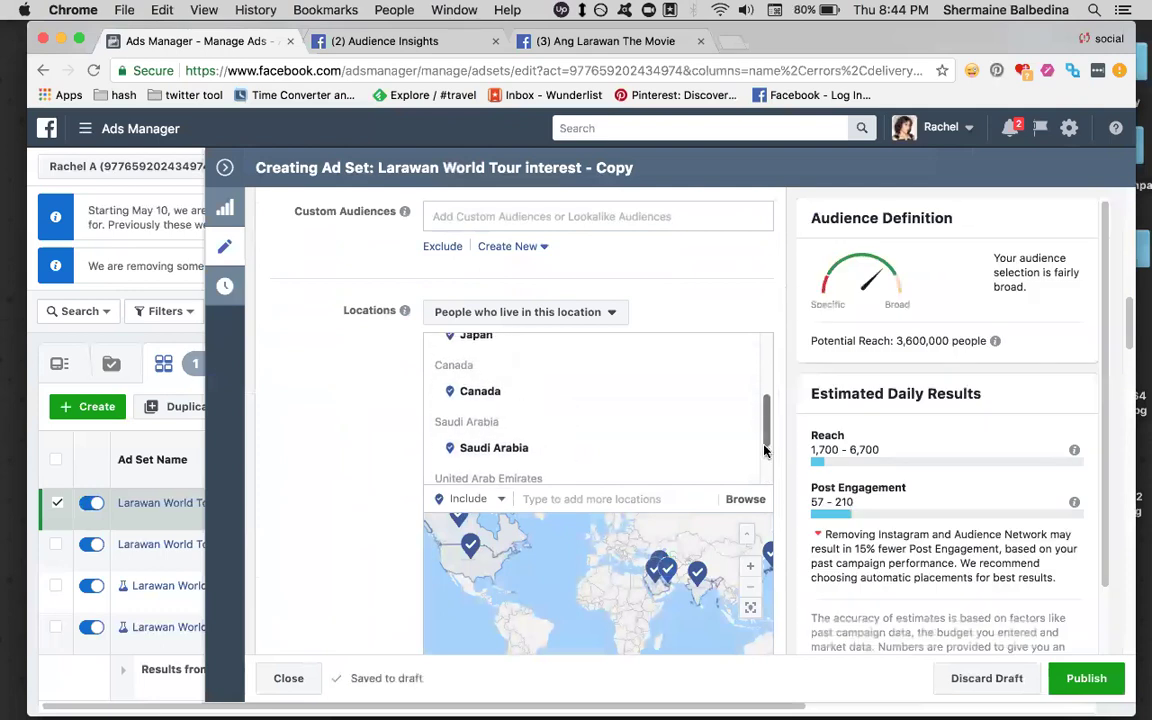
scroll(764, 451, "up", 3)
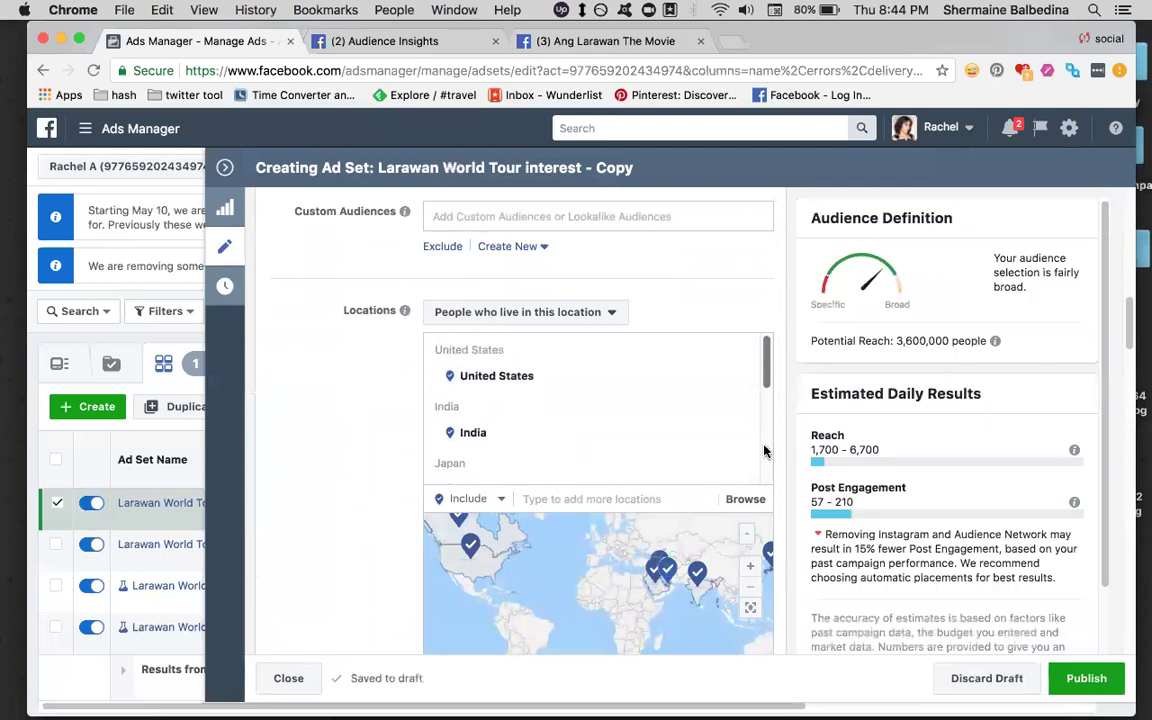
scroll(764, 451, "down", 3)
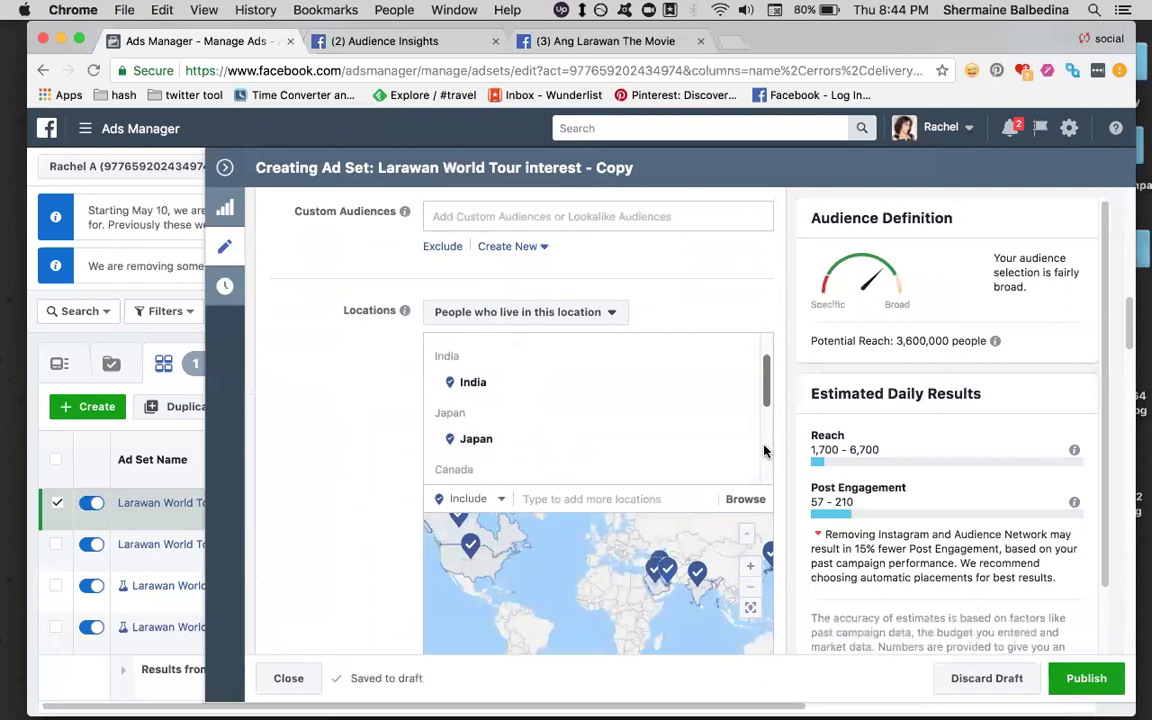
scroll(764, 451, "down", 2)
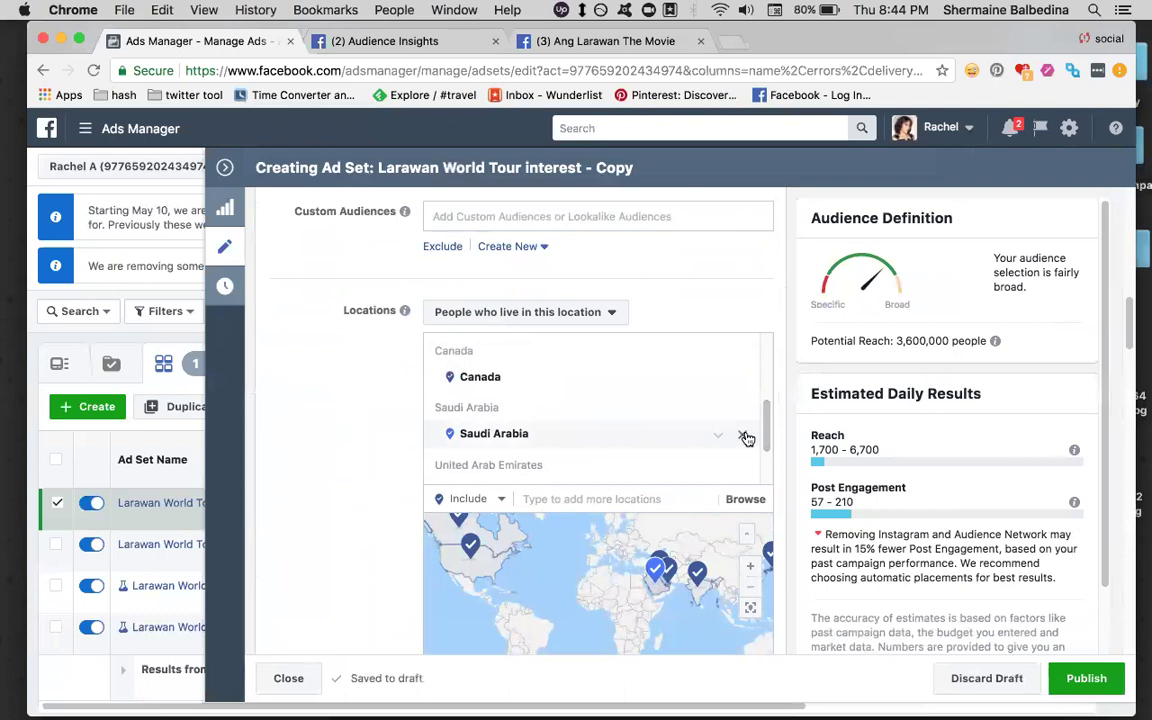
left_click(744, 436)
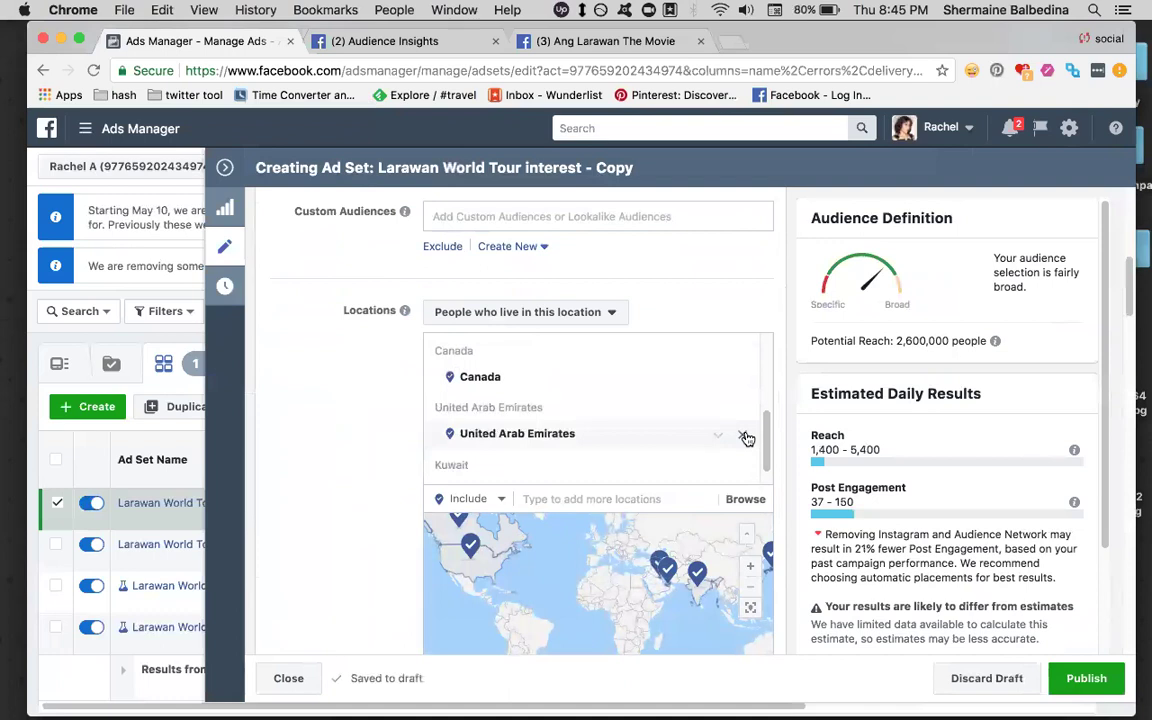
- Add the countries Italy and Spain to the copied ad set's targeted locations
scroll(715, 485, "down", 1)
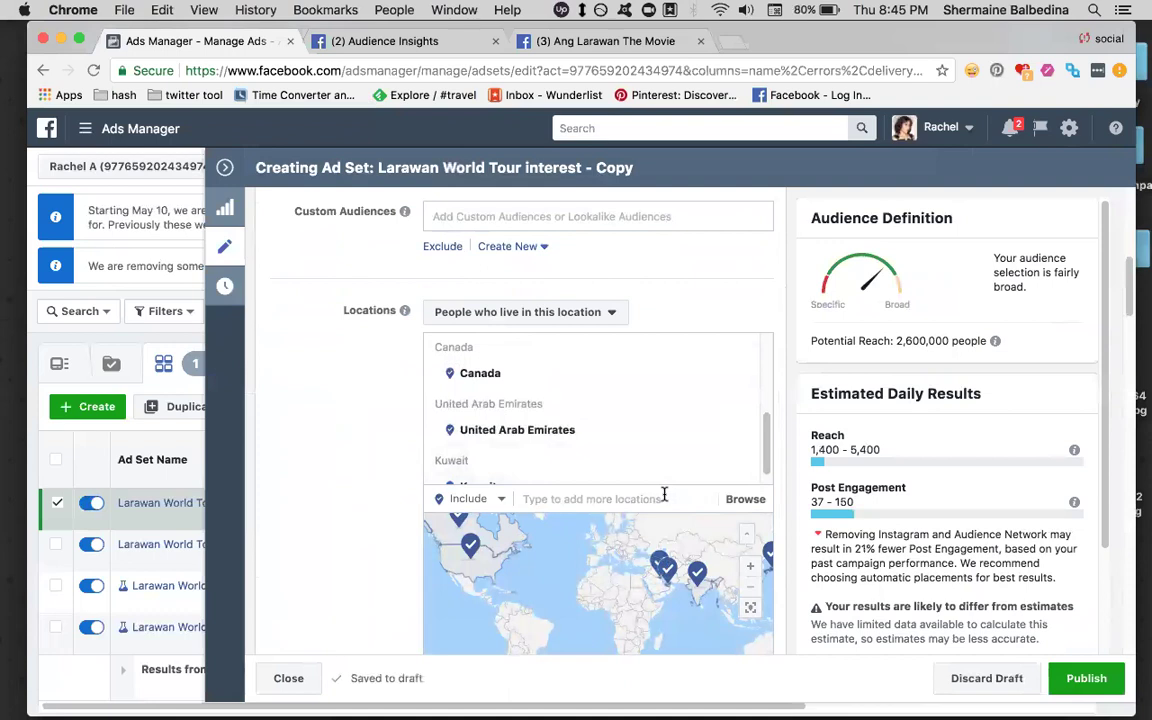
scroll(669, 481, "up", 3)
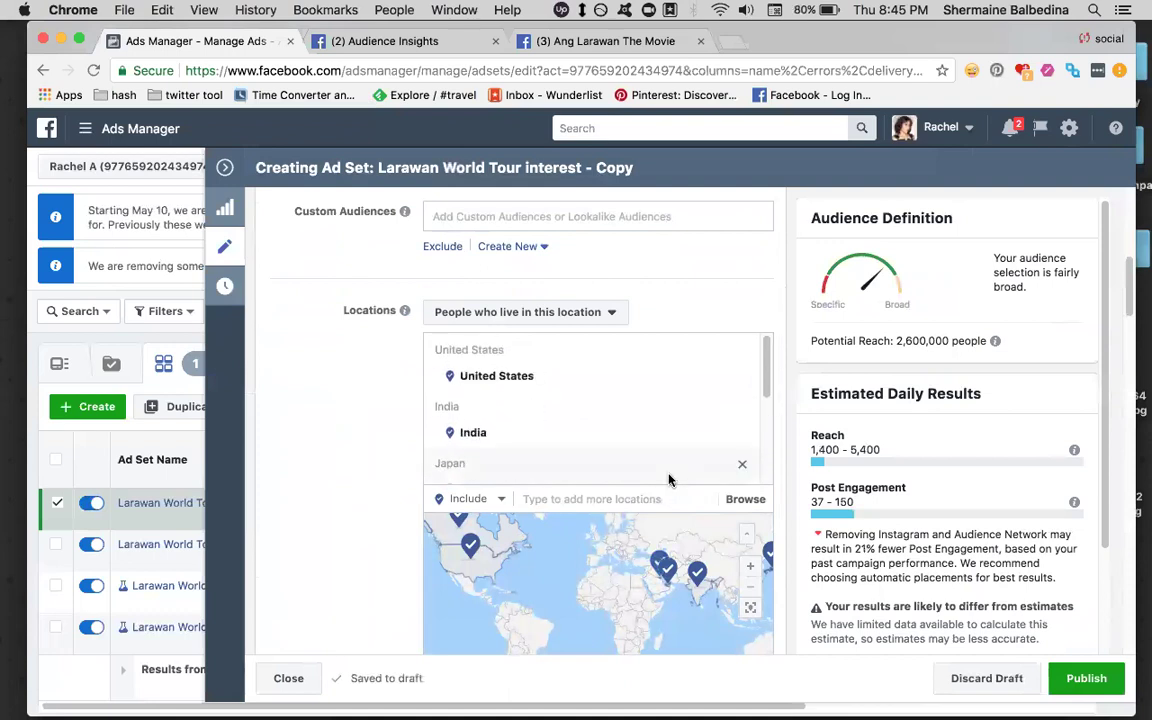
left_click(657, 498)
type("Italy")
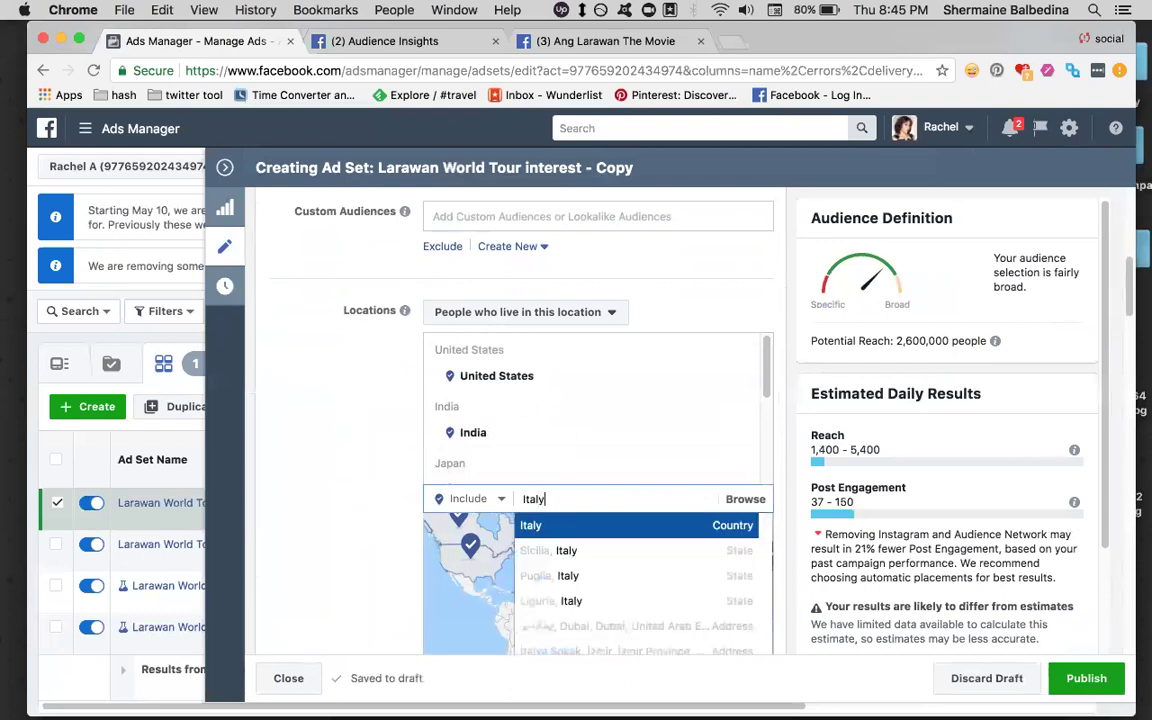
left_click(660, 530)
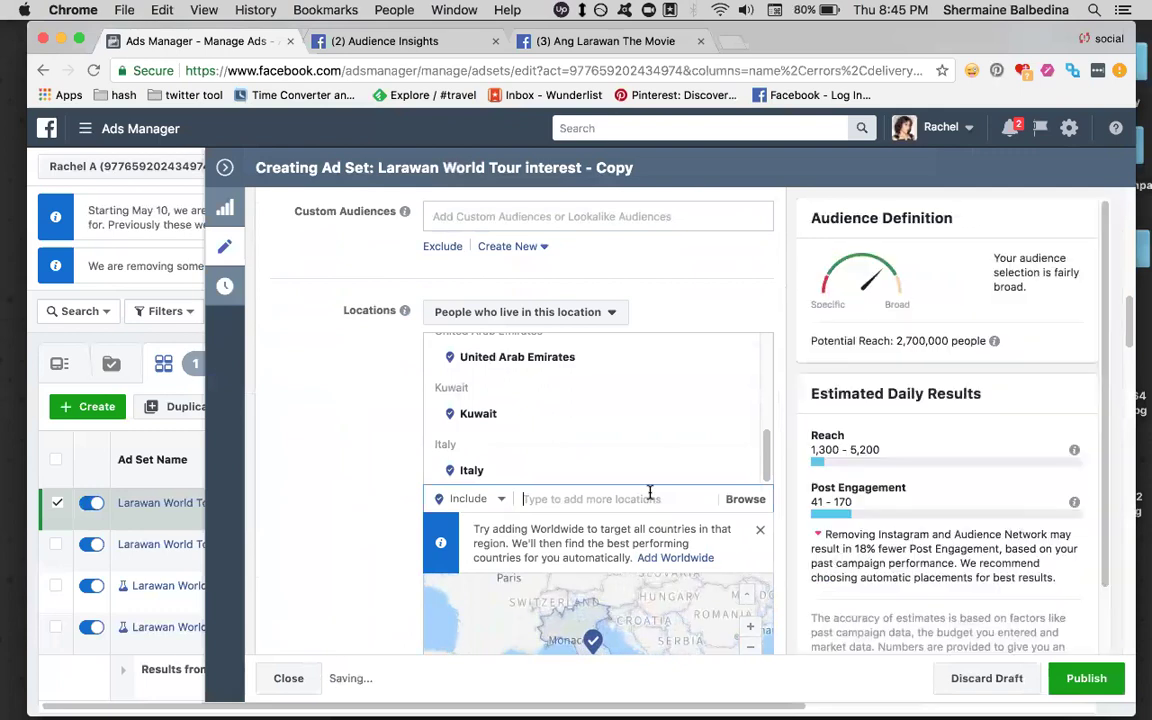
type("S")
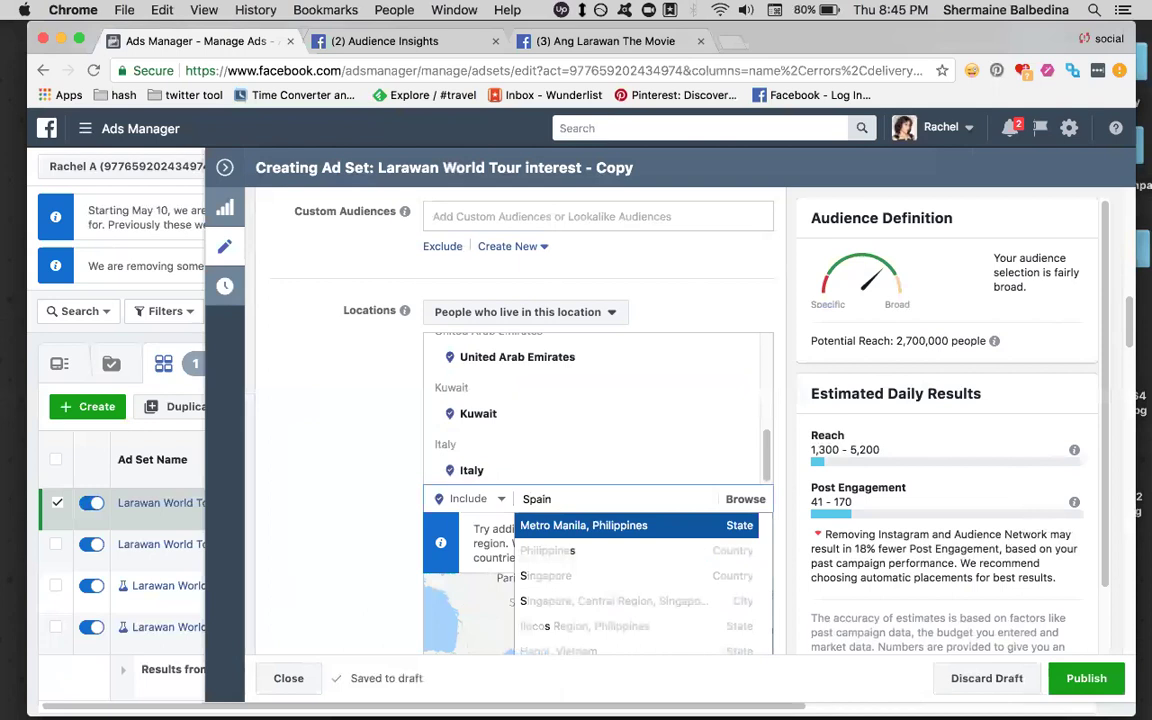
type("pa")
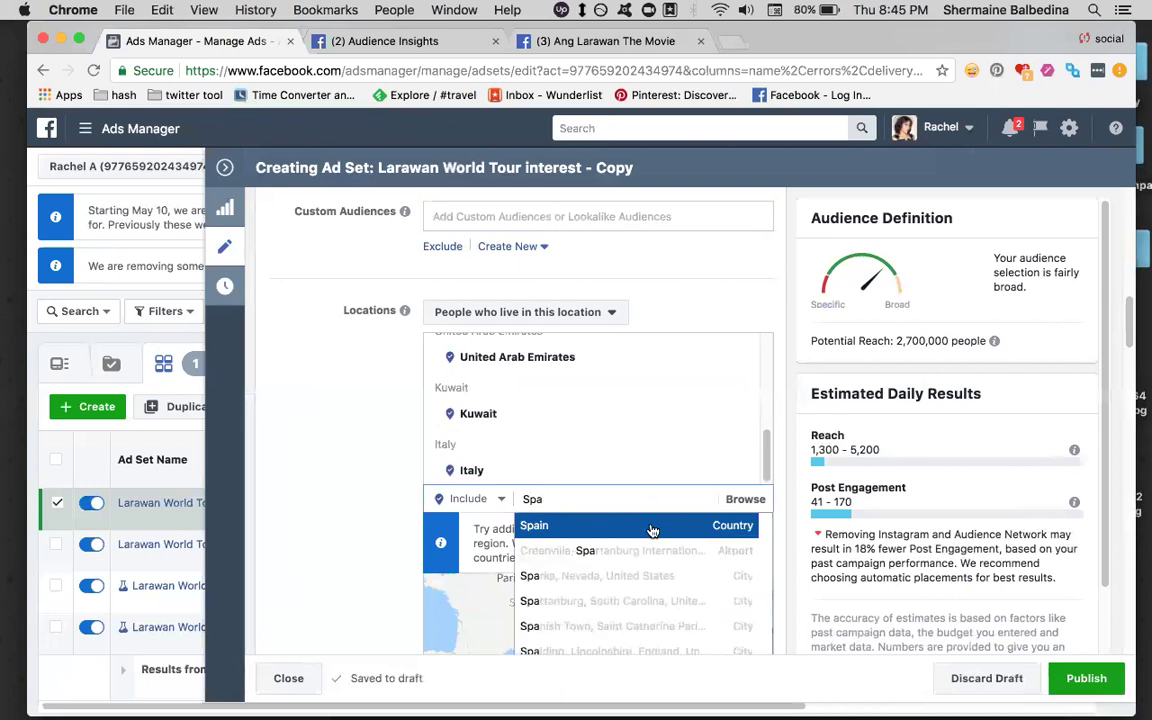
left_click(652, 527)
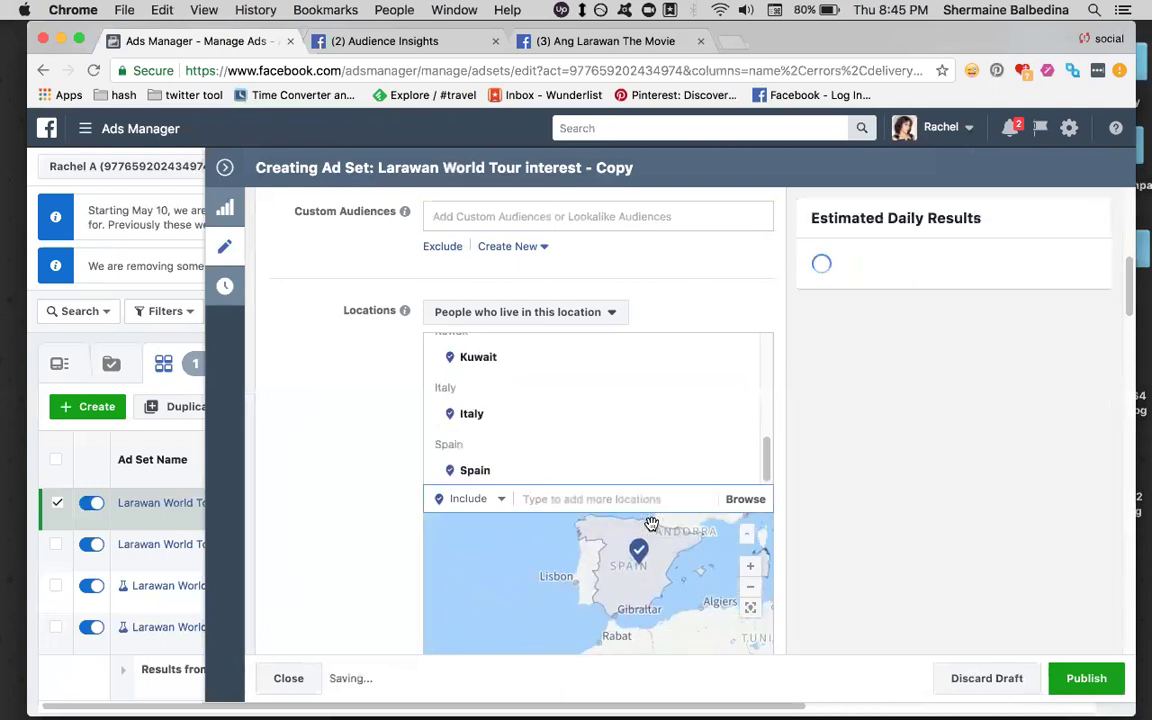
- Include the country New Zealand in the copied ad set's targeted locations
mouse_move(766, 455)
left_mouse_down()
mouse_move(767, 362)
mouse_move(769, 472)
left_mouse_up()
scroll(375, 488, "down", 3)
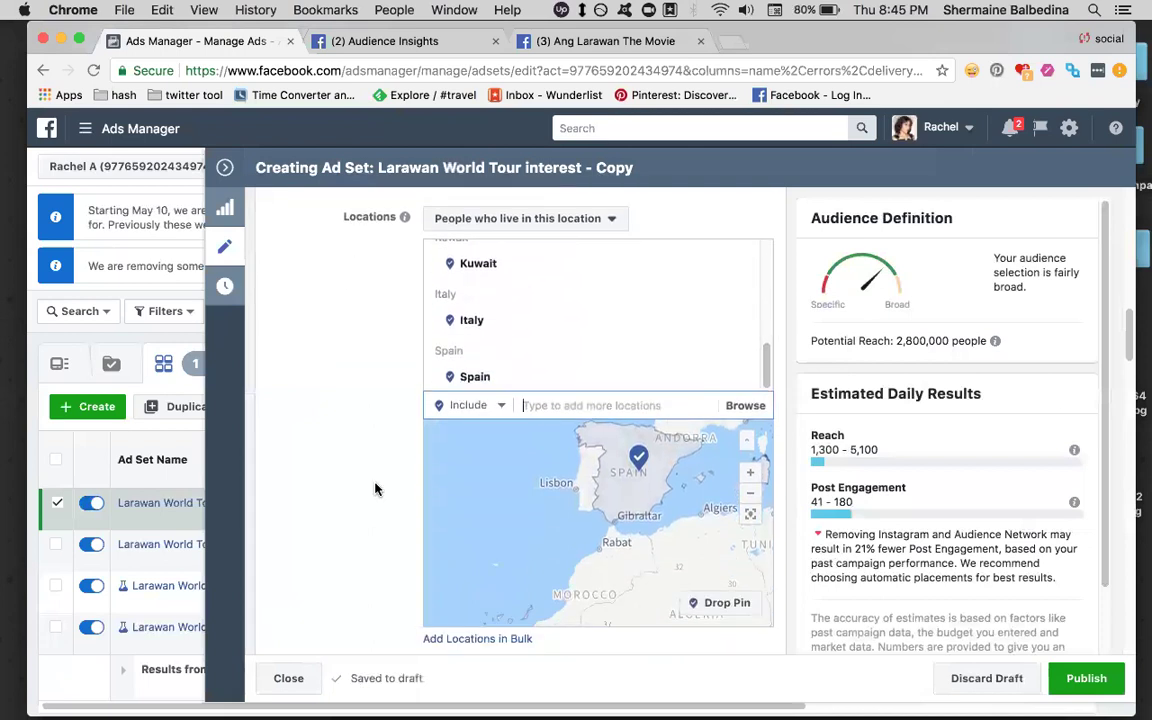
scroll(375, 488, "down", 2)
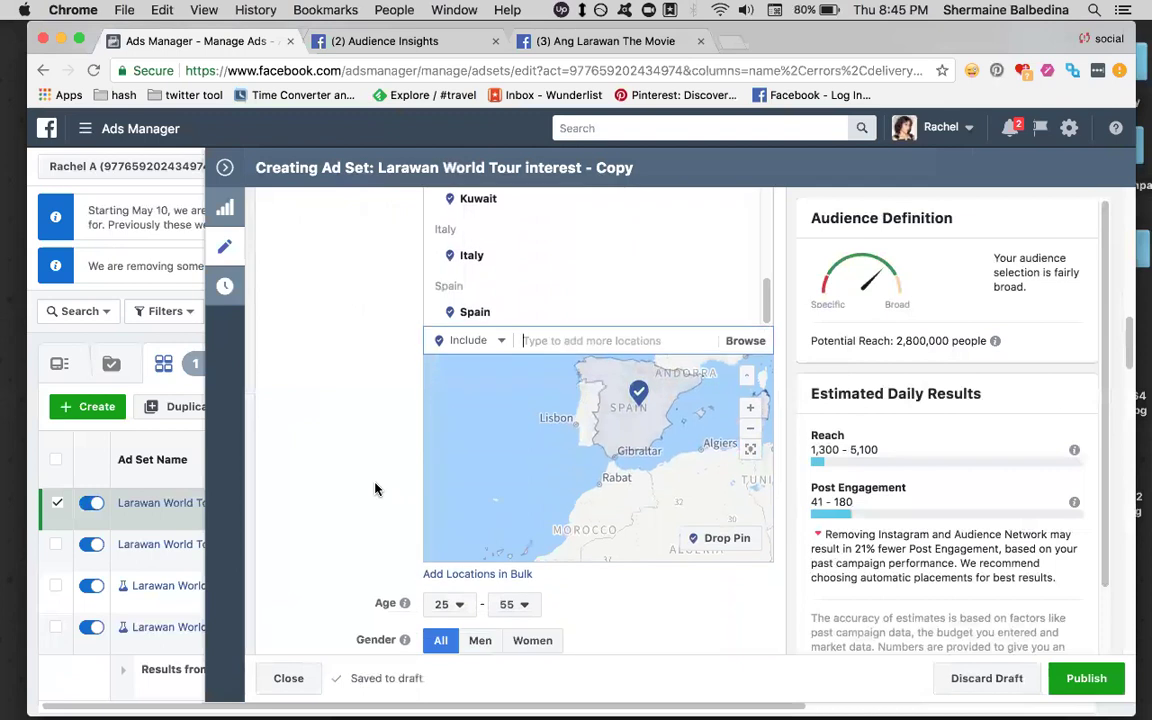
scroll(375, 488, "down", 1)
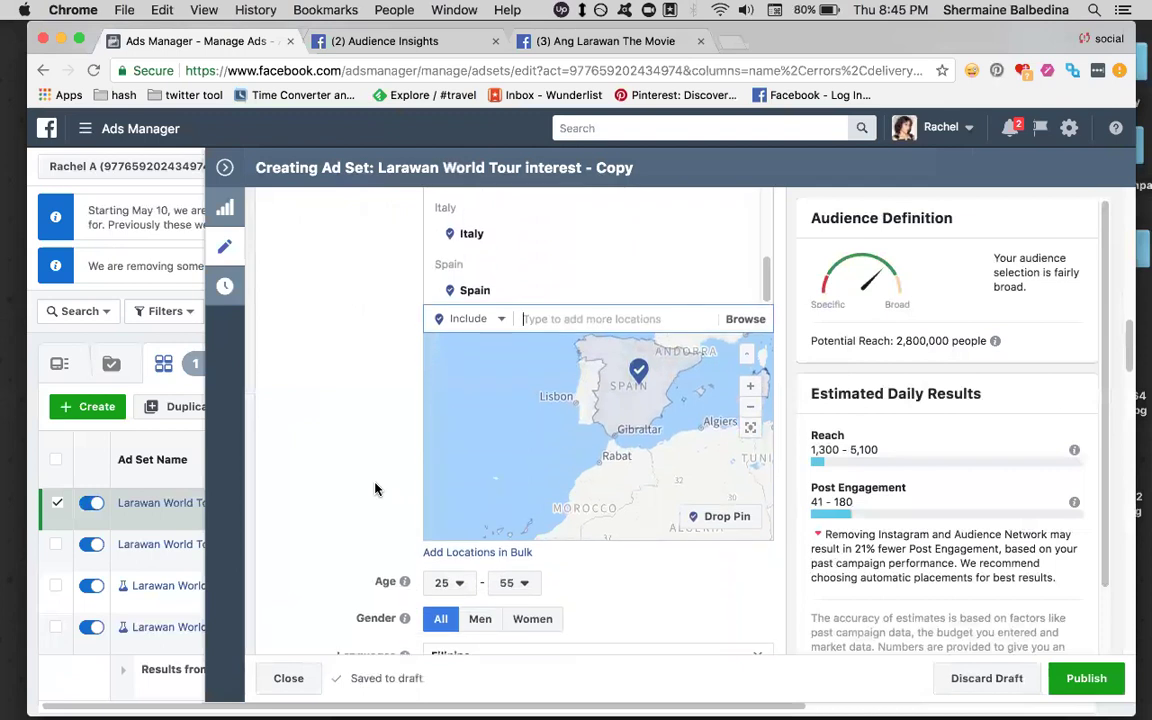
scroll(375, 488, "up", 2)
scroll(708, 296, "up", 3)
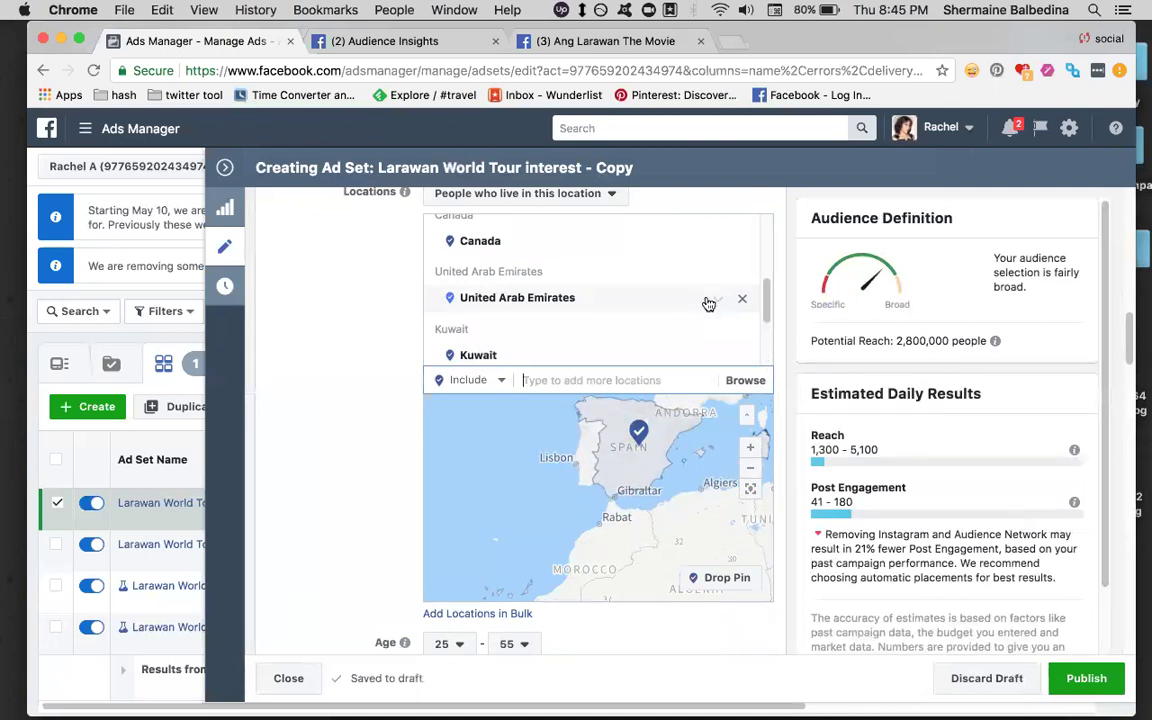
type("New zealand")
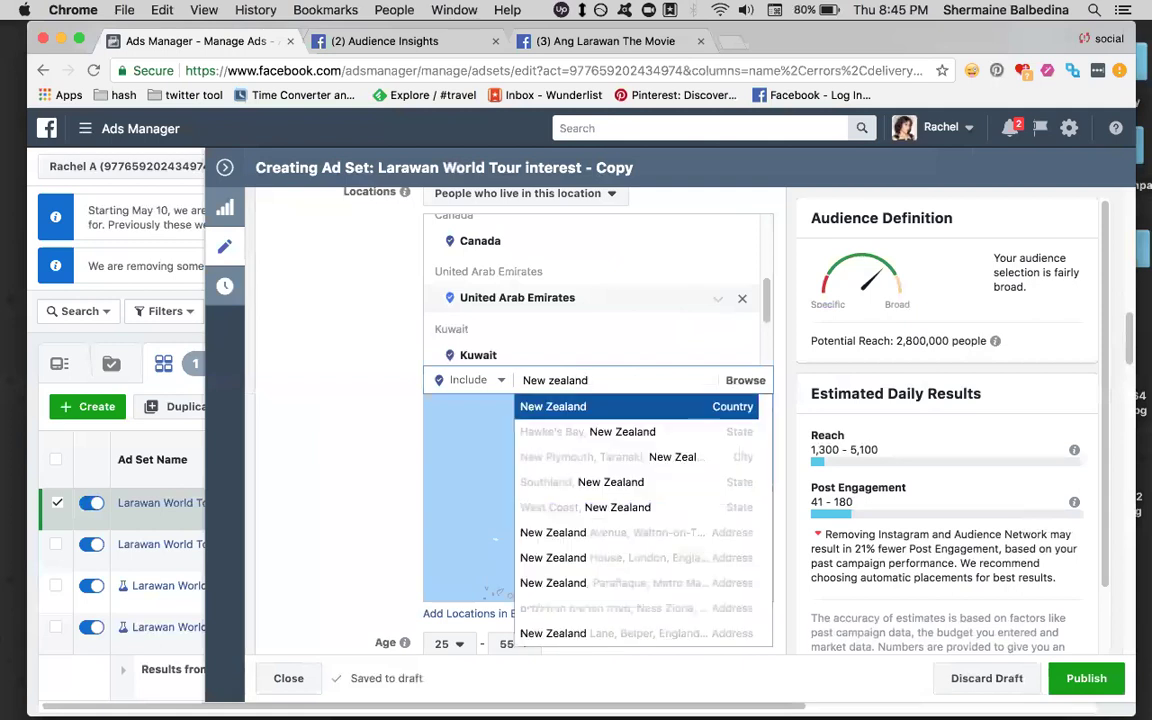
left_click(675, 410)
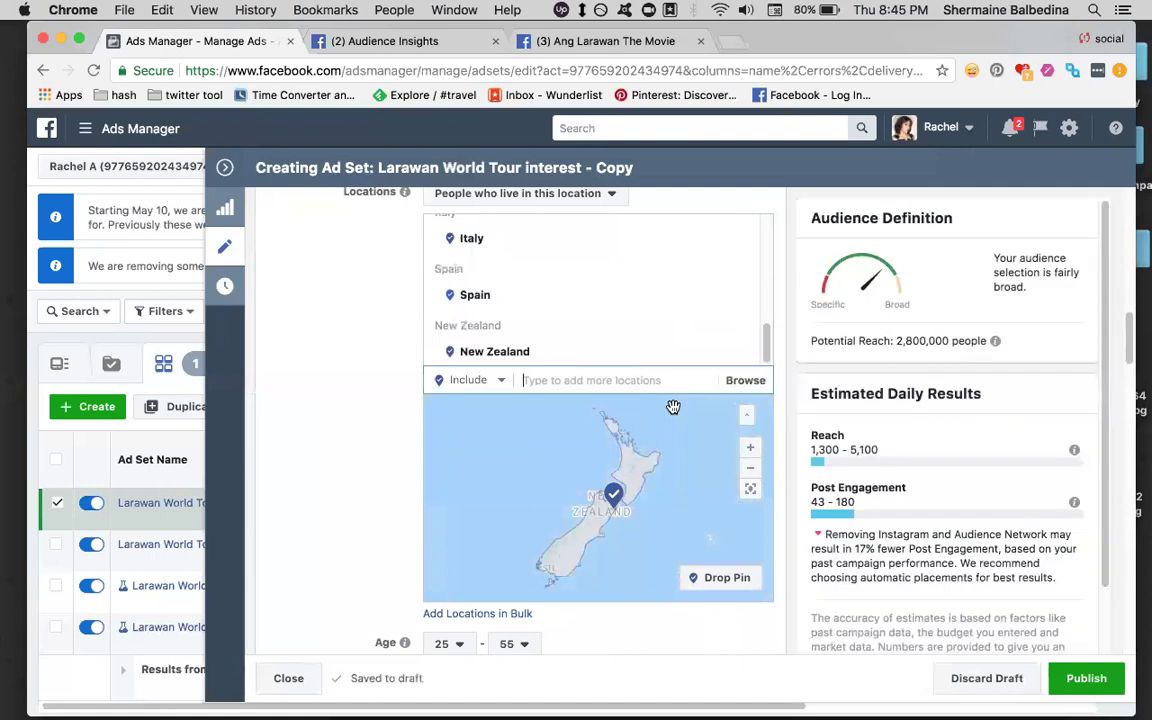
- Review the copied ad set's age, gender, language and detailed targeting, including the notice attached to the Higher education behavior
scroll(379, 436, "down", 3)
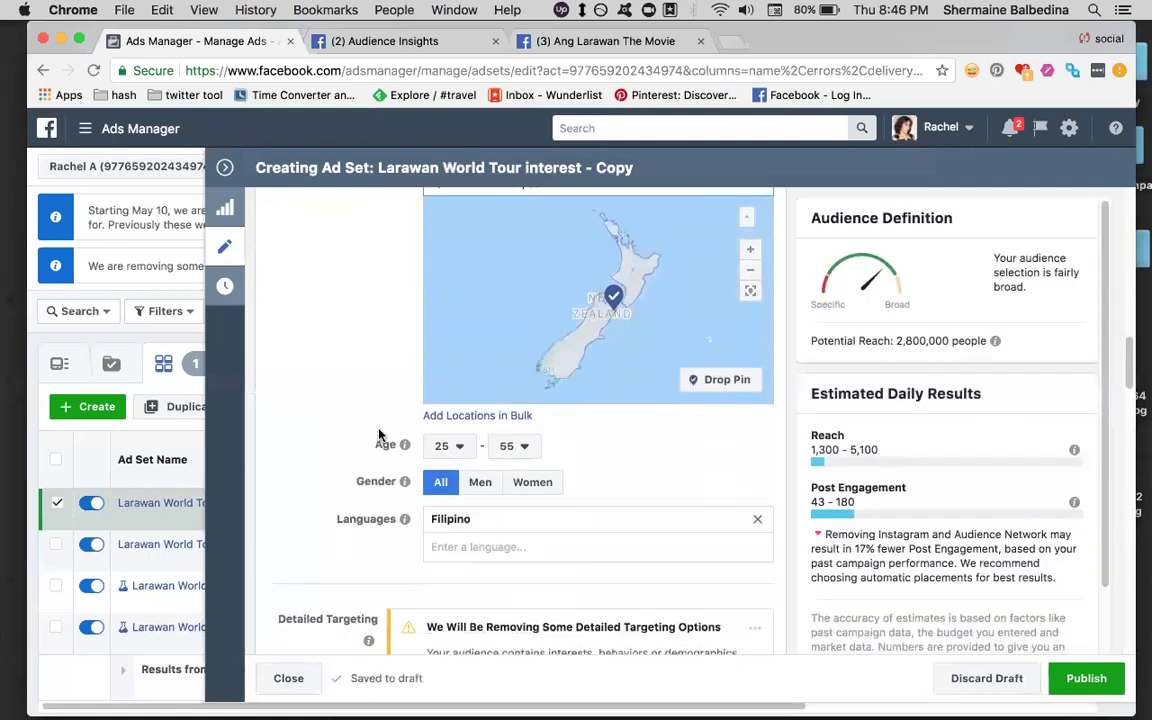
scroll(379, 436, "down", 4)
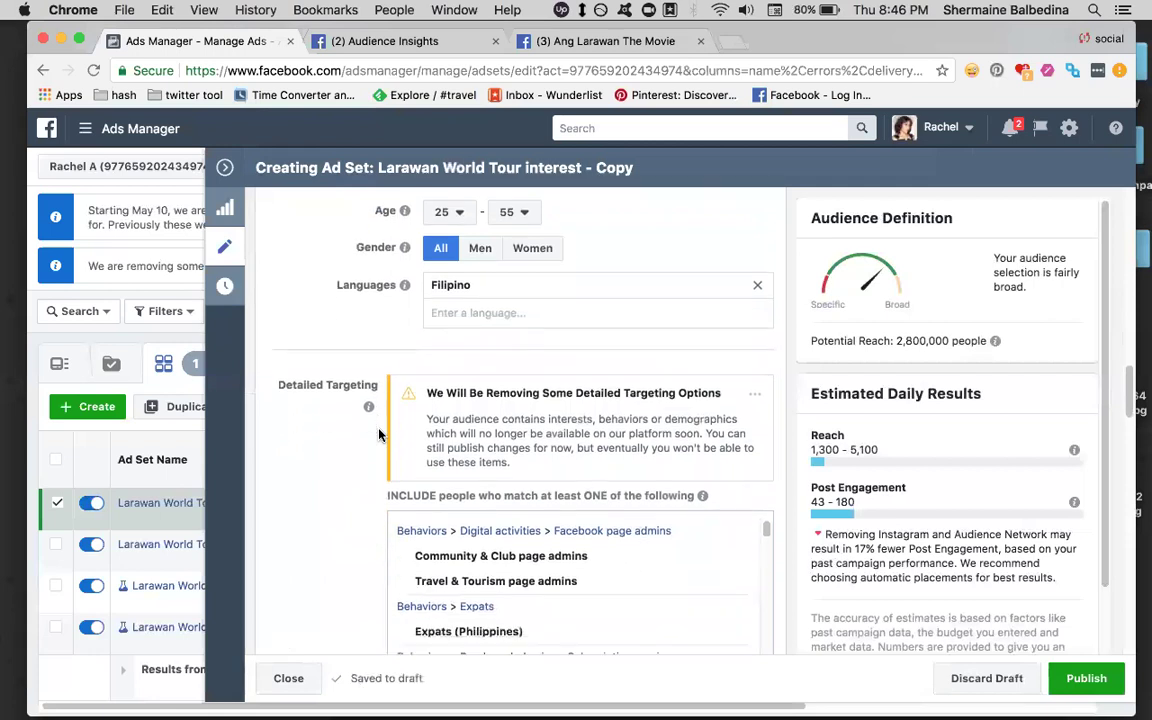
scroll(379, 436, "down", 2)
scroll(379, 434, "down", 1)
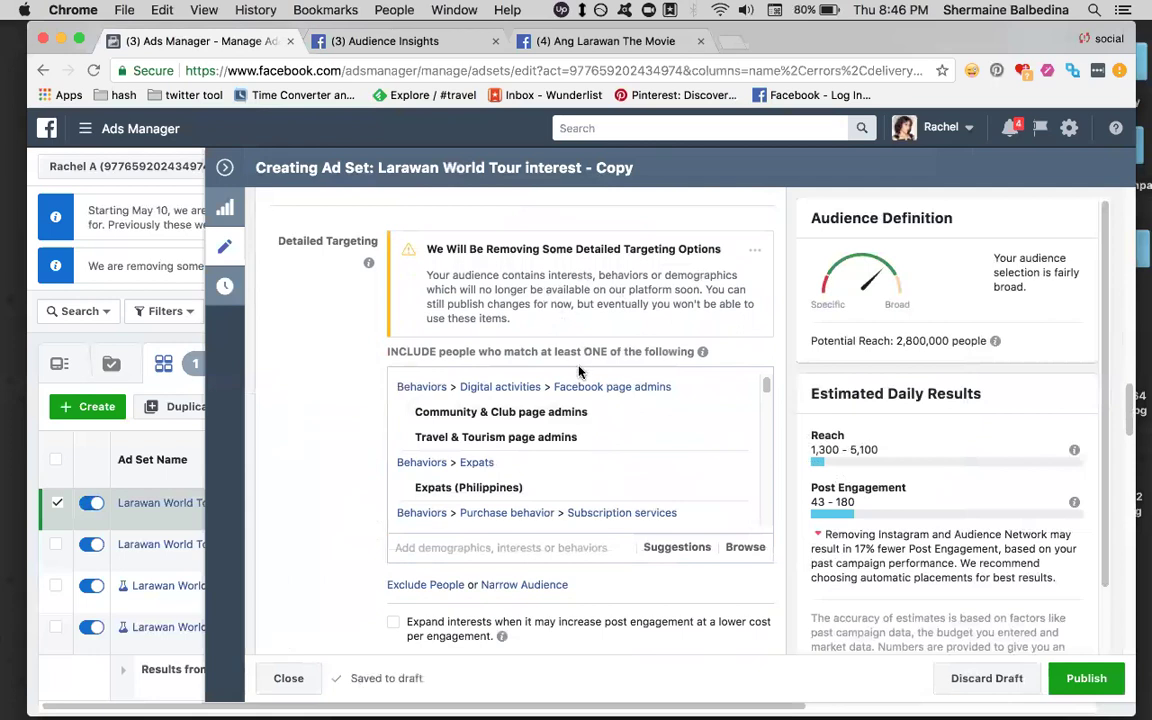
scroll(644, 304, "down", 1)
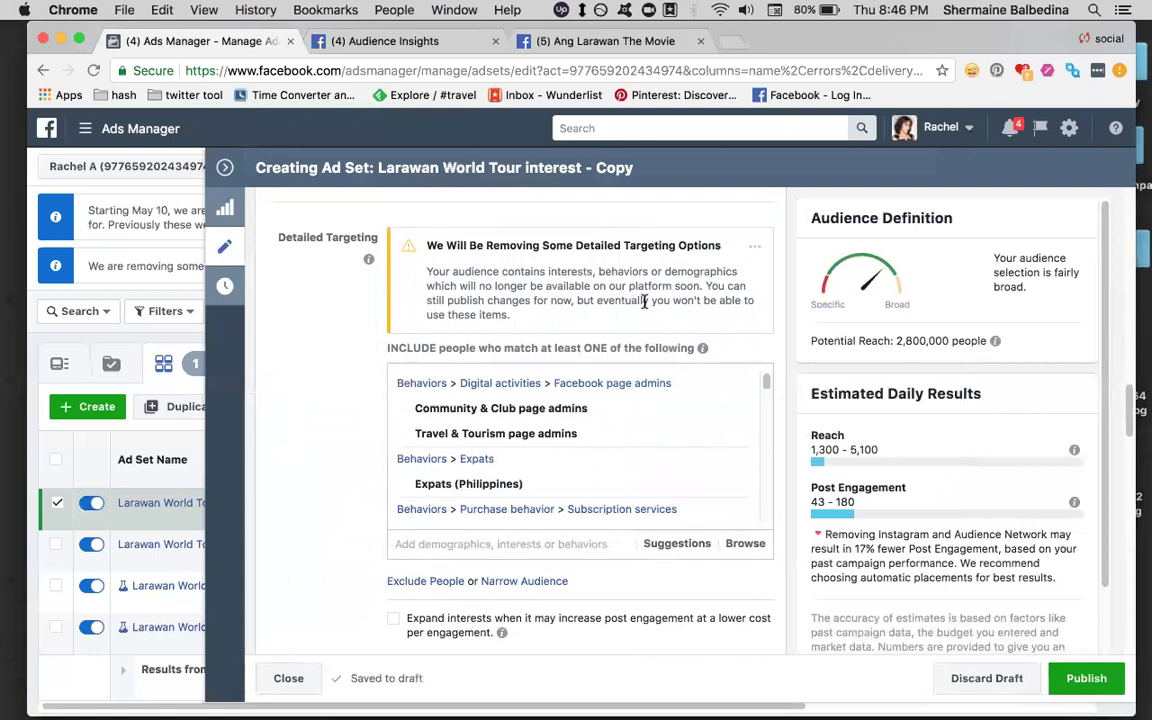
scroll(620, 415, "down", 2)
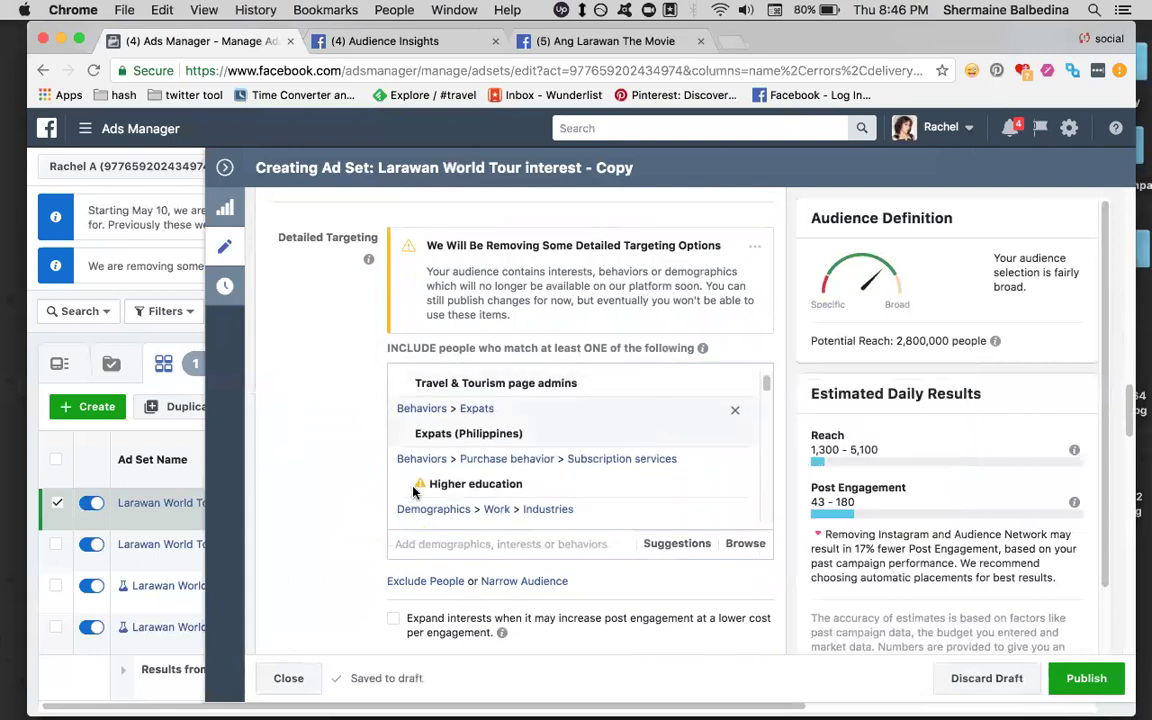
mouse_move(415, 491)
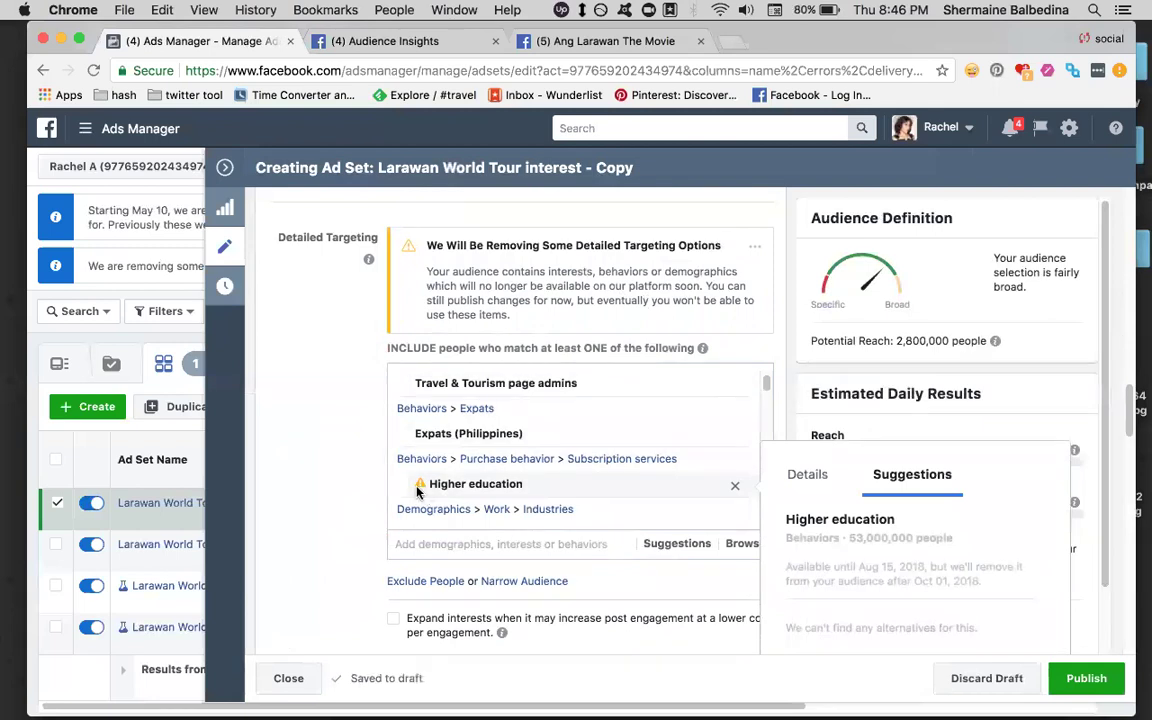
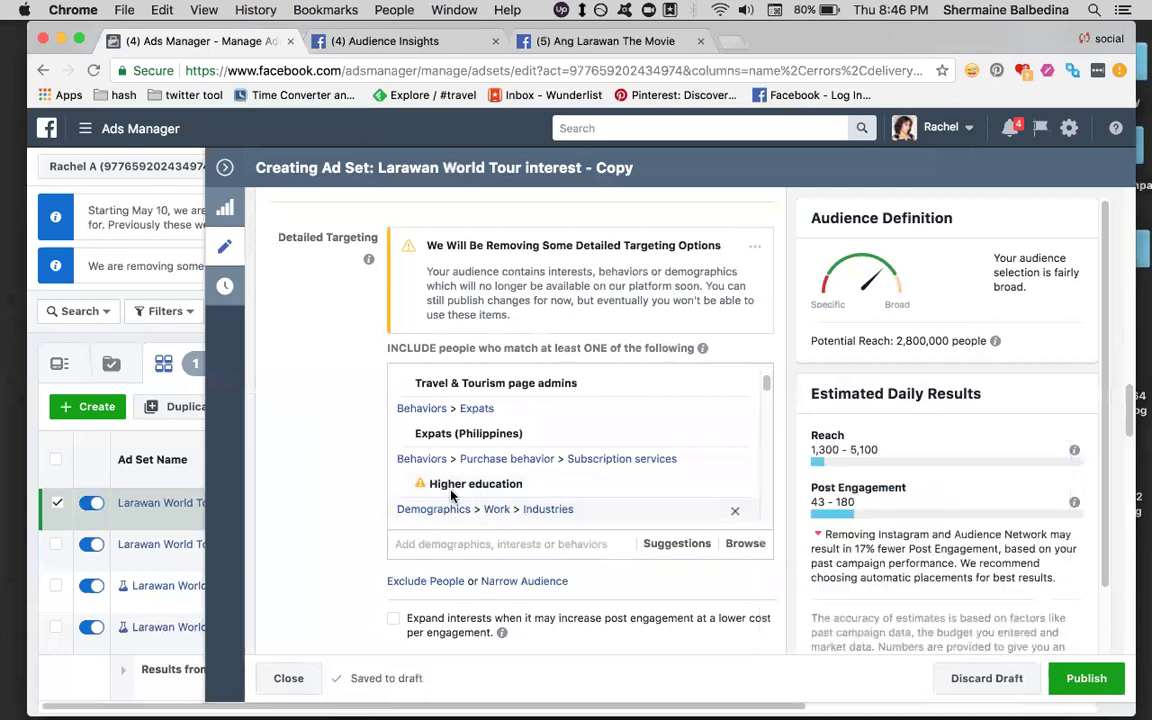
scroll(701, 477, "down", 3)
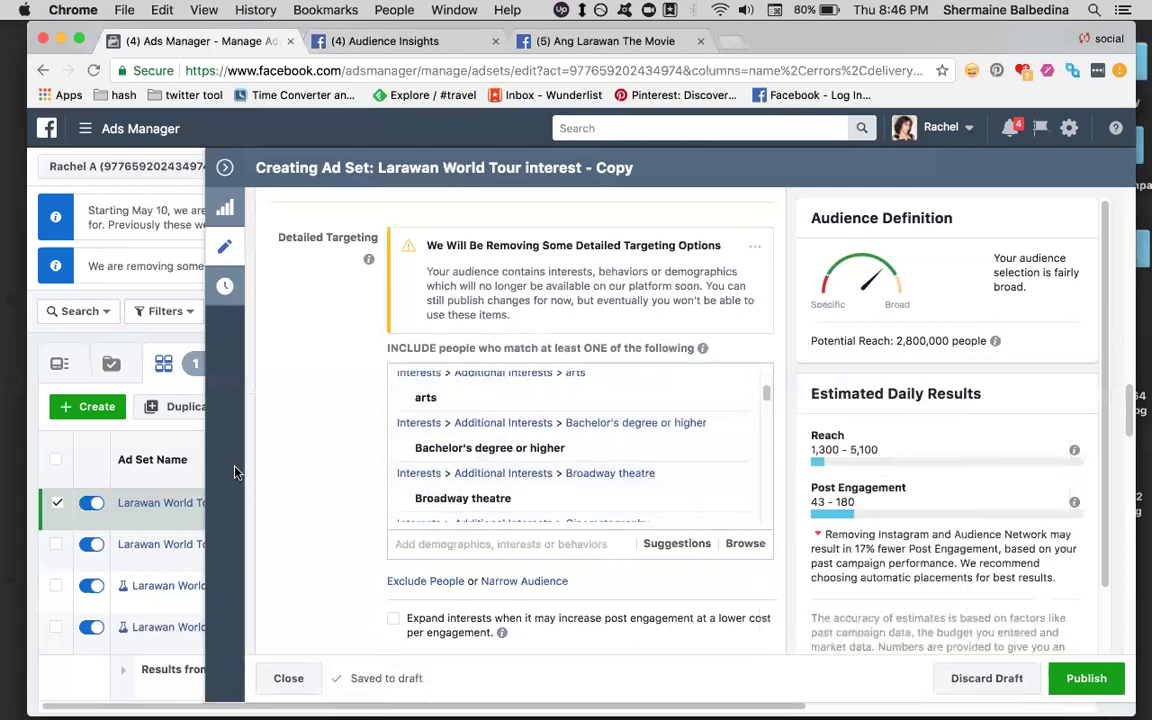
- Save the copied ad set's targeting as an audience named "Larawan world interest 200"
scroll(288, 458, "down", 5)
scroll(288, 458, "down", 2)
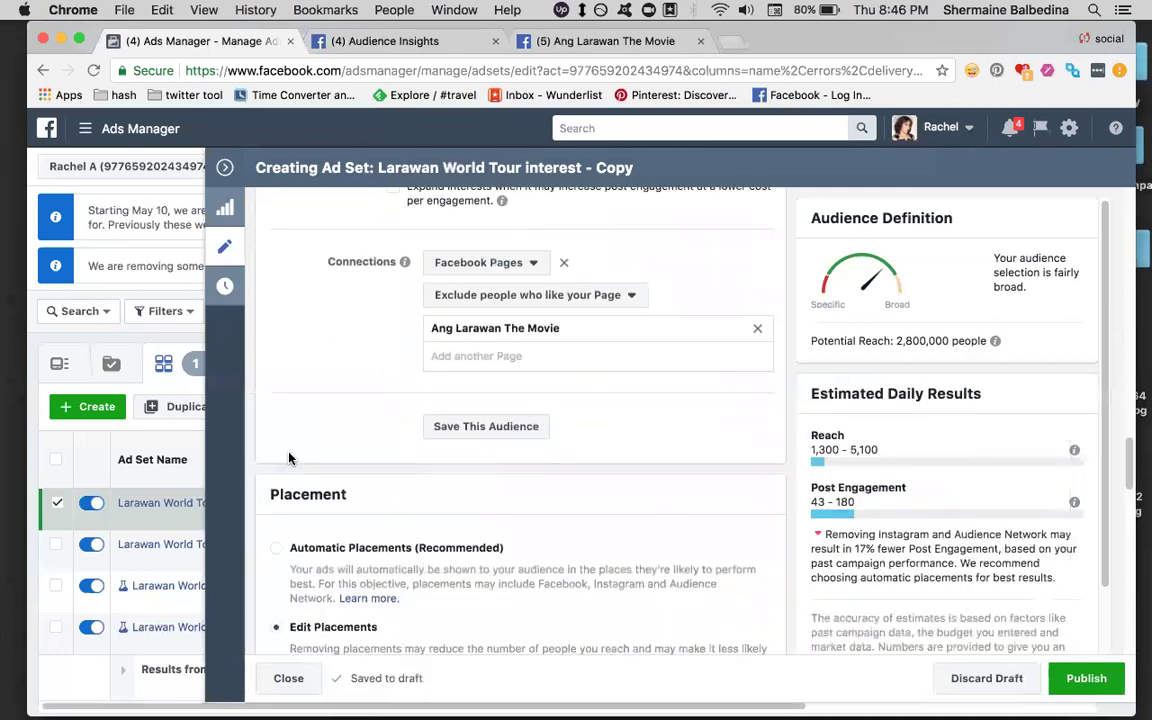
left_click(441, 430)
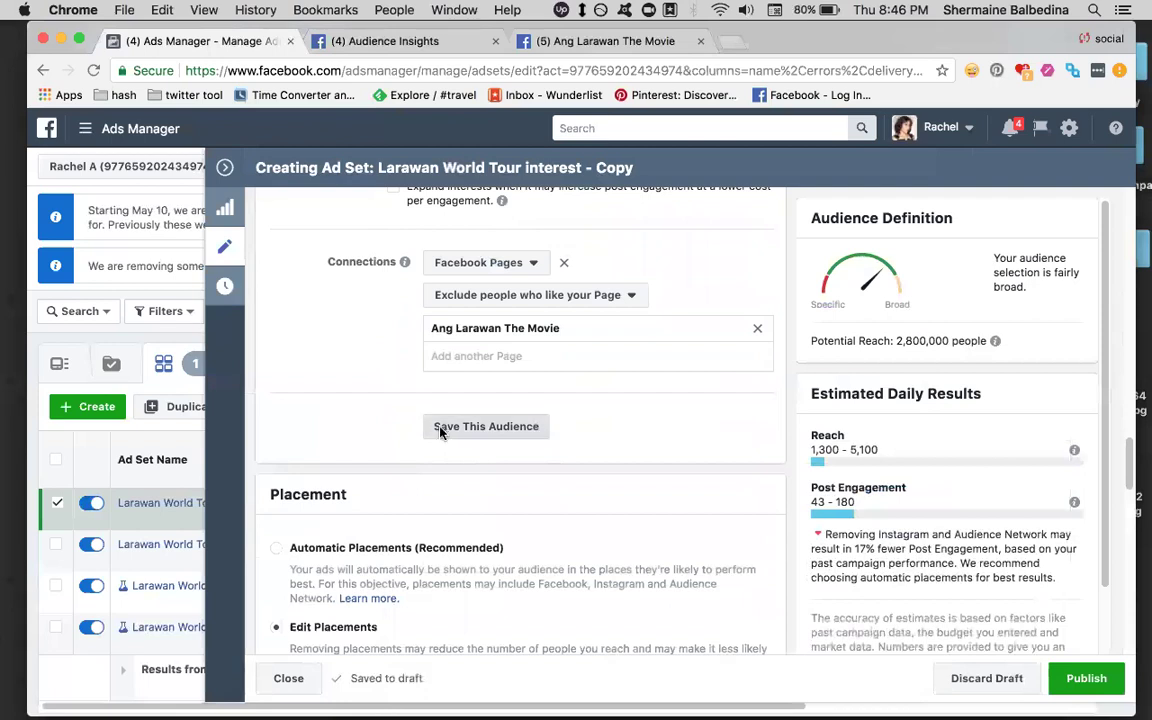
triple_click(502, 230)
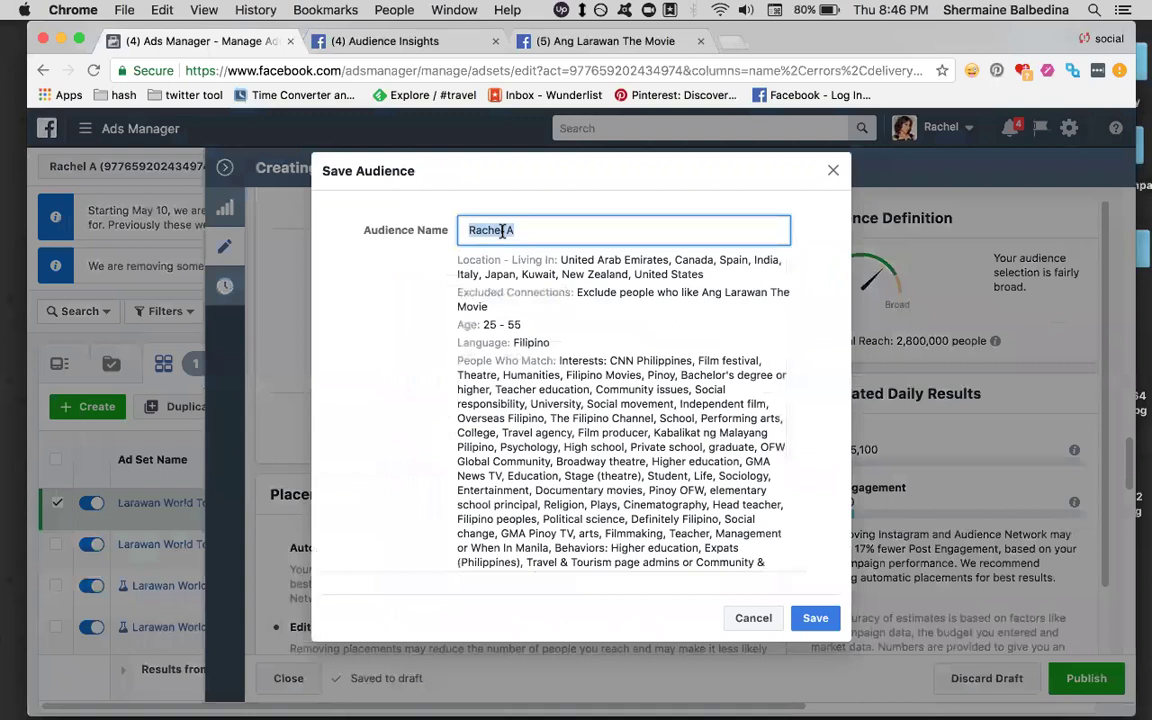
type("Larae")
key("BackSpace")
type("wan world interest")
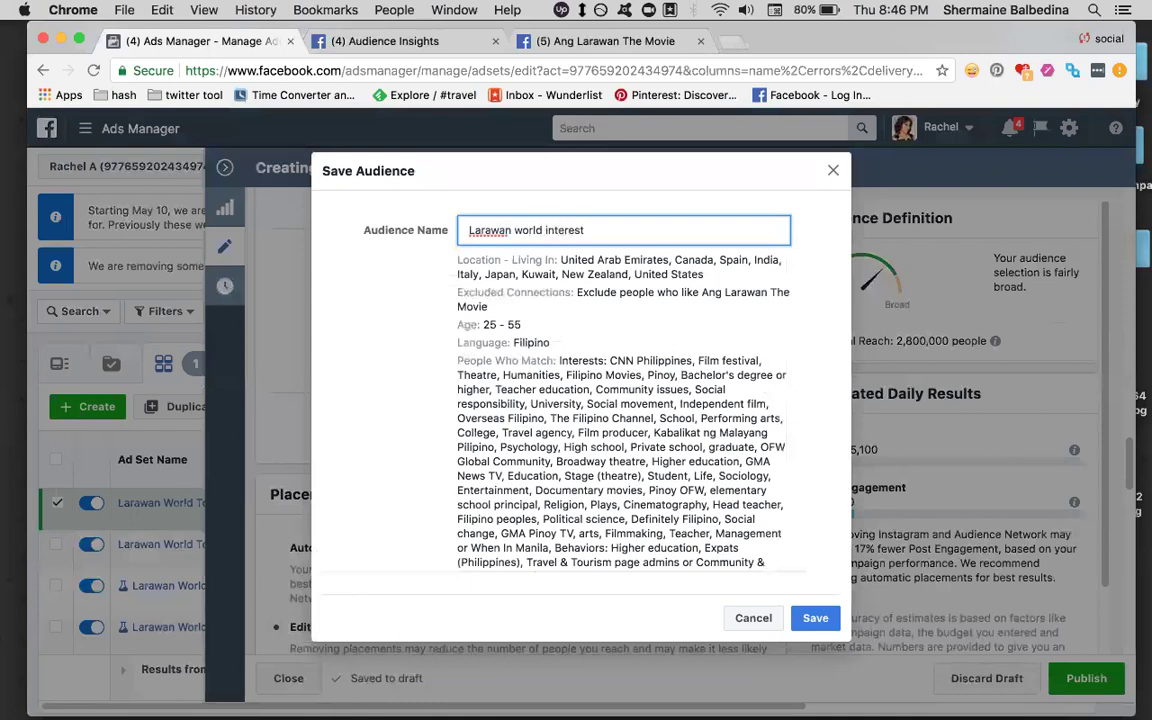
type(" 200")
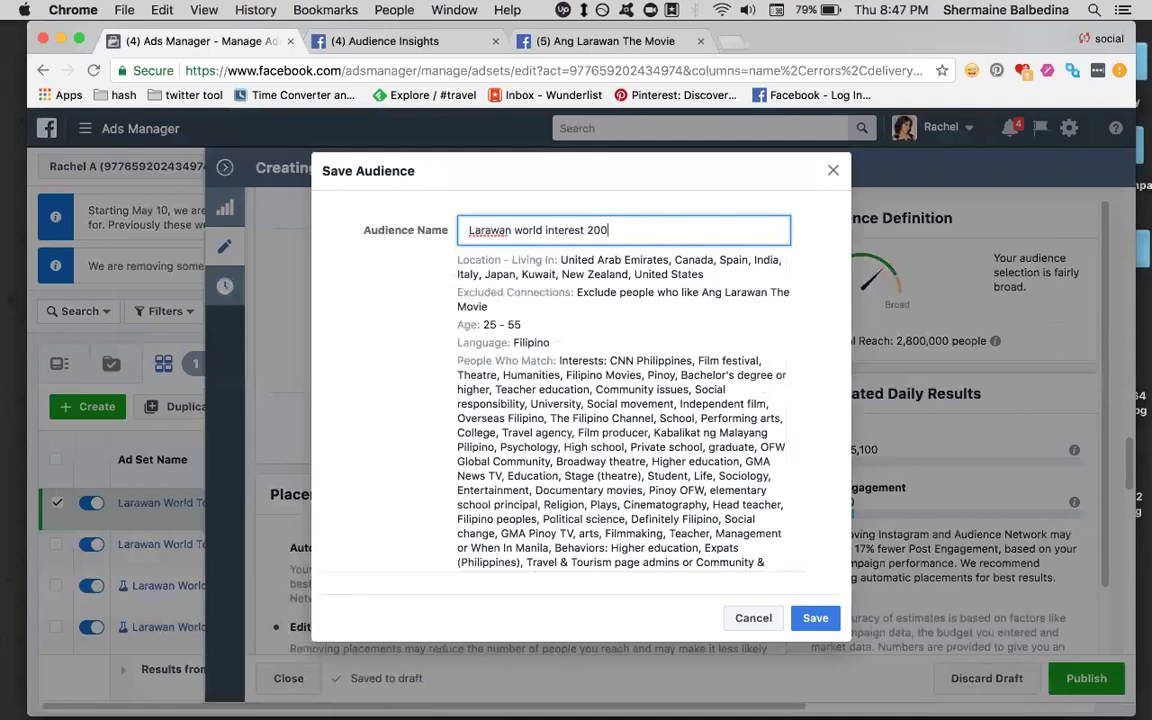
left_click(815, 620)
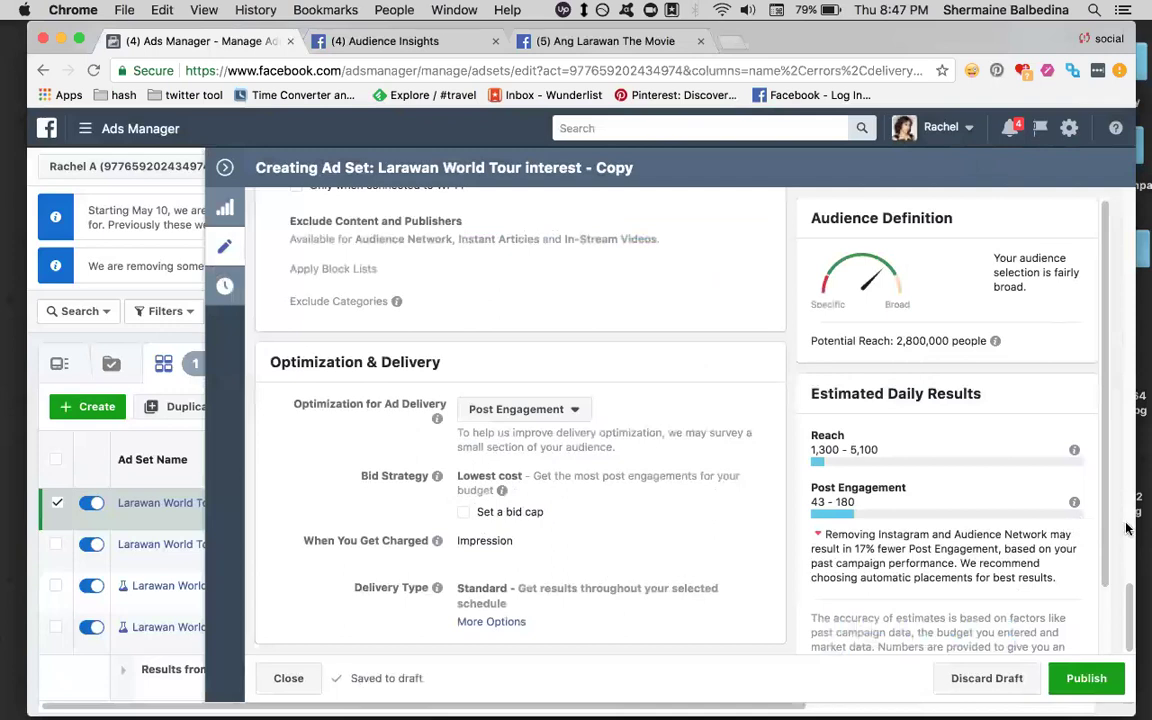
- Review the copied ad set's saved audience, placements and budget, and publish the ad set
scroll(697, 529, "up", 15)
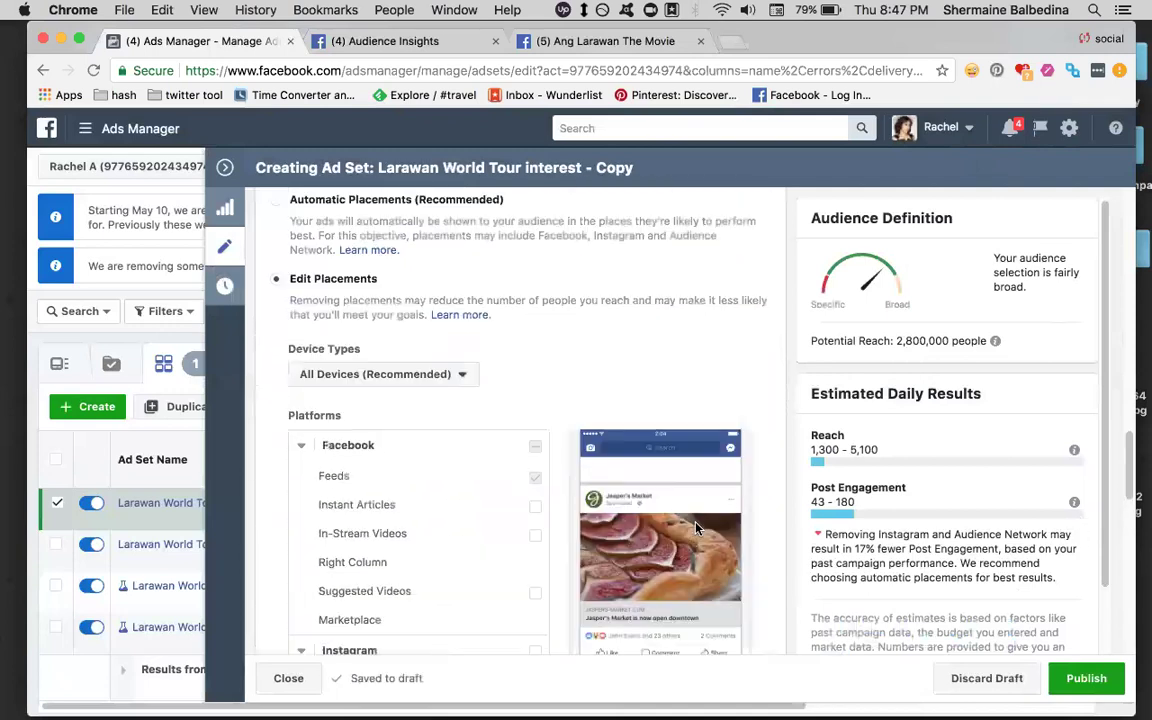
scroll(697, 529, "up", 3)
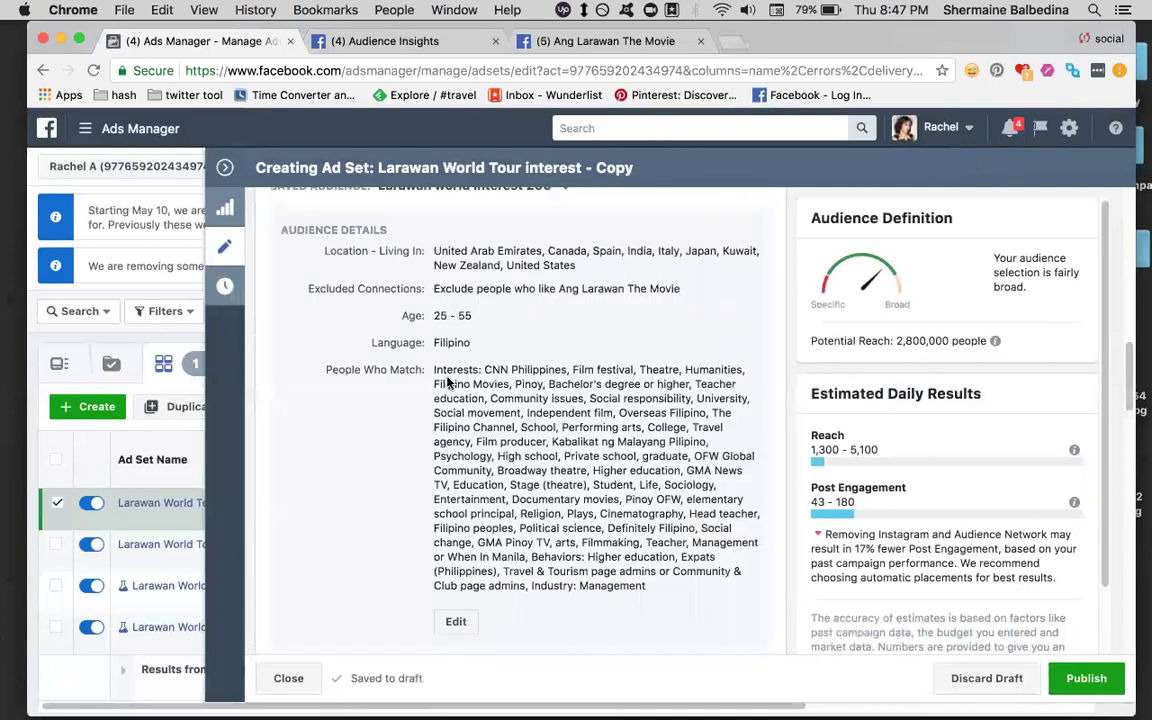
scroll(710, 383, "up", 5)
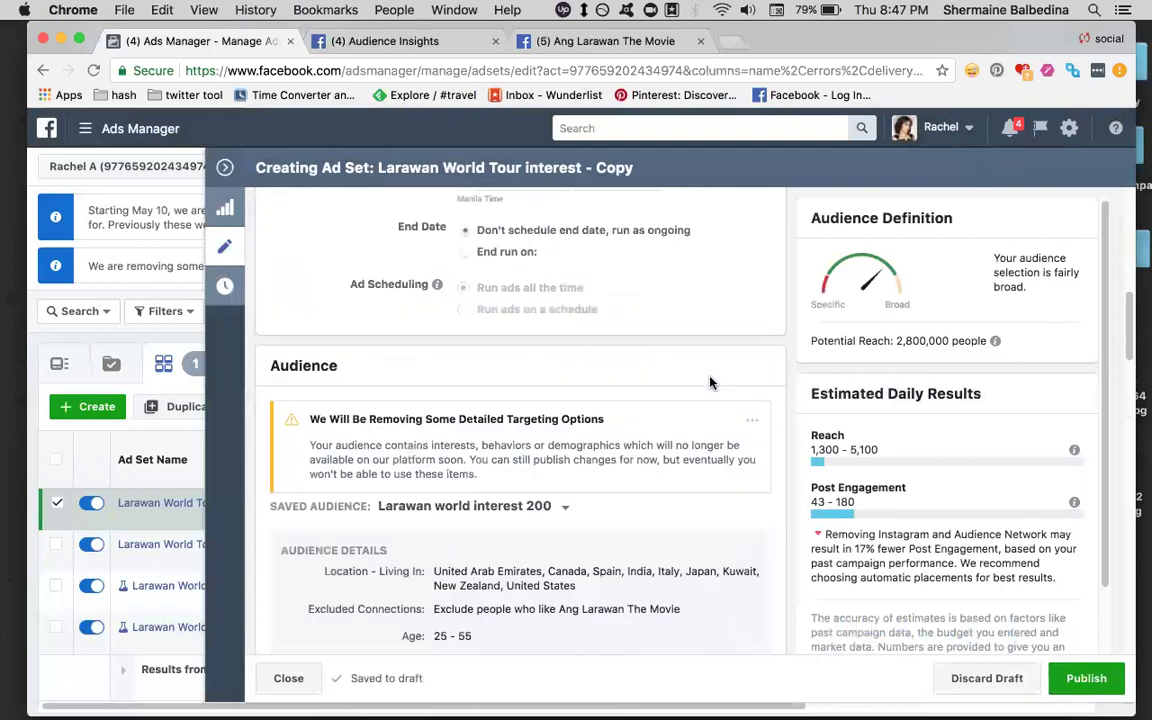
scroll(710, 383, "down", 3)
scroll(710, 383, "down", 6)
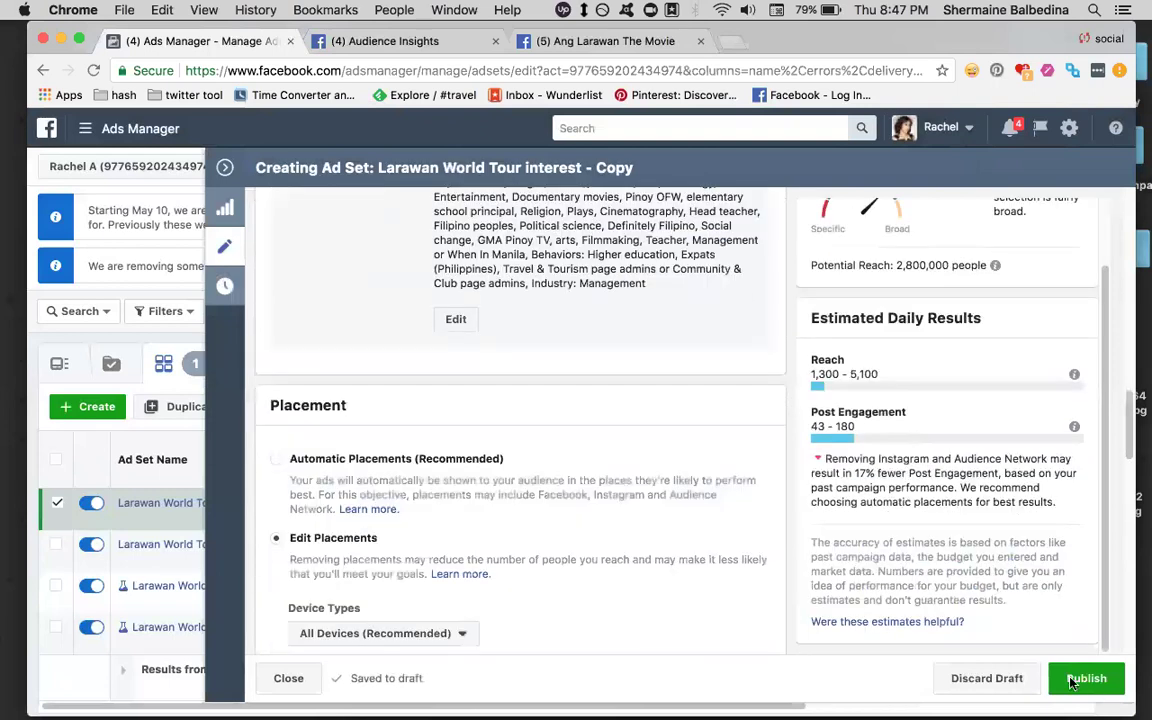
scroll(575, 543, "up", 10)
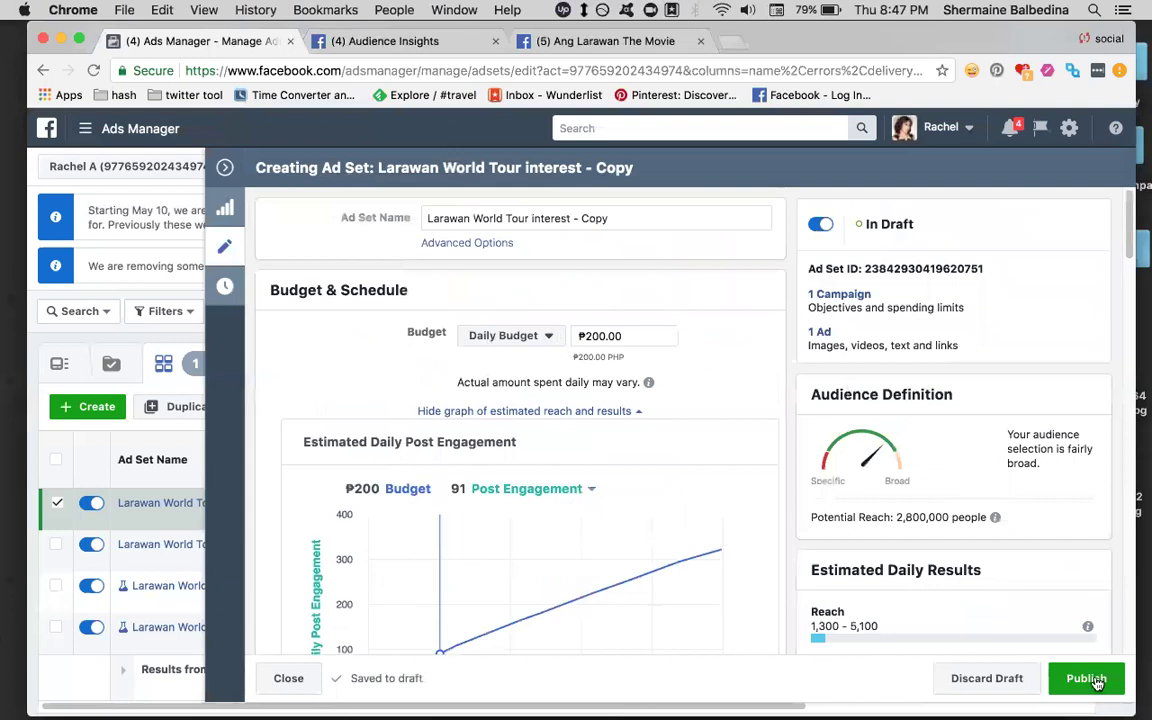
left_click(1096, 681)
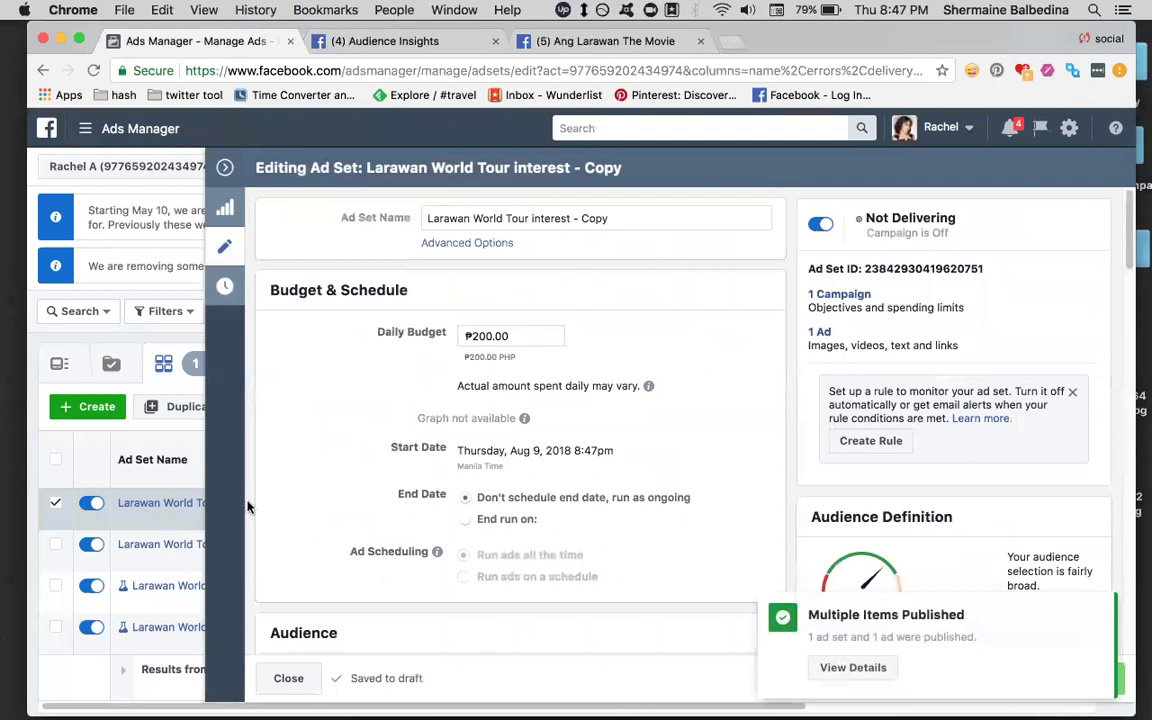
- Close the ad set editor and switch off the original Larawan World Tour interest ad set
left_click(224, 170)
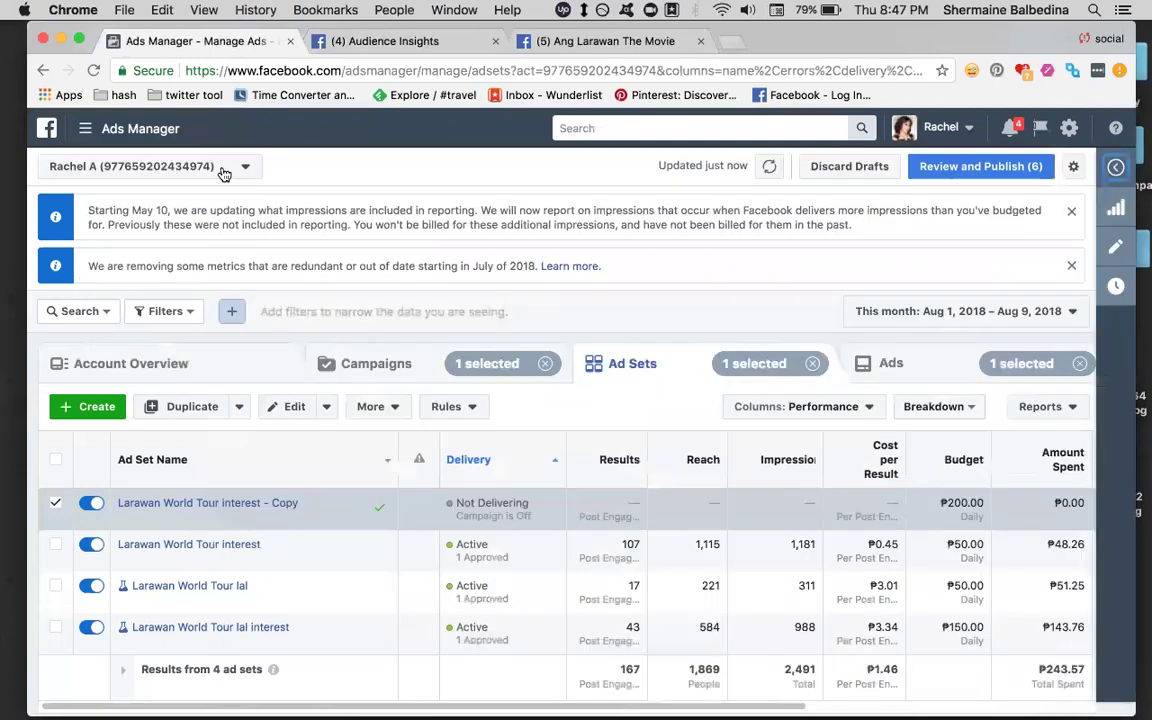
left_click(90, 545)
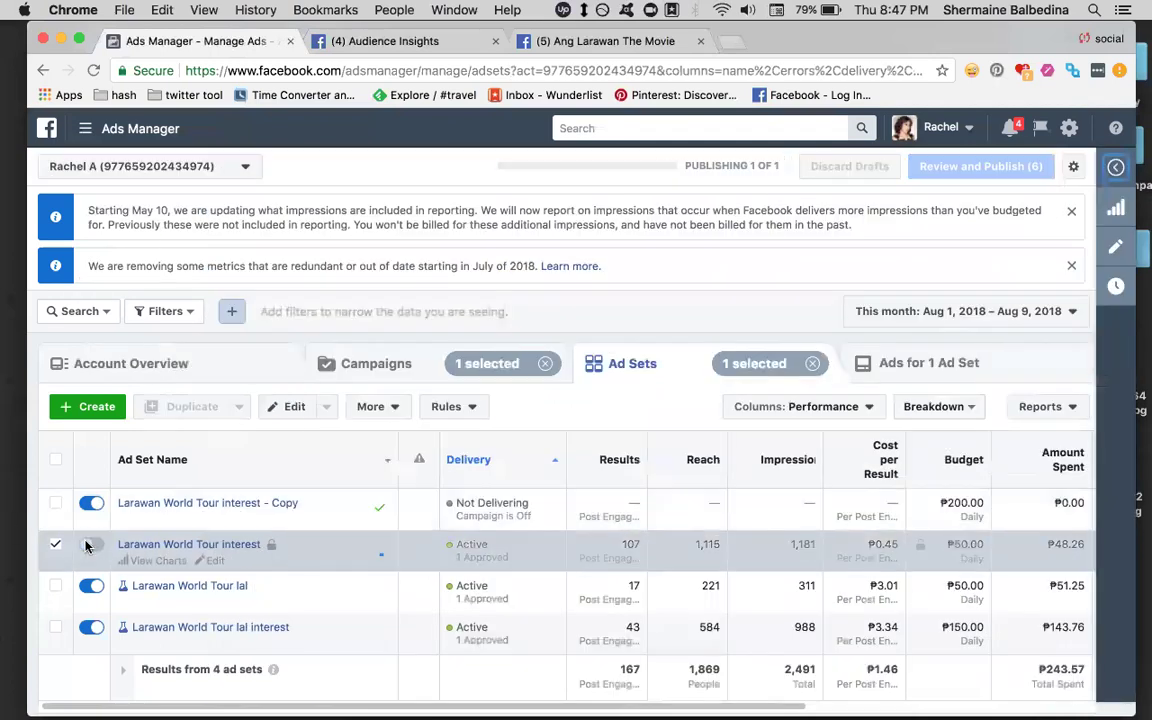
- Turn off both versions of the active test, the Larawan World Tour lal and Larawan World Tour lal interest ad sets
left_click(89, 587)
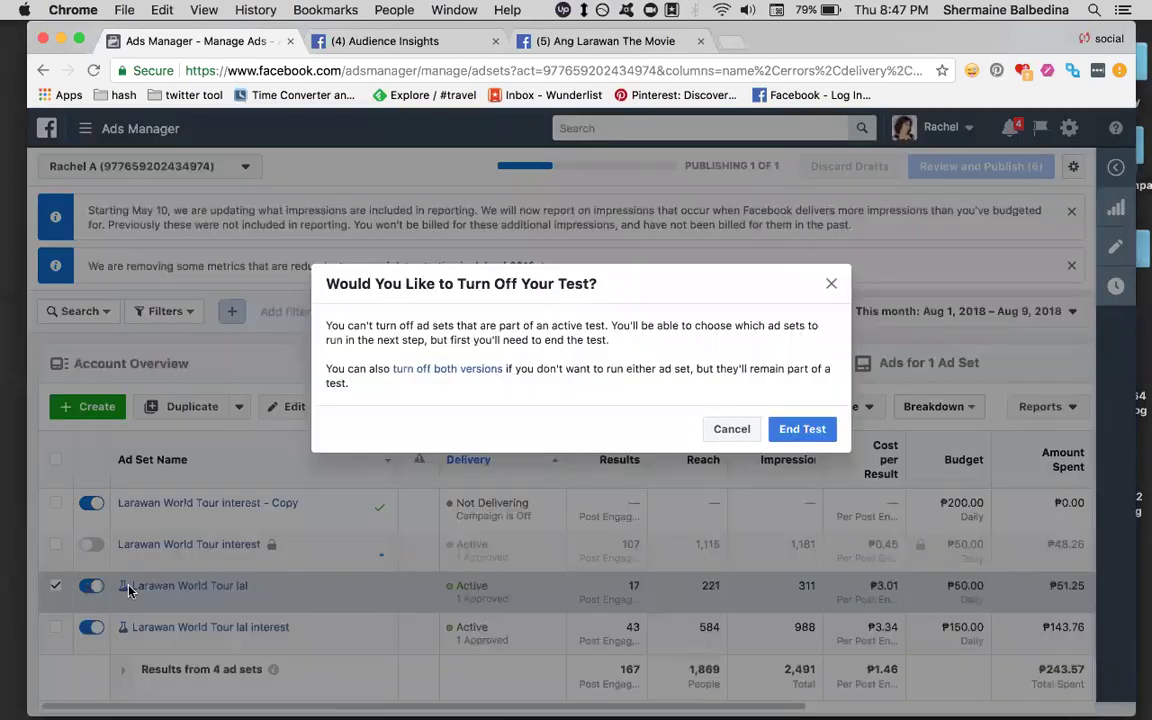
left_click(803, 430)
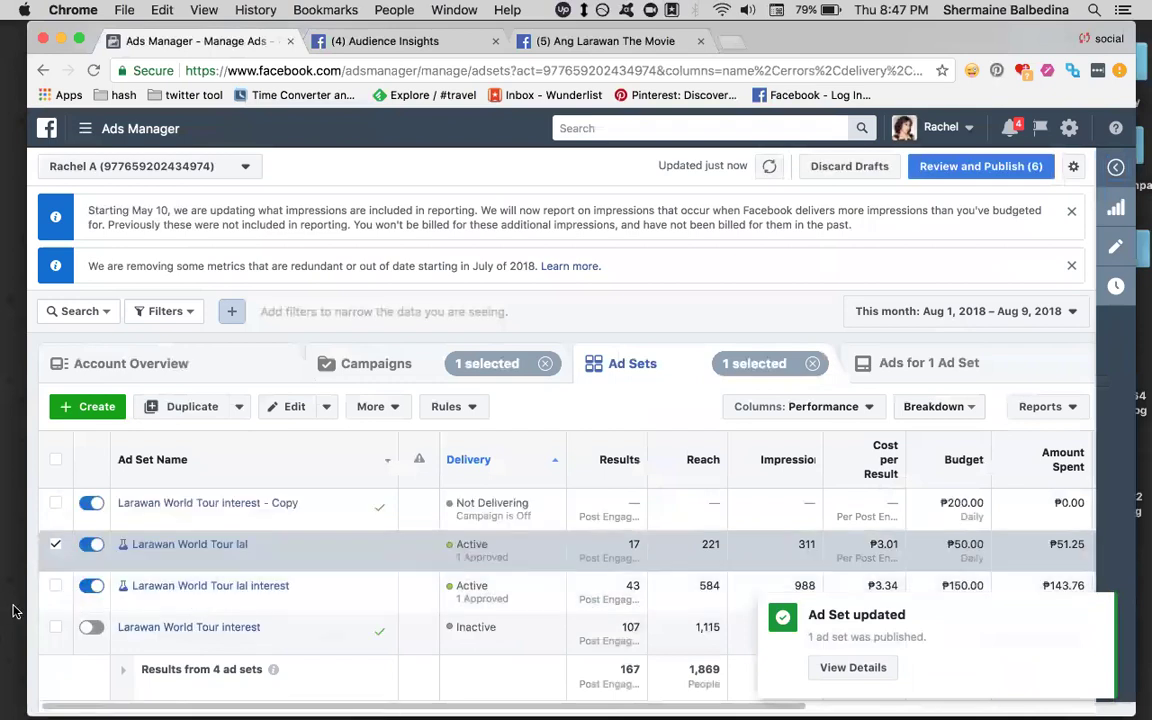
left_click(91, 585)
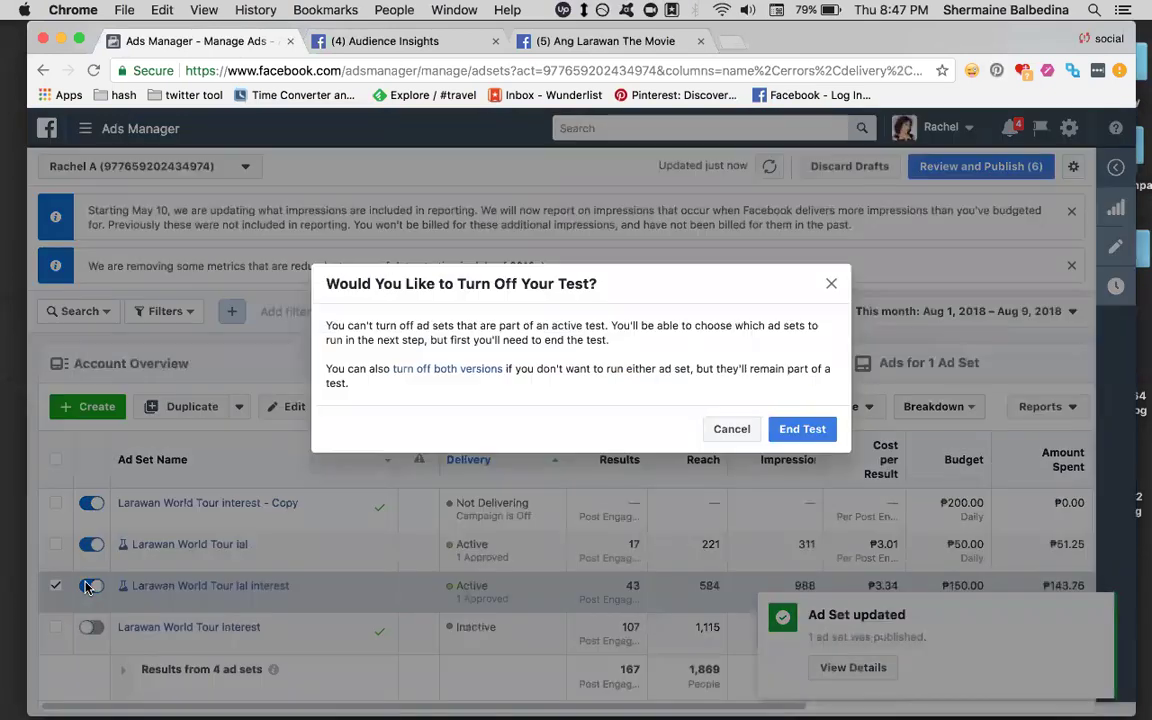
left_click(468, 371)
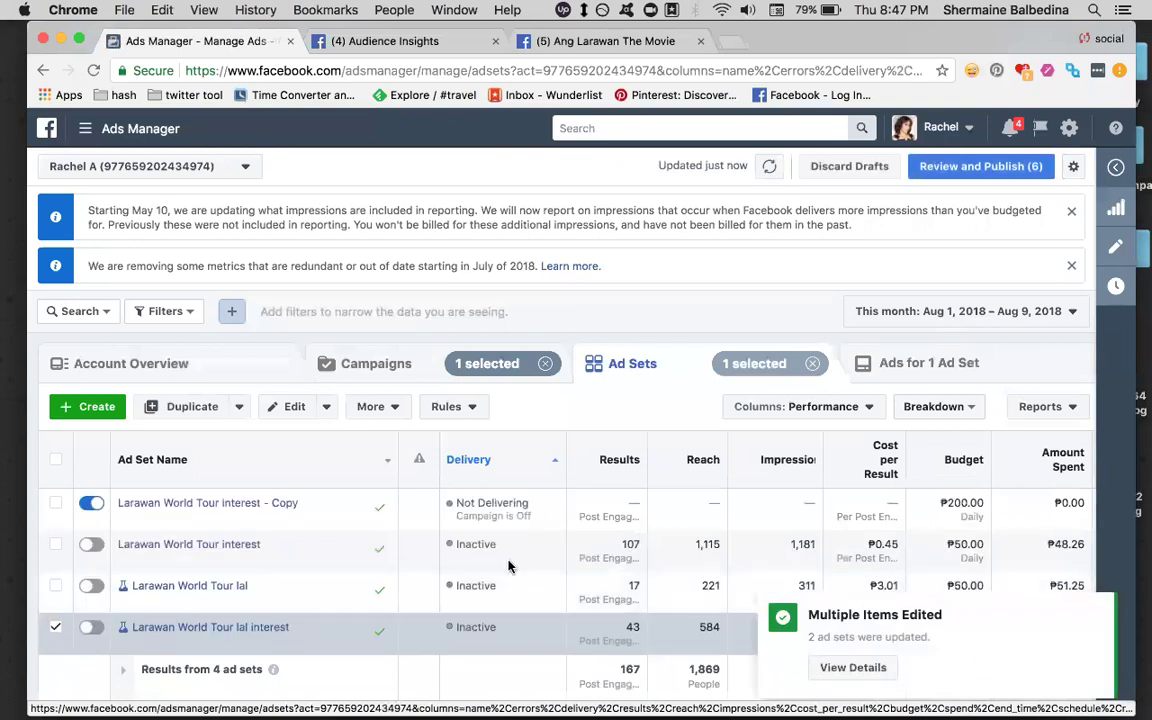
- Switch on the Larawan World Tour campaign and check its ad sets and ad
left_click(411, 357)
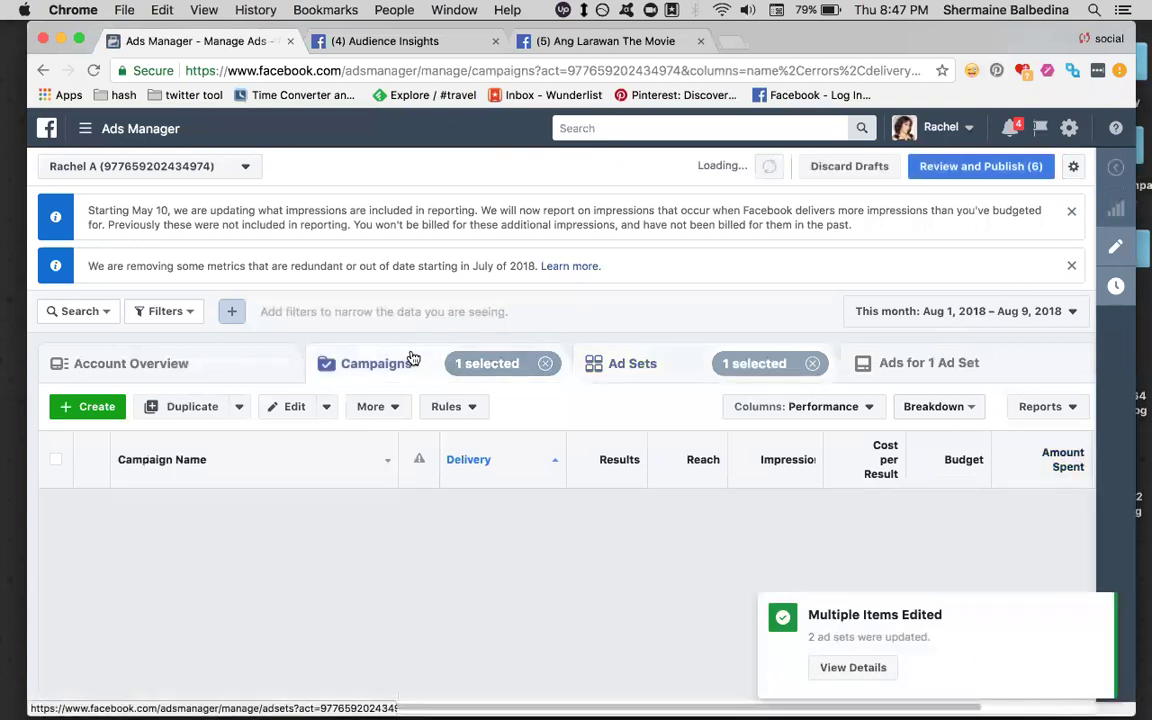
left_click(91, 630)
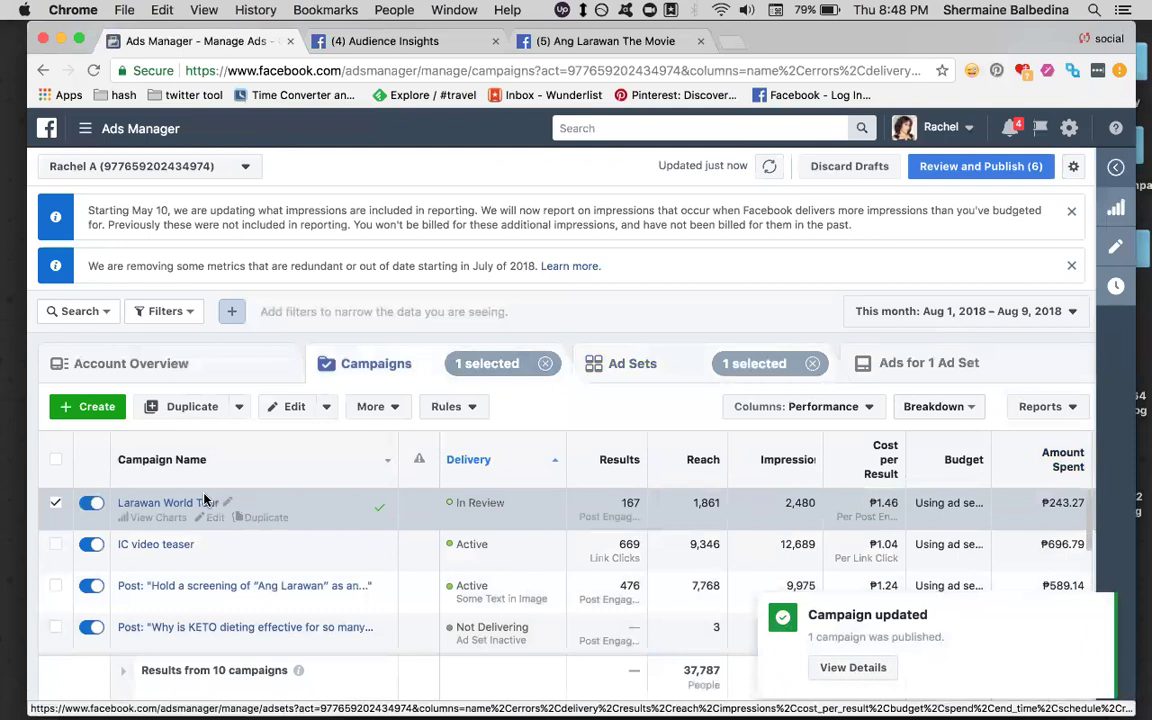
left_click(205, 502)
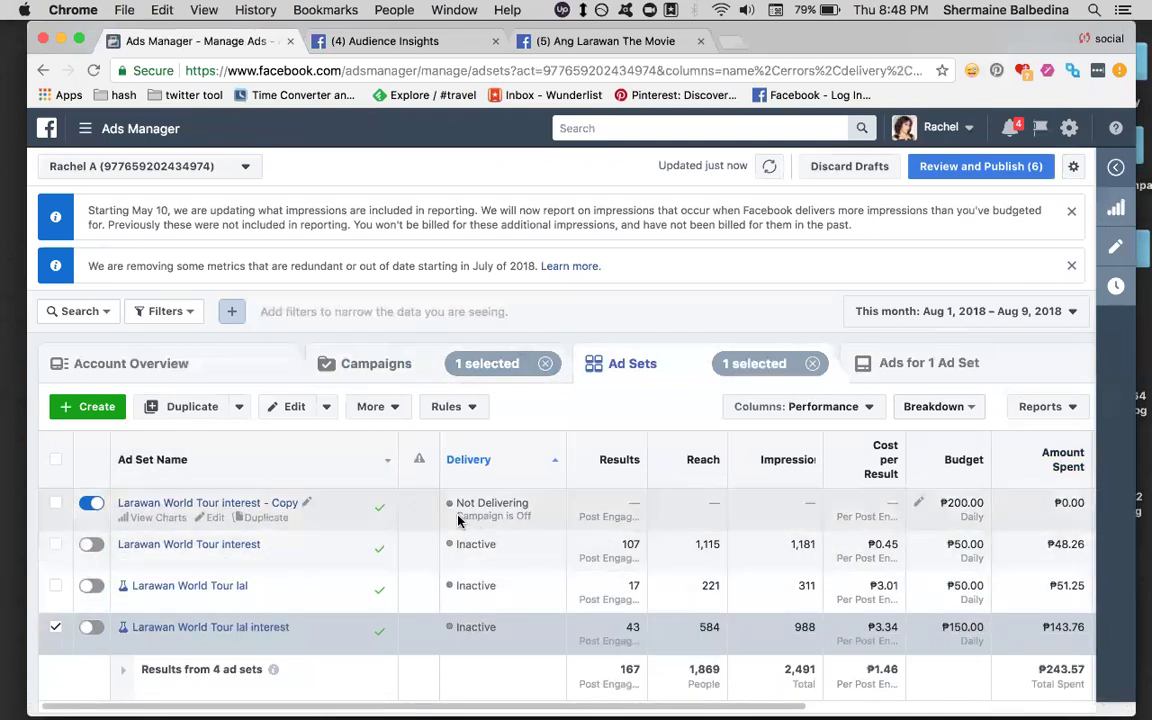
left_click(910, 364)
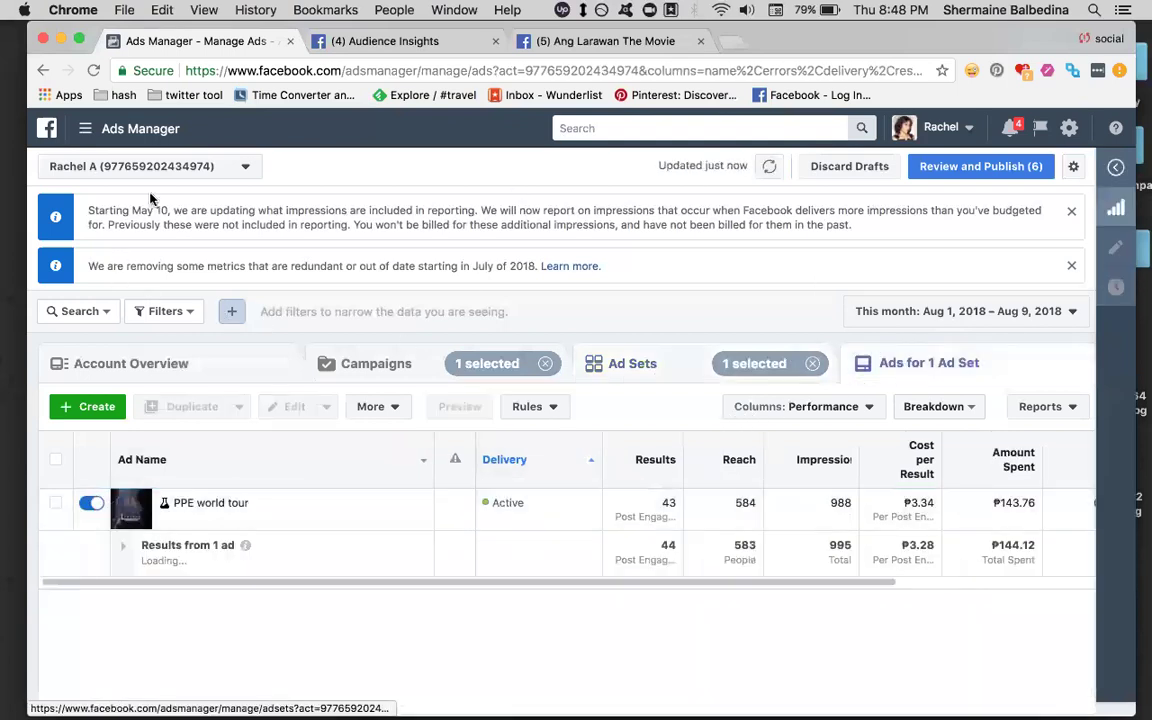
- Return to the campaign list, deselect Larawan World Tour, look through the campaigns and open the ad sets of IC video teaser
left_click(85, 130)
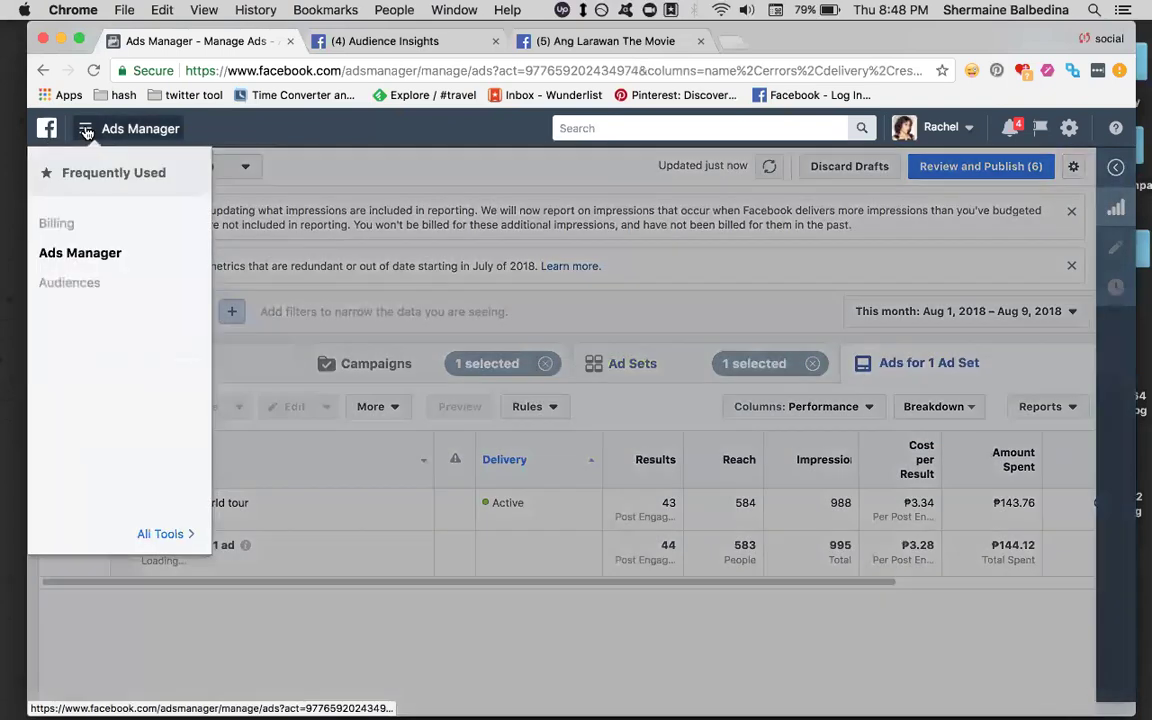
left_click(40, 256)
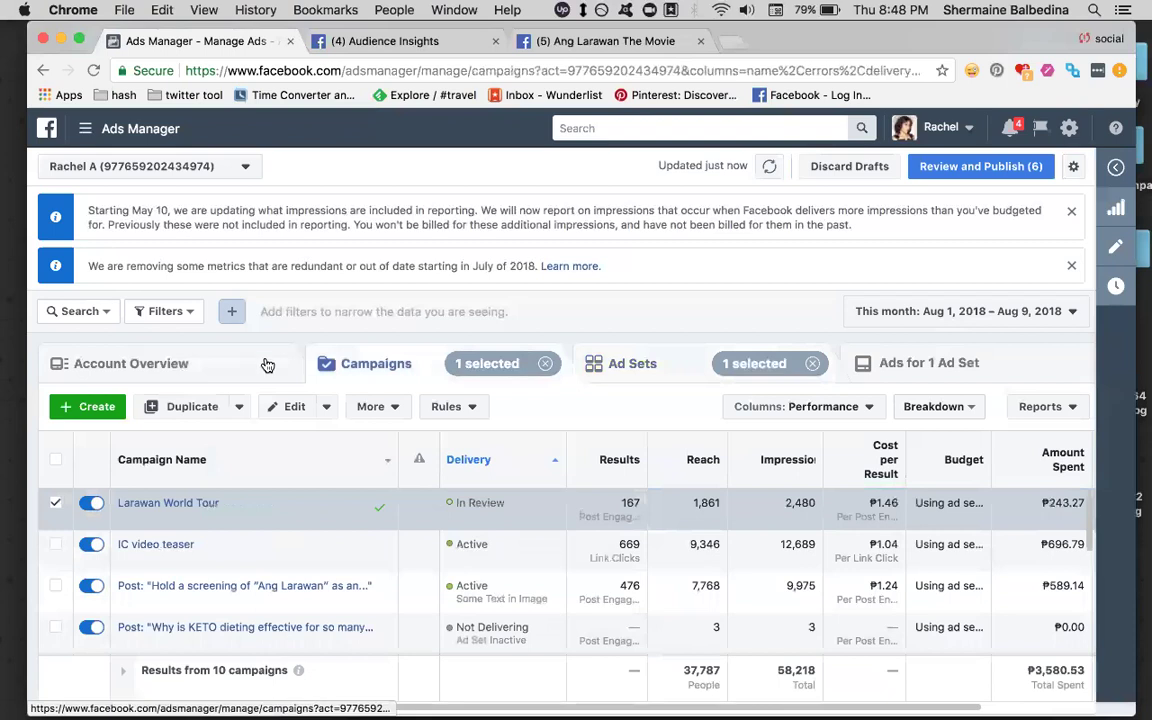
left_click(56, 503)
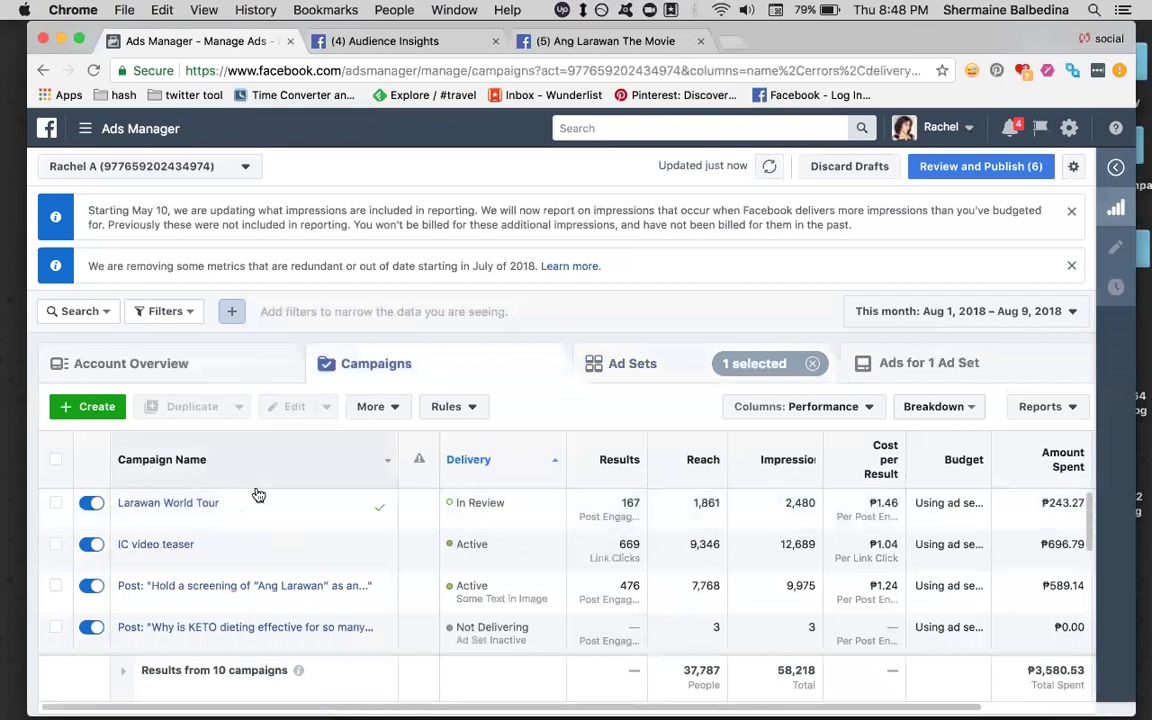
scroll(345, 528, "down", 1)
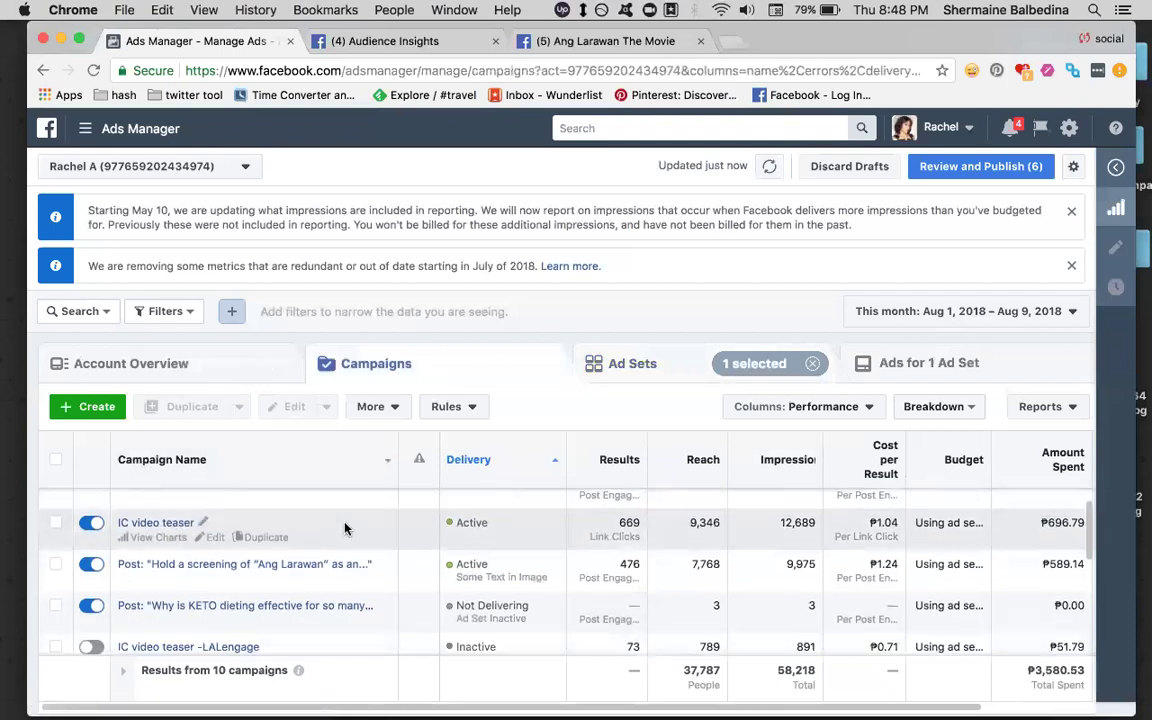
scroll(290, 527, "up", 1)
scroll(288, 524, "down", 4)
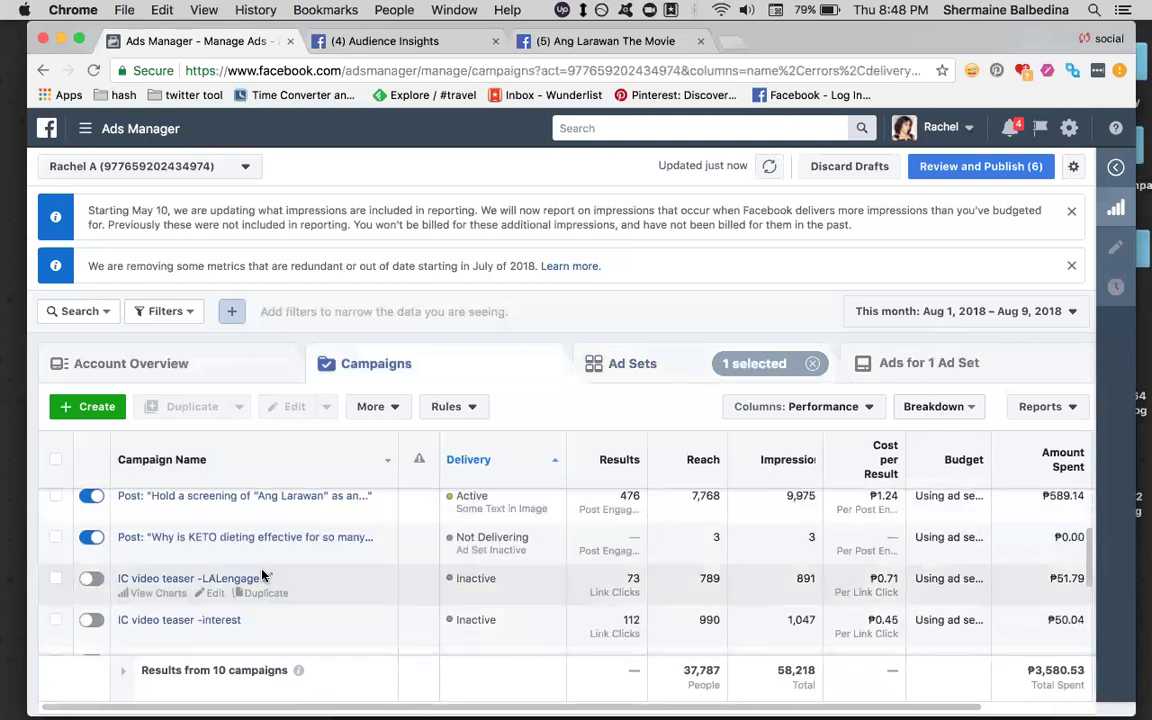
scroll(300, 555, "up", 4)
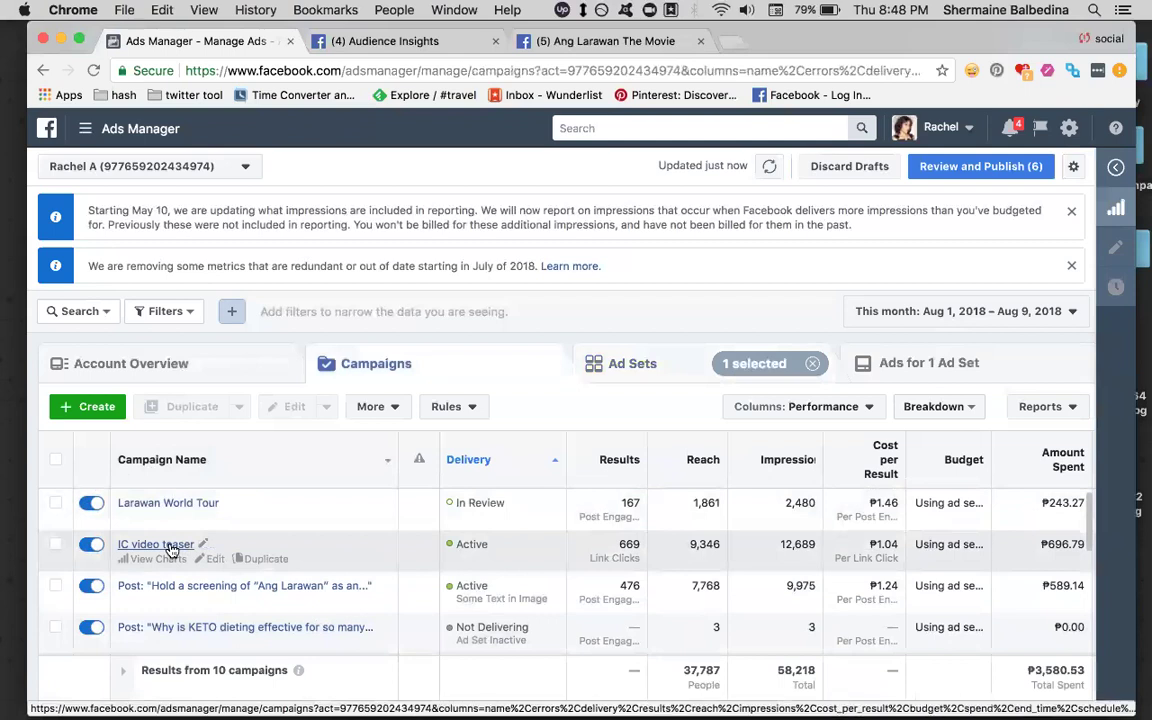
left_click(172, 546)
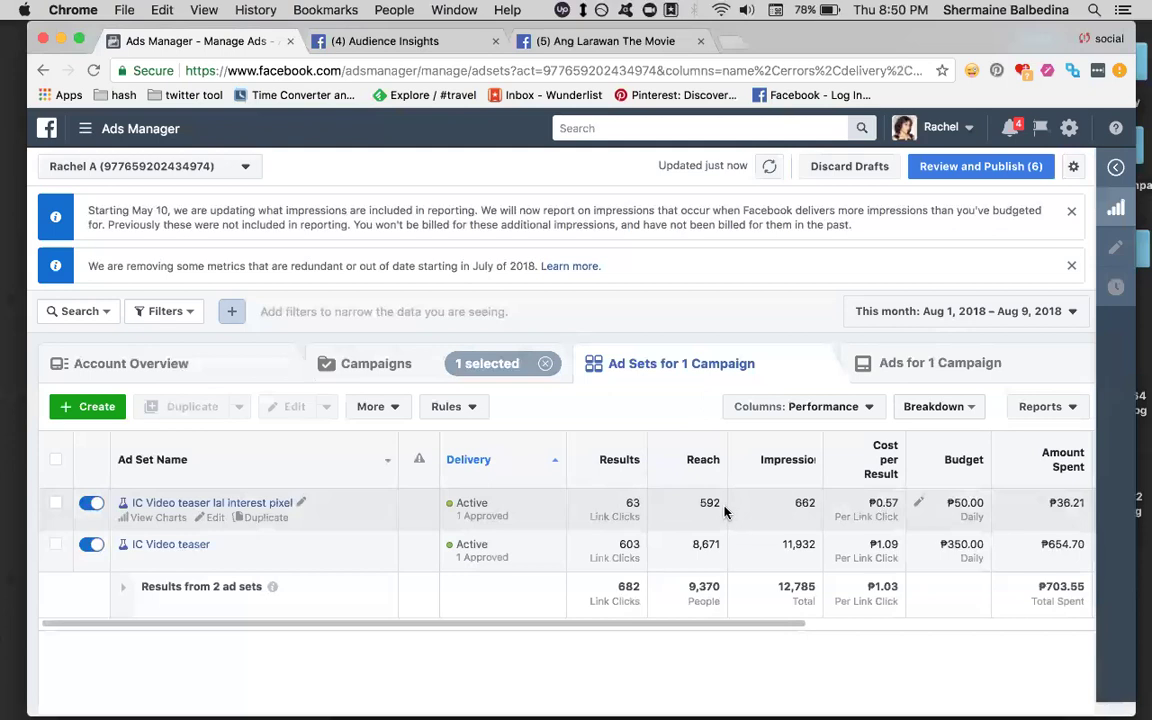
- Review the IC Video teaser lal interest pixel ad set and its ad, including the ad set's custom and lookalike audiences
left_click(218, 520)
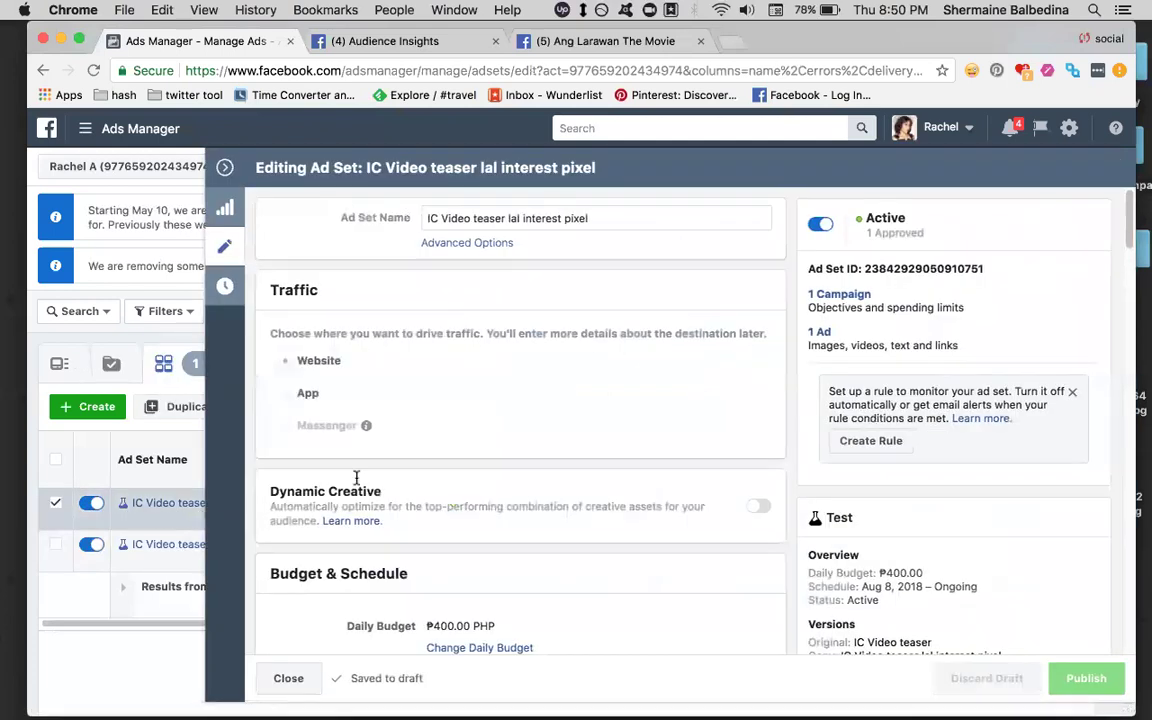
left_click(822, 333)
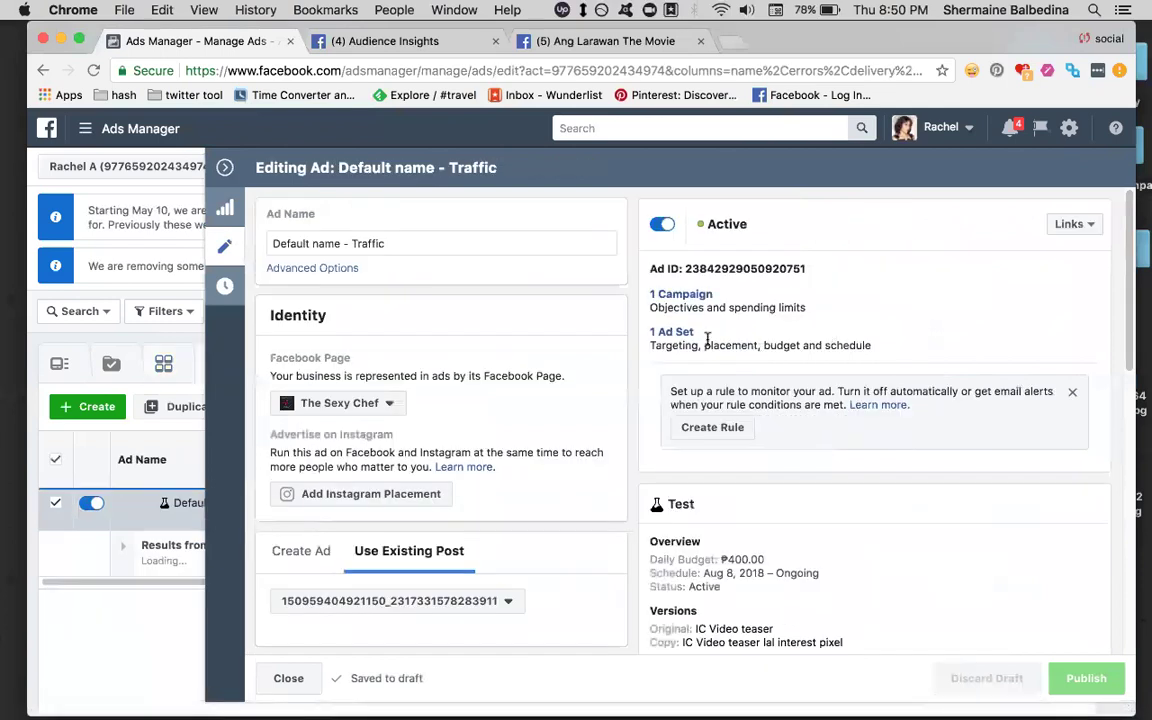
left_click(671, 334)
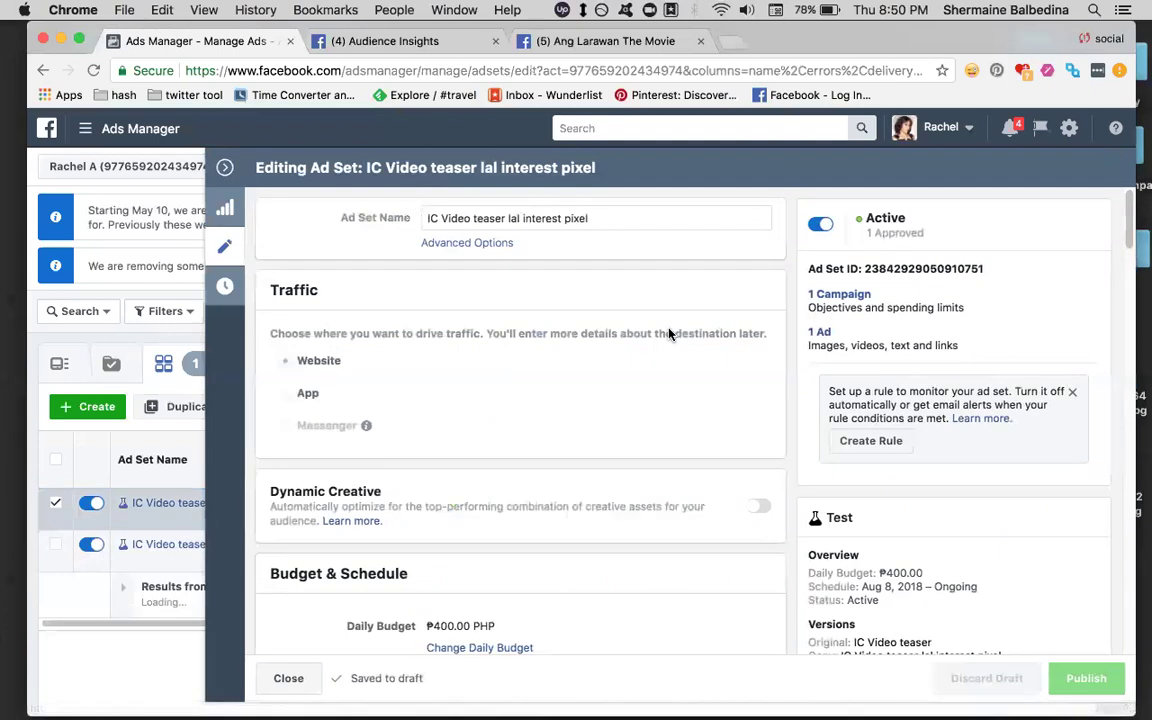
left_click(826, 336)
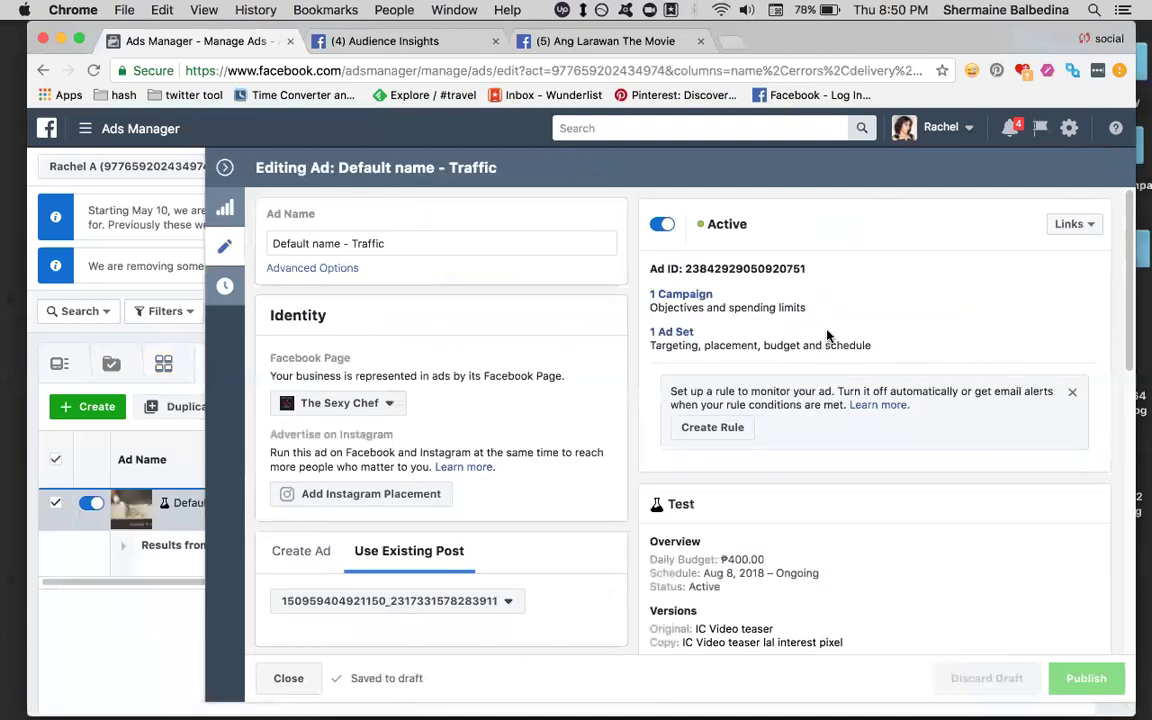
scroll(942, 314, "down", 2)
scroll(942, 314, "up", 1)
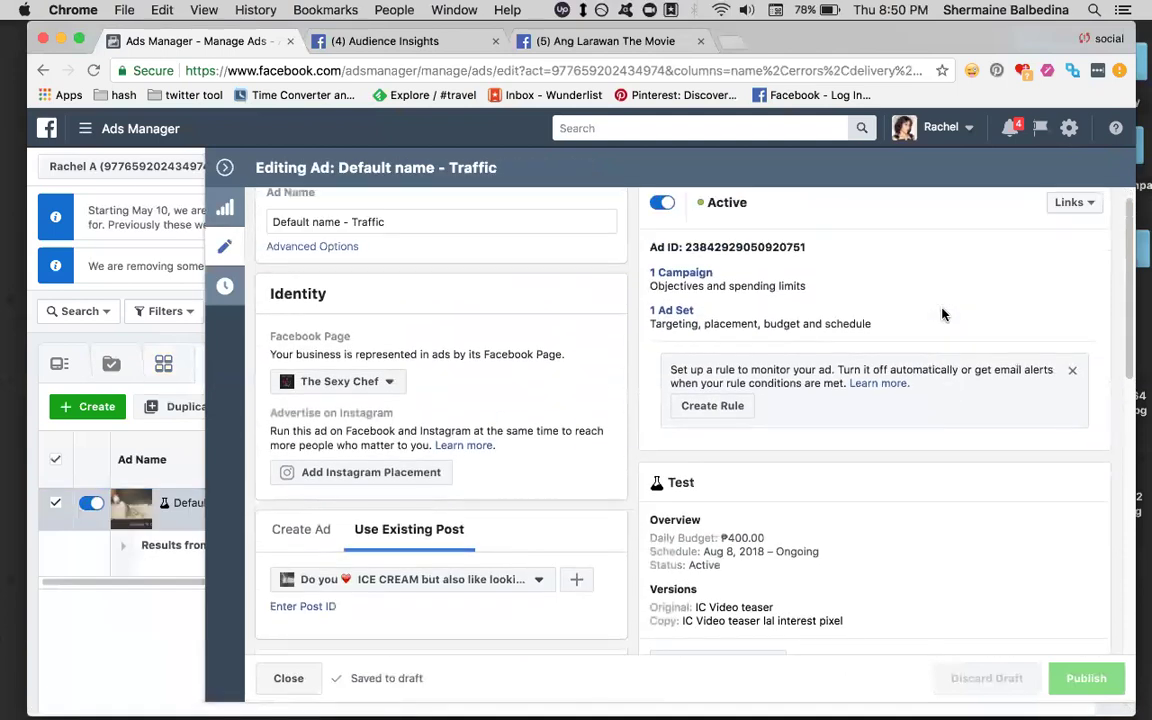
left_click(667, 312)
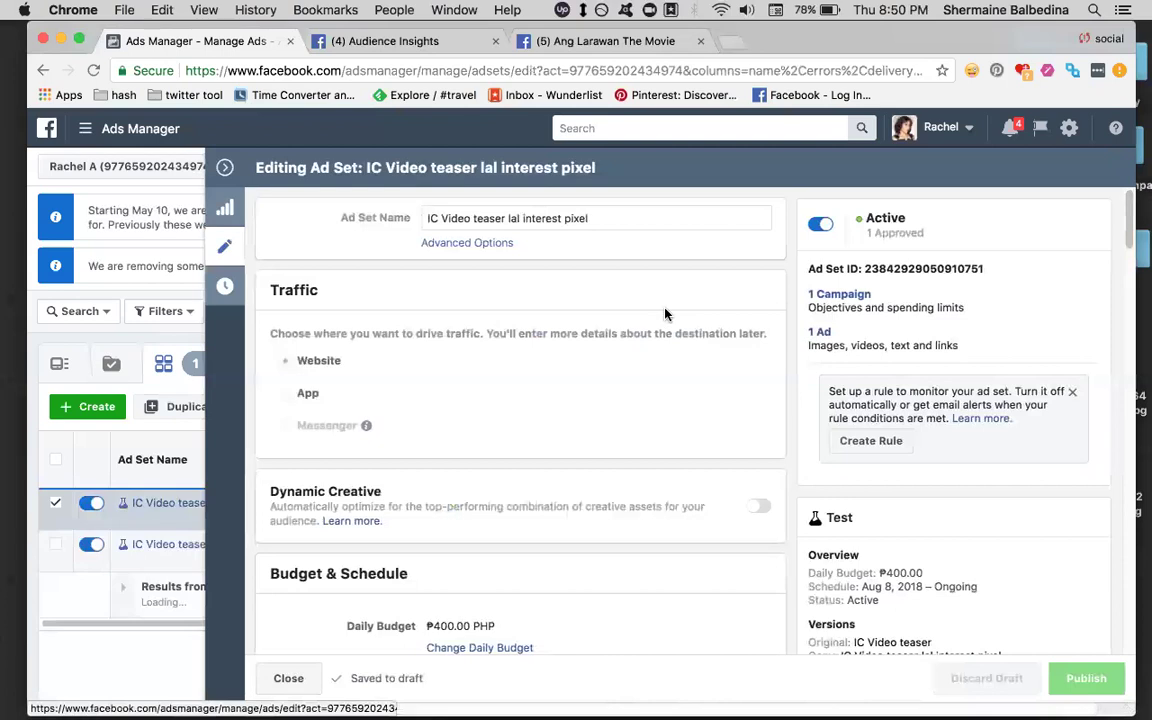
scroll(686, 336, "down", 6)
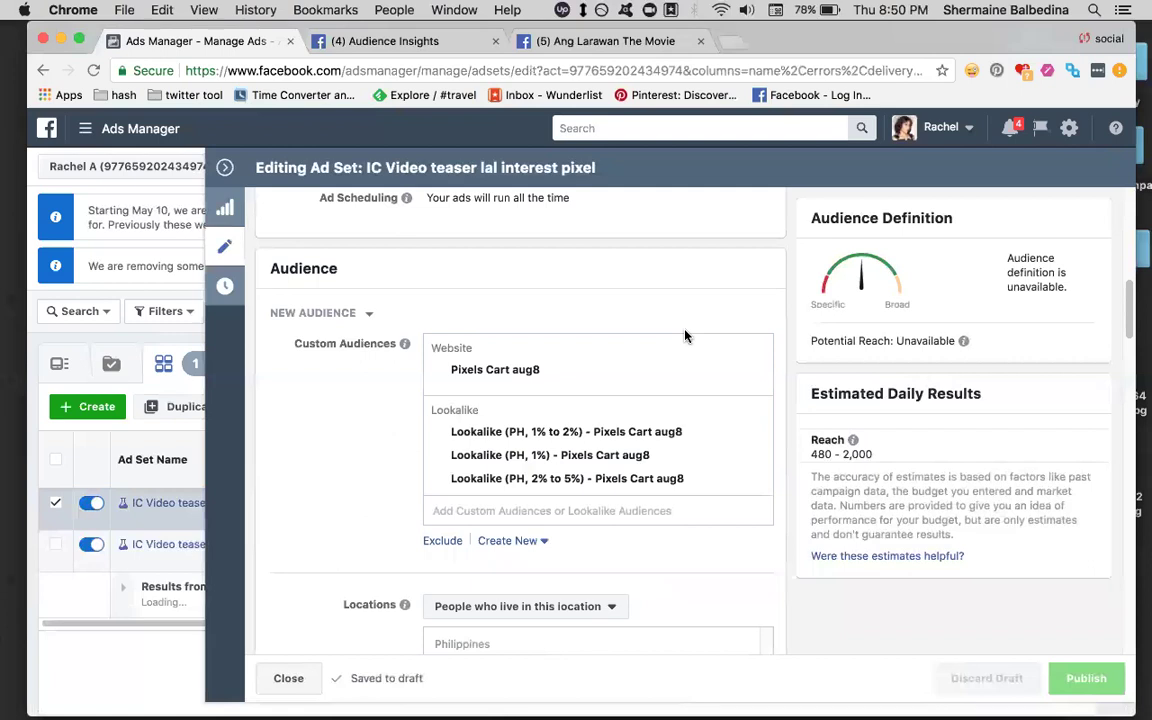
- Open The Sexy Chef page on Facebook and look through its timeline for the promoted ice cream post
left_click(520, 42)
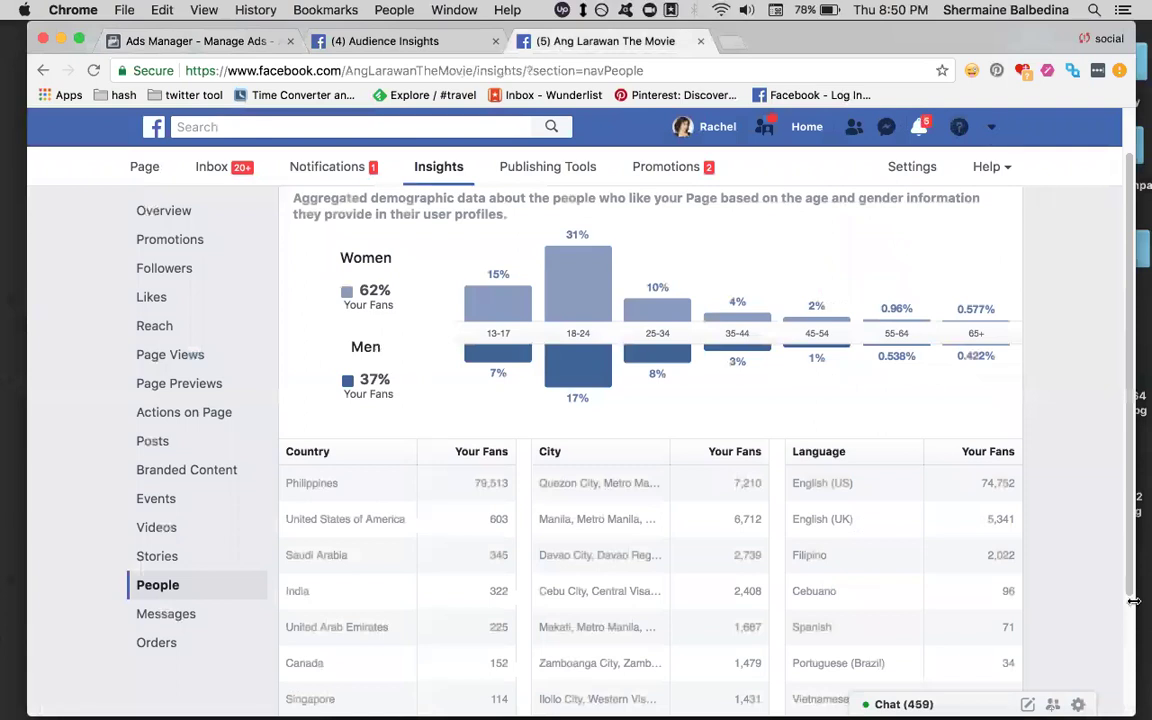
left_click(807, 133)
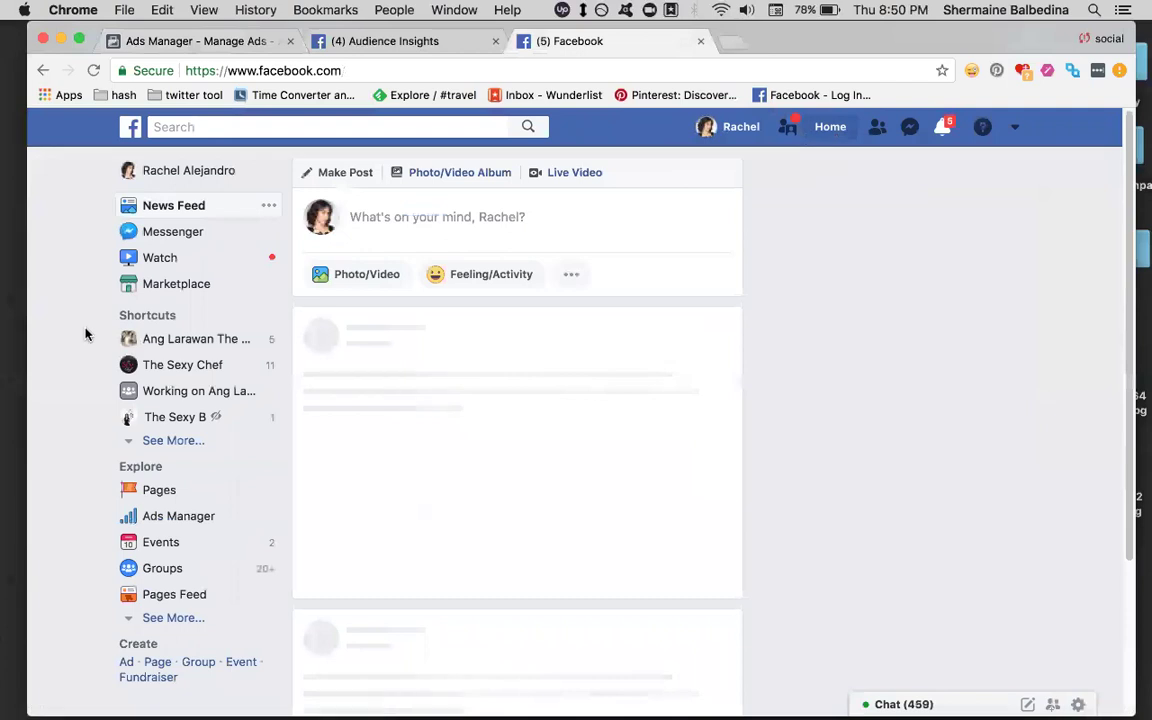
left_click(167, 368)
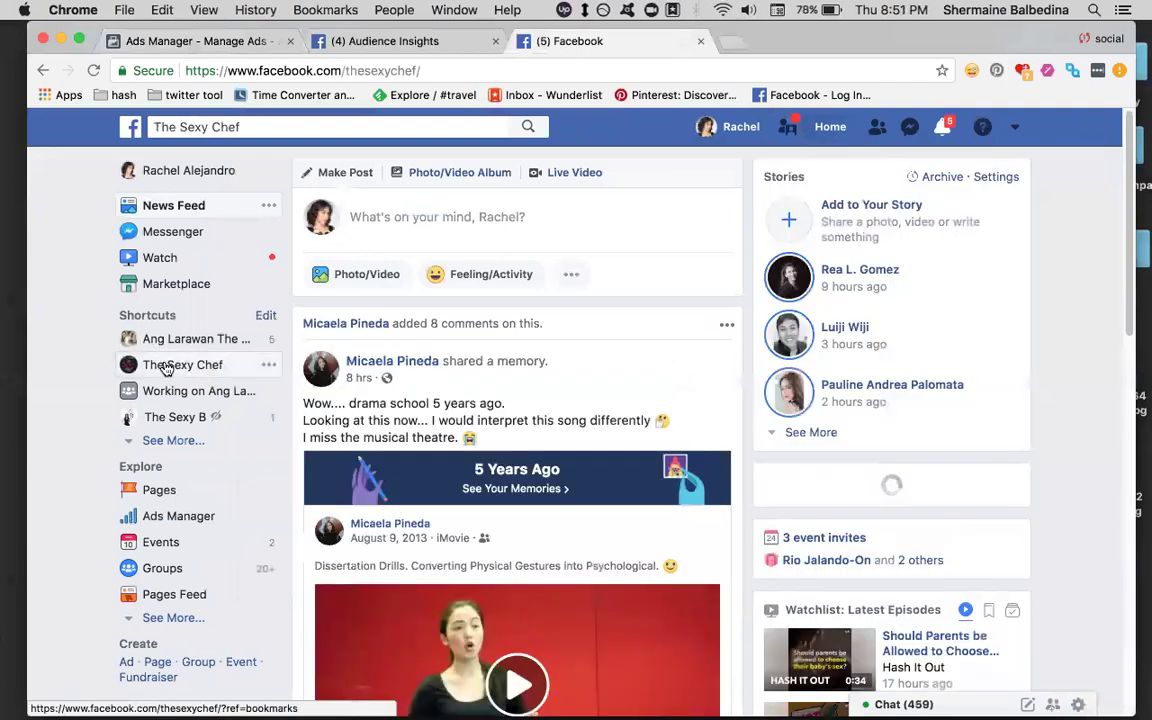
scroll(167, 370, "down", 5)
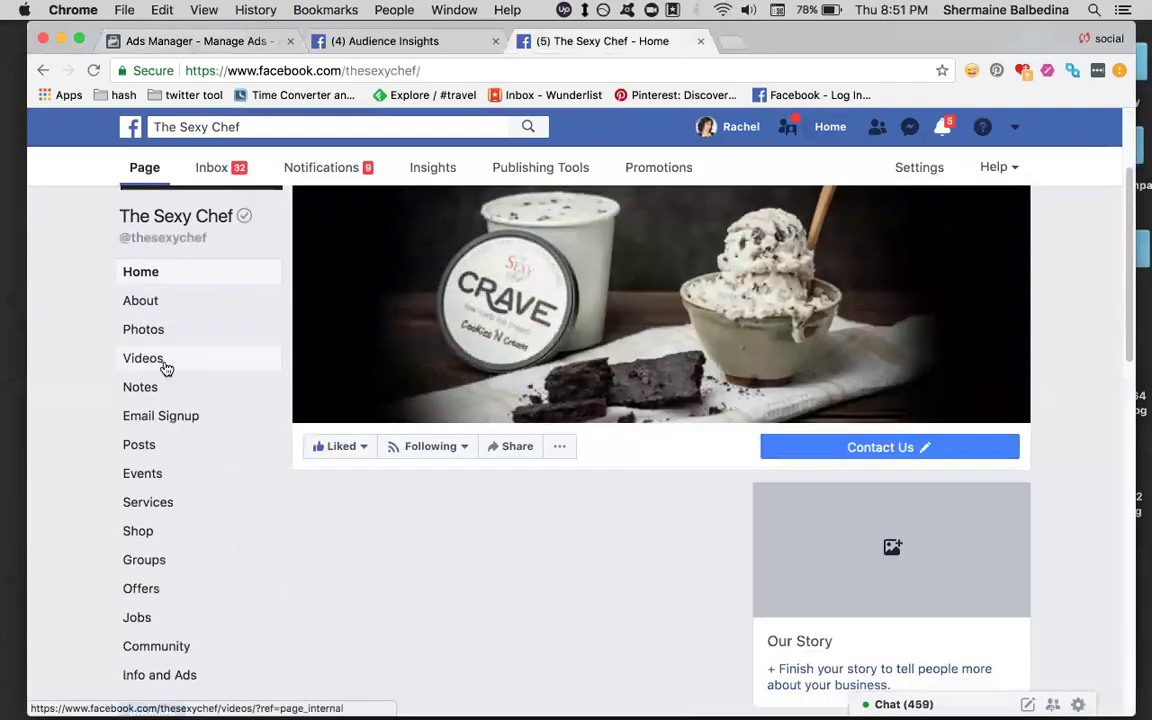
scroll(167, 370, "down", 5)
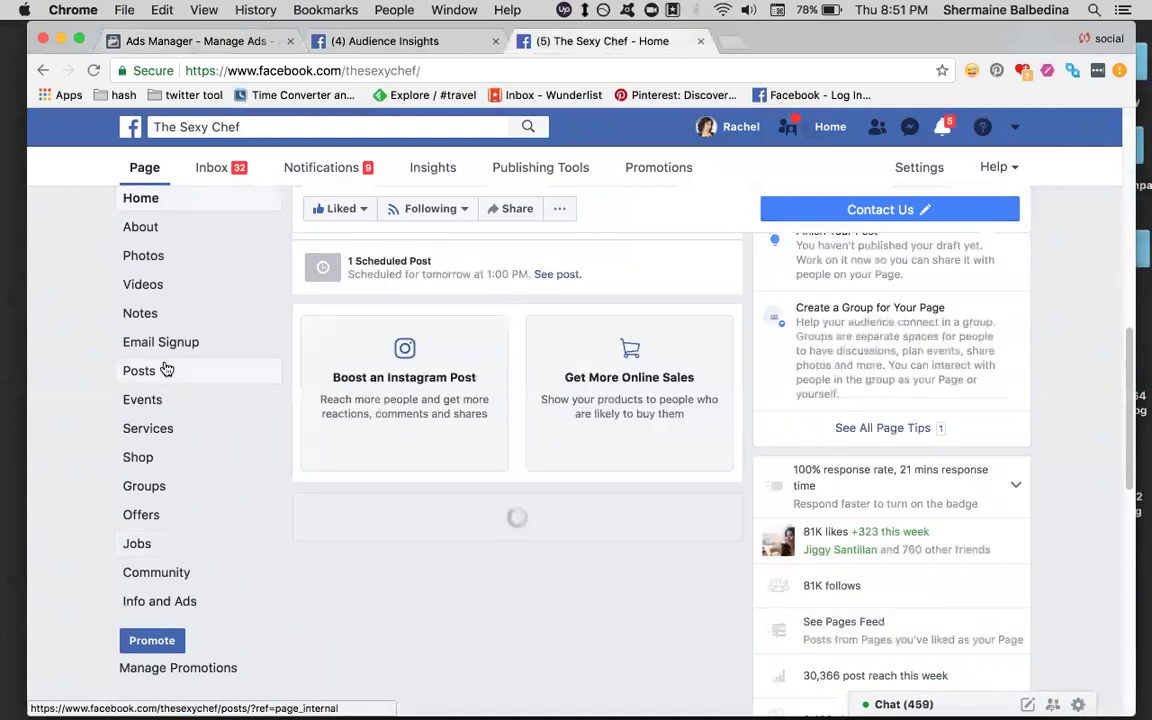
scroll(167, 370, "down", 10)
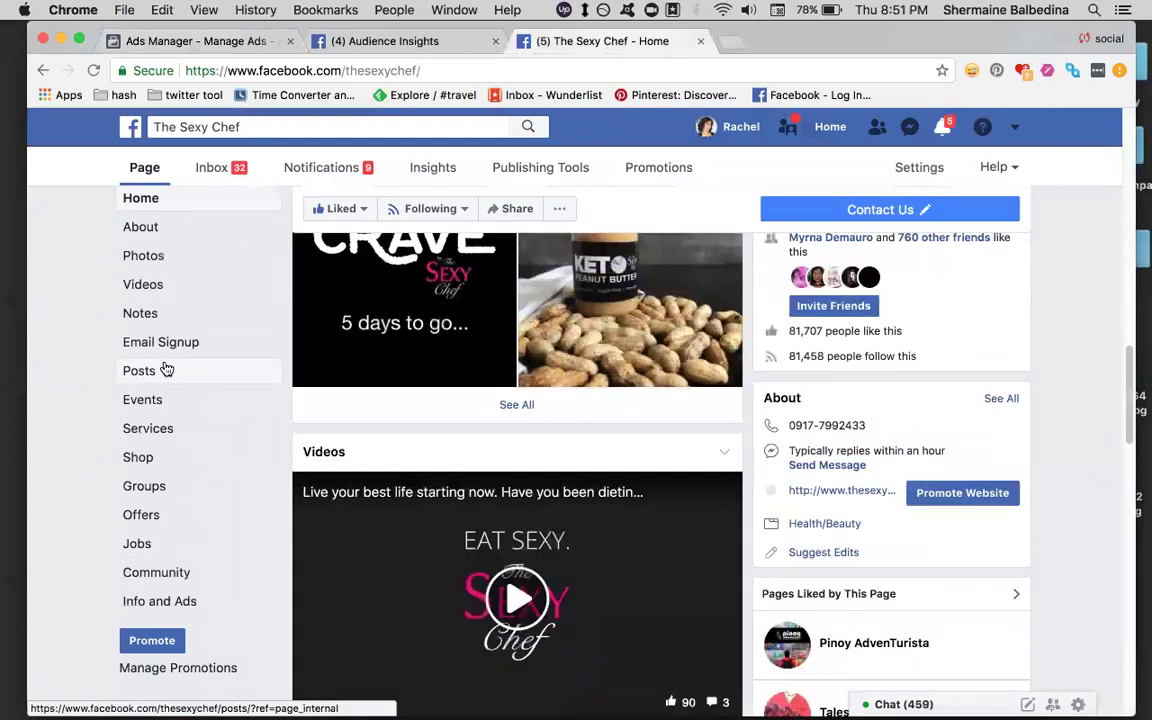
scroll(167, 370, "down", 10)
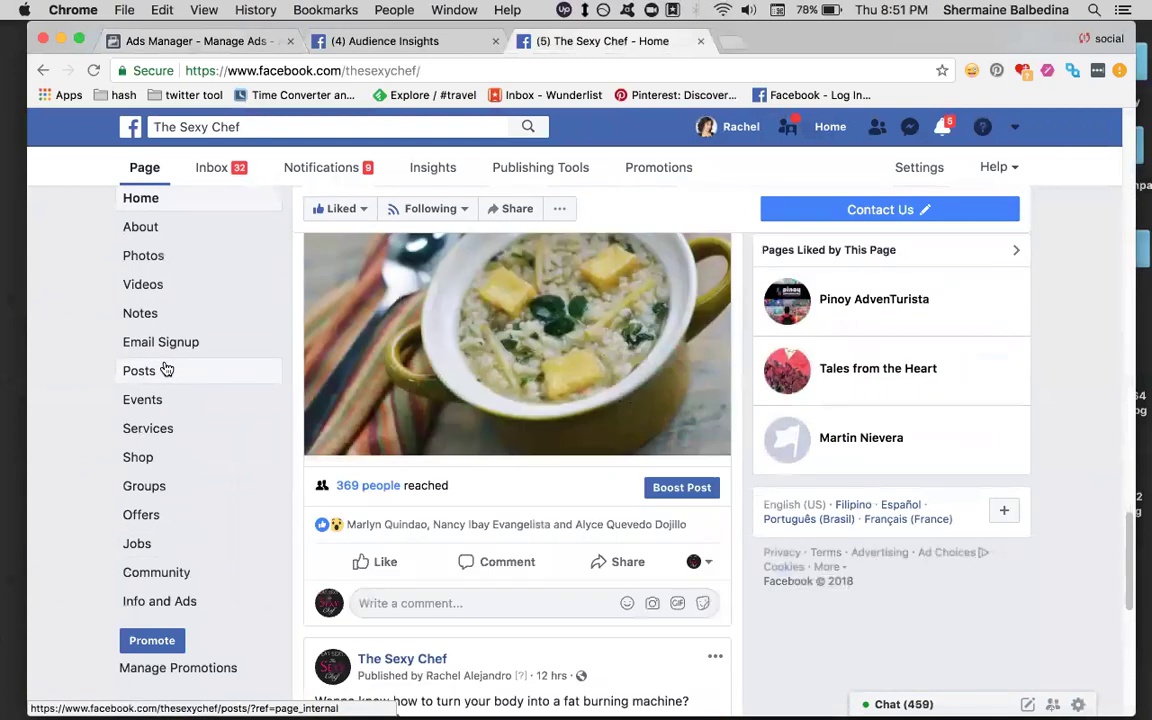
scroll(167, 370, "down", 3)
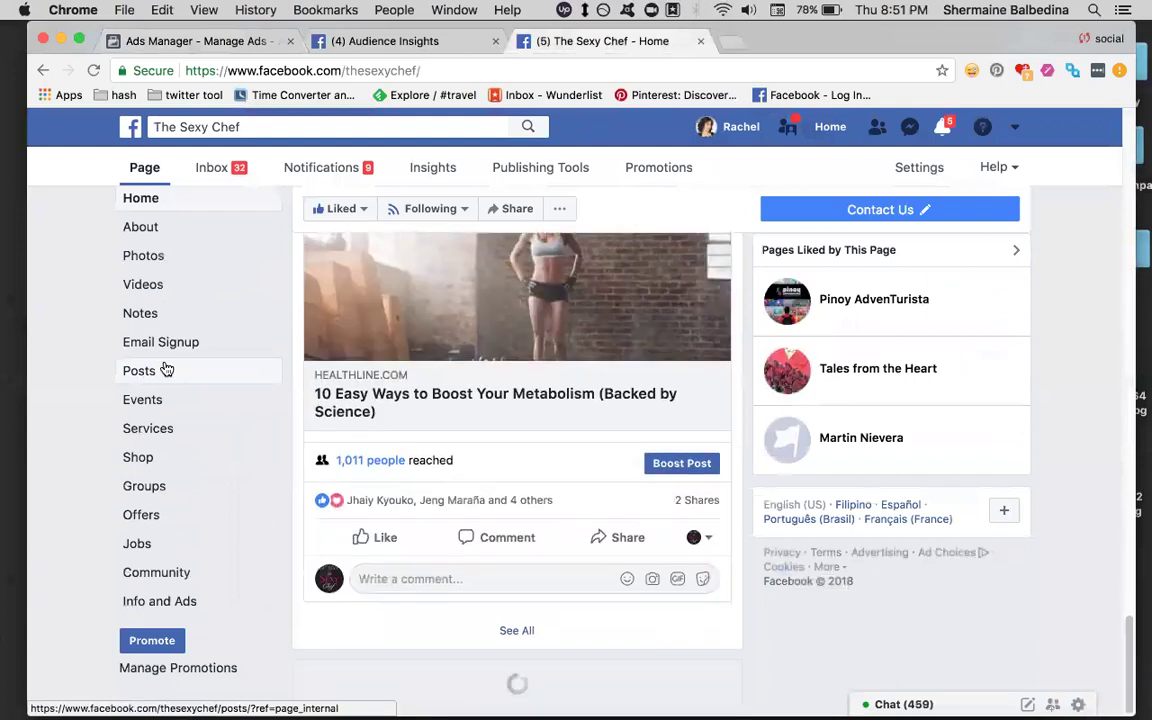
scroll(343, 335, "down", 4)
scroll(343, 338, "down", 5)
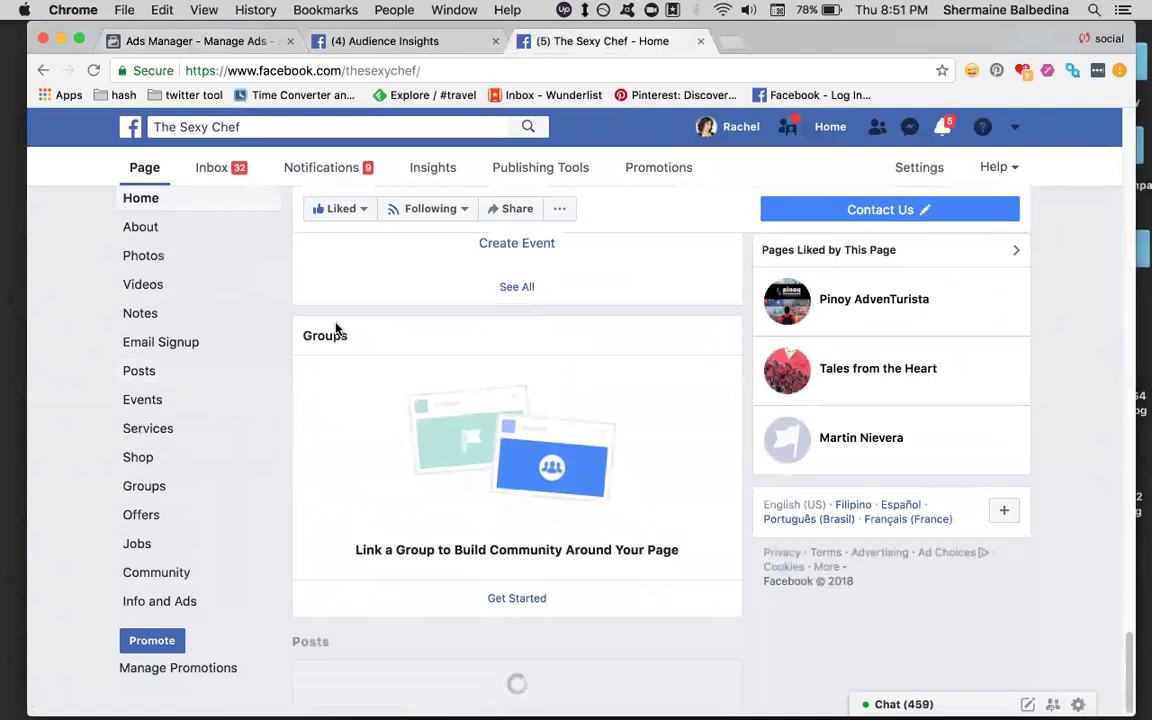
- Review The Sexy Chef page's promotions overview, covering the recent ads and the ice cream post, and check today's date
left_click(675, 167)
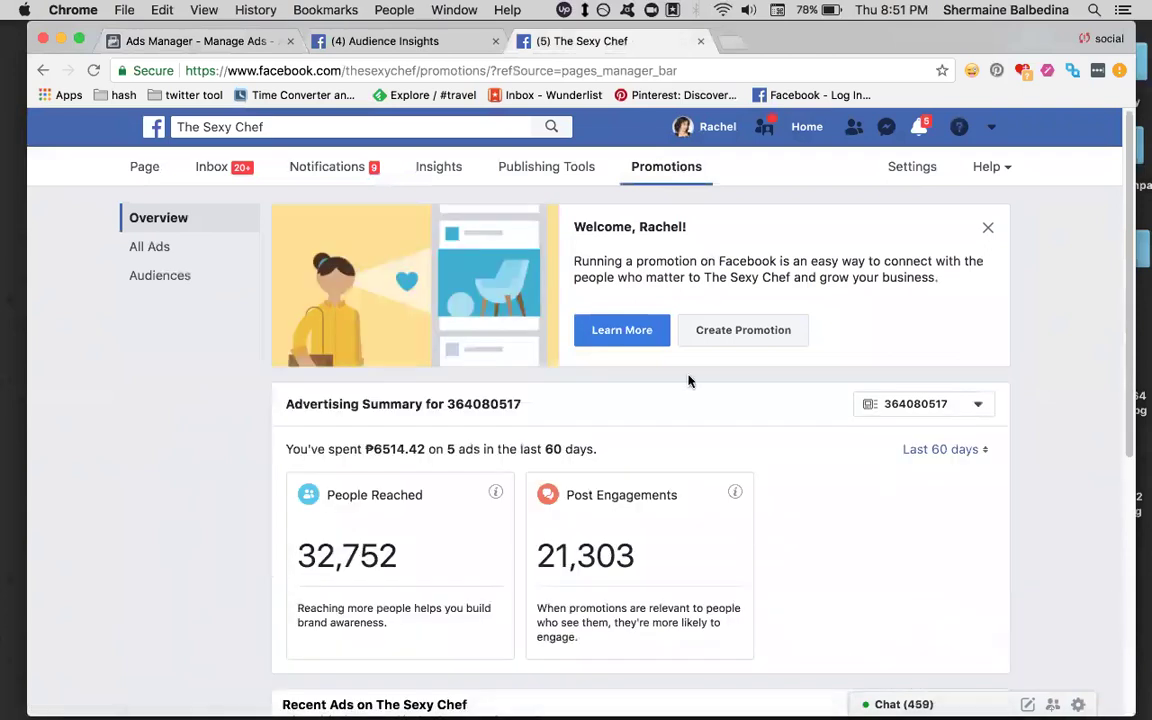
scroll(652, 372, "down", 3)
scroll(652, 372, "down", 3)
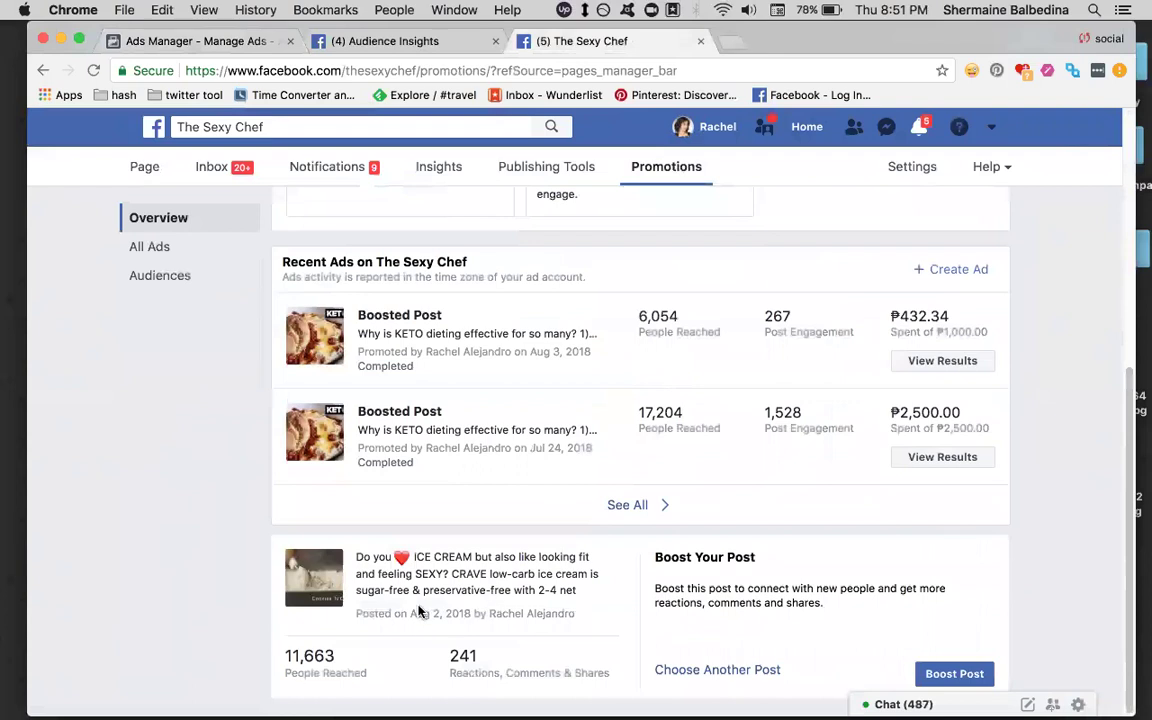
left_click(890, 10)
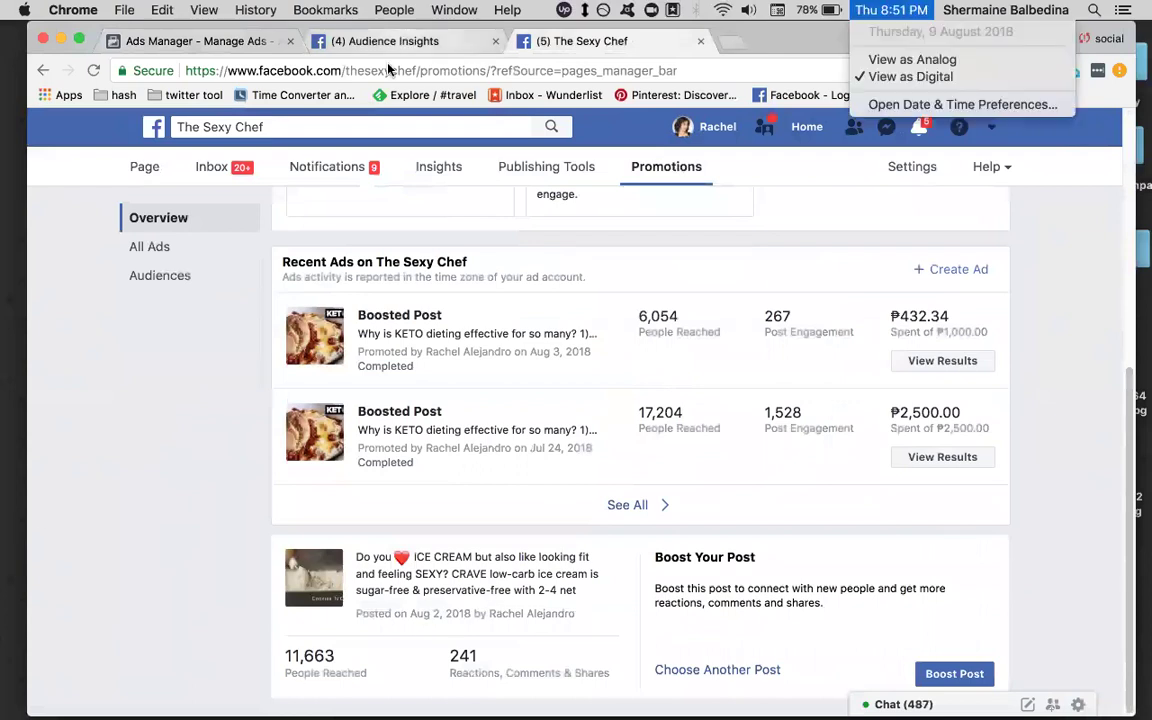
left_click(152, 517)
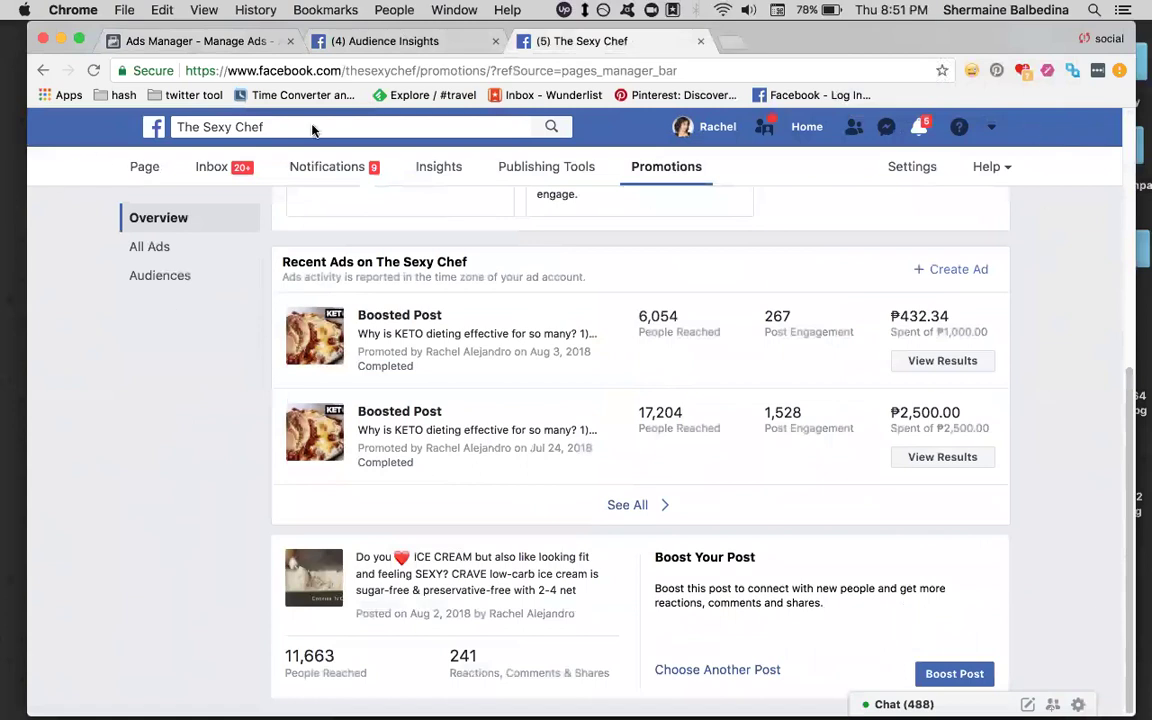
- Switch back to Ads Manager and examine the IC video teaser campaign's settings and the existing post used by its two ads
left_click(397, 40)
left_click(163, 41)
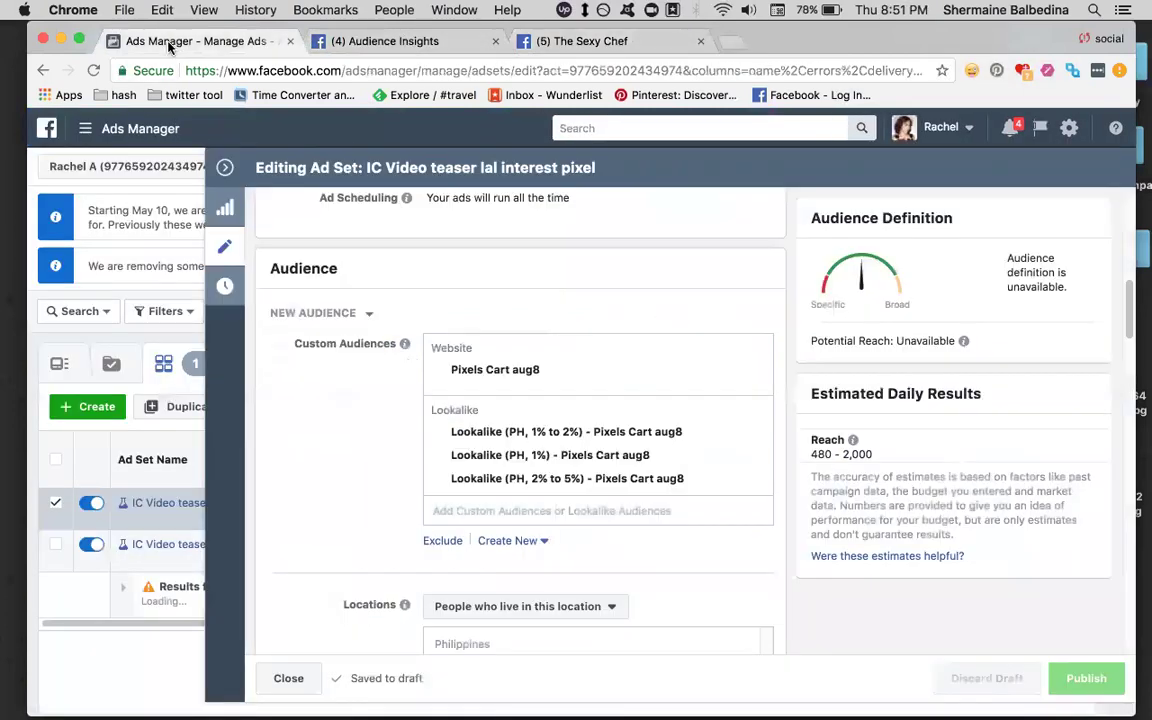
scroll(856, 376, "up", 10)
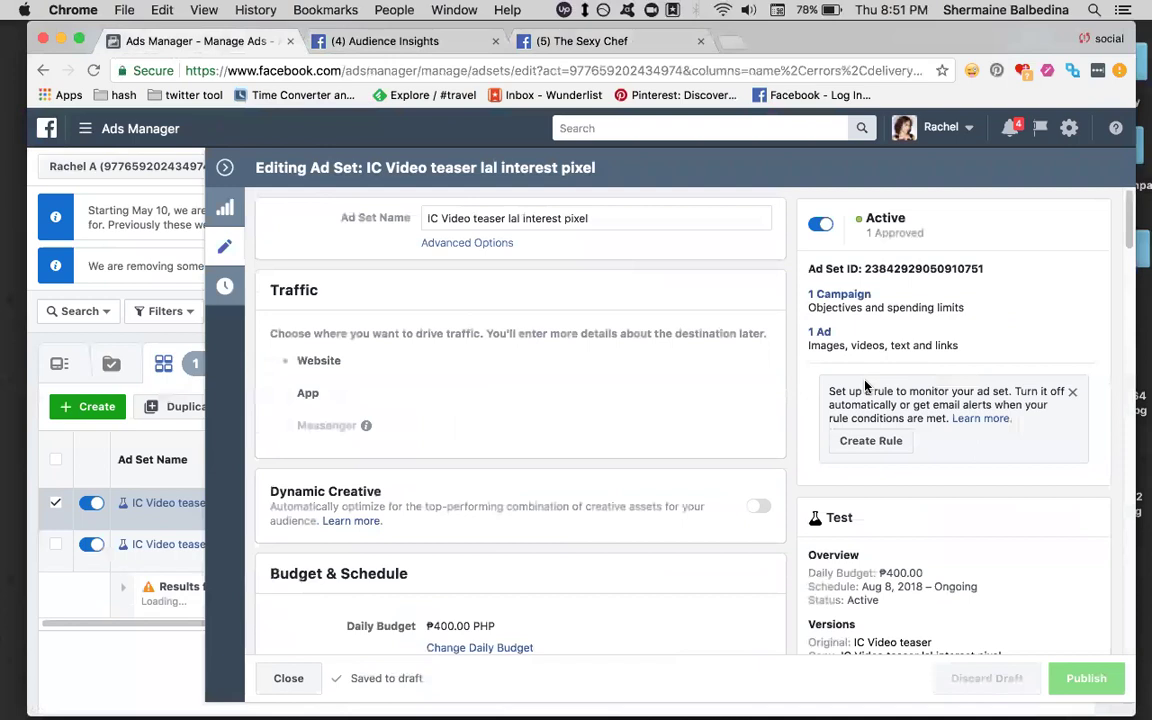
left_click(840, 295)
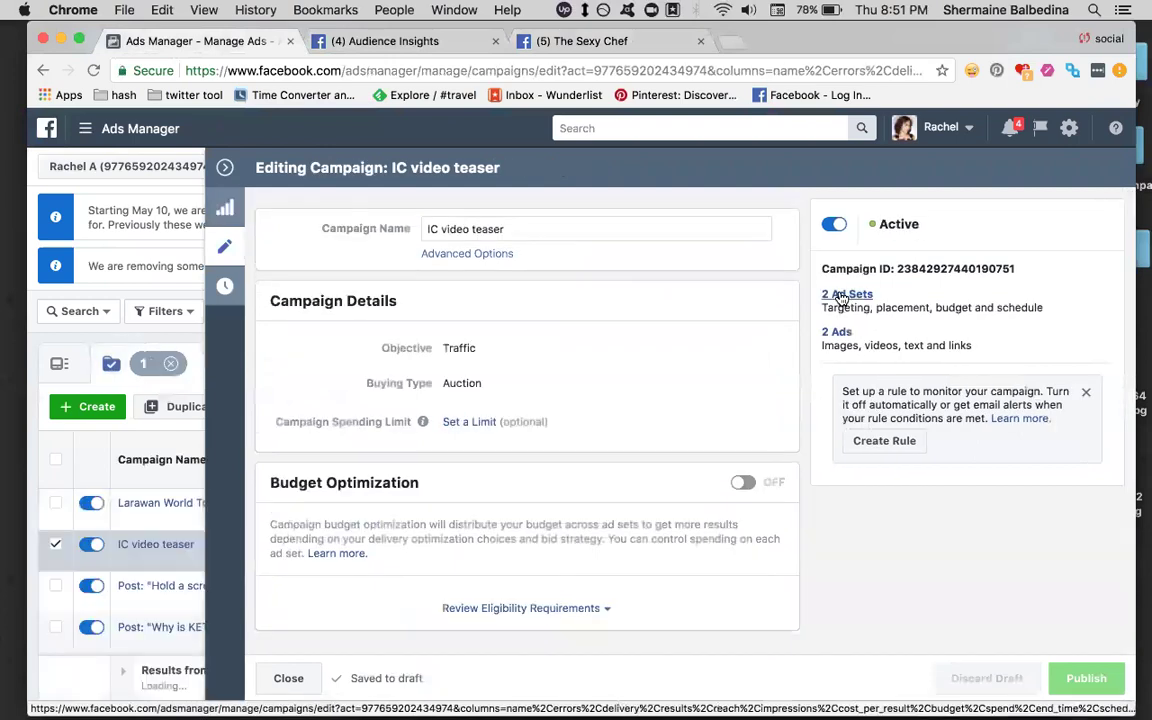
left_click(838, 333)
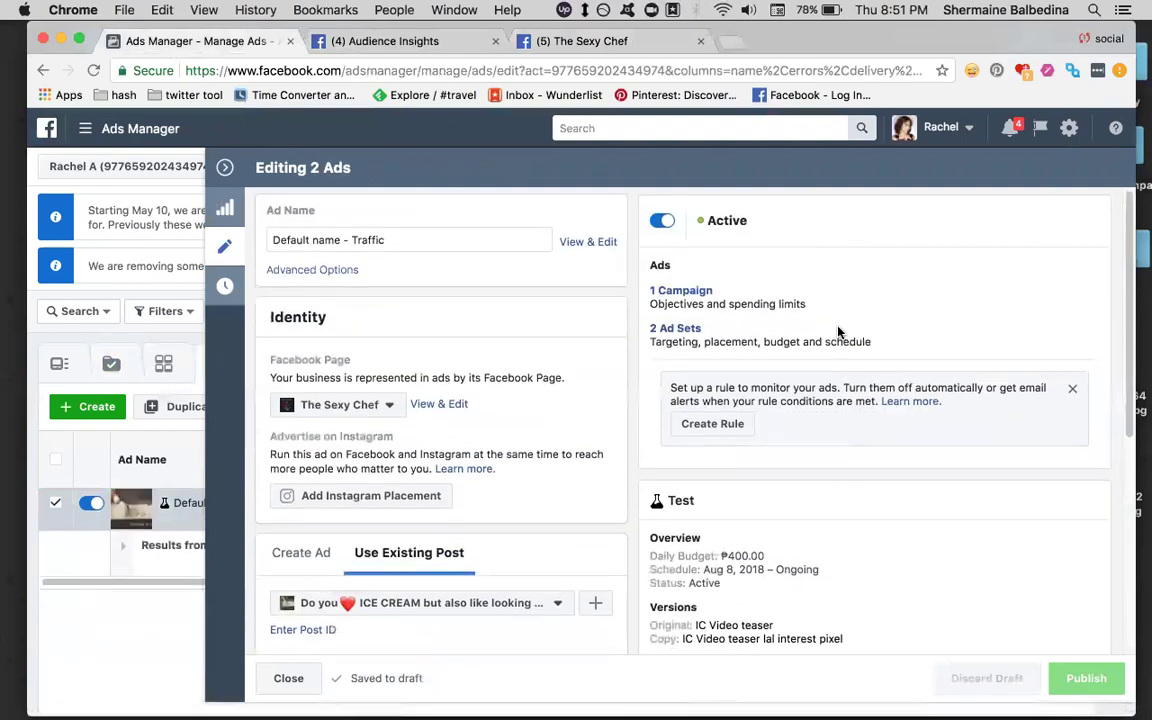
scroll(838, 330, "down", 2)
scroll(836, 329, "up", 1)
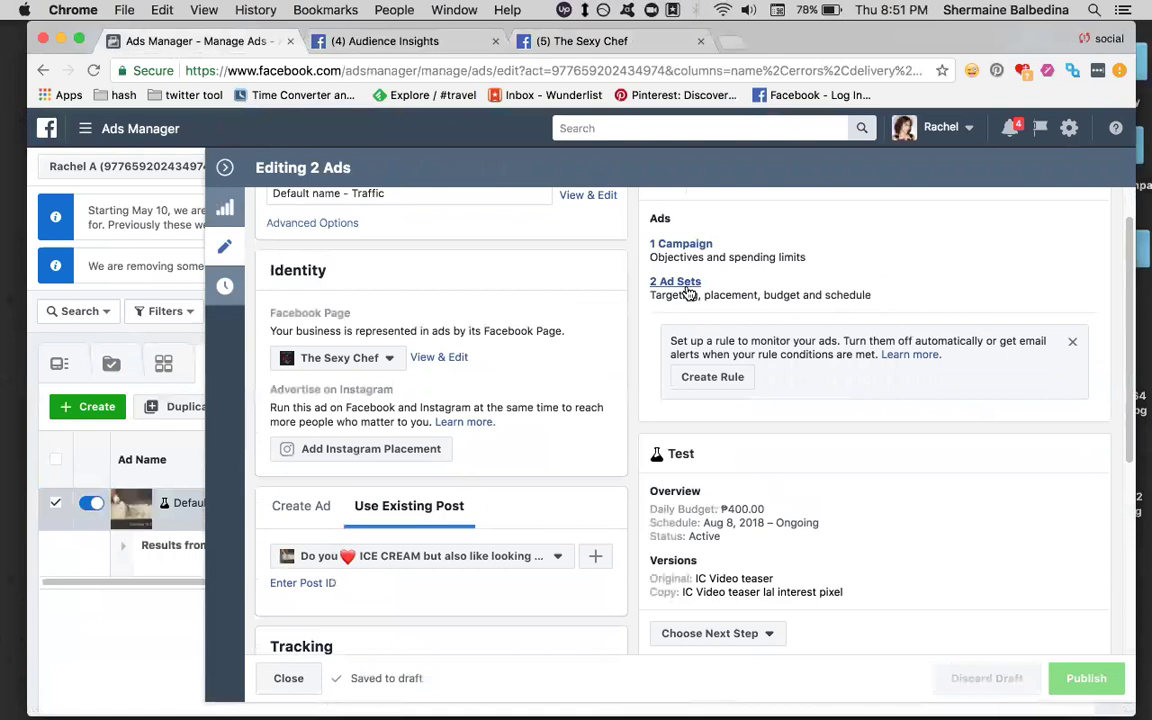
- Open the two ad sets from the ad editor and review their location, age, gender and detailed targeting settings
left_click(686, 284)
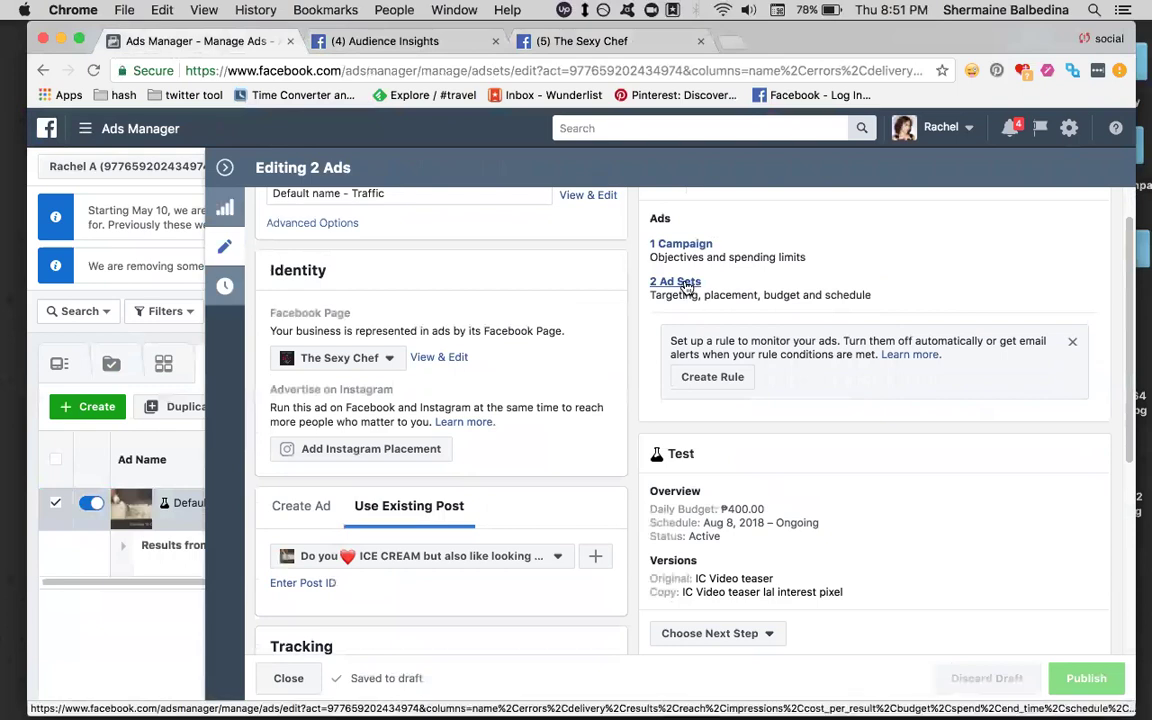
scroll(685, 286, "down", 15)
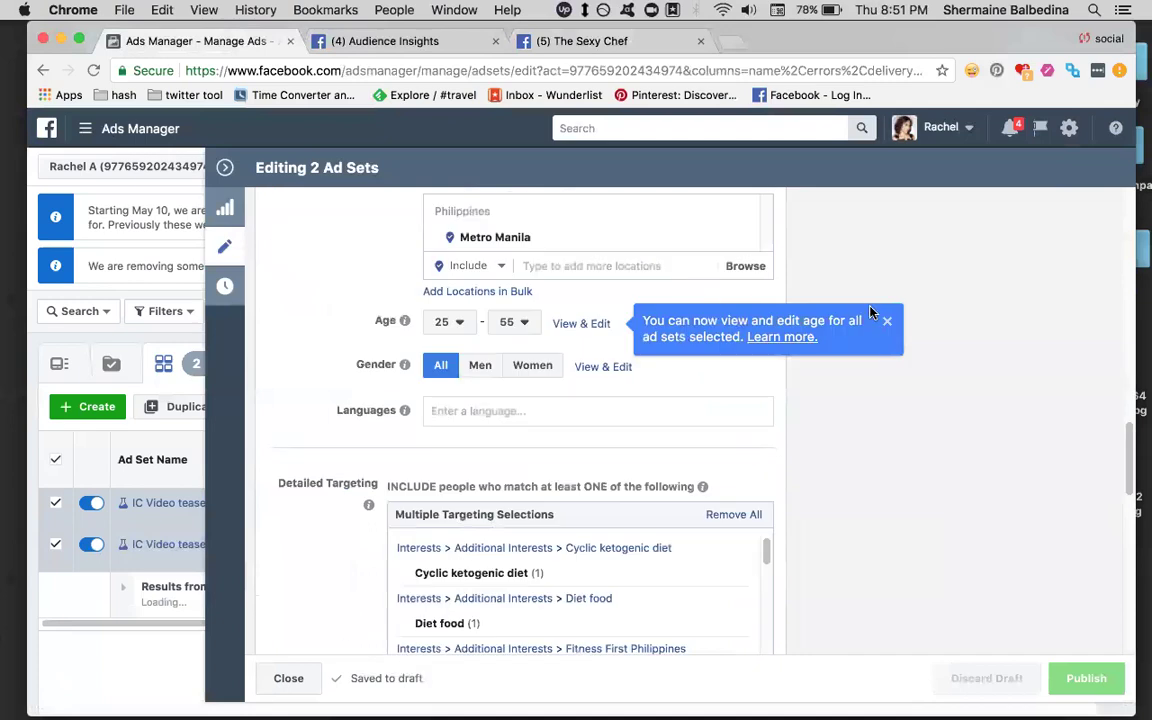
scroll(872, 311, "down", 10)
scroll(872, 311, "up", 20)
scroll(872, 311, "up", 4)
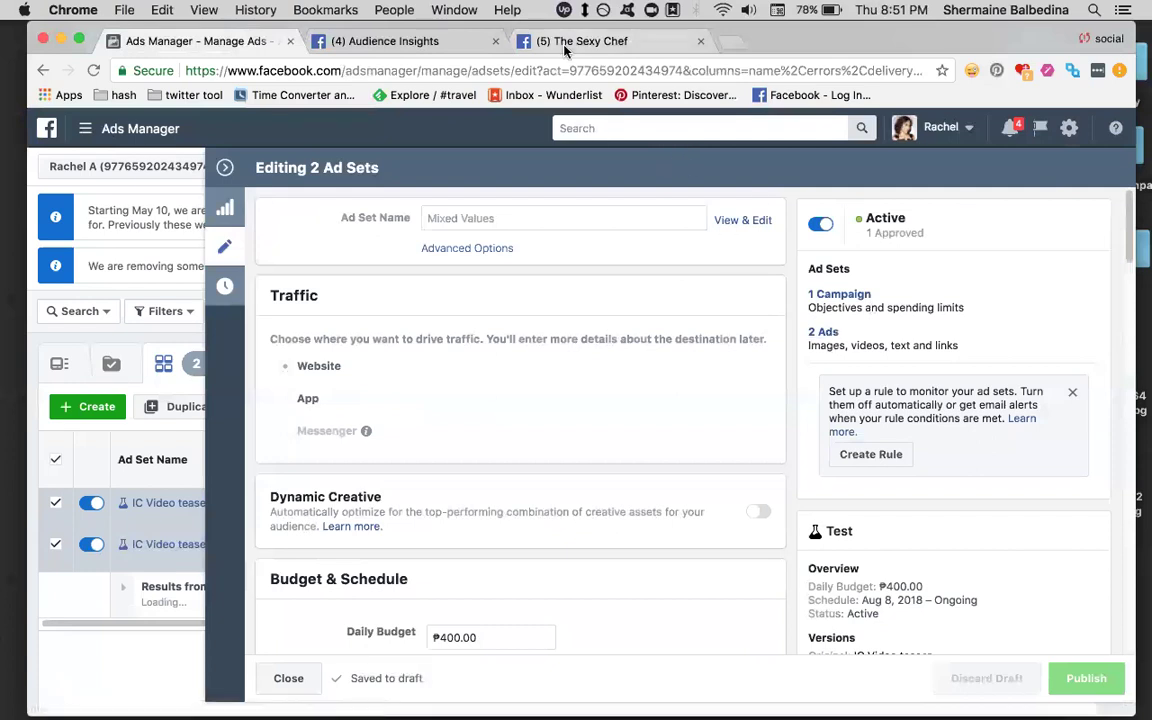
- Return to the two ads and turn on Ad Previews to show the Mobile News Feed version
left_click(823, 333)
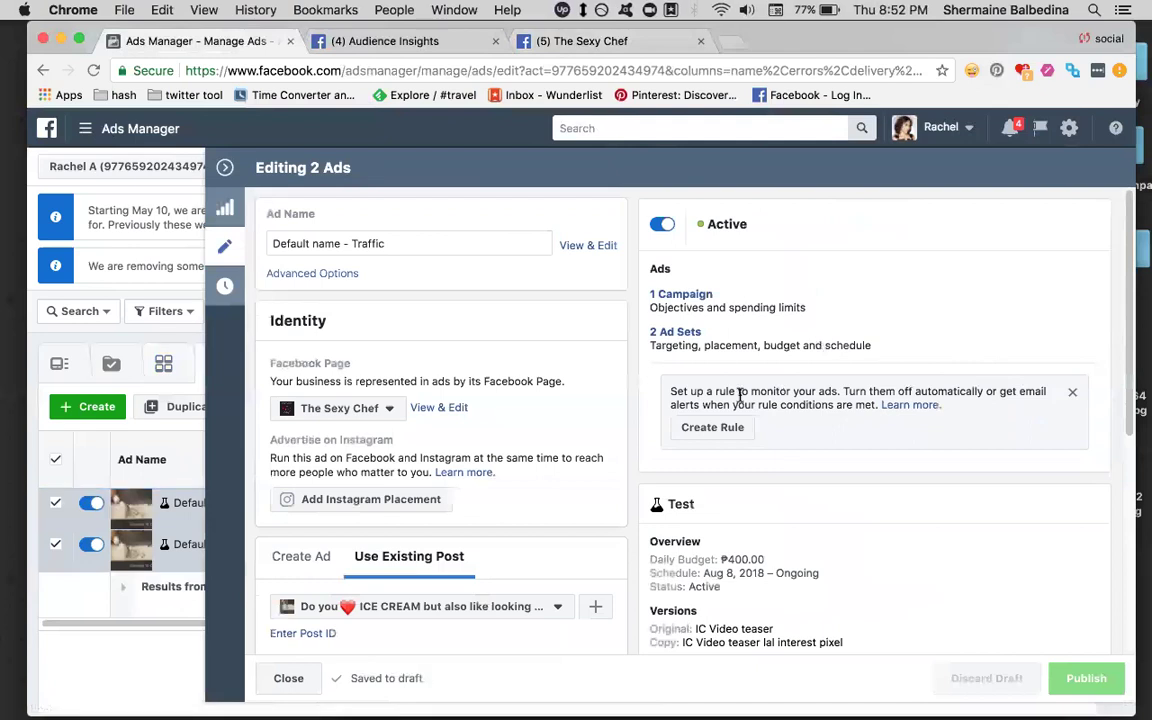
scroll(740, 400, "down", 3)
scroll(740, 401, "down", 2)
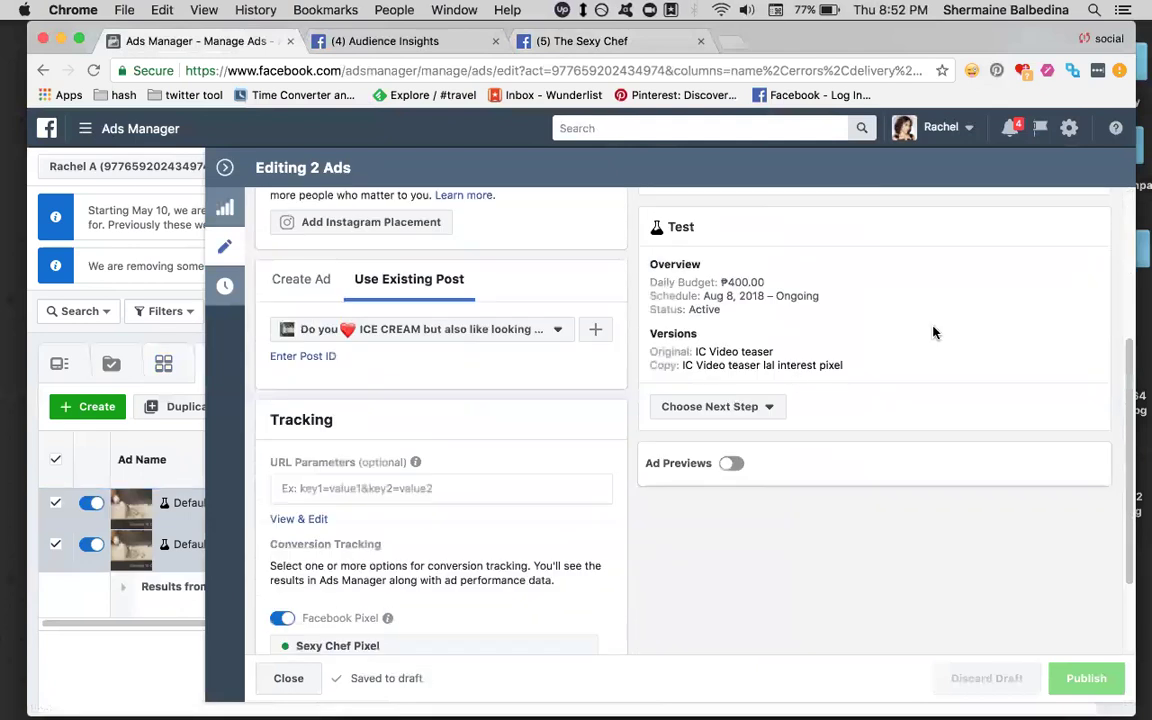
scroll(764, 380, "down", 2)
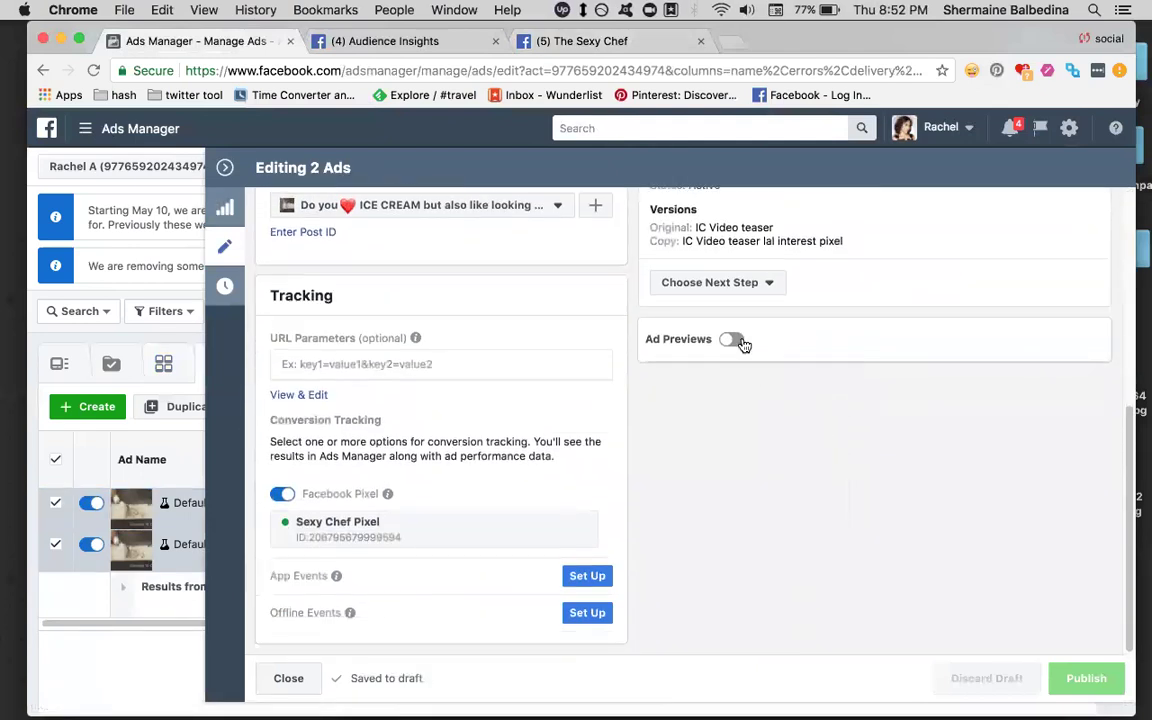
left_click(731, 340)
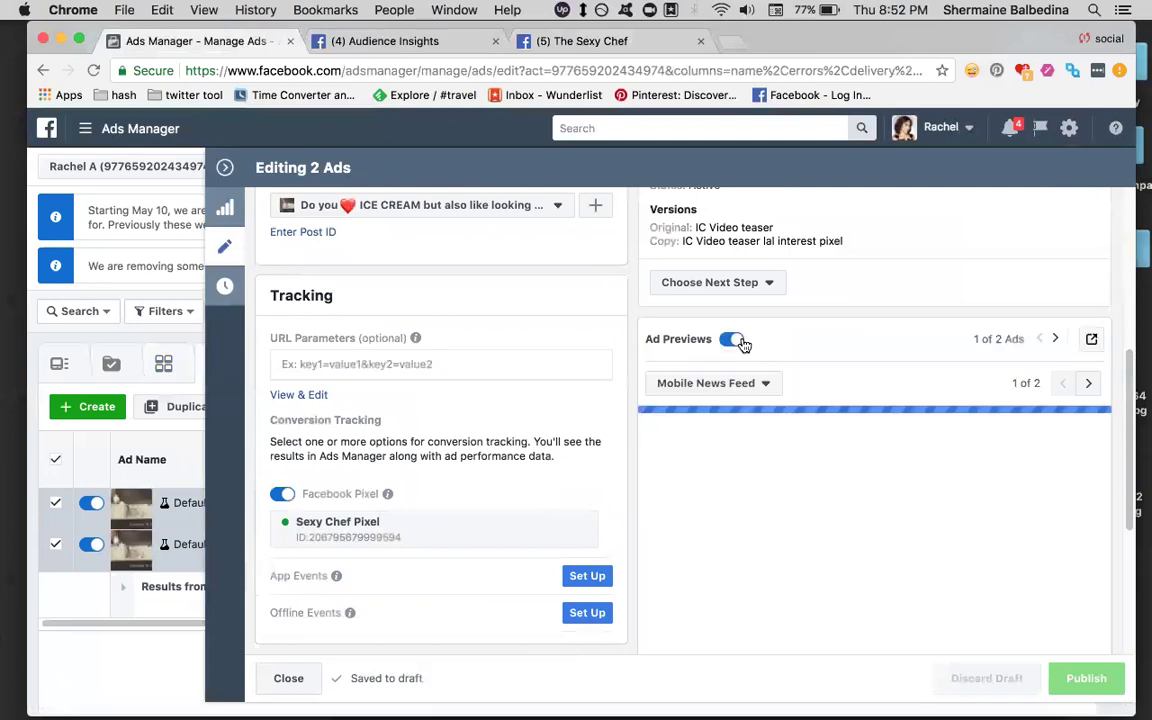
scroll(860, 298, "down", 2)
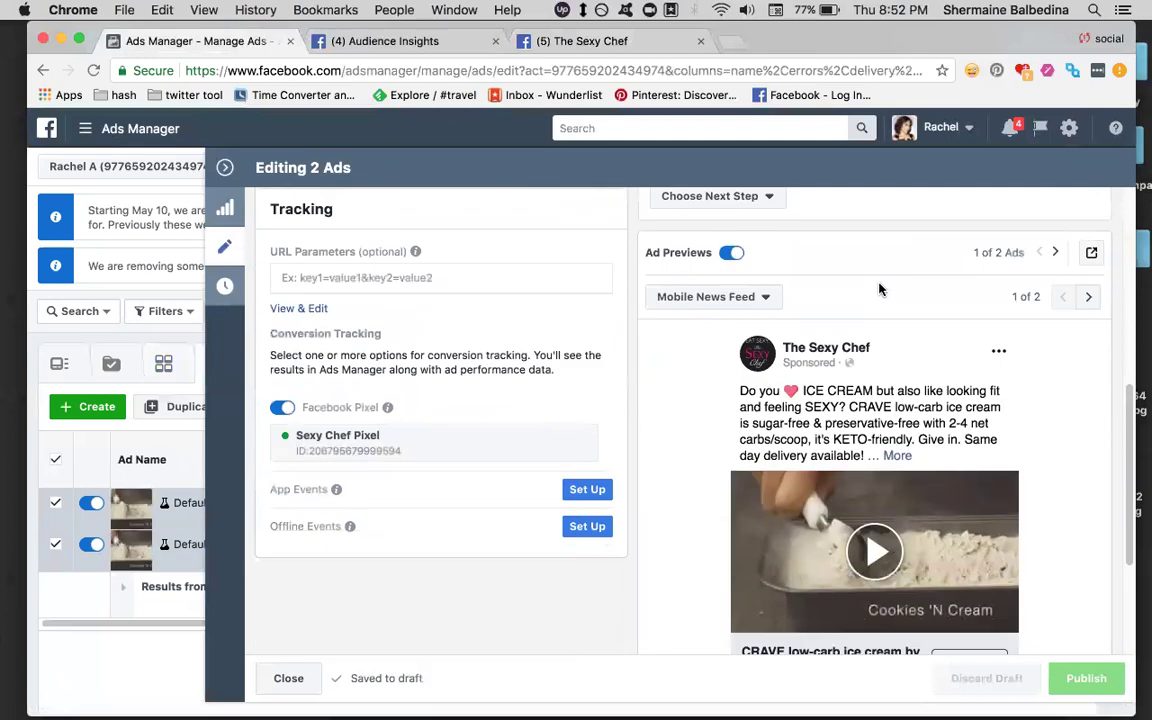
scroll(866, 430, "down", 1)
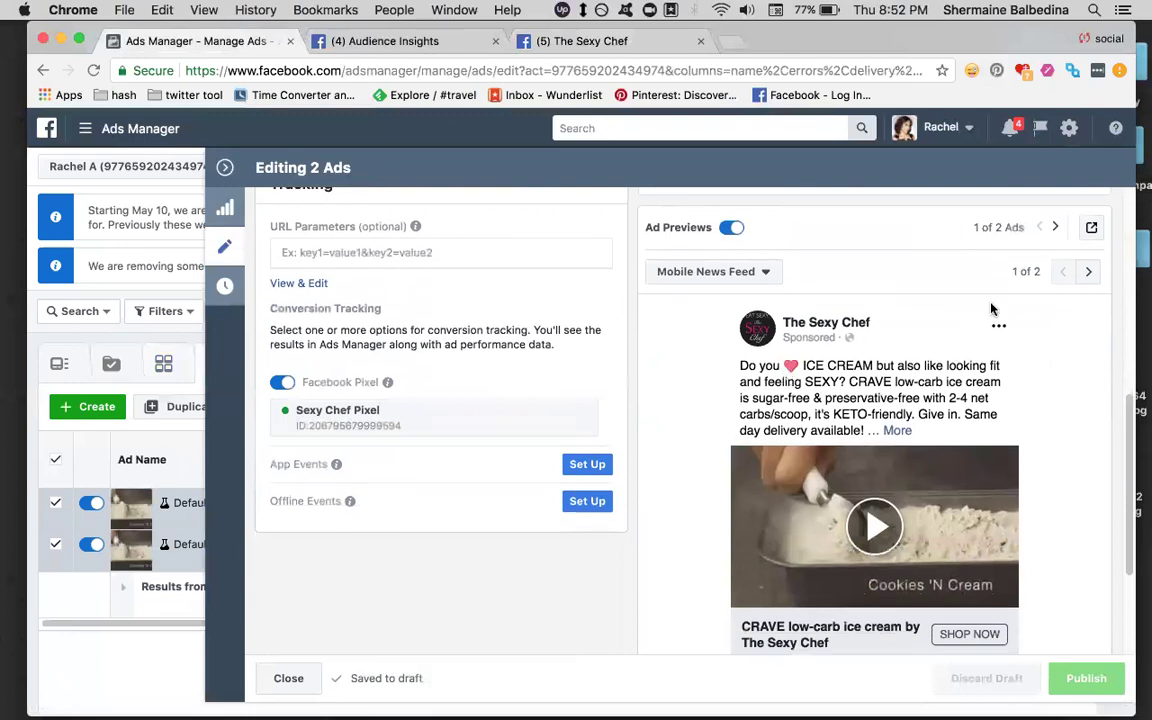
- Compare the ad's Messenger Inbox and Mobile News Feed previews, viewing the full news feed version
left_click(1089, 273)
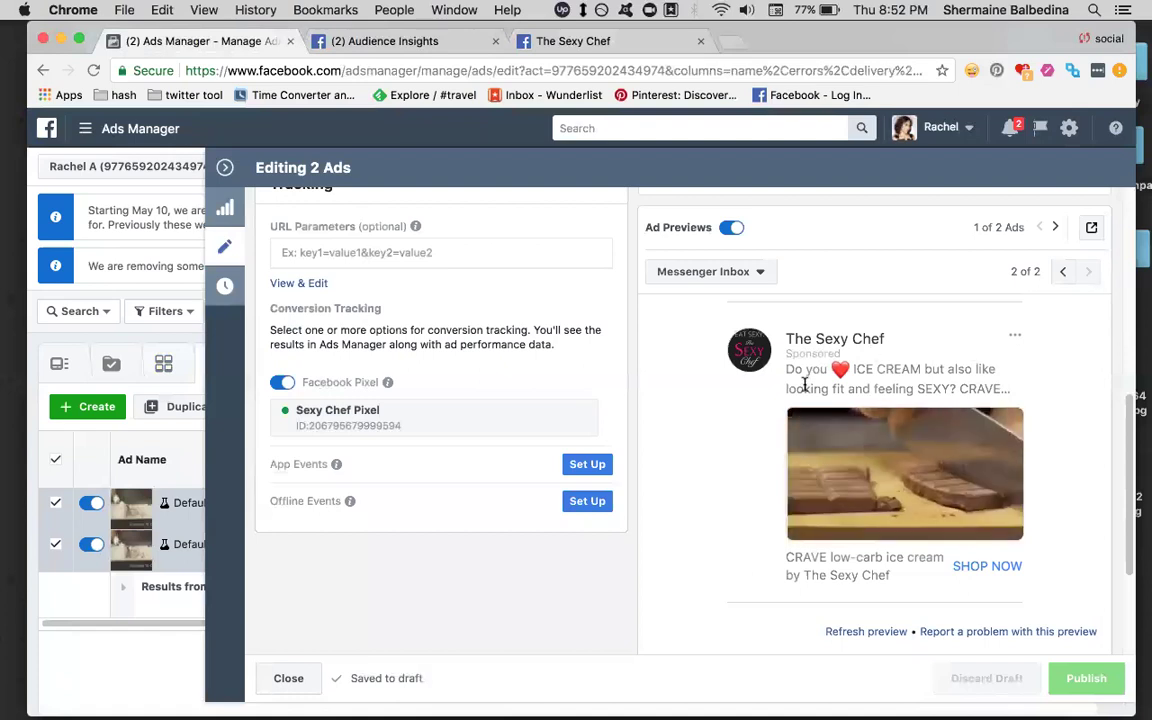
left_click(1062, 273)
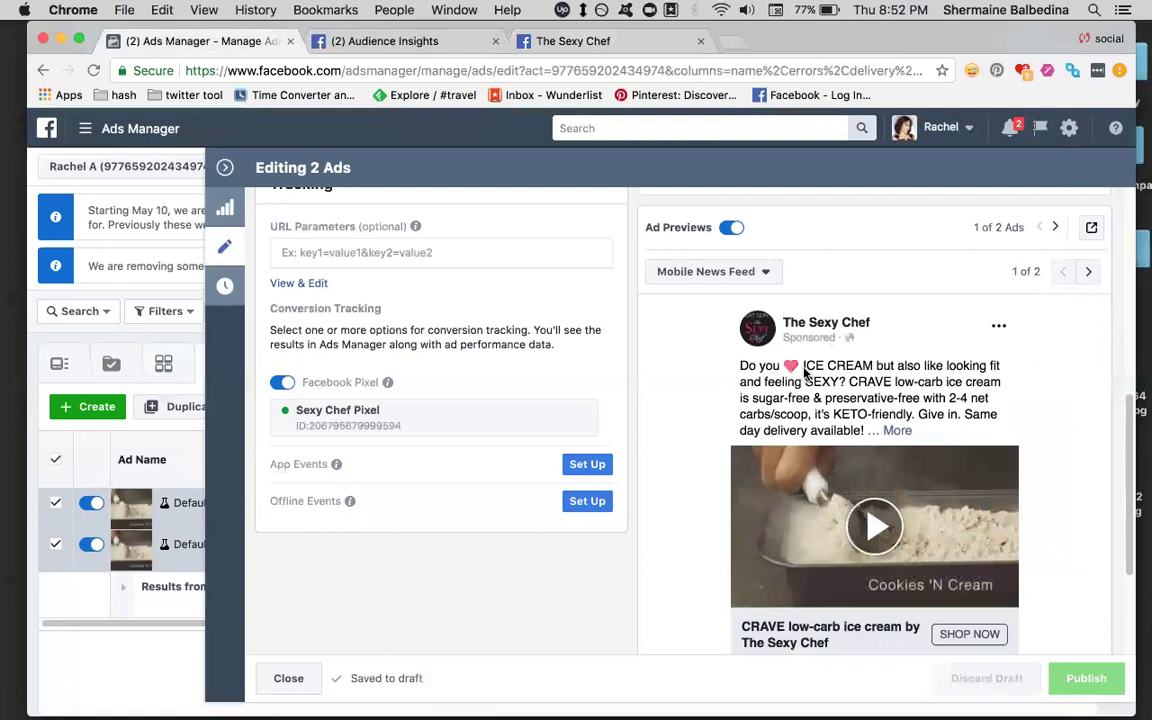
left_click(1088, 271)
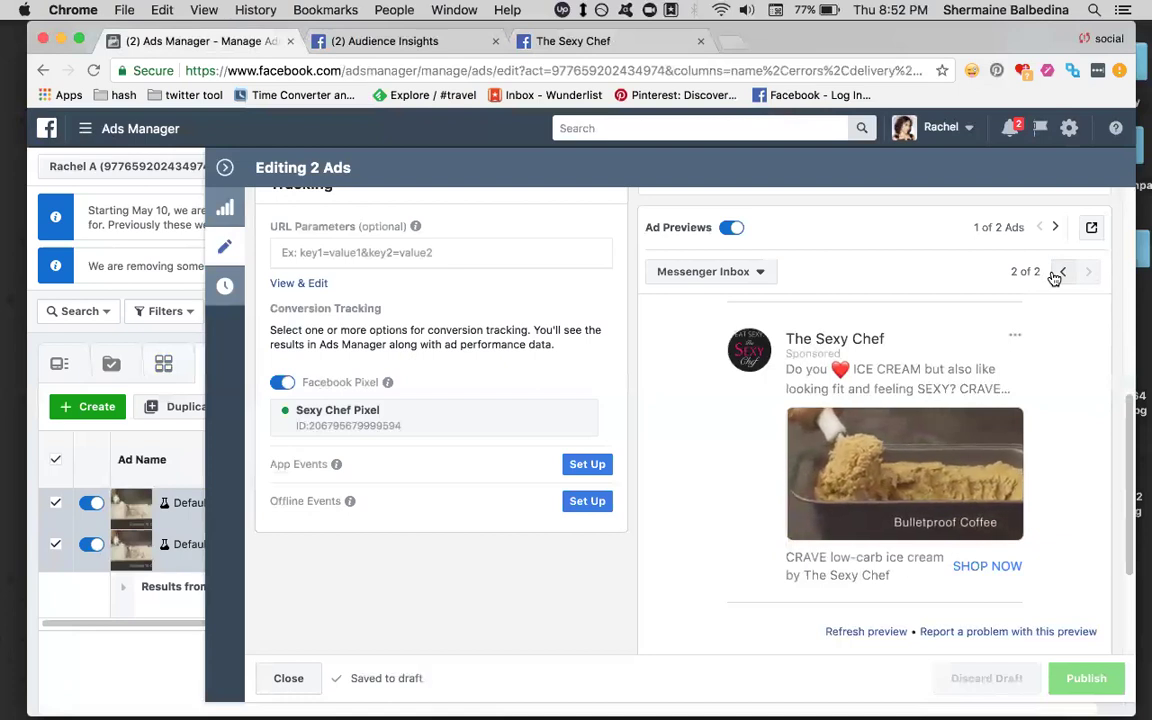
left_click(1058, 275)
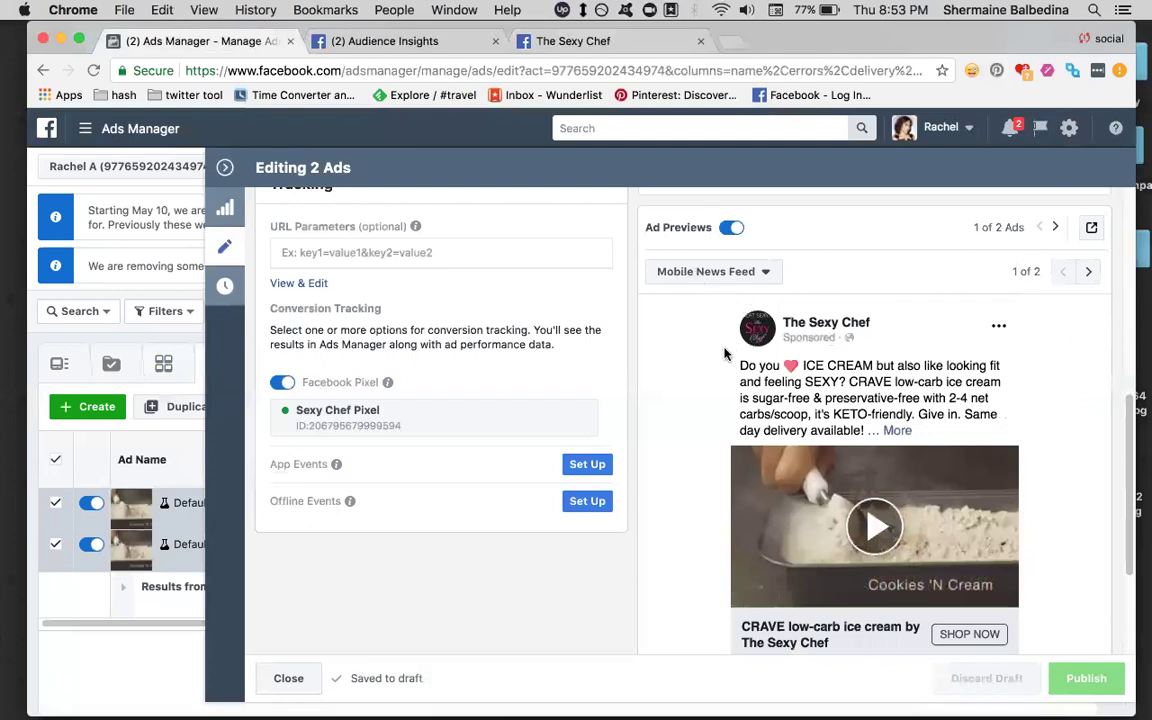
scroll(851, 586, "down", 4)
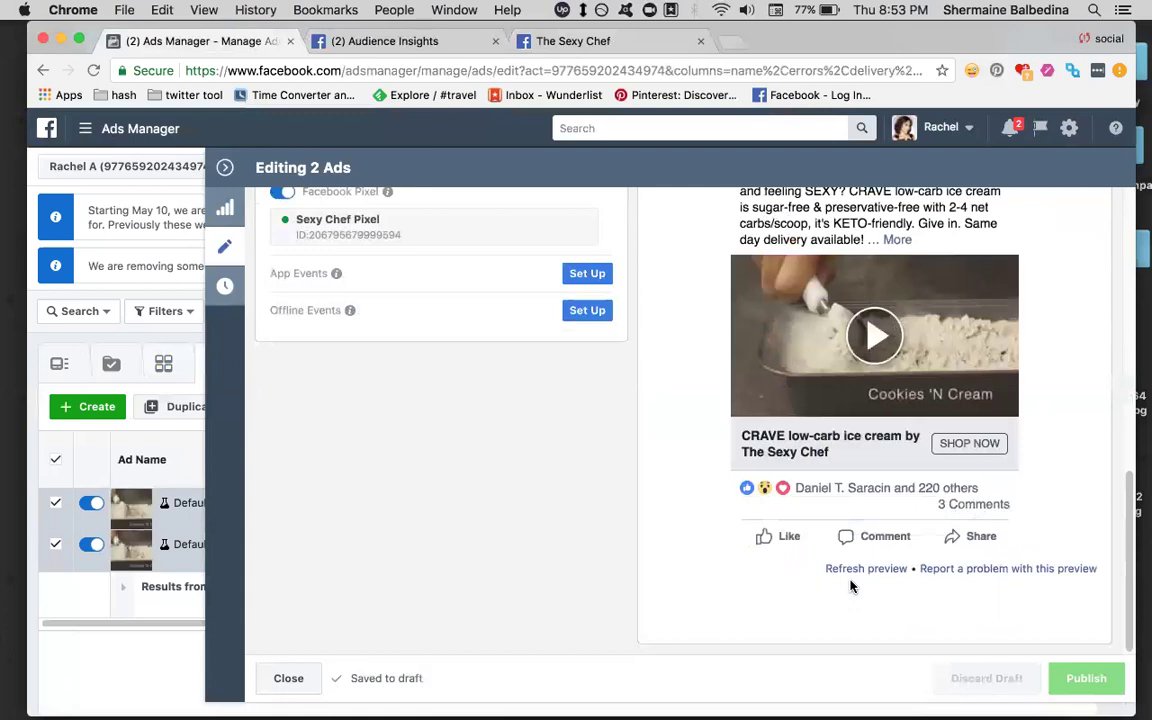
scroll(720, 556, "up", 7)
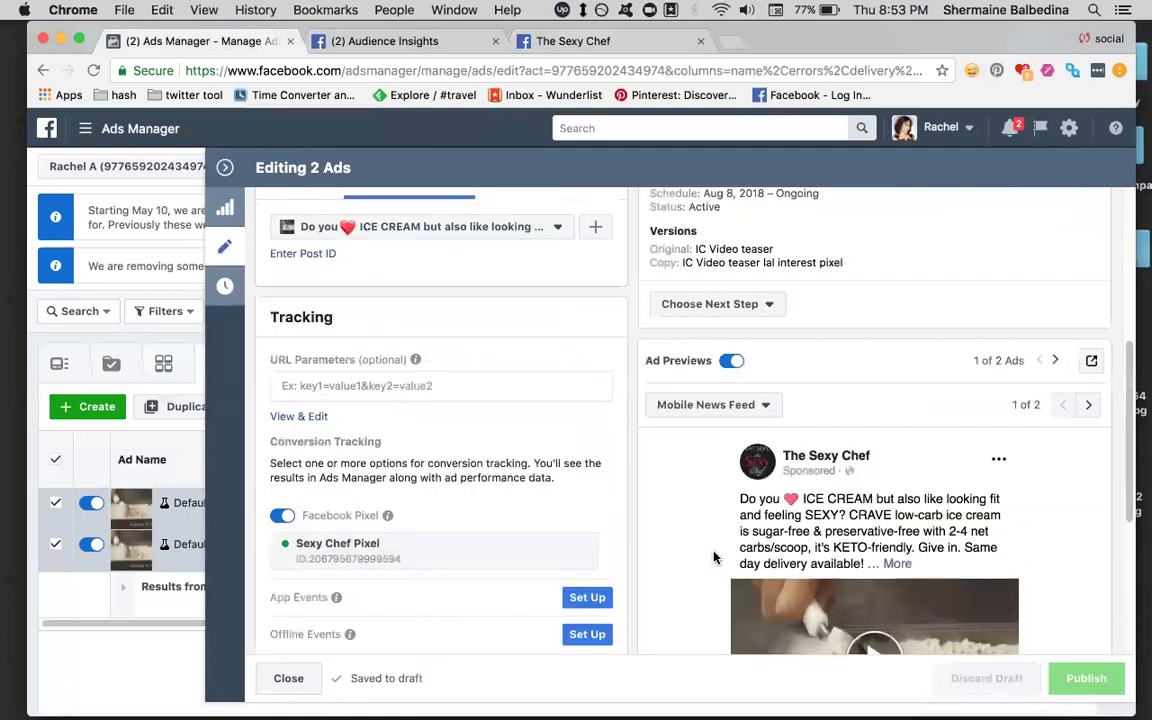
scroll(714, 557, "up", 7)
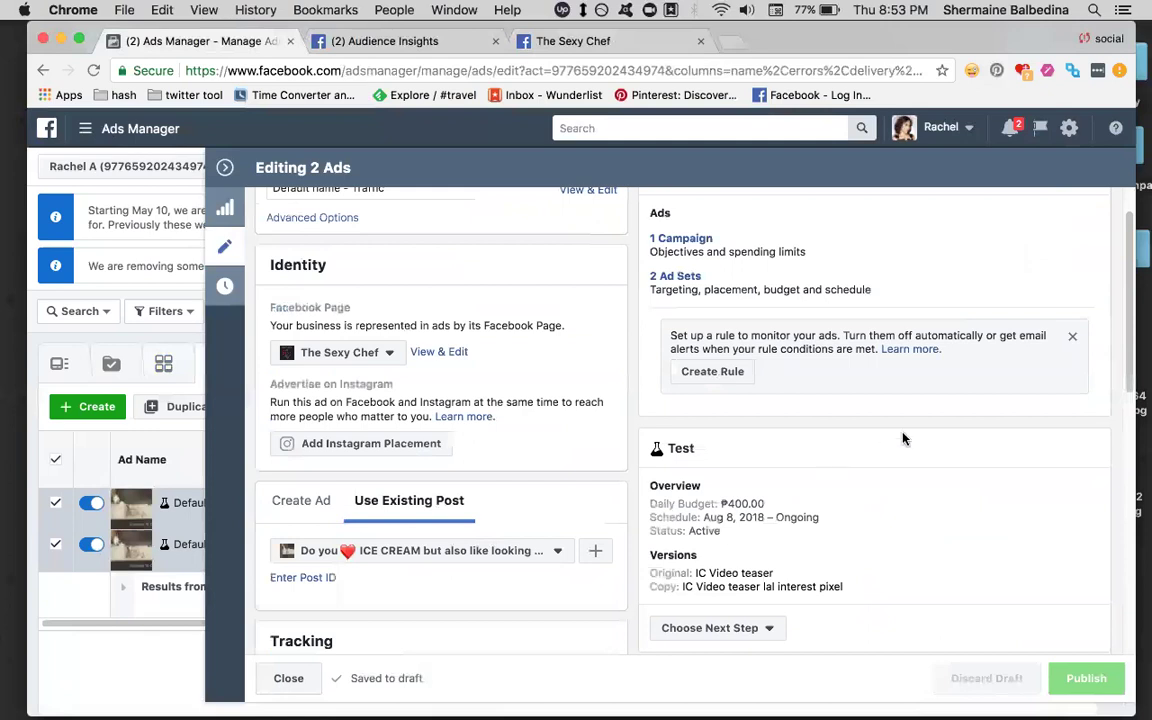
- Open the previewed ad as a Facebook post with comments
scroll(903, 438, "down", 3)
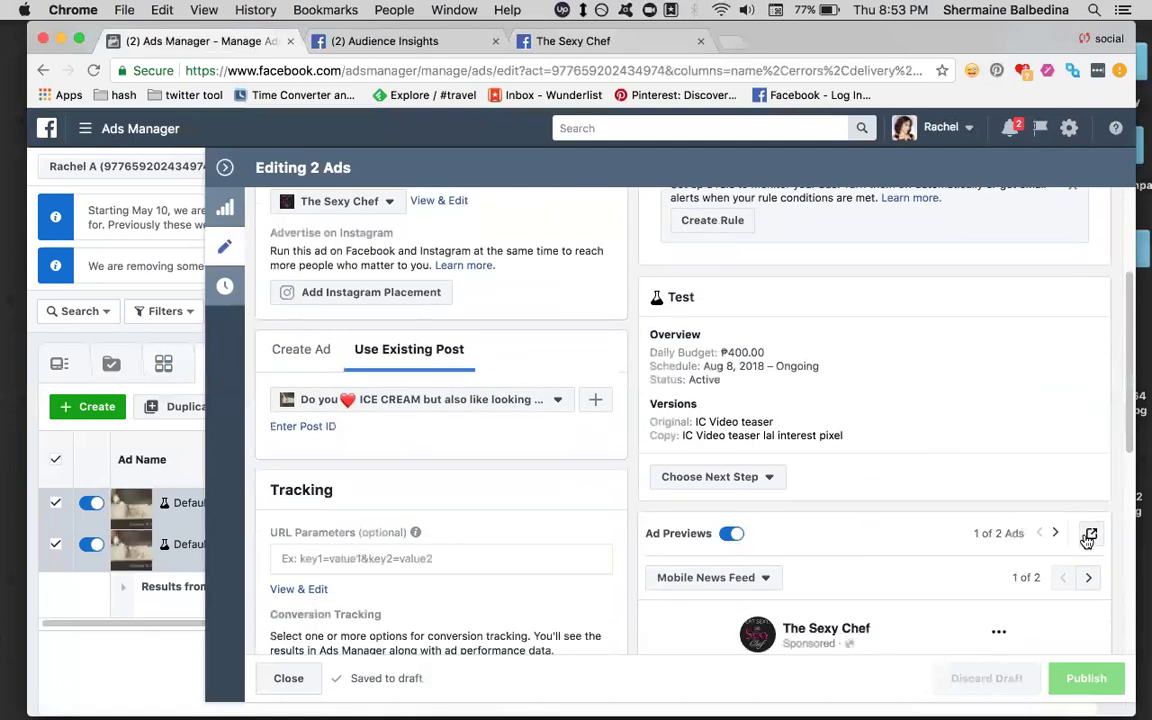
left_click(1089, 537)
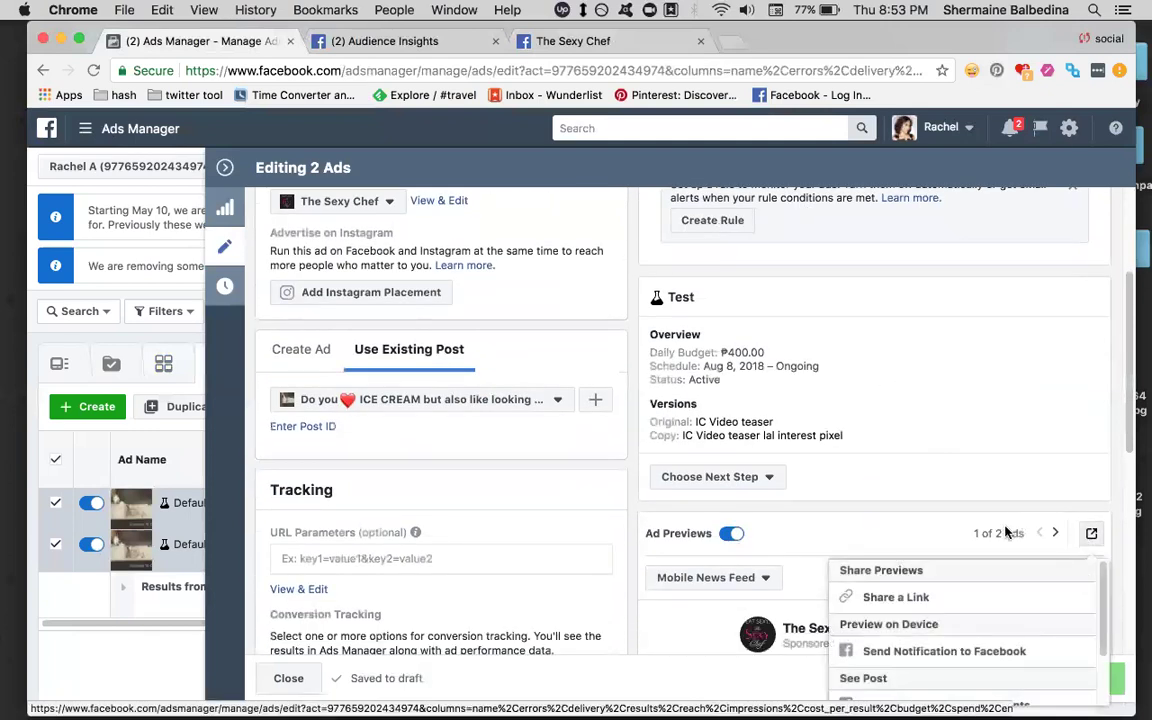
scroll(1089, 537, "down", 3)
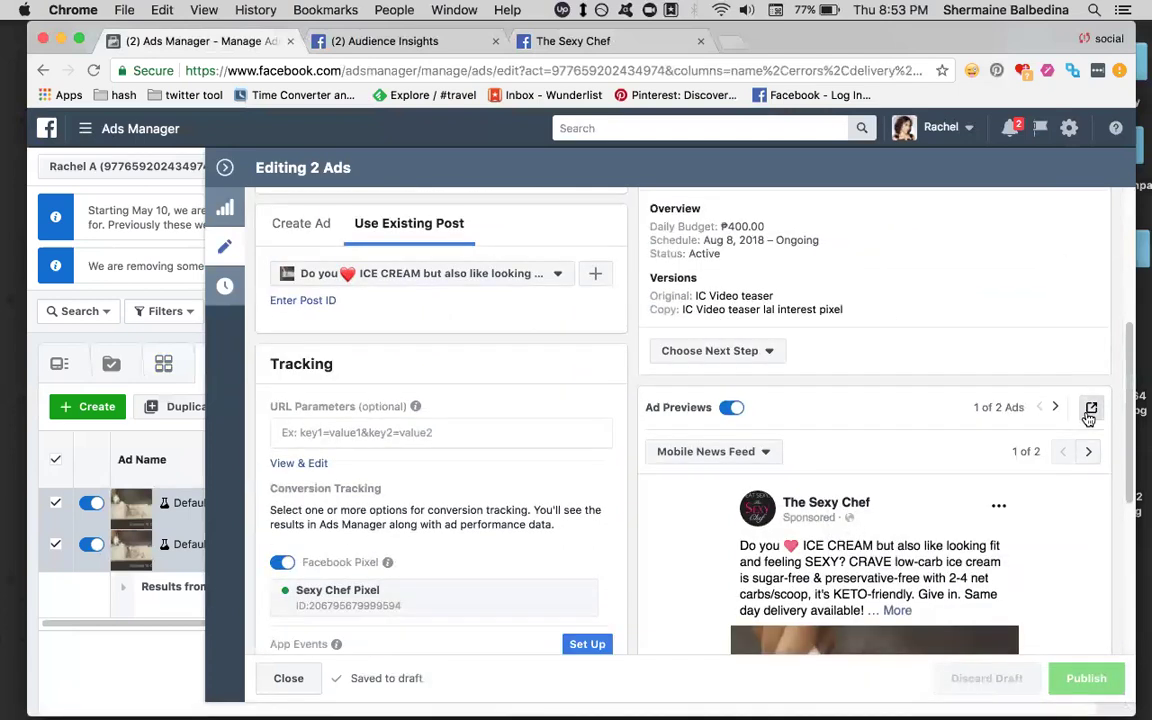
left_click(1090, 410)
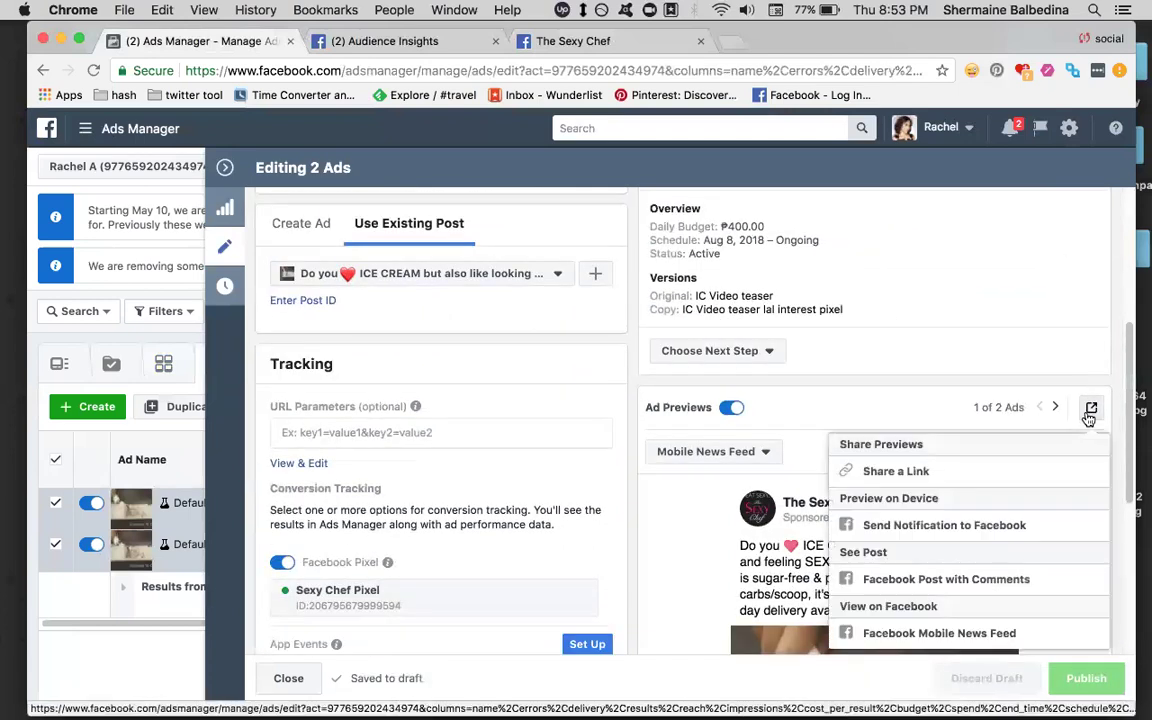
left_click(946, 580)
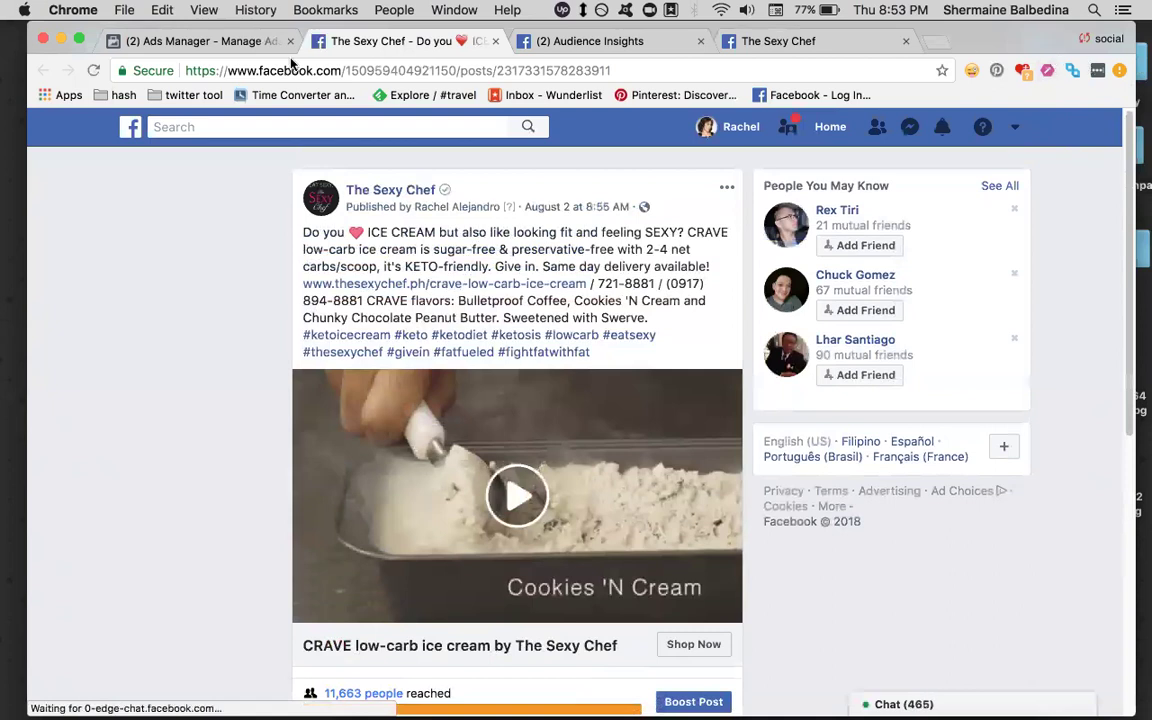
- Back in Ads Manager, review the ads' identity, existing post and Facebook Pixel tracking settings, and collapse the editor
left_click(245, 42)
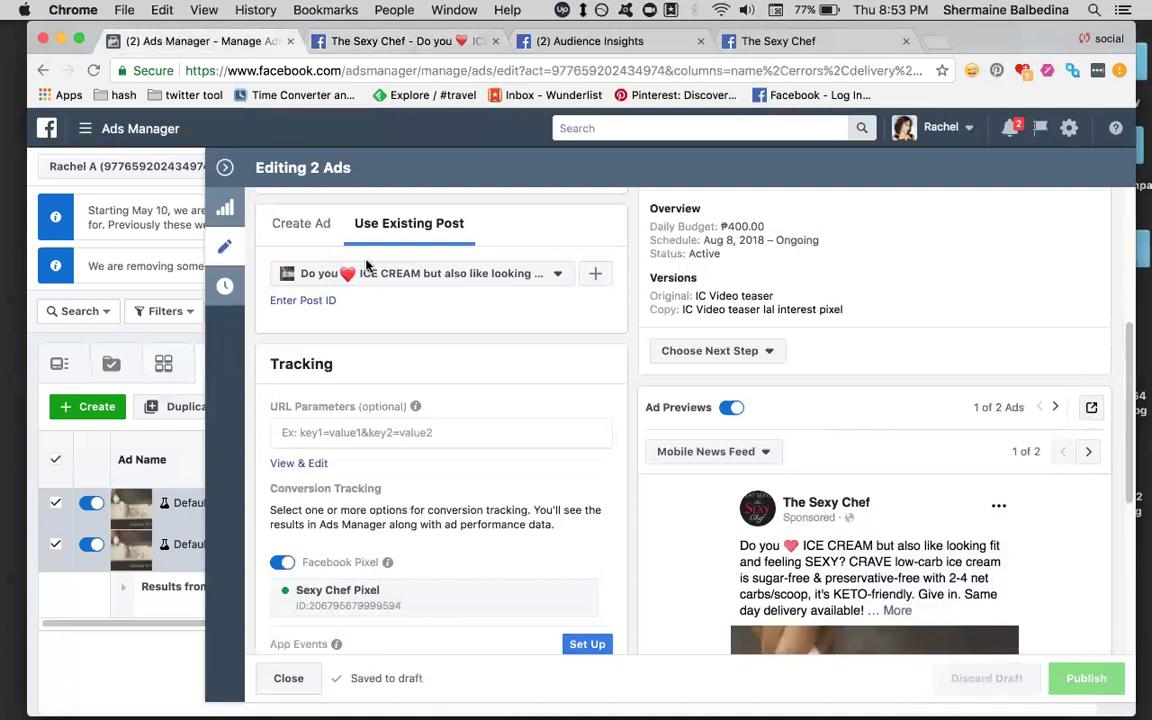
scroll(544, 366, "down", 2)
scroll(544, 366, "down", 2)
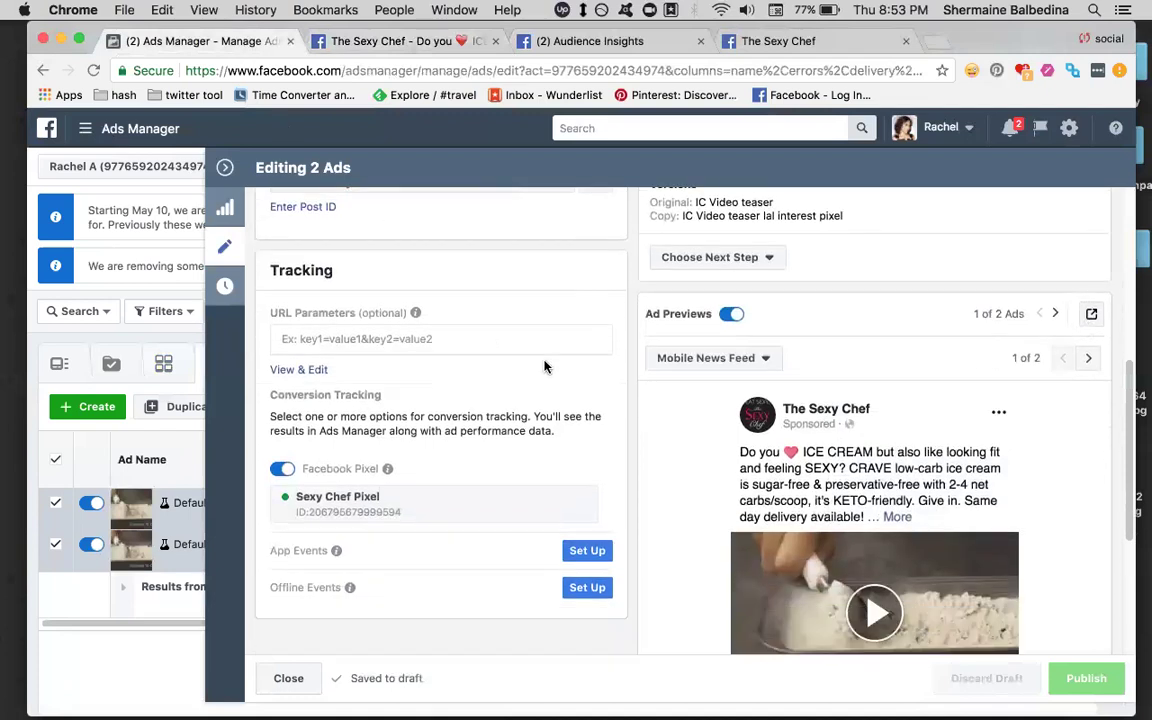
scroll(544, 366, "up", 2)
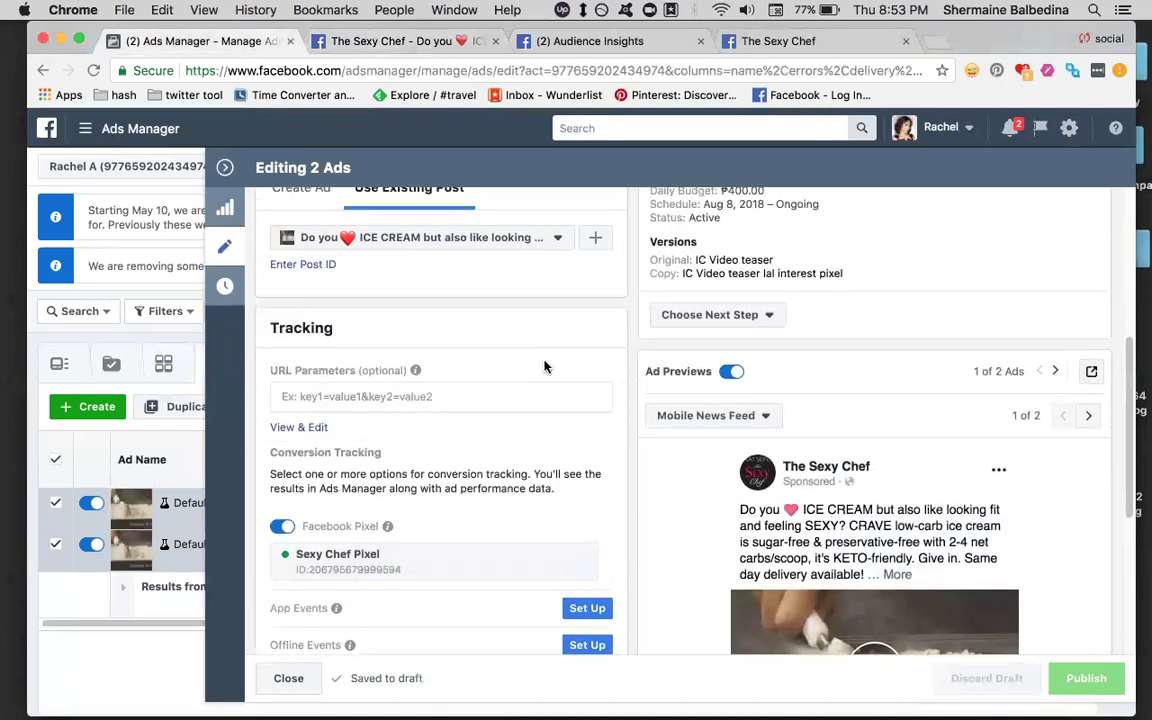
scroll(544, 366, "up", 4)
scroll(544, 366, "down", 8)
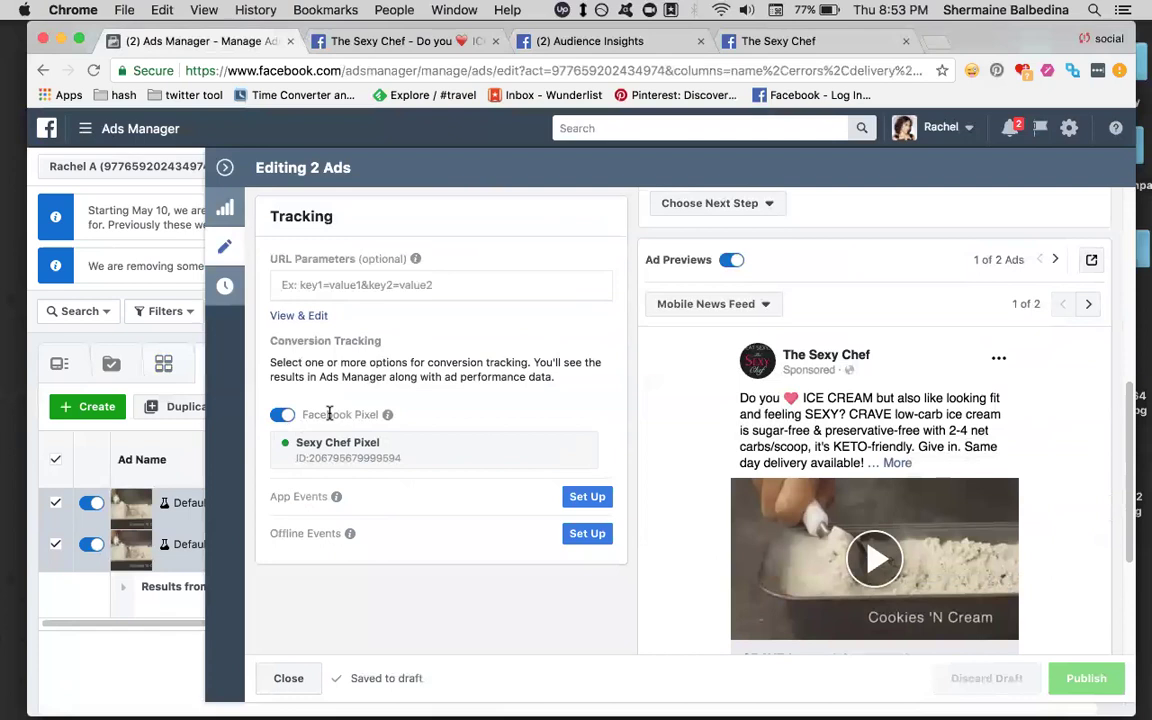
scroll(322, 380, "up", 1)
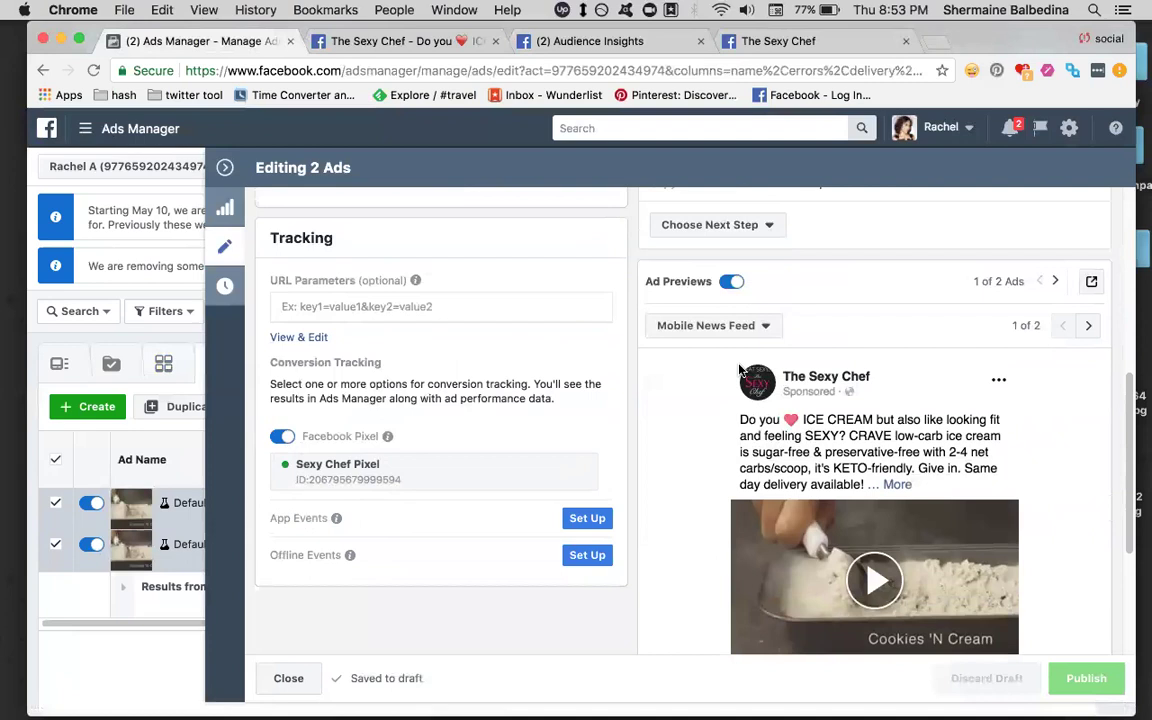
scroll(740, 370, "up", 2)
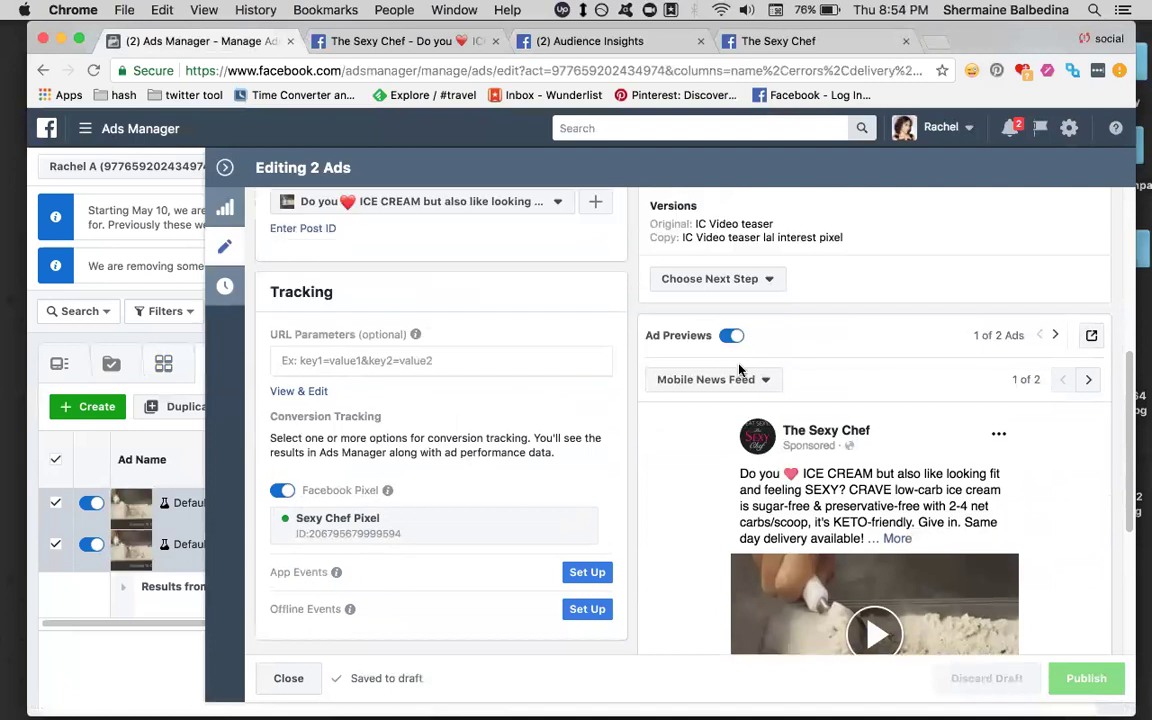
scroll(740, 370, "up", 8)
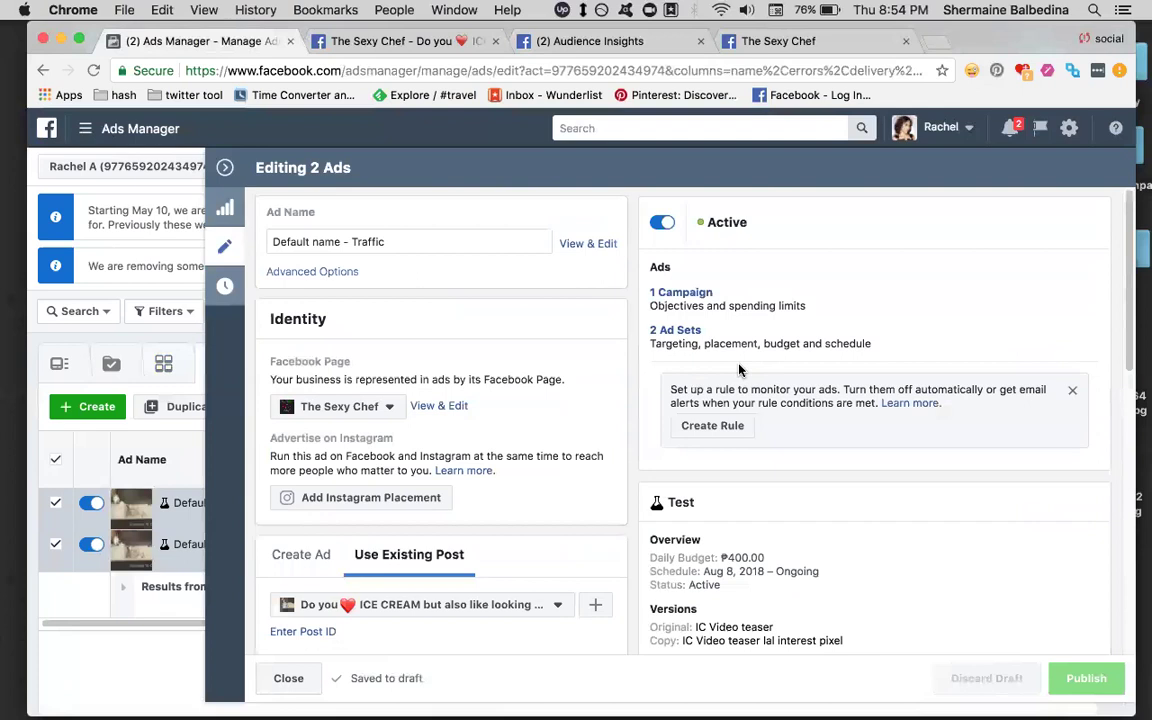
scroll(553, 392, "down", 8)
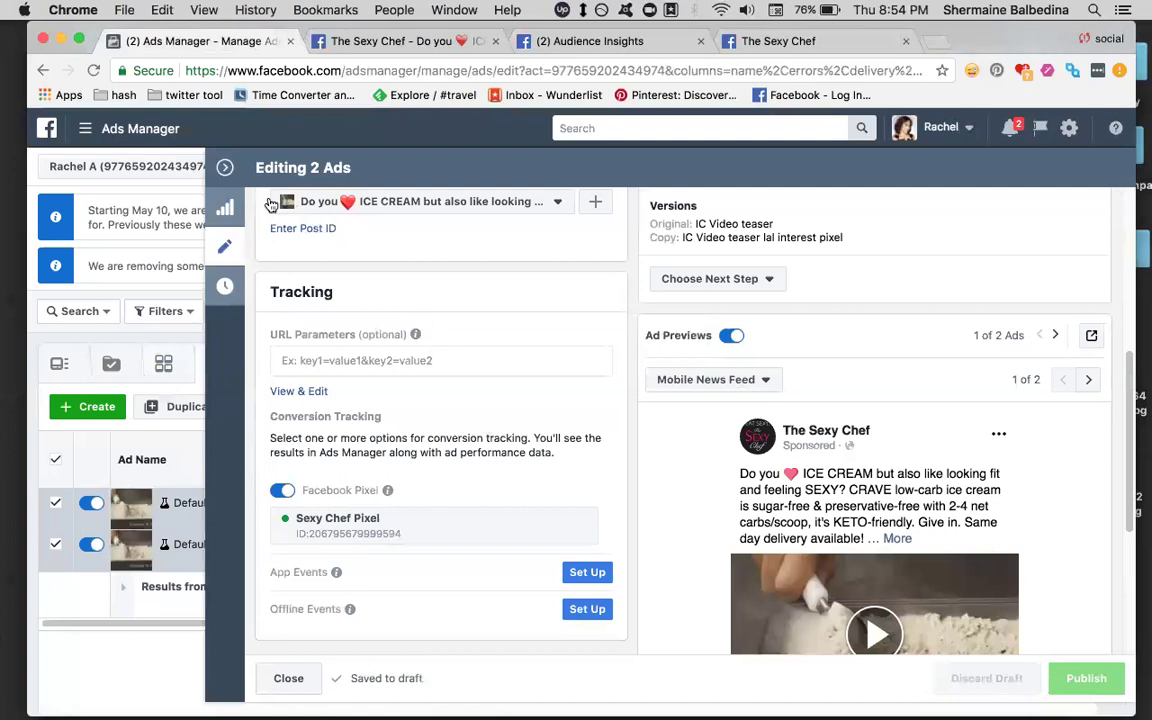
left_click(225, 167)
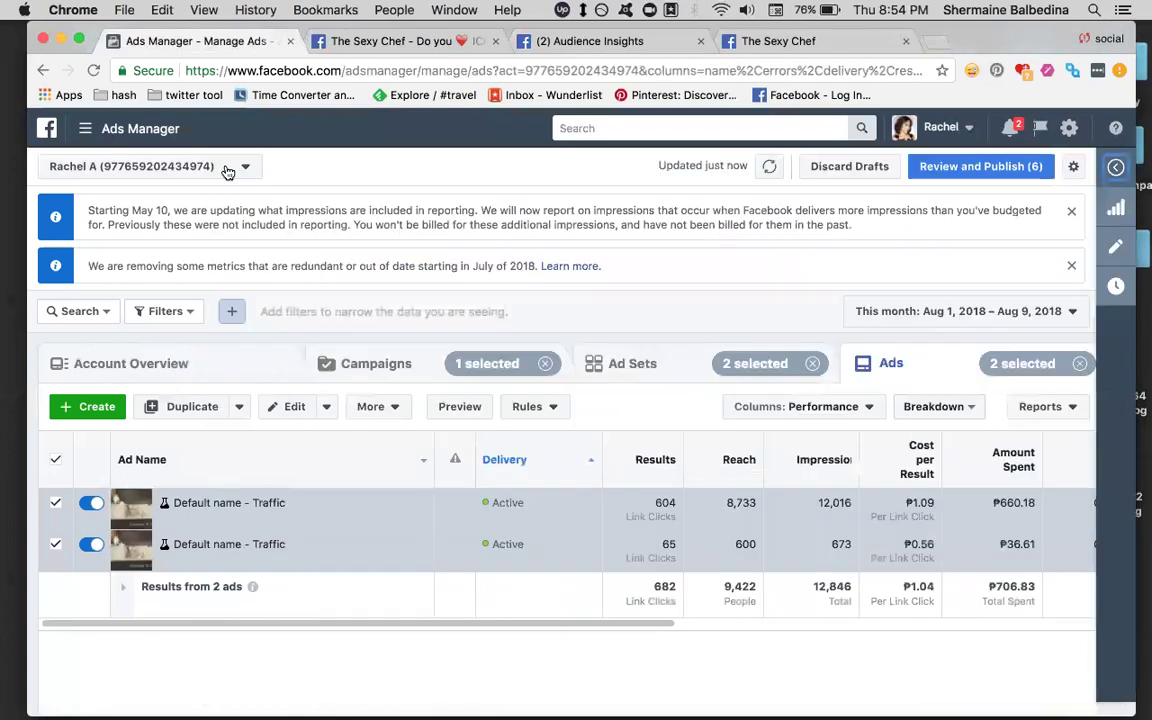
- Reopen the editor for the two ads, switch to their ad sets and back to the ads, and collapse it
left_click(43, 70)
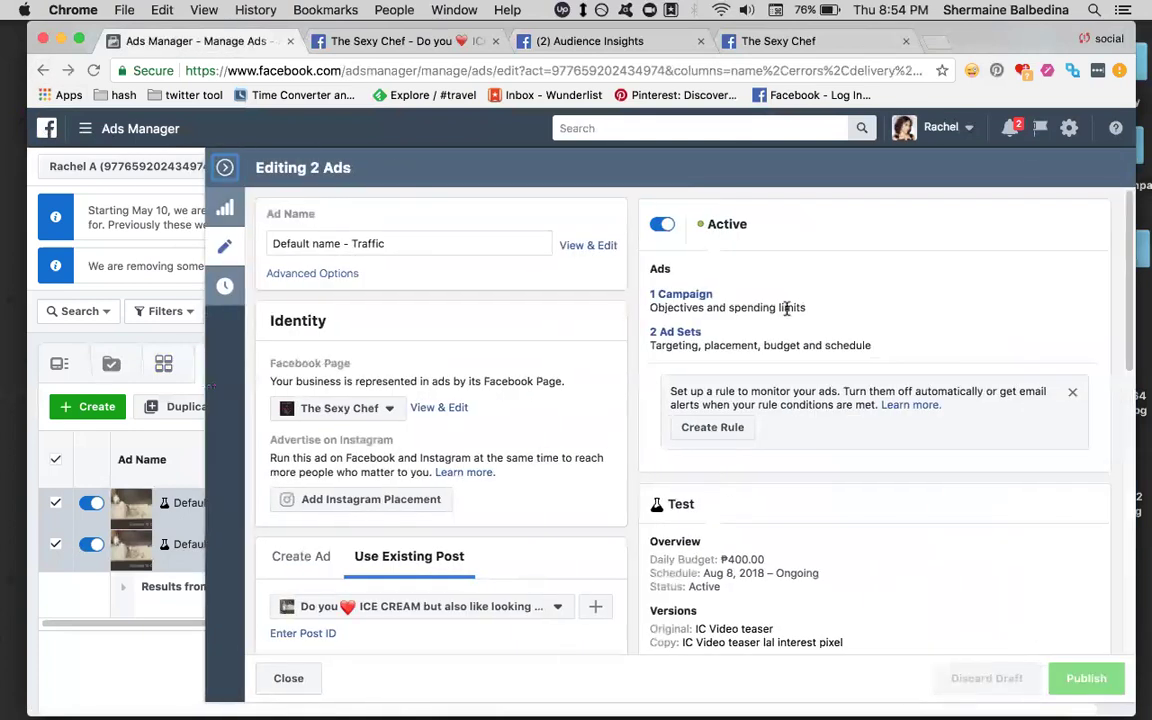
left_click(687, 335)
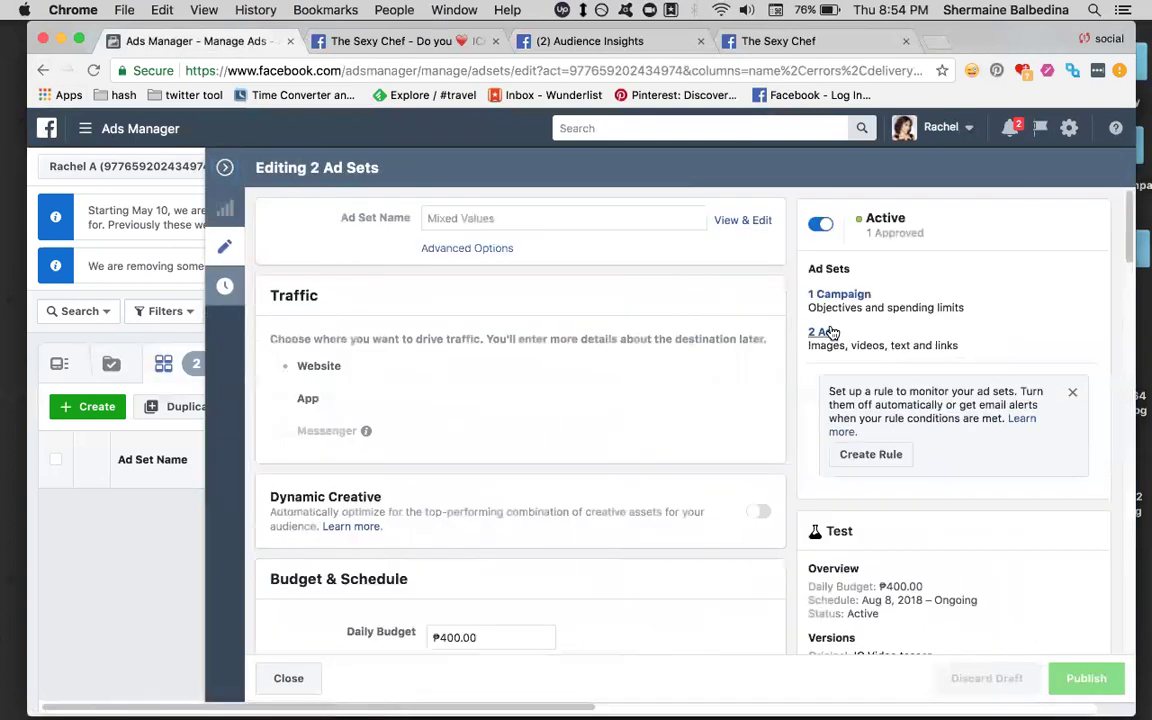
left_click(825, 334)
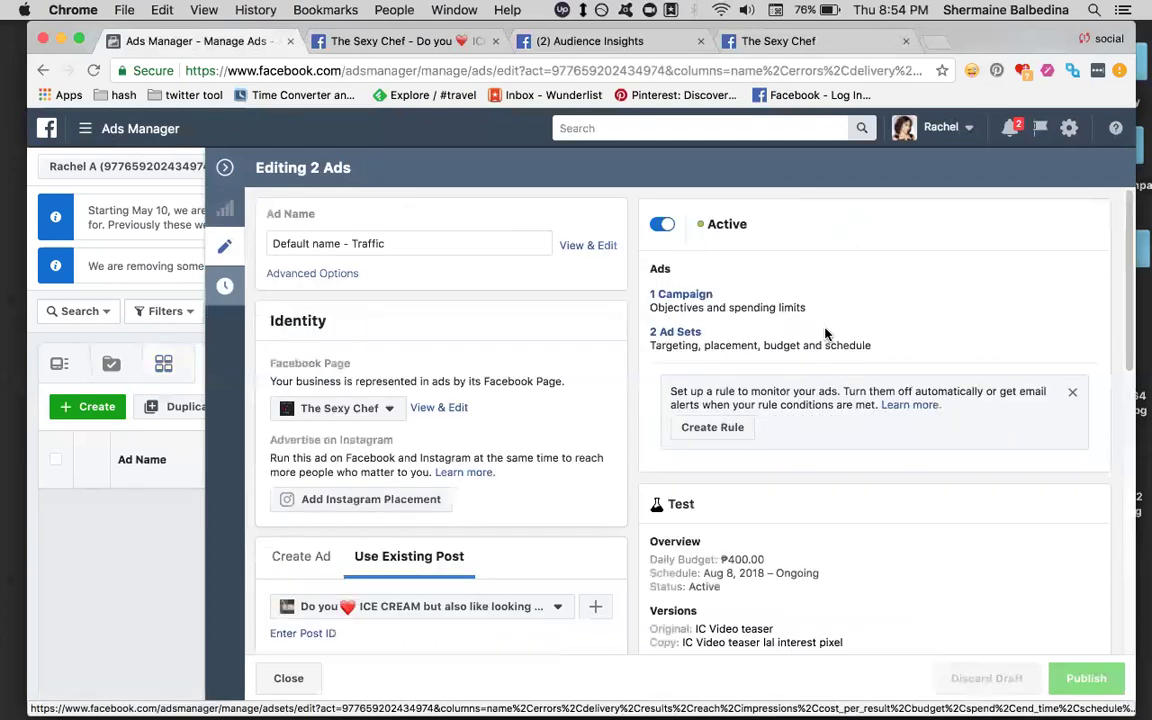
scroll(825, 334, "down", 4)
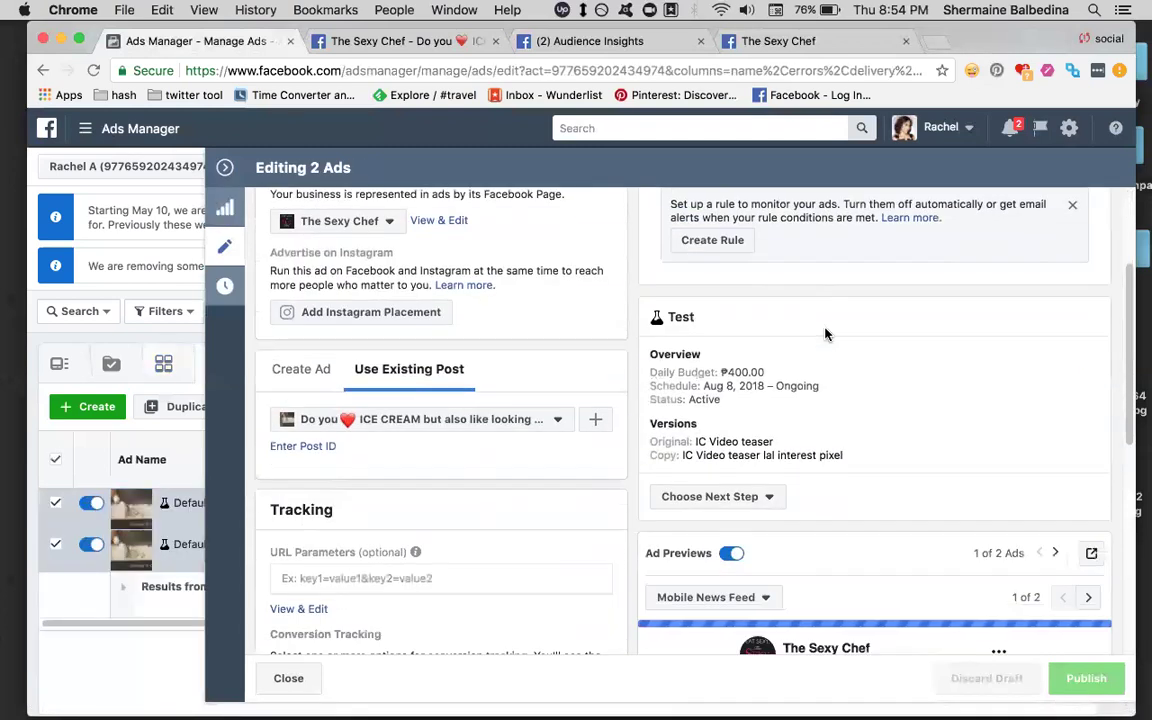
left_click(224, 167)
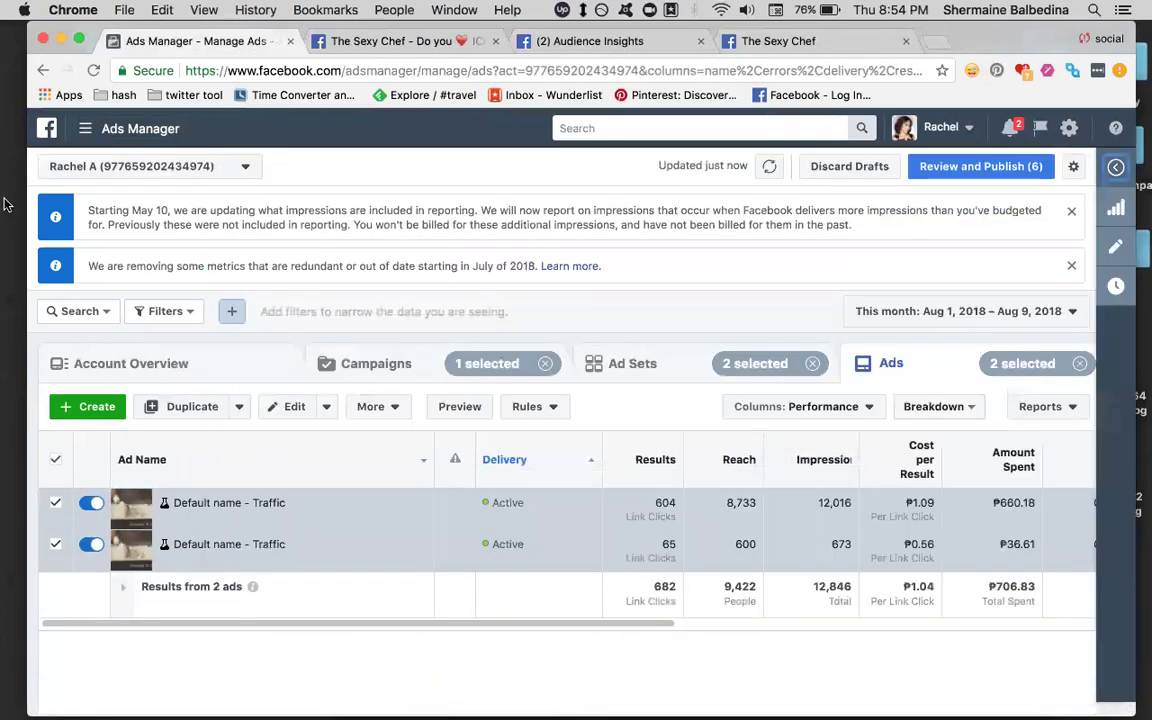
- Open the ad set "IC Video teaser lal interest pixel" for editing through its ad, and review its budget, schedule and custom audiences
left_click(40, 72)
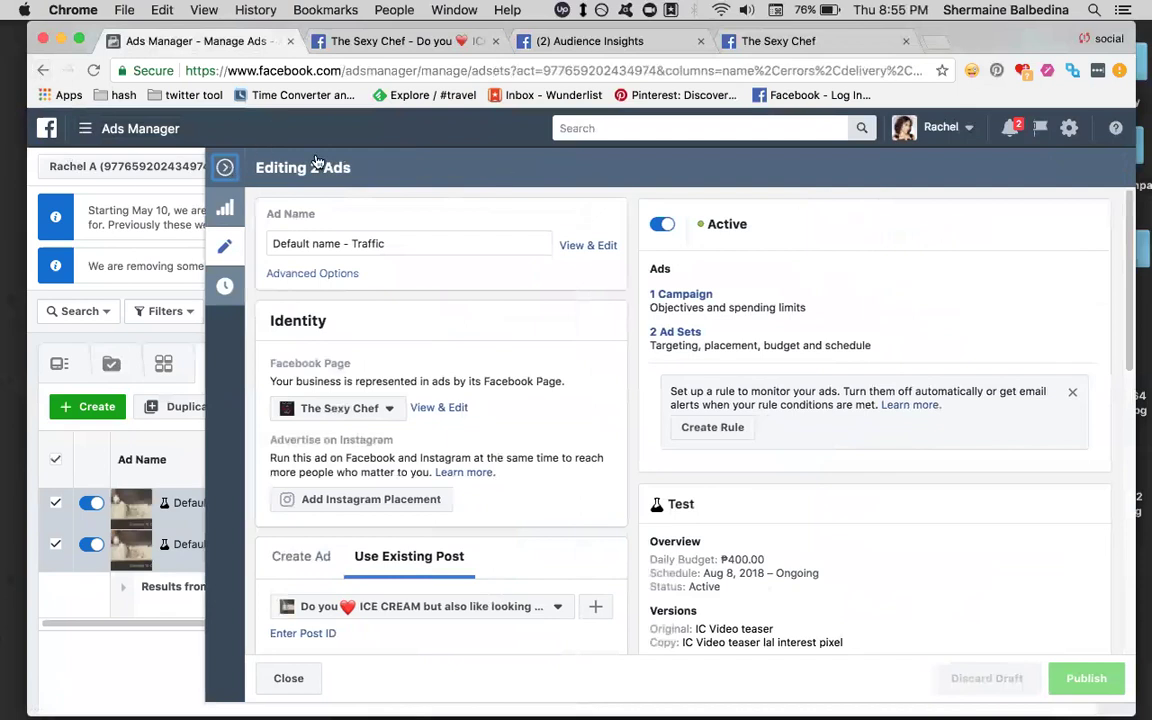
left_click(225, 167)
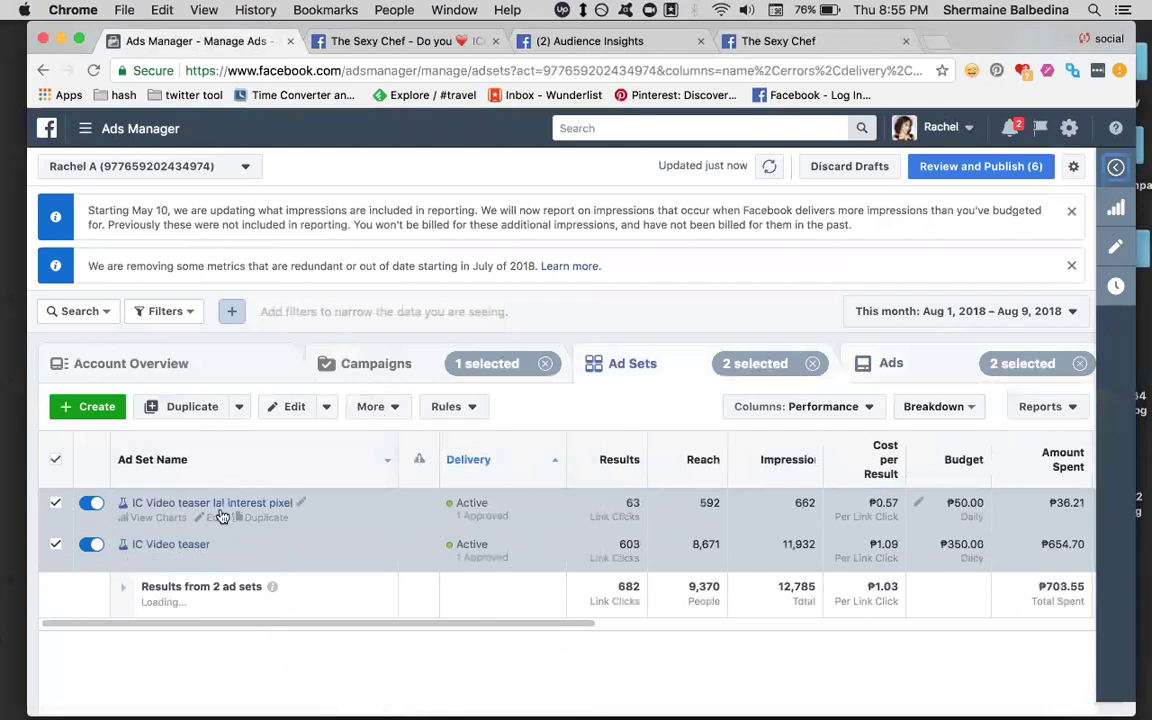
left_click(220, 505)
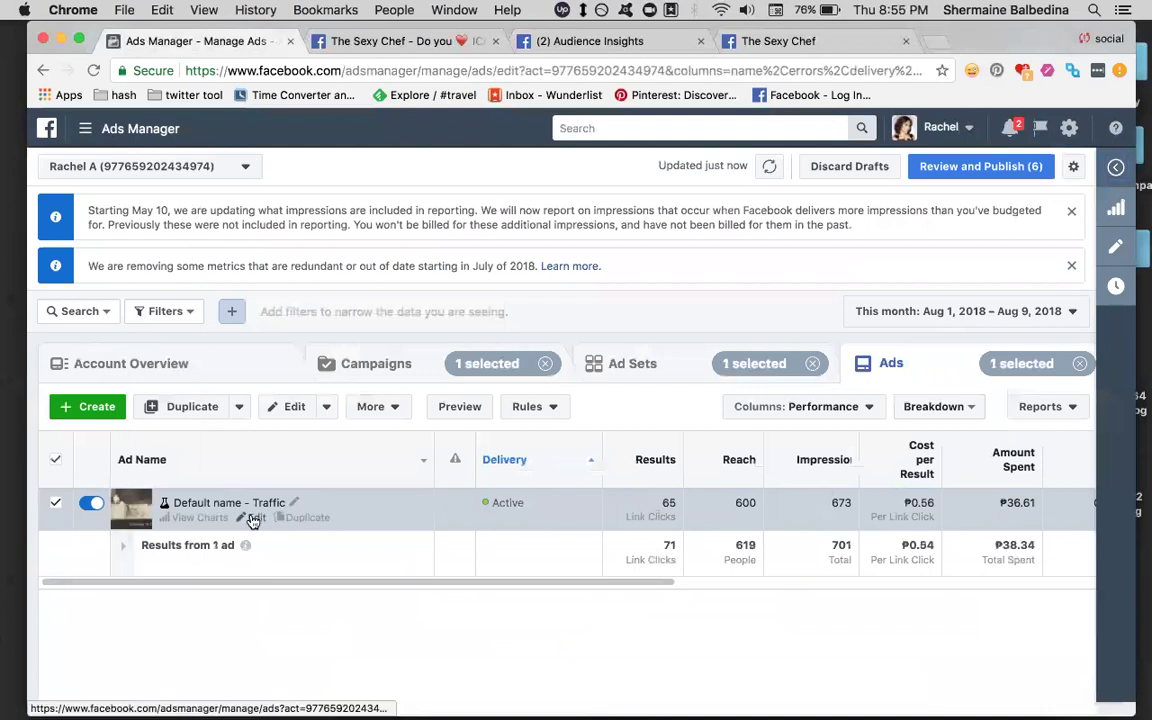
left_click(251, 517)
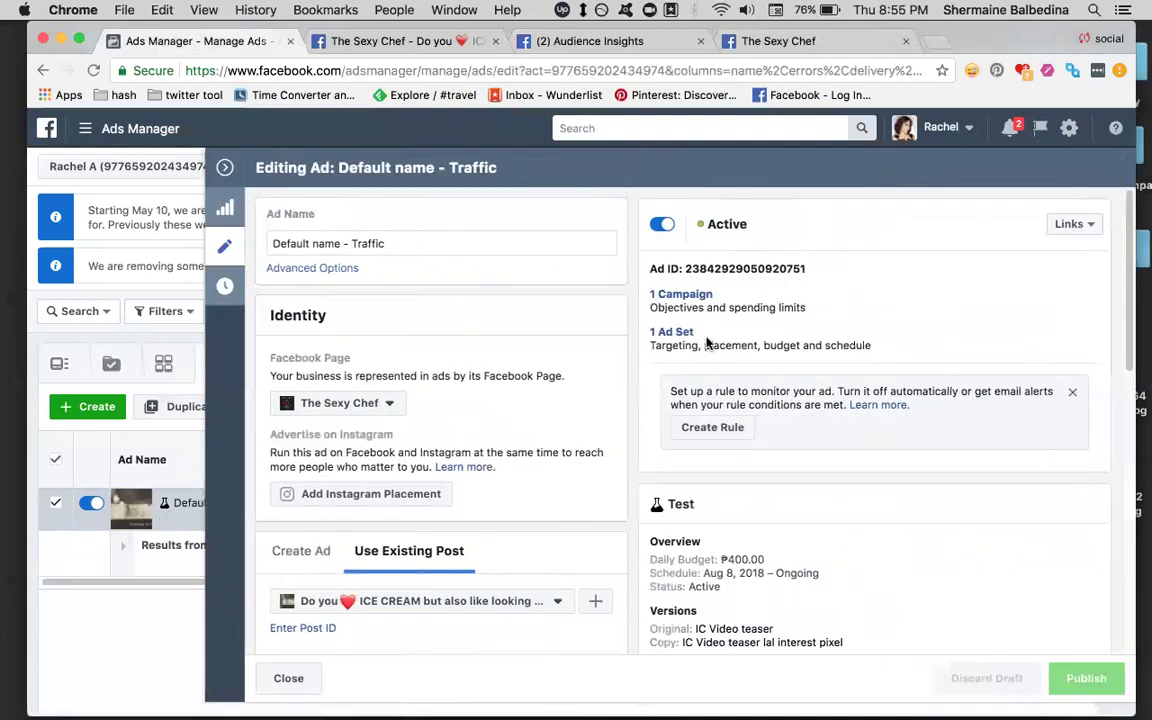
left_click(663, 332)
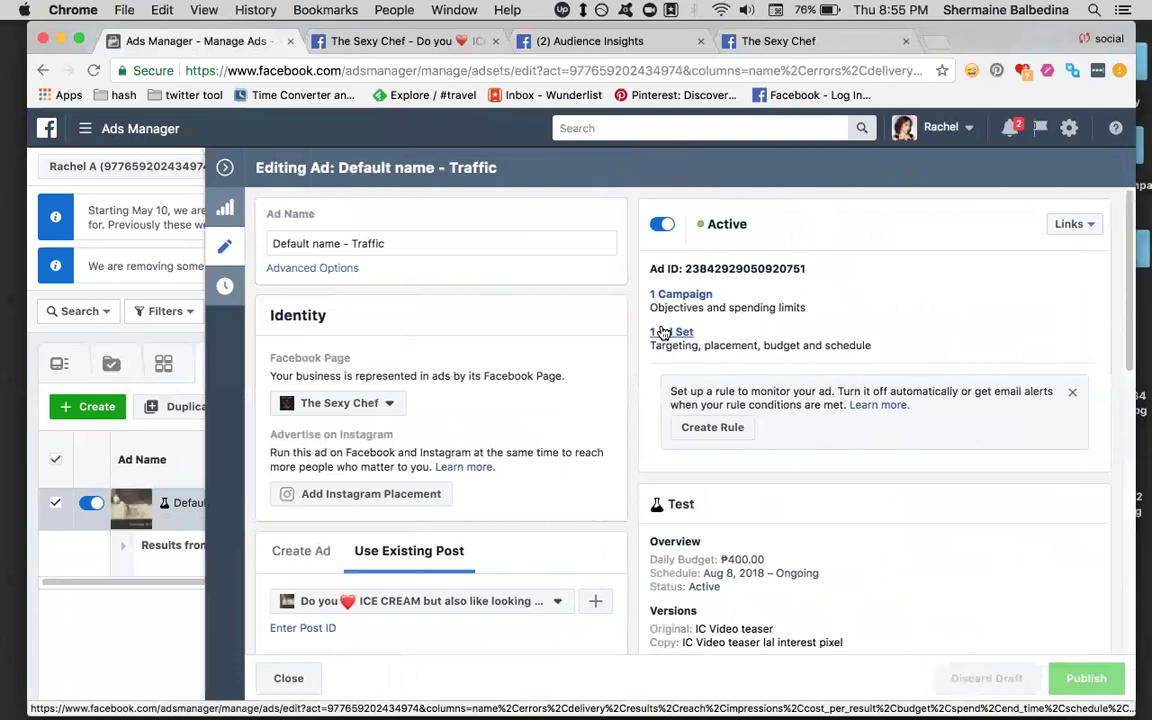
scroll(661, 332, "down", 2)
scroll(661, 332, "down", 6)
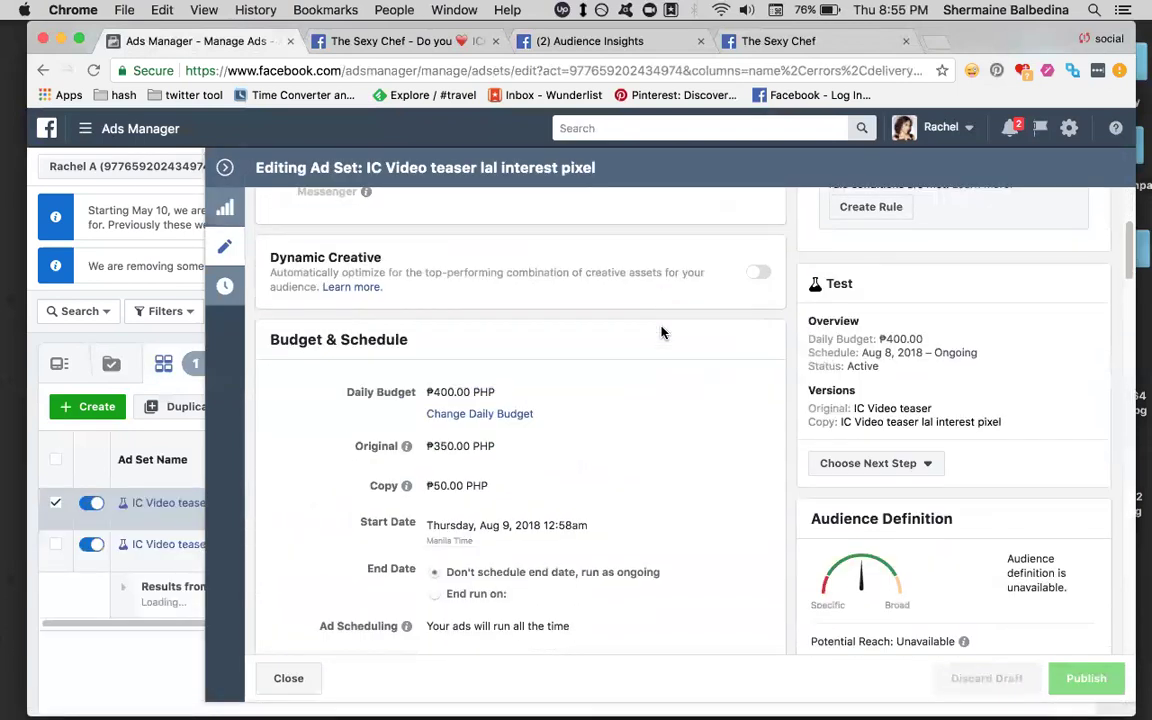
scroll(663, 332, "up", 4)
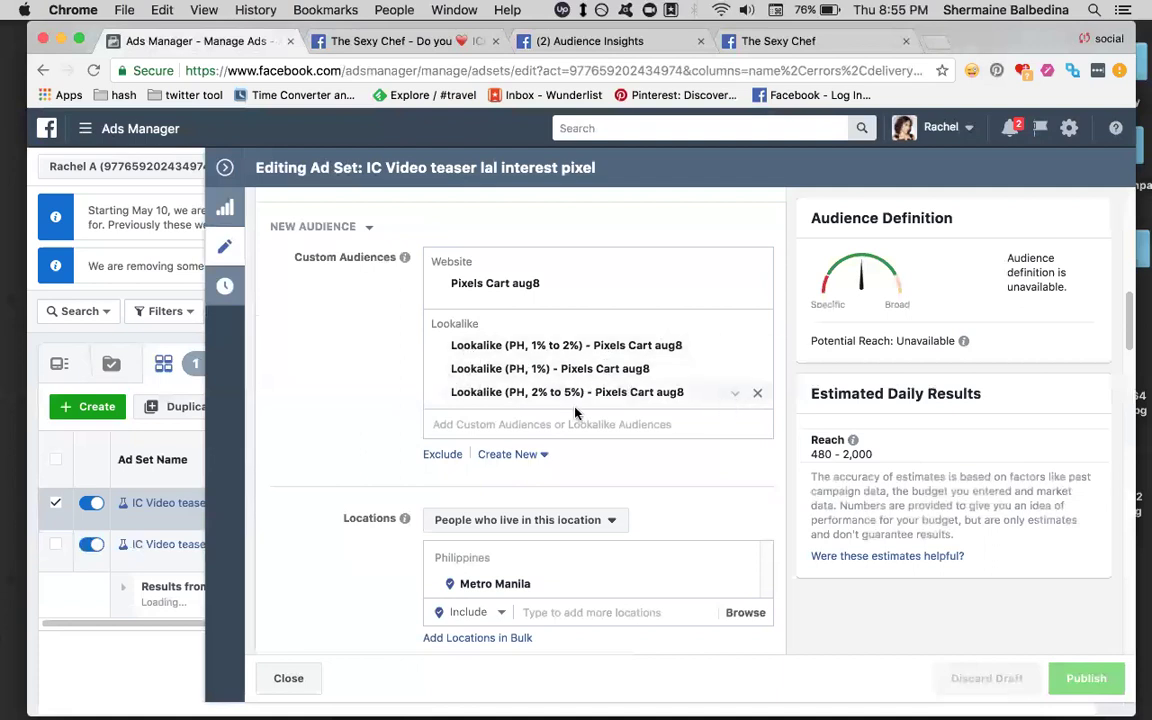
scroll(392, 395, "up", 2)
scroll(392, 395, "up", 8)
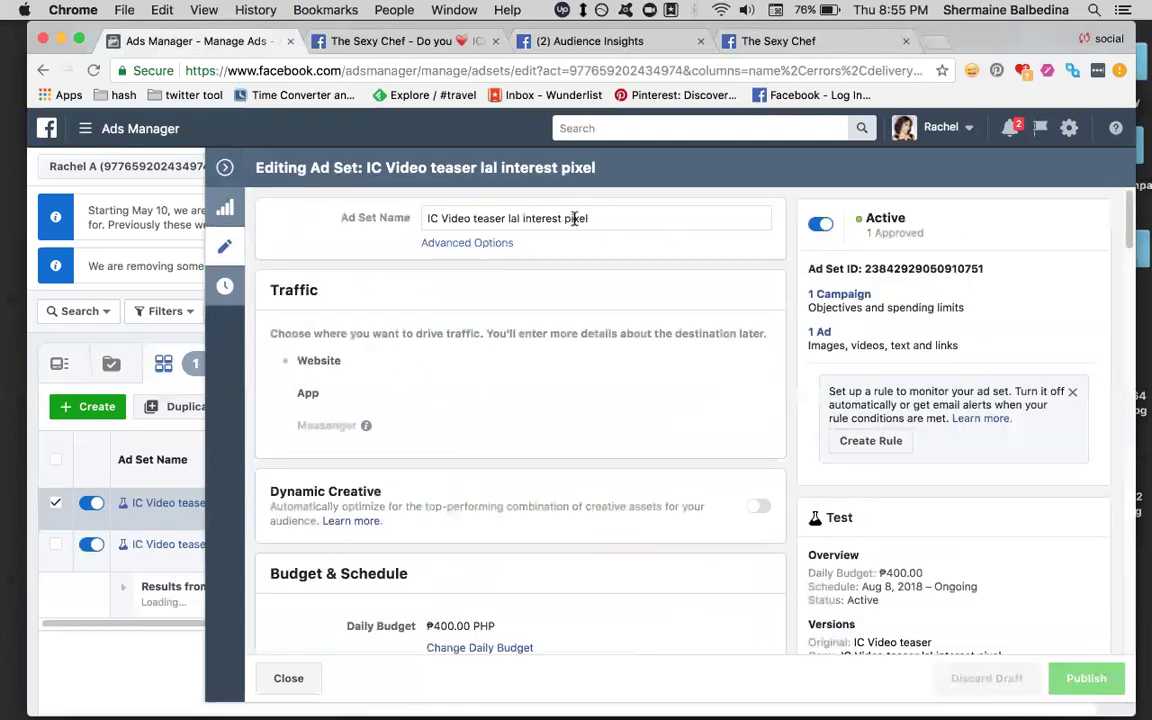
- Rename the ad set as "IC Video teaser lal (pixels) interest"
scroll(640, 240, "down", 1)
left_click(518, 207)
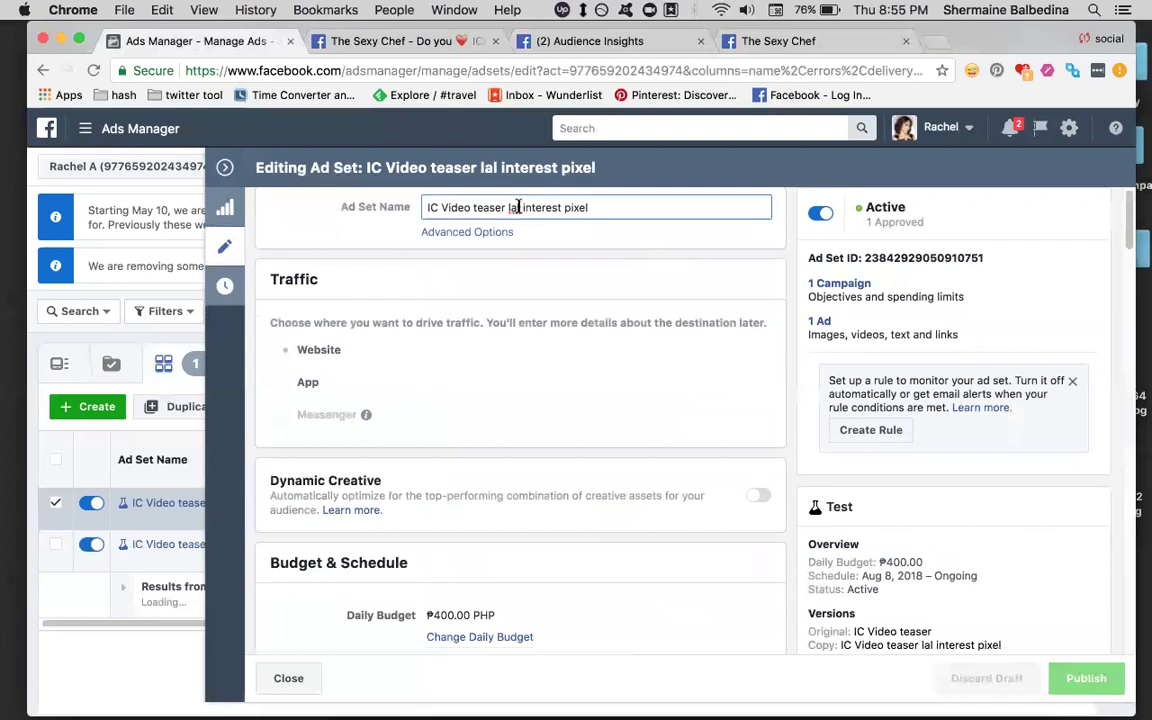
type("pixels")
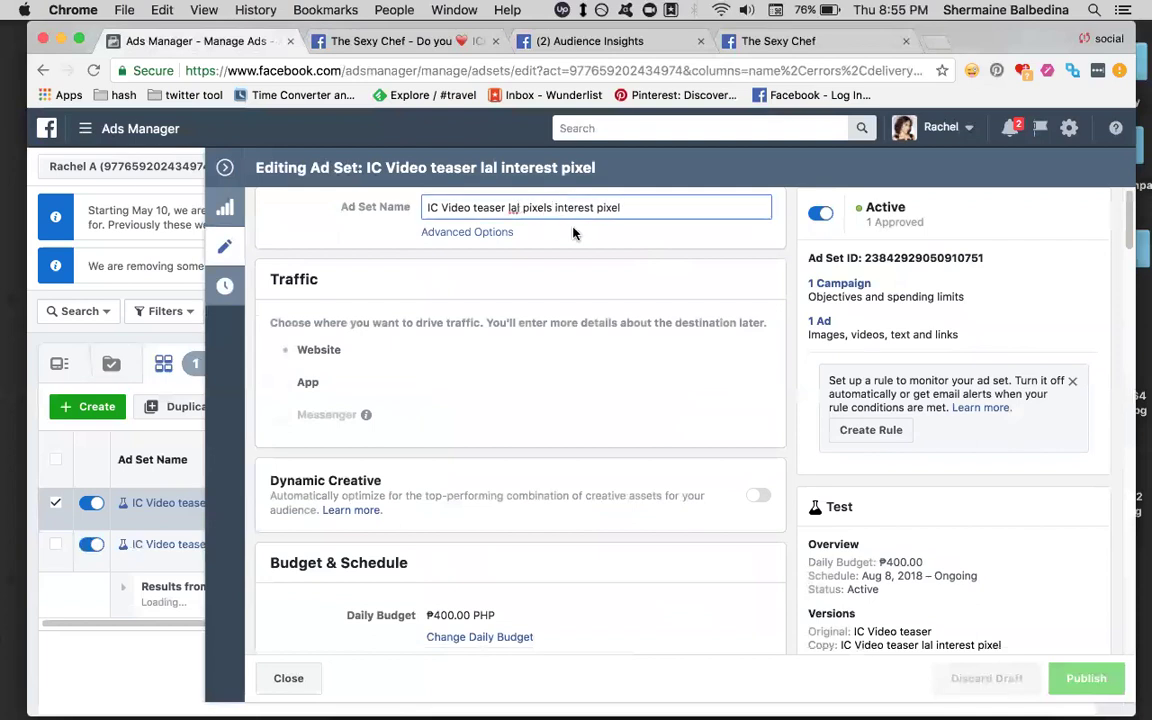
left_click_drag(594, 208, 661, 213)
key("BackSpace")
key("alt+Left")
key("alt+Left")
type("(")
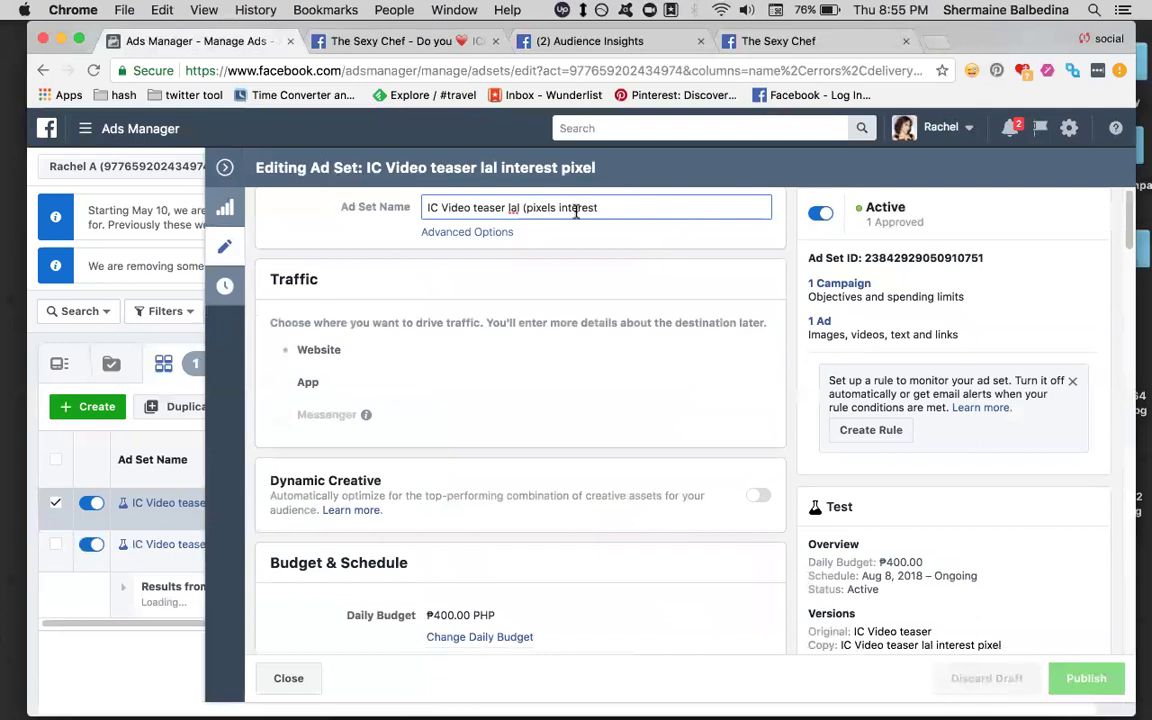
left_click(555, 208)
type(")")
- Review the ad set's custom audiences, budget, age and gender, detailed targeting interests, page connections and placement settings
scroll(678, 440, "down", 1)
scroll(678, 442, "down", 10)
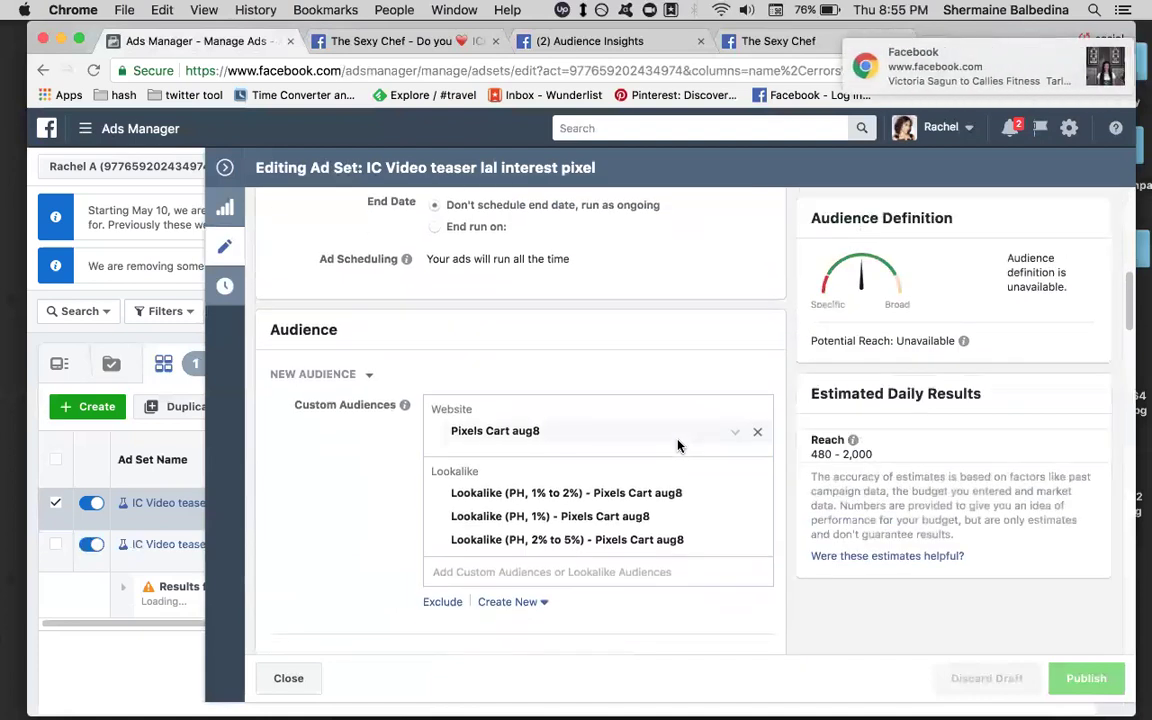
scroll(678, 445, "up", 10)
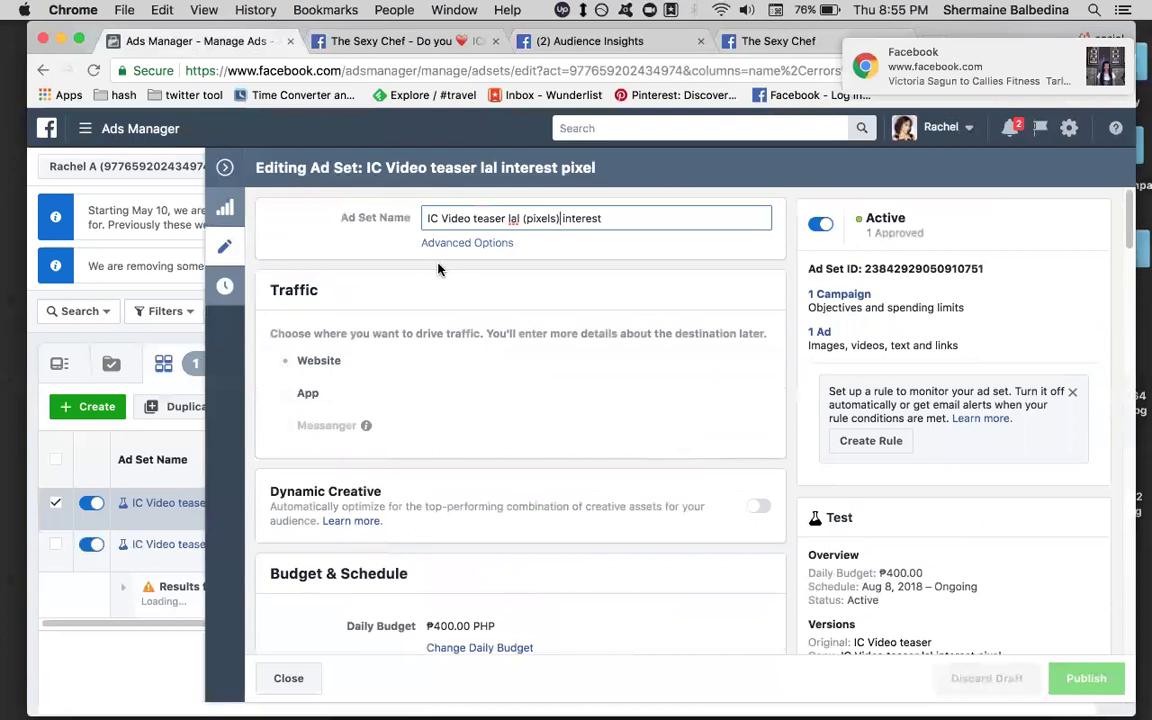
scroll(678, 345, "down", 15)
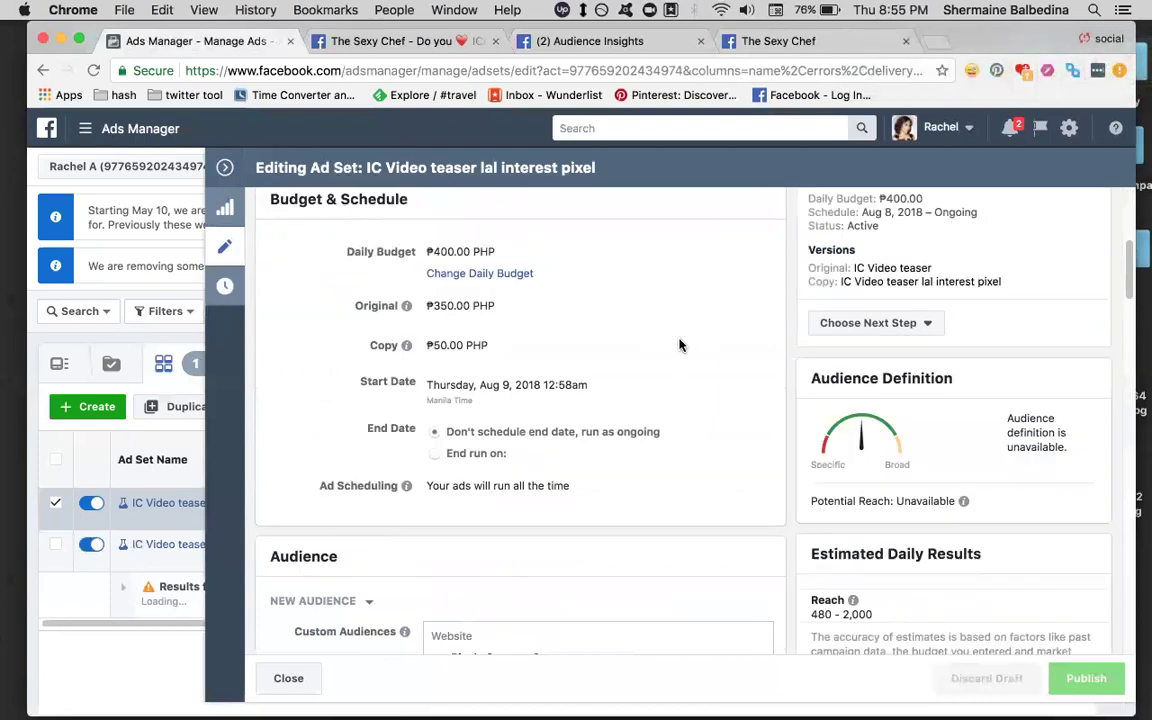
scroll(679, 345, "down", 2)
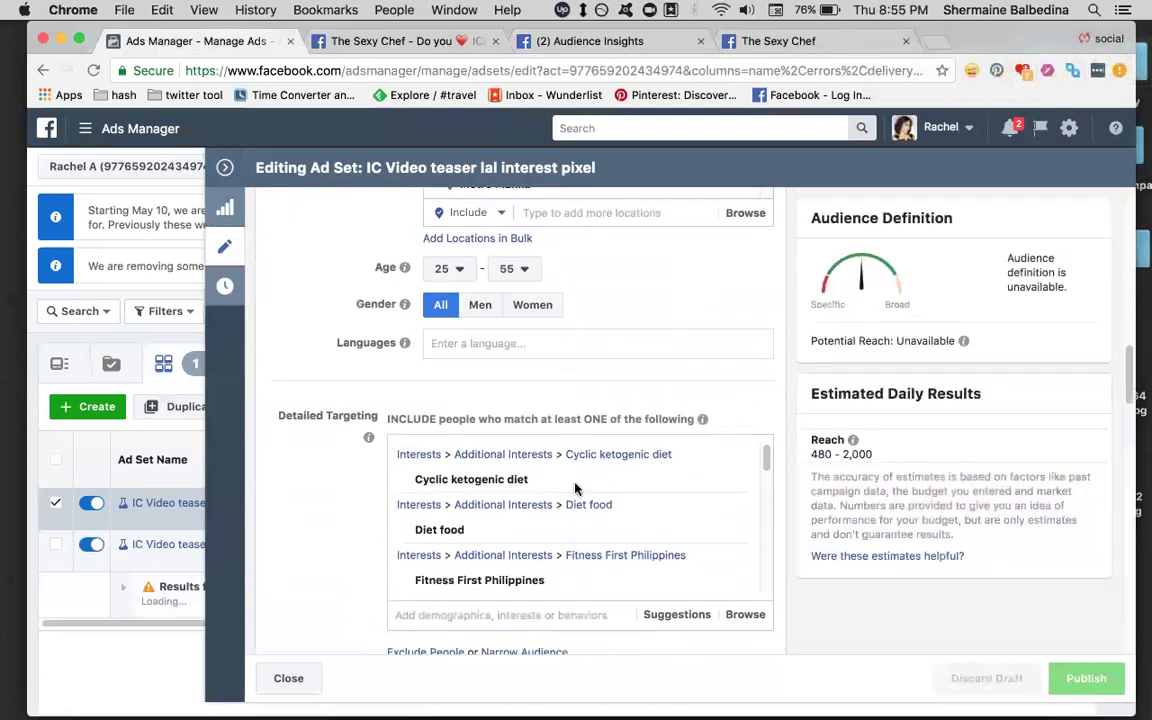
scroll(600, 500, "down", 2)
scroll(636, 502, "down", 2)
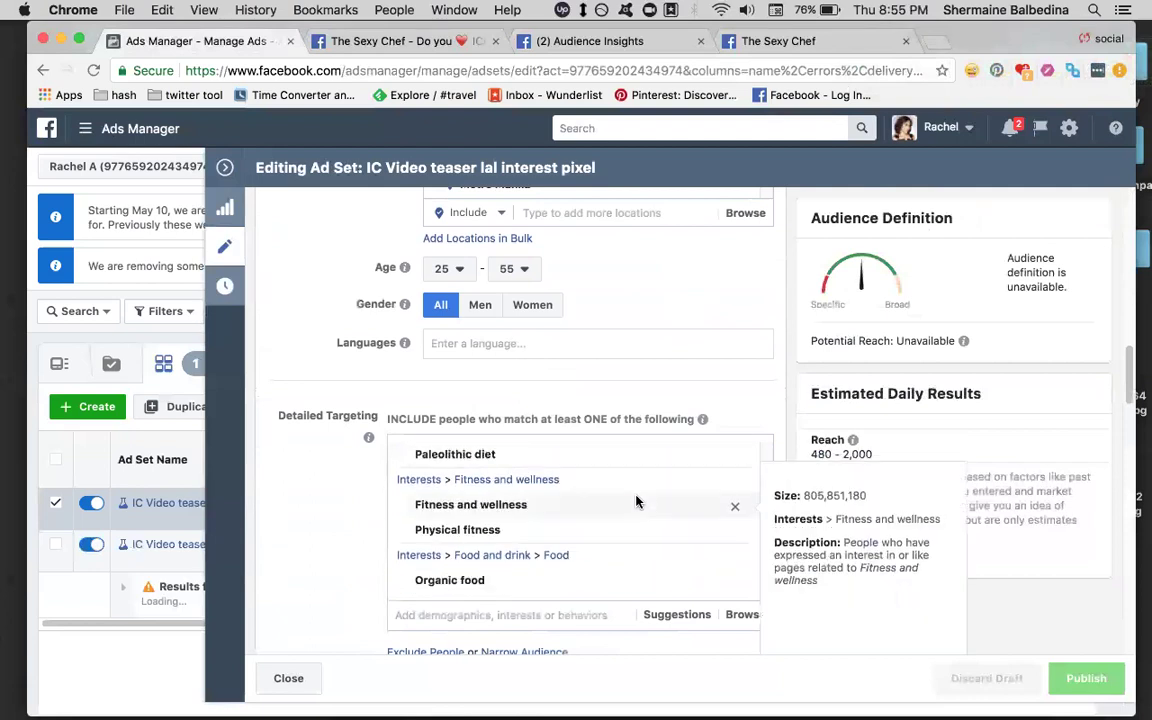
scroll(536, 577, "down", 5)
scroll(536, 577, "down", 3)
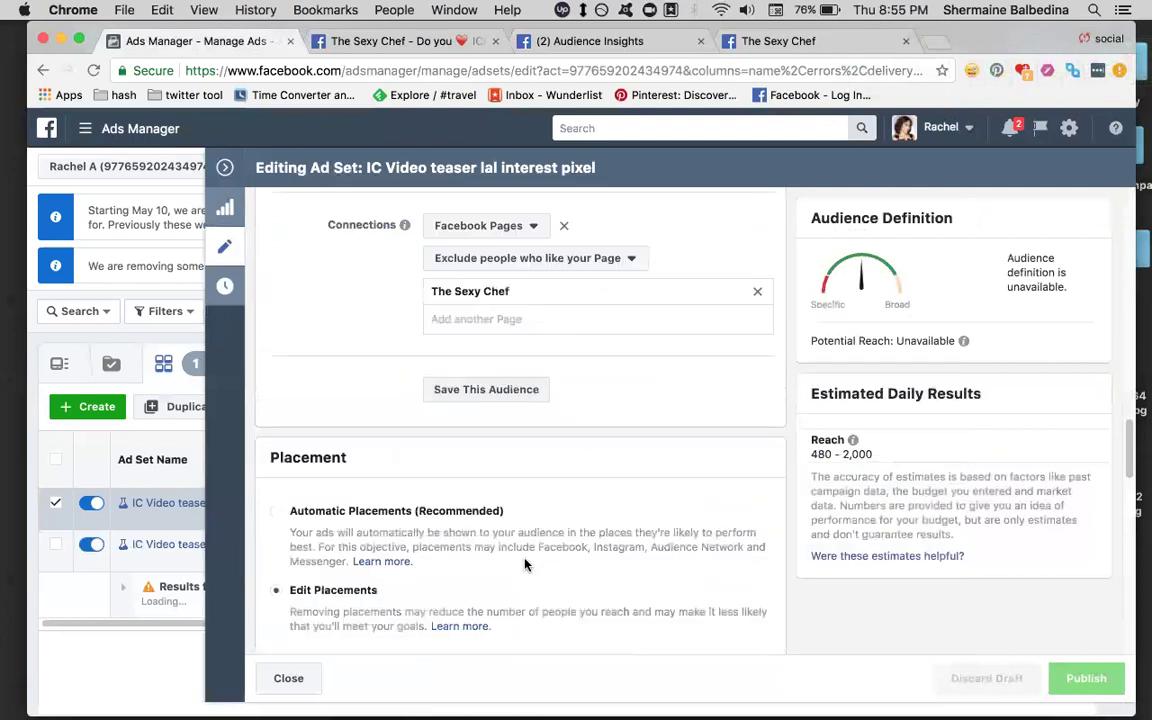
- Re-examine the ad set's excluded page connection and interest details, and return through its demographics and location to the custom audiences
scroll(472, 501, "up", 5)
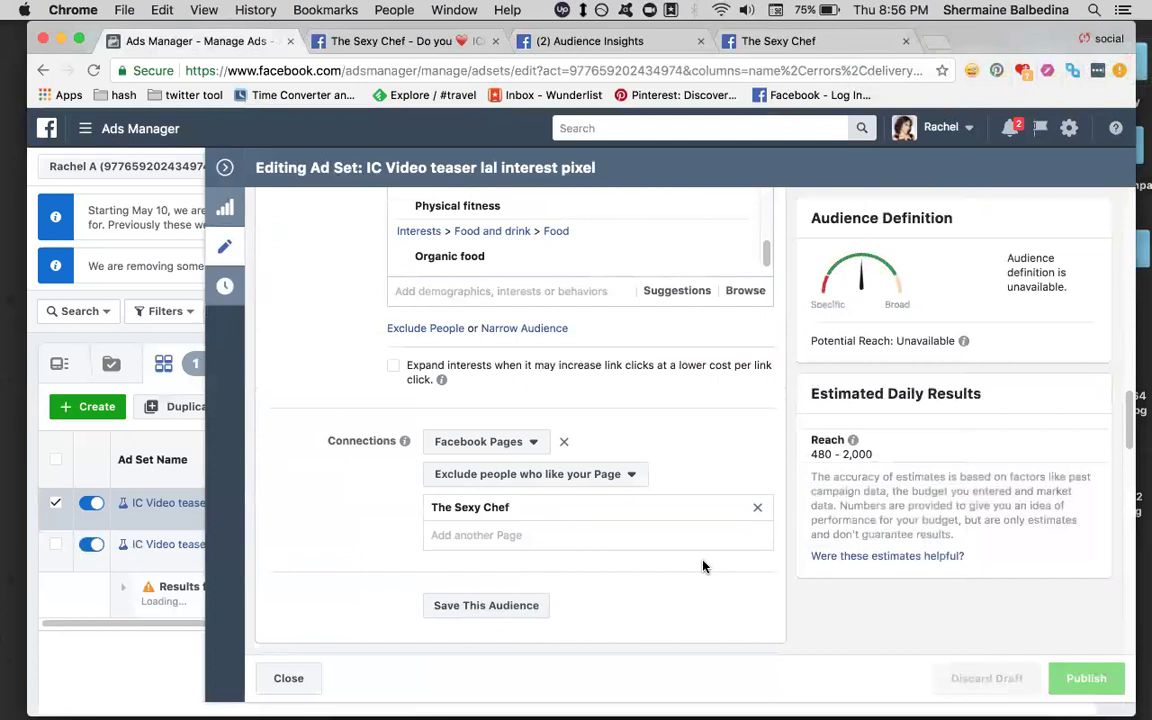
scroll(702, 560, "up", 3)
mouse_move(679, 372)
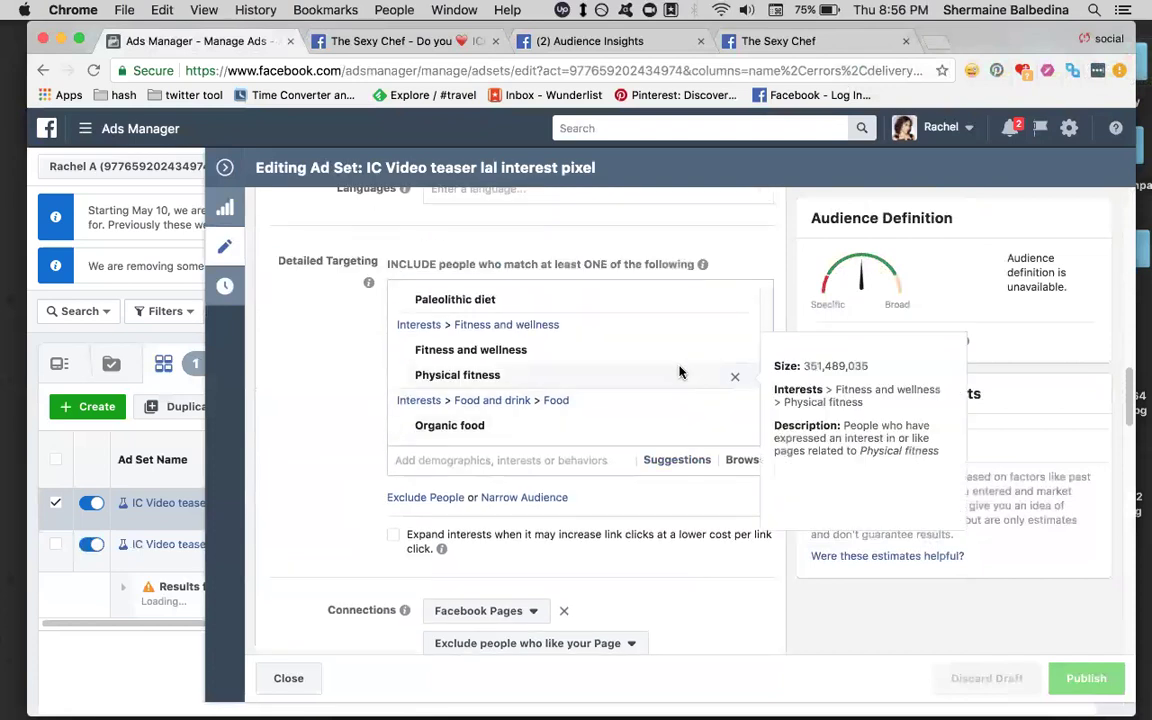
scroll(679, 372, "up", 4)
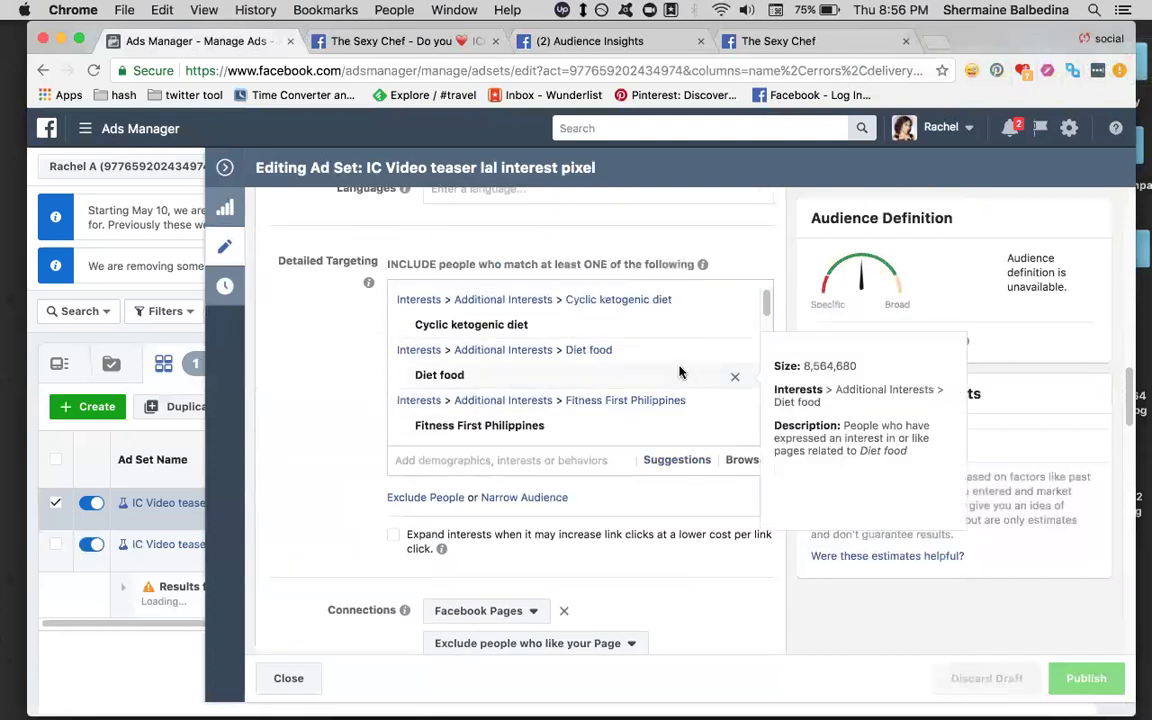
scroll(679, 372, "up", 3)
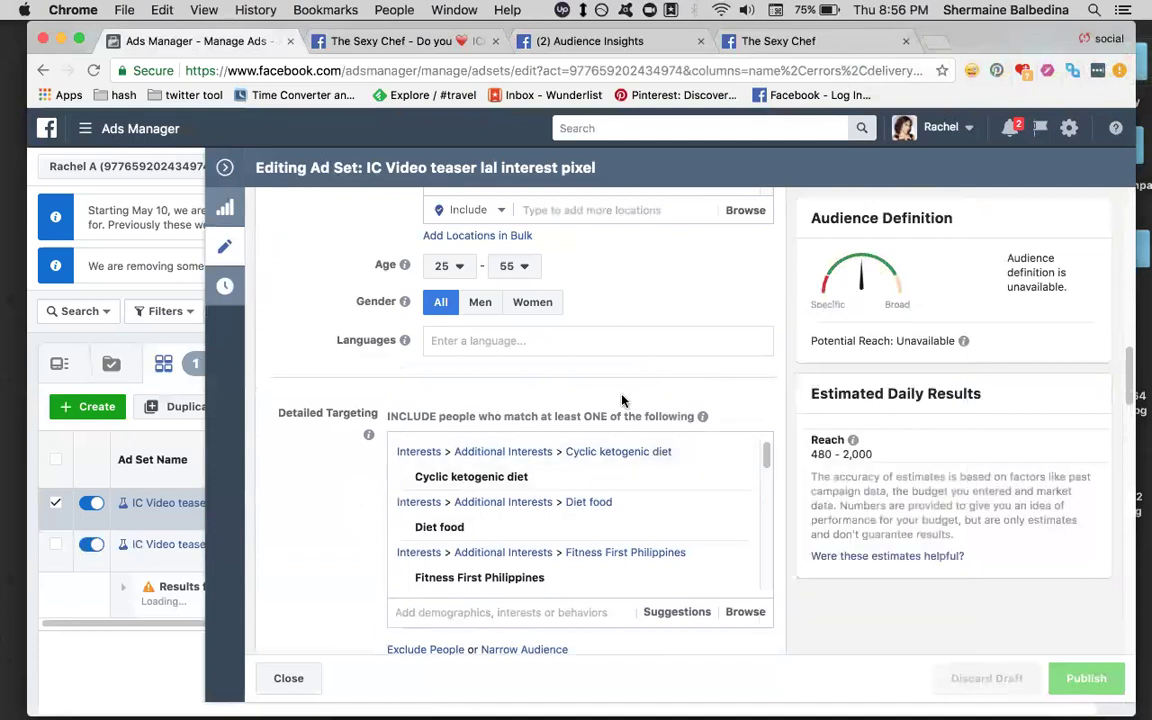
mouse_move(474, 519)
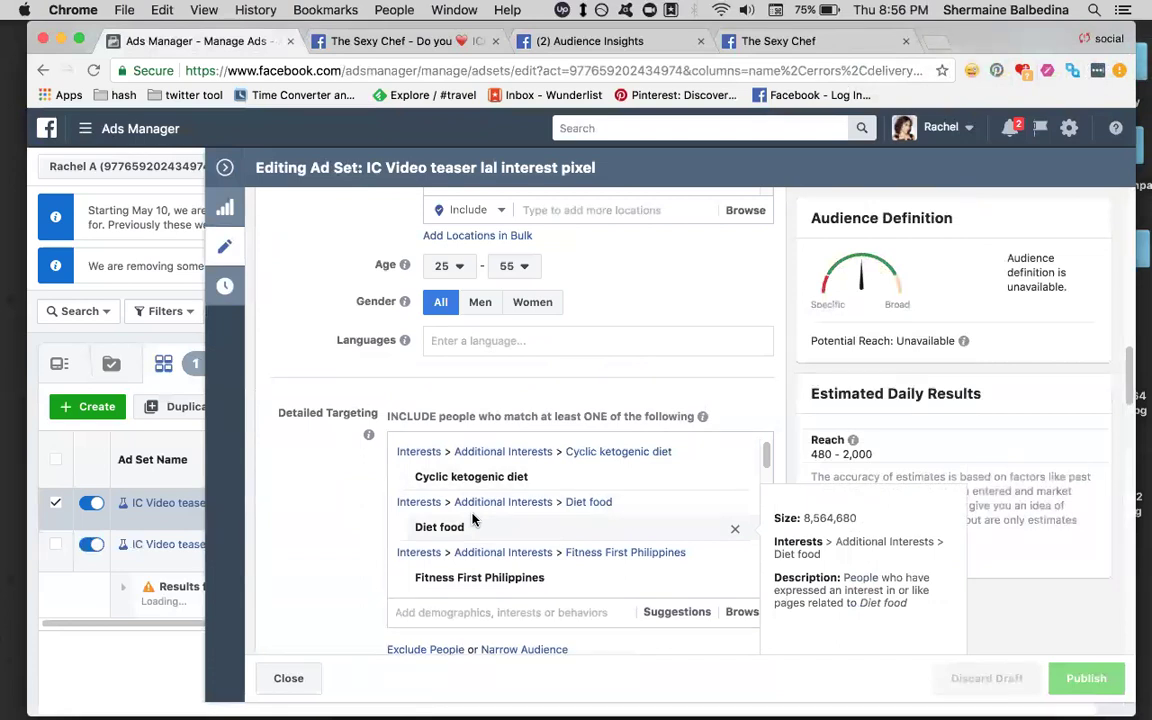
scroll(729, 354, "up", 5)
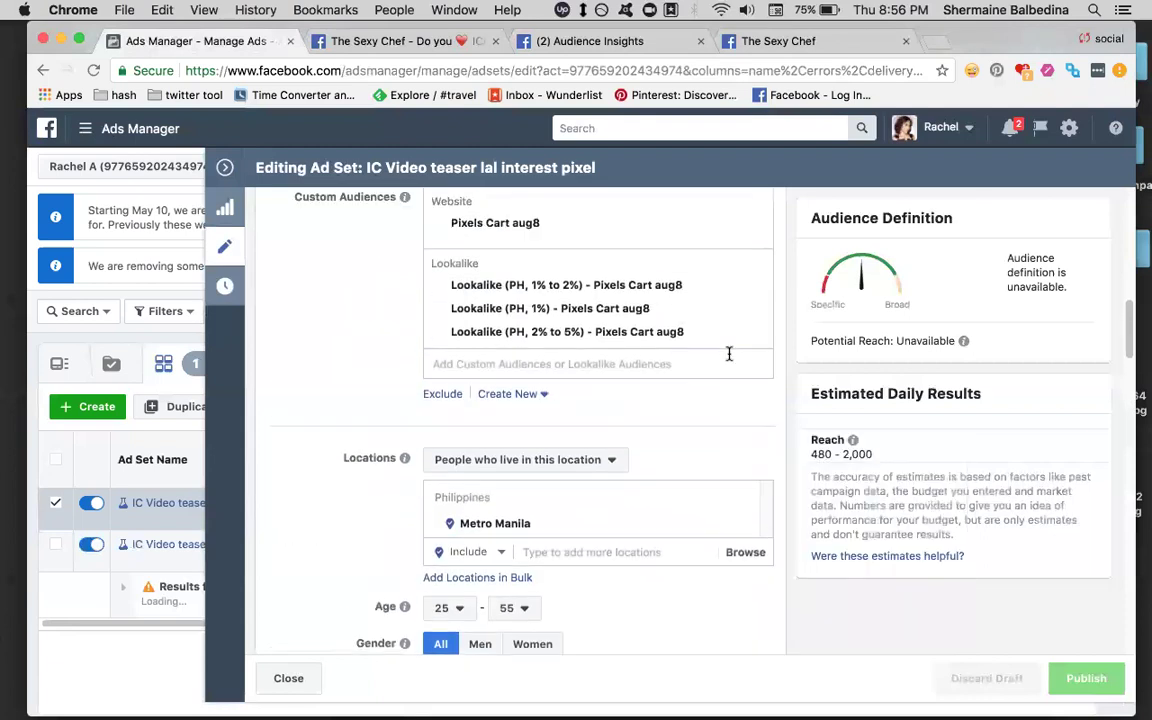
scroll(729, 356, "up", 3)
scroll(729, 359, "down", 2)
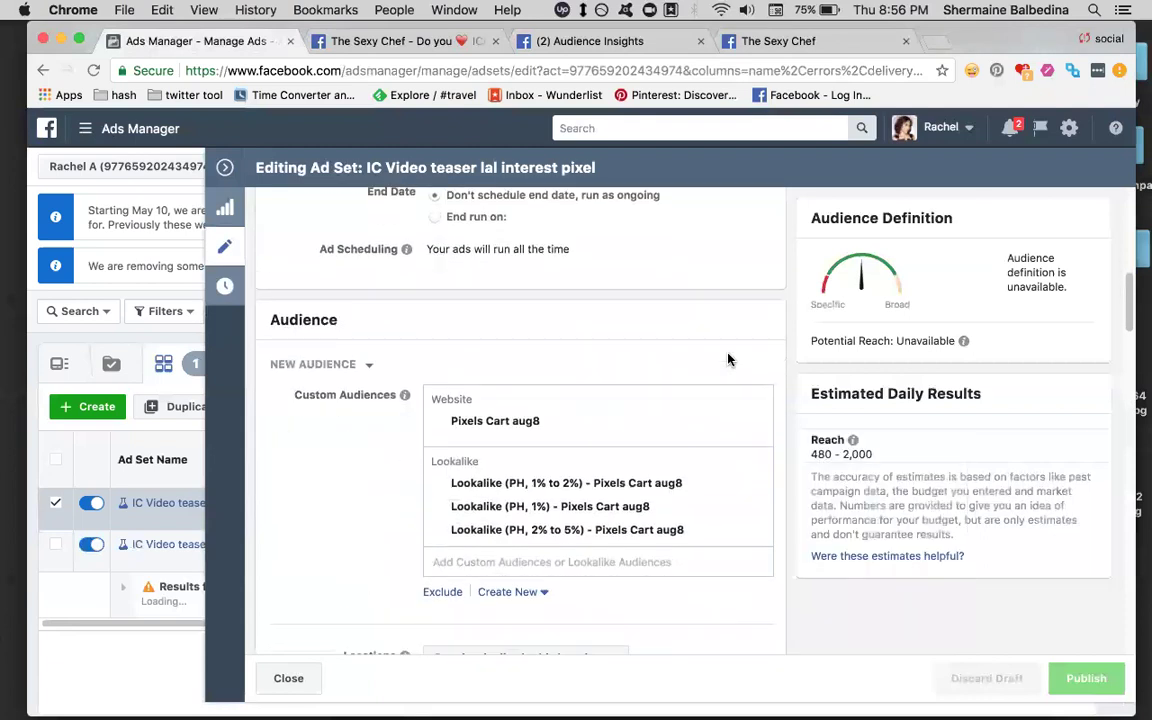
- Check the options for creating a new audience and browse the existing custom audiences available to add, leaving the selection as is
left_click(501, 561)
left_click(517, 593)
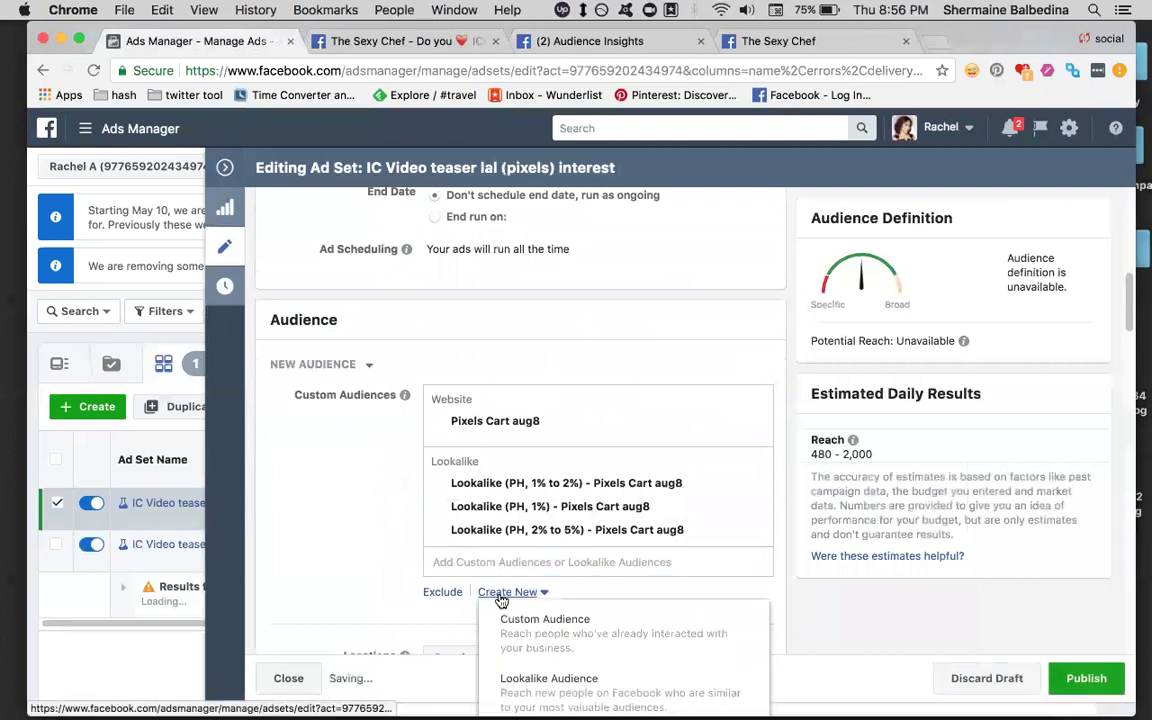
scroll(329, 586, "down", 1)
scroll(373, 546, "down", 1)
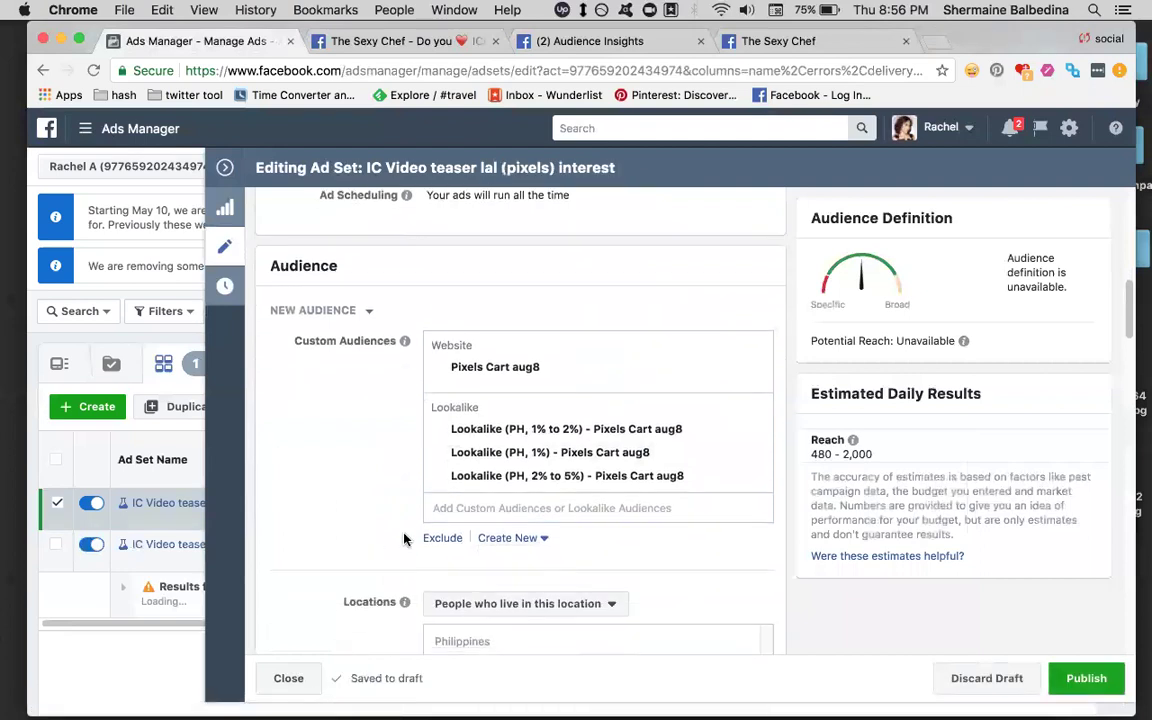
left_click(514, 510)
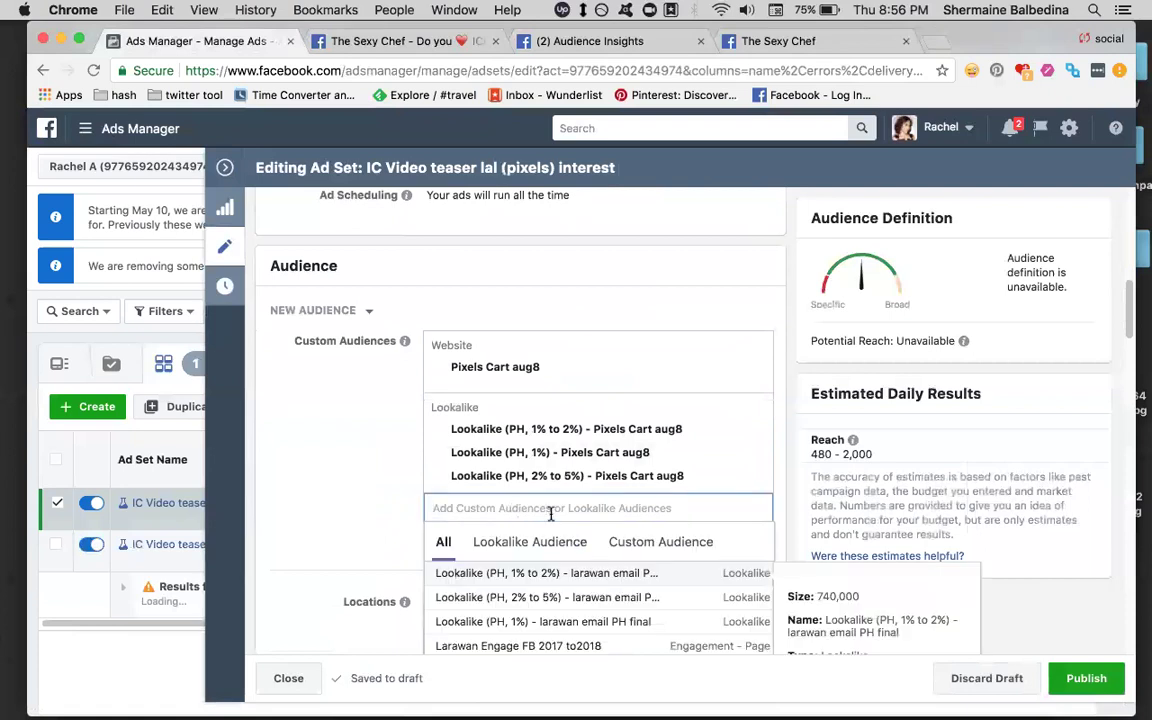
left_click(663, 544)
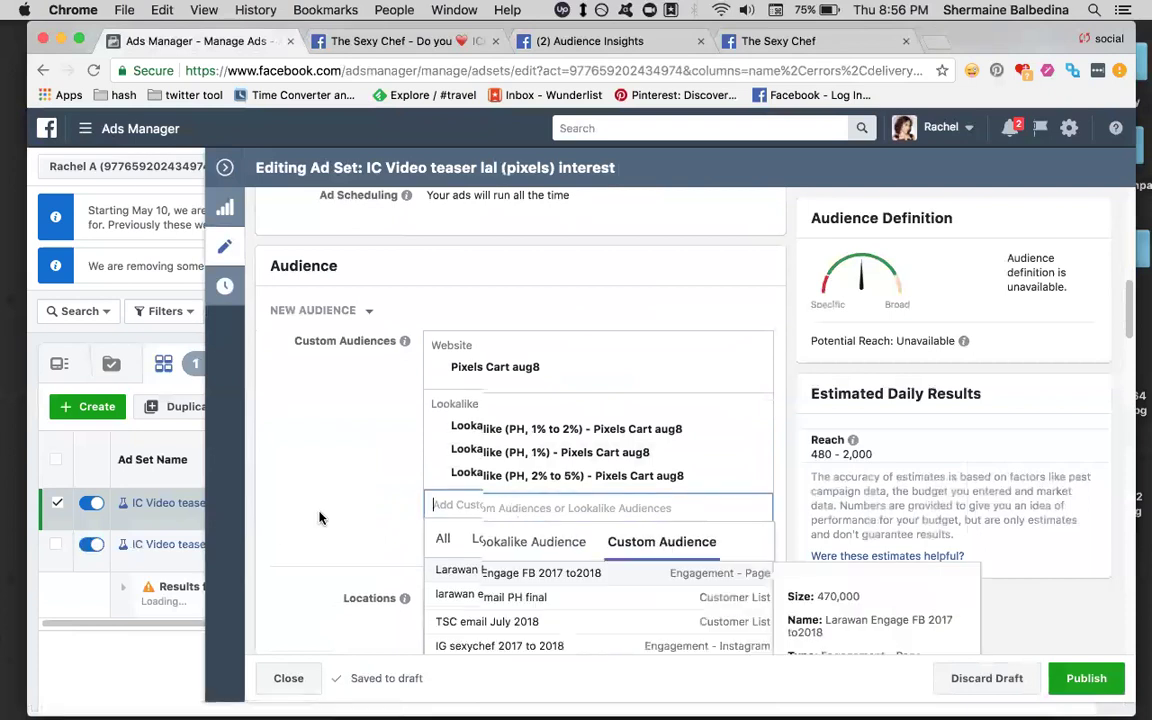
scroll(325, 511, "down", 1)
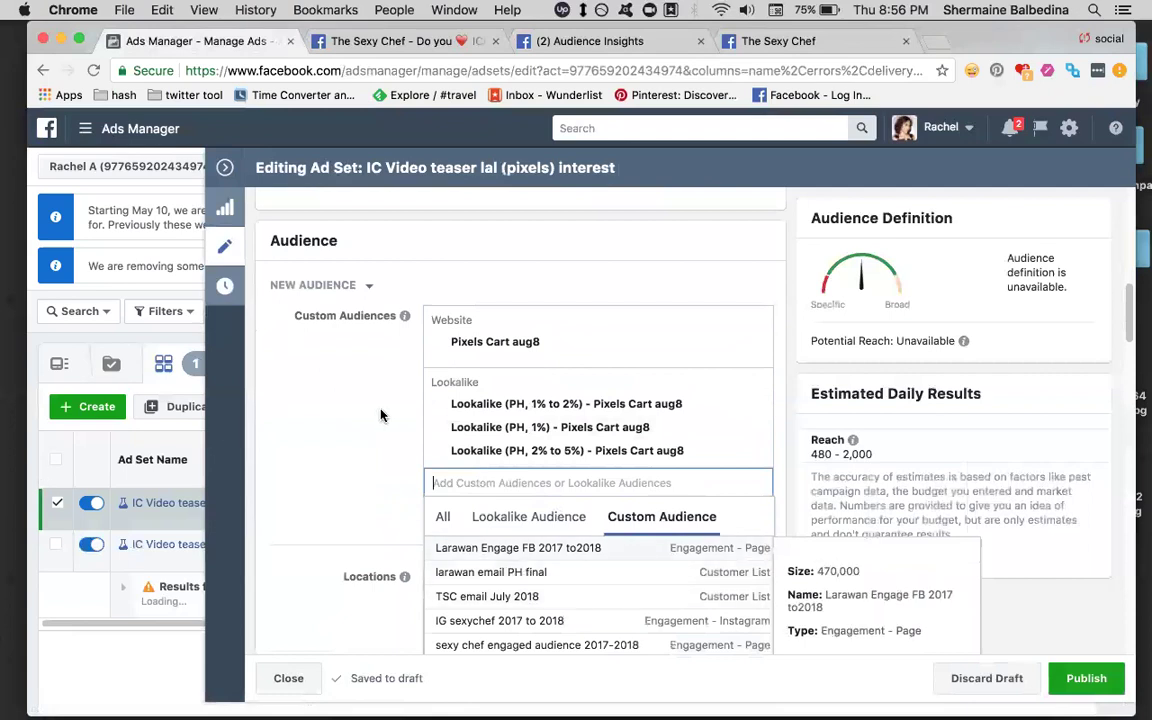
scroll(530, 560, "down", 2)
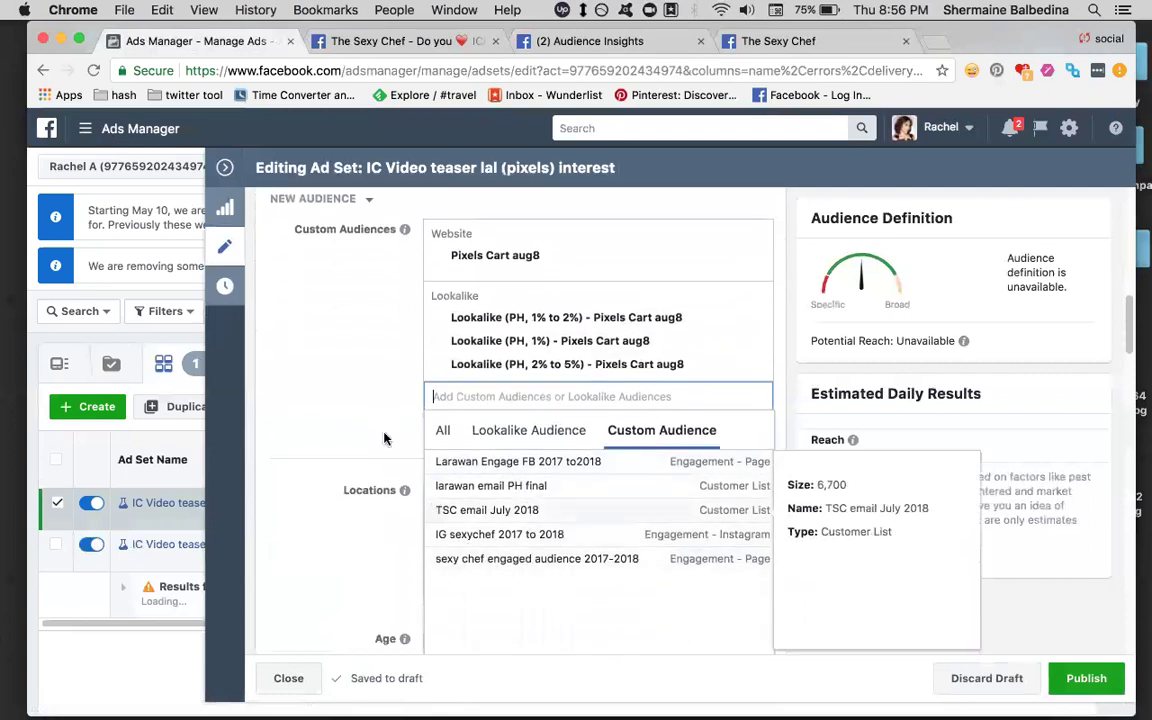
left_click(363, 407)
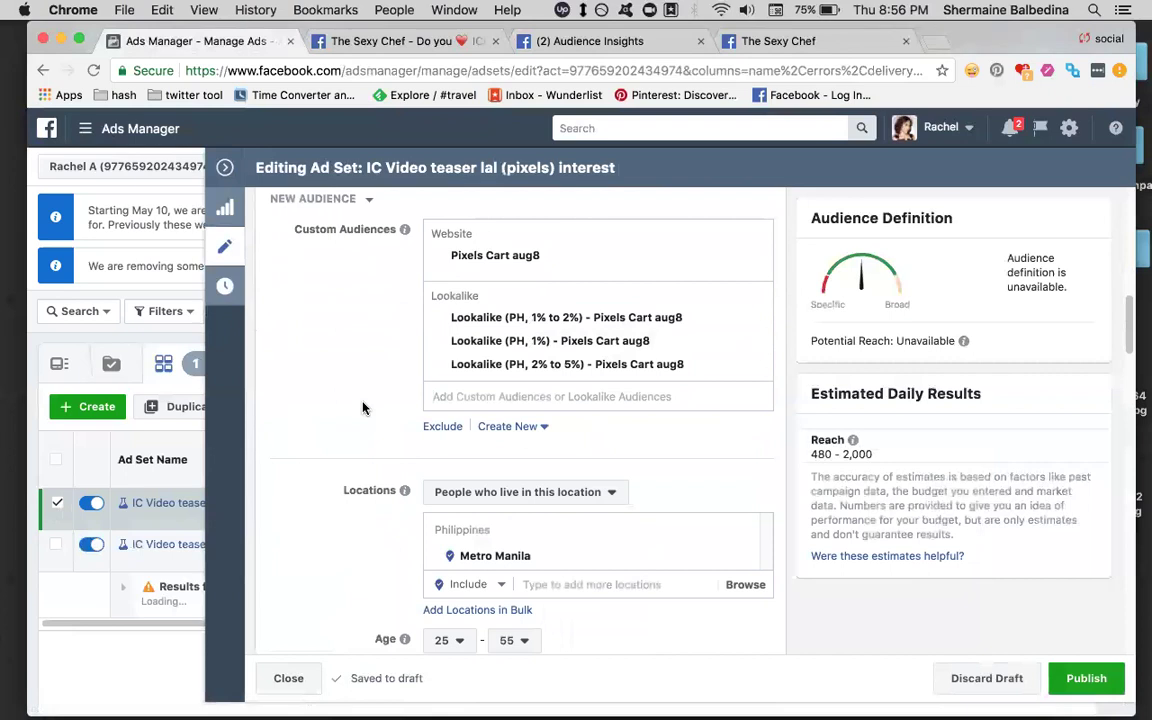
- Look through the available custom audiences once more, close the list and return to the ad set's name and traffic settings
left_click(535, 396)
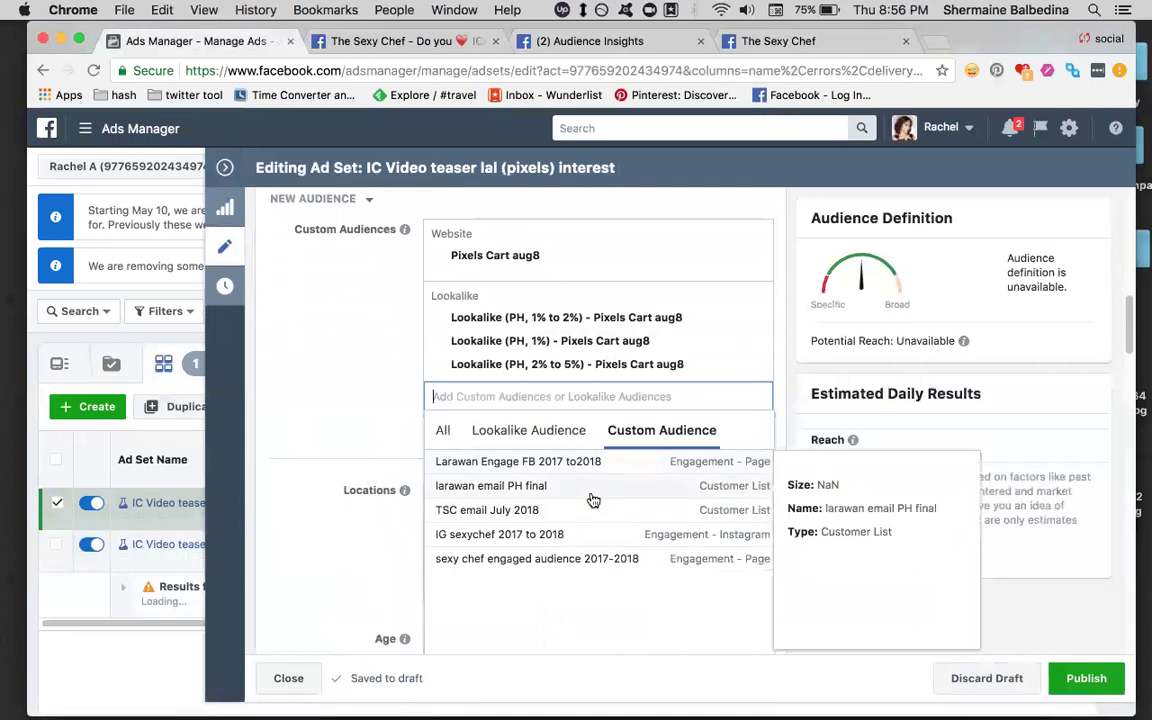
left_click(339, 420)
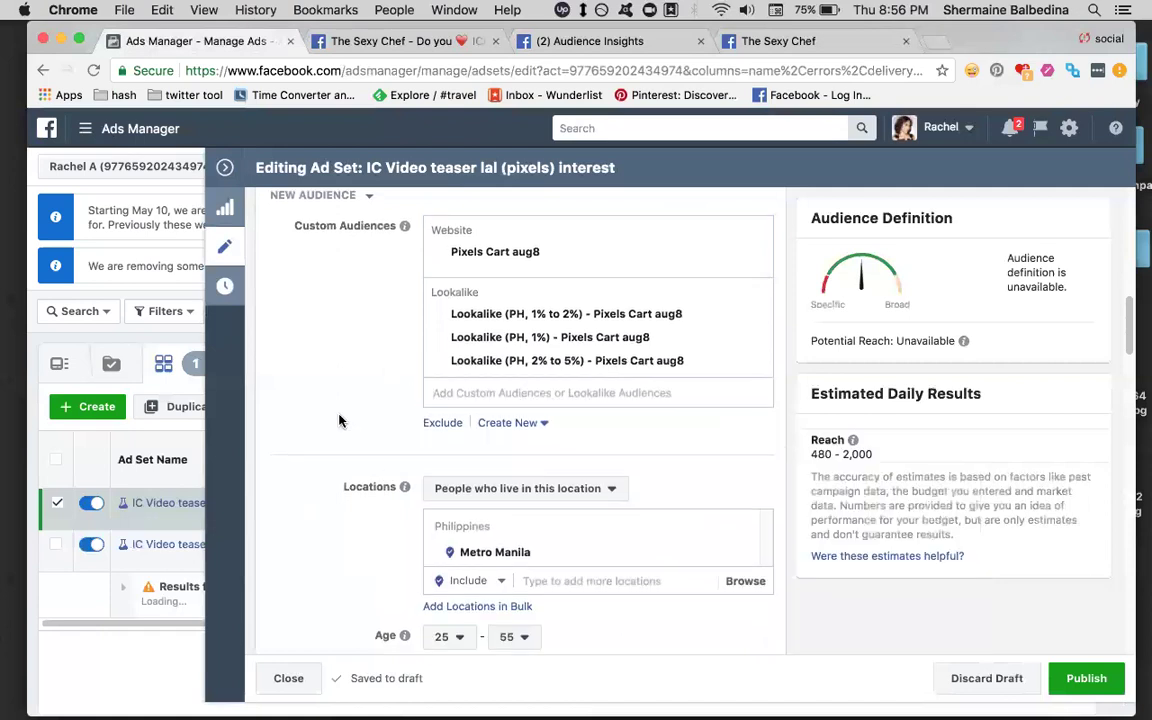
scroll(339, 420, "down", 3)
scroll(339, 420, "up", 4)
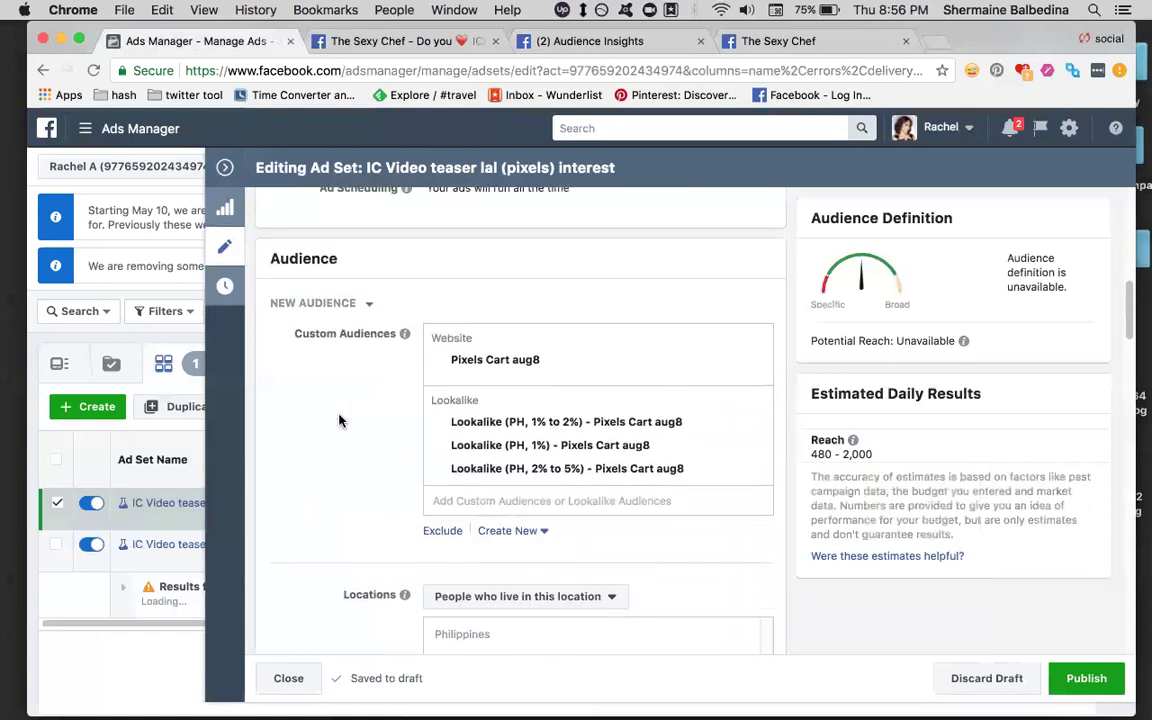
scroll(339, 420, "up", 10)
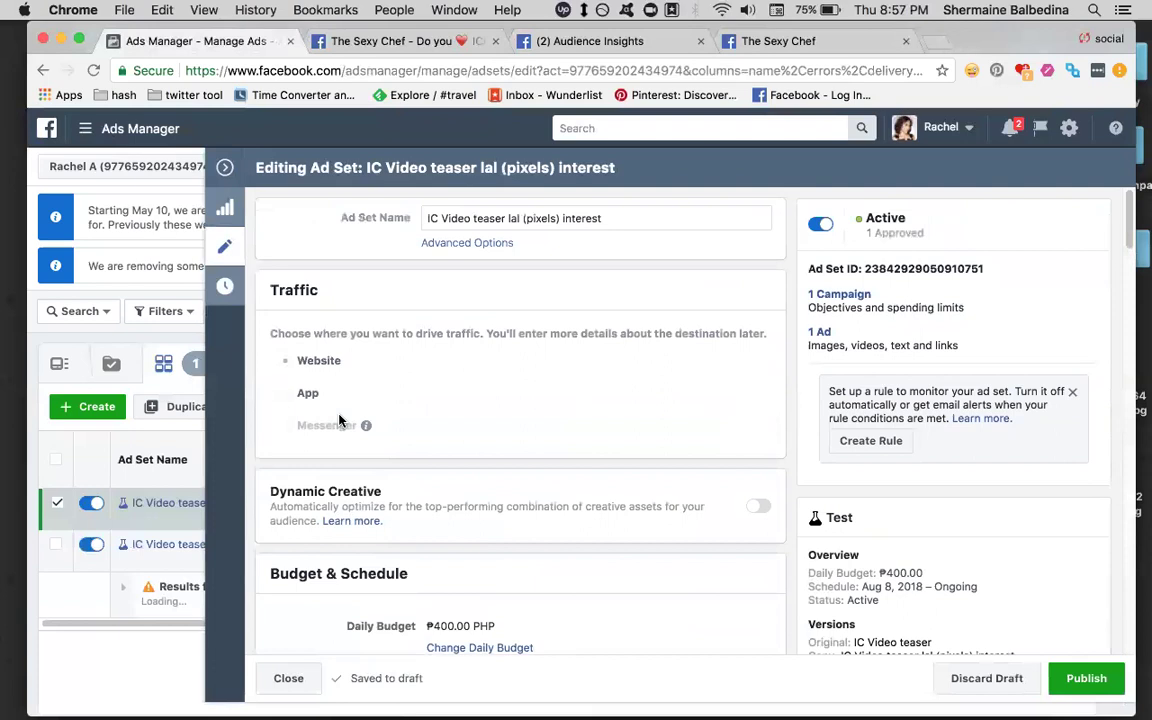
- Review the ad set's audience, detailed targeting, placements, and optimization and delivery settings, and return to its budget and schedule
mouse_move(366, 425)
scroll(777, 334, "down", 10)
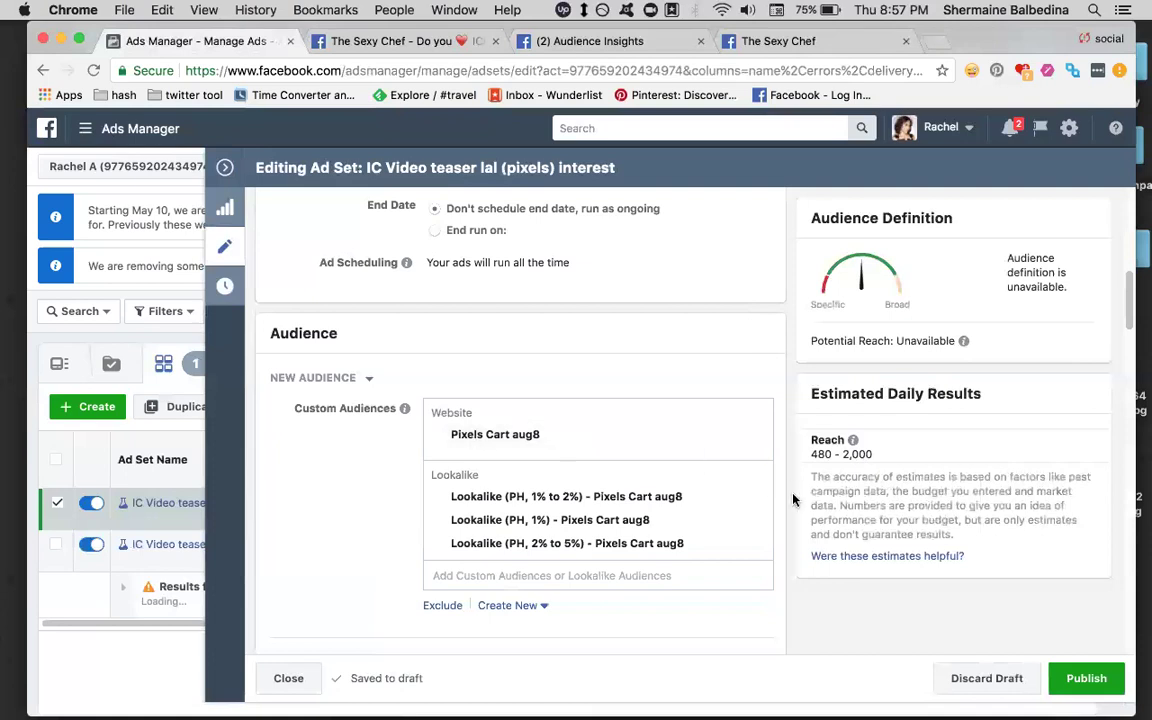
scroll(713, 443, "down", 2)
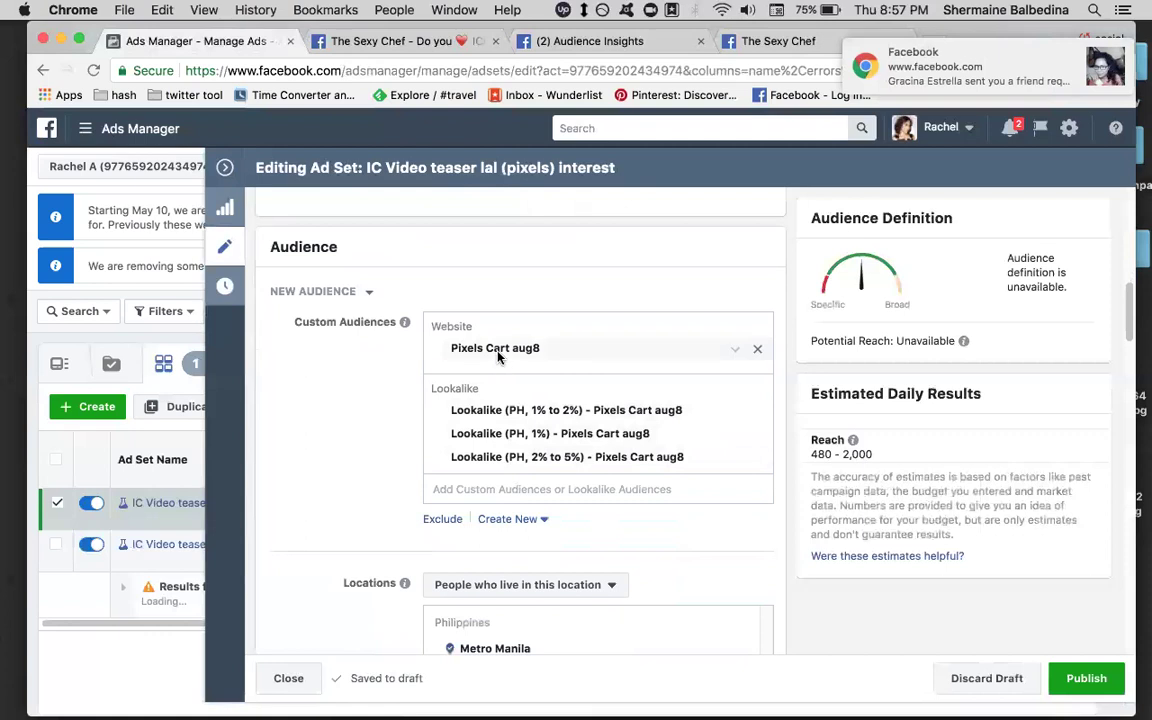
scroll(335, 405, "down", 10)
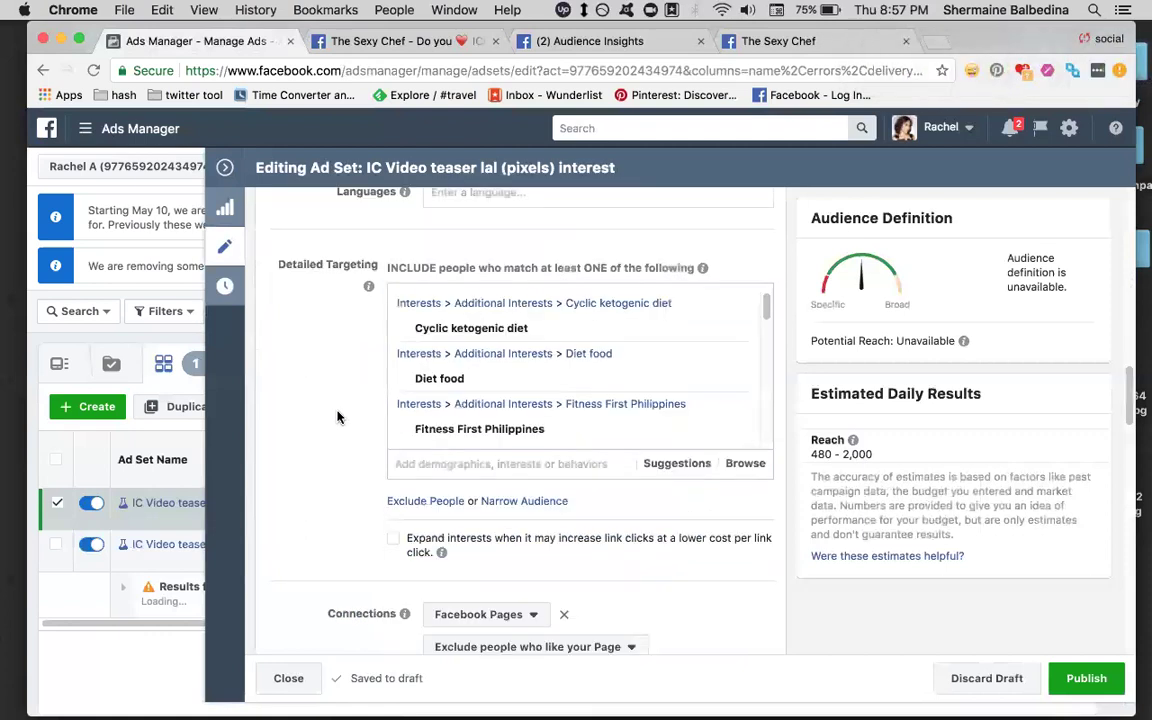
scroll(370, 450, "down", 10)
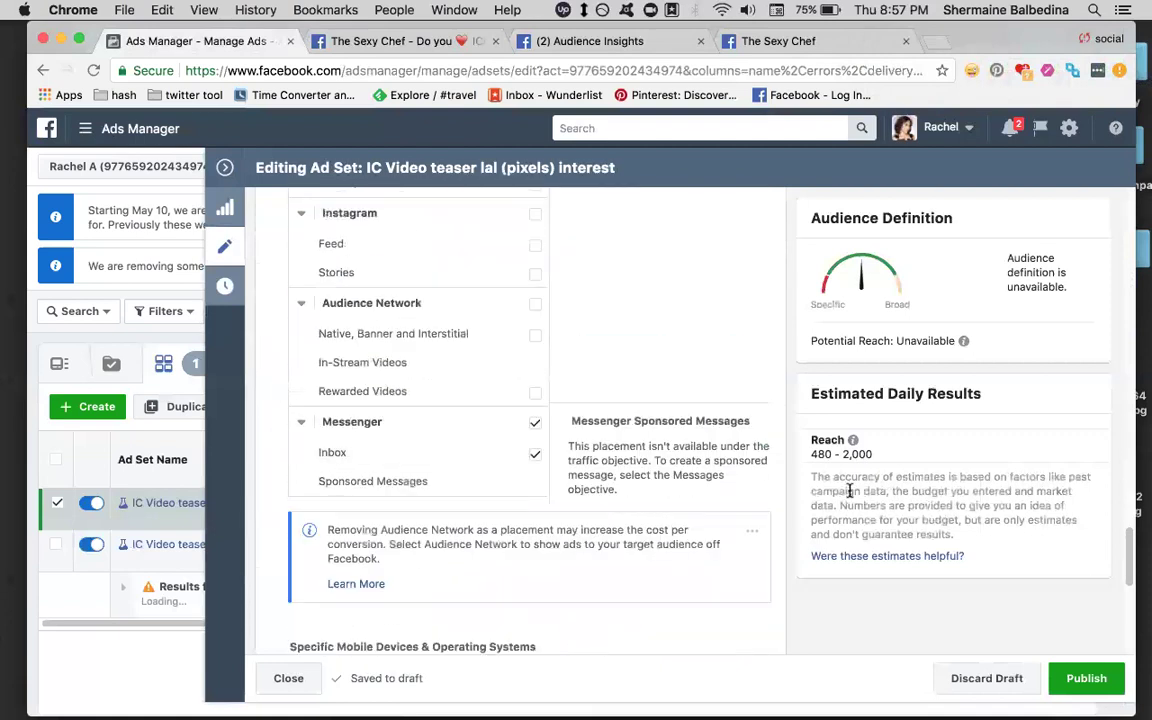
scroll(642, 578, "down", 1)
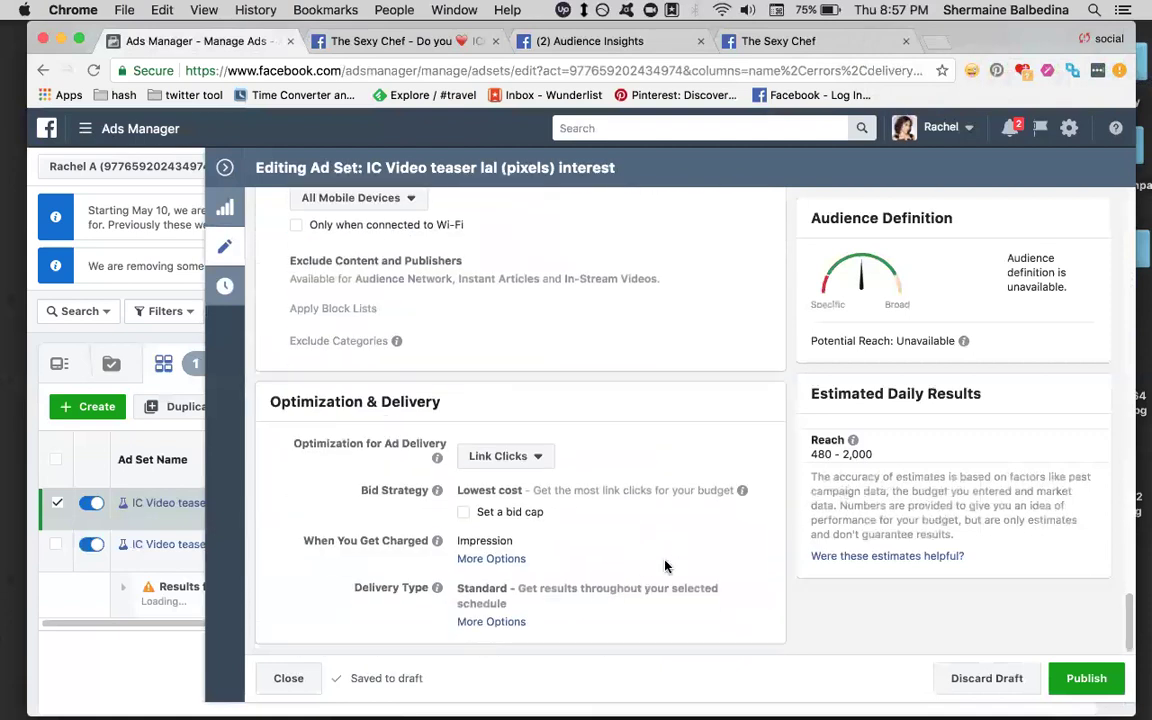
scroll(760, 500, "up", 10)
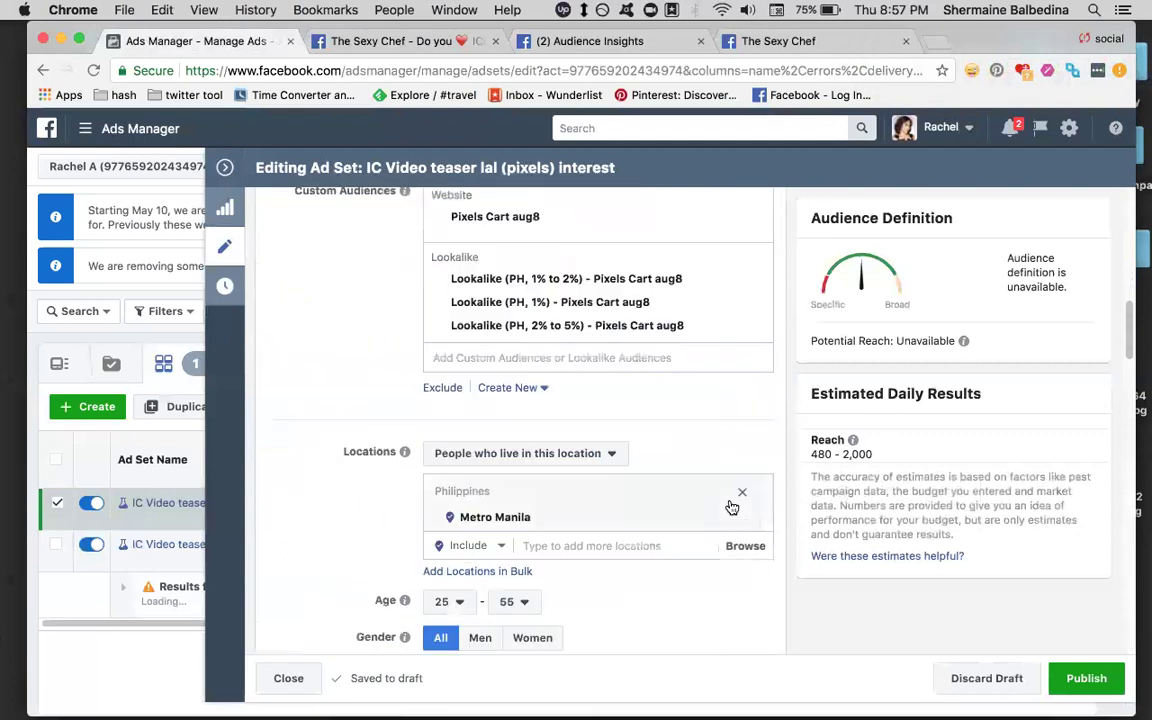
scroll(732, 507, "up", 10)
scroll(730, 505, "down", 5)
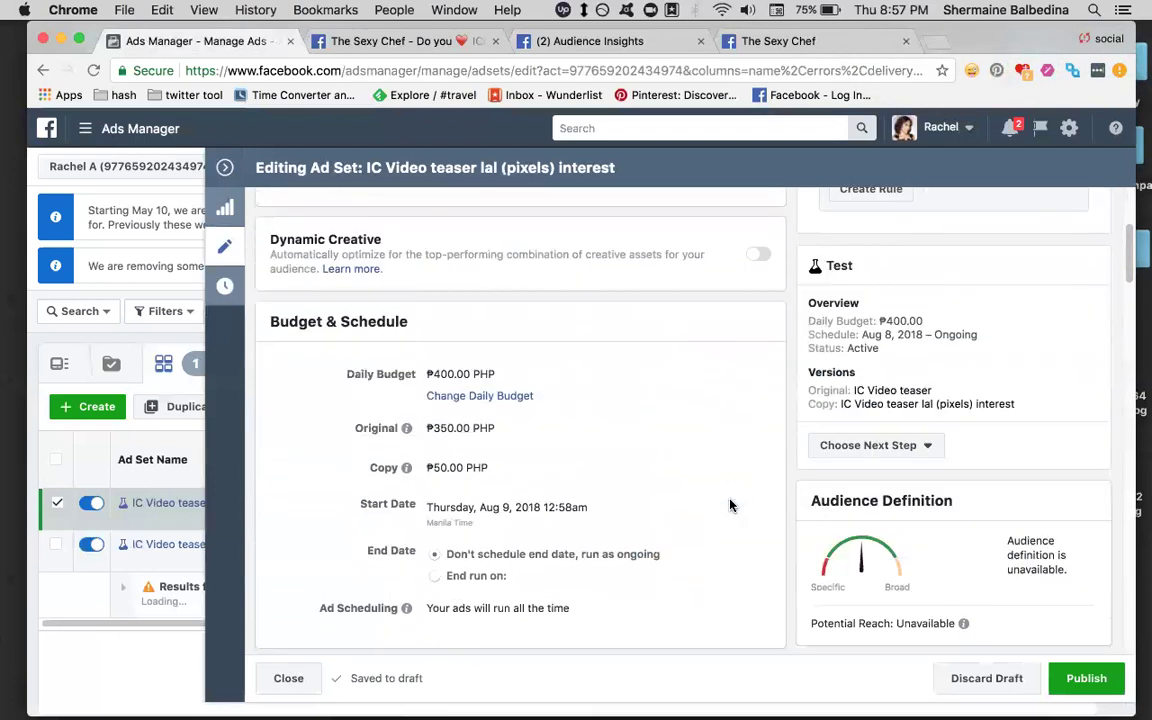
scroll(730, 505, "down", 1)
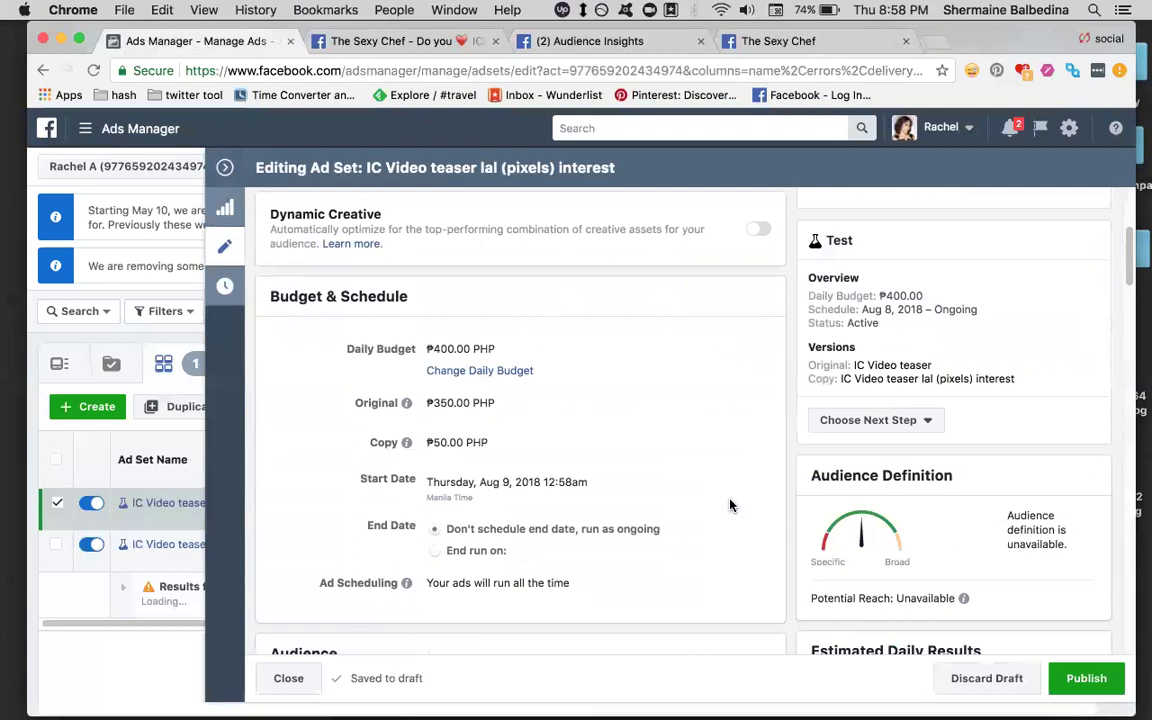
- Examine the ad set's website and lookalike custom audiences, and continue to its detailed targeting interests and excluded page connection
scroll(730, 505, "down", 5)
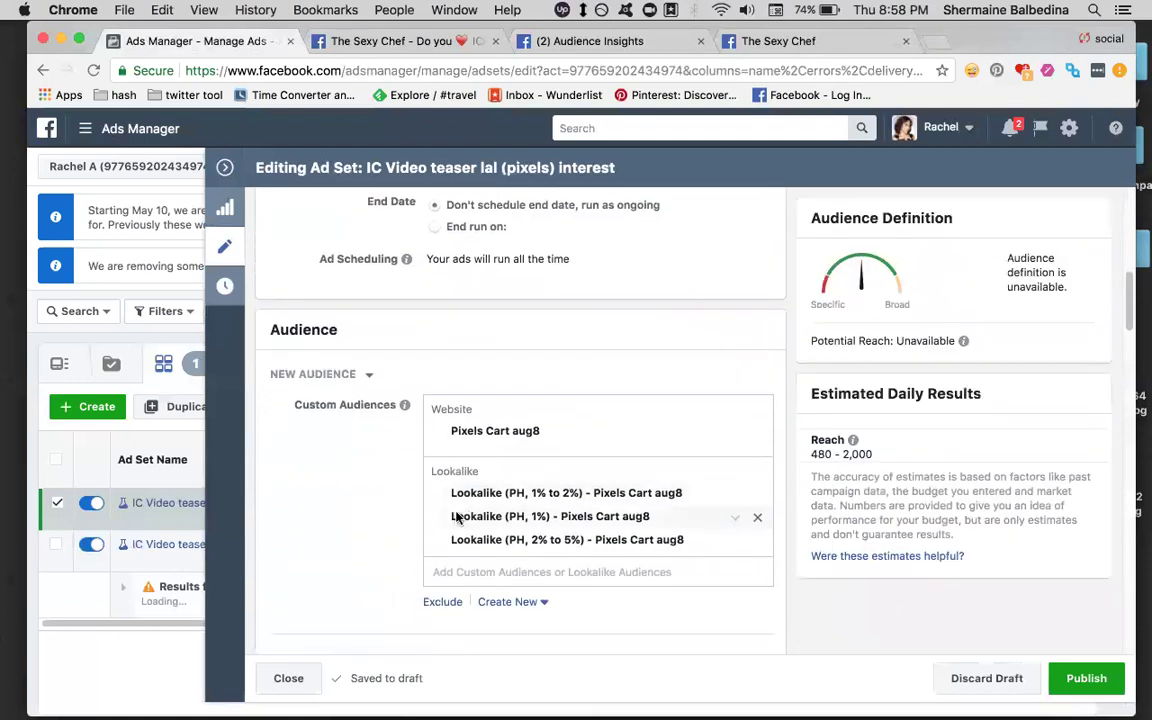
scroll(773, 300, "down", 2)
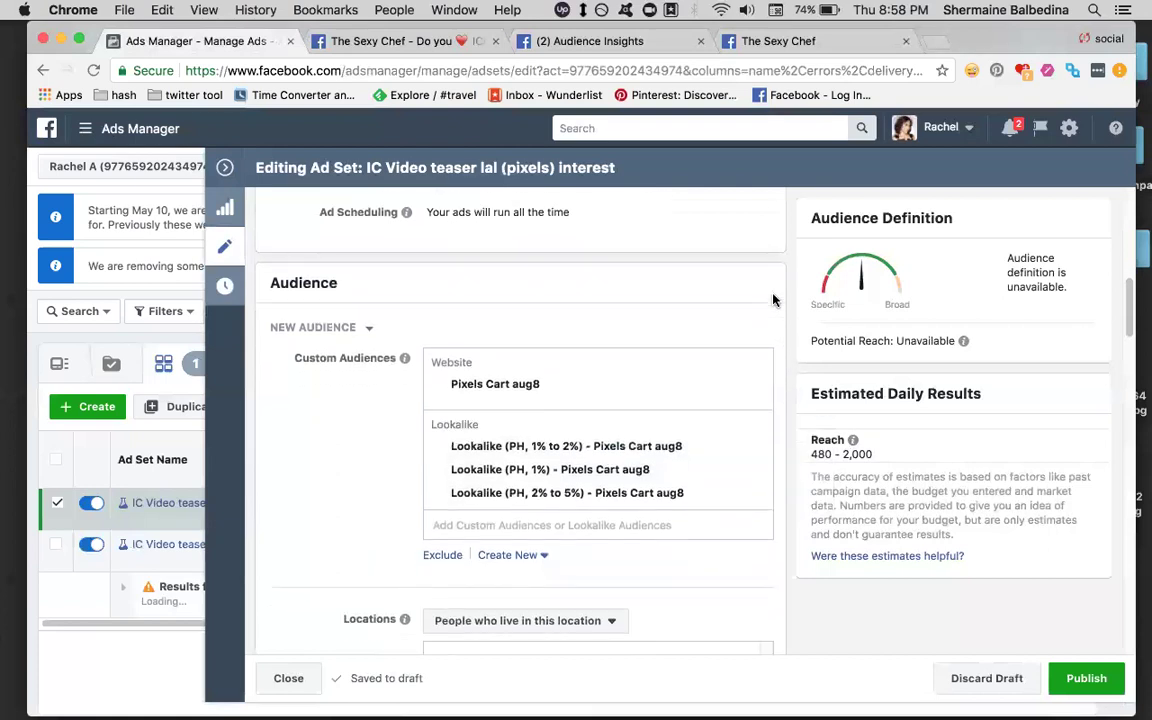
key("XF86AudioLowerVolume")
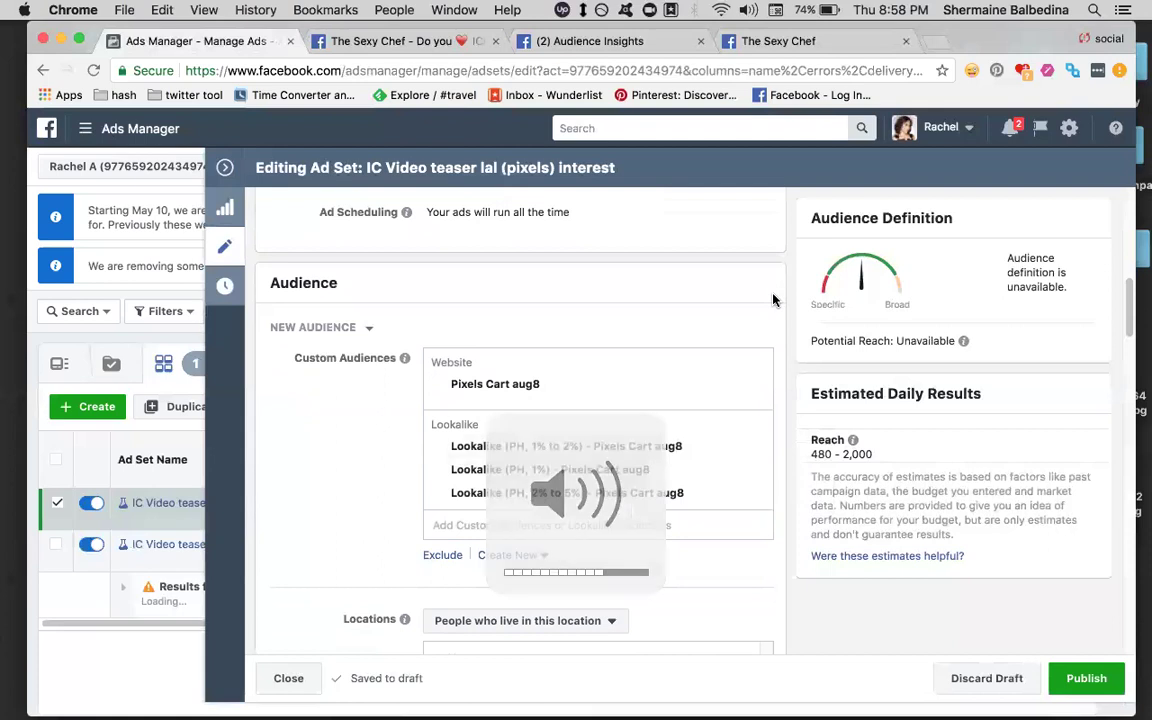
key("XF86AudioLowerVolume")
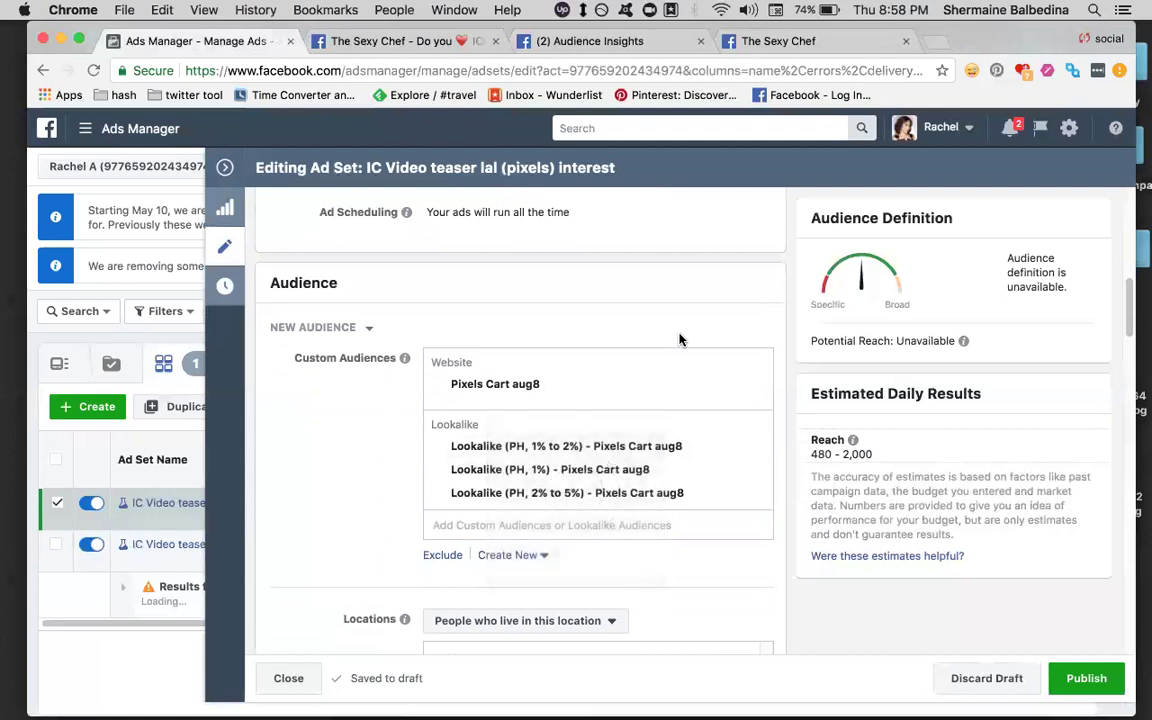
scroll(679, 340, "down", 1)
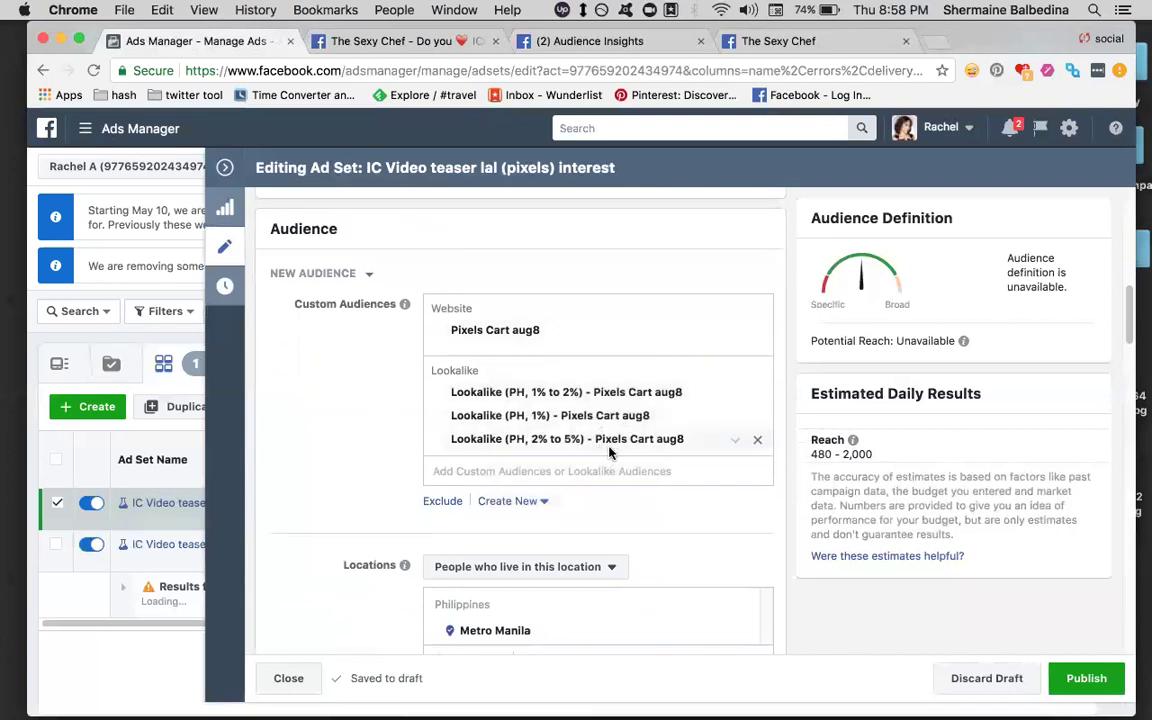
scroll(607, 456, "down", 1)
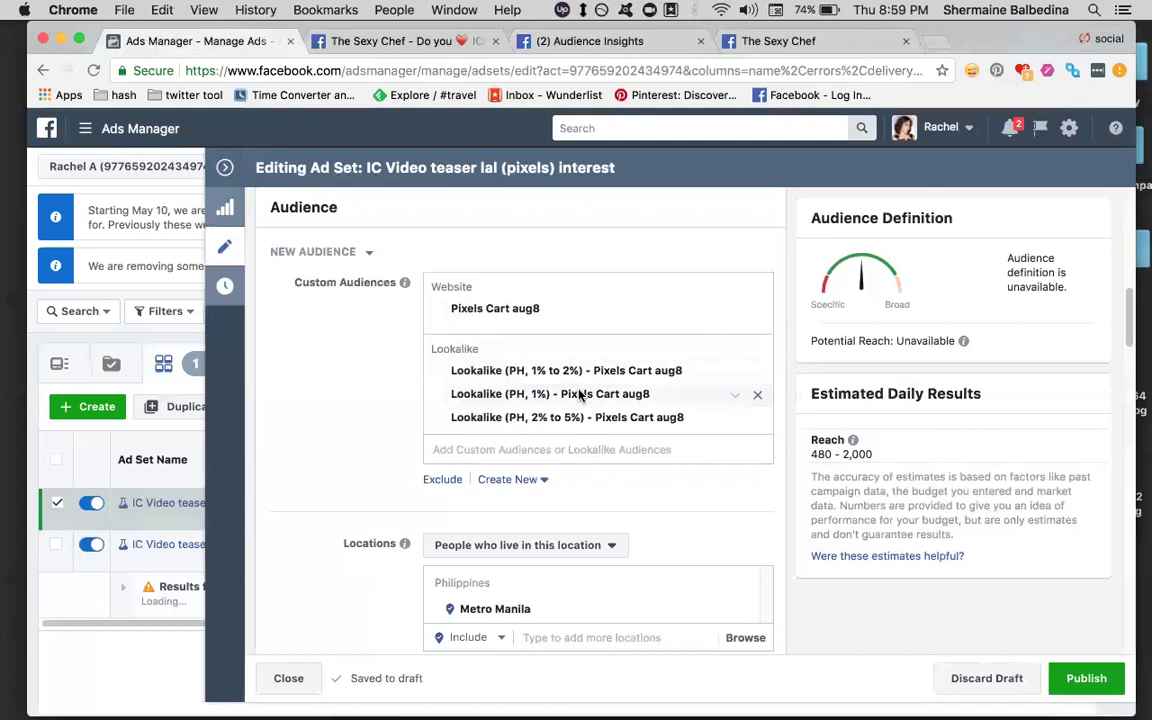
scroll(766, 383, "down", 5)
scroll(789, 411, "down", 4)
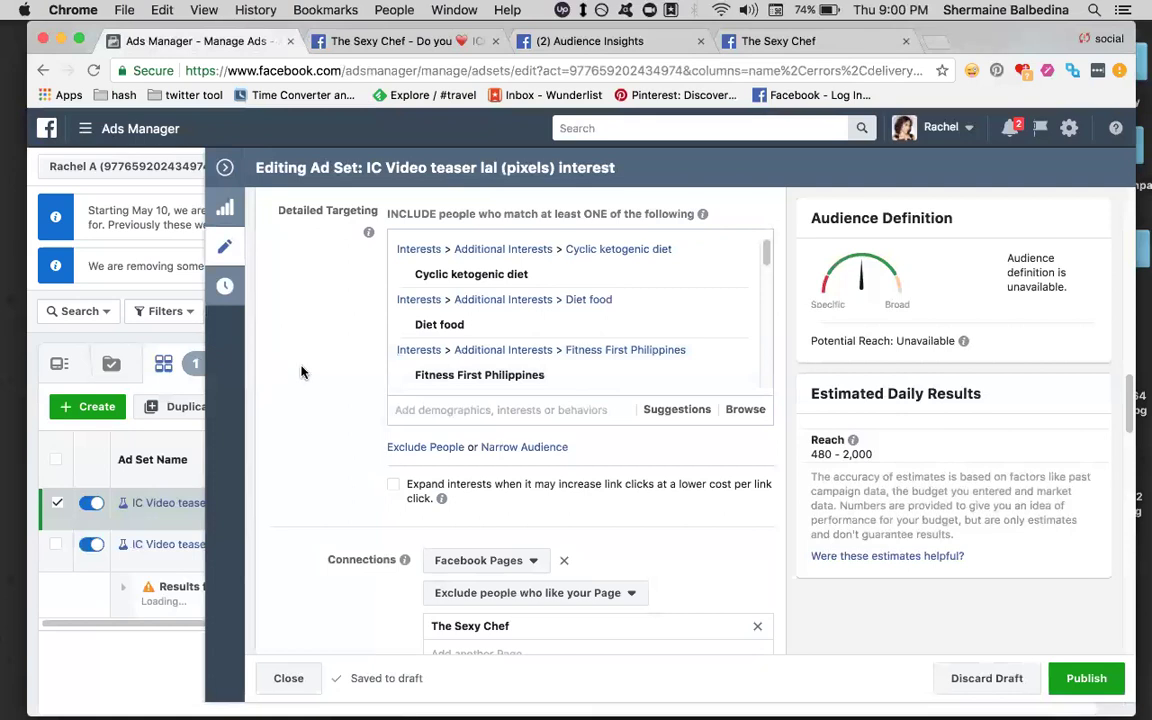
- Compare the ad set's location, age and budget split with its placement platforms, and return to the ad set name and traffic settings
scroll(312, 372, "up", 10)
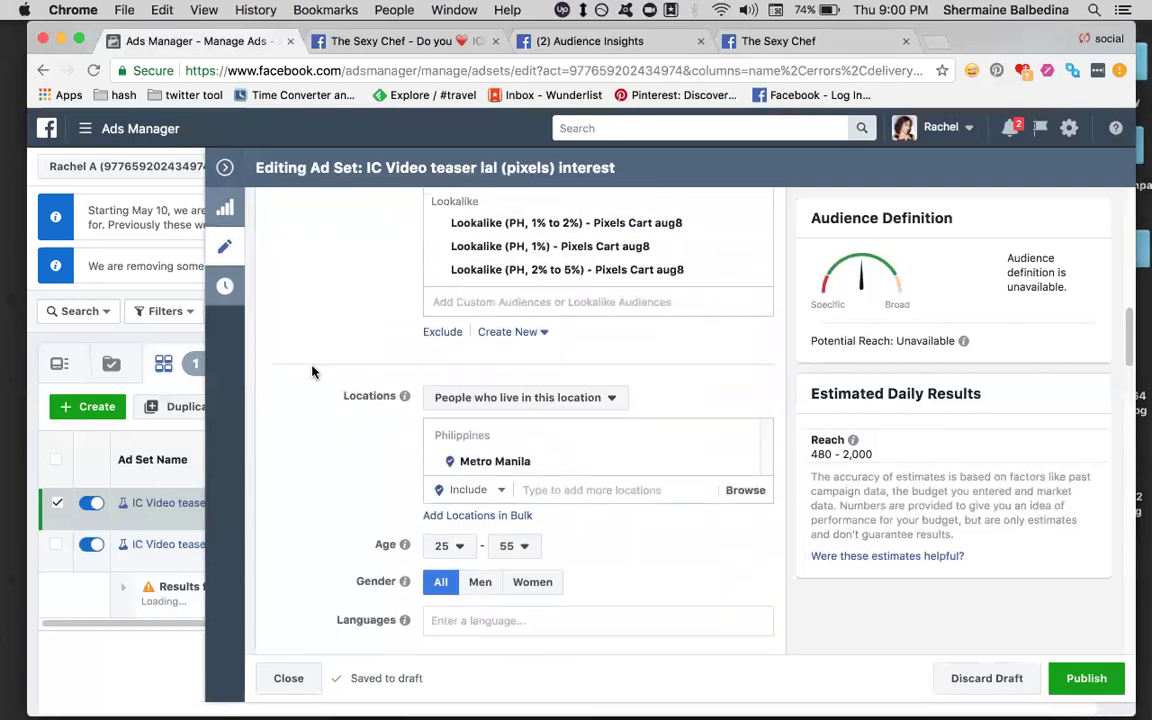
scroll(312, 372, "up", 5)
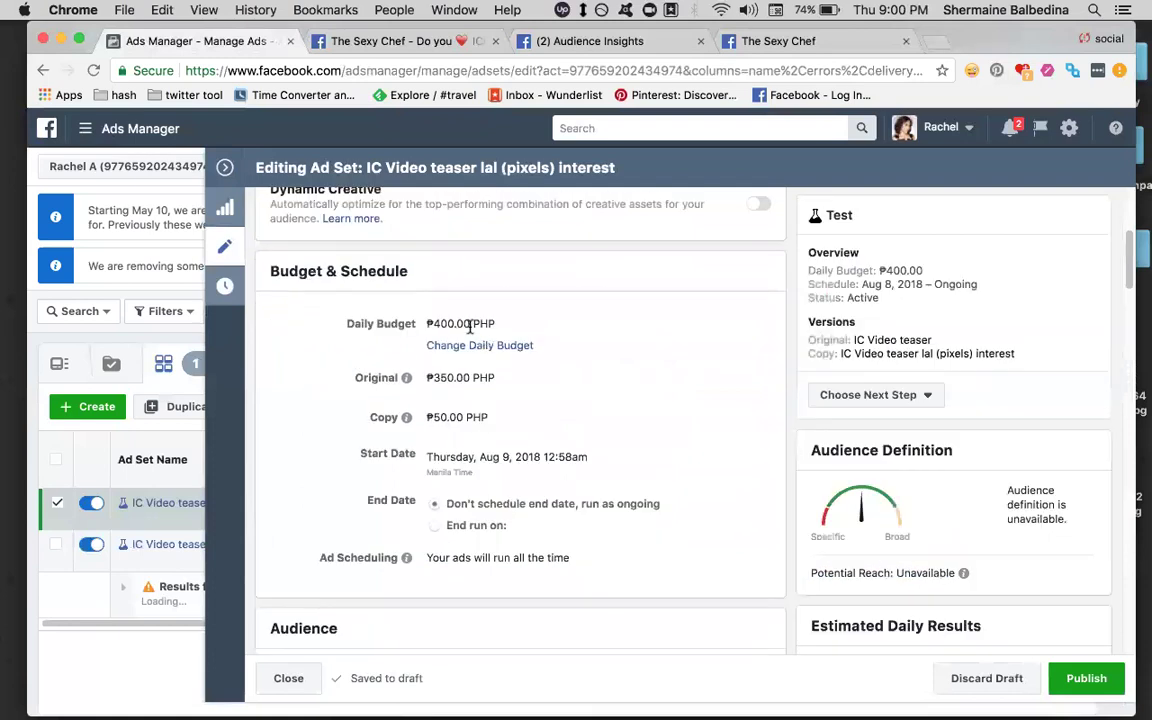
scroll(617, 379, "down", 1)
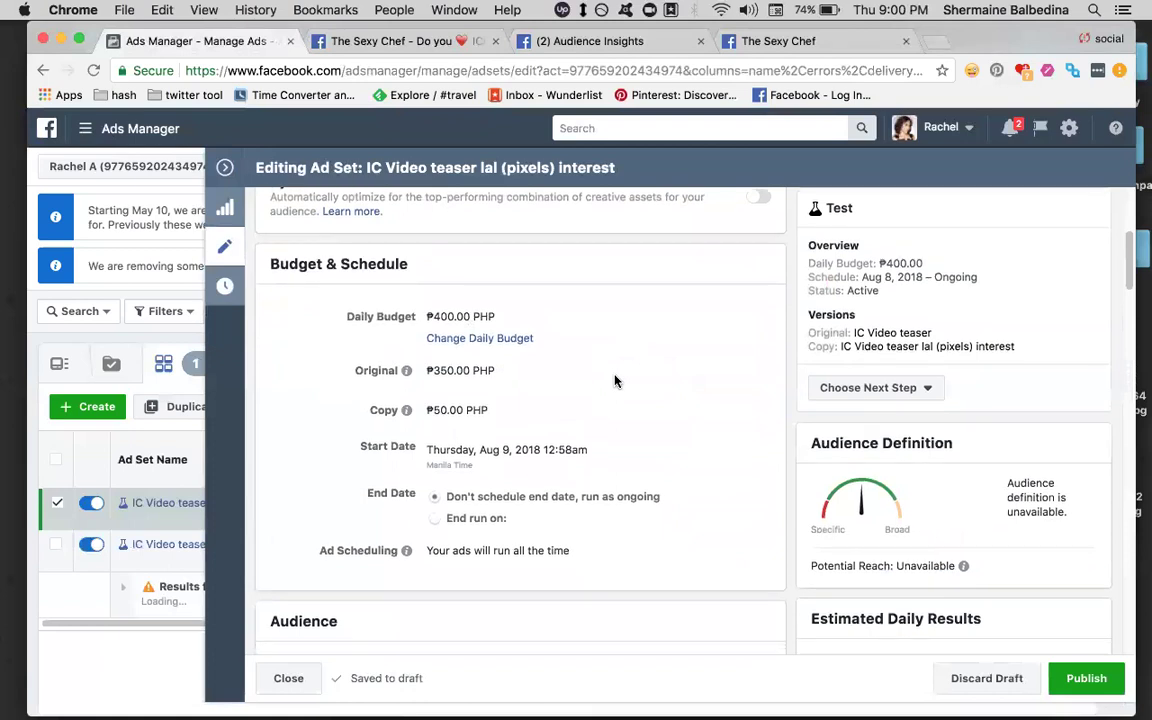
scroll(615, 380, "down", 3)
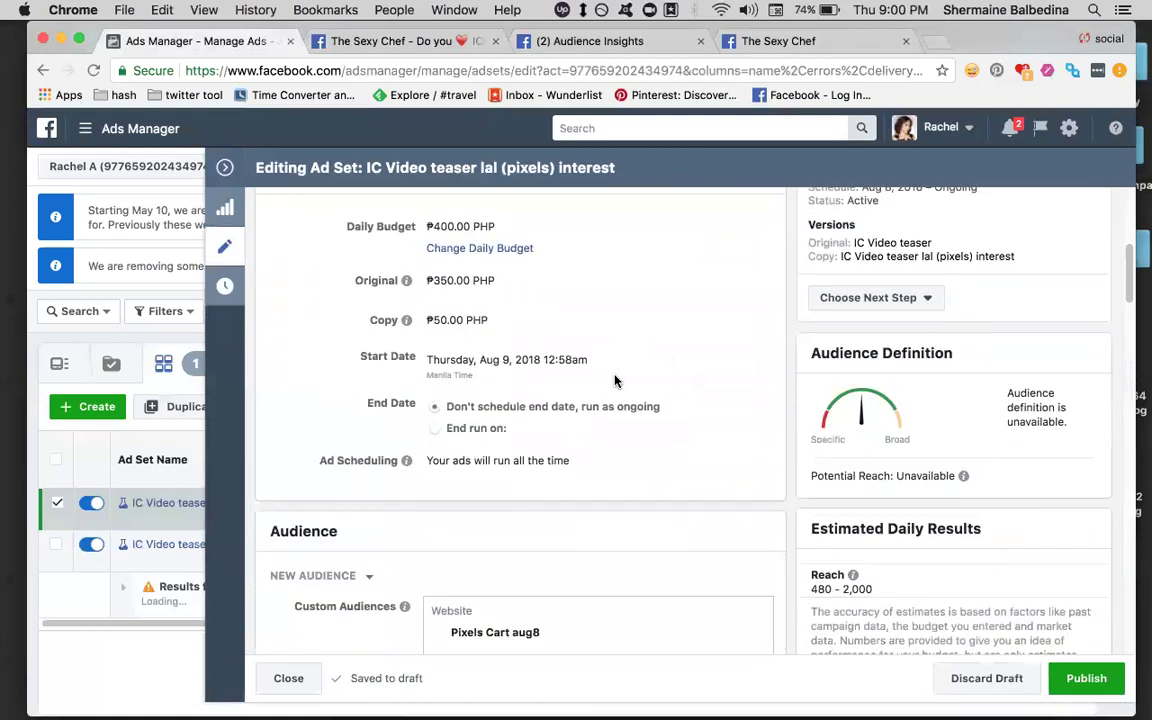
scroll(615, 380, "up", 10)
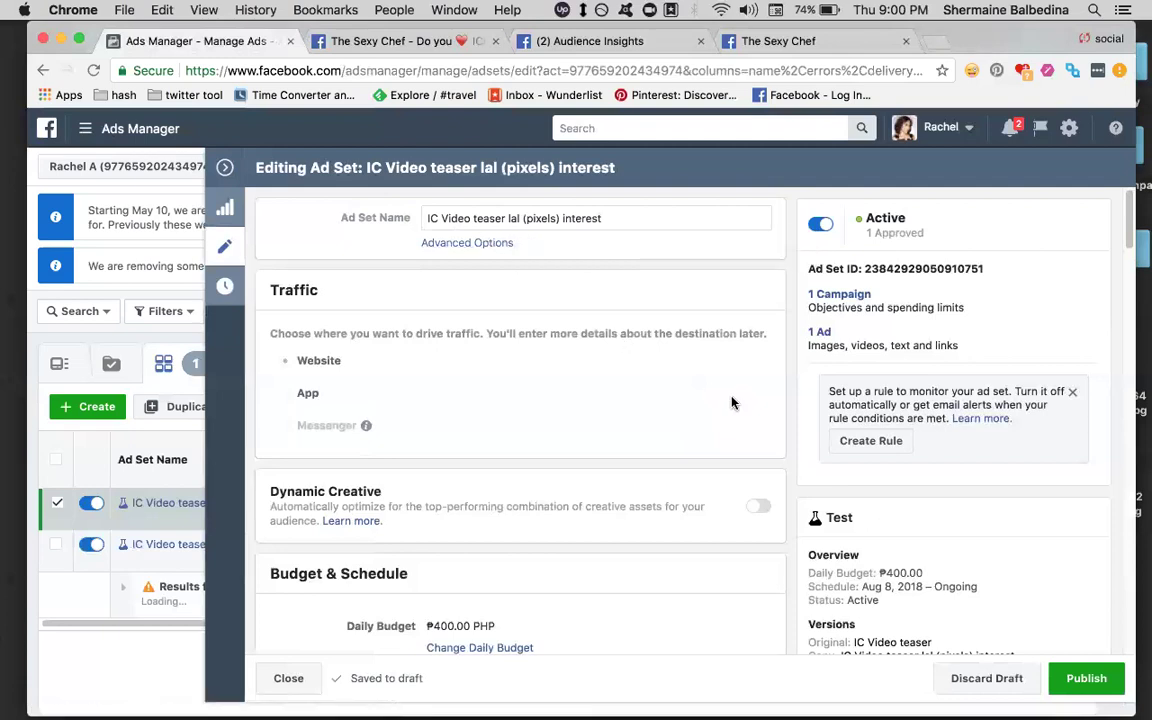
scroll(737, 482, "down", 5)
scroll(737, 482, "down", 12)
scroll(737, 482, "down", 20)
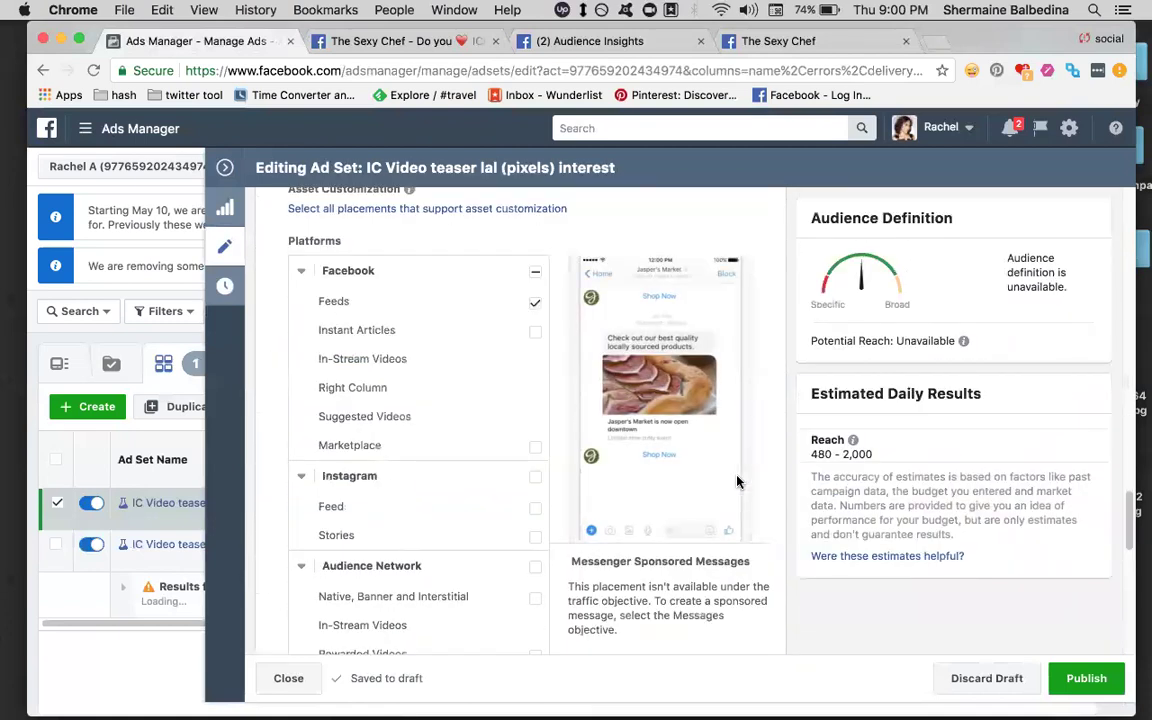
scroll(737, 482, "up", 20)
scroll(737, 482, "up", 15)
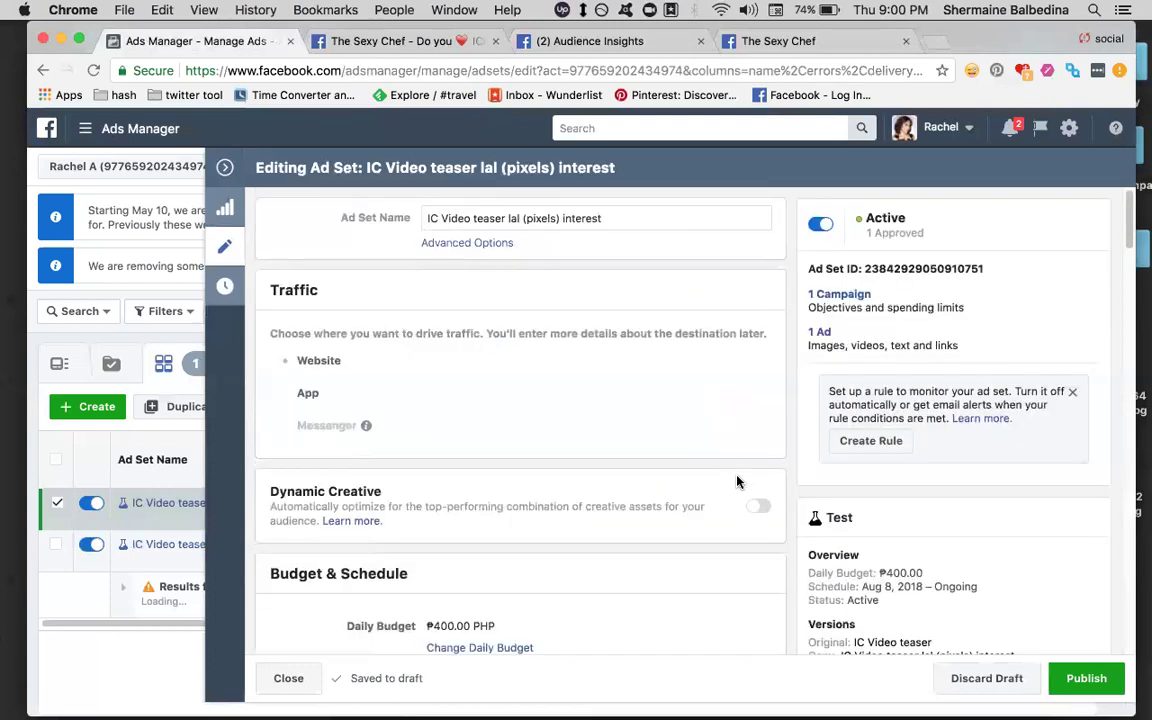
- Open the daily budget shared by the two split-test ad sets for editing
scroll(535, 453, "down", 3)
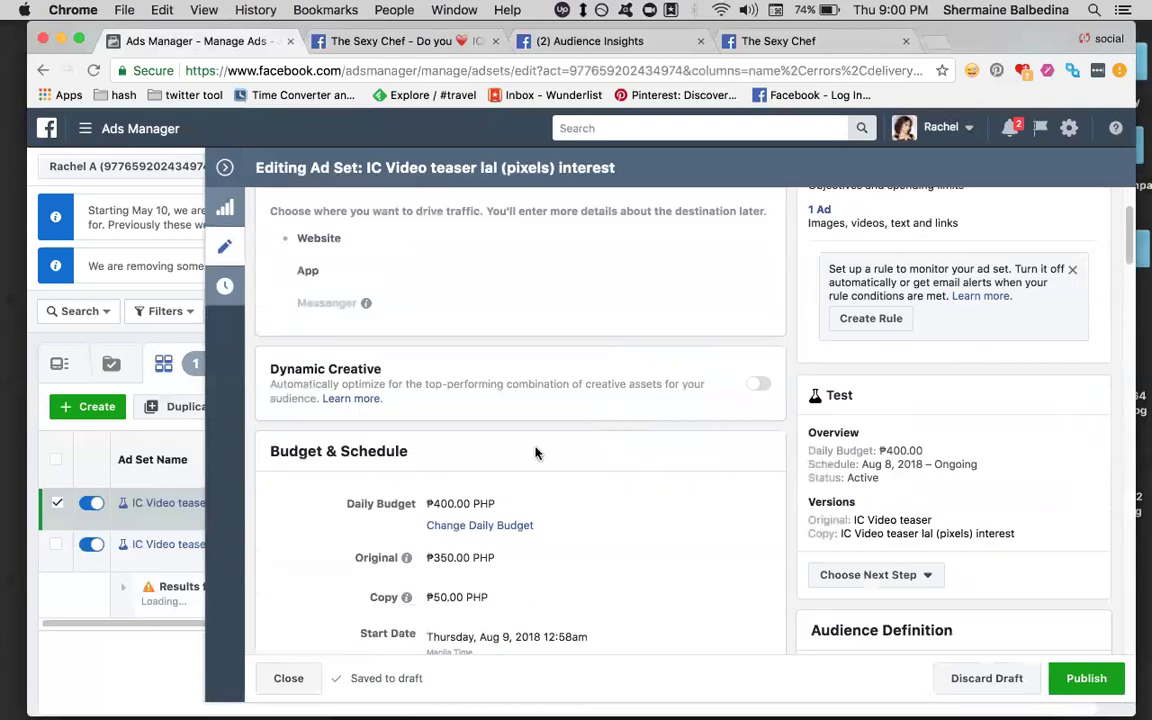
scroll(500, 480, "down", 1)
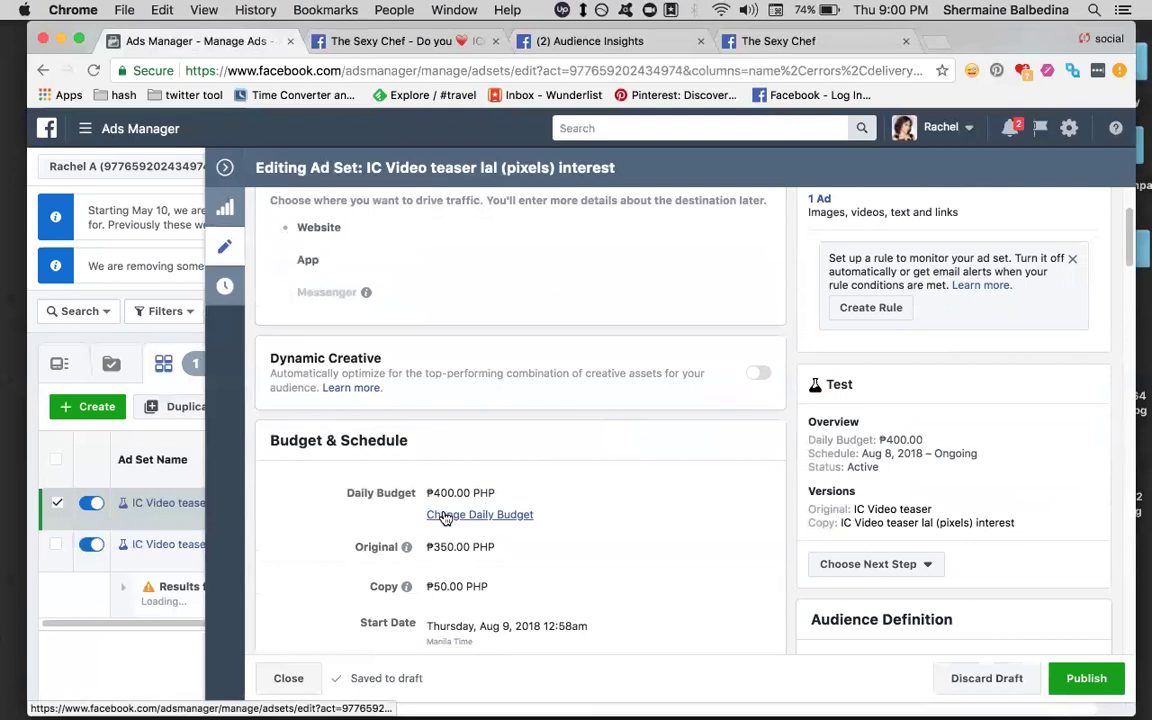
left_click(445, 515)
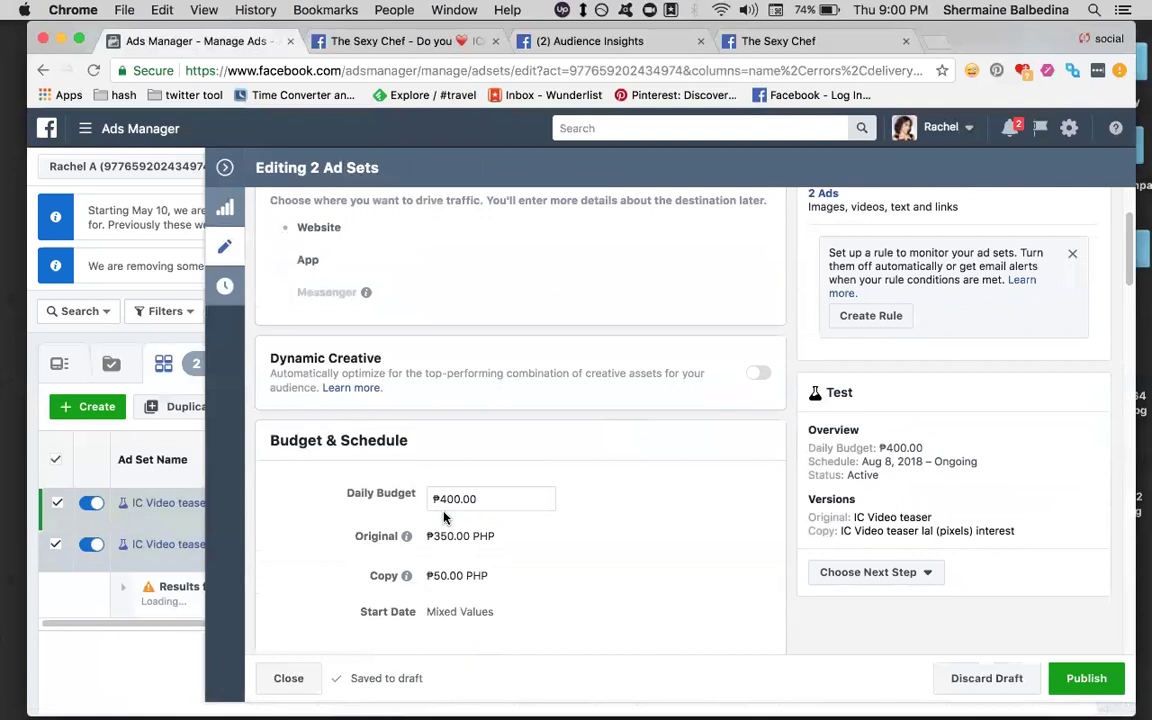
scroll(445, 515, "down", 1)
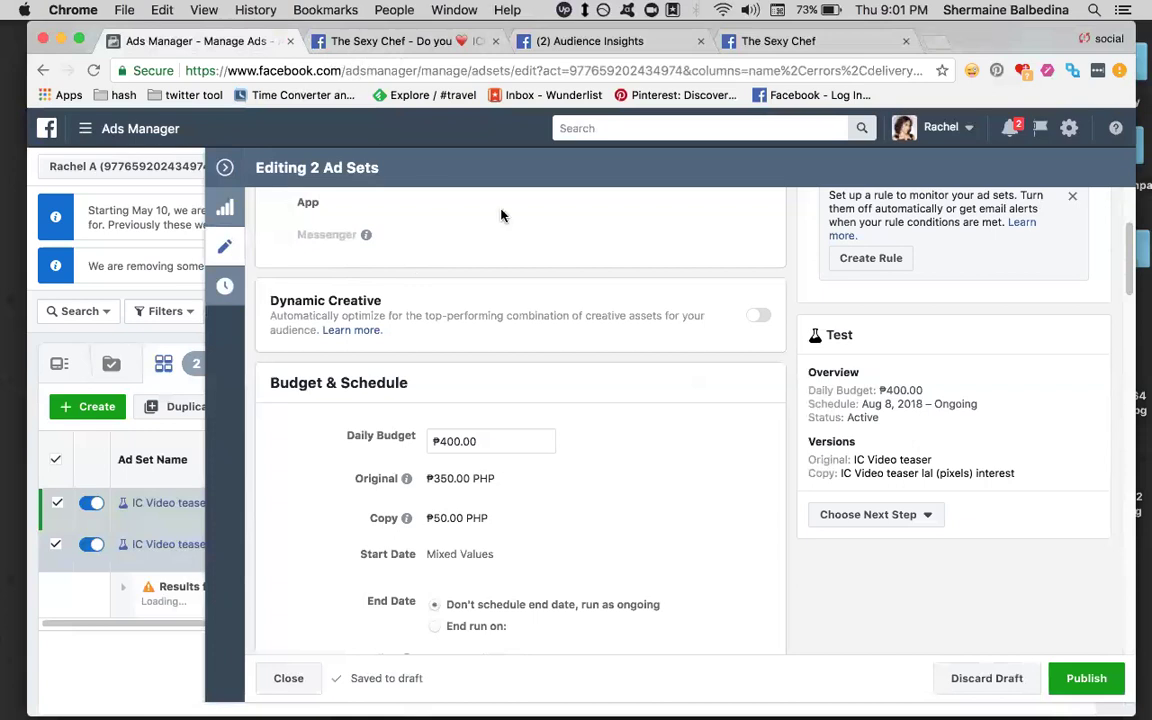
- Switch to The Sexy Chef page and open its post insights to examine the reach and engagement of all published posts
left_click(805, 40)
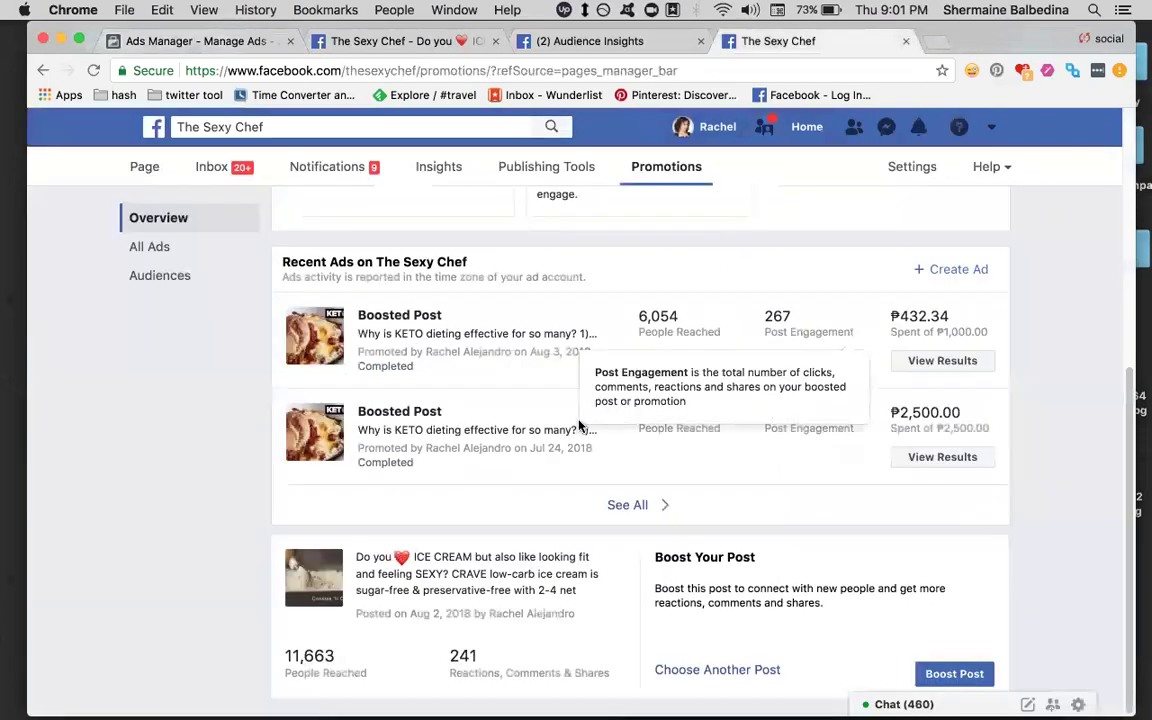
scroll(580, 400, "up", 5)
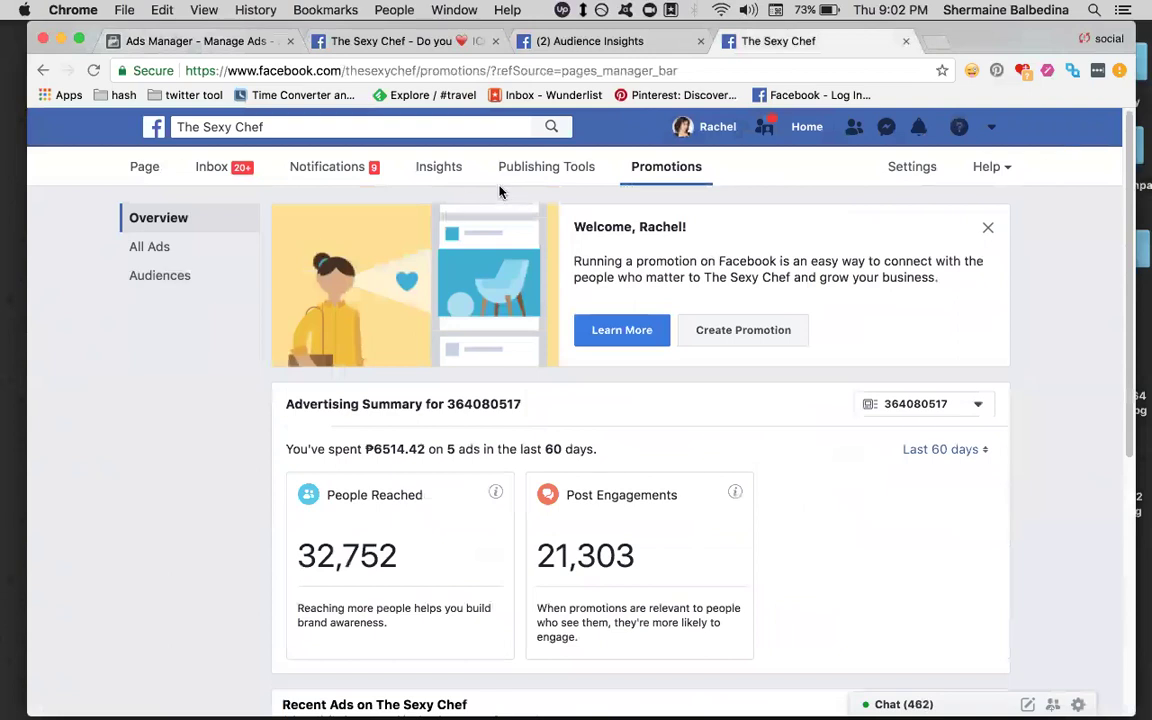
left_click(452, 170)
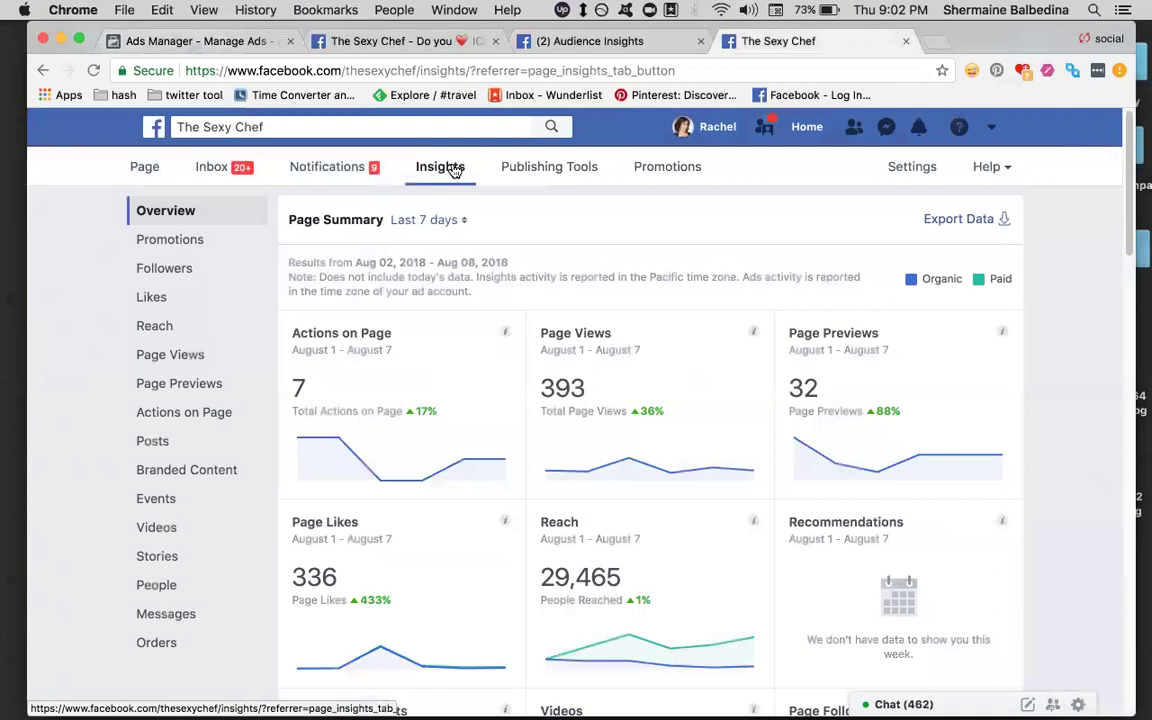
left_click(150, 450)
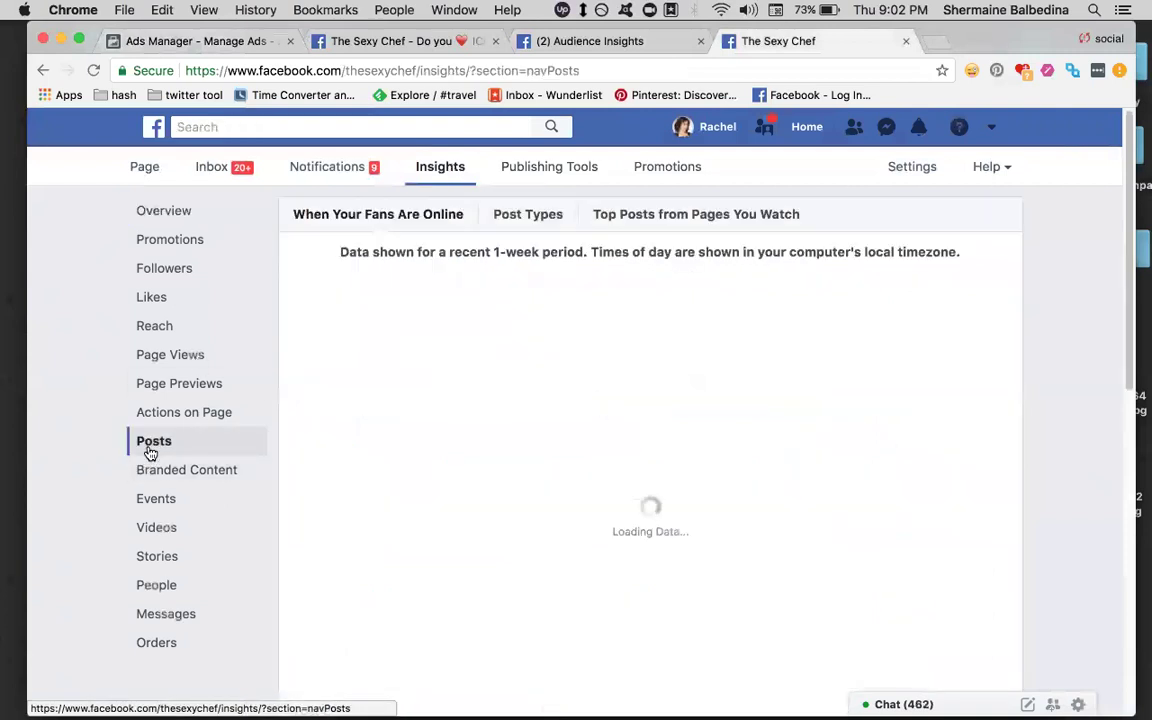
scroll(500, 480, "down", 5)
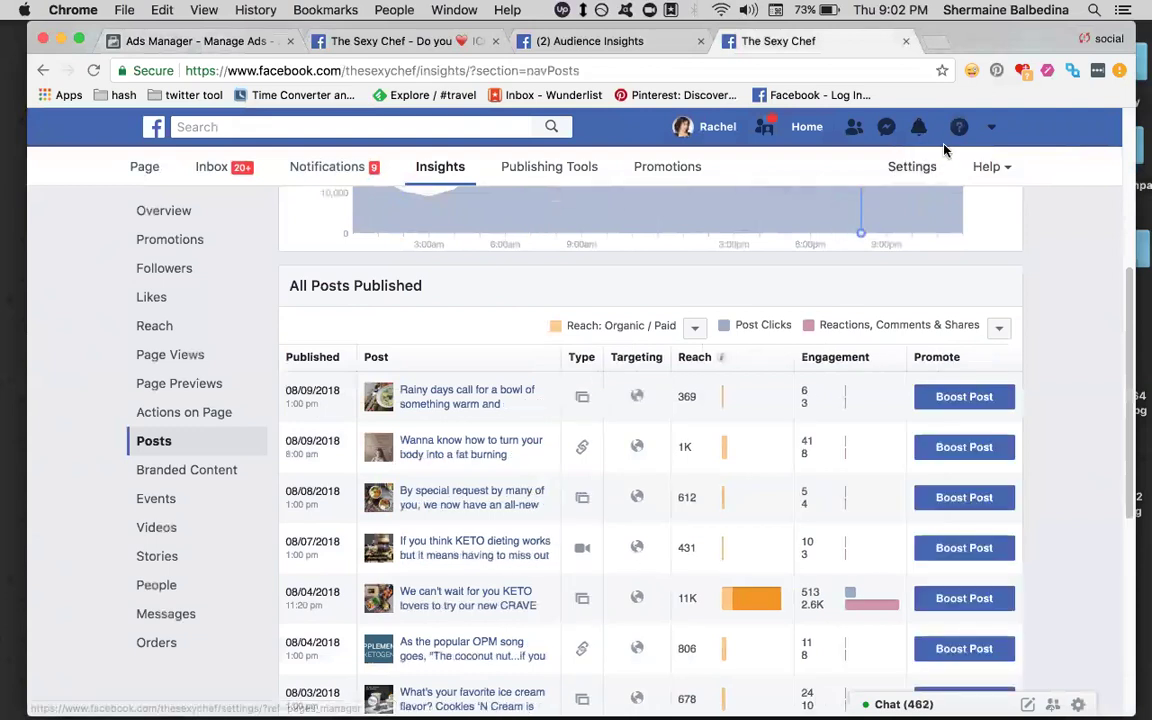
scroll(940, 145, "down", 2)
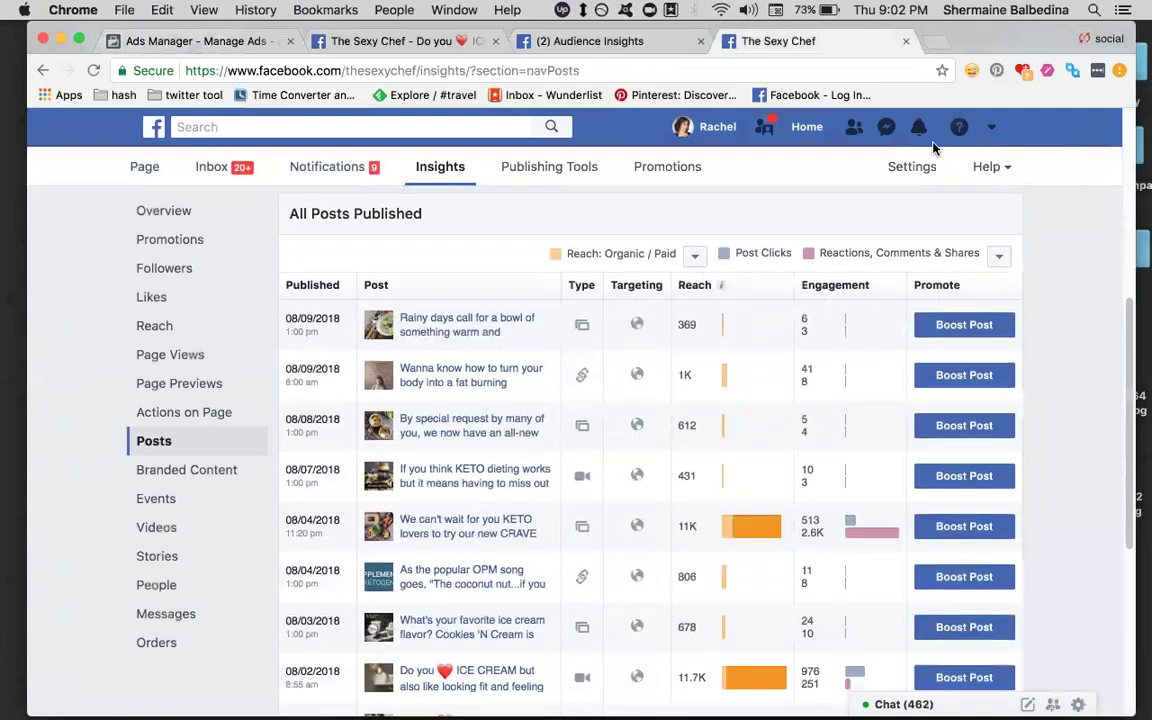
- Glance at the ice cream video post and the Audience Insights page likes, and return to the two ad sets in Ads Manager
left_click(328, 38)
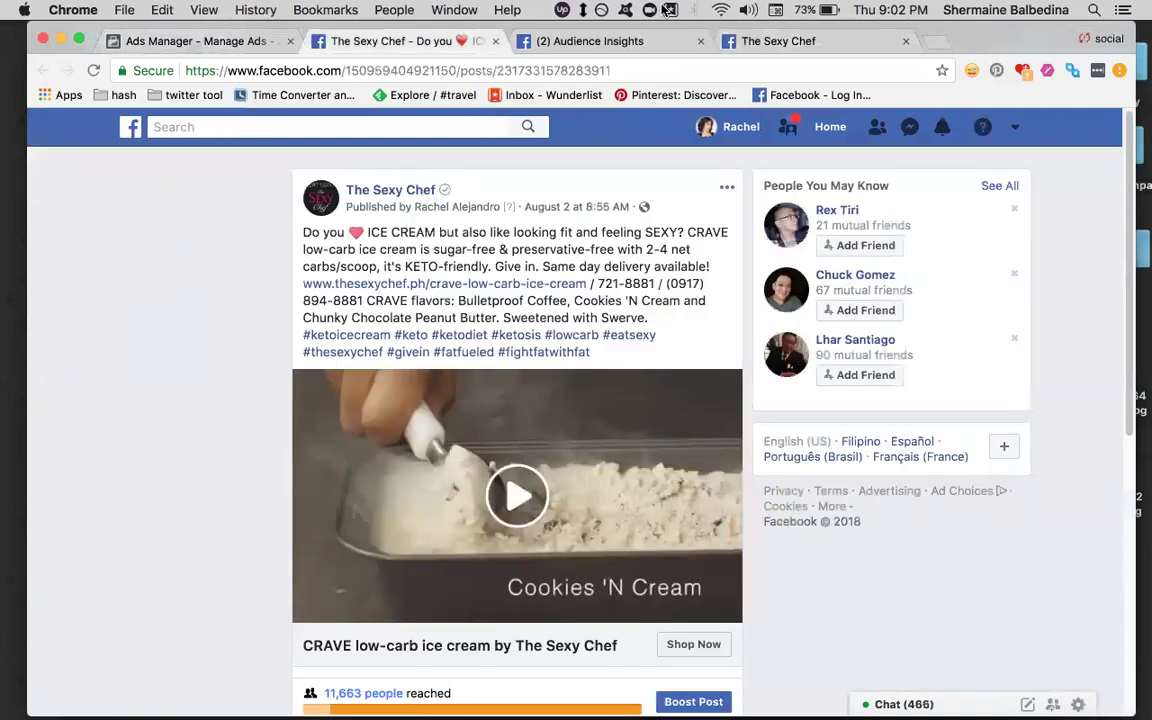
left_click(636, 40)
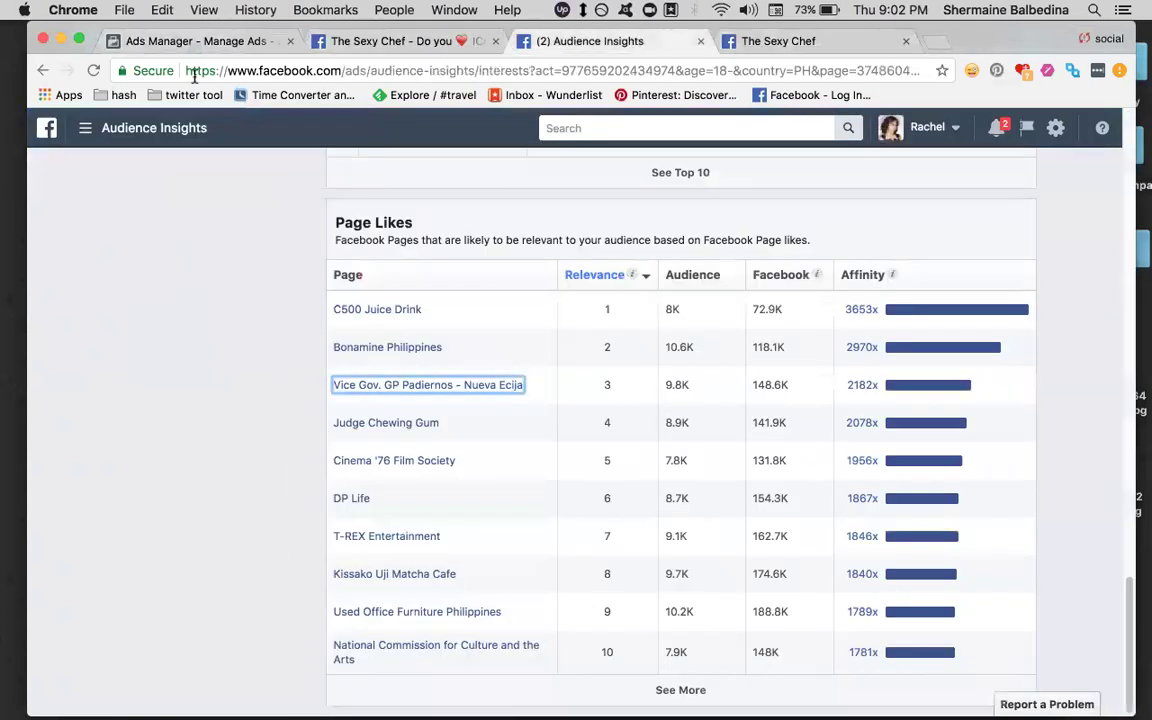
left_click(175, 42)
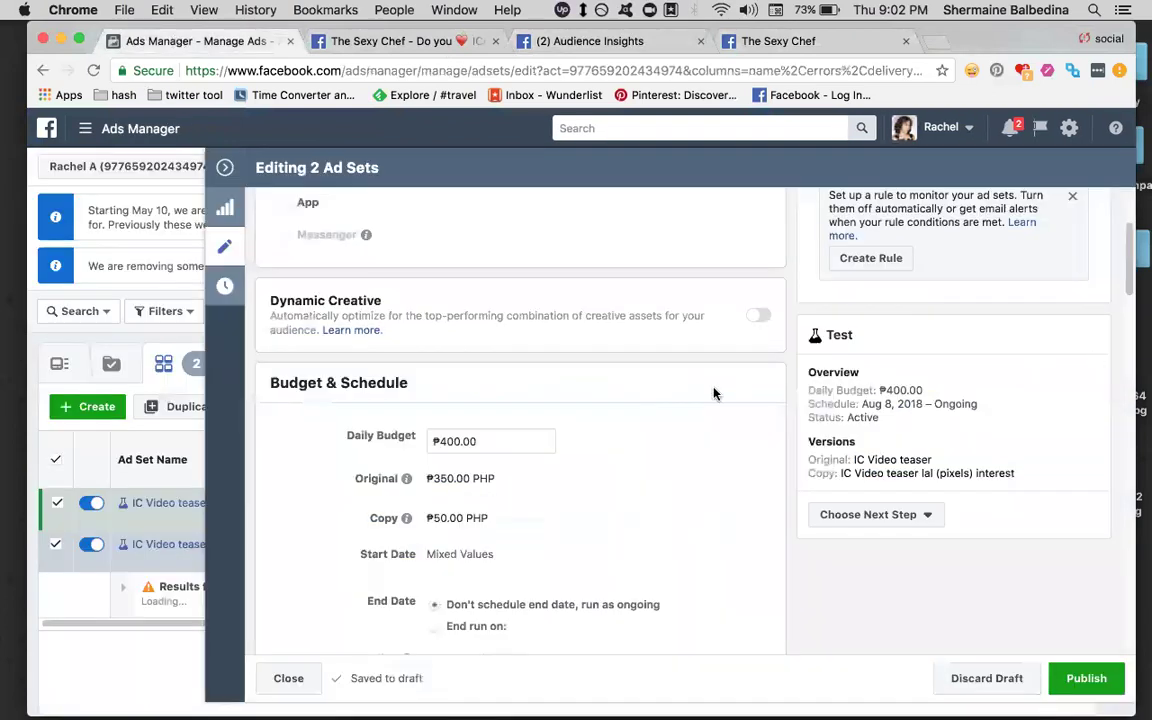
left_click(224, 170)
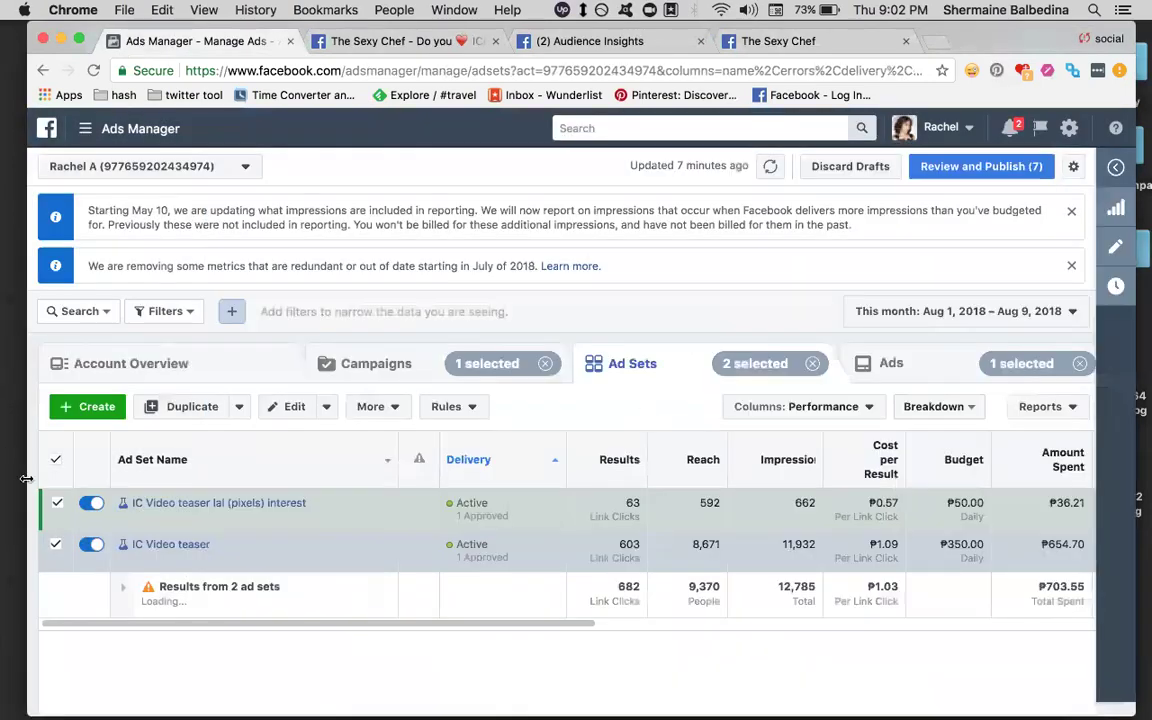
left_click(88, 506)
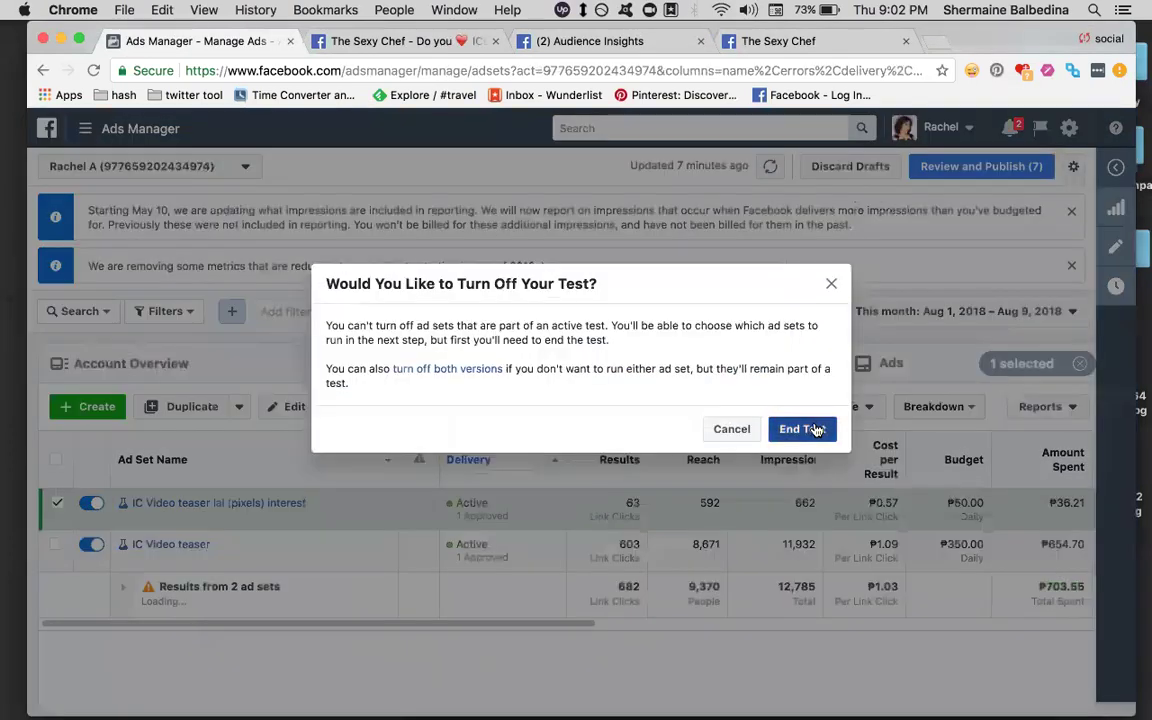
left_click(816, 429)
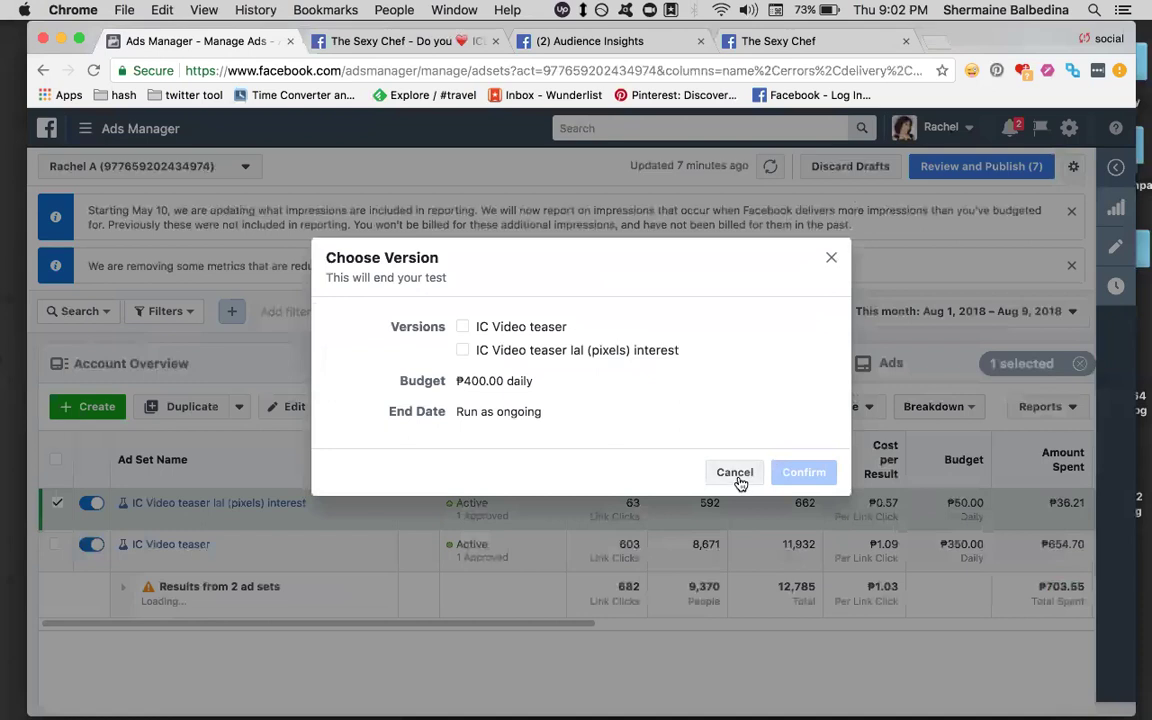
left_click(830, 259)
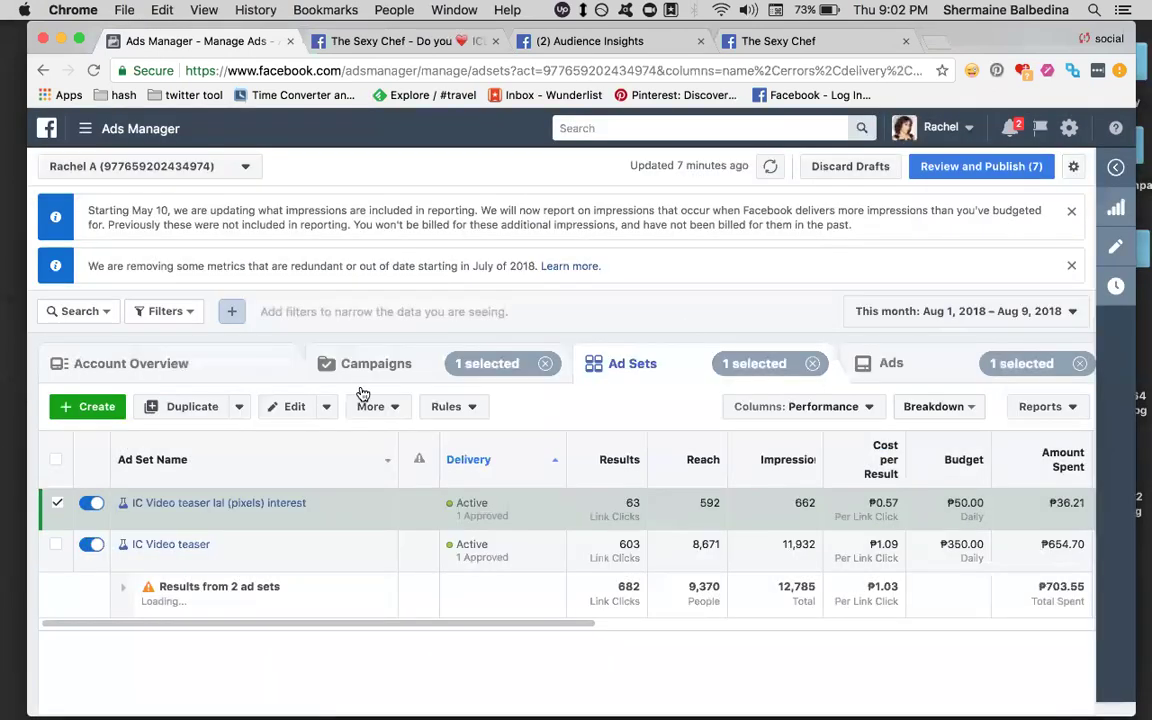
- Return to the campaign list, deselect the IC video teaser campaign and turn it off
left_click(390, 377)
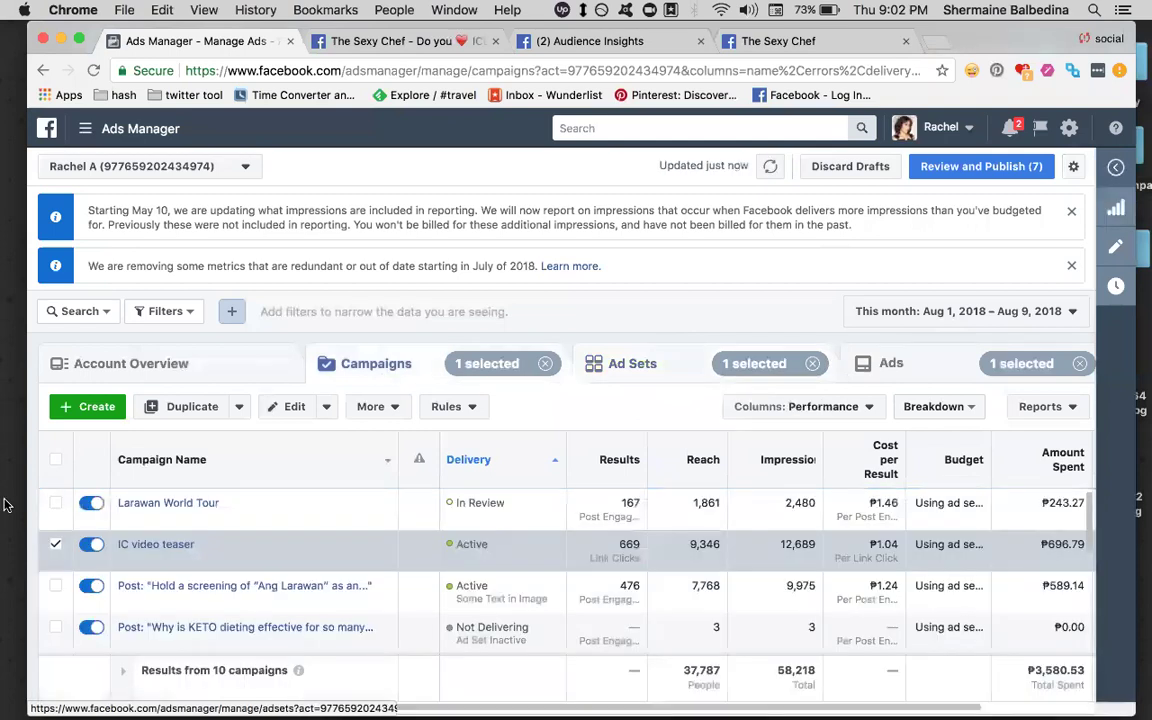
left_click(55, 546)
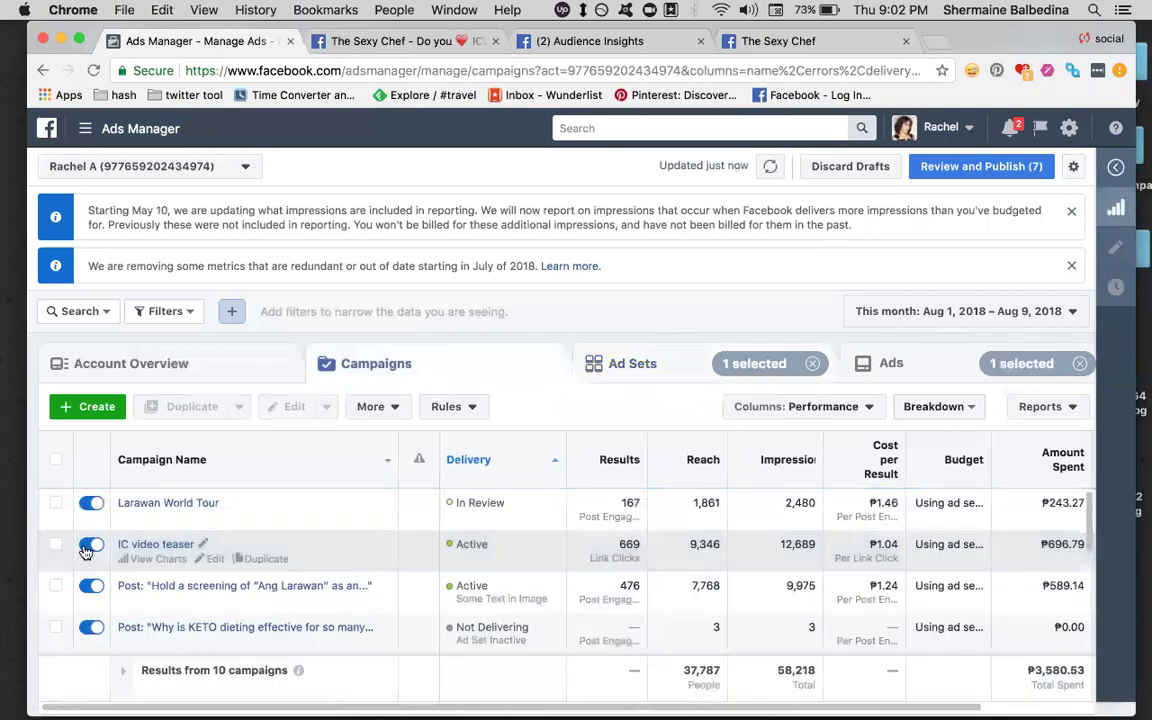
left_click(85, 550)
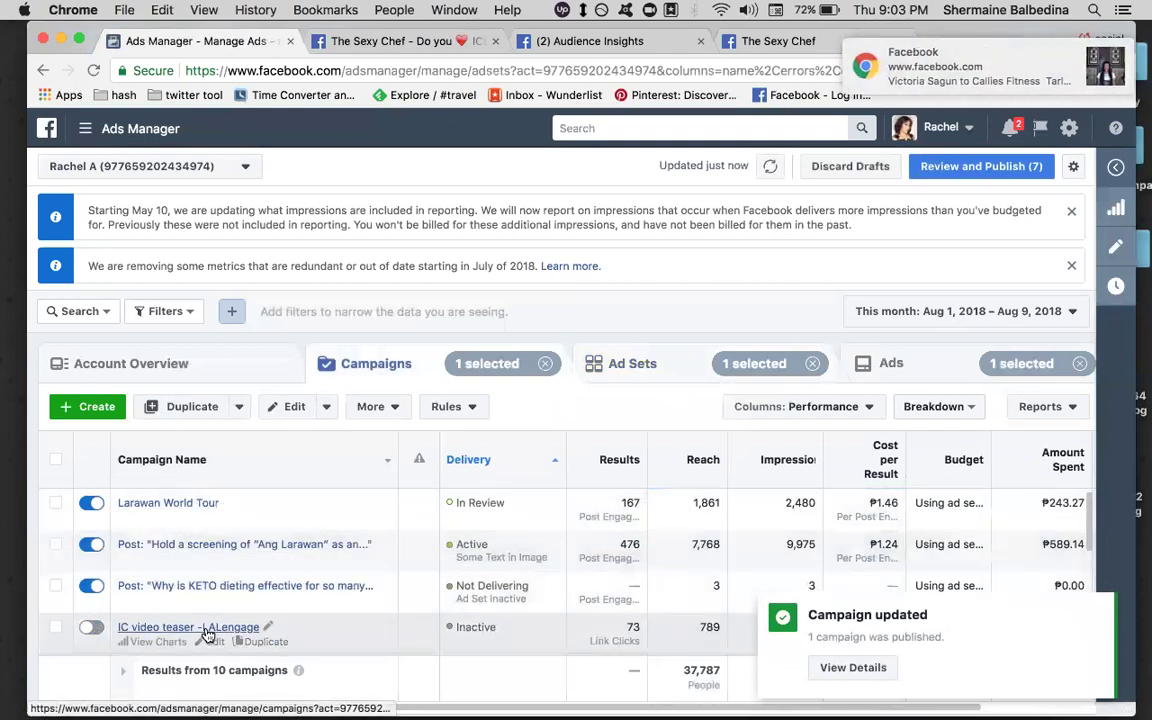
- Examine the results of the IC video teaser -LALengage campaign at ad set and ad level
left_click(205, 629)
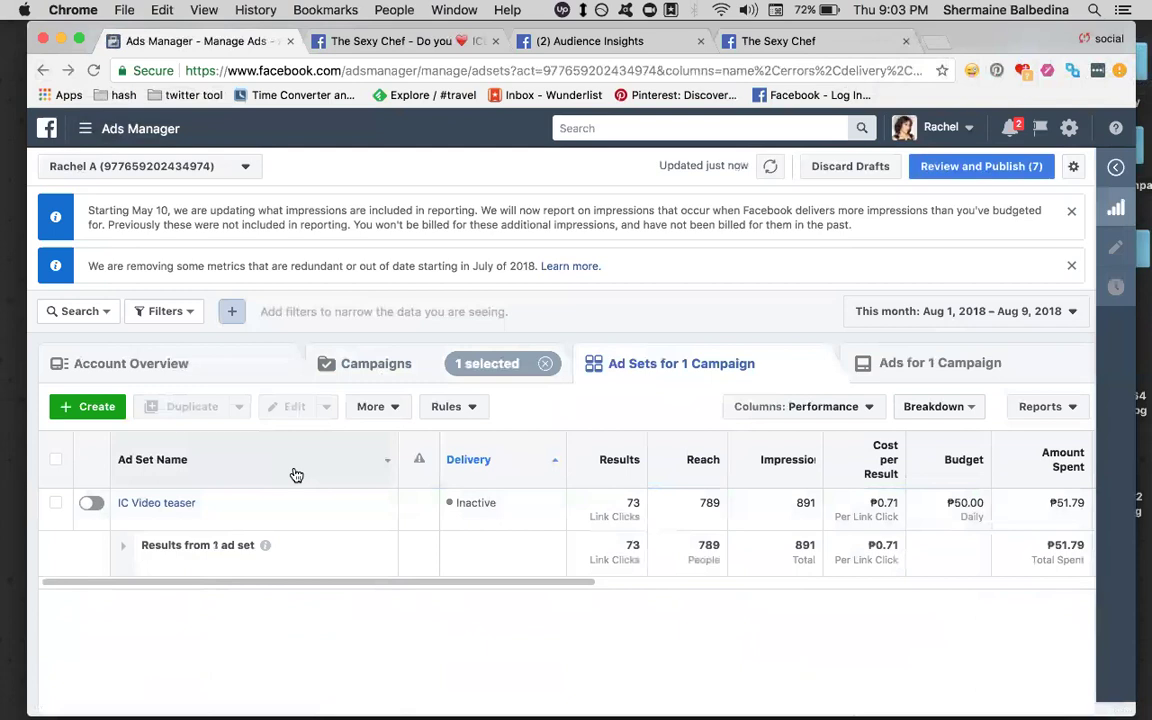
left_click(373, 364)
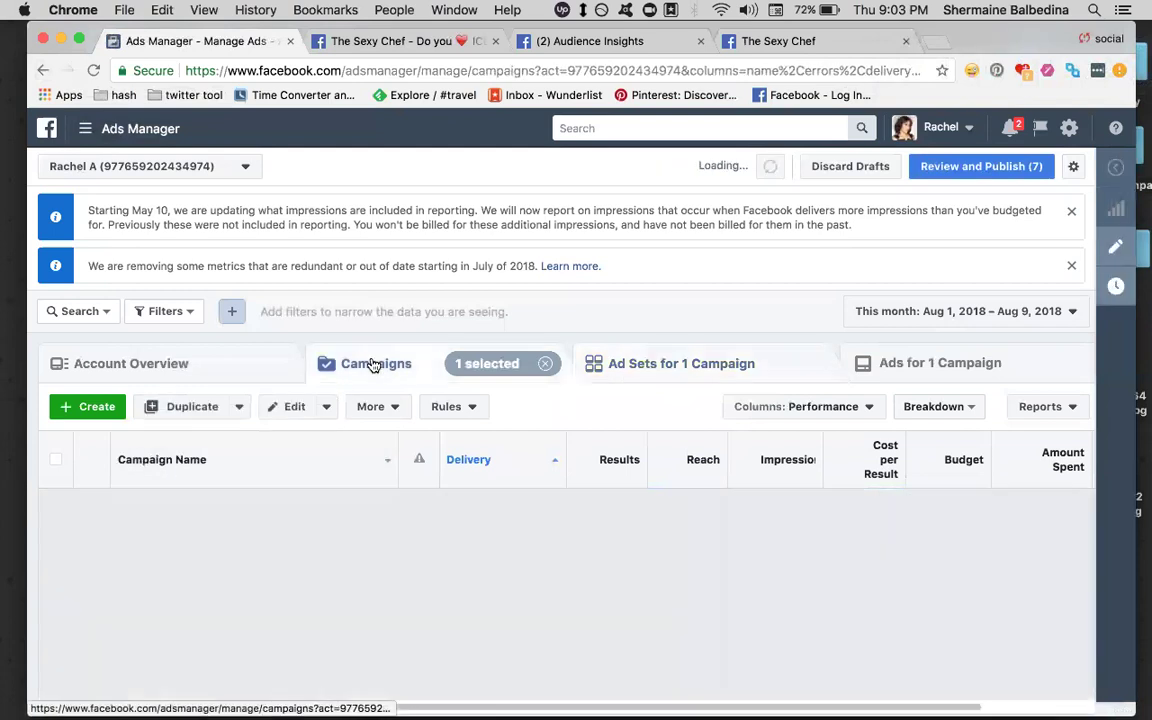
scroll(222, 628, "down", 1)
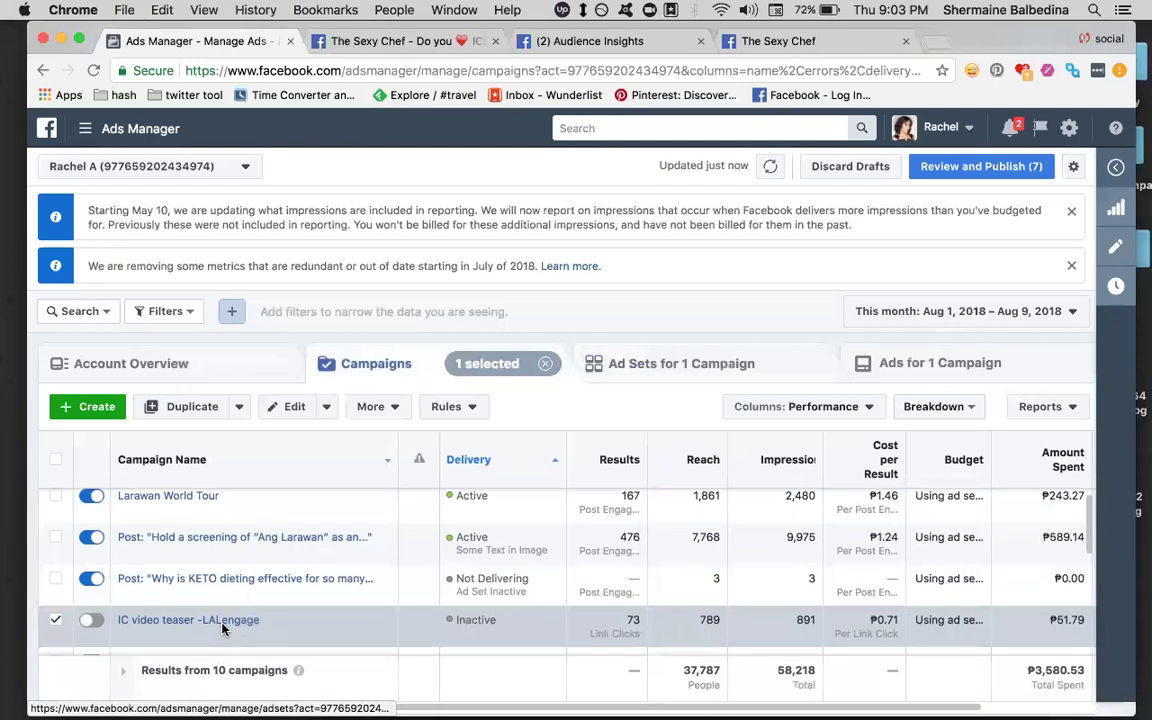
scroll(222, 628, "up", 1)
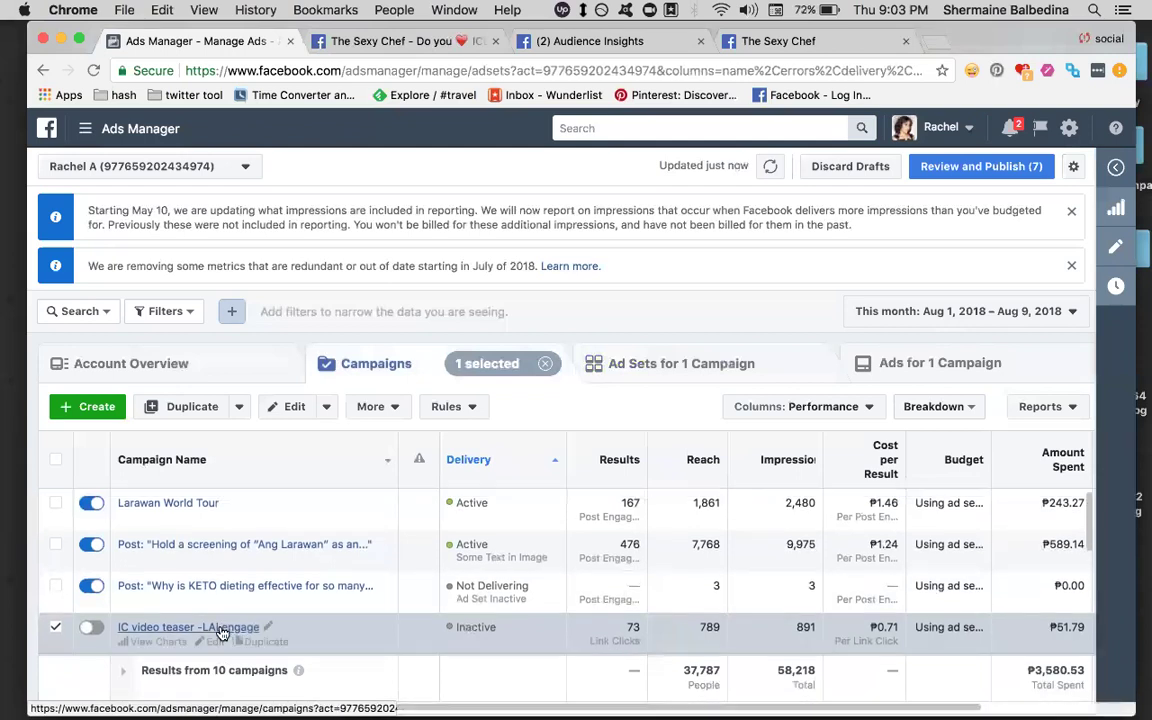
left_click(222, 628)
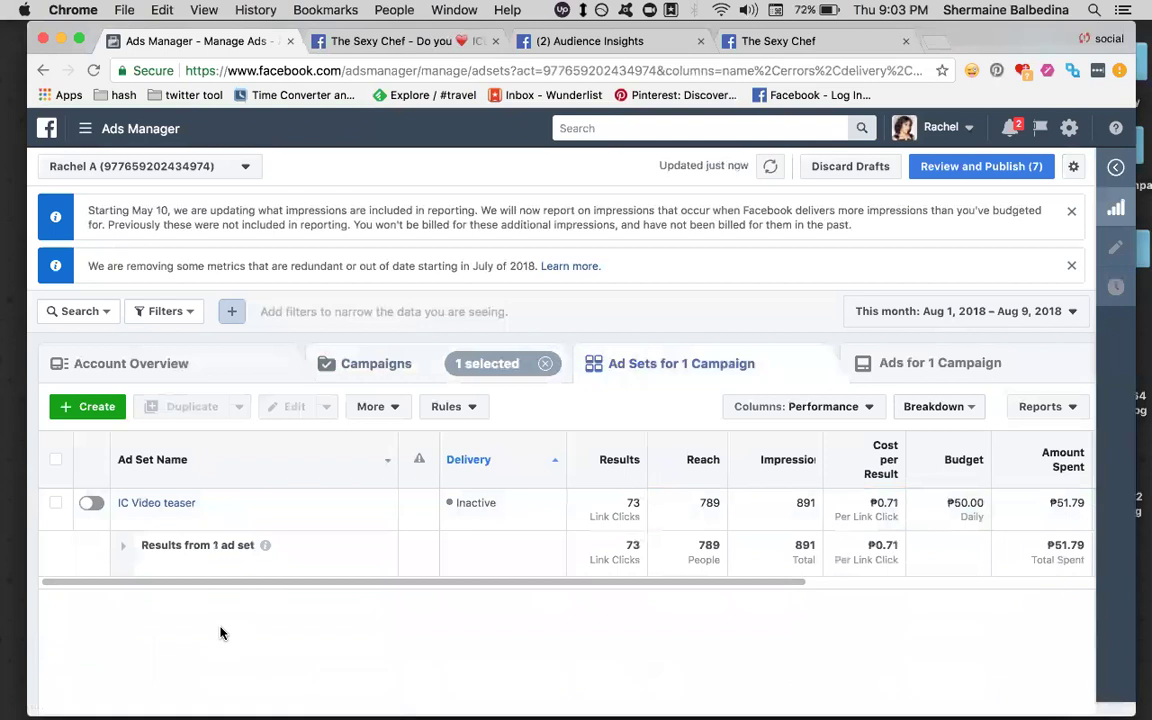
left_click(165, 504)
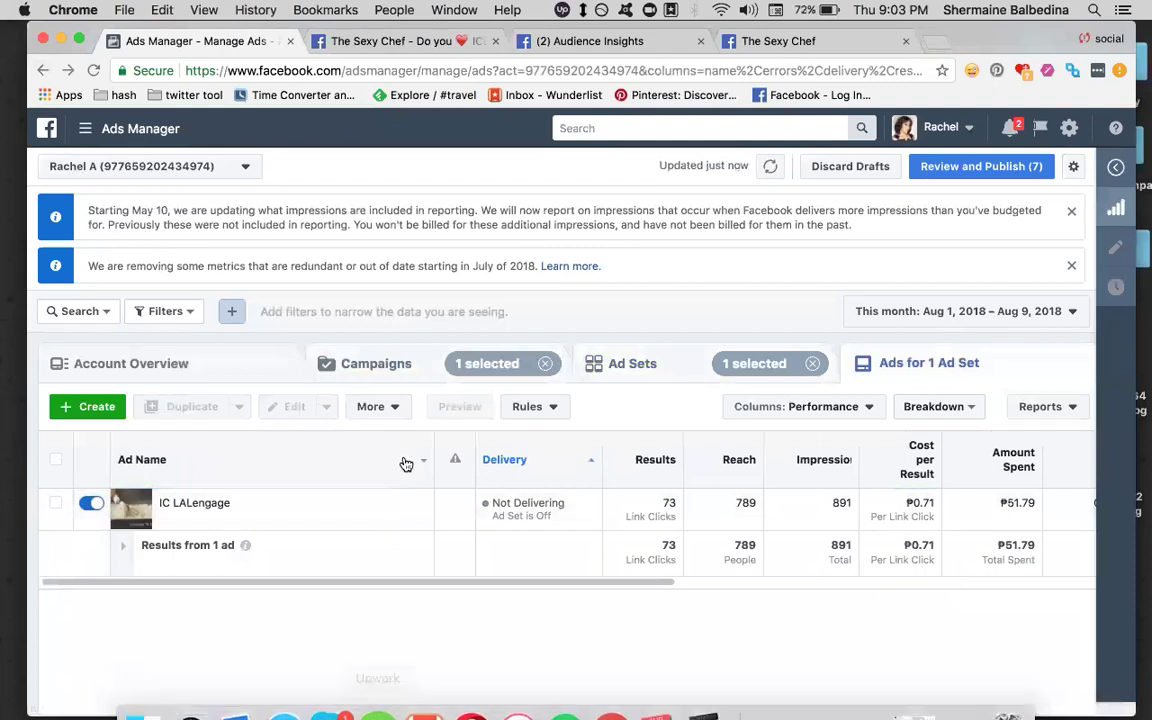
- Clear the campaign selection and open the ad sets of the IC video teaser campaign
left_click(395, 366)
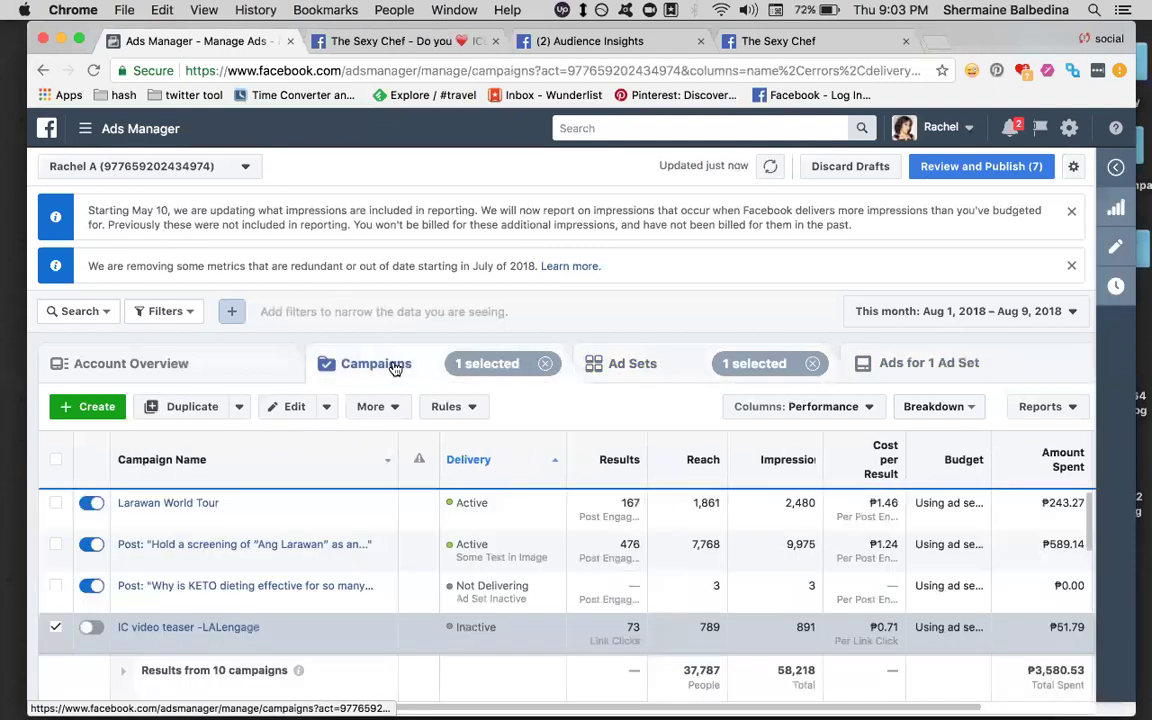
scroll(261, 594, "down", 3)
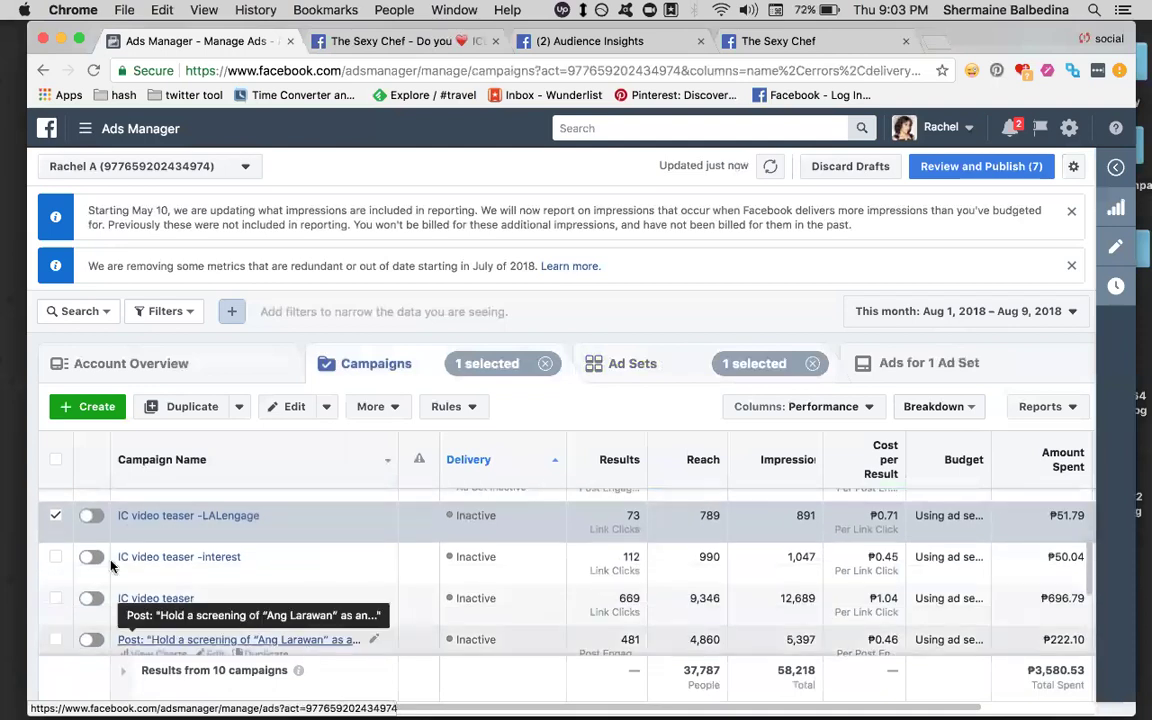
left_click(55, 517)
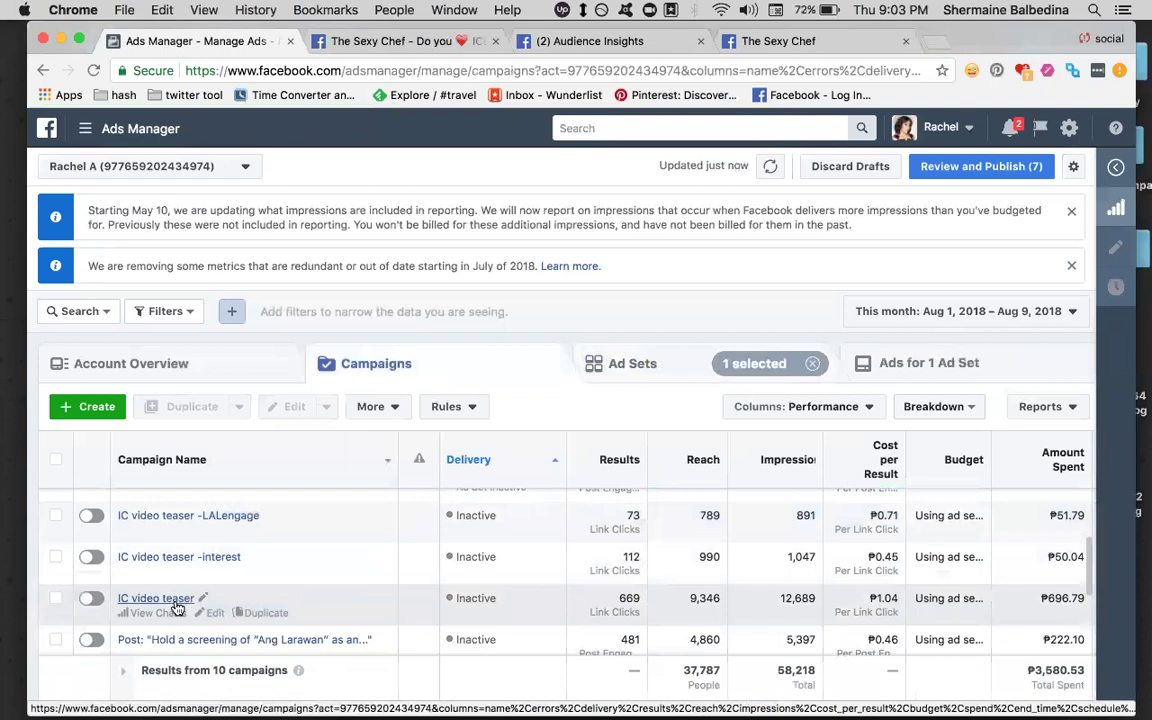
left_click(175, 603)
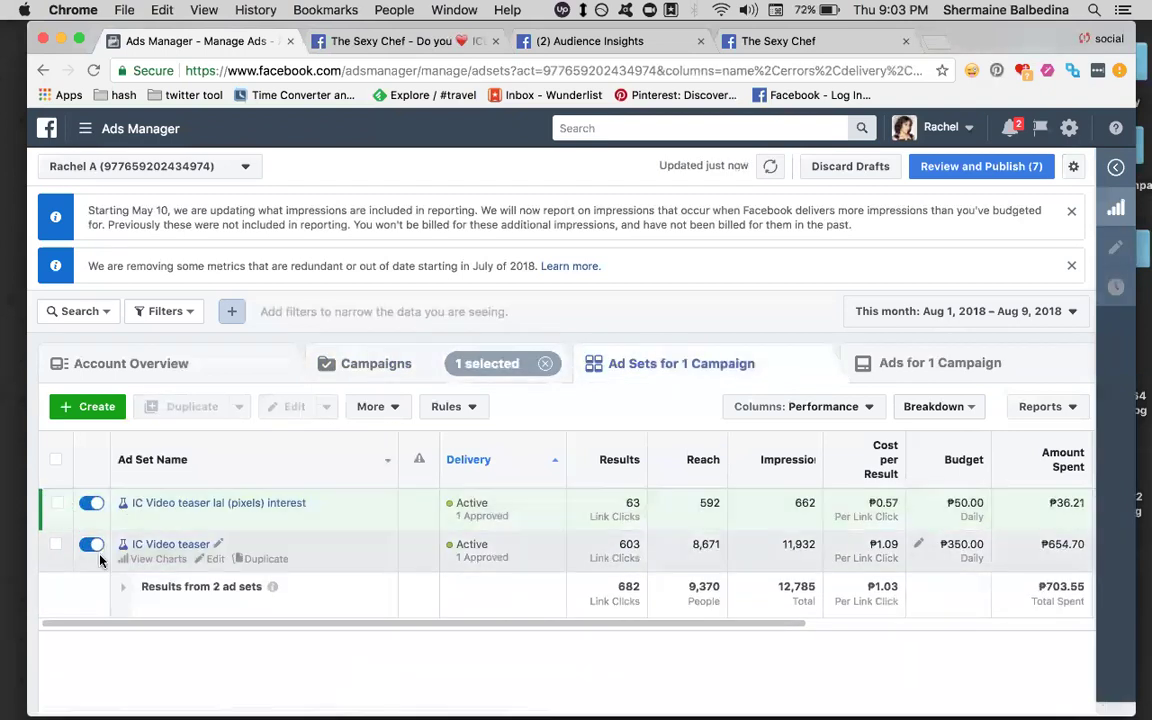
left_click(90, 546)
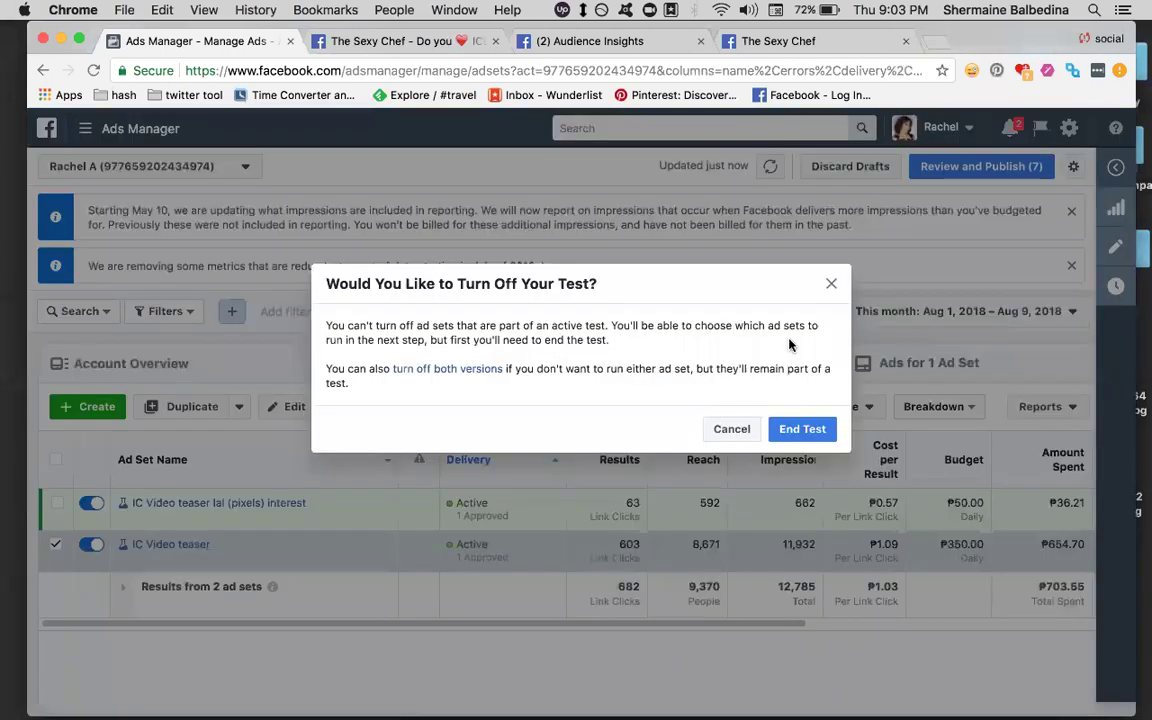
left_click(800, 430)
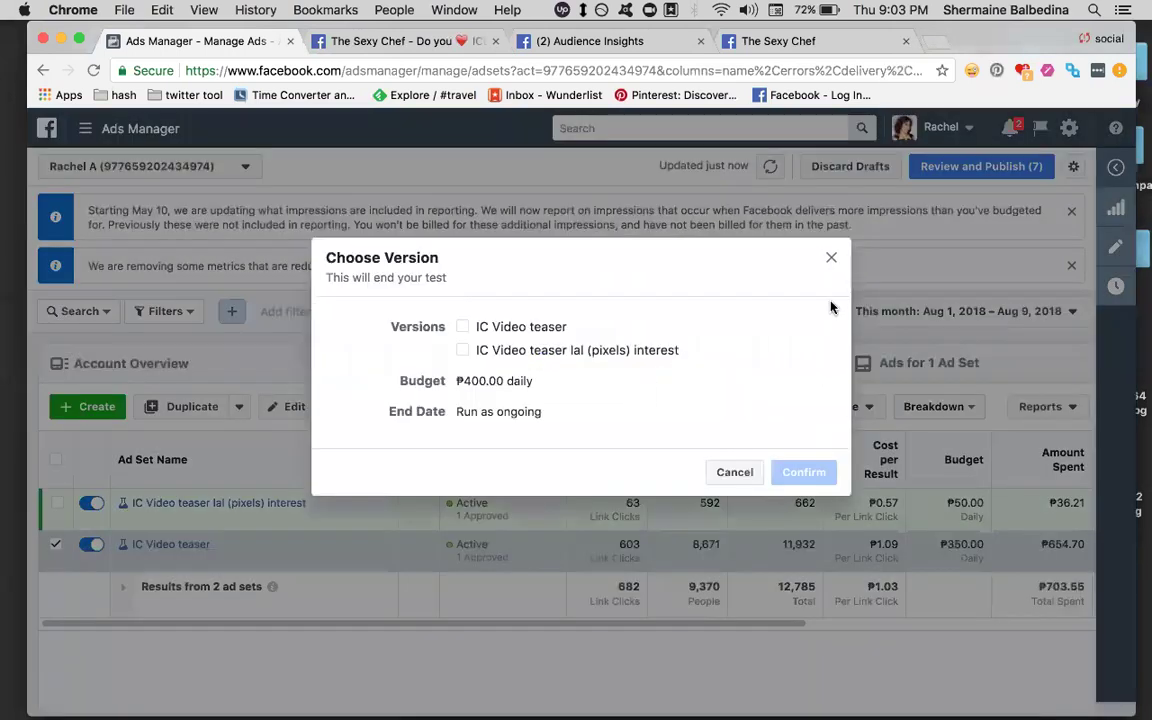
left_click(833, 260)
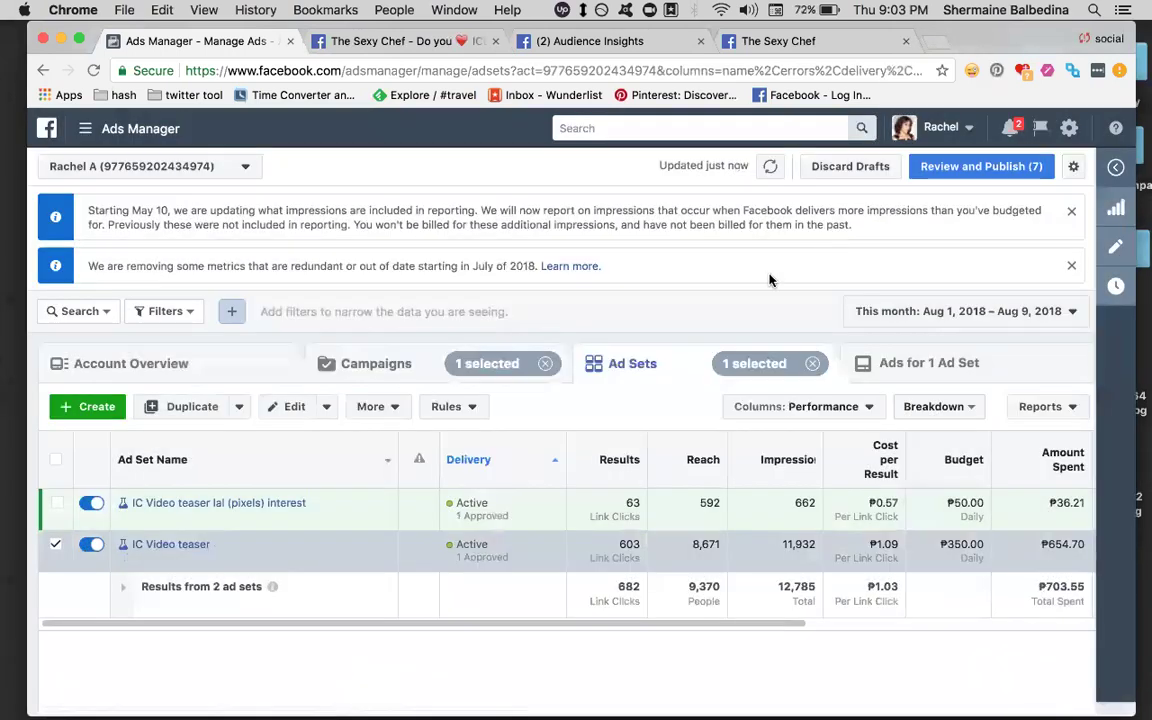
- Turn off both versions of the split test in the IC video teaser campaign without ending the test
left_click(88, 505)
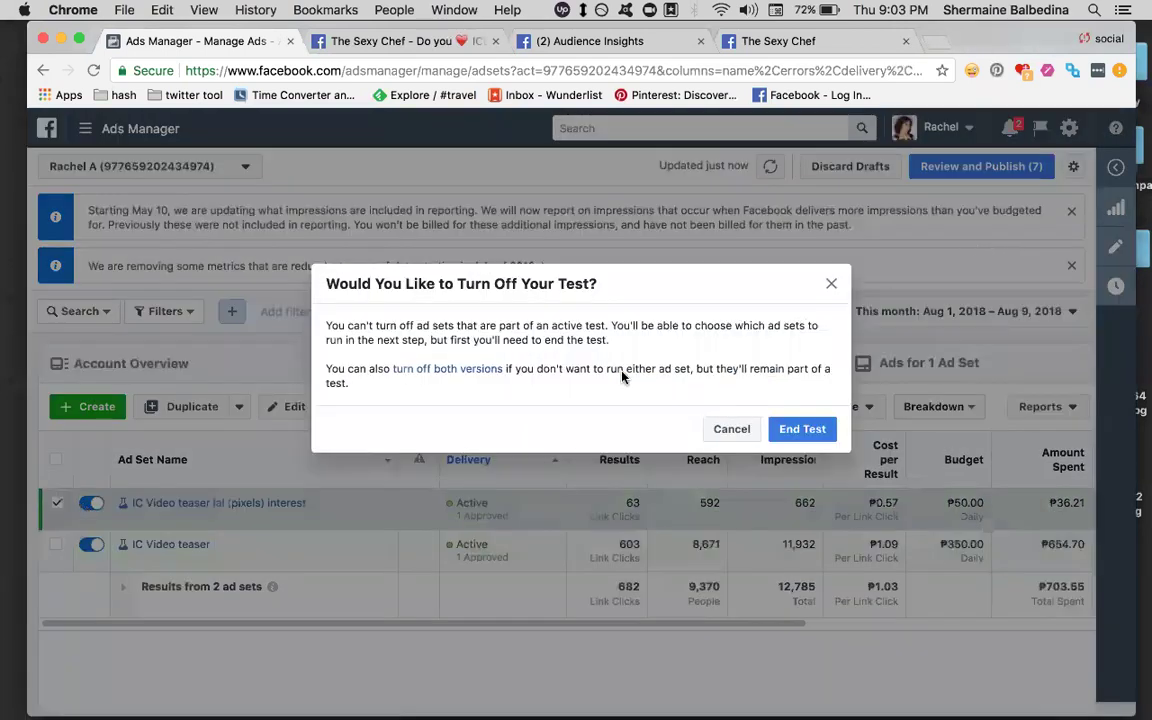
left_click(456, 370)
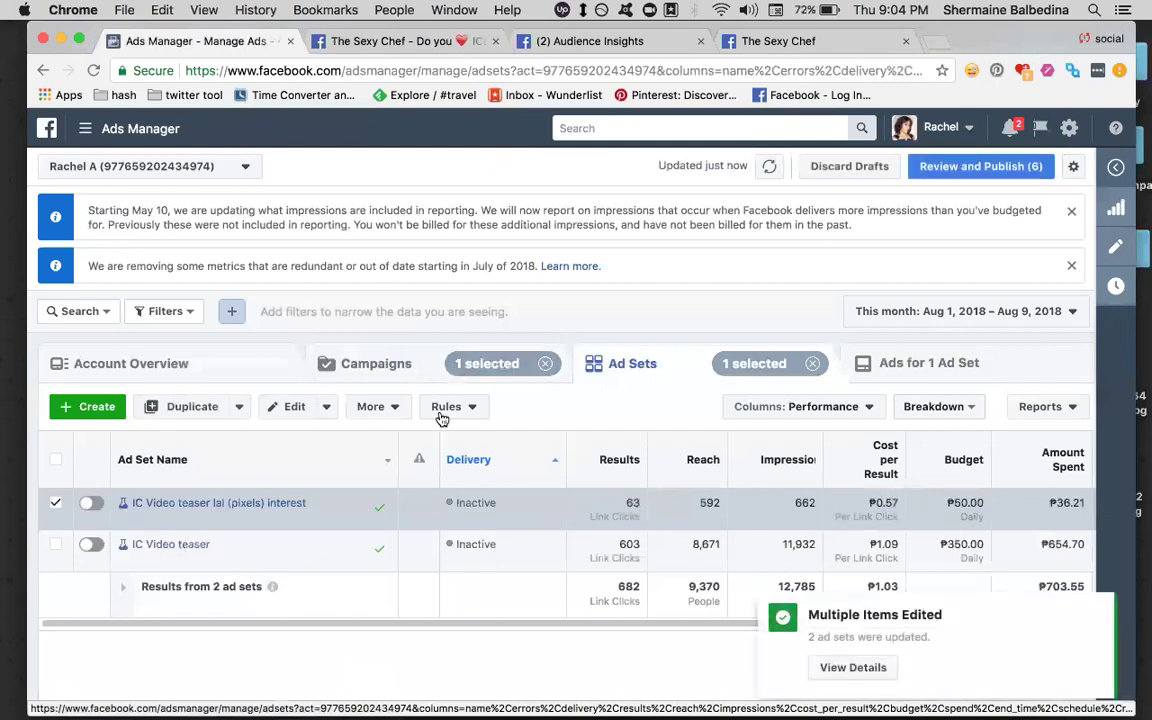
- Duplicate the IC Video teaser lal (pixels) interest ad set once into the existing IC video teaser campaign
left_click(267, 519)
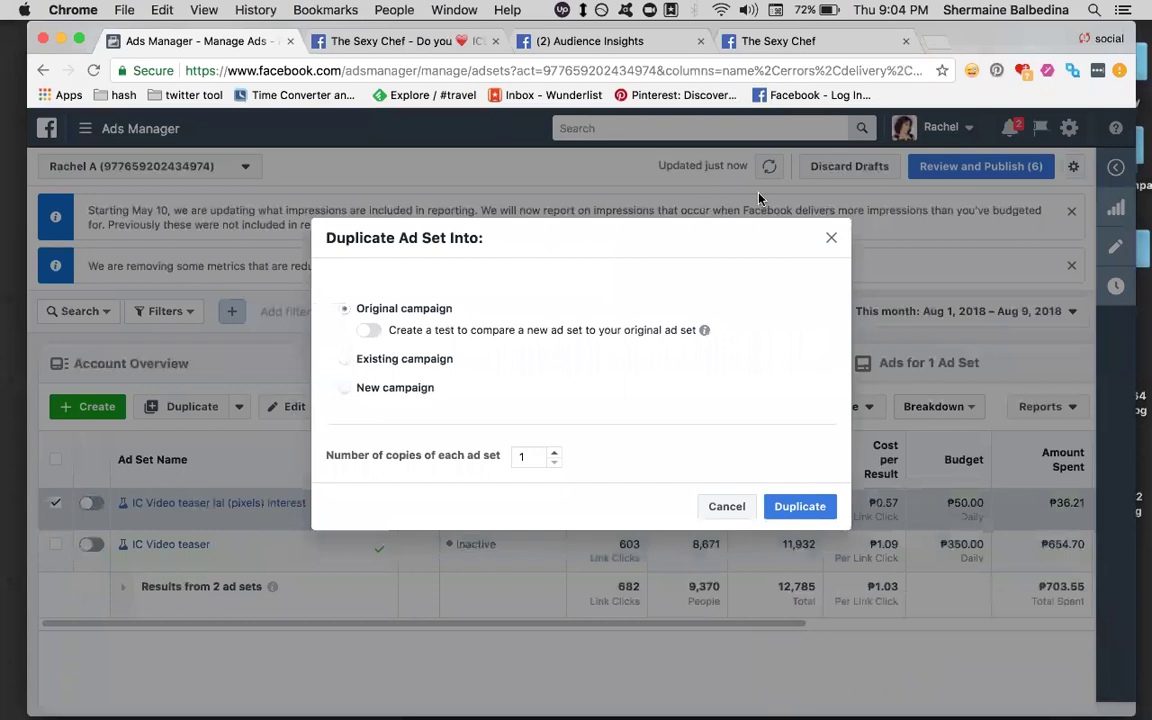
left_click(831, 237)
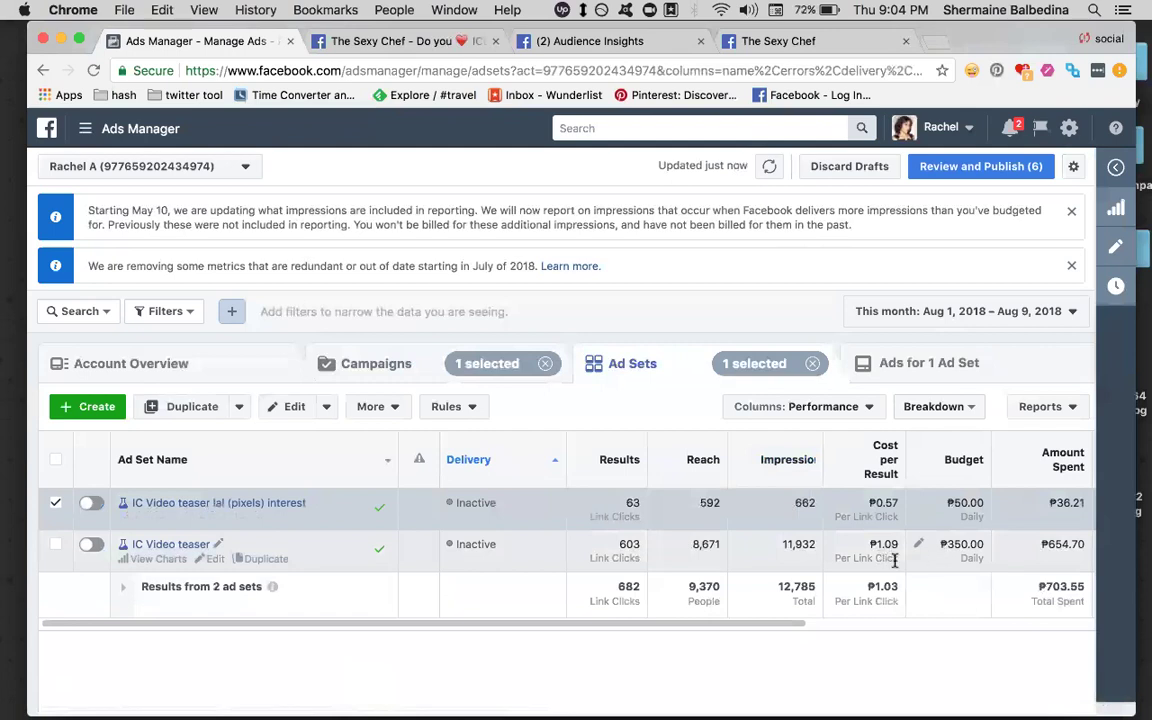
mouse_move(250, 512)
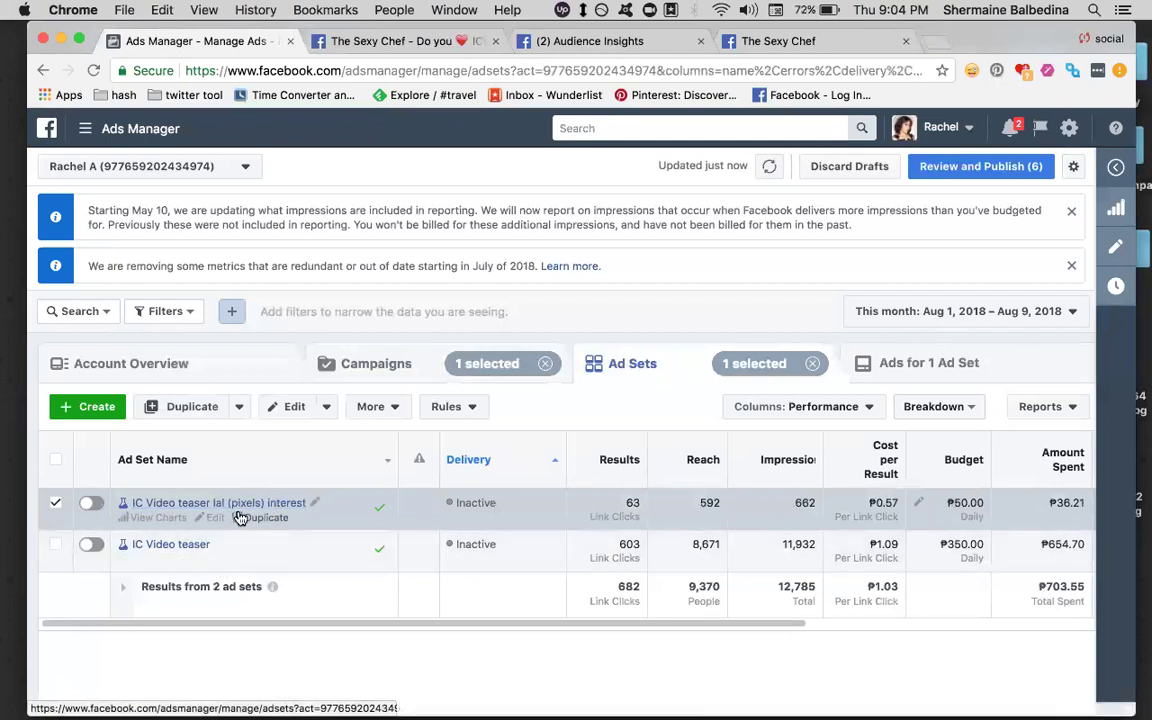
left_click(258, 518)
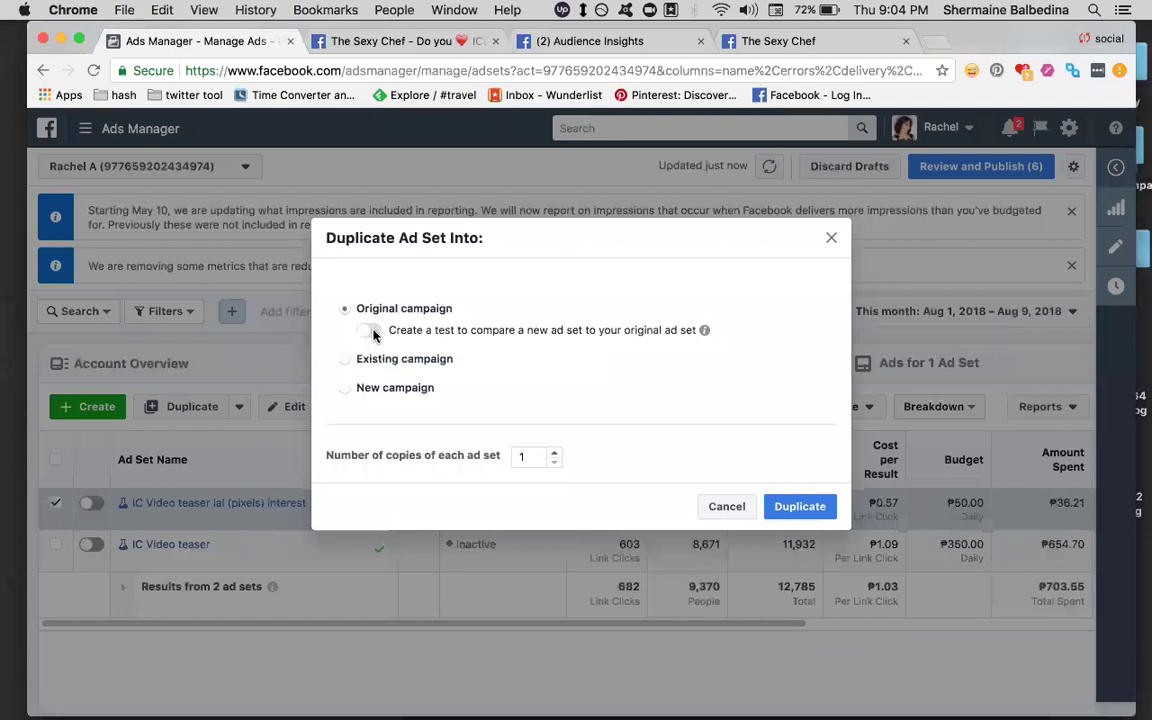
left_click(344, 360)
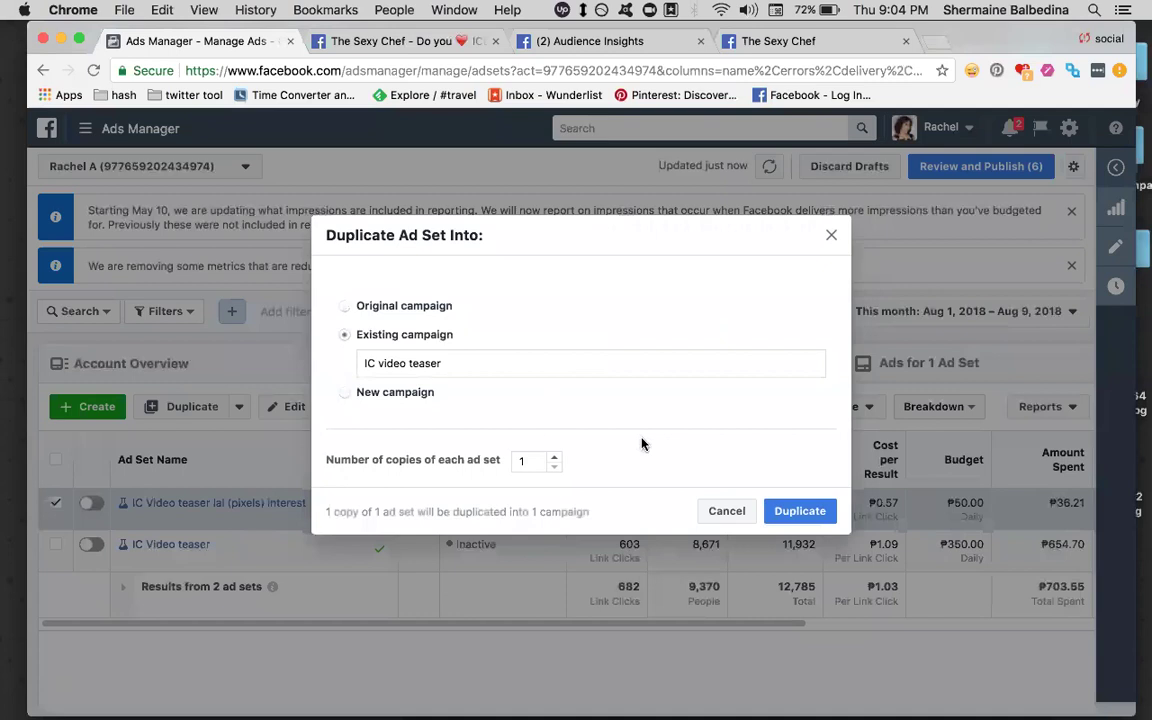
left_click(812, 512)
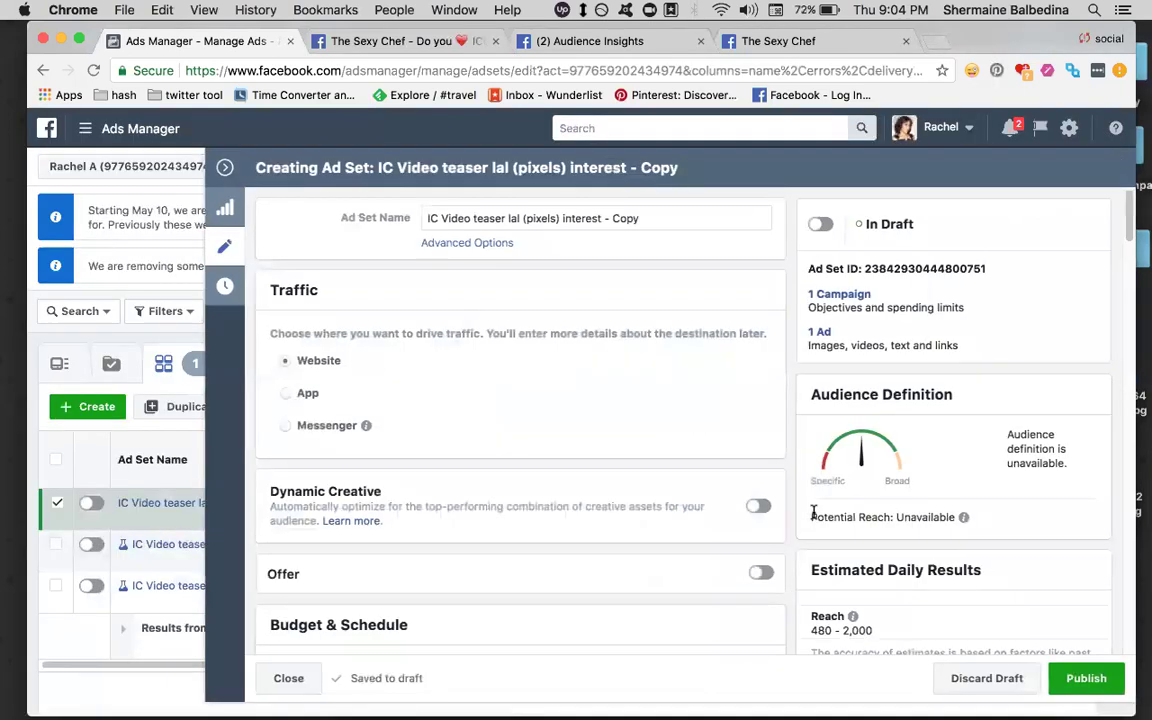
- Set the daily budget of the duplicated lal (pixels) interest ad set to ₱250.00 and publish it
scroll(743, 430, "down", 2)
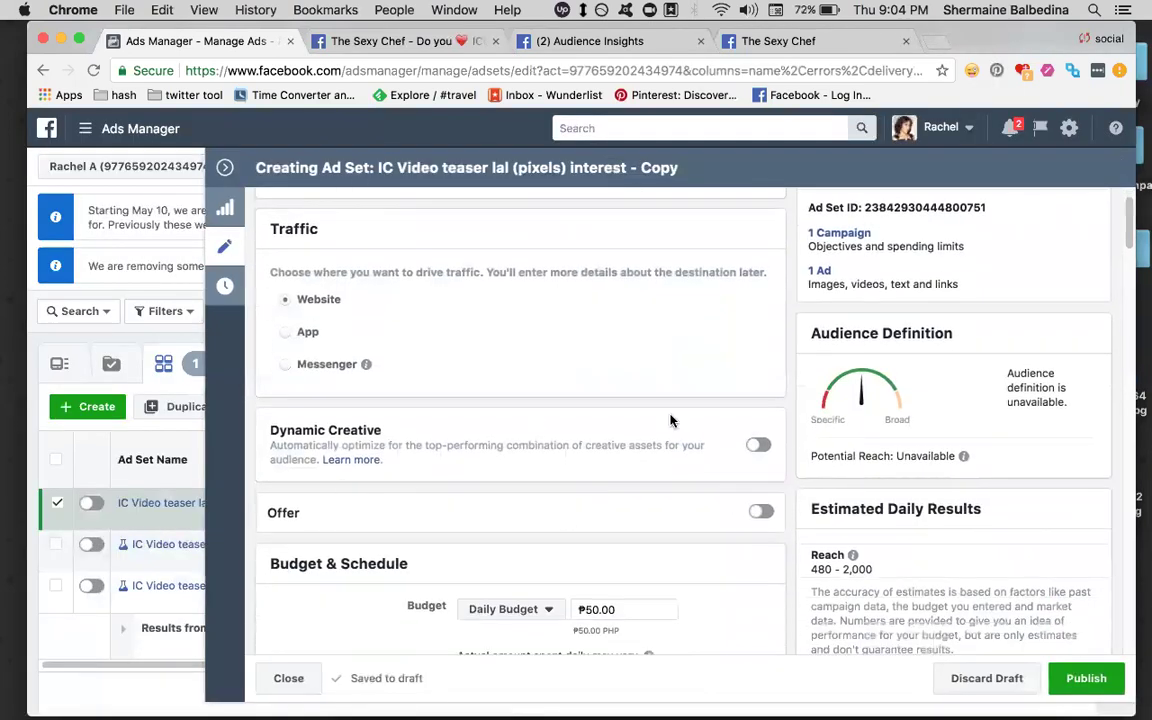
scroll(673, 419, "up", 2)
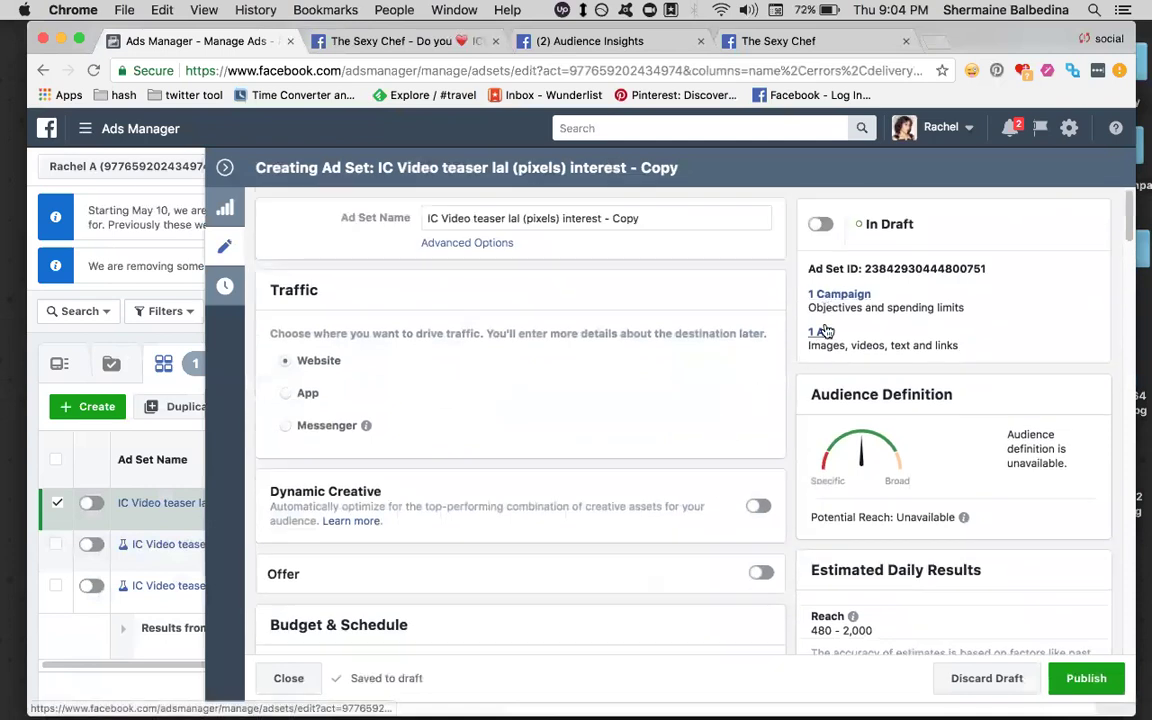
scroll(674, 391, "down", 5)
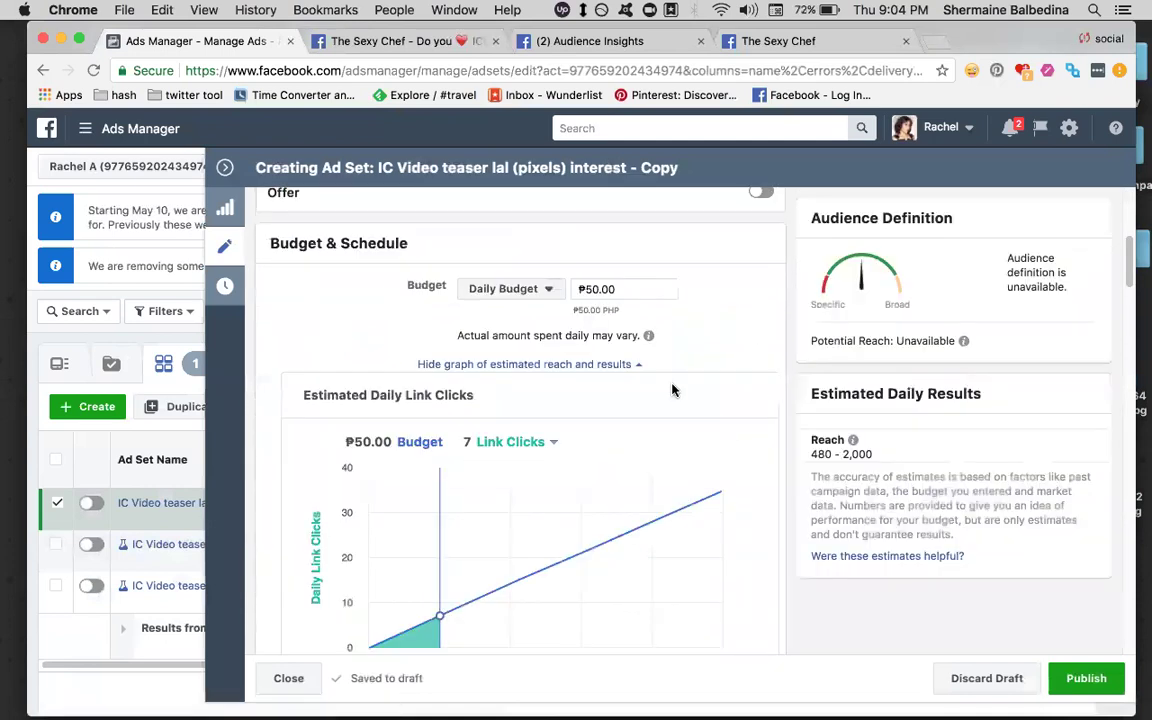
left_click(590, 292)
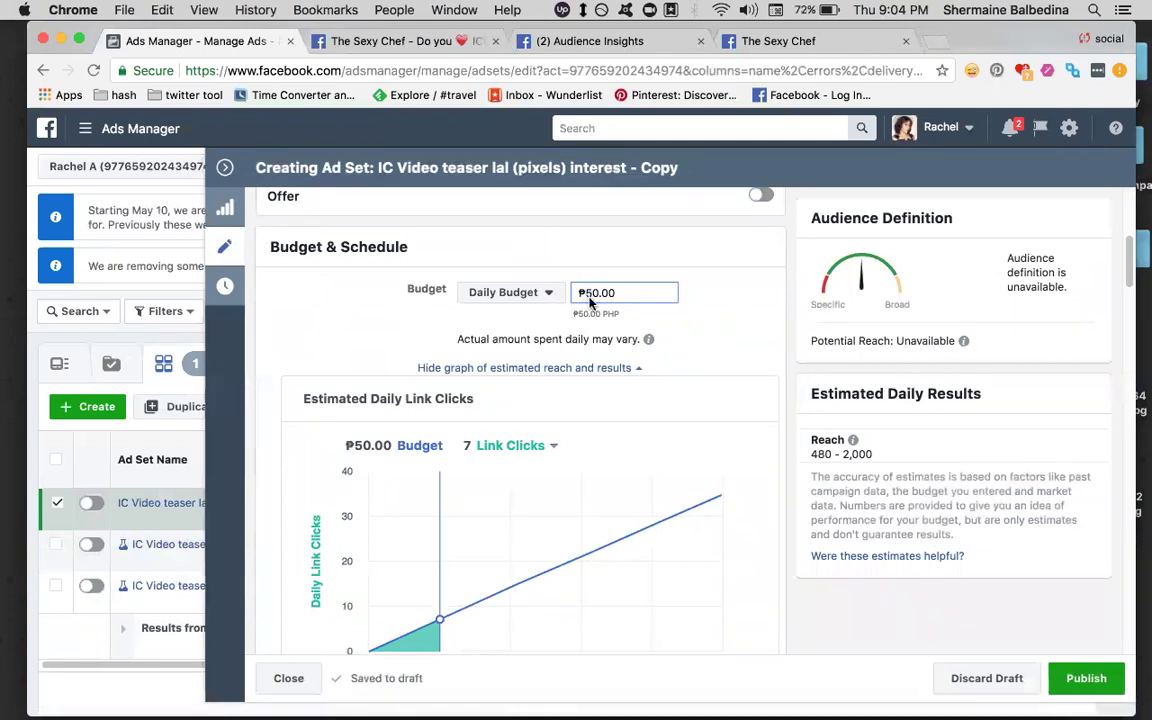
type("2")
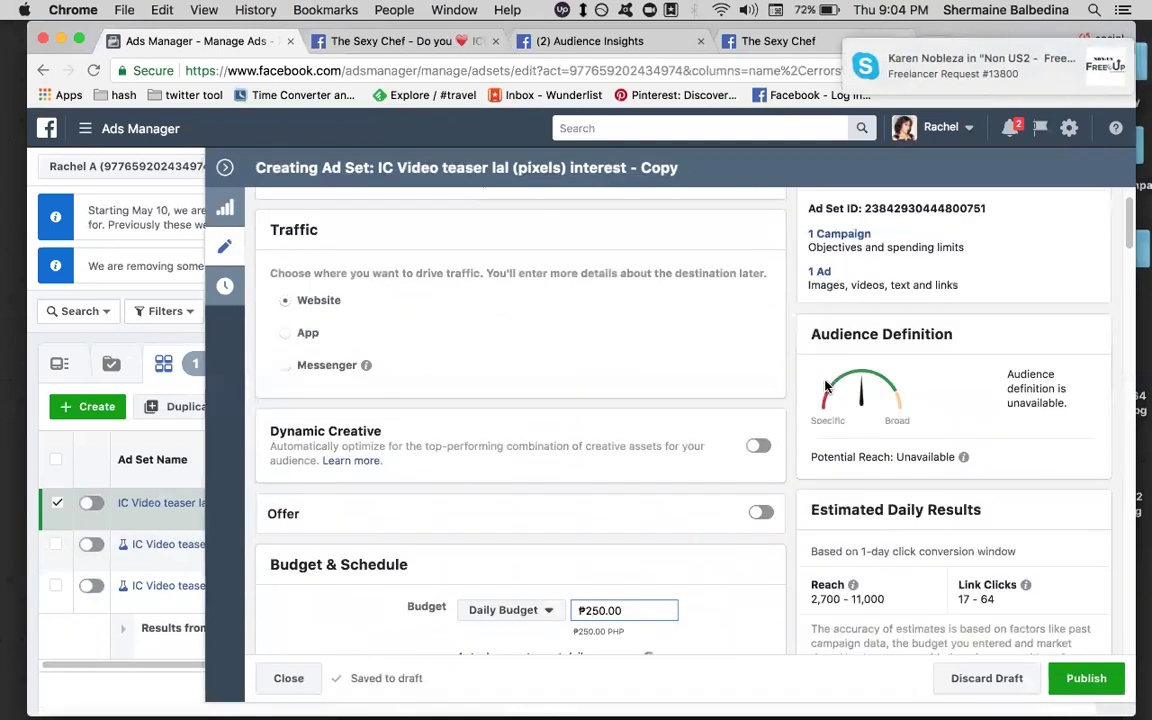
scroll(784, 398, "down", 3)
scroll(709, 364, "up", 5)
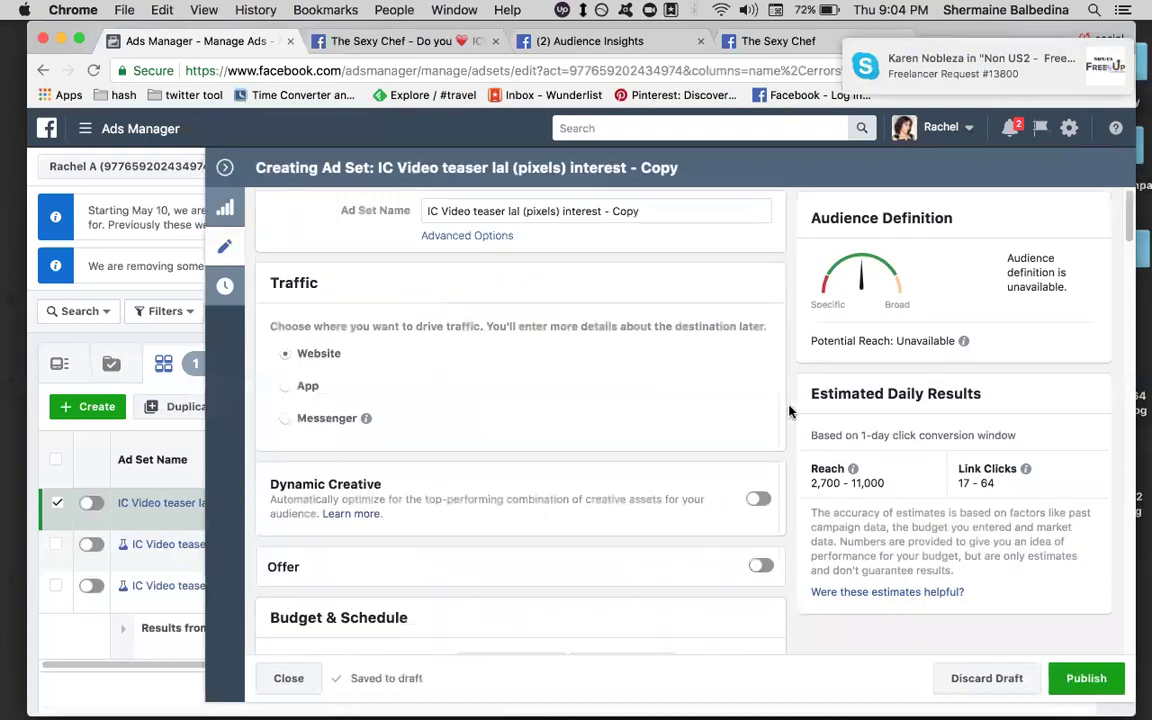
left_click(1078, 690)
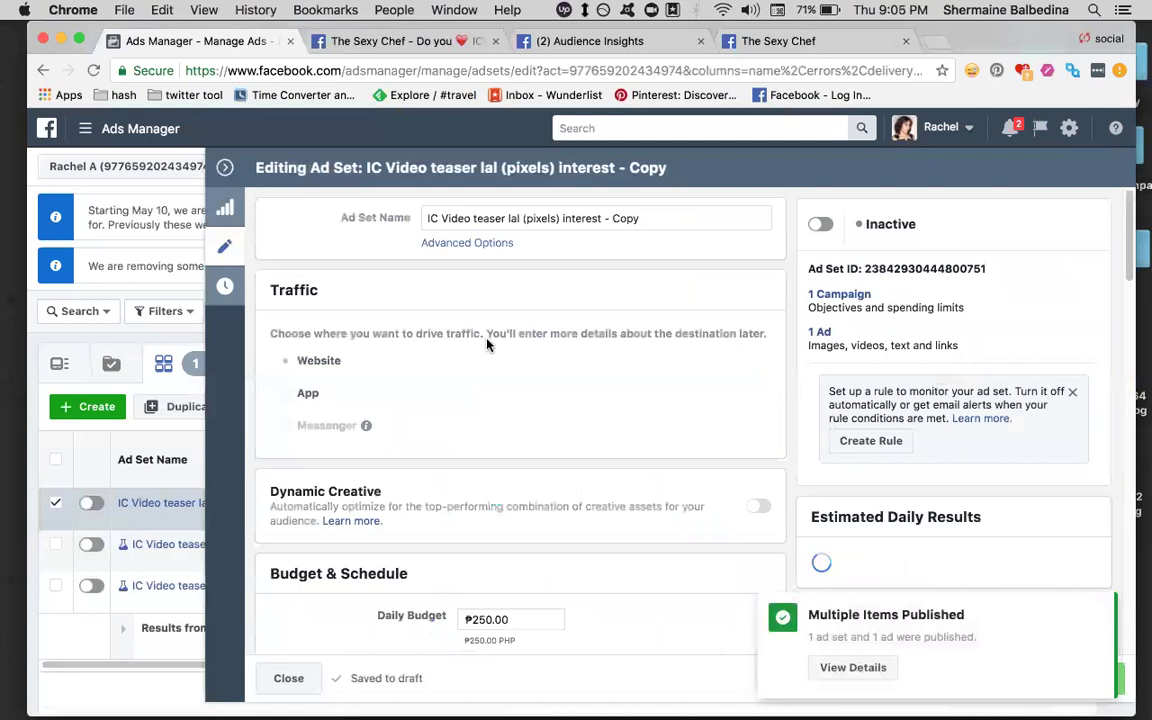
- Close the ad set editor and turn on the duplicated lal (pixels) interest ad set and the IC video teaser campaign
left_click(225, 172)
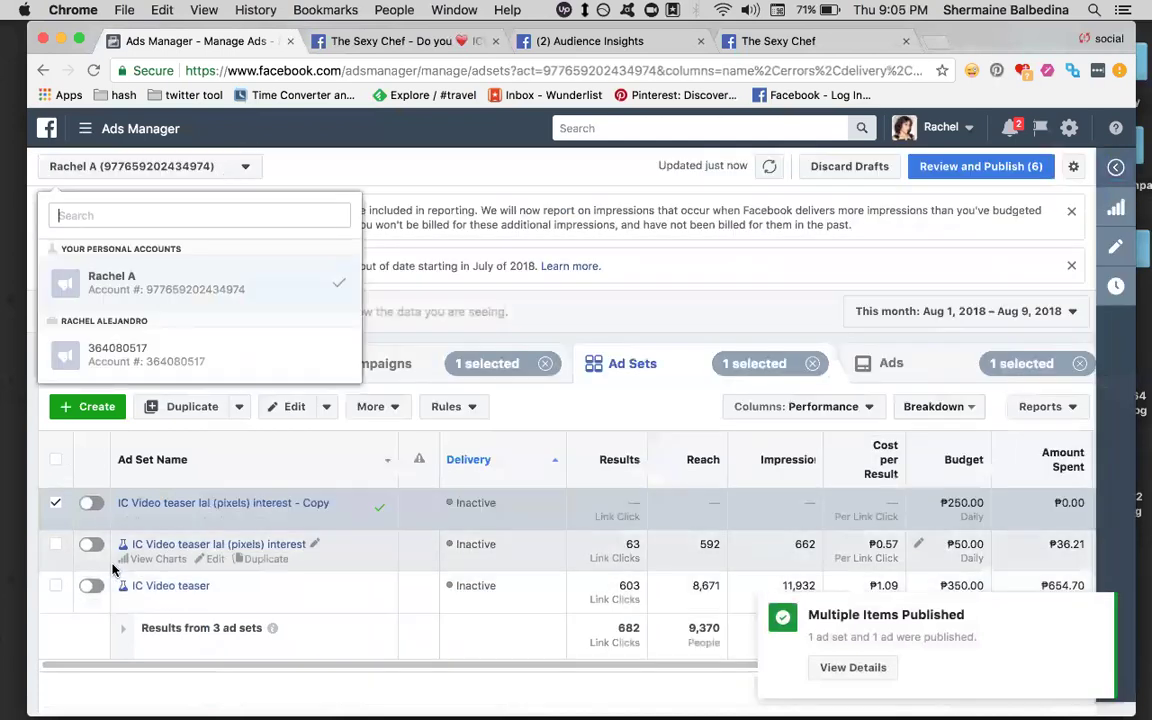
left_click(90, 503)
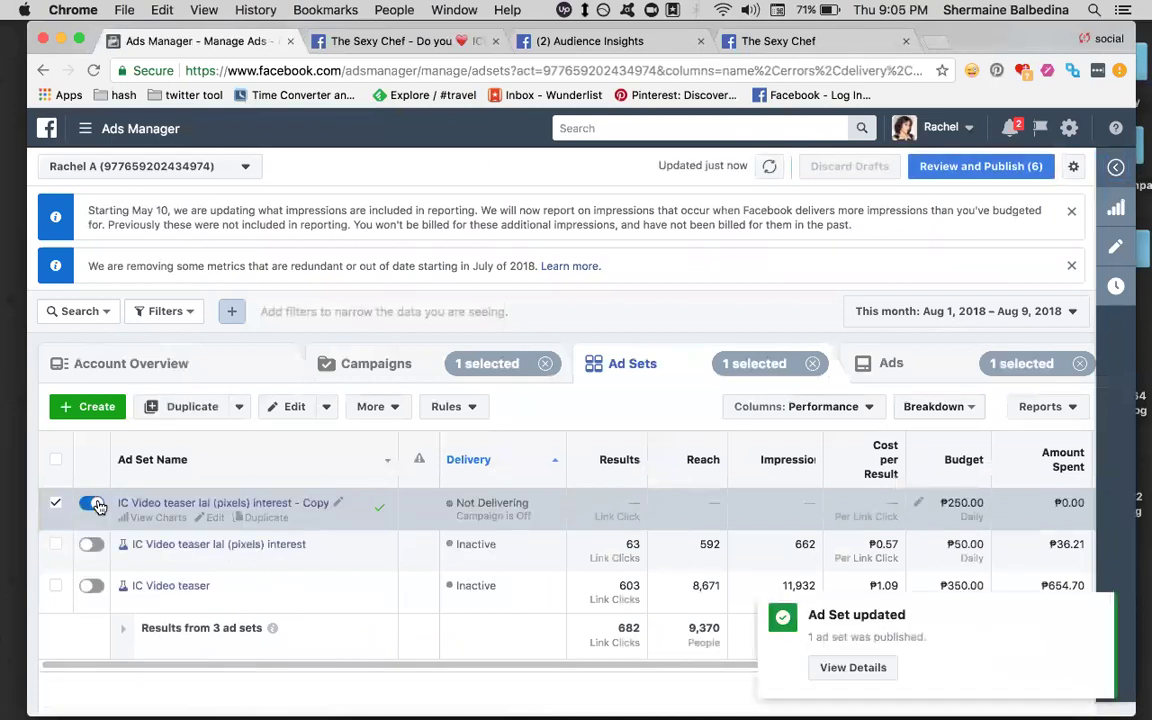
left_click(386, 362)
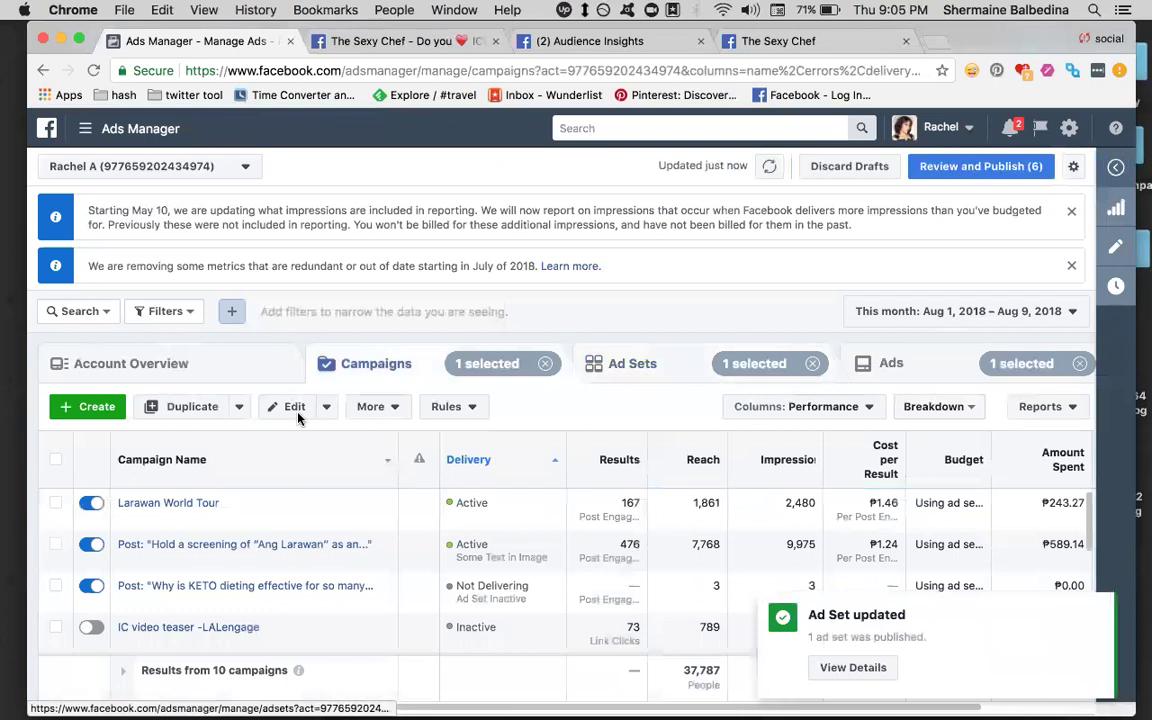
scroll(186, 594, "down", 1)
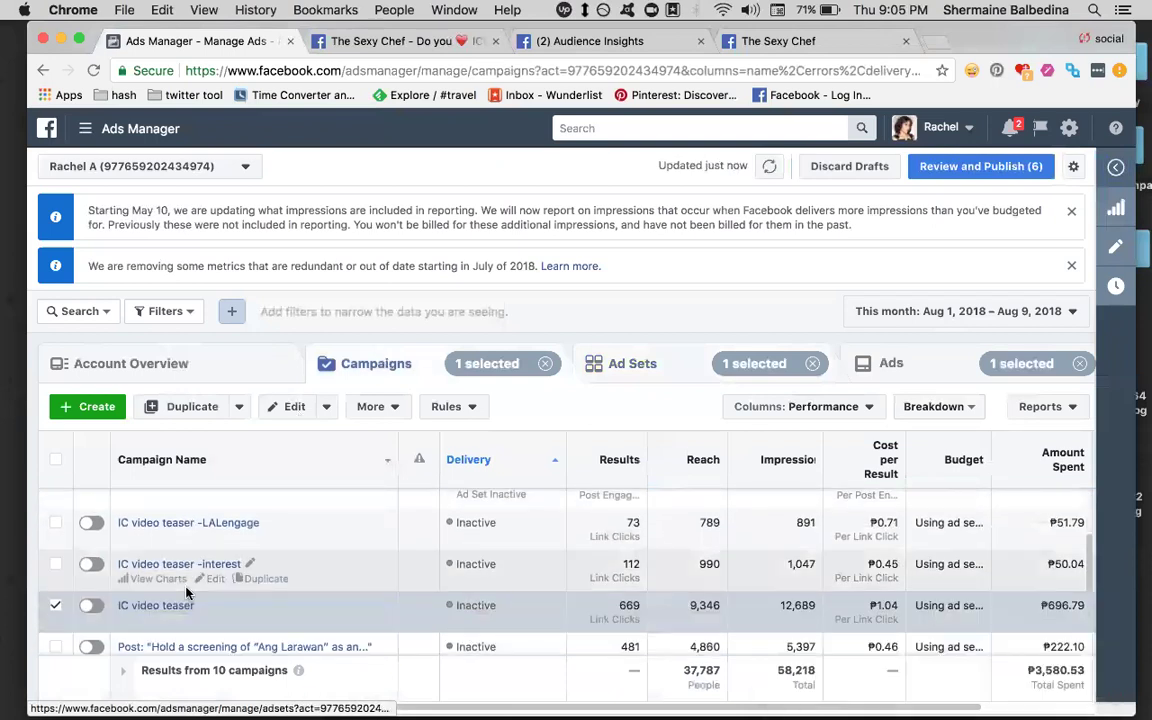
left_click(93, 606)
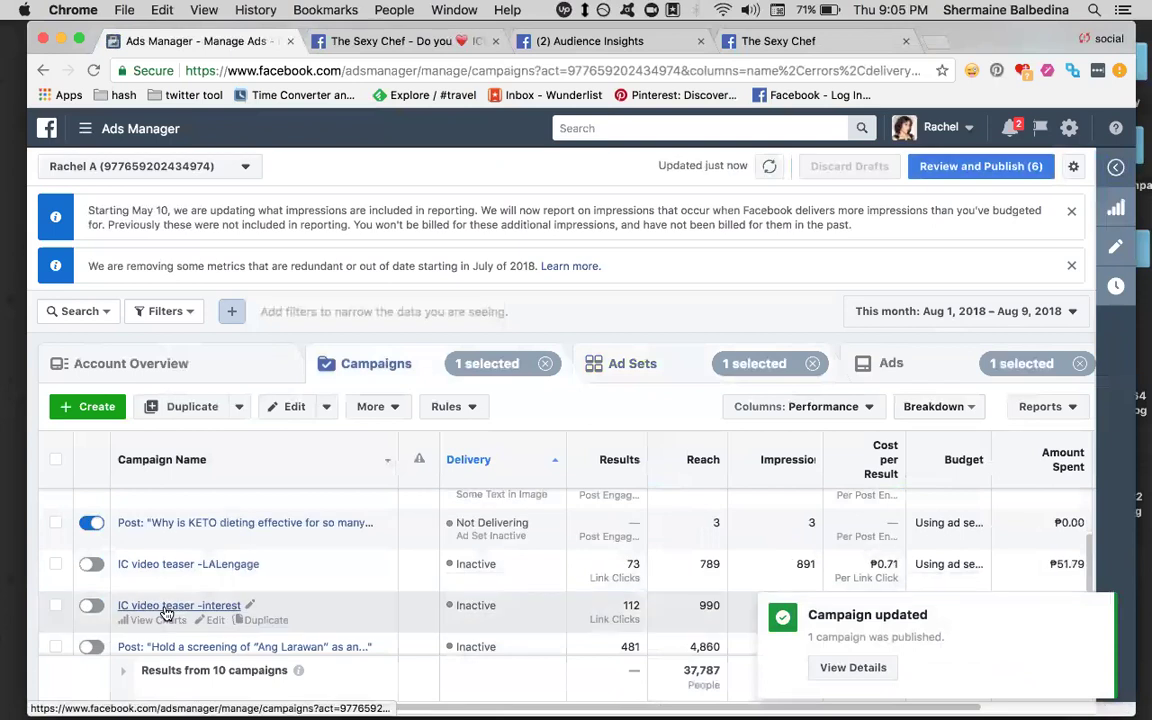
- Check the delivery status of the IC video teaser campaign and of its duplicated ad set and ad
scroll(200, 560, "up", 4)
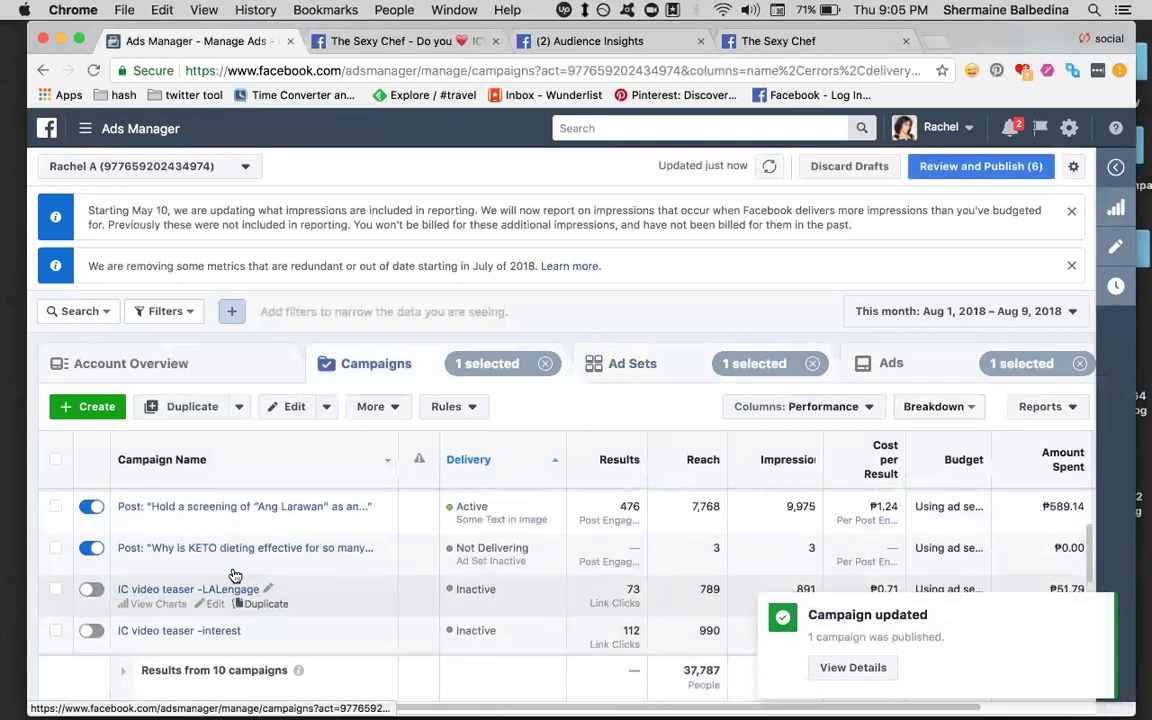
left_click(151, 507)
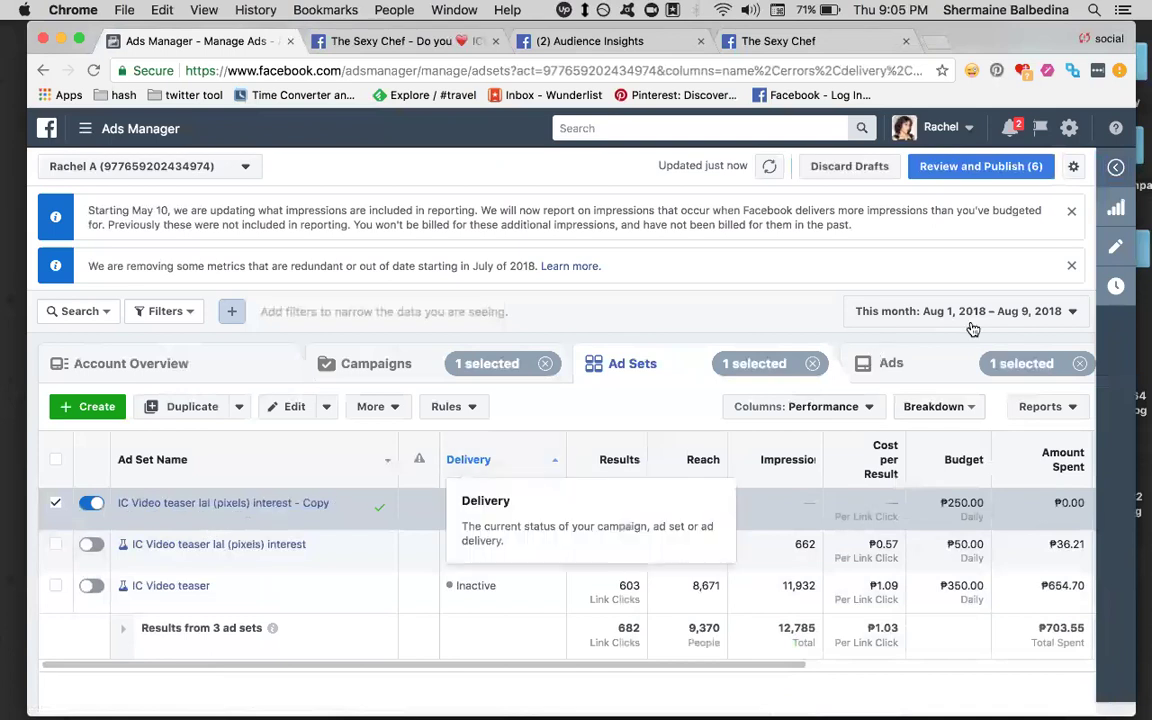
left_click(940, 369)
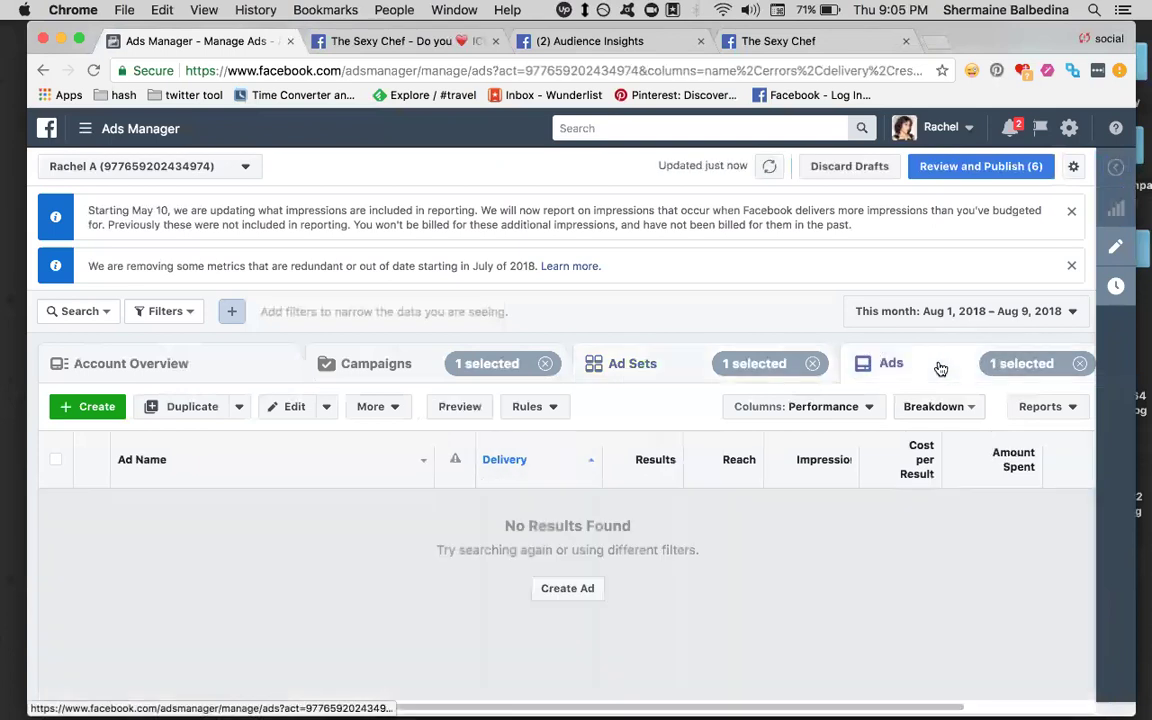
left_click(769, 379)
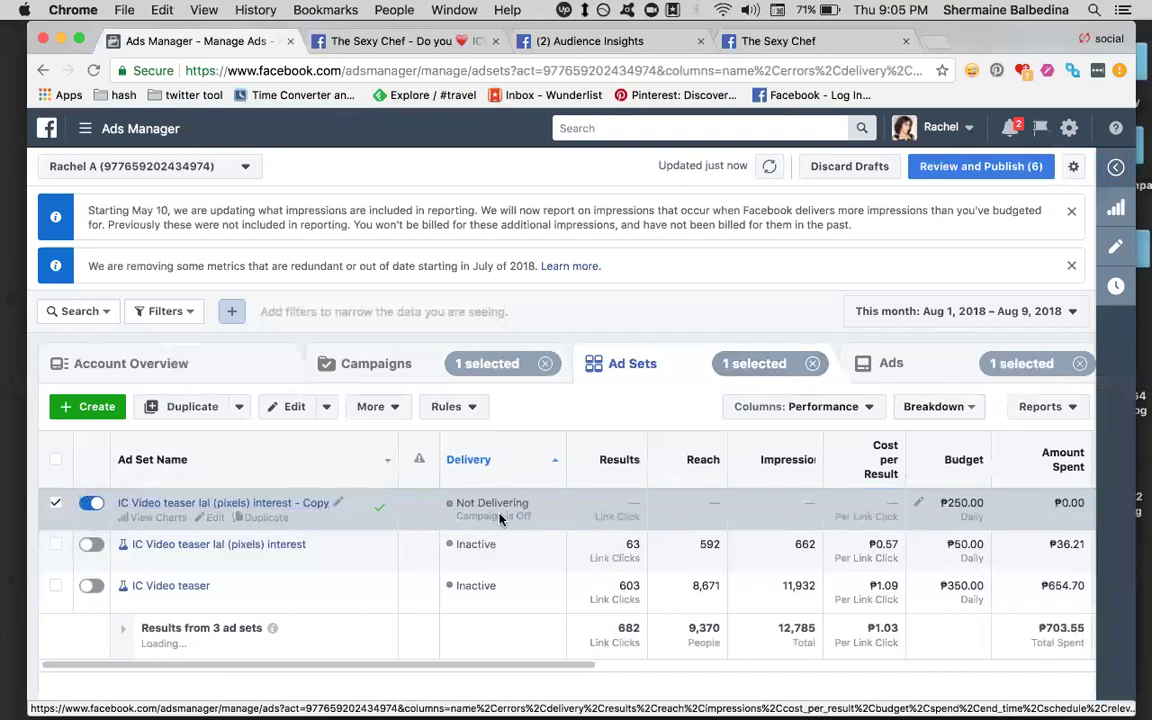
left_click(350, 365)
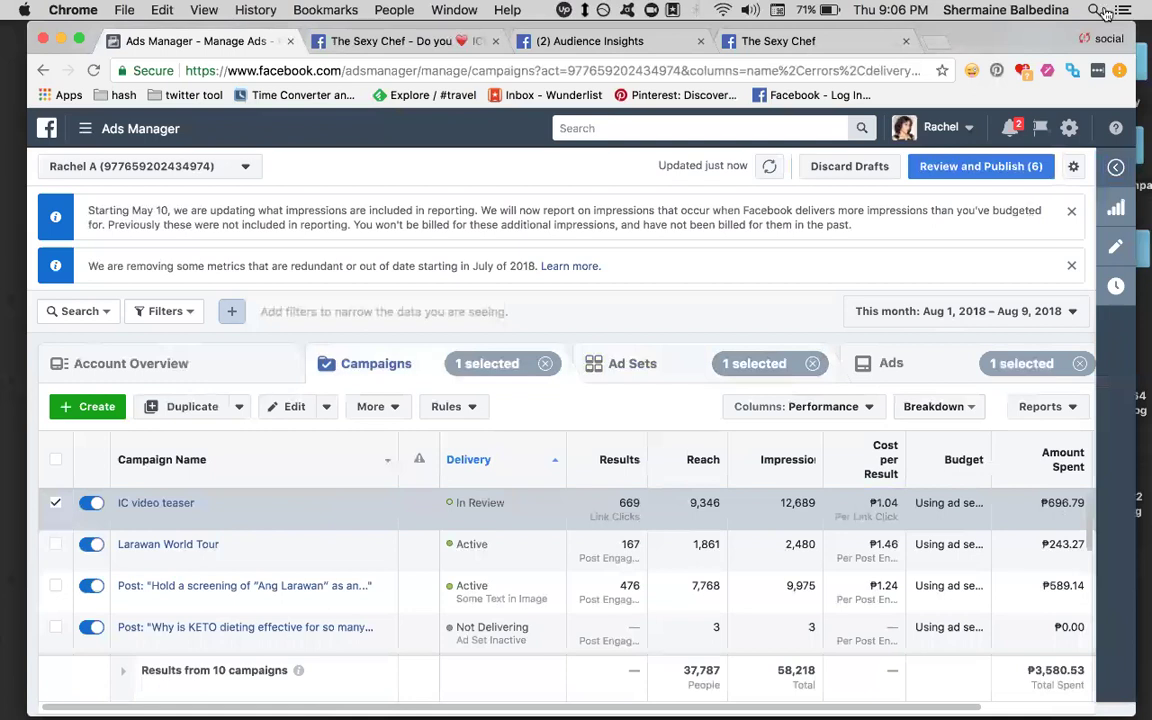
- Open the page settings of Ang Larawan The Movie from the Facebook home page
left_click(360, 43)
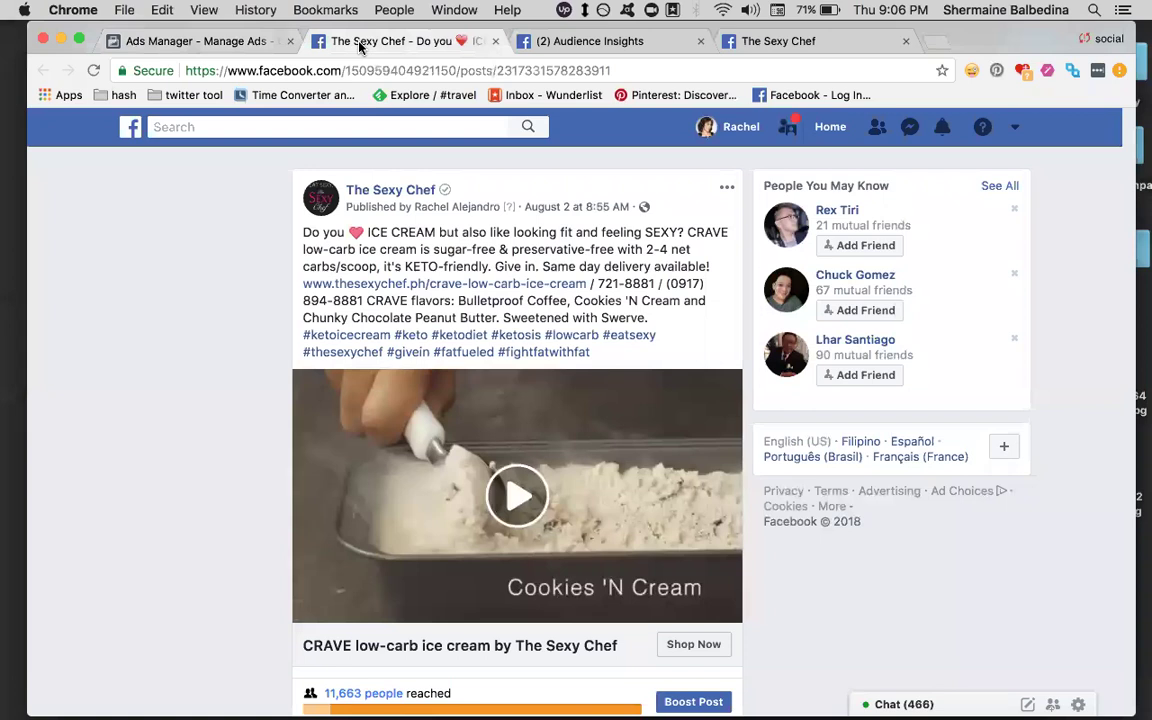
left_click(826, 128)
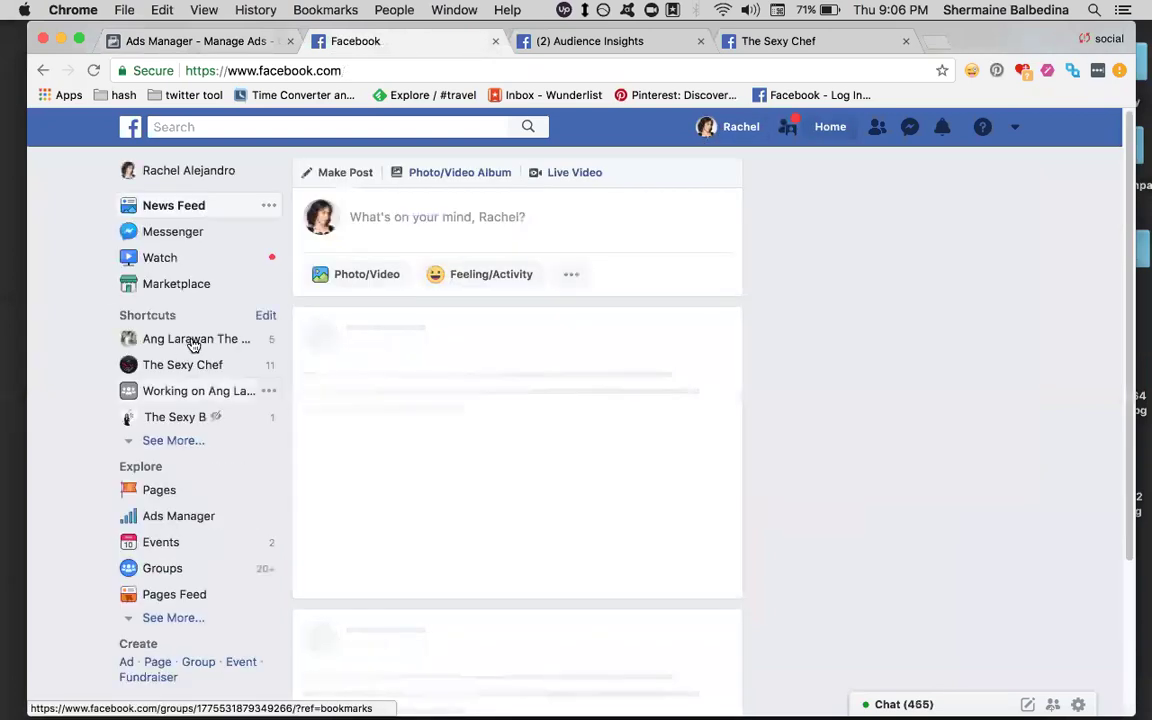
left_click(193, 341)
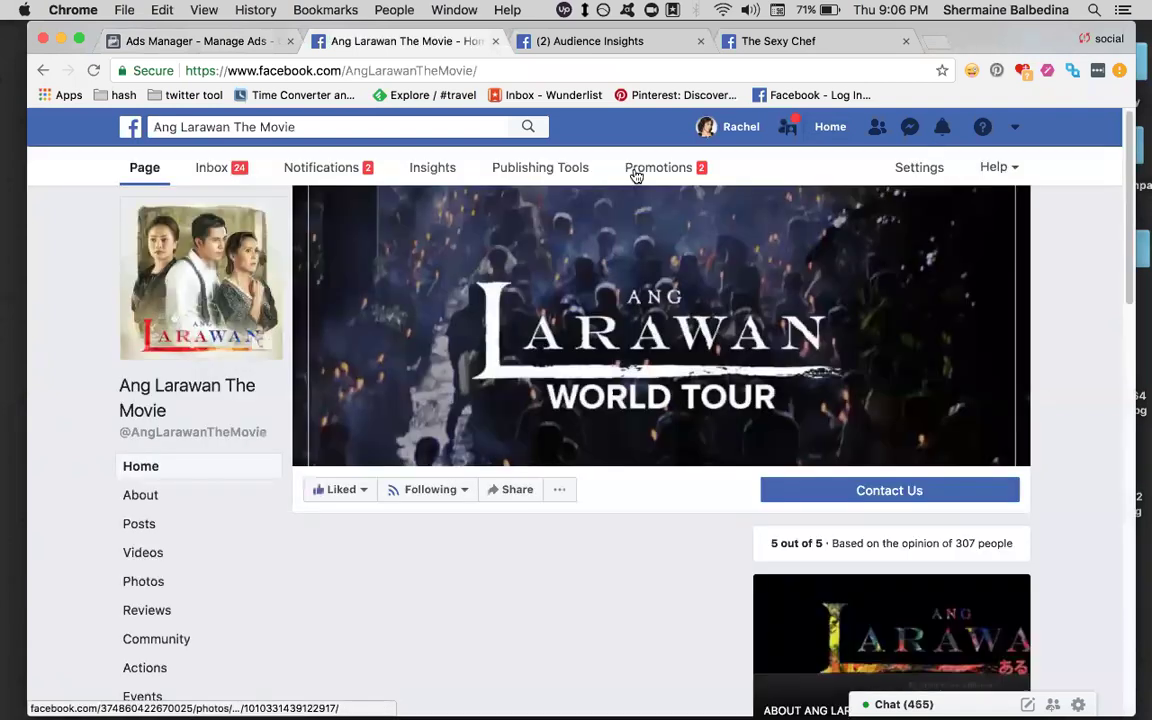
left_click(908, 177)
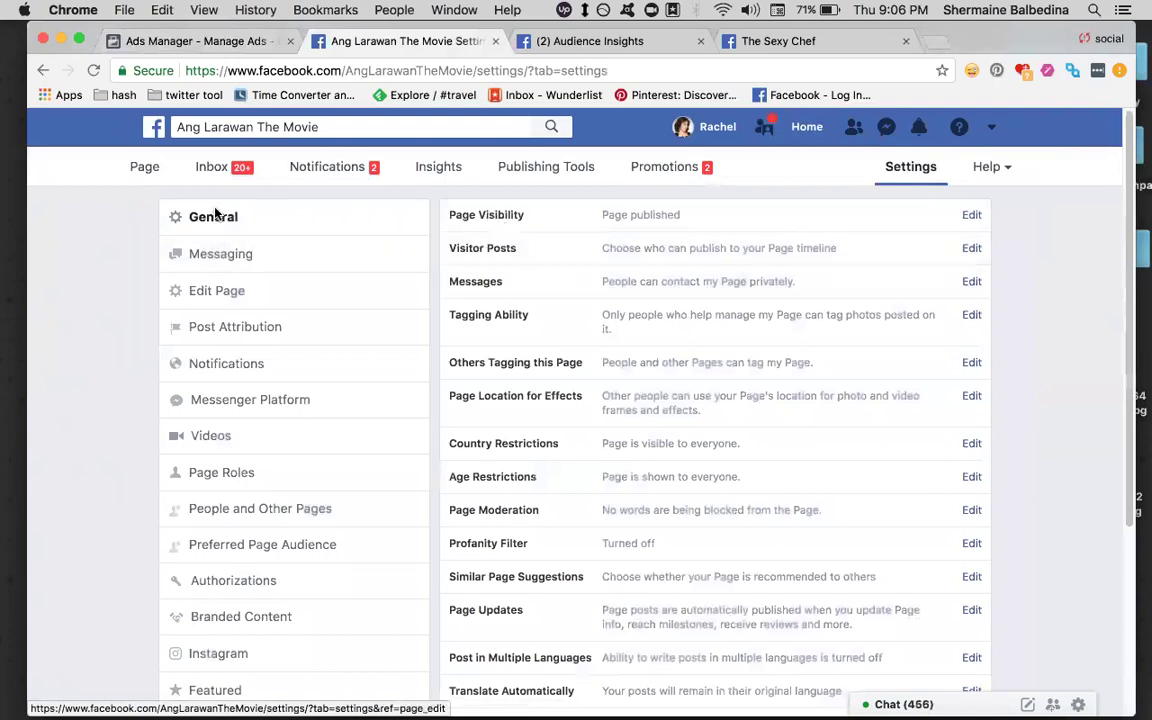
- Open the page's Authorizations settings for ads related to politics and issues of national importance
scroll(314, 393, "down", 3)
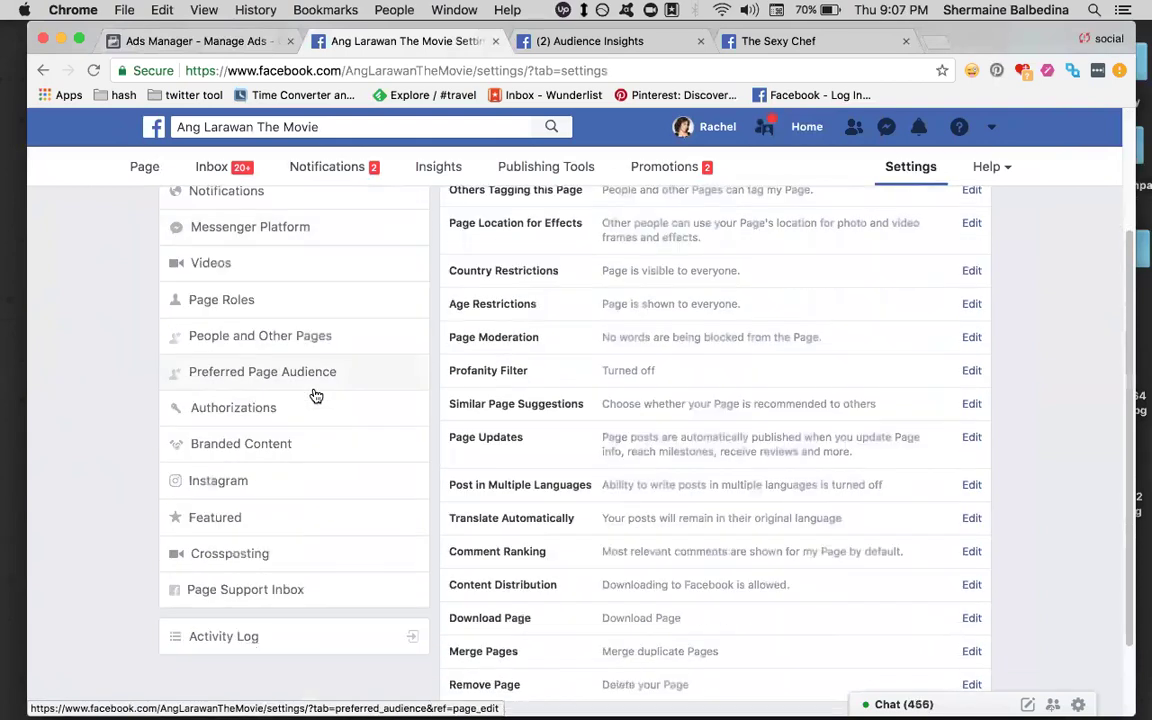
left_click(300, 450)
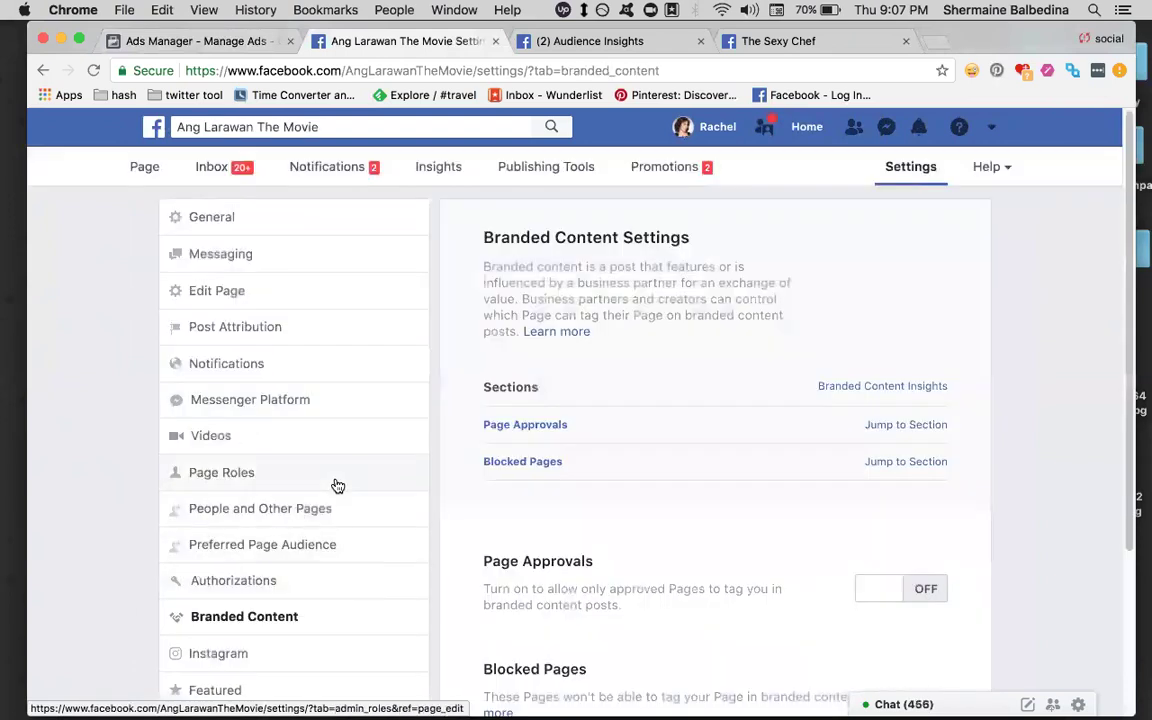
scroll(334, 483, "down", 3)
left_click(240, 440)
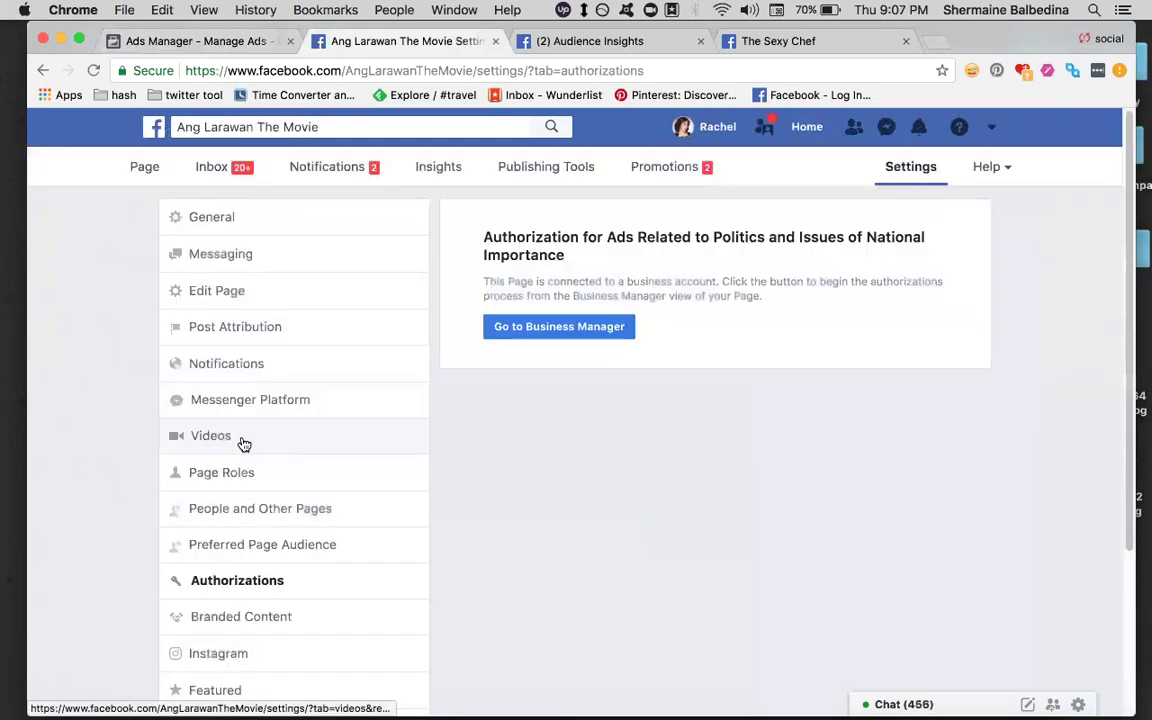
scroll(373, 442, "down", 2)
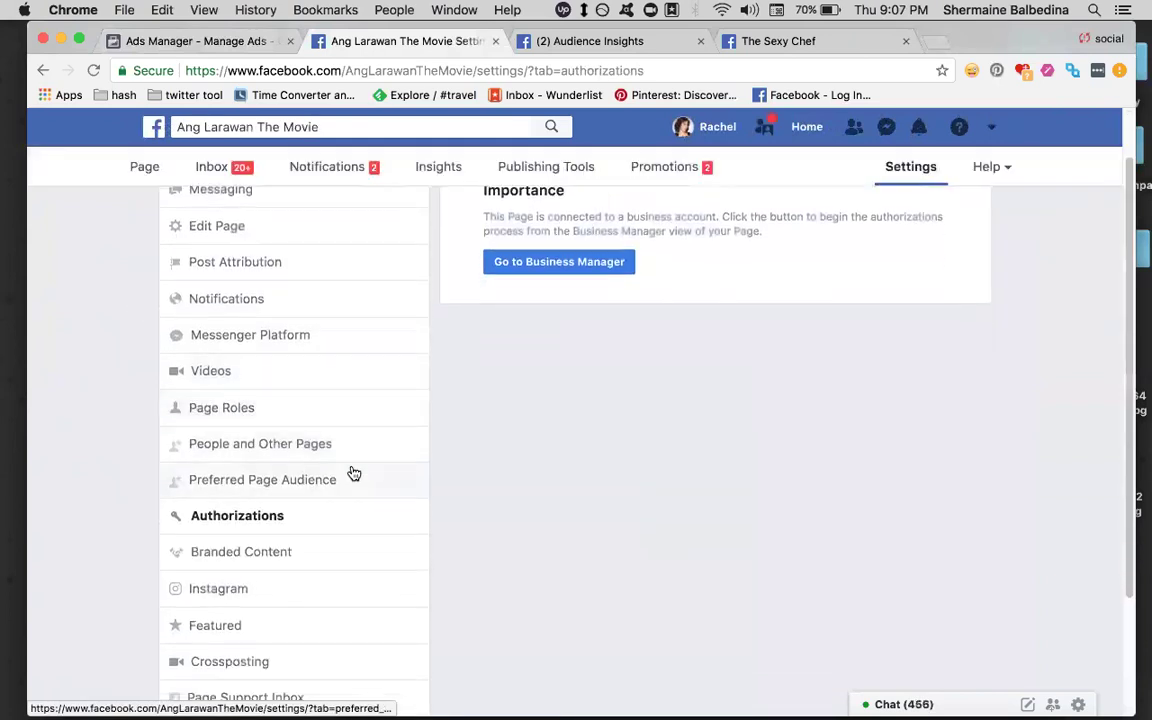
scroll(353, 473, "down", 1)
scroll(353, 472, "up", 3)
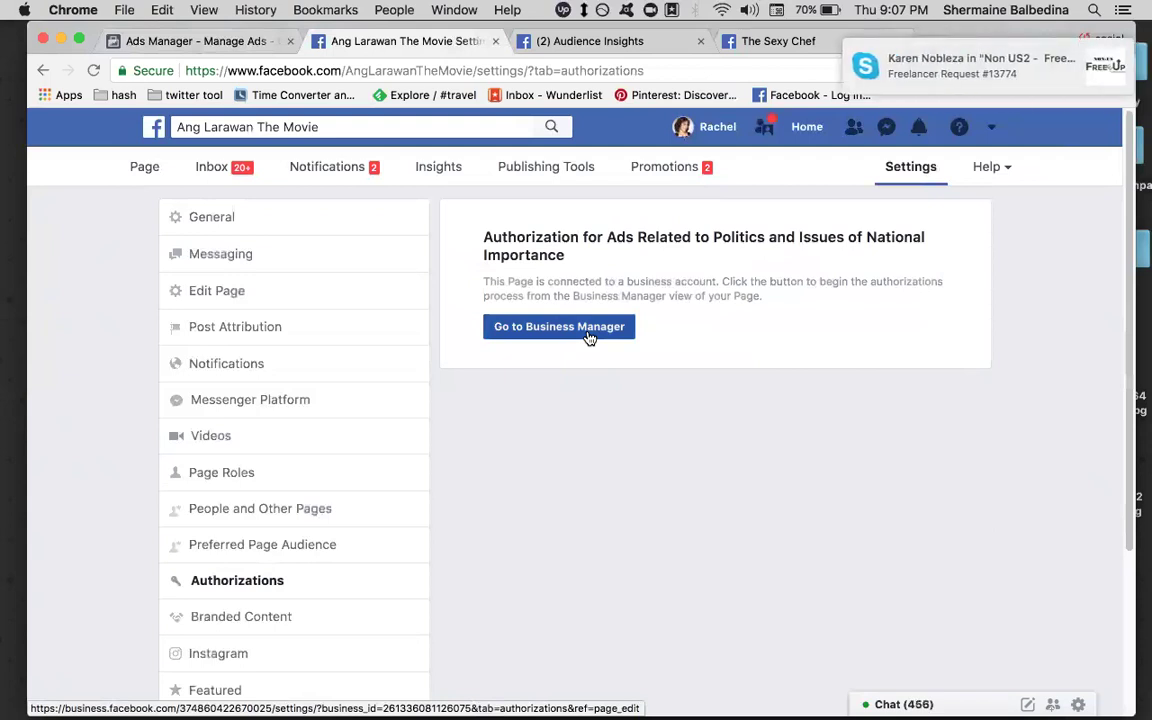
- Start the political ads authorization process in the Business Manager view of the Ang Larawan The Movie page
left_click(589, 338)
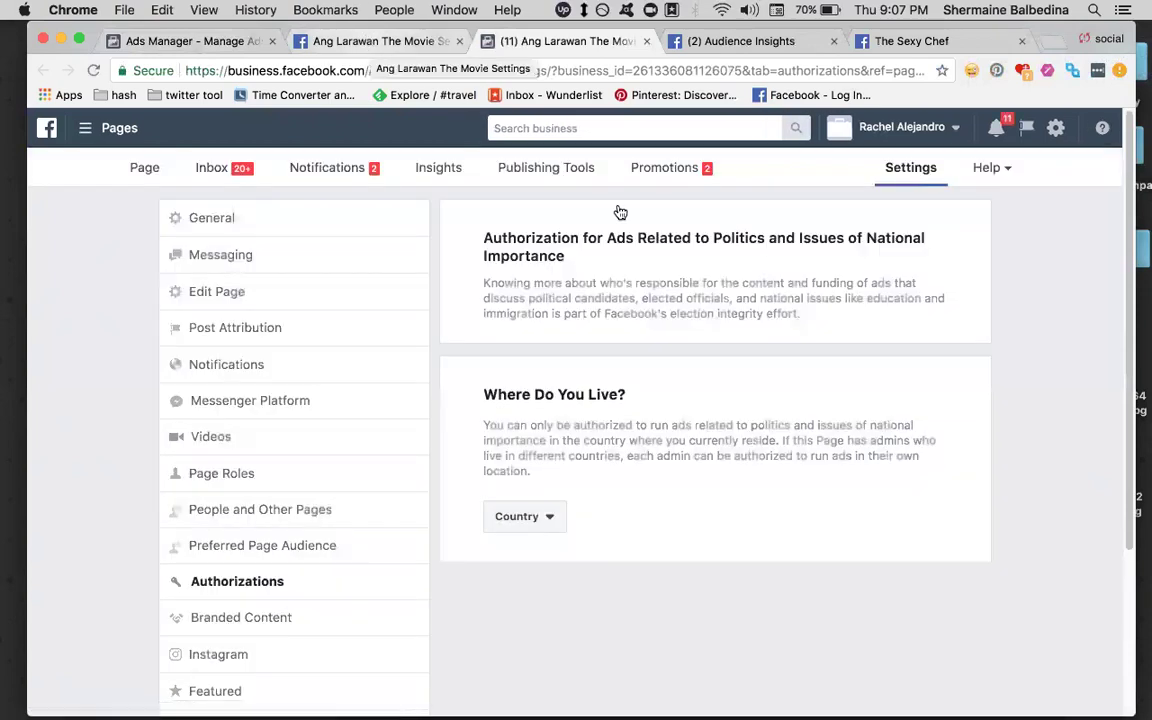
scroll(901, 291, "down", 1)
scroll(901, 291, "down", 2)
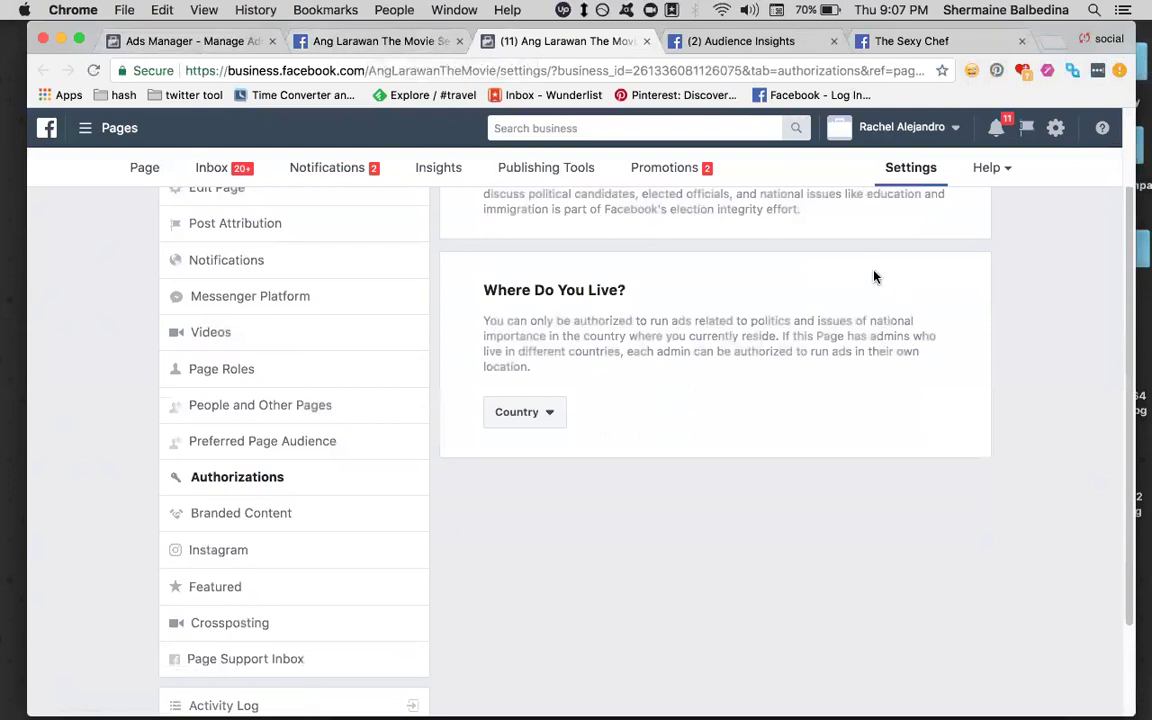
- Compare the page's two authorization views and examine the country choices offered for where the admin lives
left_click(345, 42)
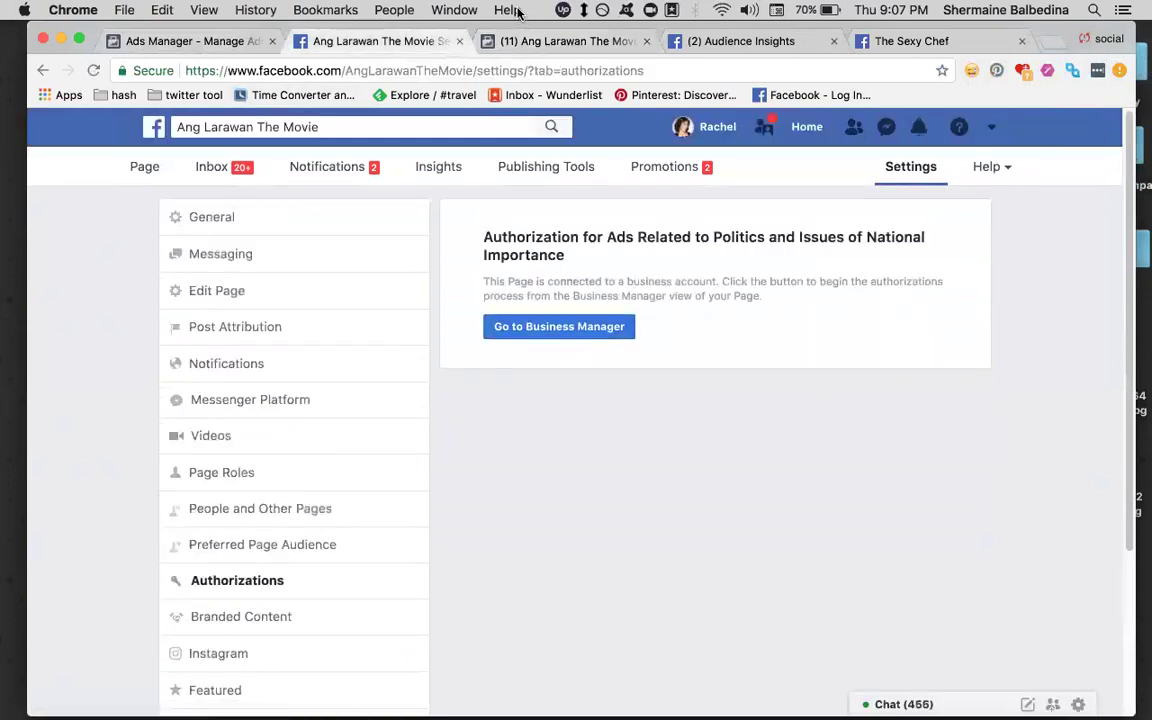
left_click(514, 41)
scroll(690, 358, "up", 3)
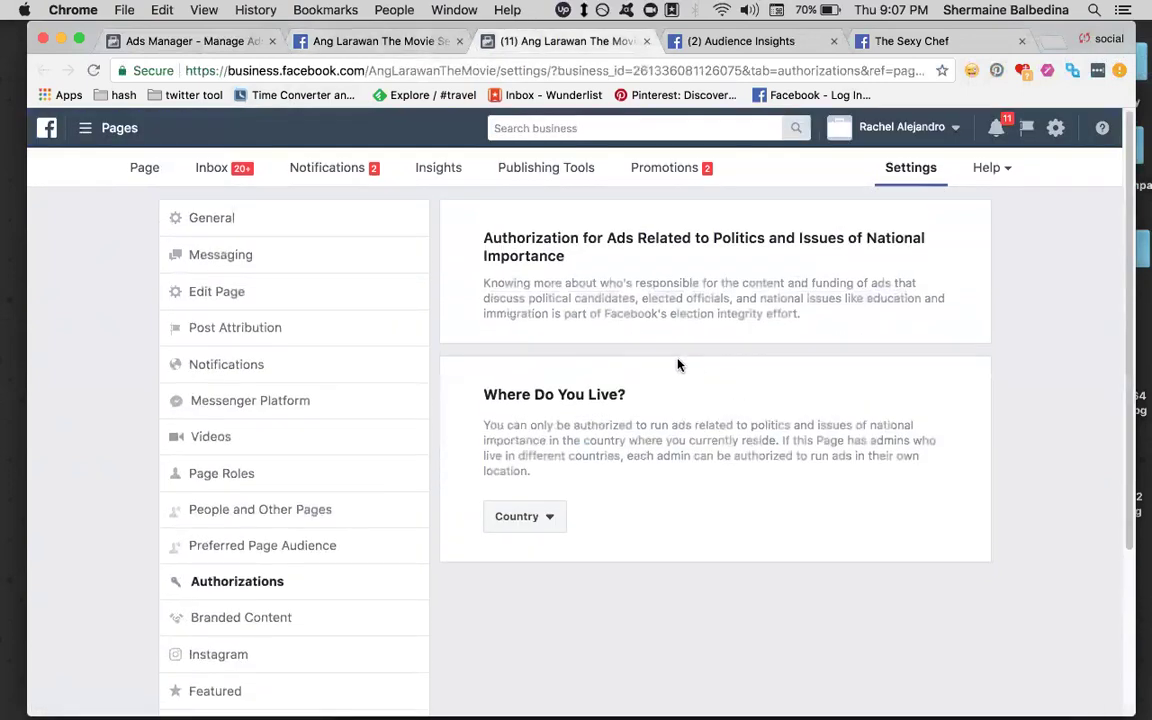
left_click(549, 520)
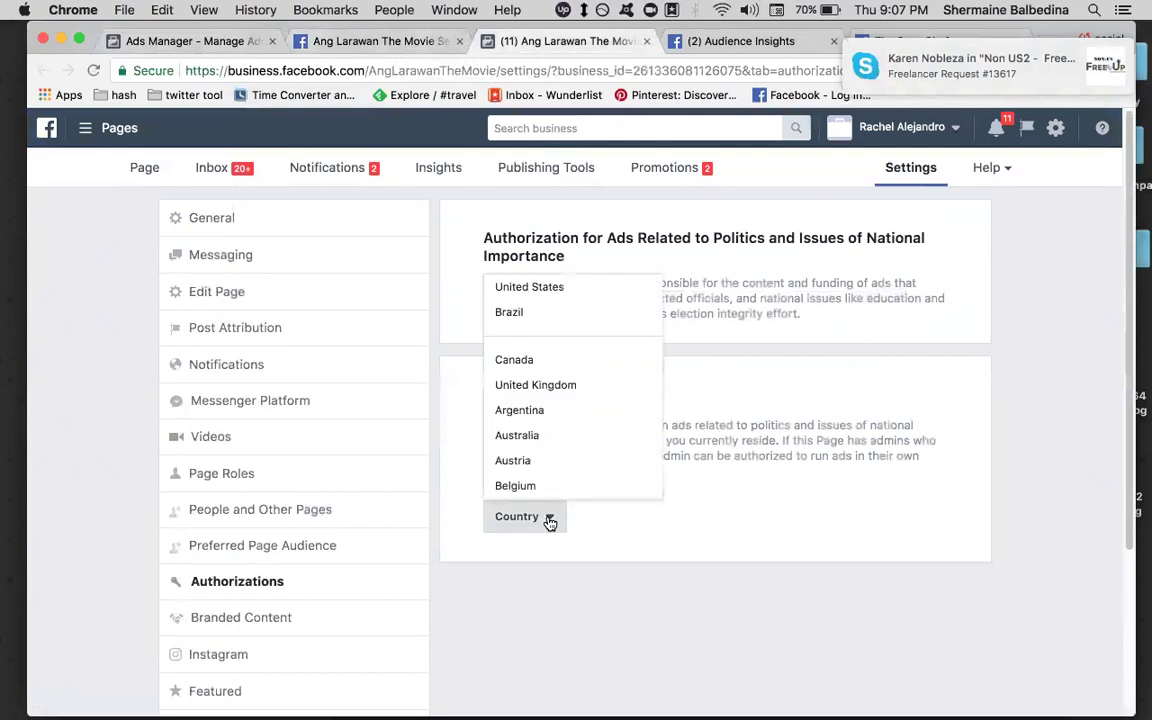
left_click(695, 504)
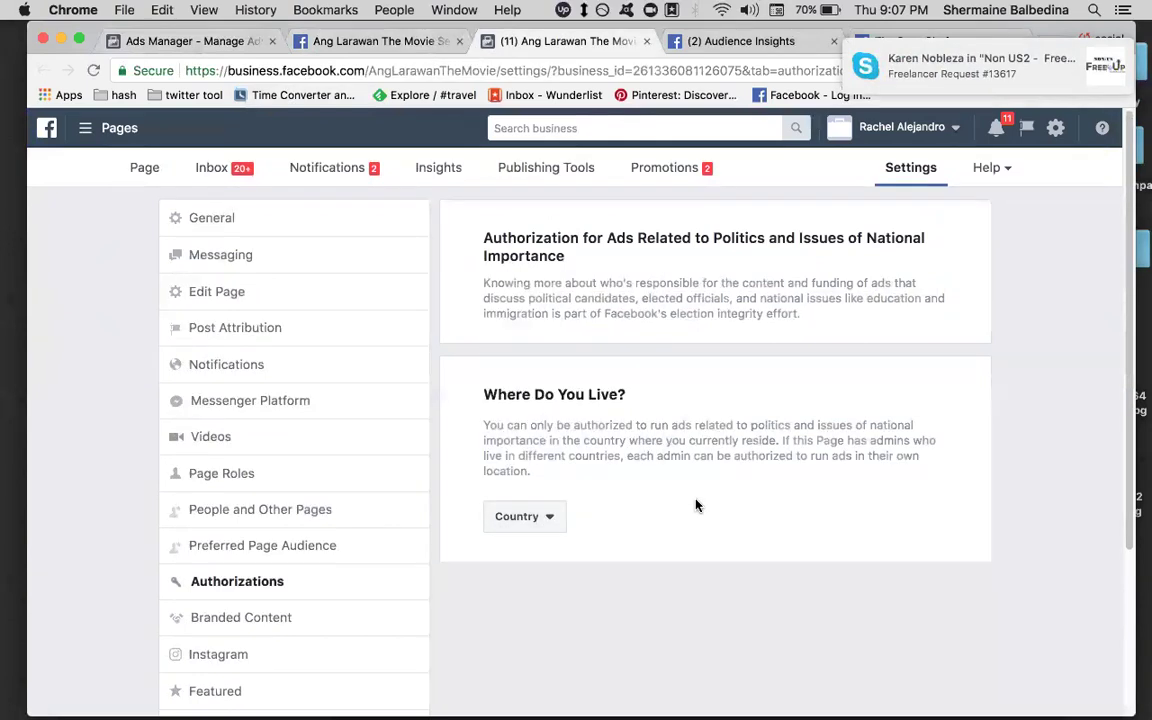
left_click(386, 41)
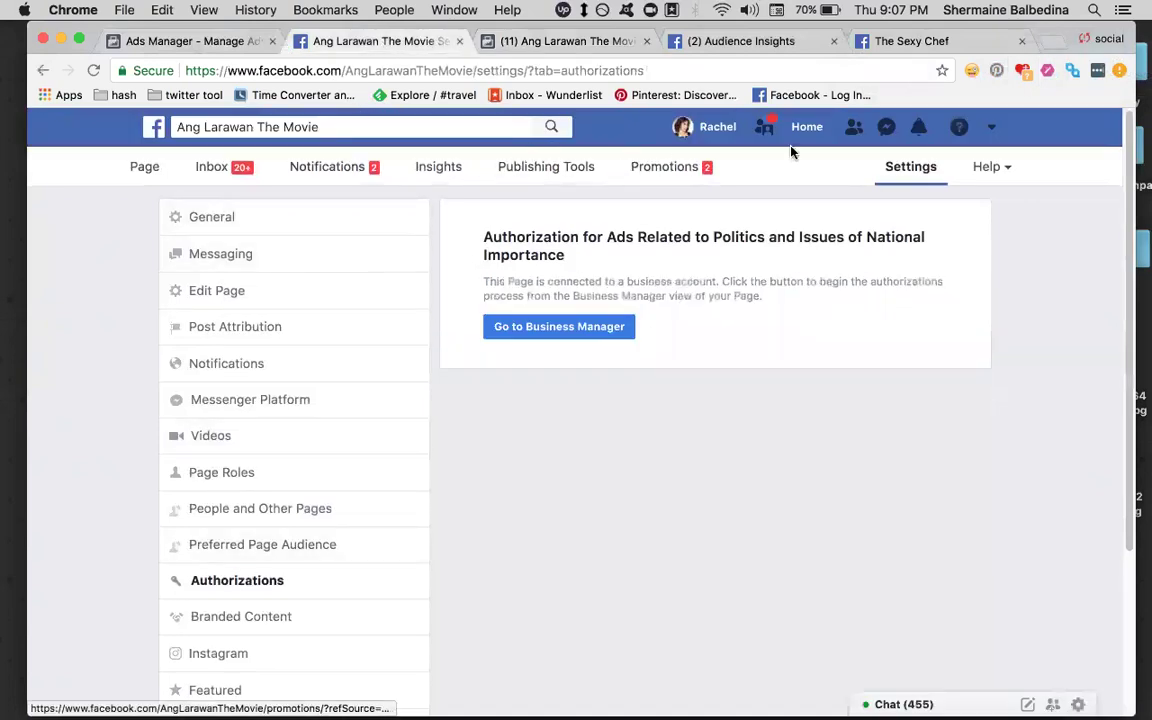
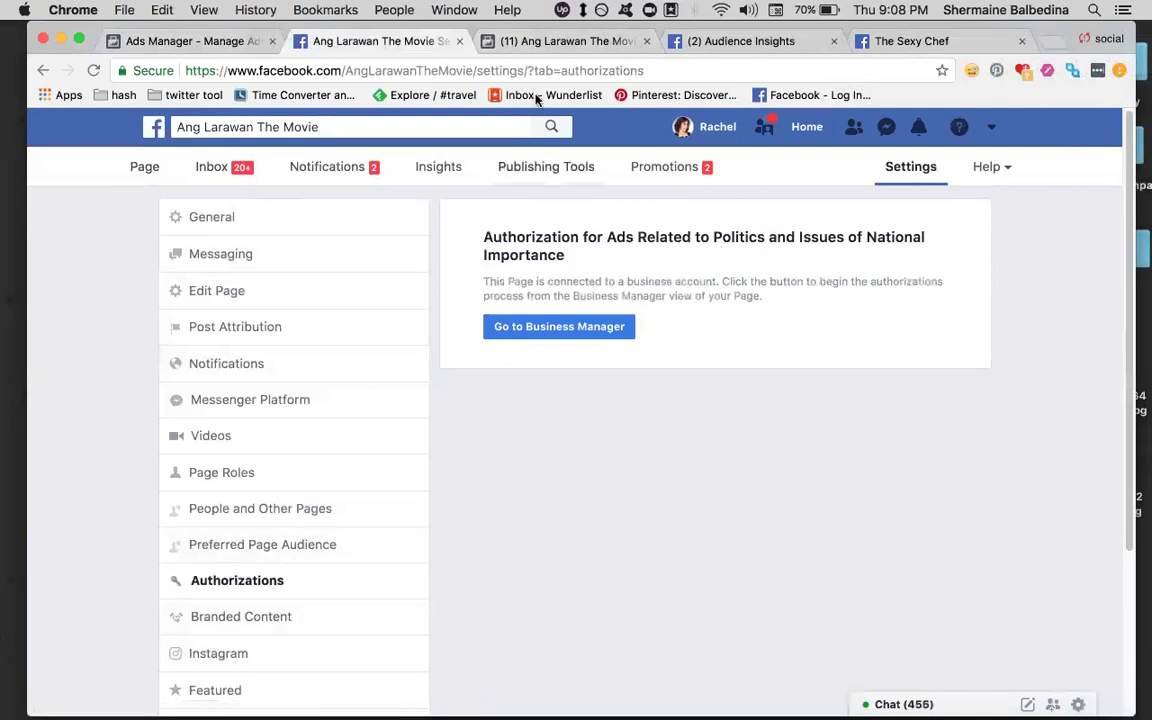
left_click(600, 40)
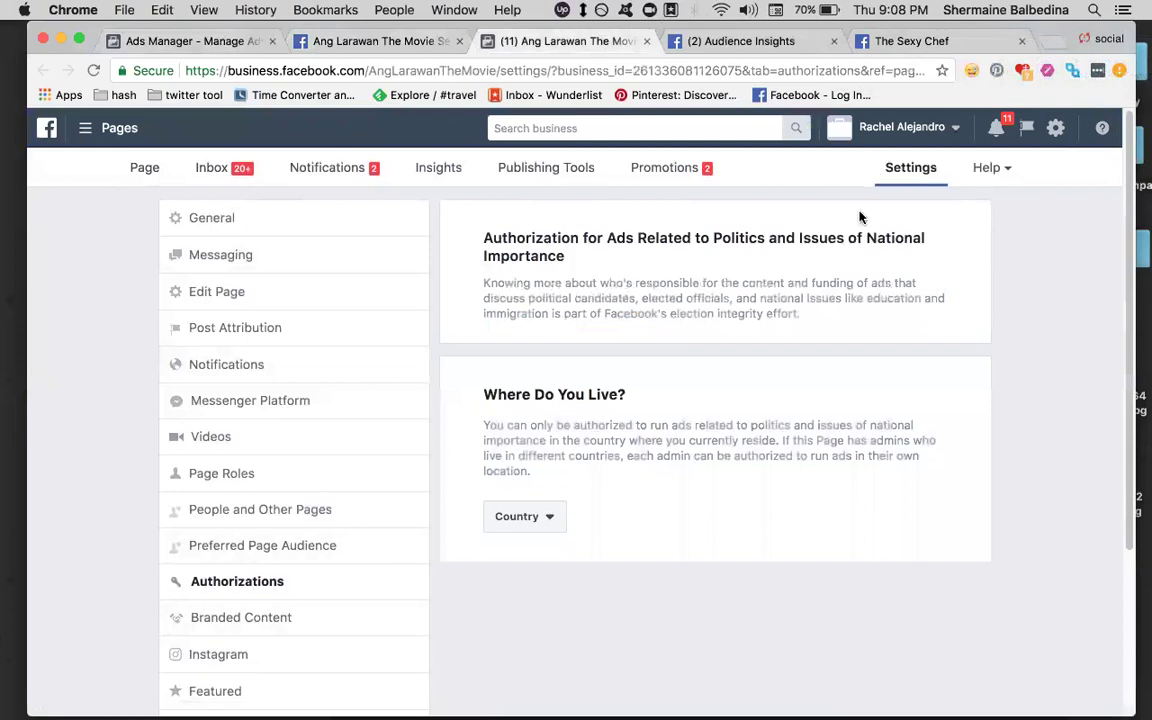
scroll(661, 295, "down", 3)
scroll(732, 333, "up", 2)
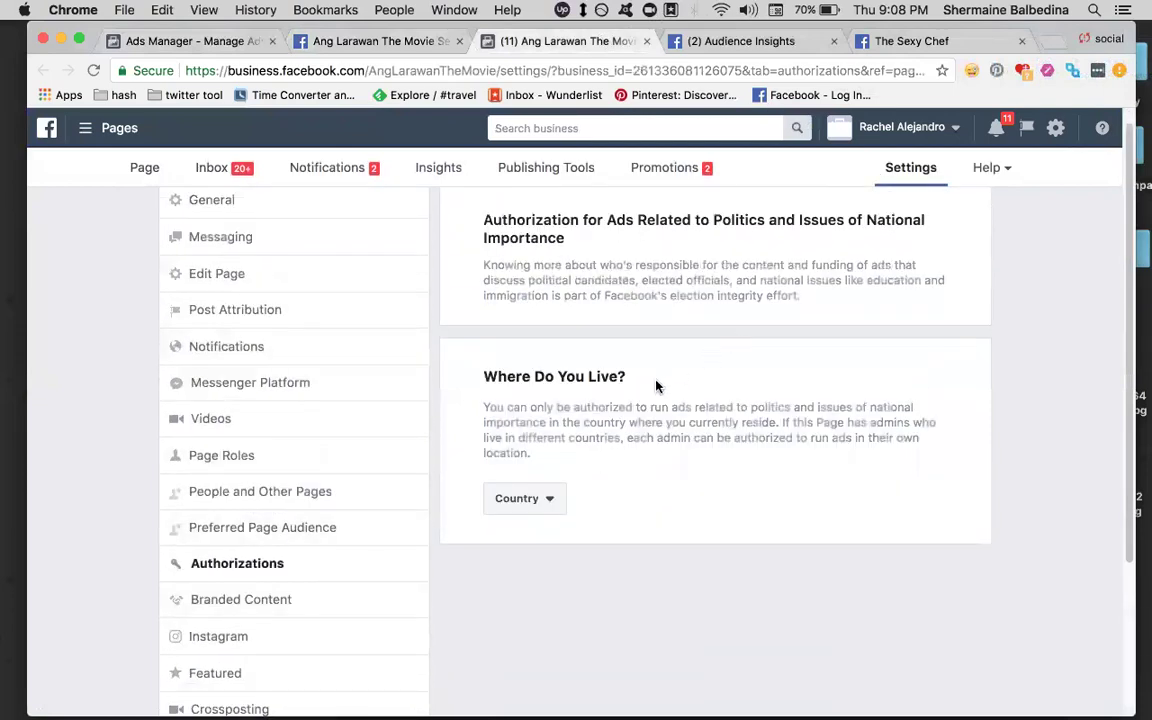
left_click(542, 503)
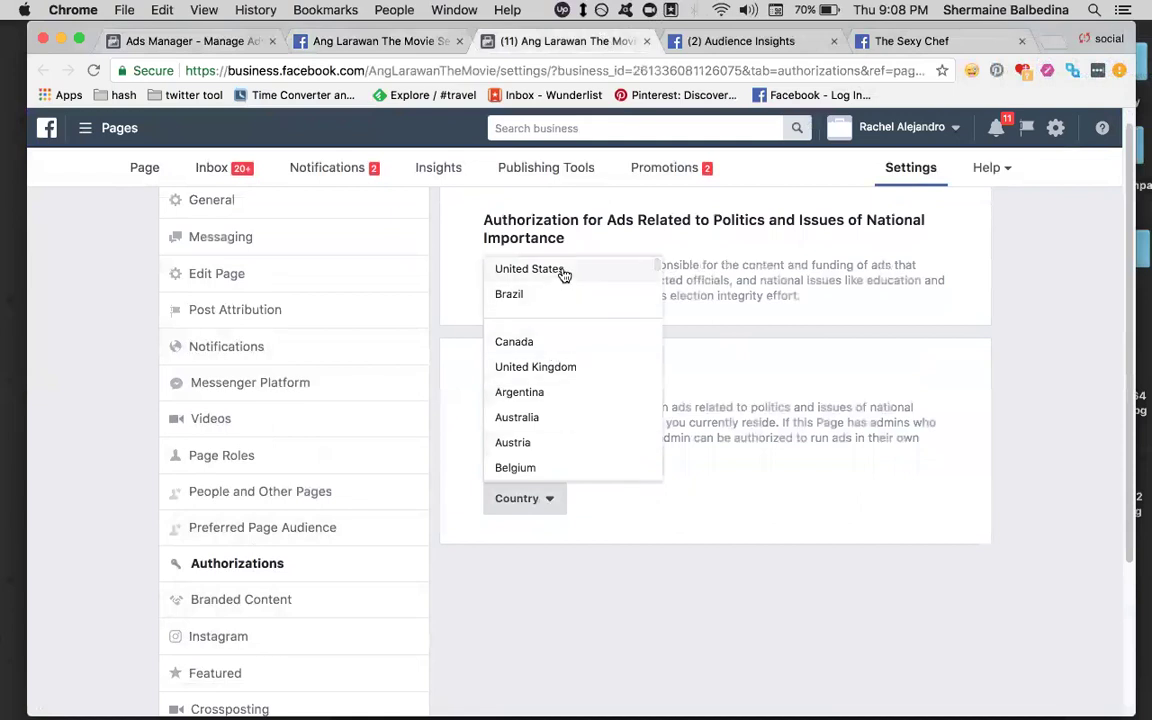
left_click(797, 465)
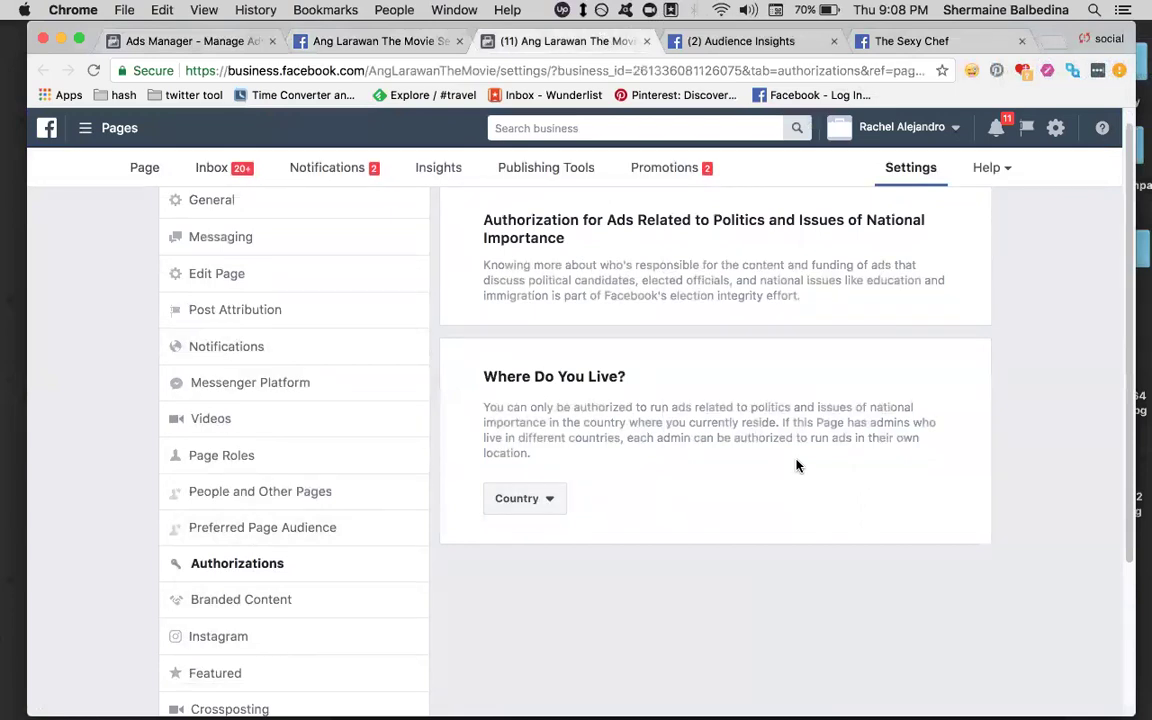
- Set the country of residence for the political ads authorization to Philippines and read the requirements for that location
left_click(518, 514)
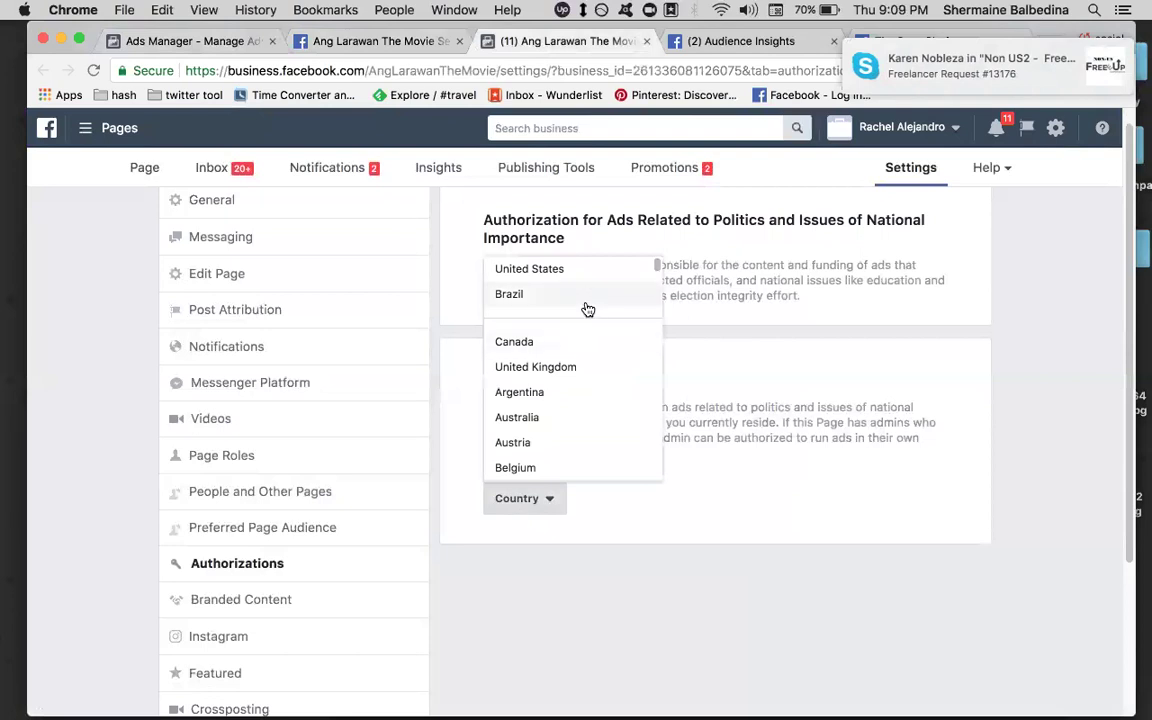
scroll(559, 370, "down", 10)
scroll(559, 370, "up", 3)
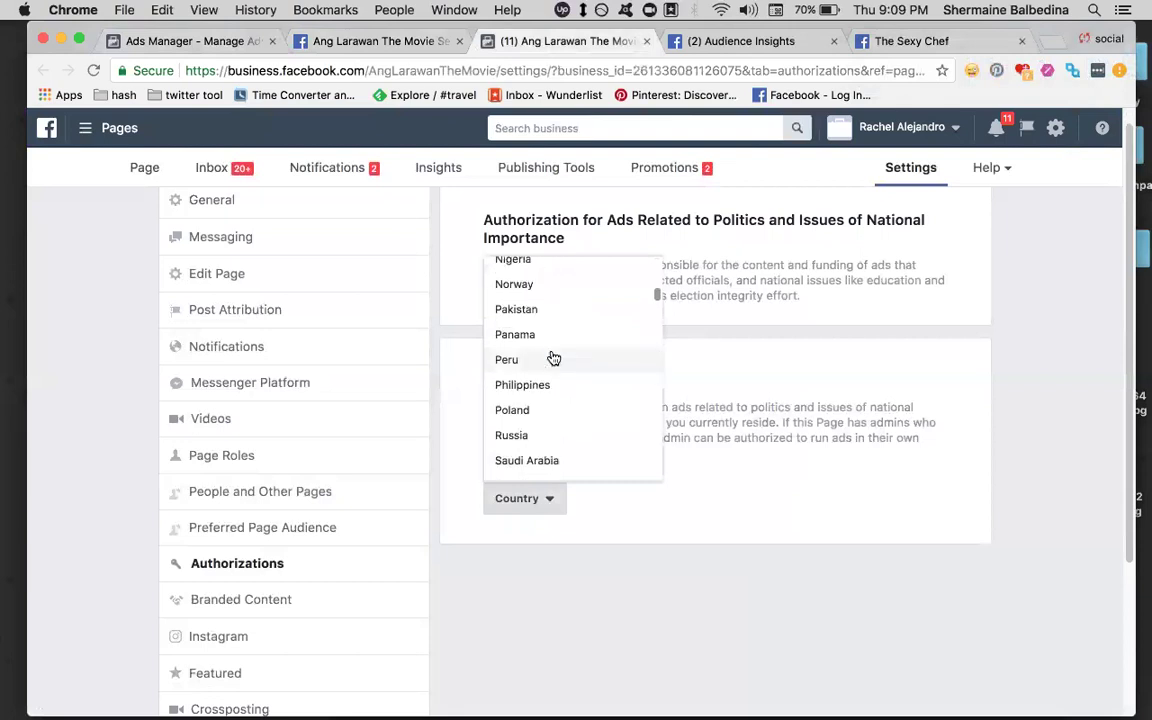
left_click(524, 378)
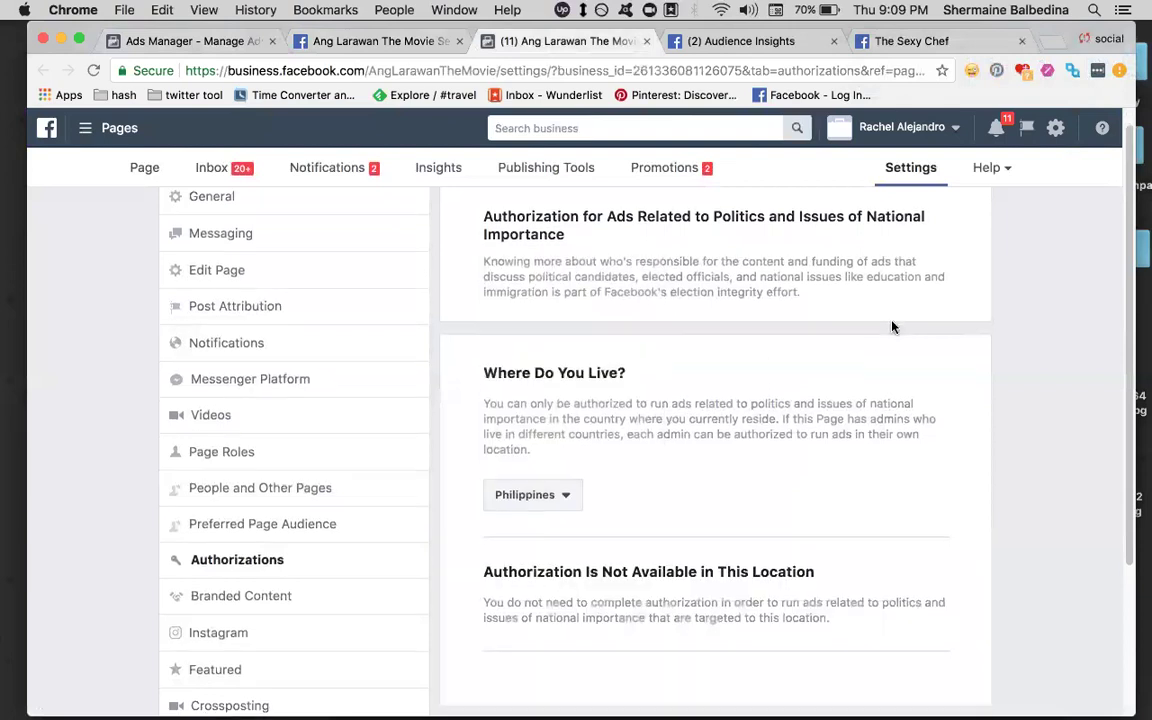
scroll(891, 322, "down", 2)
scroll(891, 322, "down", 1)
scroll(892, 327, "up", 4)
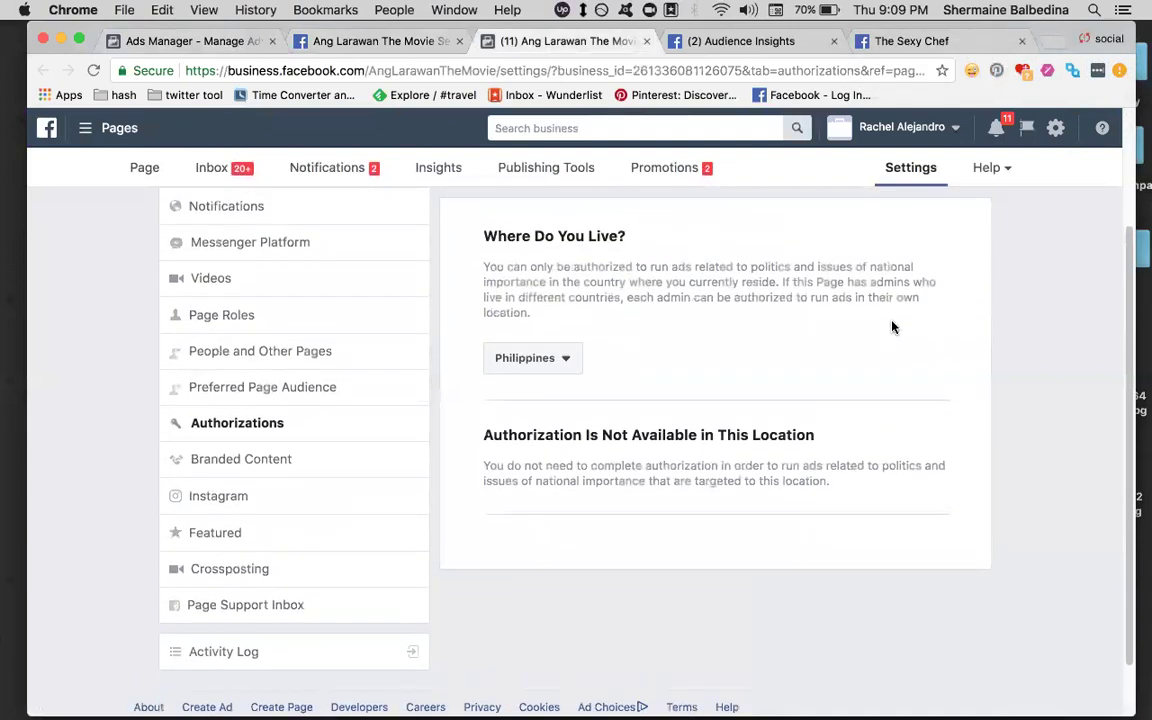
- Reread the Philippines authorization notice and open the Advertising Help Center's support section
scroll(893, 327, "down", 1)
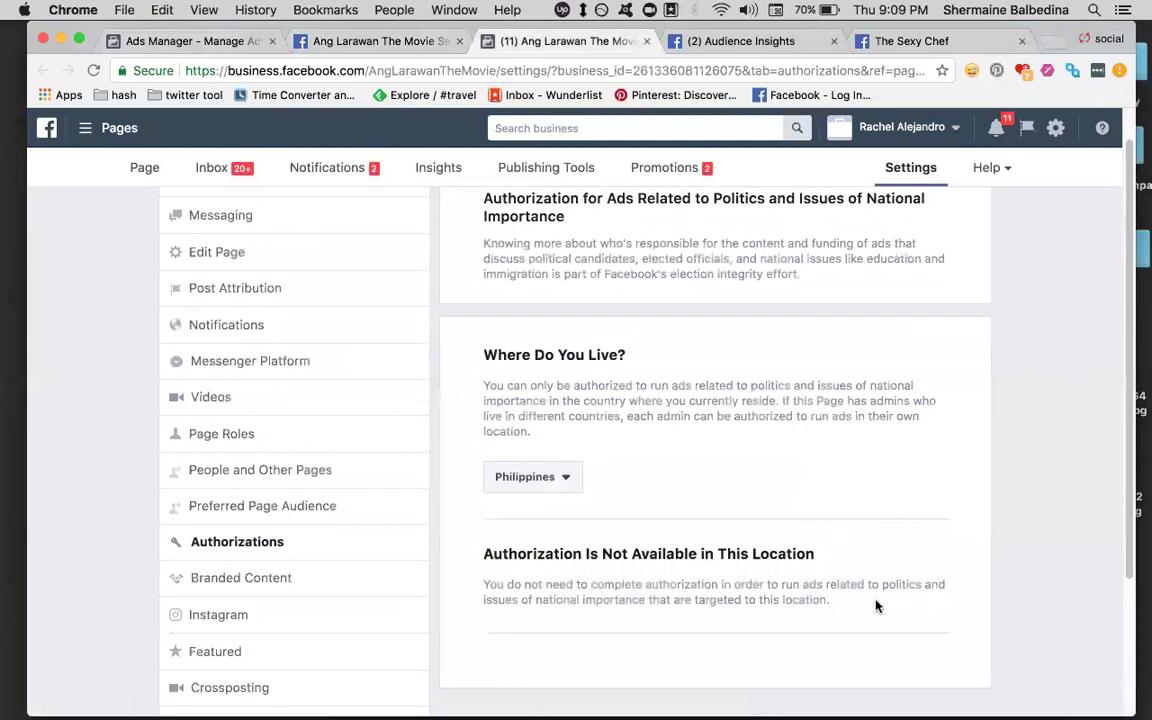
scroll(880, 570, "up", 1)
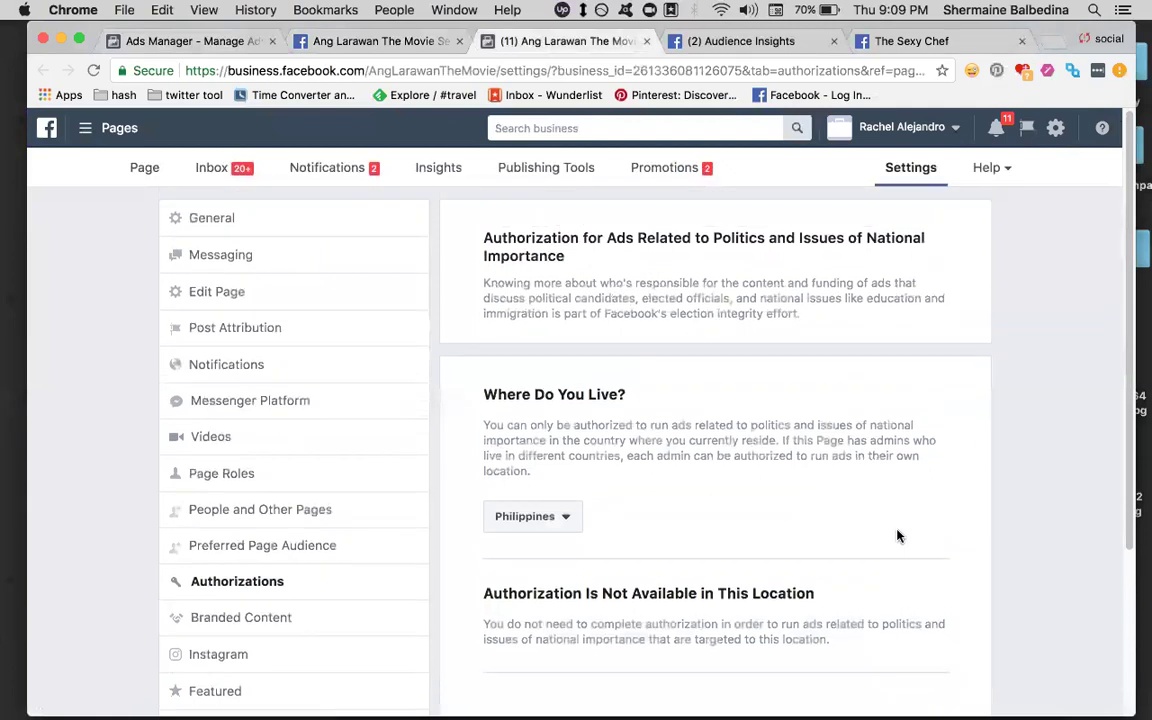
left_click(1000, 176)
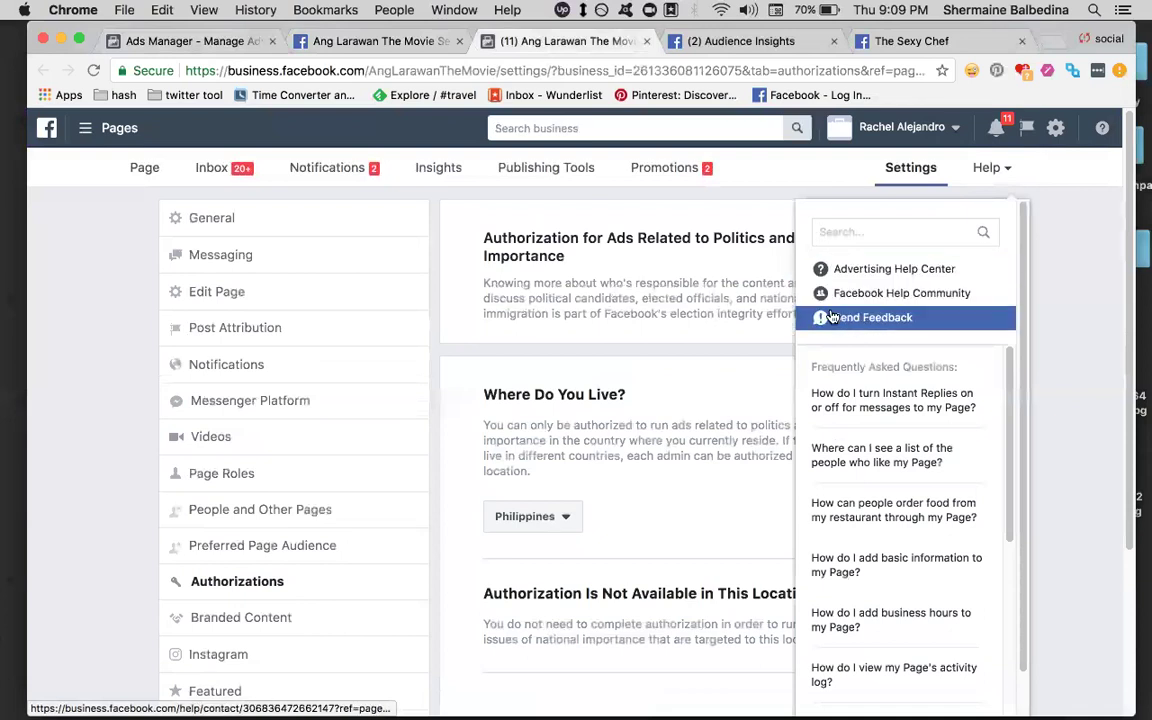
left_click(824, 270)
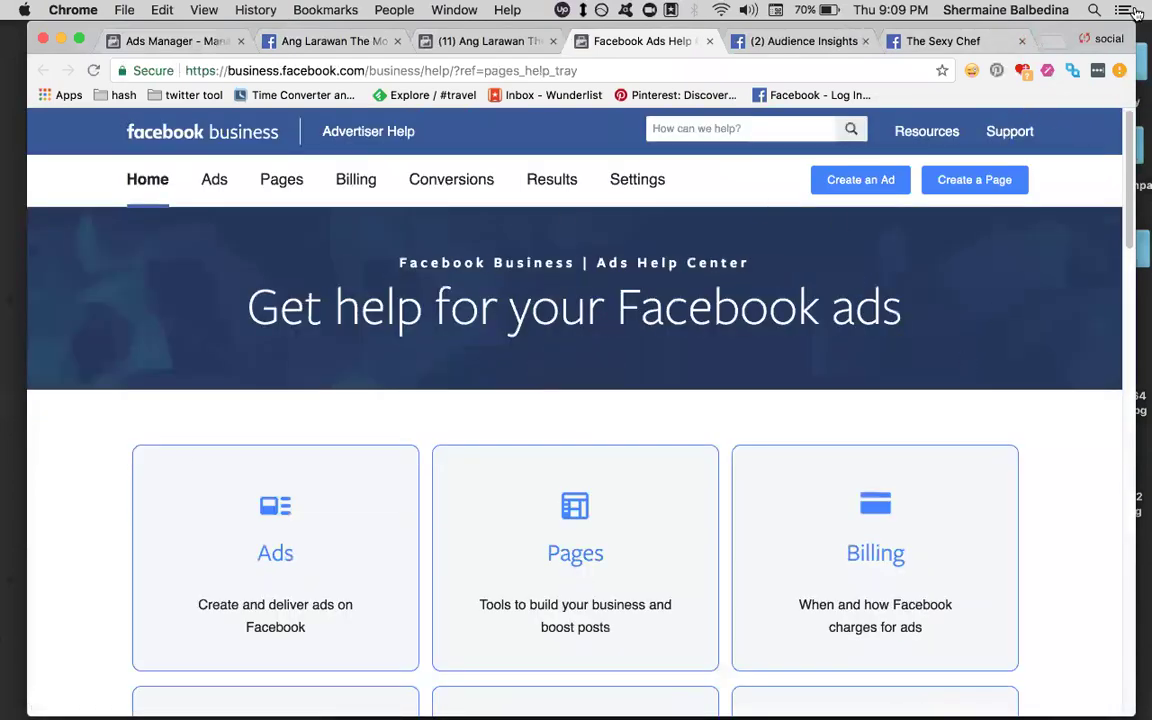
left_click(1010, 132)
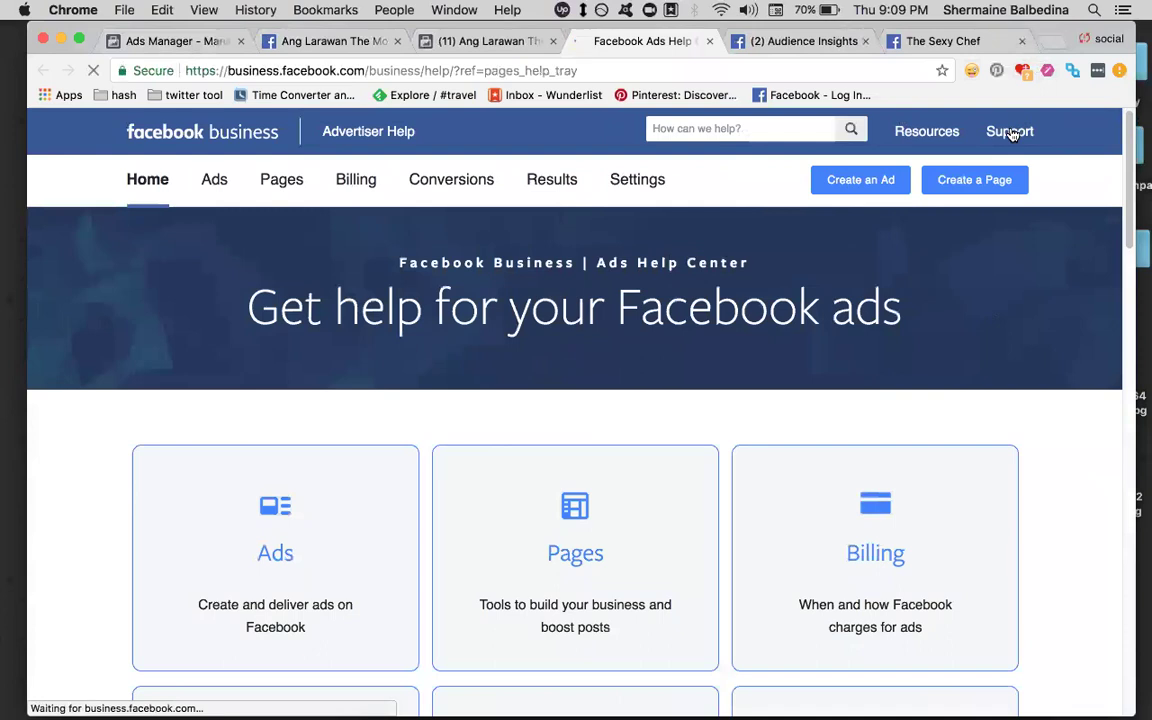
- Check the business notifications and skim the advertising support page's topics and top questions
left_click(476, 42)
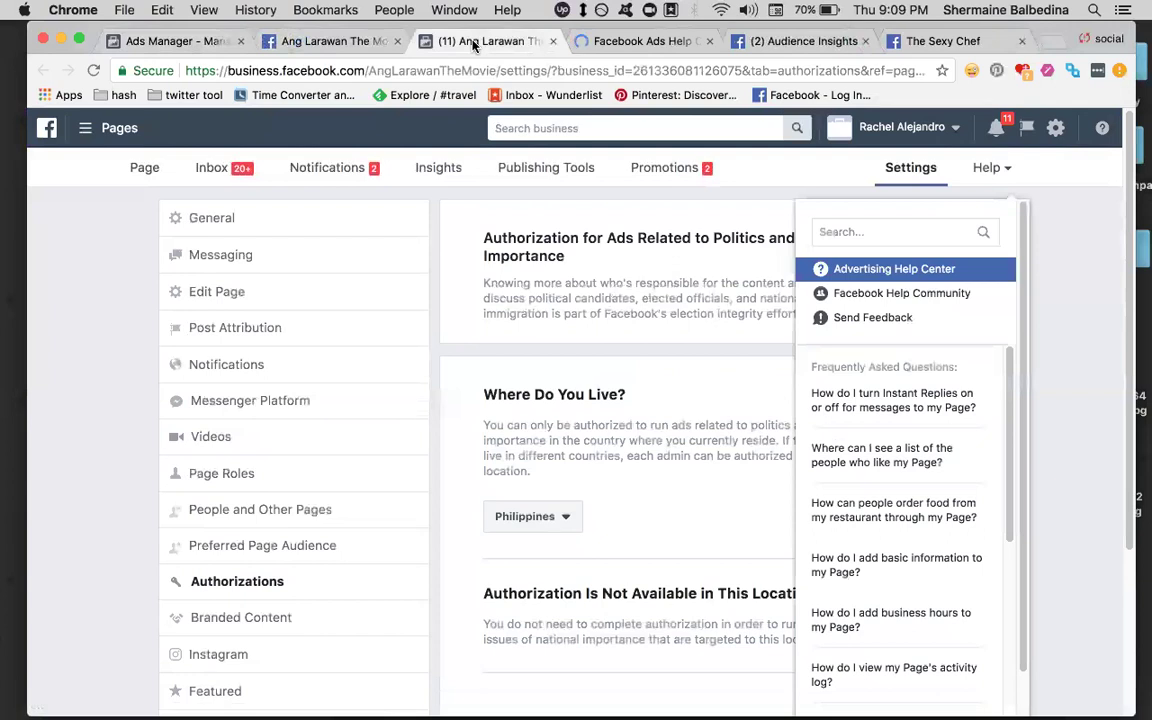
left_click(996, 128)
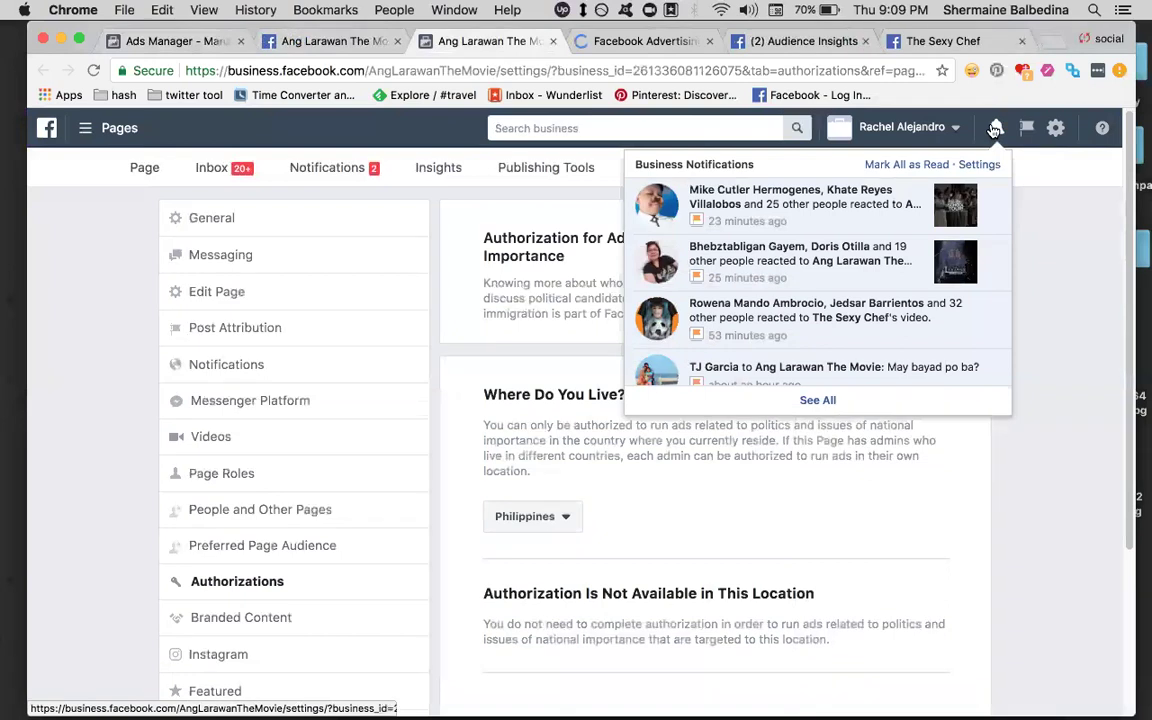
left_click(612, 42)
scroll(421, 283, "down", 3)
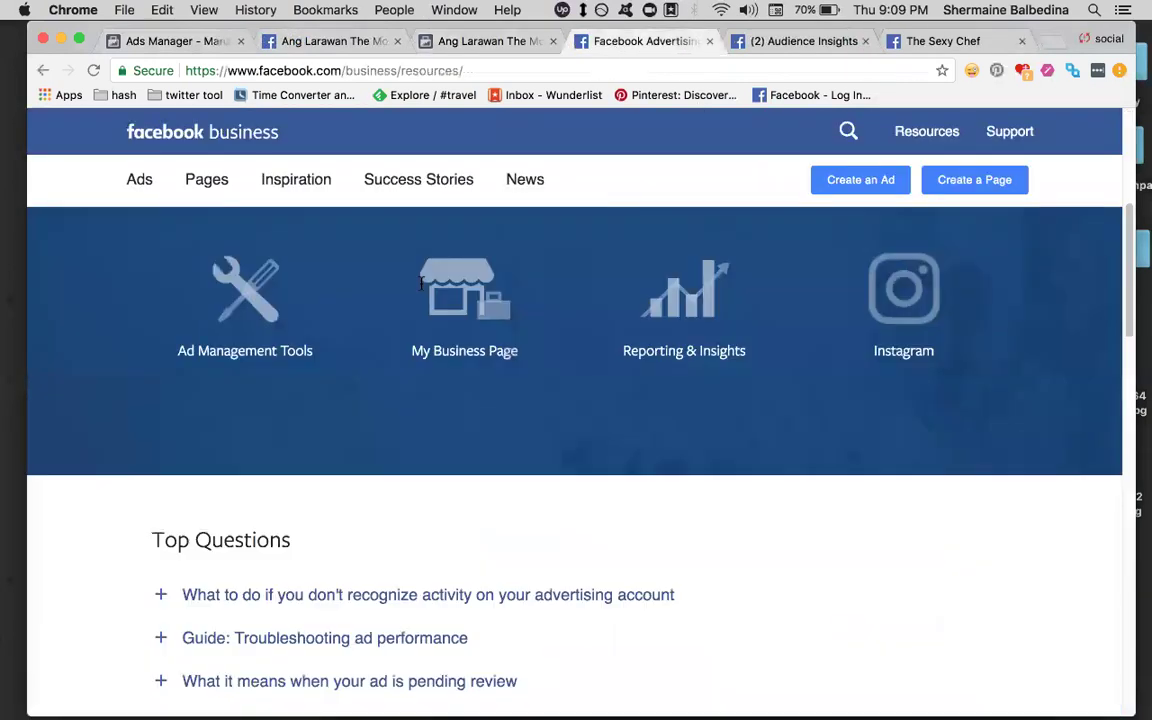
scroll(421, 283, "down", 10)
scroll(421, 283, "up", 10)
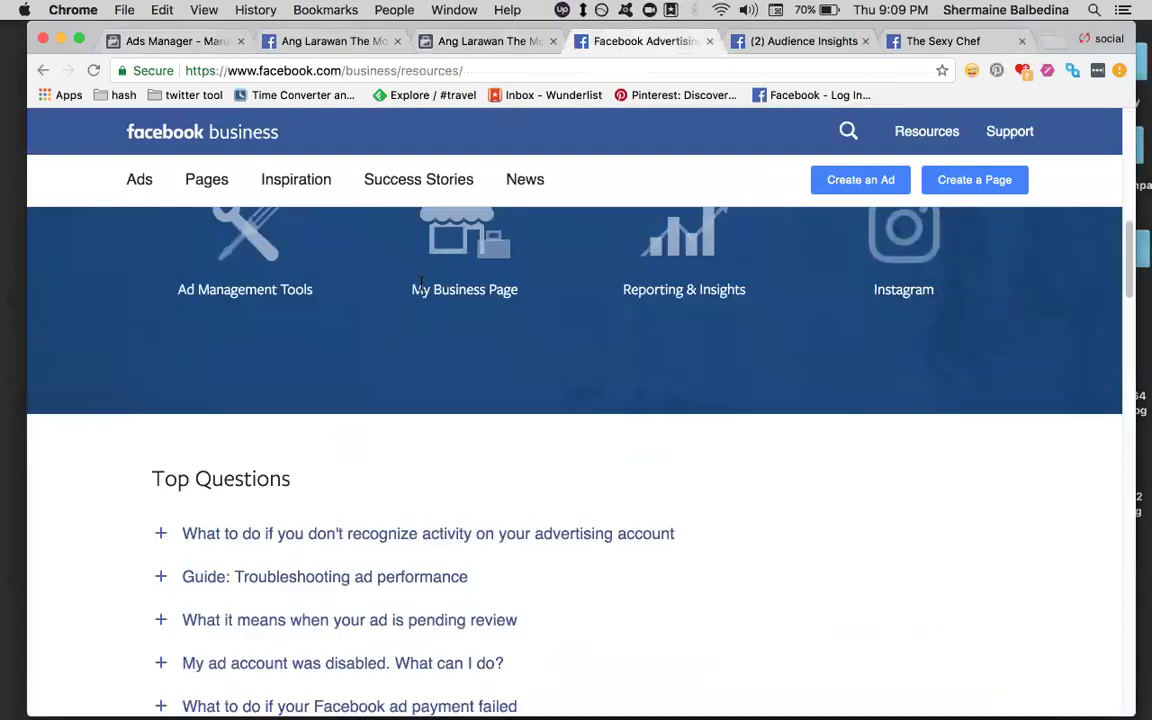
scroll(421, 283, "down", 15)
scroll(423, 290, "up", 15)
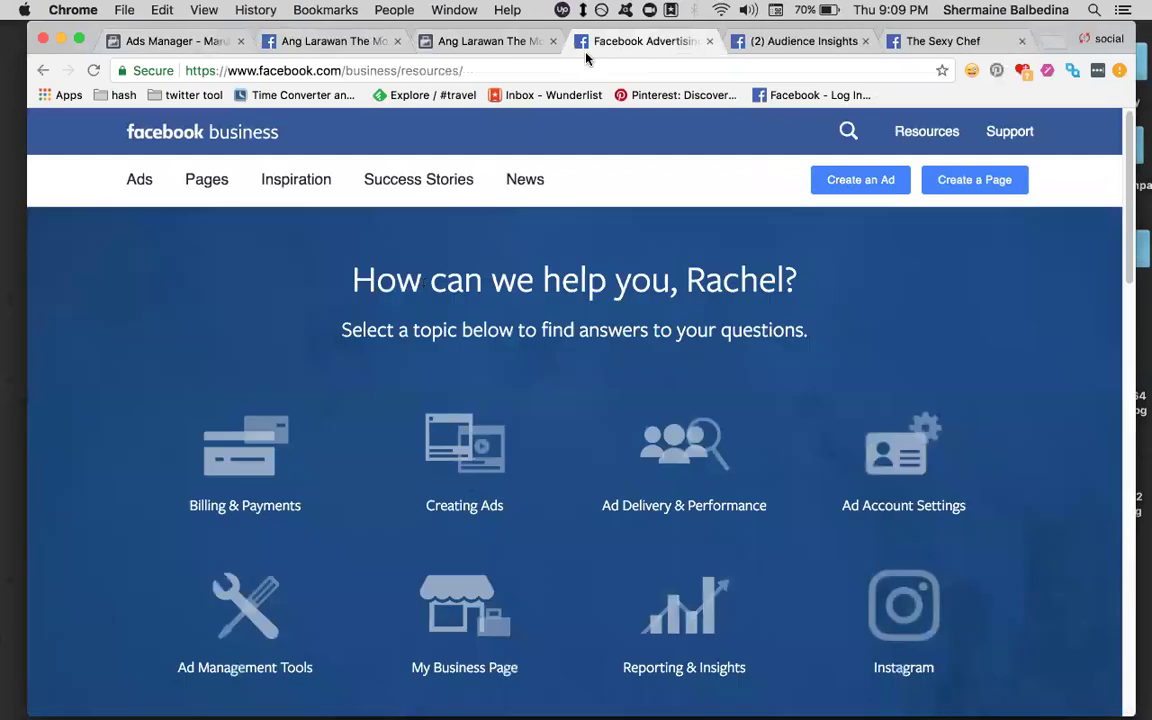
- Return to the Ang Larawan The Movie page's Authorizations settings and dismiss the business notifications
left_click(495, 41)
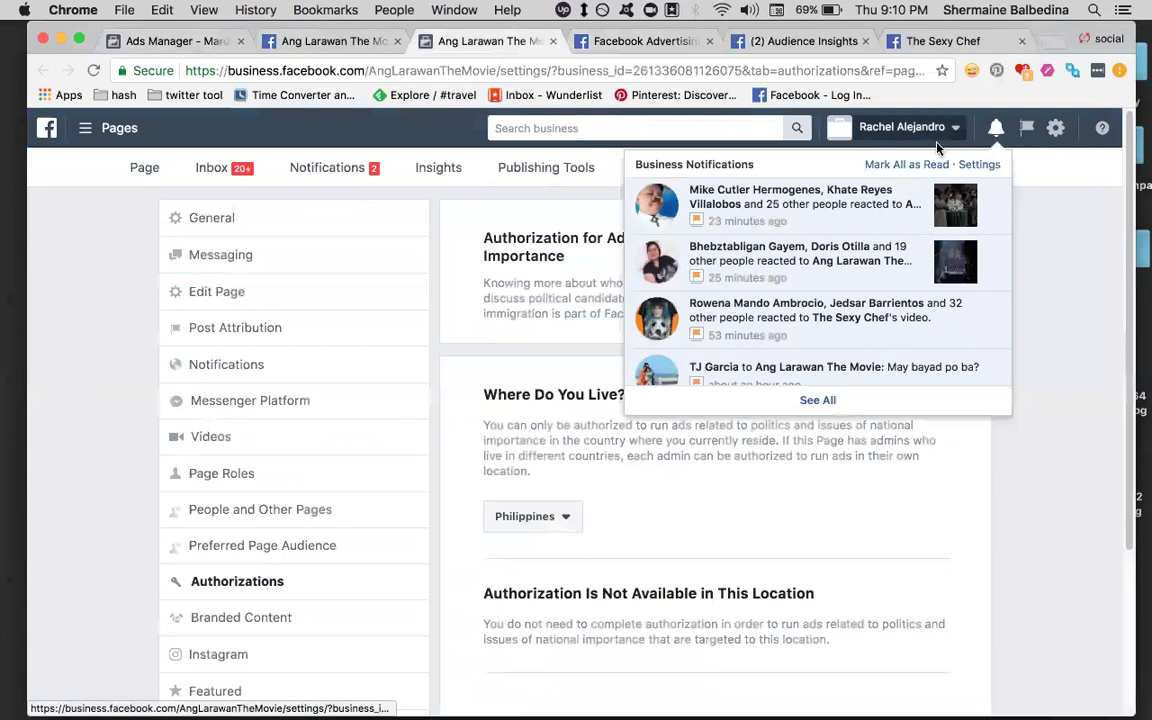
left_click(590, 41)
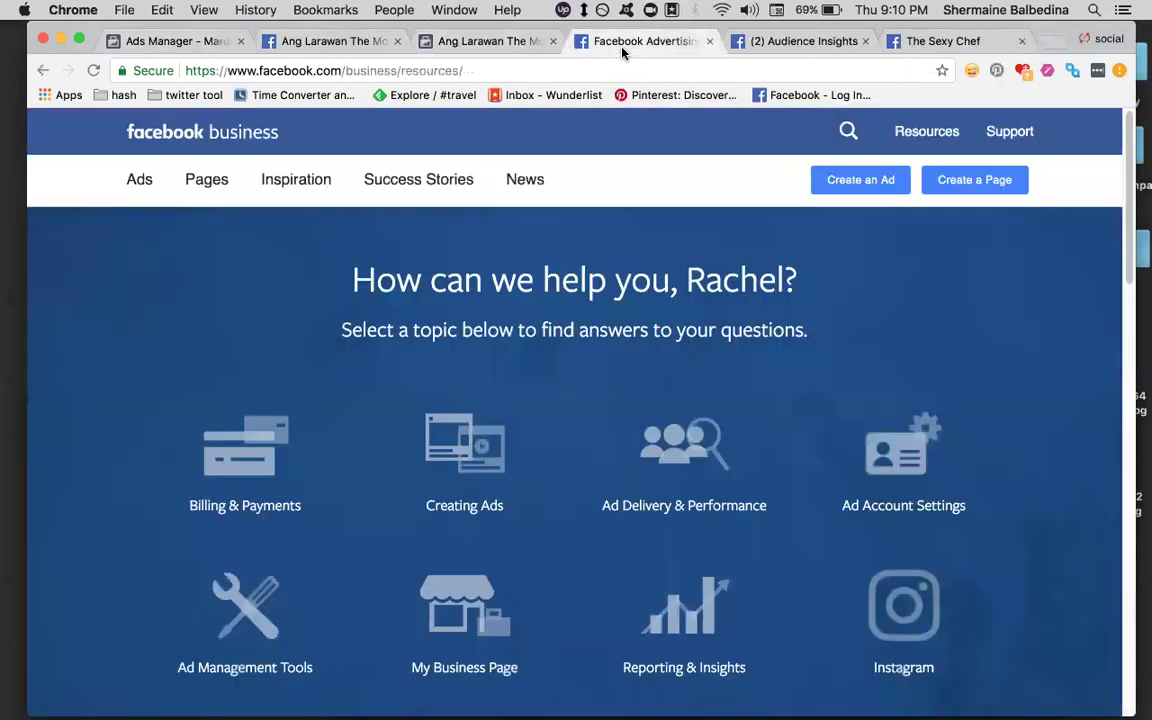
left_click(521, 45)
left_click(994, 130)
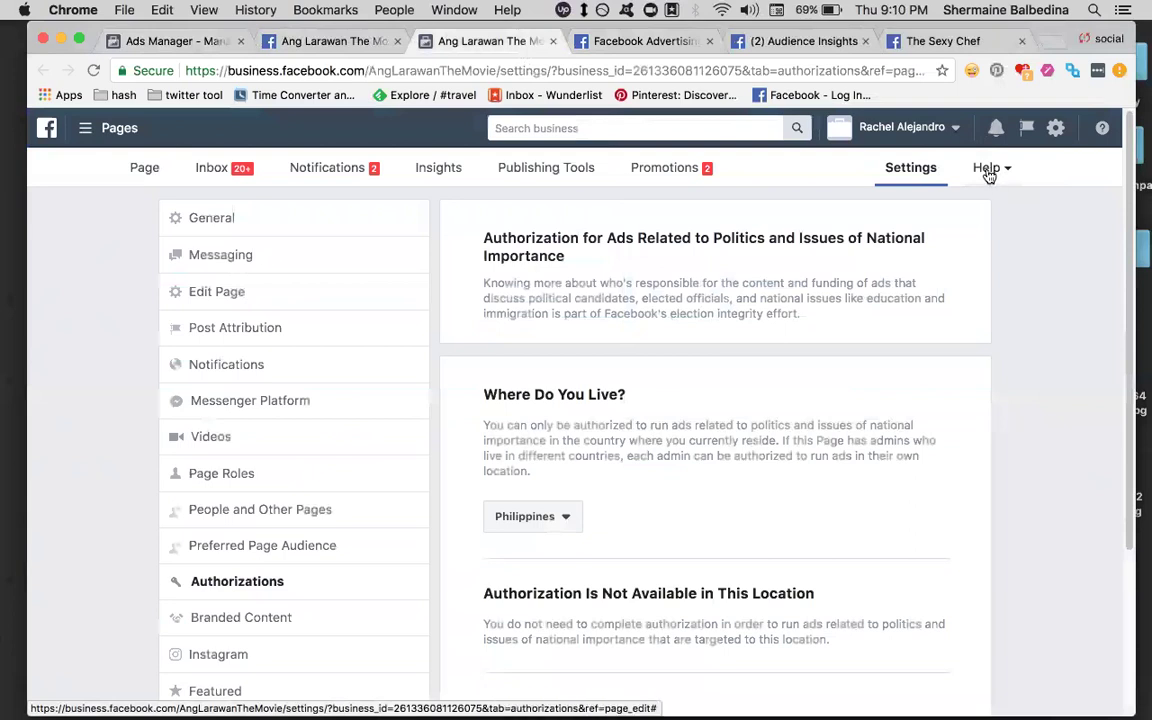
- Examine the advertising support page from its help topics to the Additional Support section for a way to get help
left_click(662, 44)
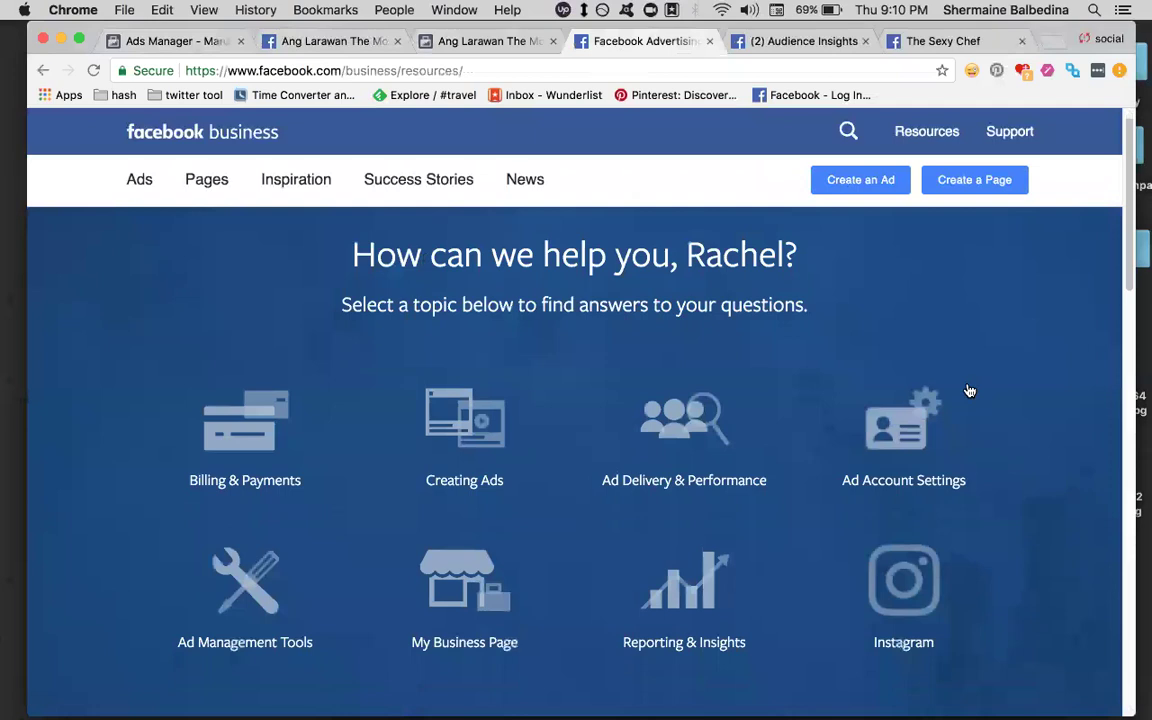
scroll(969, 390, "down", 1)
scroll(969, 390, "up", 1)
scroll(969, 390, "down", 3)
scroll(969, 390, "up", 3)
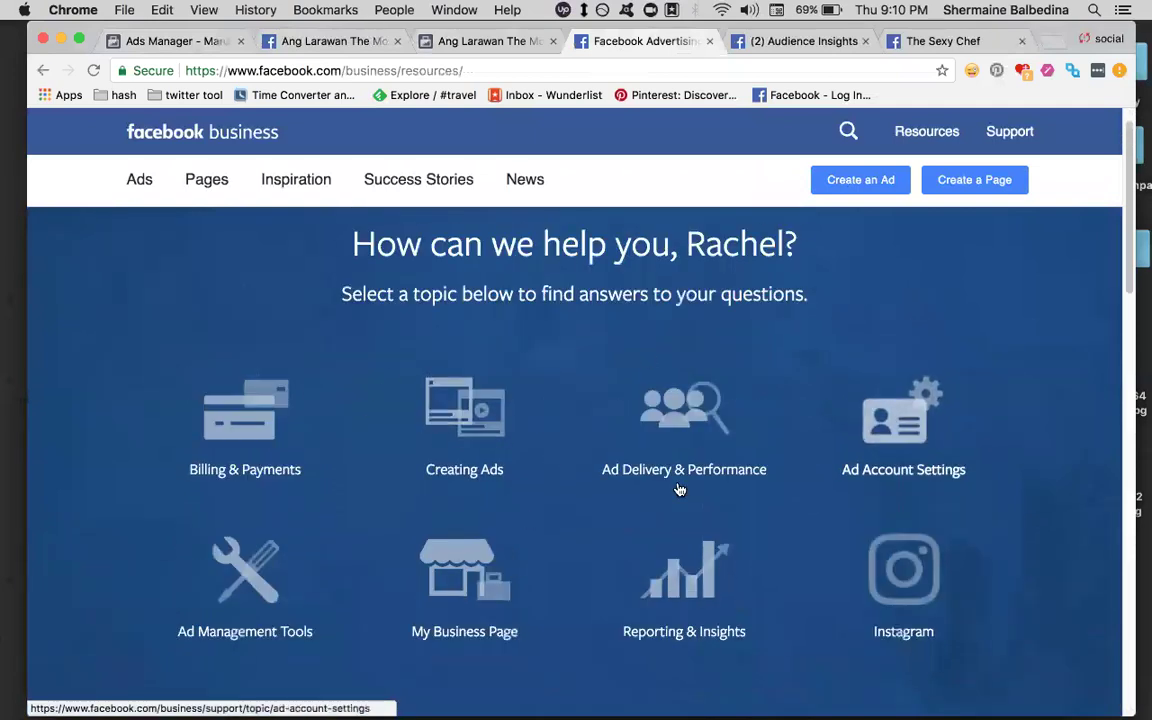
scroll(987, 463, "down", 5)
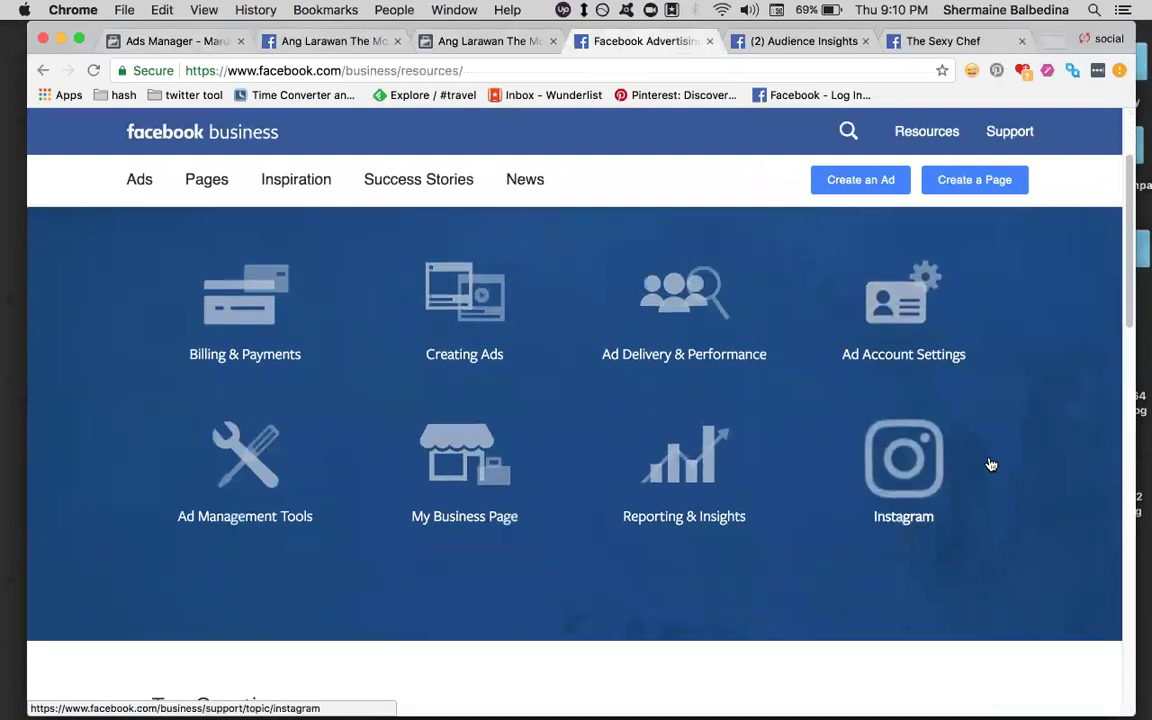
scroll(1013, 404, "down", 15)
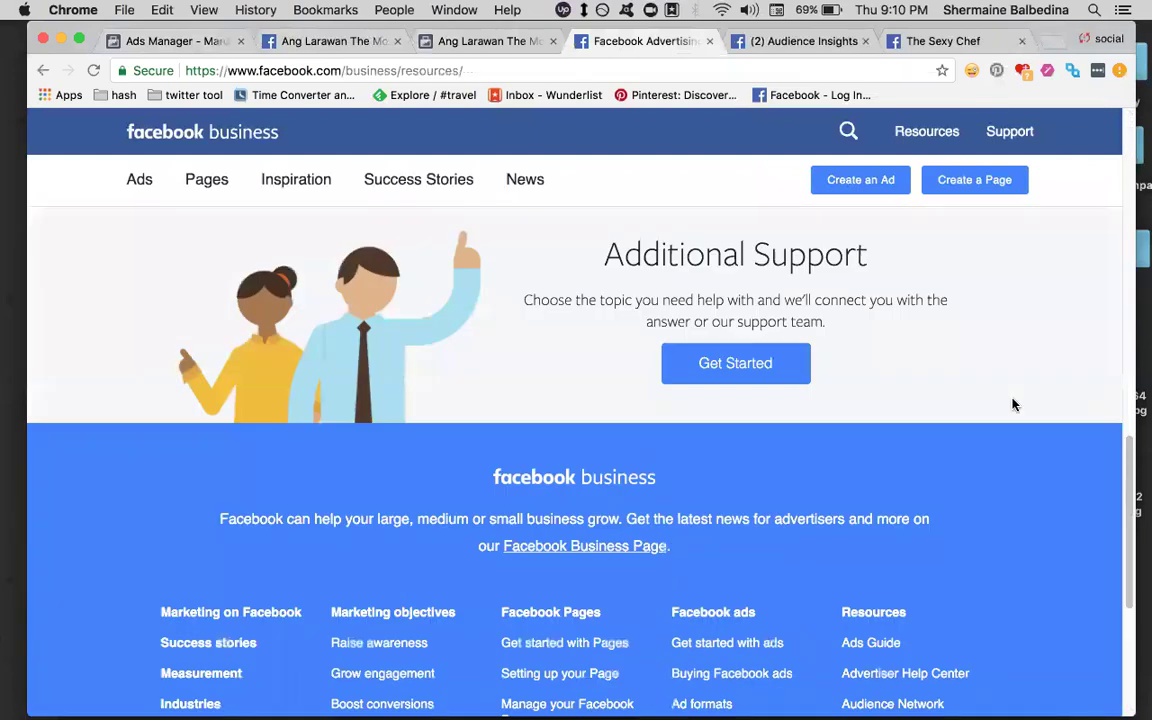
scroll(1013, 404, "up", 20)
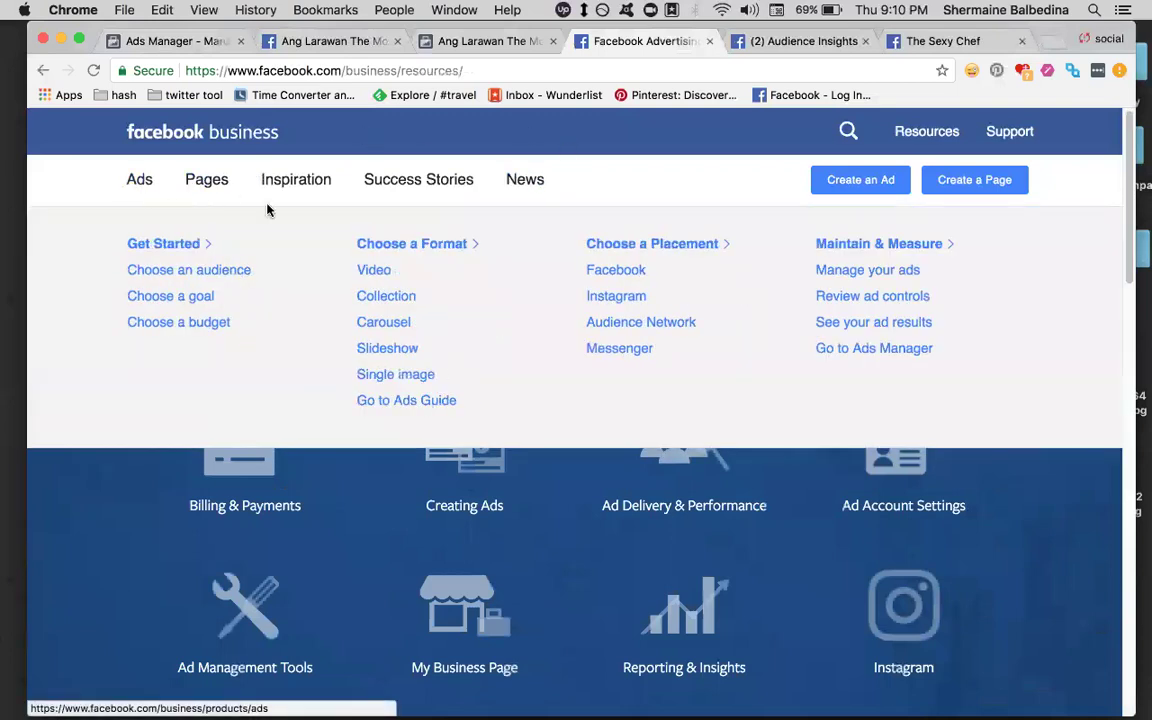
- Reload the advertising support page and open the Advertising Help Center again from the page's help options
left_click(1010, 141)
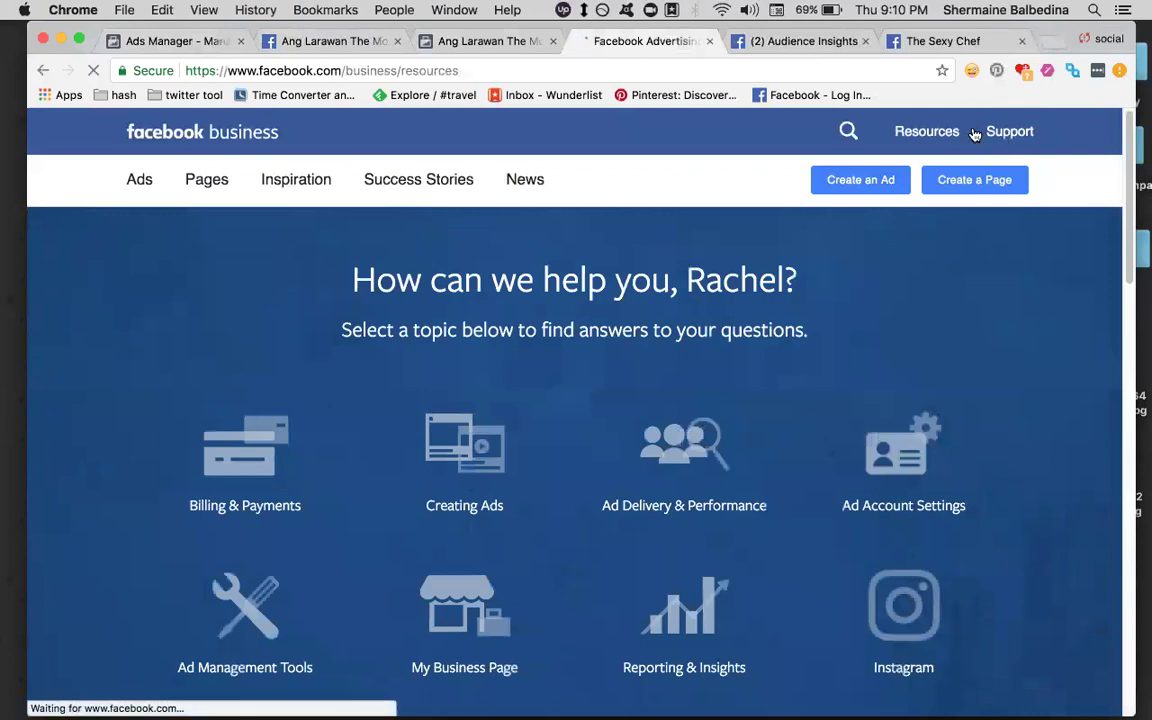
left_click(486, 44)
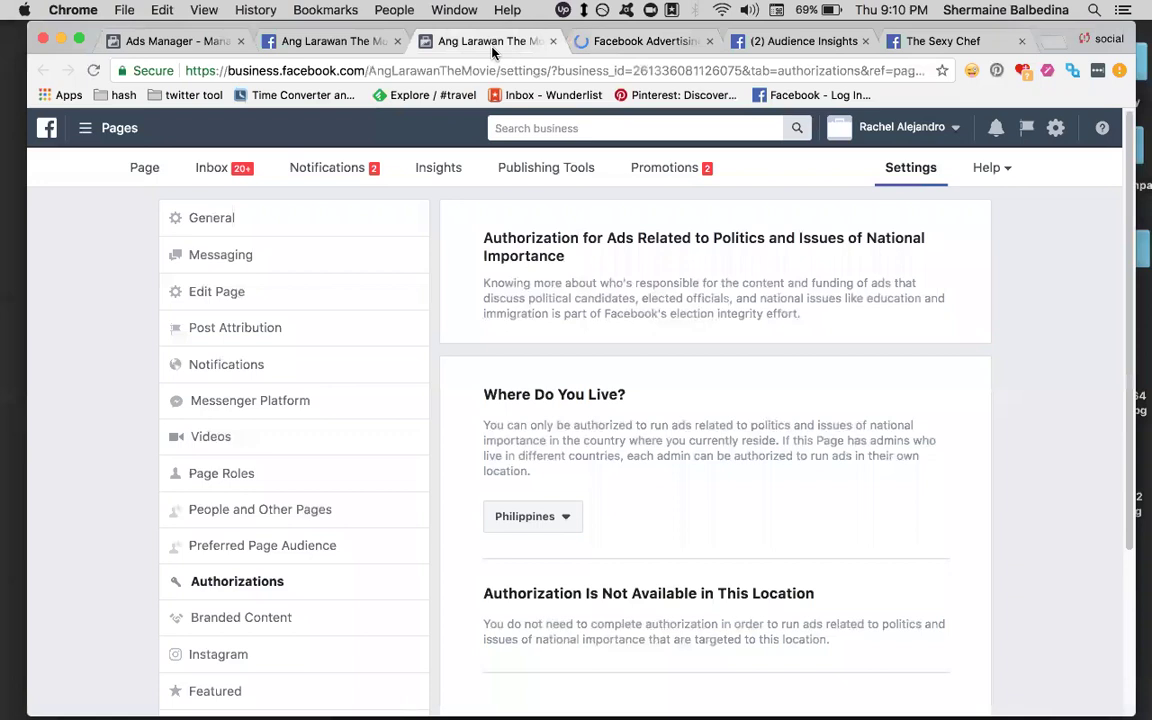
left_click(990, 169)
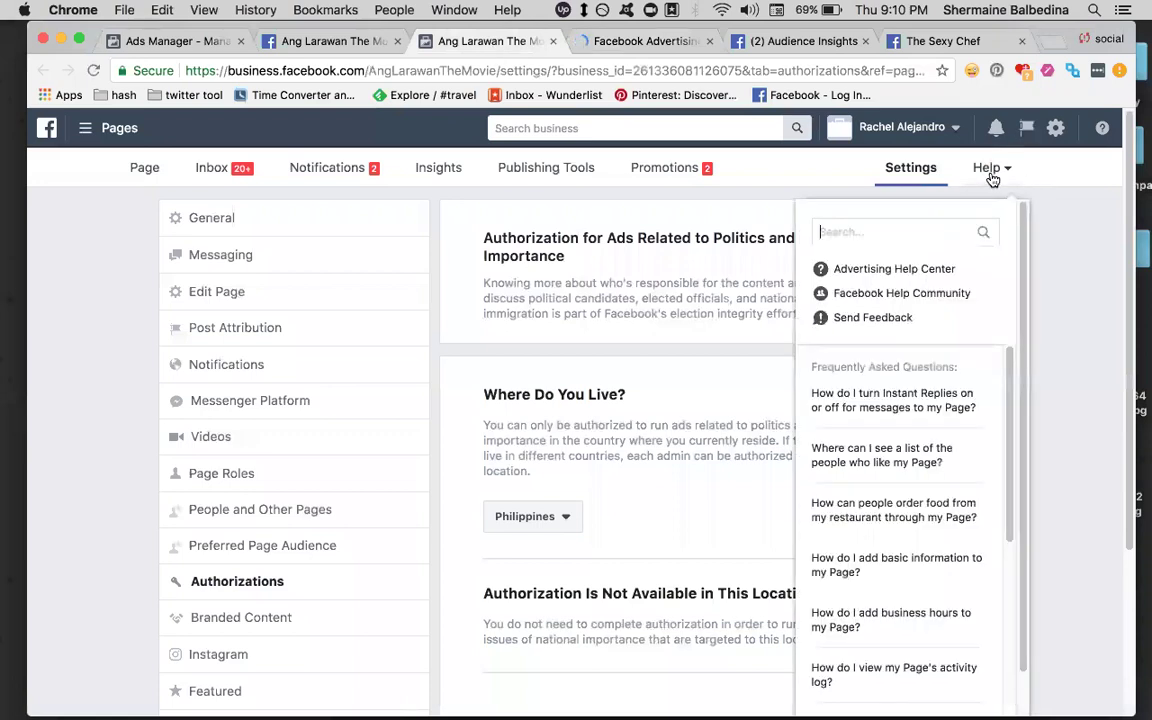
left_click(820, 270)
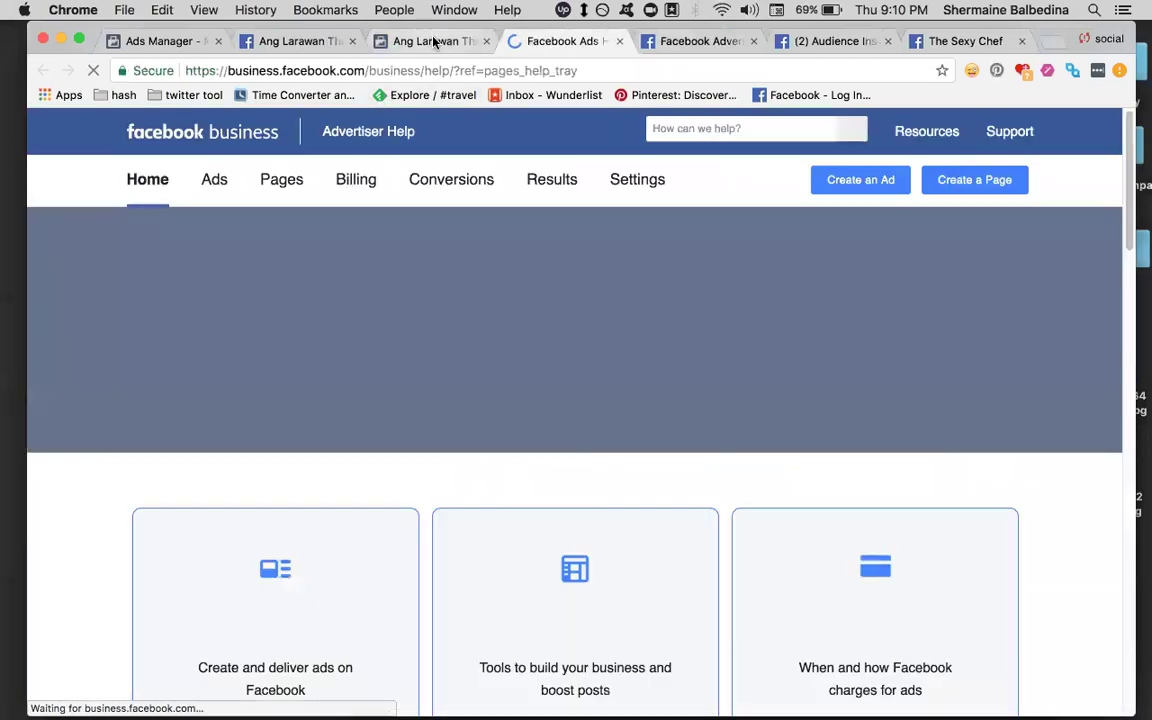
- Open the Send Feedback form for Pages and close the advertising support page opened earlier
left_click(438, 41)
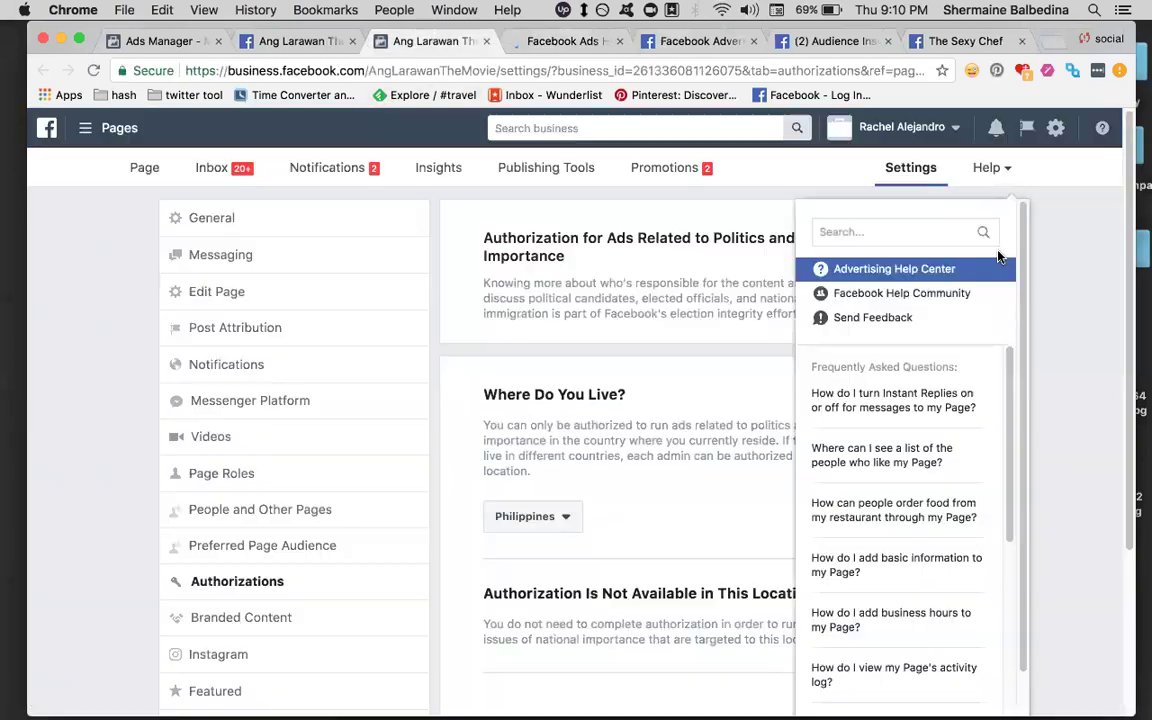
left_click(860, 320)
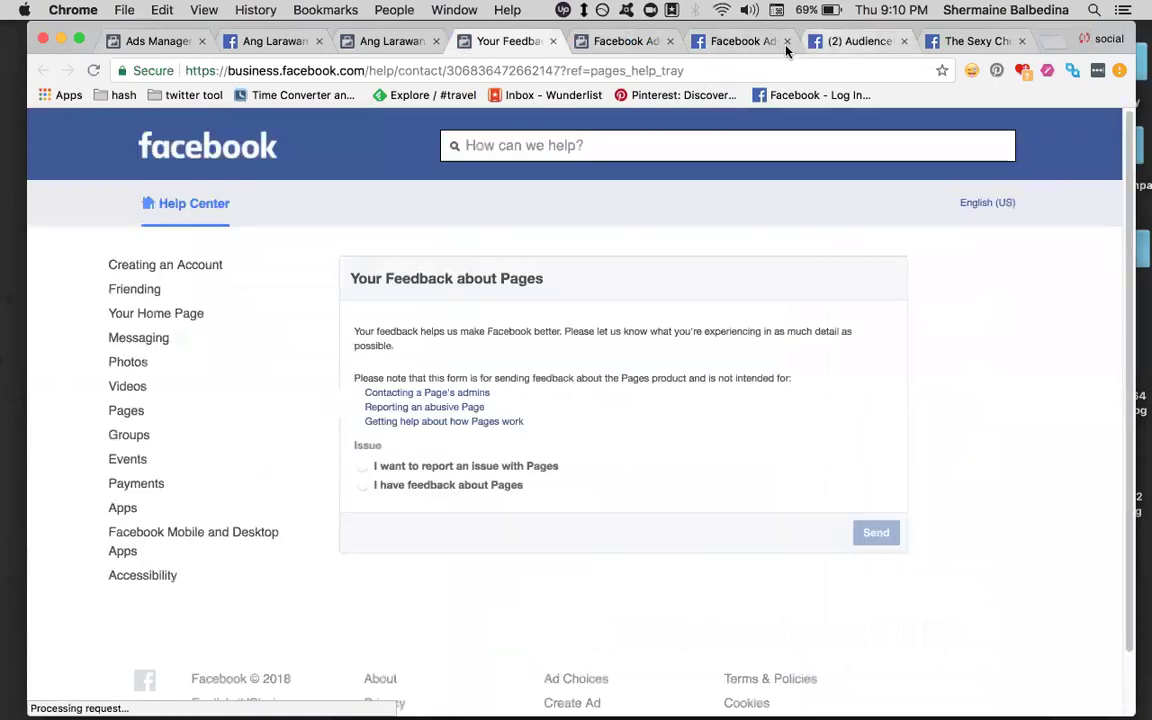
left_click(787, 41)
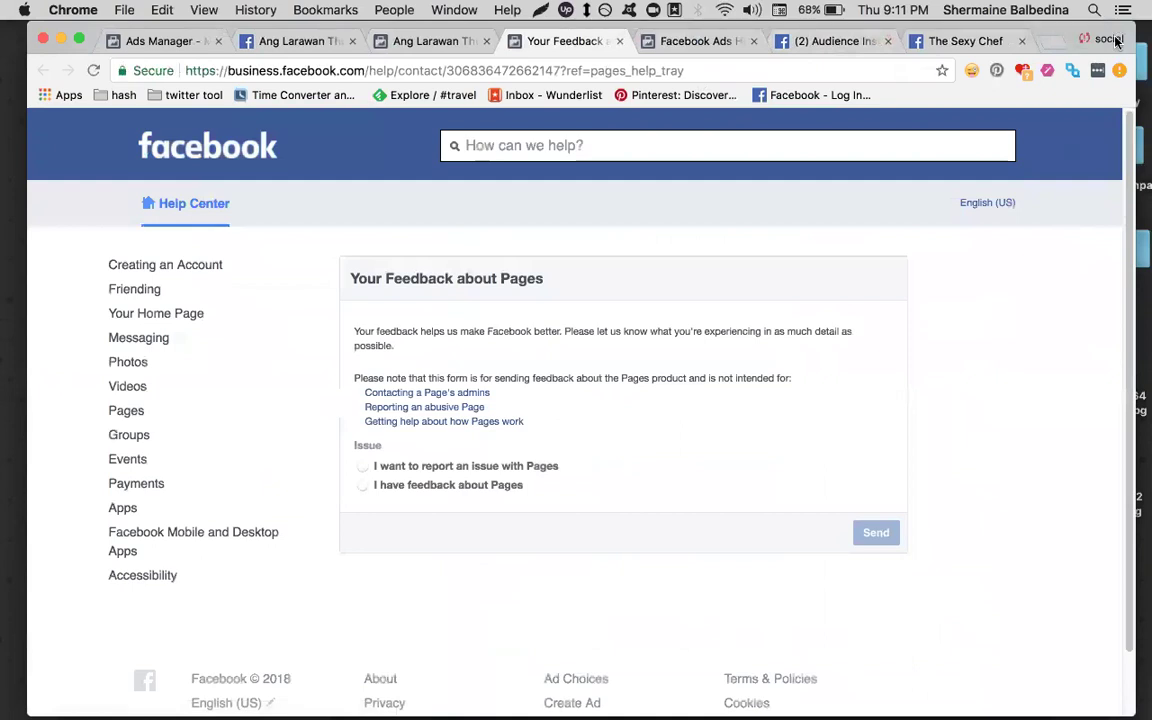
- Examine the Pages feedback form's issue choices and Help Center categories, glancing at the Page Likes in Audience Insights
scroll(358, 430, "down", 1)
scroll(358, 430, "up", 1)
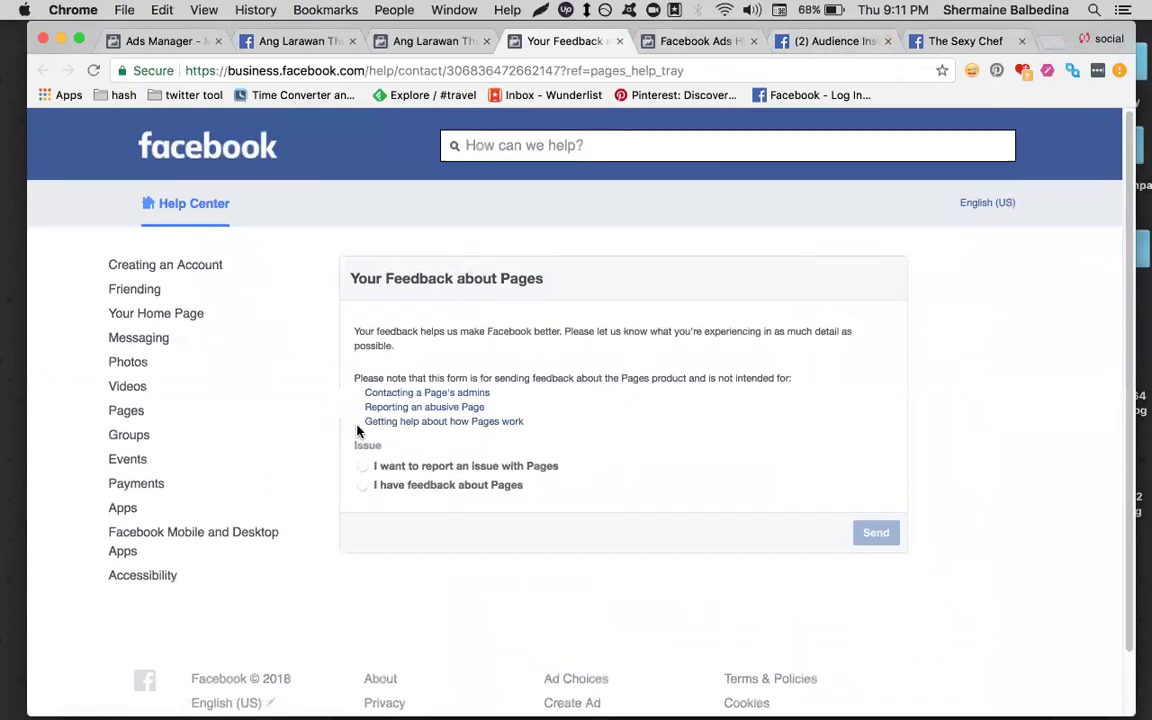
scroll(95, 501, "down", 2)
scroll(95, 502, "up", 2)
scroll(270, 452, "down", 2)
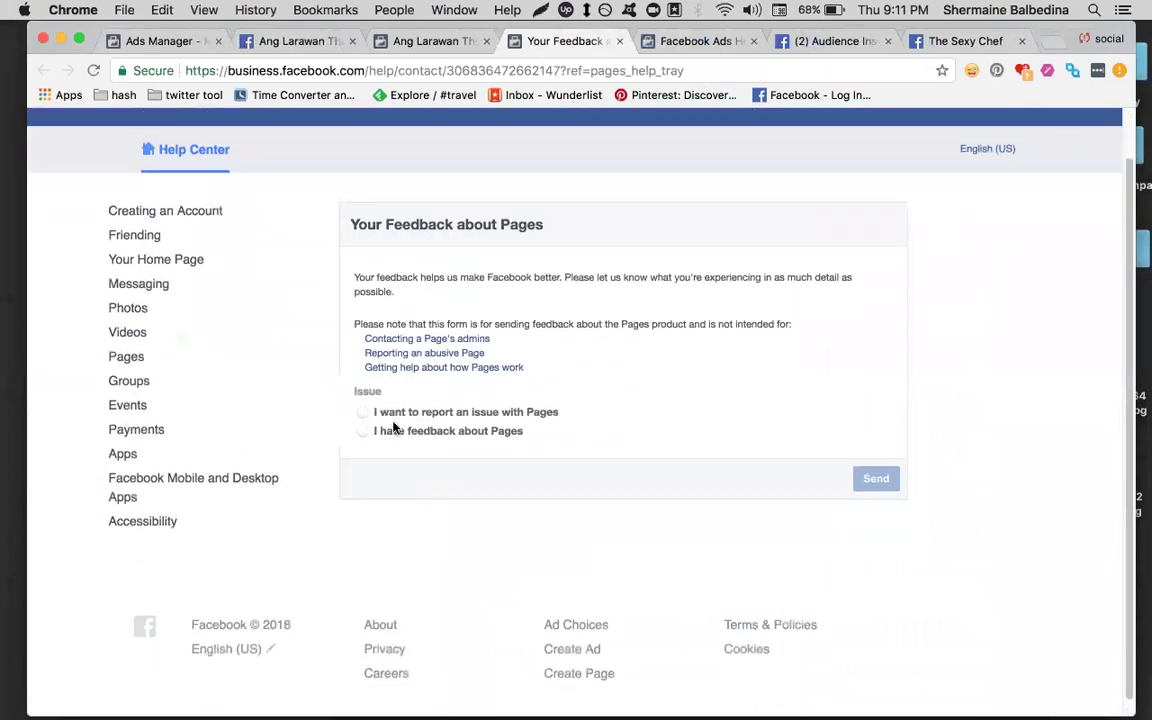
scroll(212, 405, "up", 2)
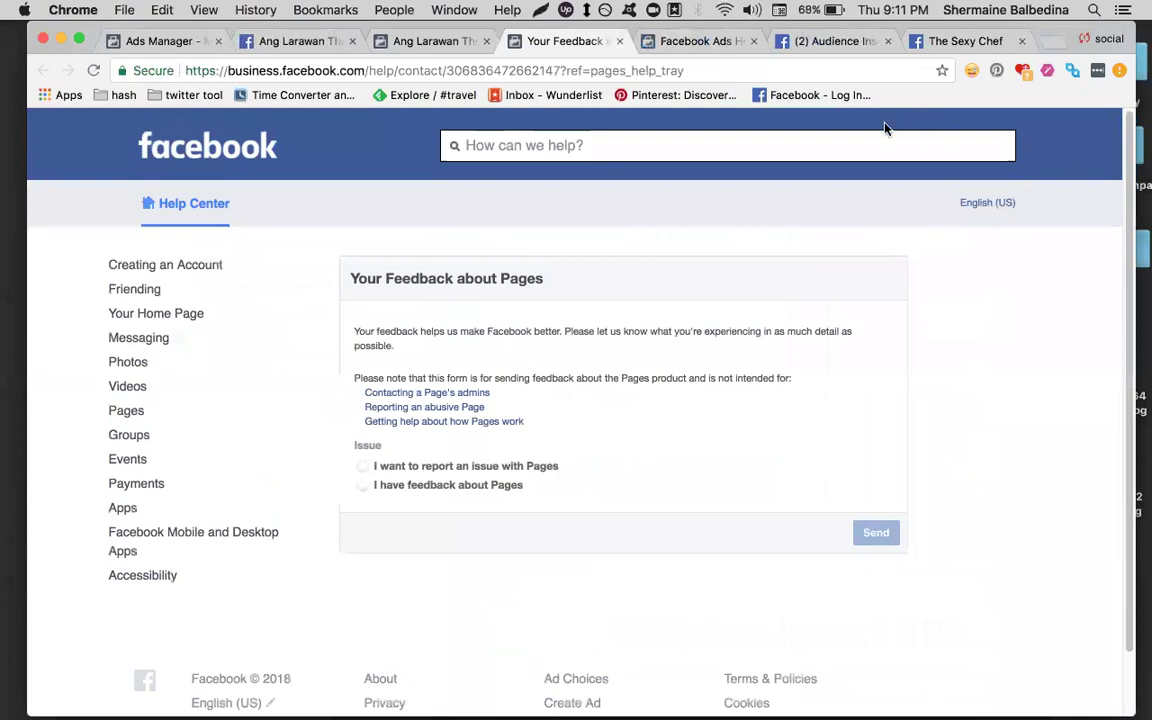
left_click(824, 40)
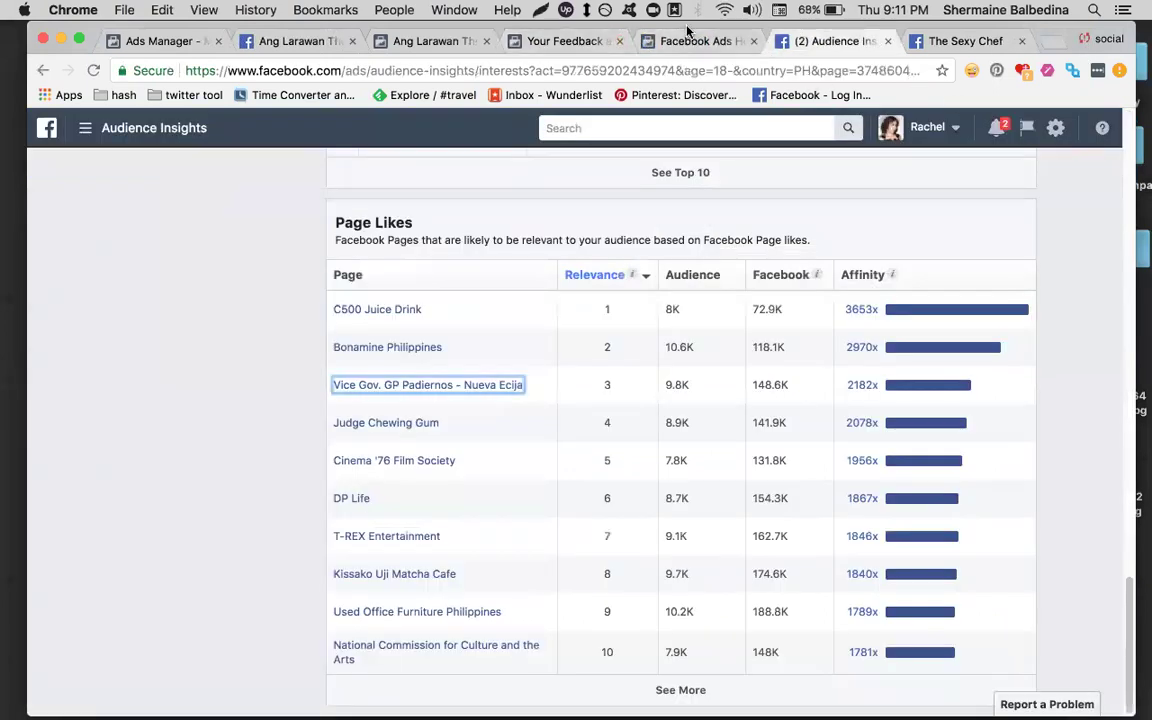
left_click(515, 38)
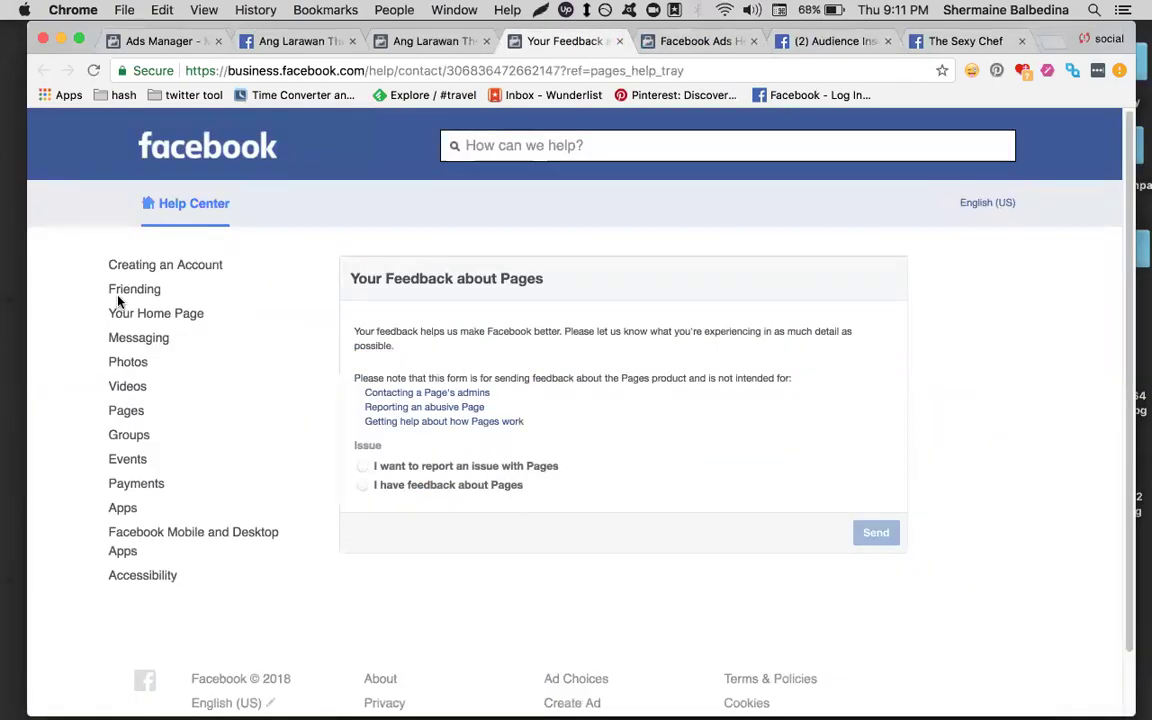
scroll(116, 342, "down", 2)
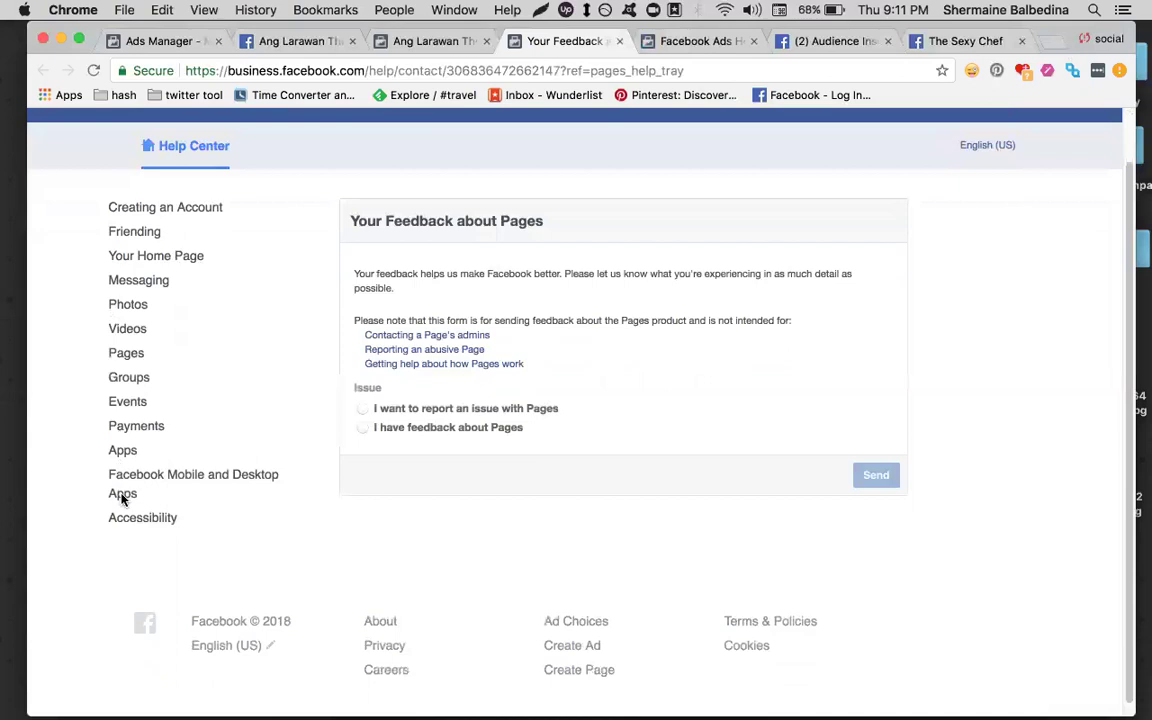
scroll(122, 498, "up", 2)
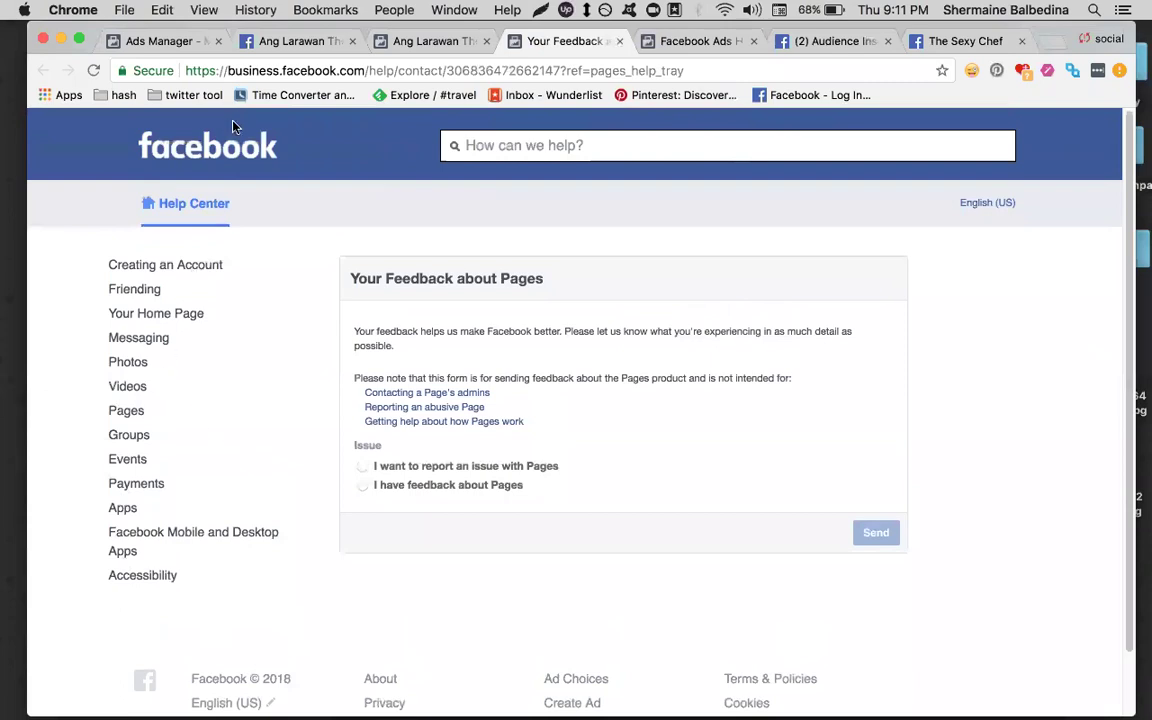
- Go from the feedback form to the Business Manager home and open the business notifications
left_click(225, 155)
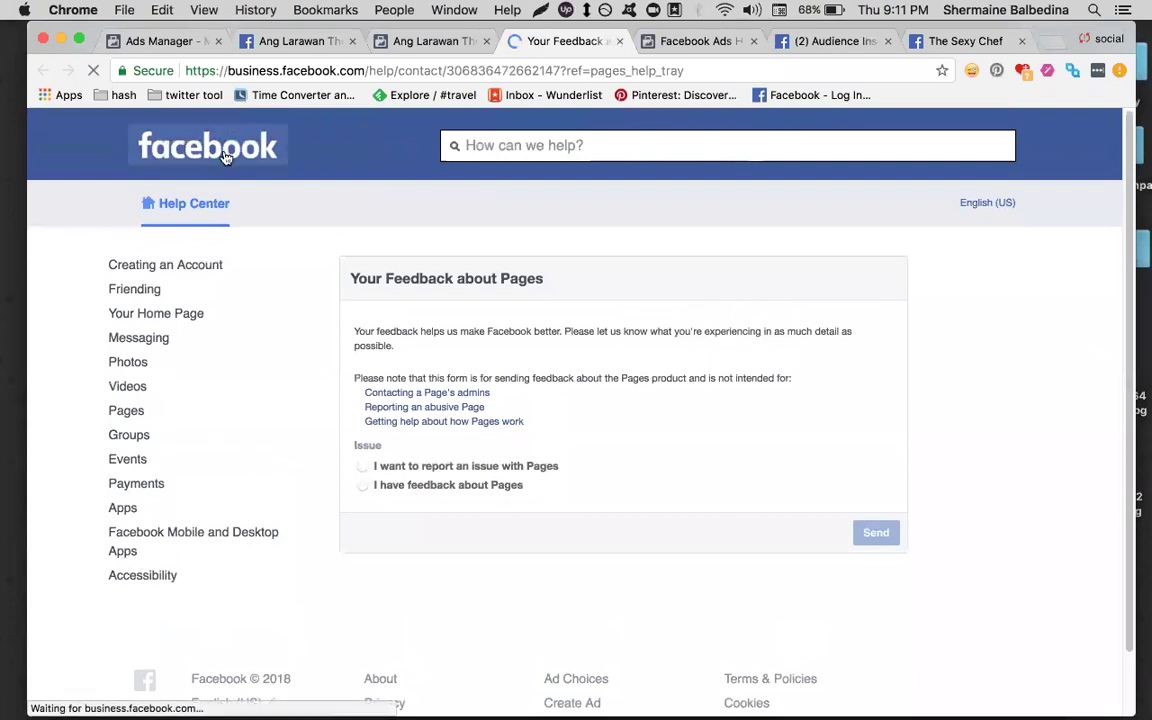
scroll(225, 155, "down", 1)
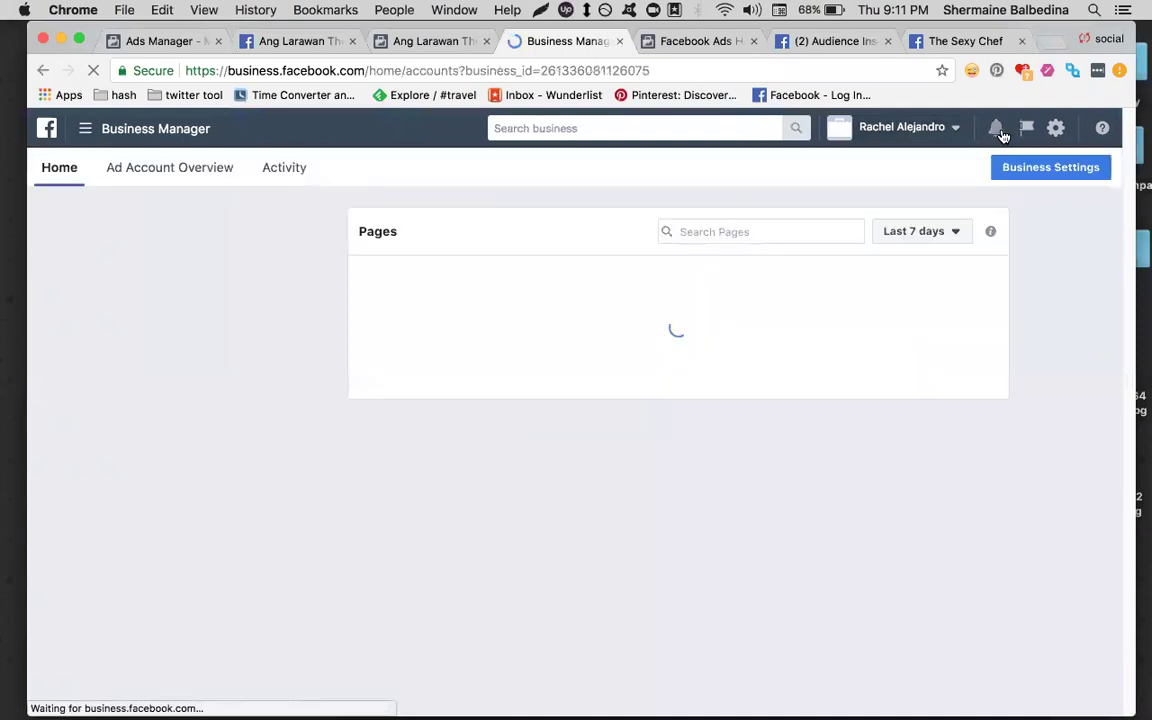
left_click(998, 133)
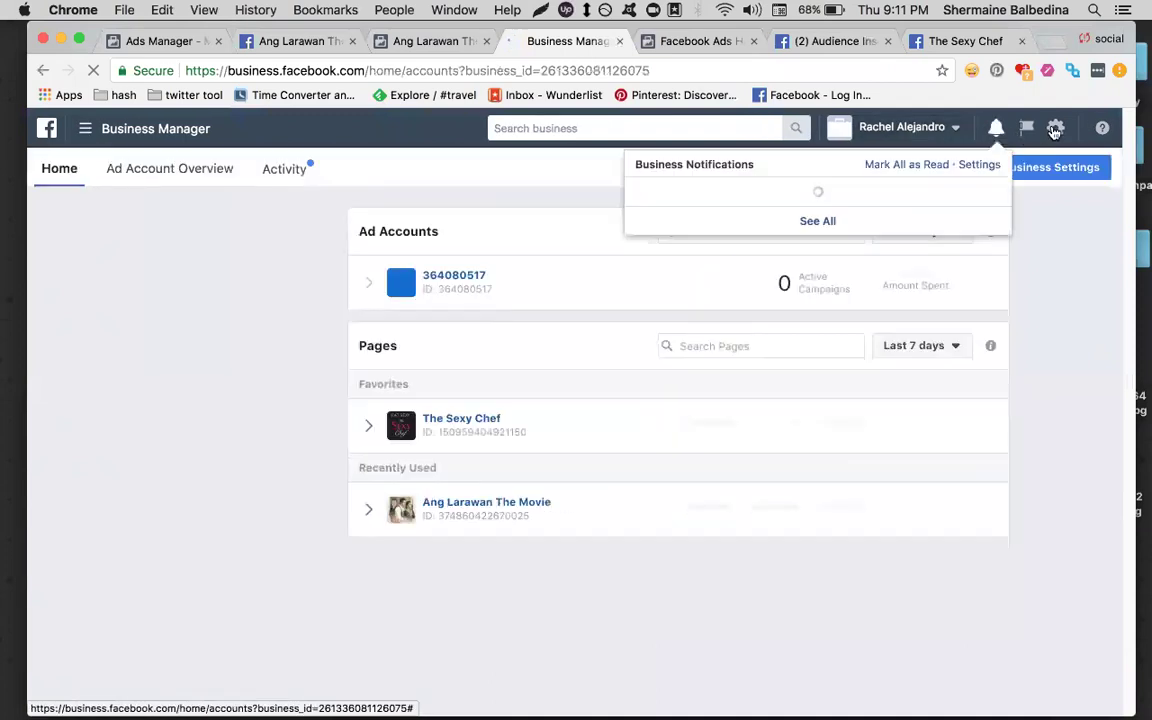
- Open the Business Settings people page and check its business notifications
left_click(1055, 133)
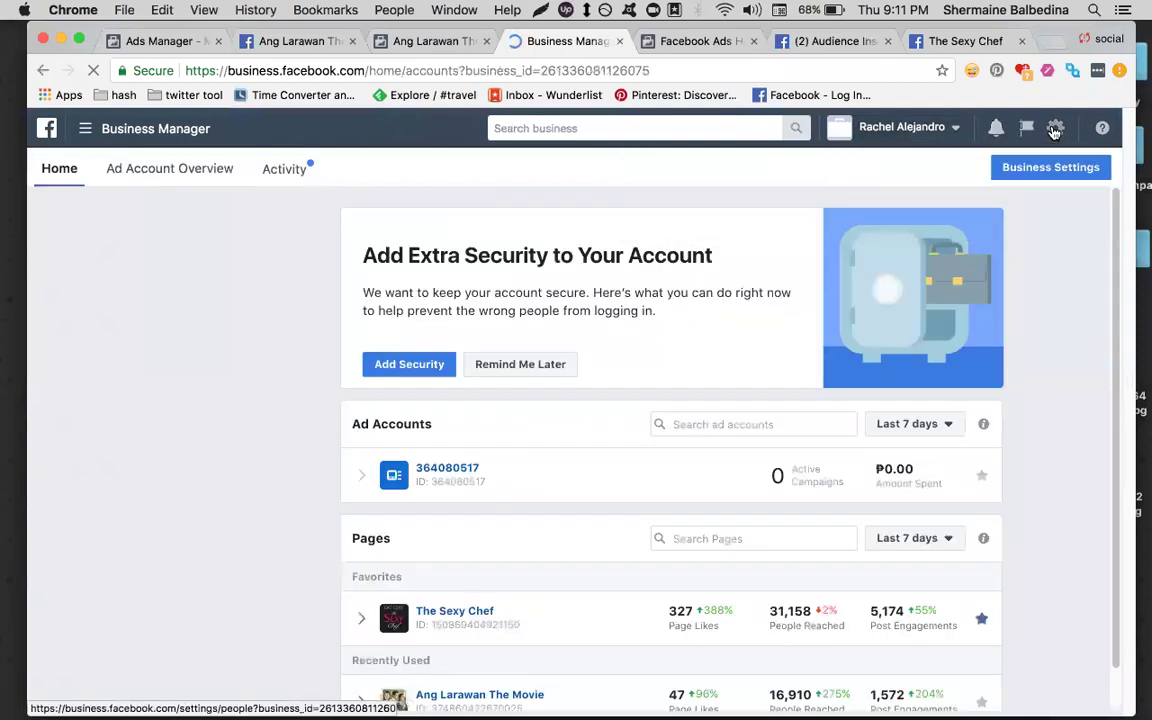
left_click(997, 139)
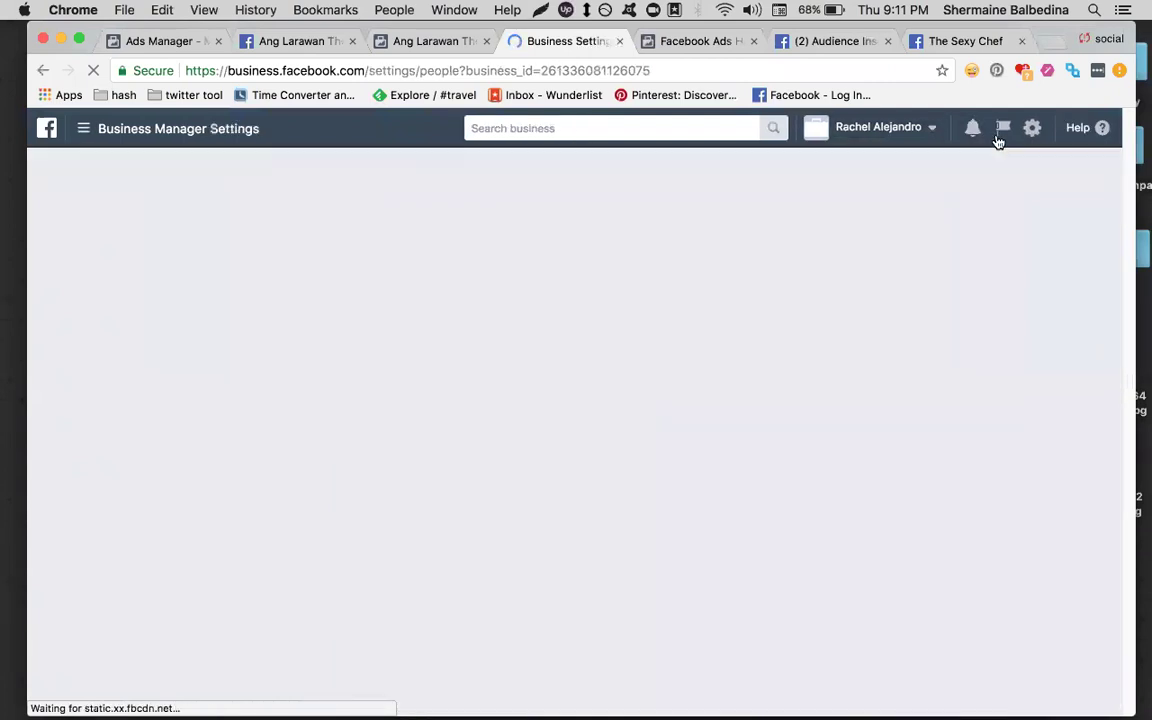
left_click(997, 139)
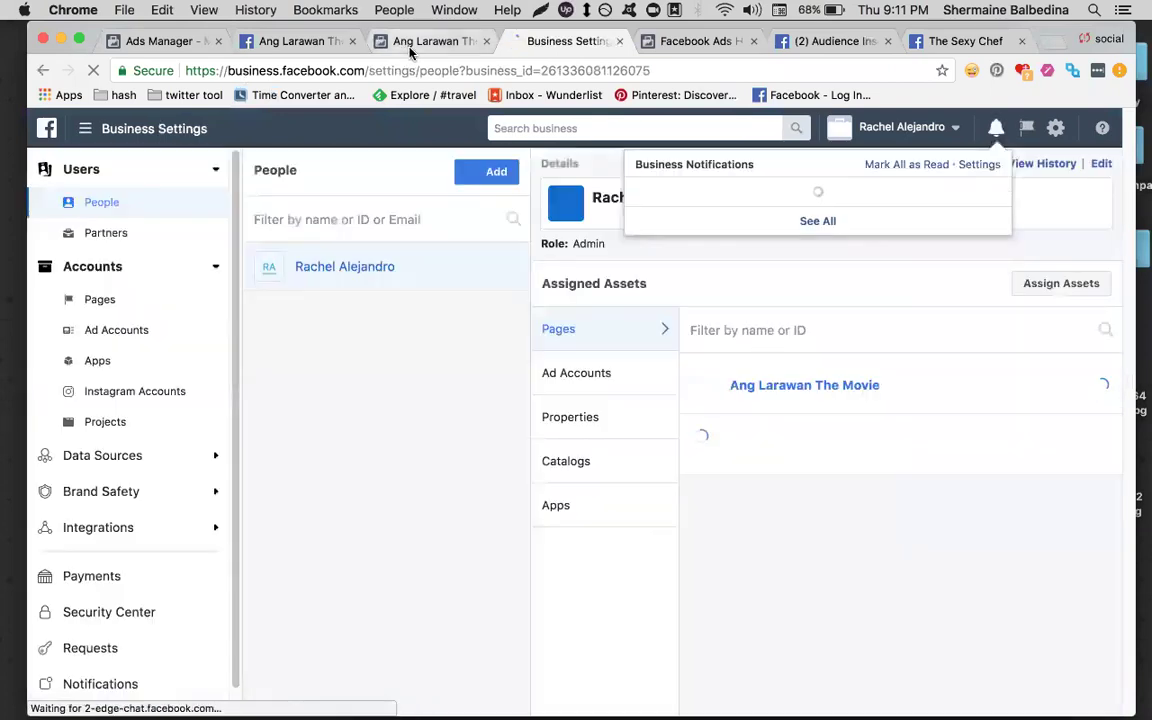
- Return to the Ang Larawan The Movie authorization settings and open the Send Feedback form from the page's help options
left_click(410, 45)
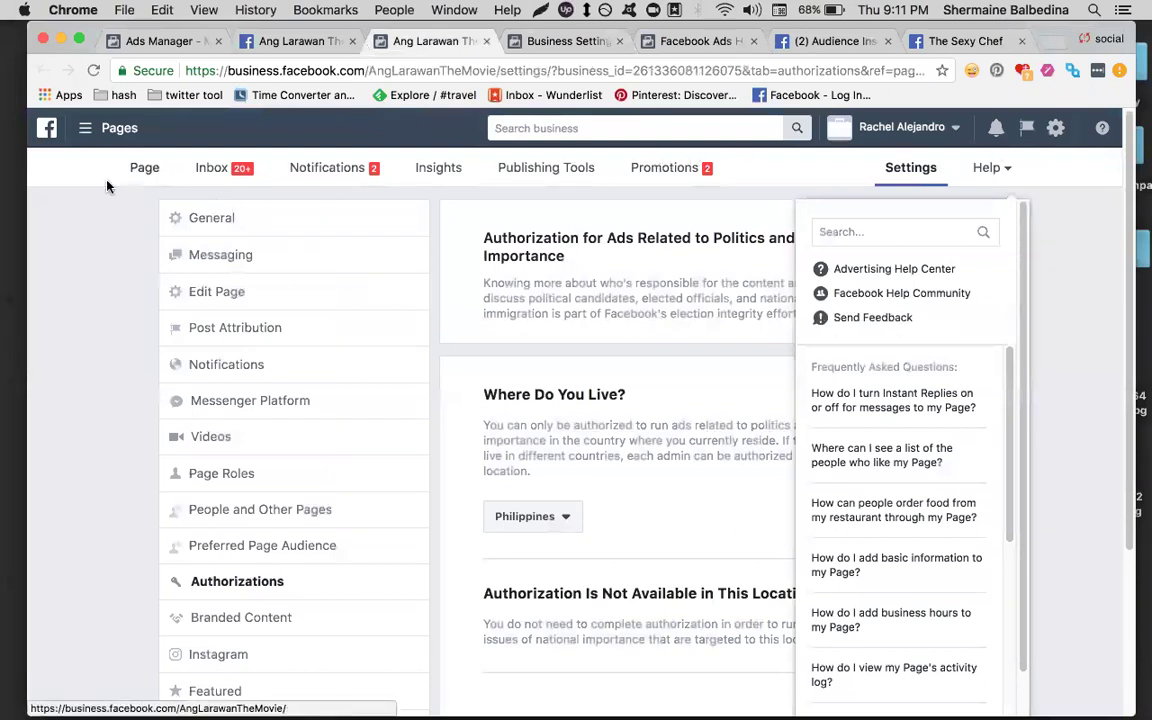
left_click(87, 135)
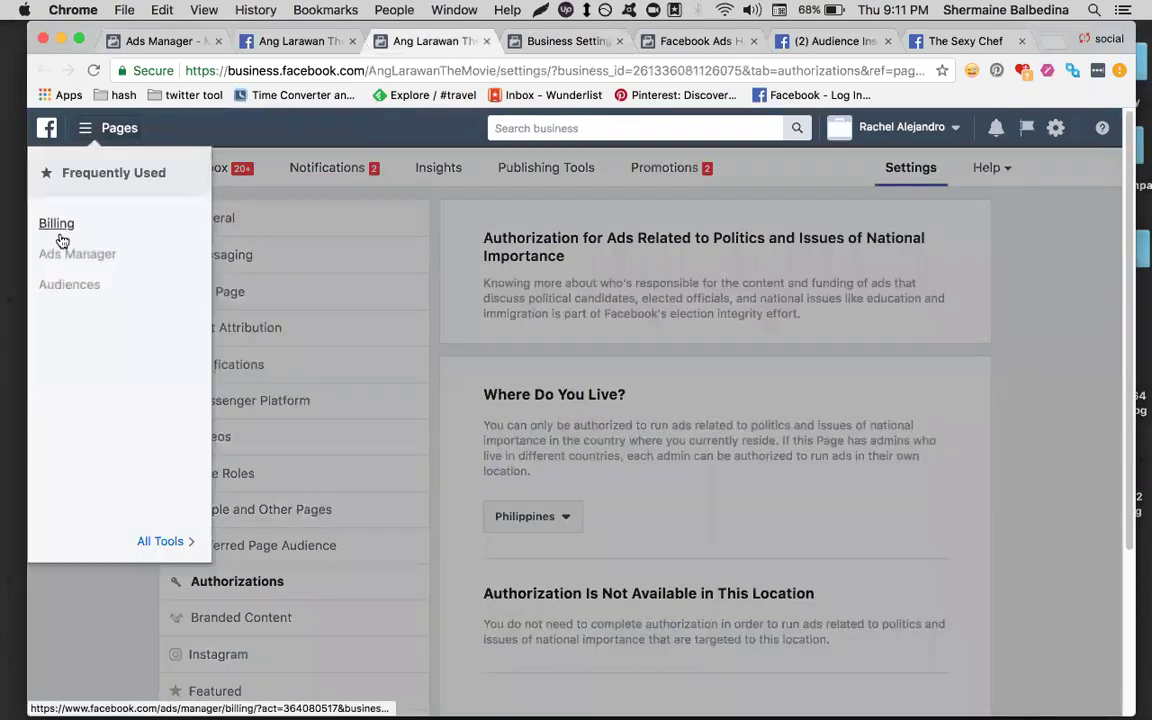
left_click(295, 40)
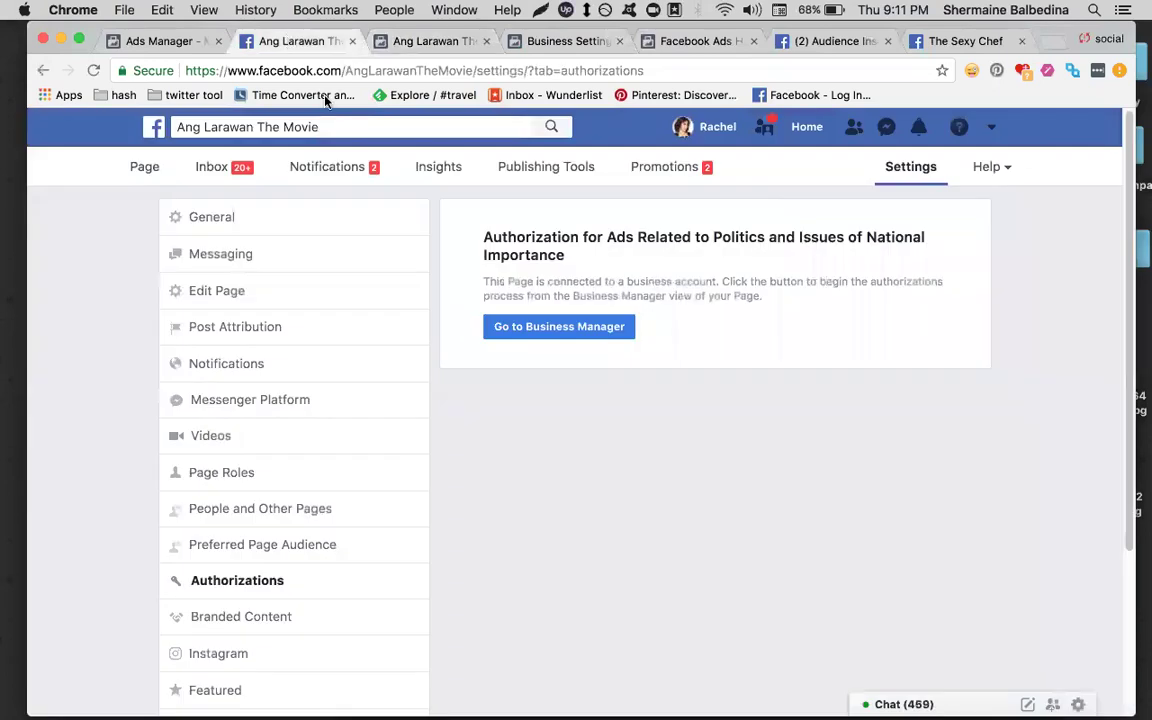
left_click(992, 170)
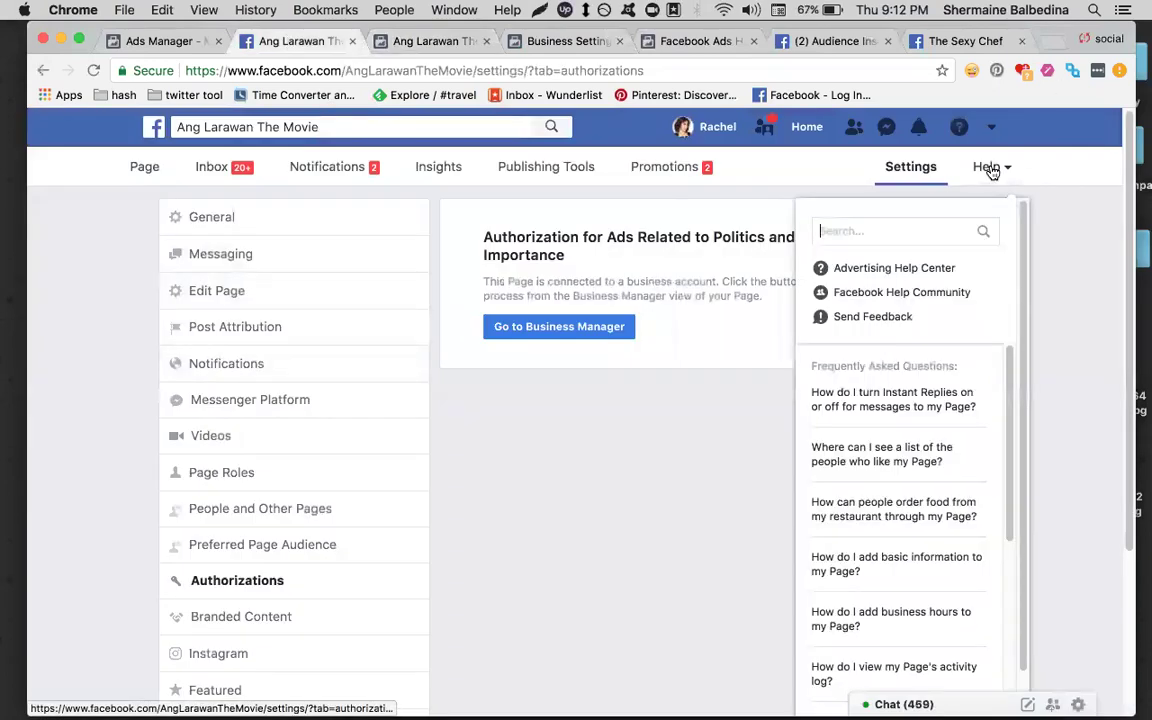
left_click(895, 320)
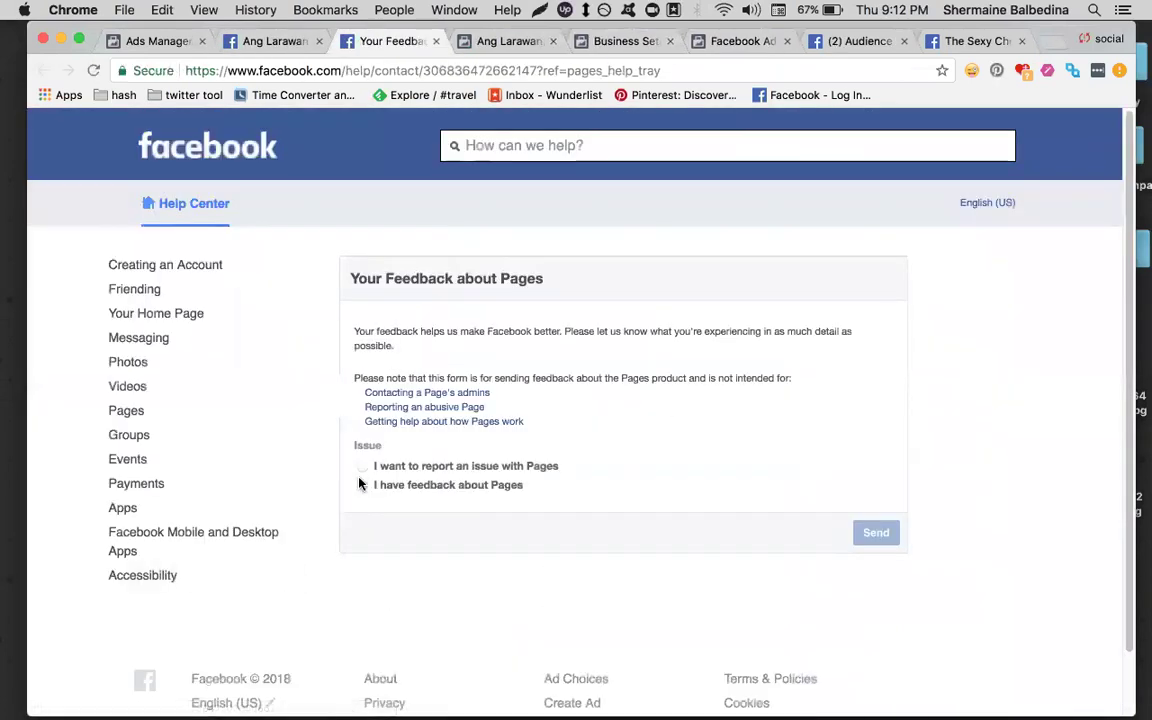
- Choose to report an issue with Pages, review the form's fields, and go back to the page's authorization settings
left_click(362, 466)
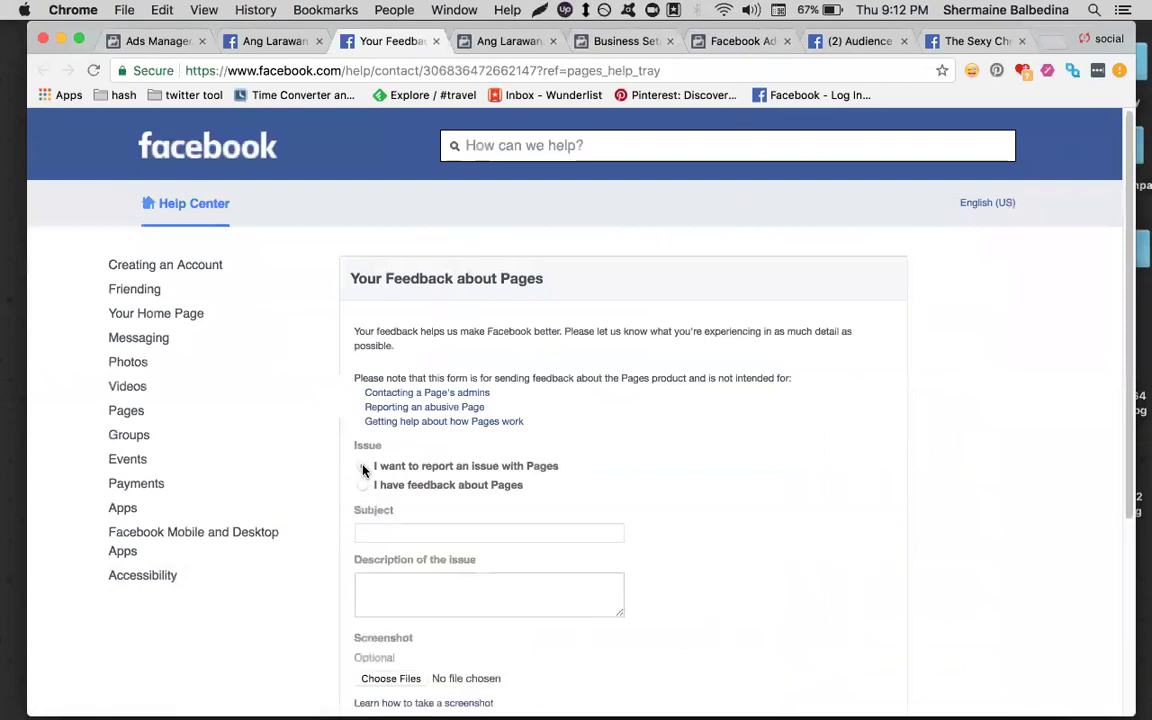
scroll(406, 452, "down", 3)
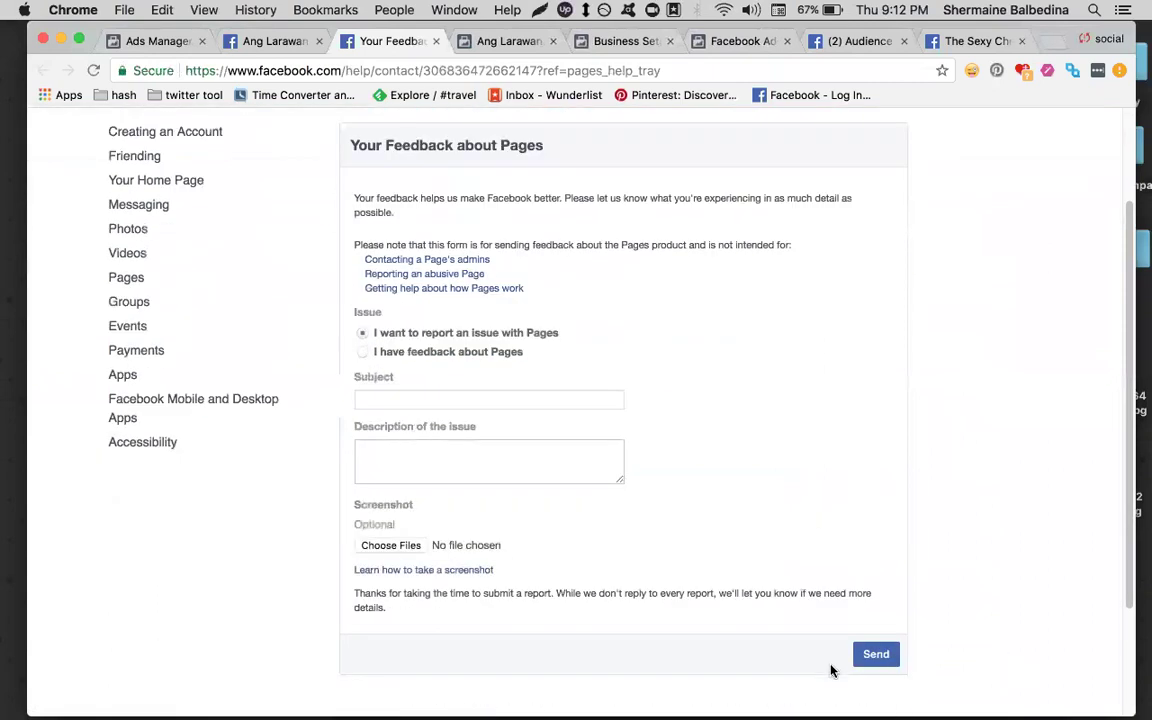
scroll(950, 445, "up", 3)
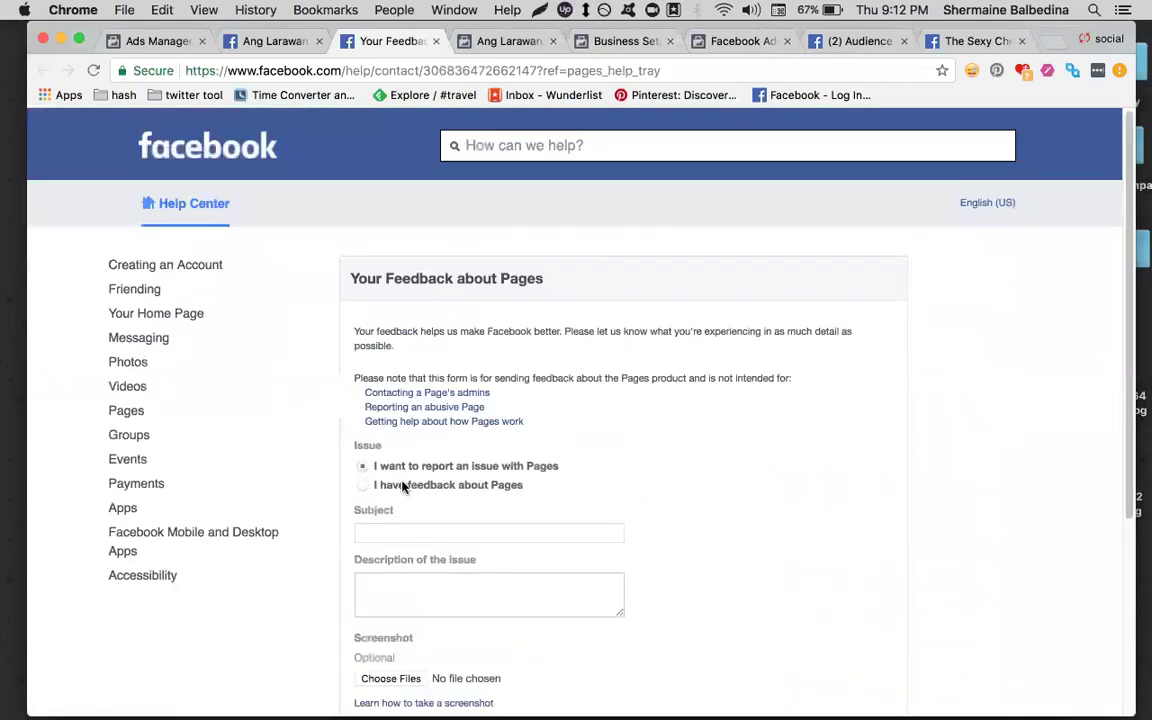
left_click(268, 43)
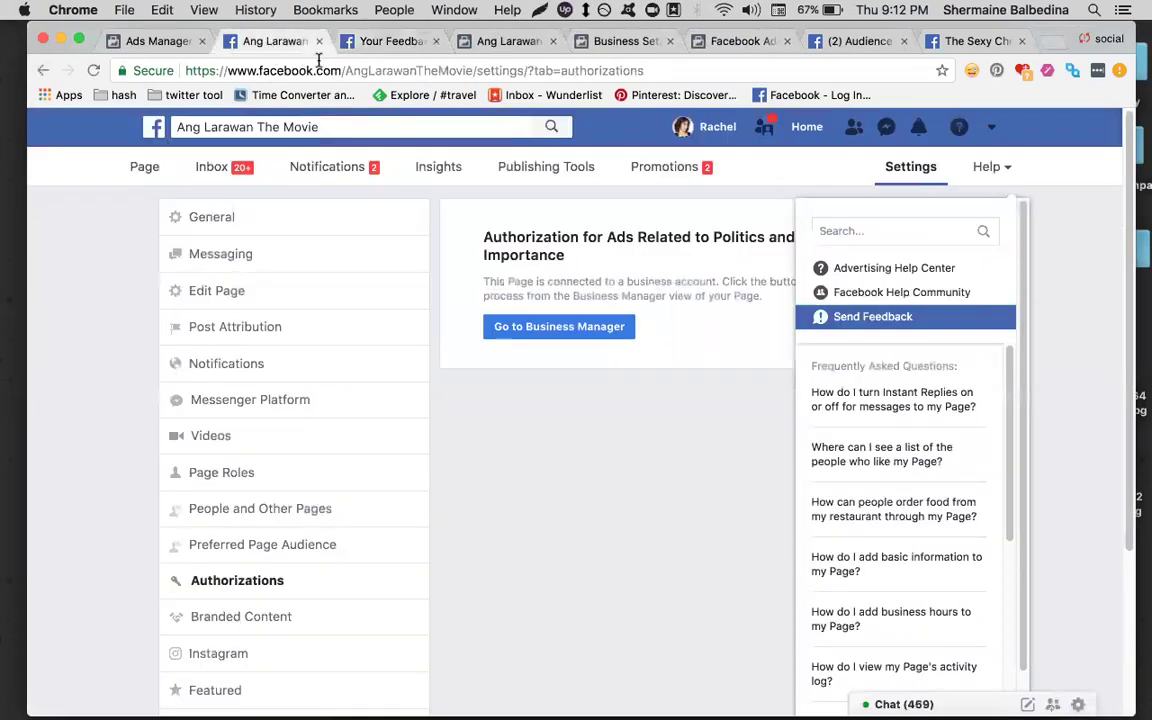
- Replace the feedback form with a web search for "facebook blueprint" and open the official Facebook Blueprint training site
left_click(375, 41)
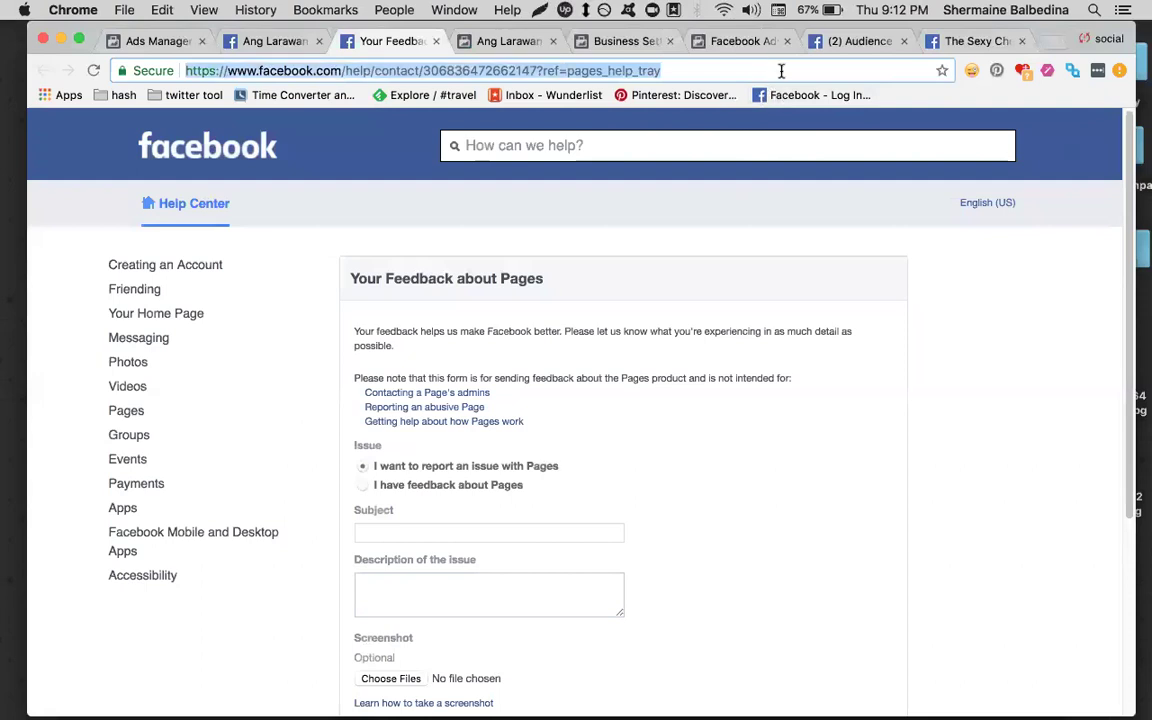
type("b")
key("BackSpace")
key("BackSpace")
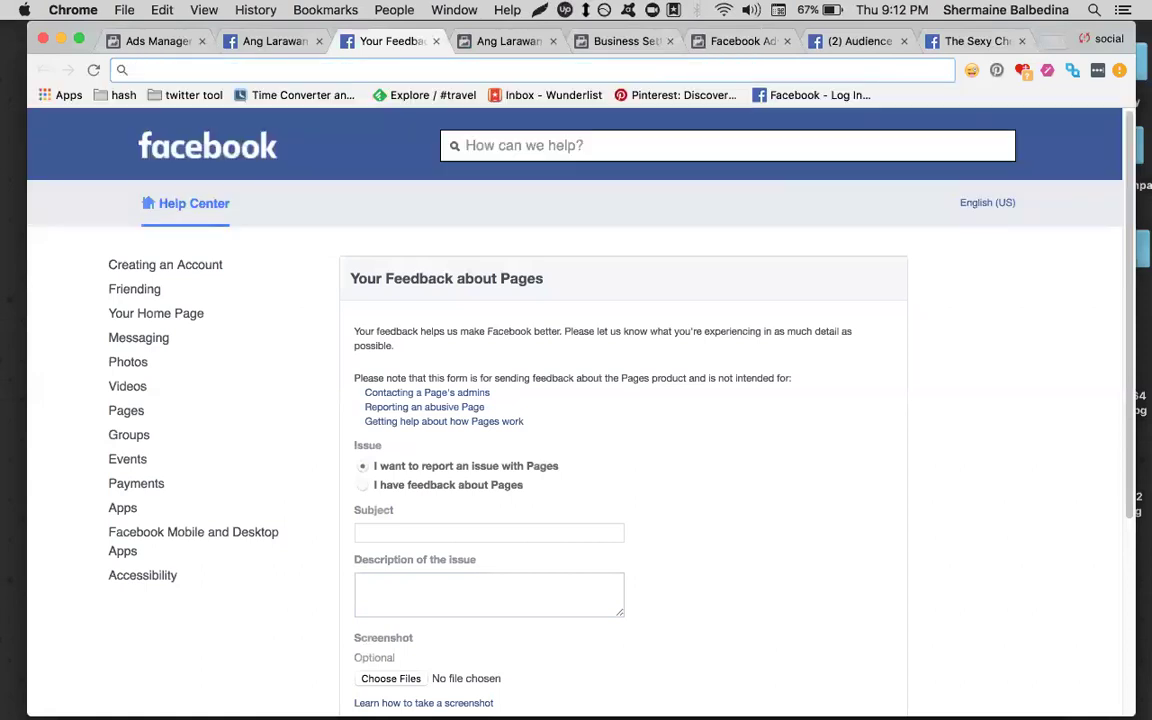
type("facebook bl")
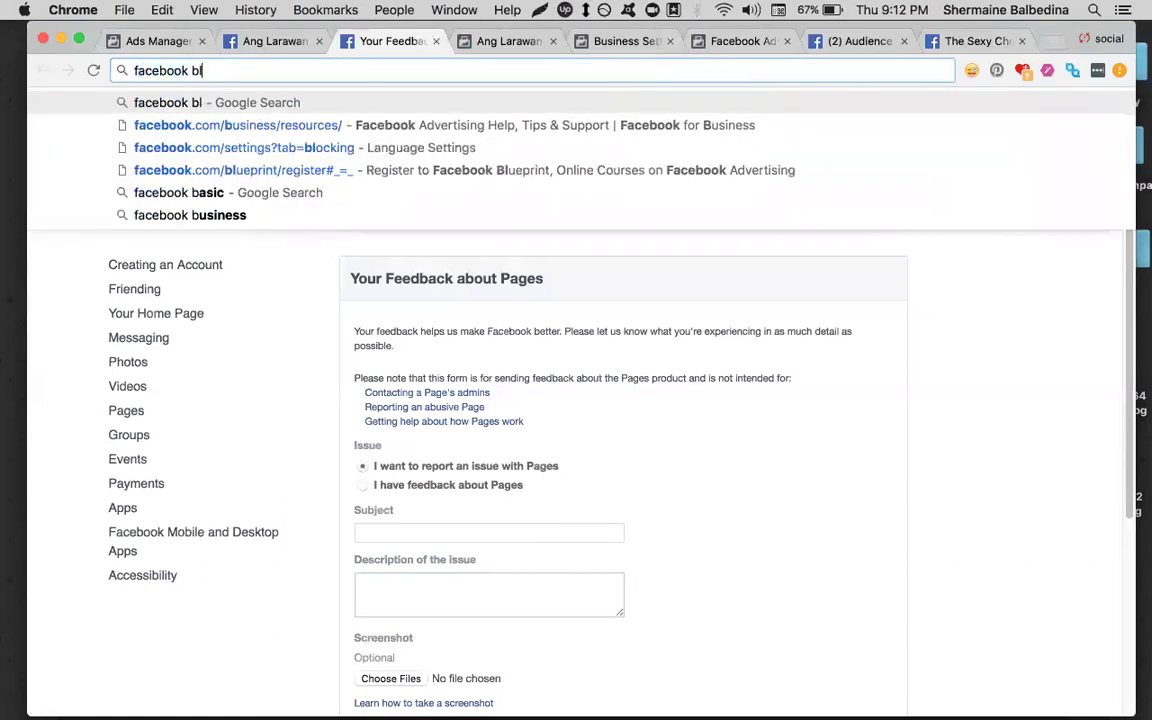
type("ueprint")
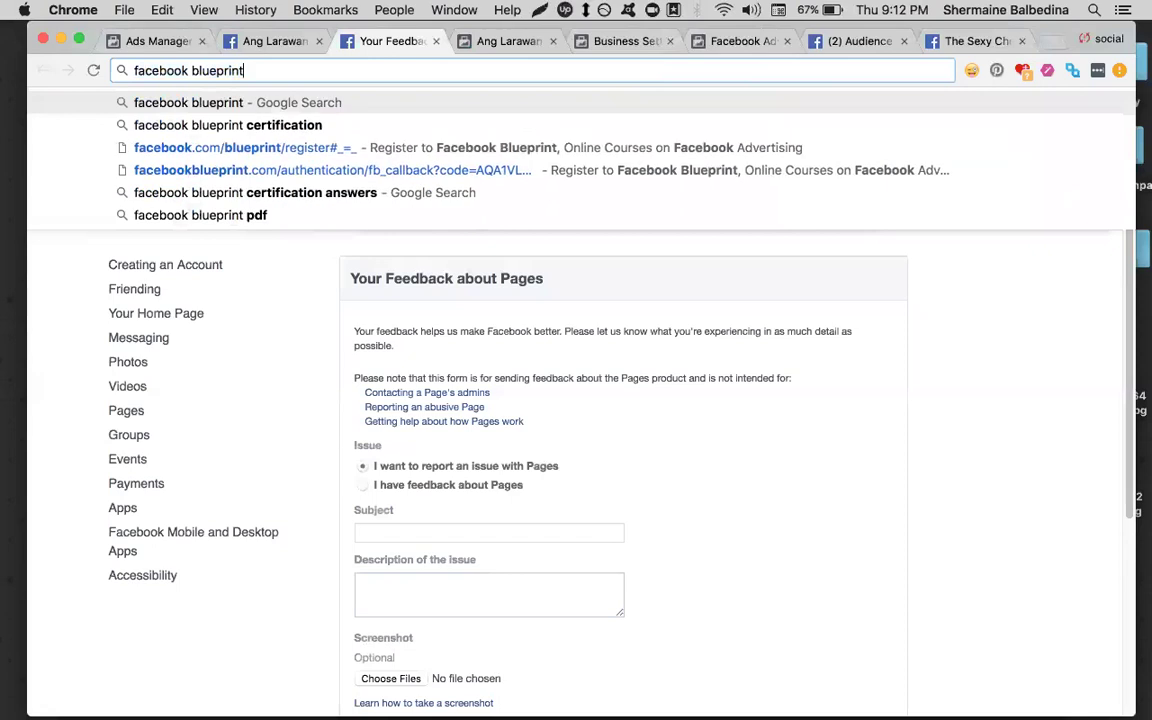
key("Return")
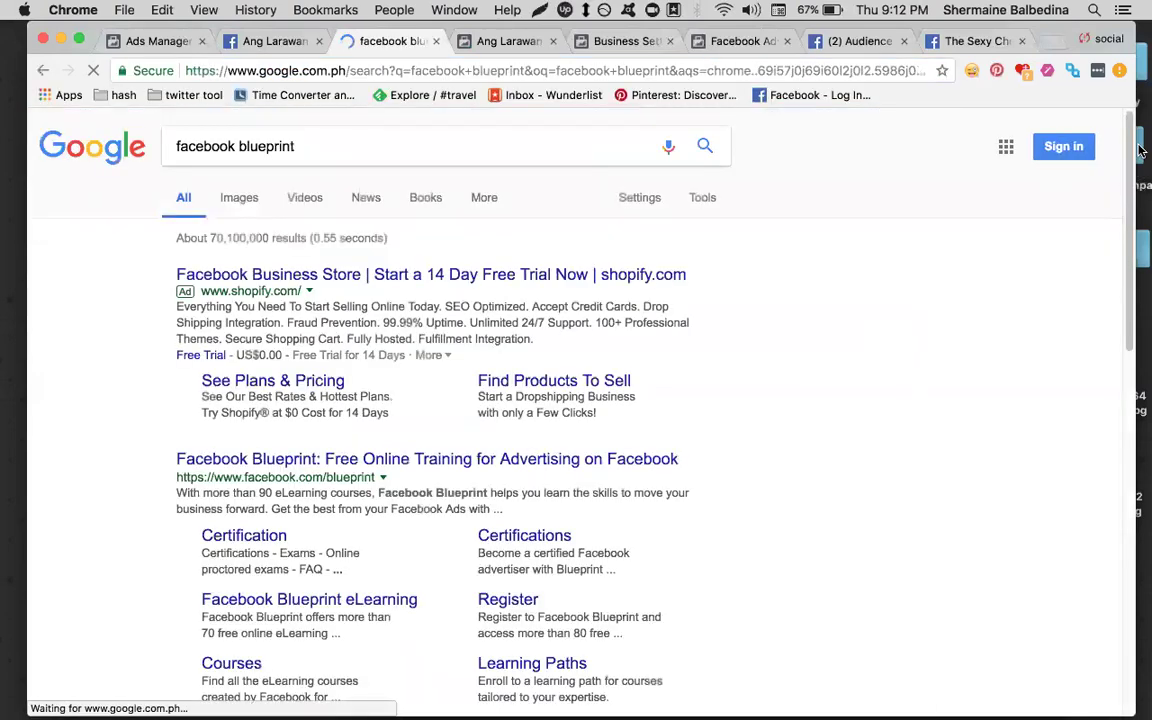
left_click(411, 452)
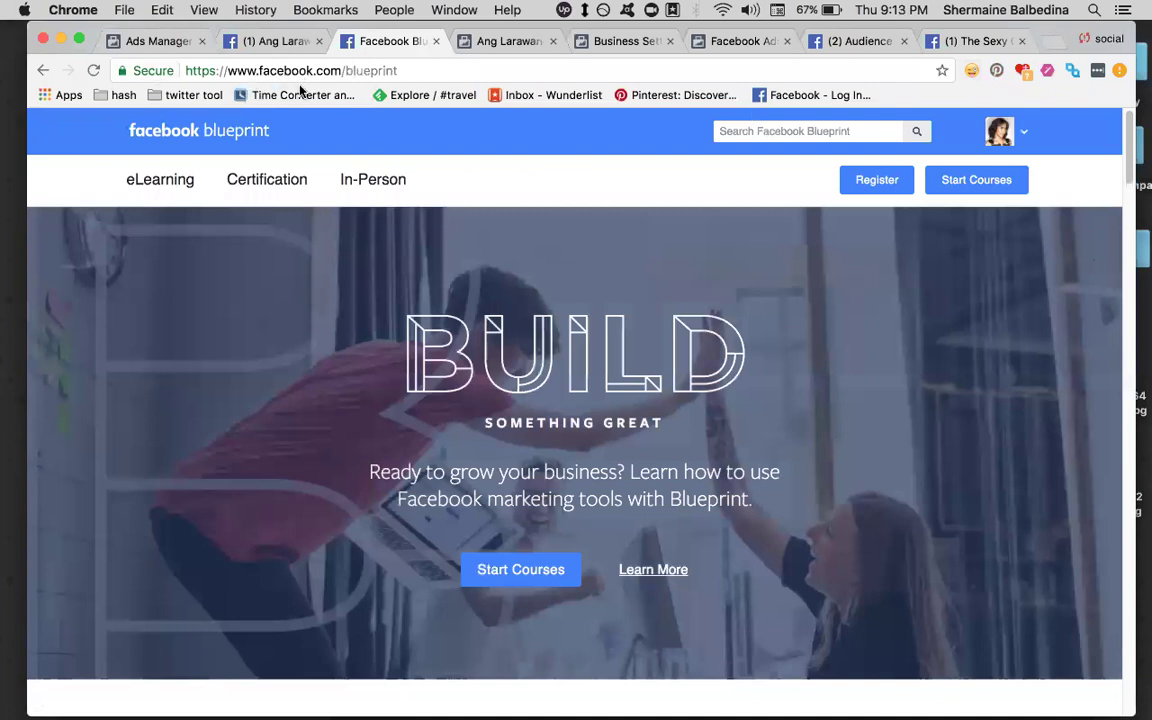
- Examine the Facebook Blueprint home page, including its learning options, eLearning courses, case studies and partner organizations
scroll(249, 321, "down", 10)
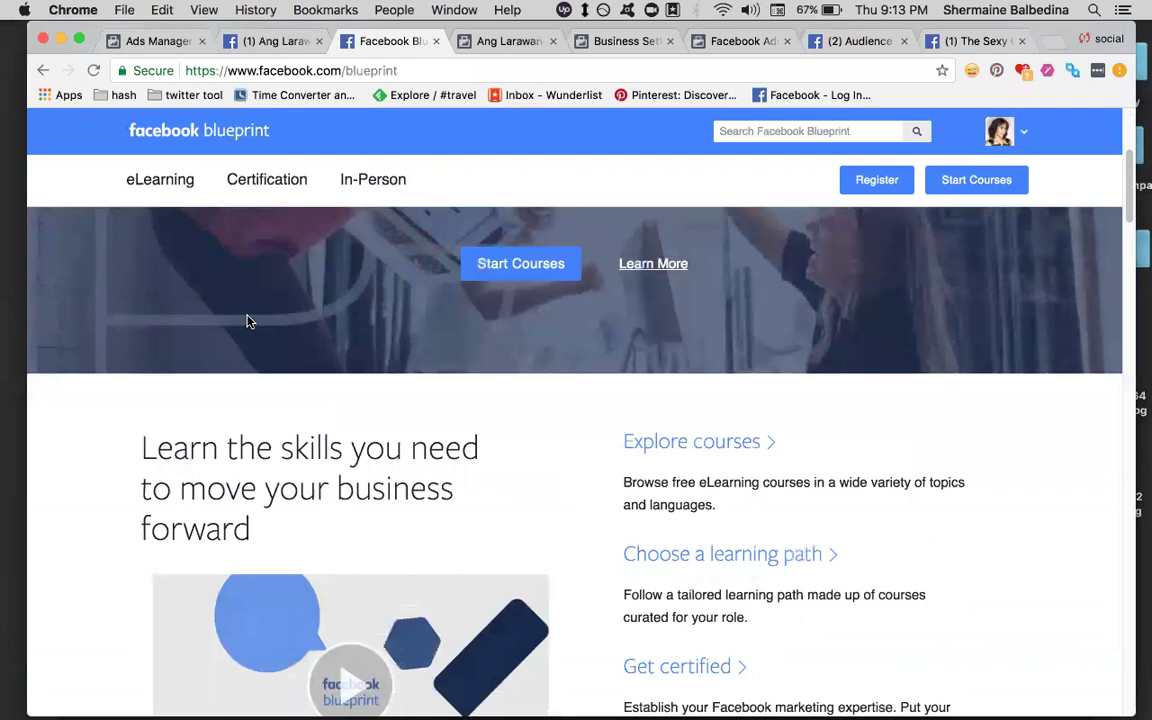
scroll(249, 321, "down", 8)
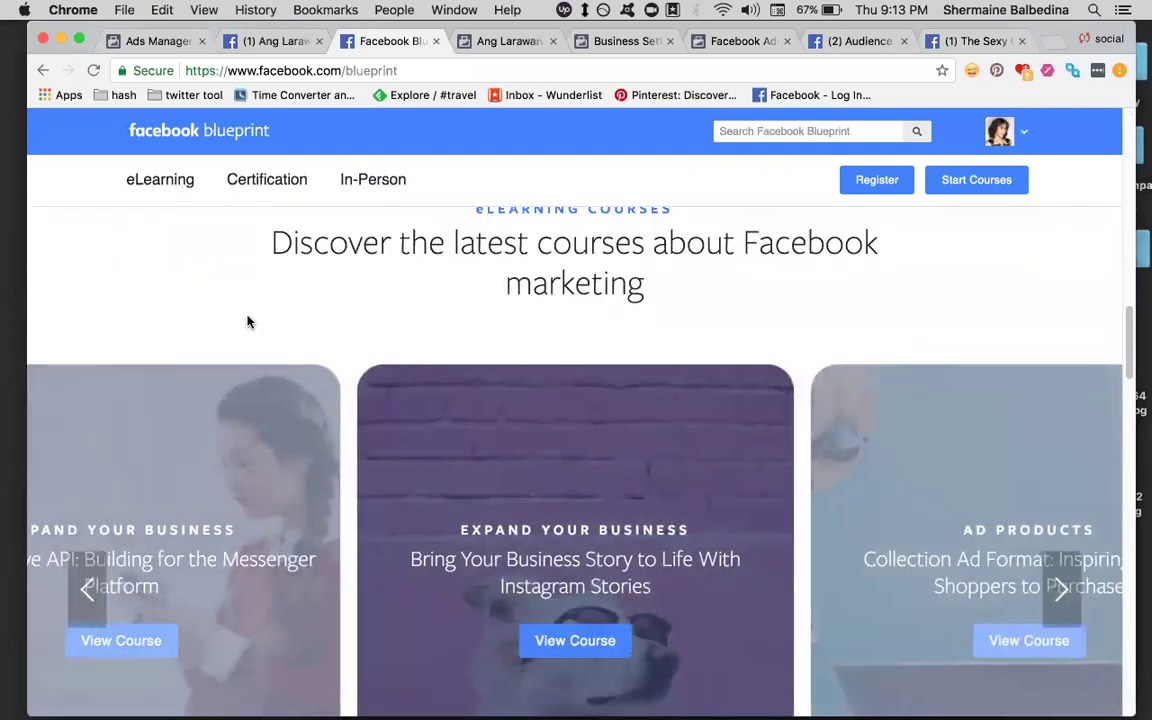
scroll(249, 321, "down", 8)
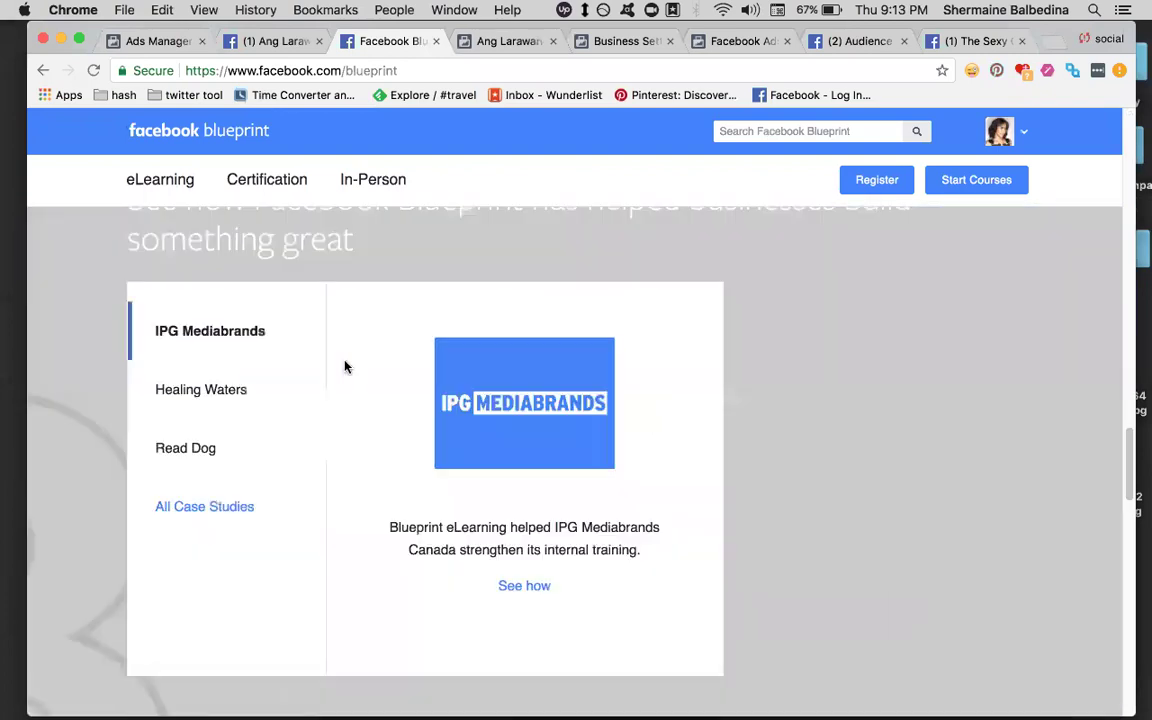
scroll(244, 386, "down", 4)
scroll(244, 386, "down", 4)
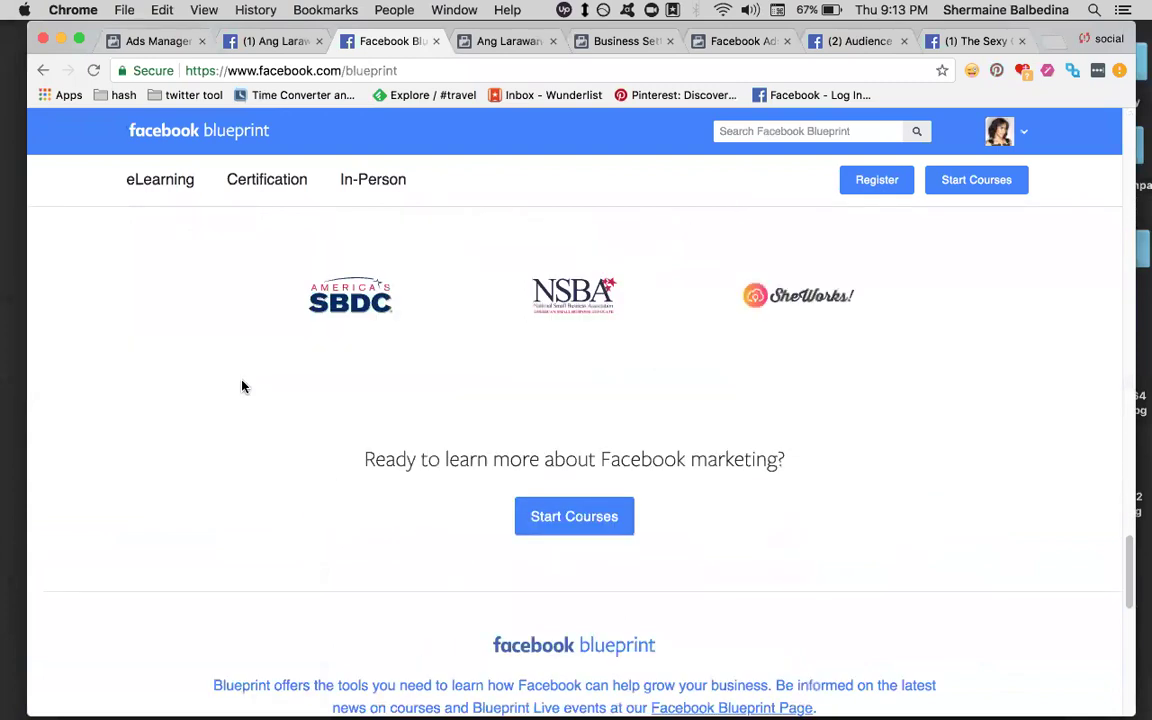
scroll(242, 386, "up", 10)
scroll(242, 386, "down", 8)
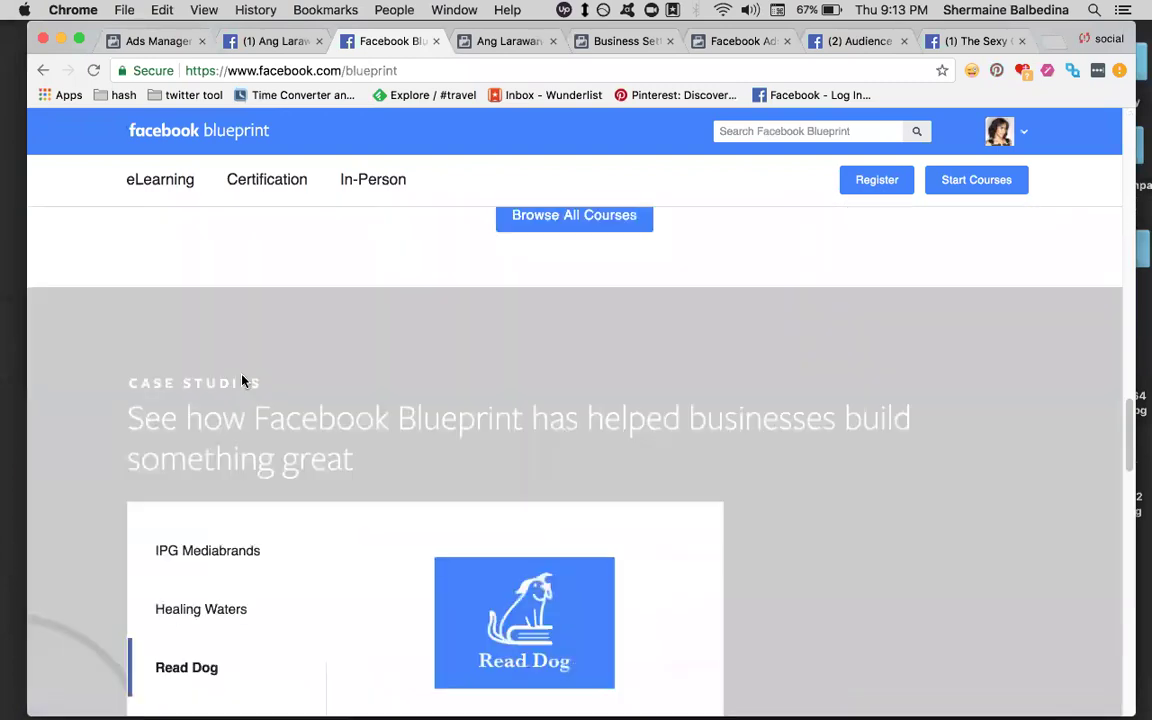
scroll(242, 378, "down", 3)
scroll(242, 377, "down", 6)
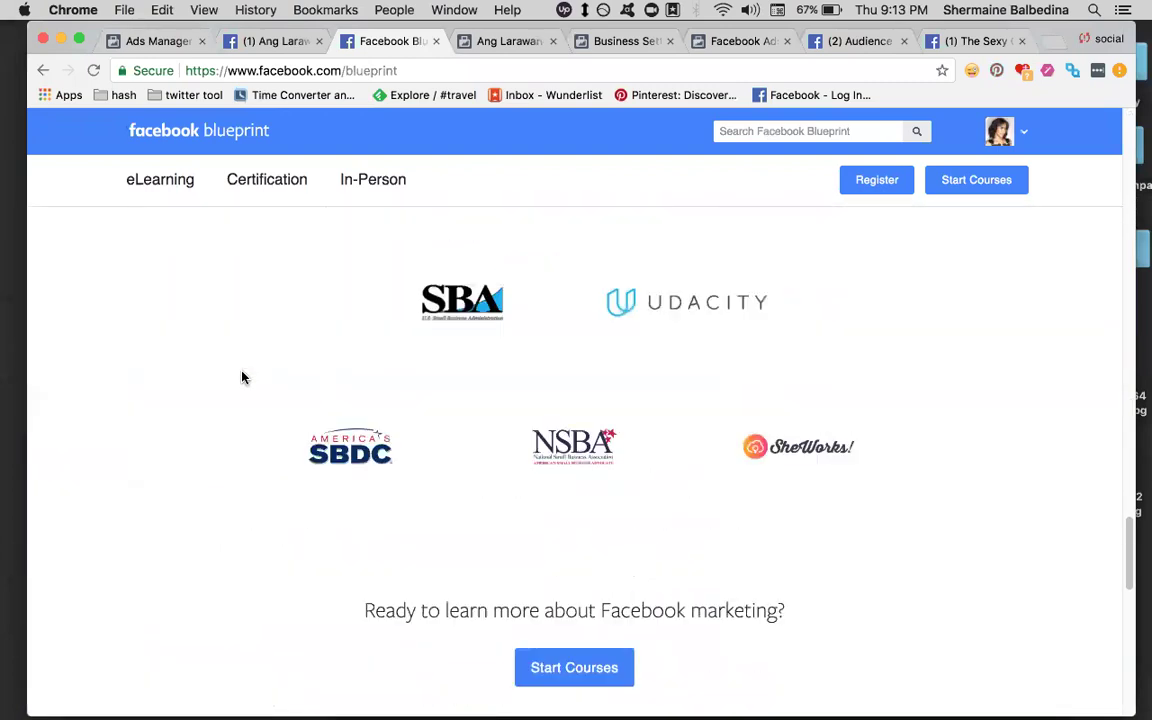
scroll(242, 378, "down", 3)
scroll(242, 378, "up", 12)
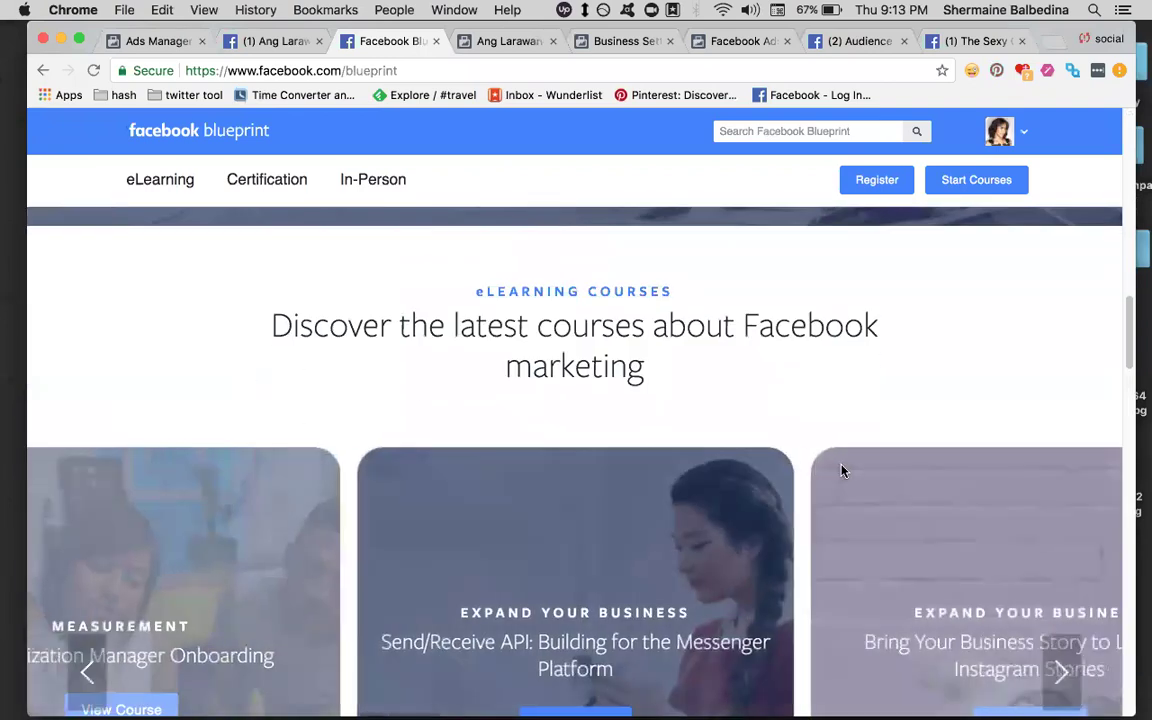
- Browse the featured eLearning courses on Facebook marketing up to Monetization Manager Onboarding
scroll(841, 470, "down", 3)
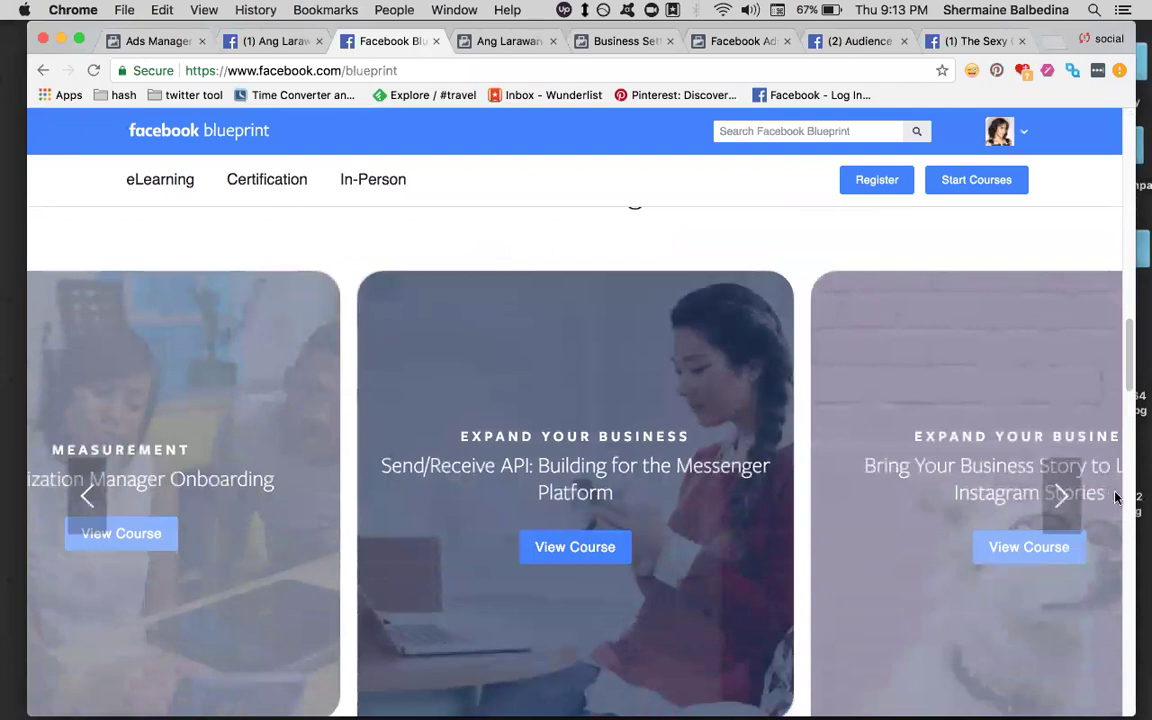
left_click(1064, 497)
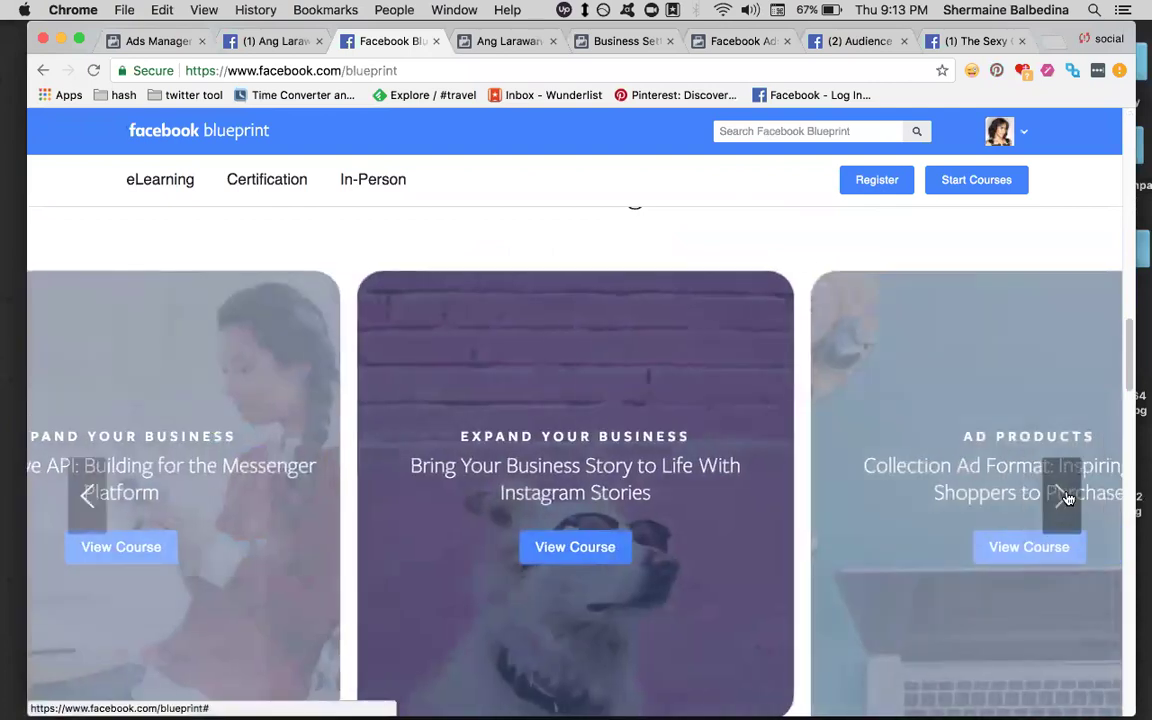
left_click(1064, 497)
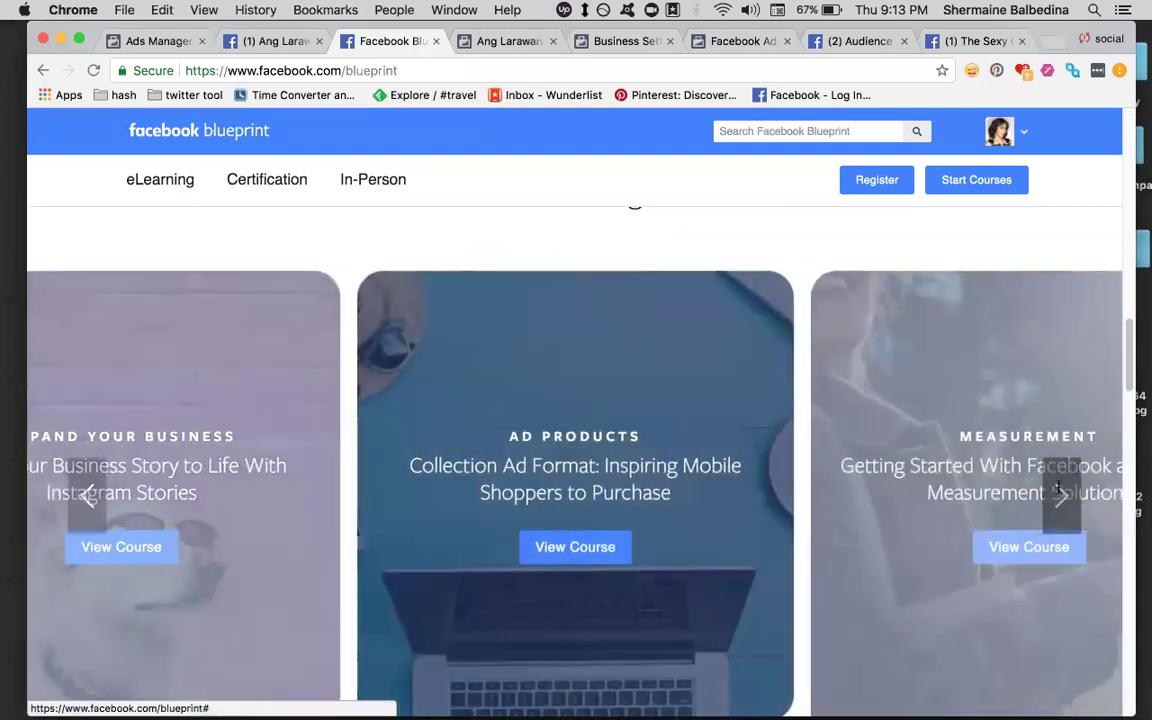
left_click(1060, 493)
left_click(1060, 493)
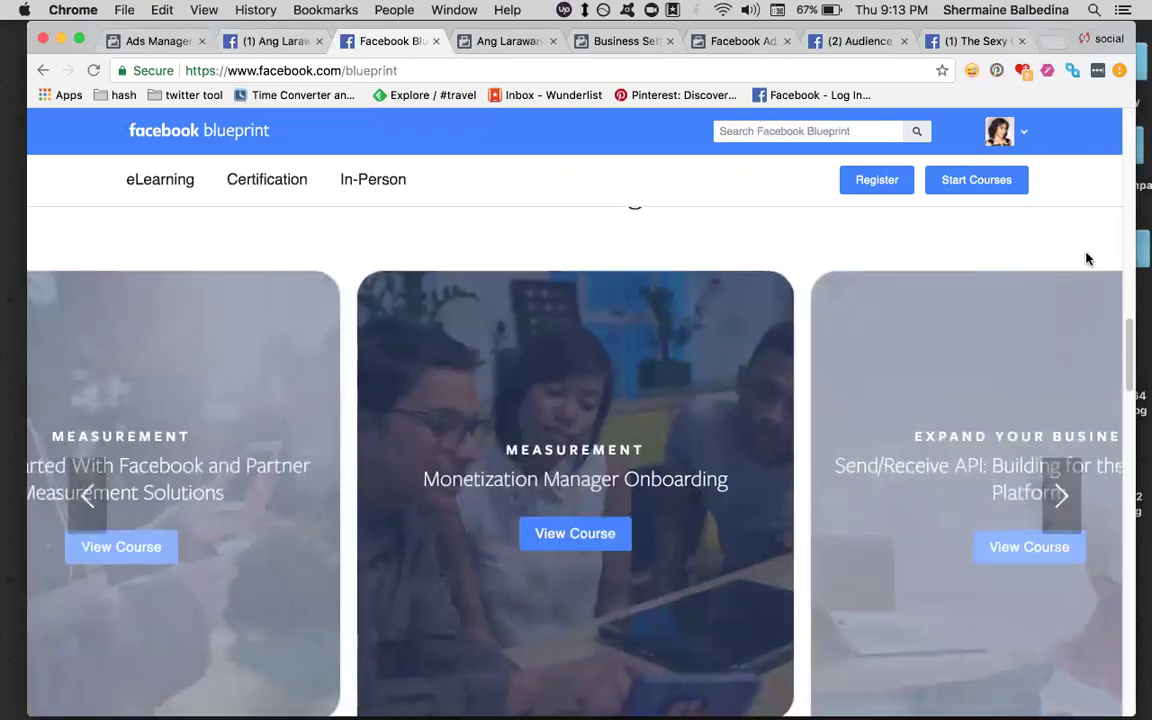
left_click(265, 43)
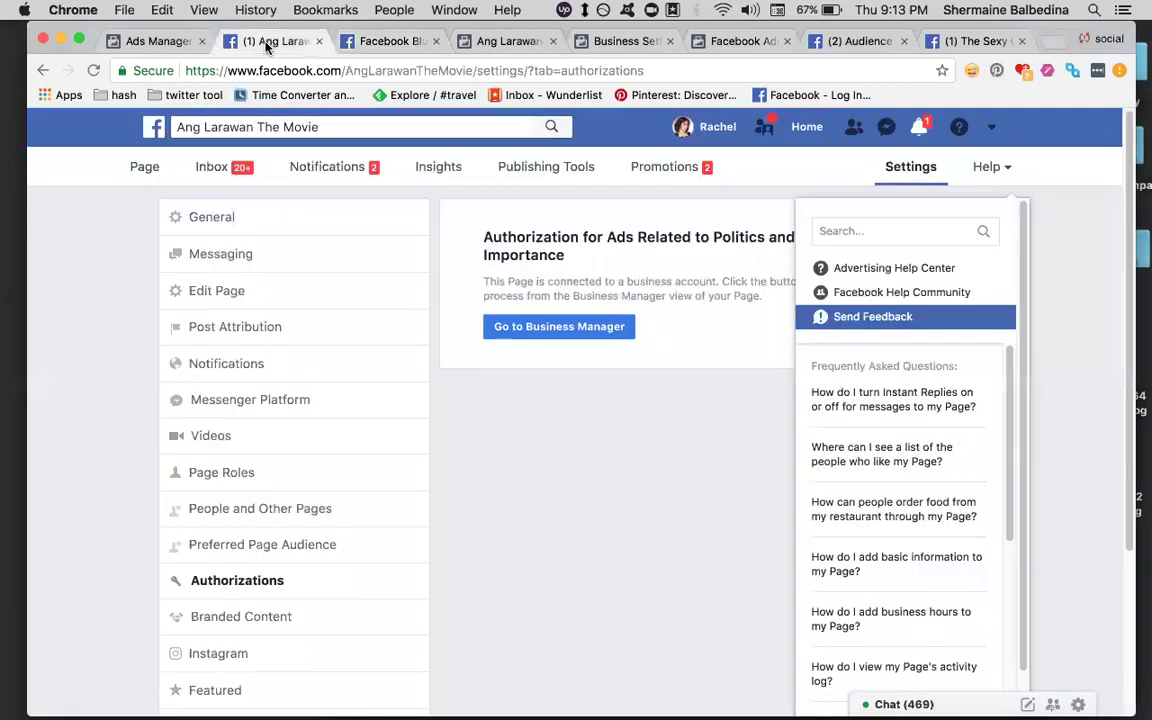
left_click(382, 46)
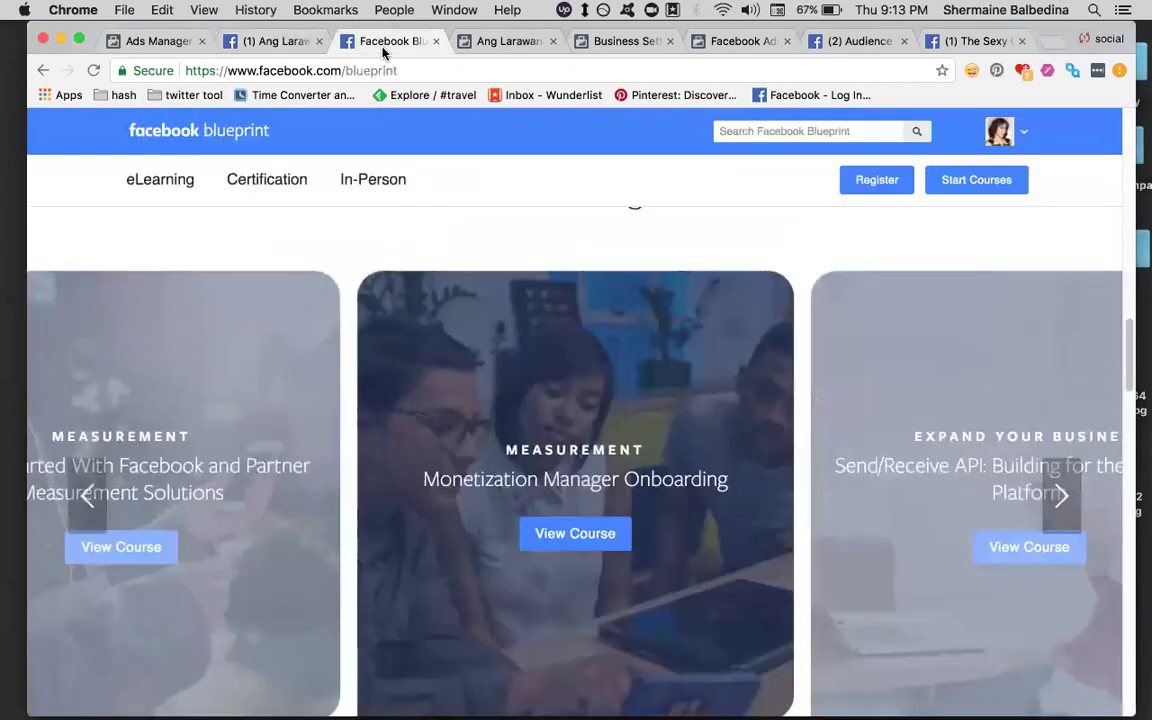
left_click(262, 43)
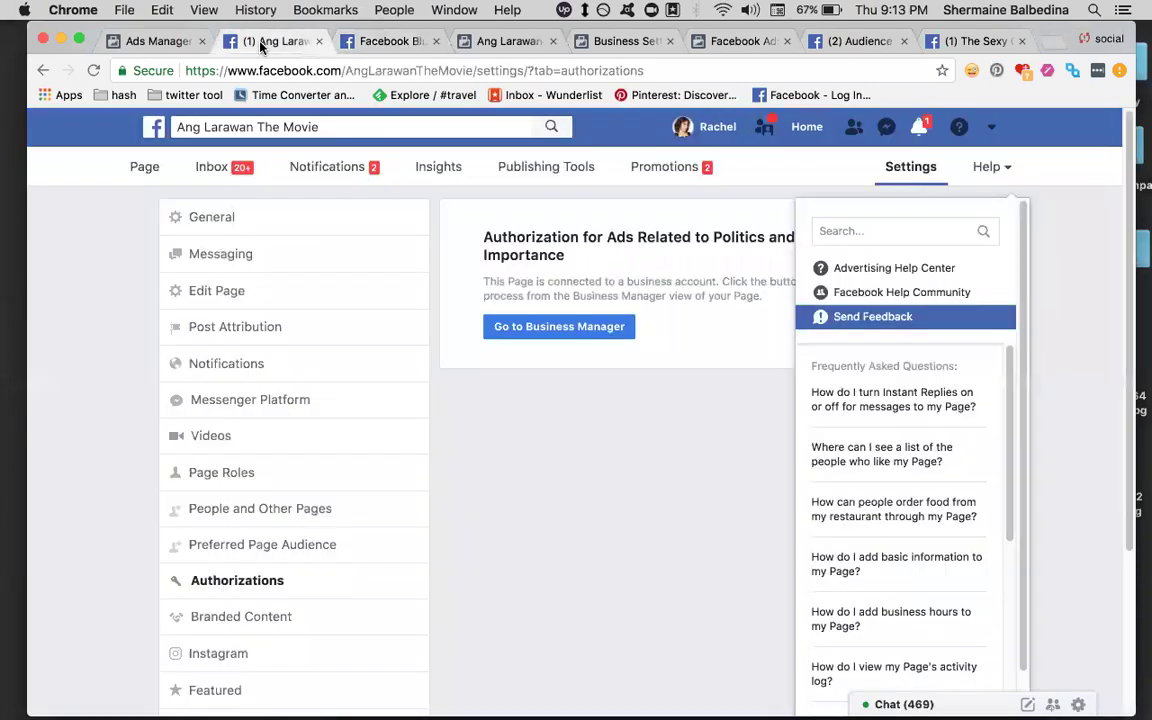
- Deselect the IC video teaser campaign in Ads Manager and go to the Facebook home page
left_click(153, 46)
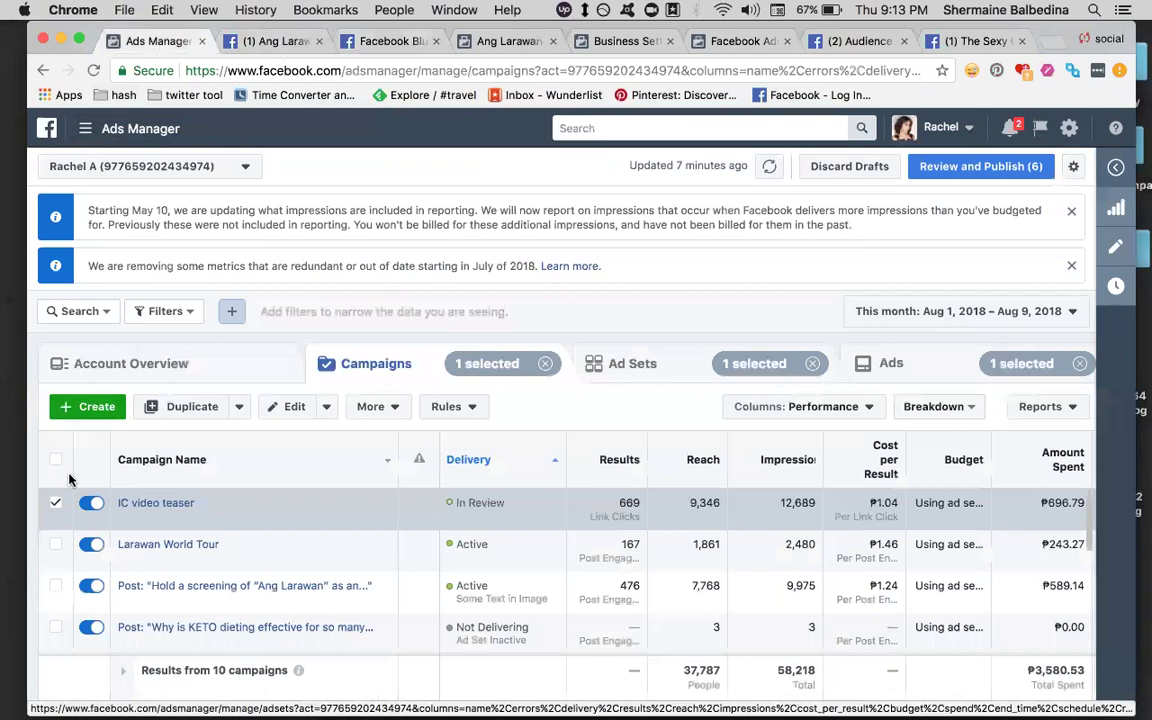
left_click(55, 506)
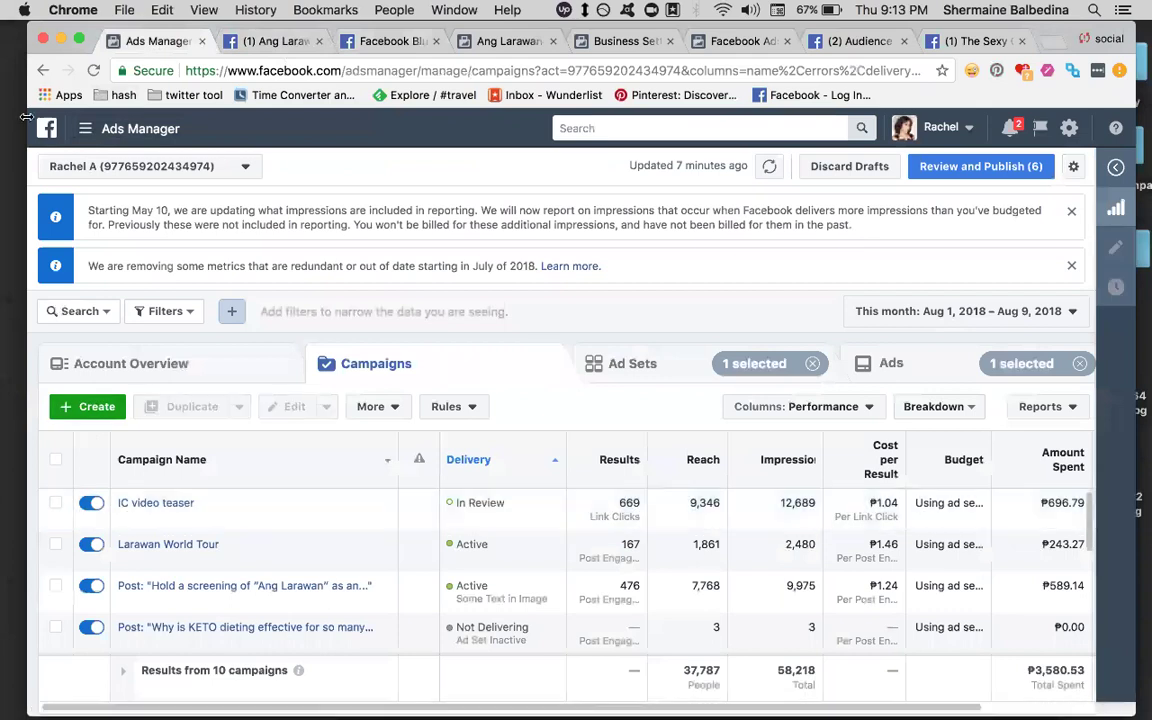
left_click(82, 128)
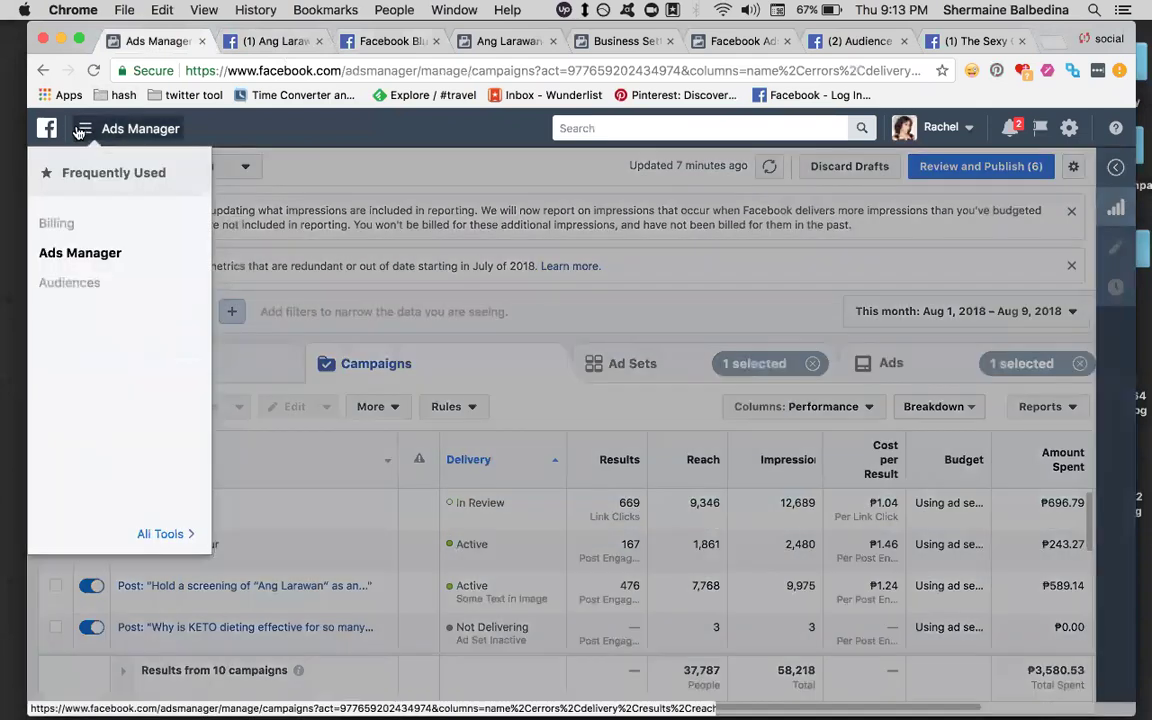
left_click(45, 128)
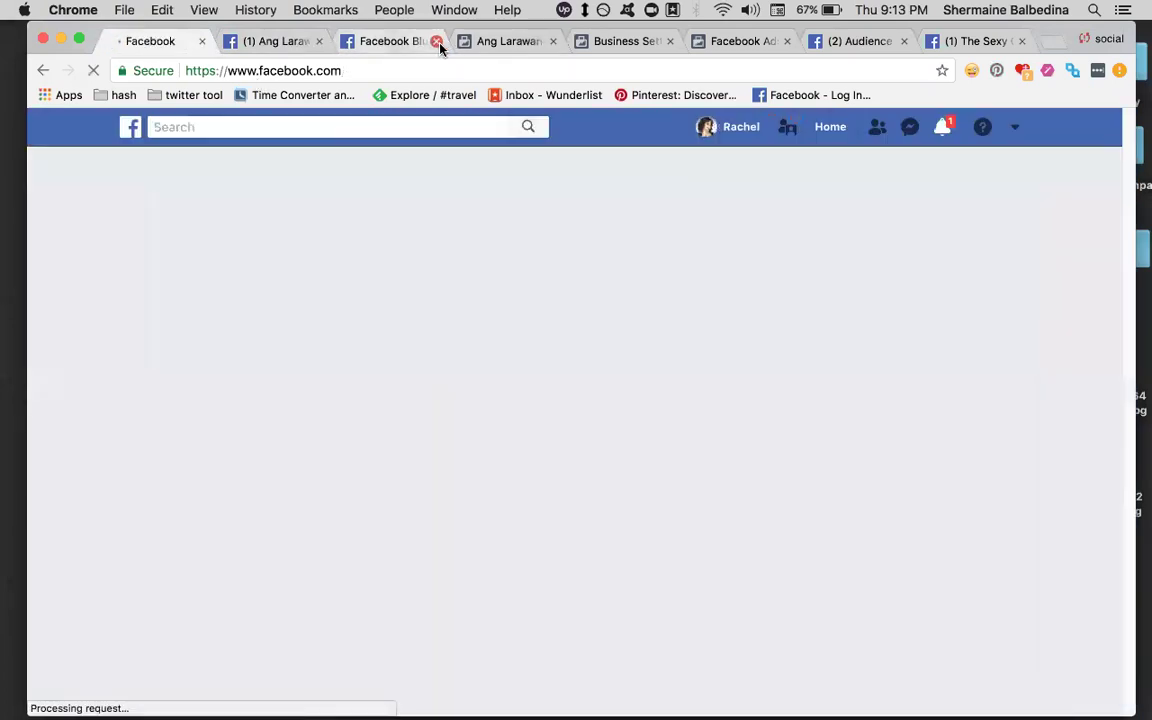
- Close the Facebook Blueprint page, the adjacent Ang Larawan page and the Business Settings page, keeping the Facebook home page in view
left_click(436, 41)
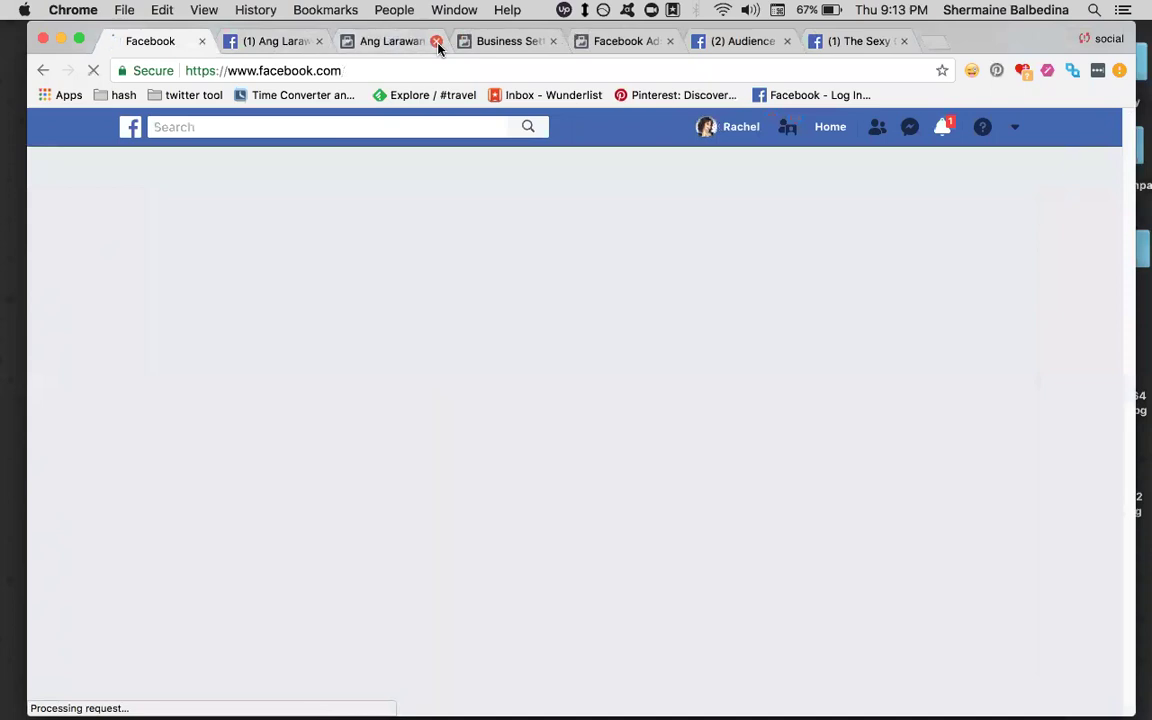
left_click(436, 41)
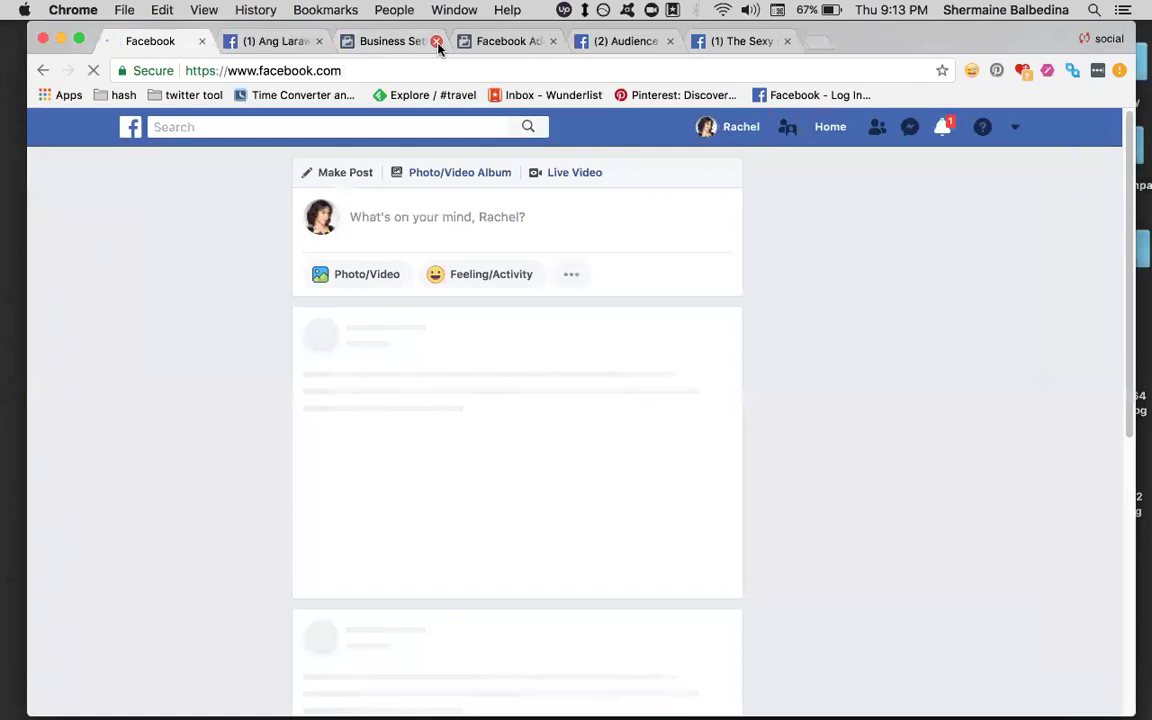
left_click(436, 41)
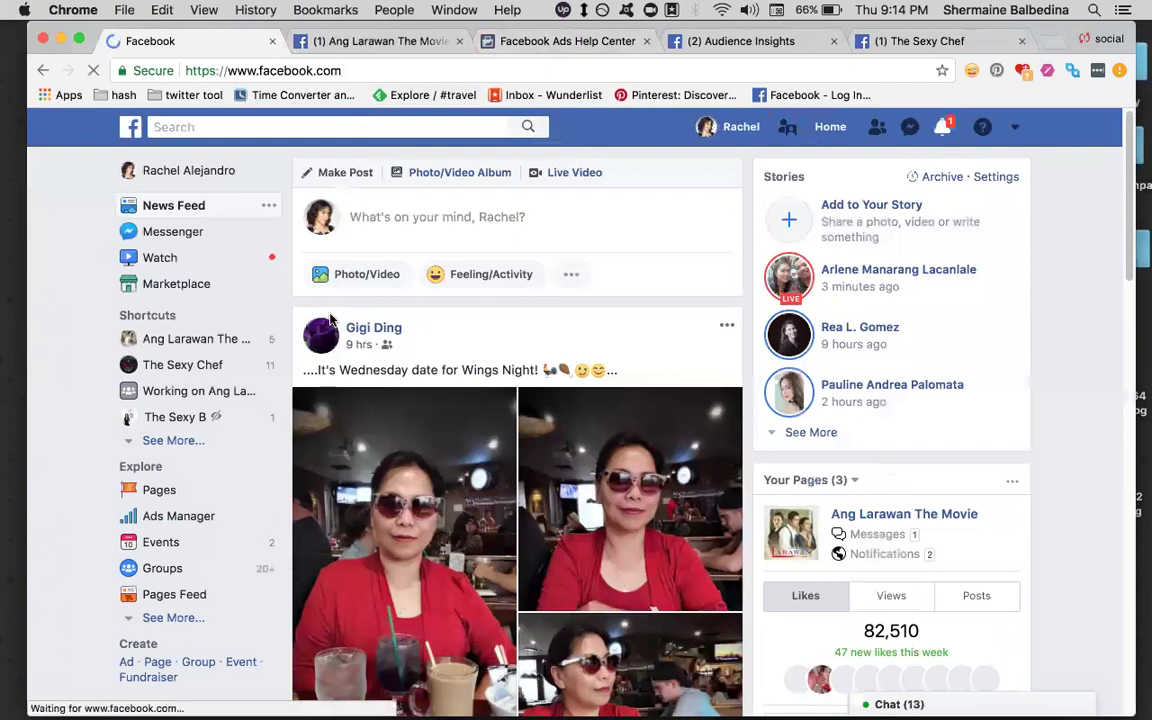
left_click(338, 331)
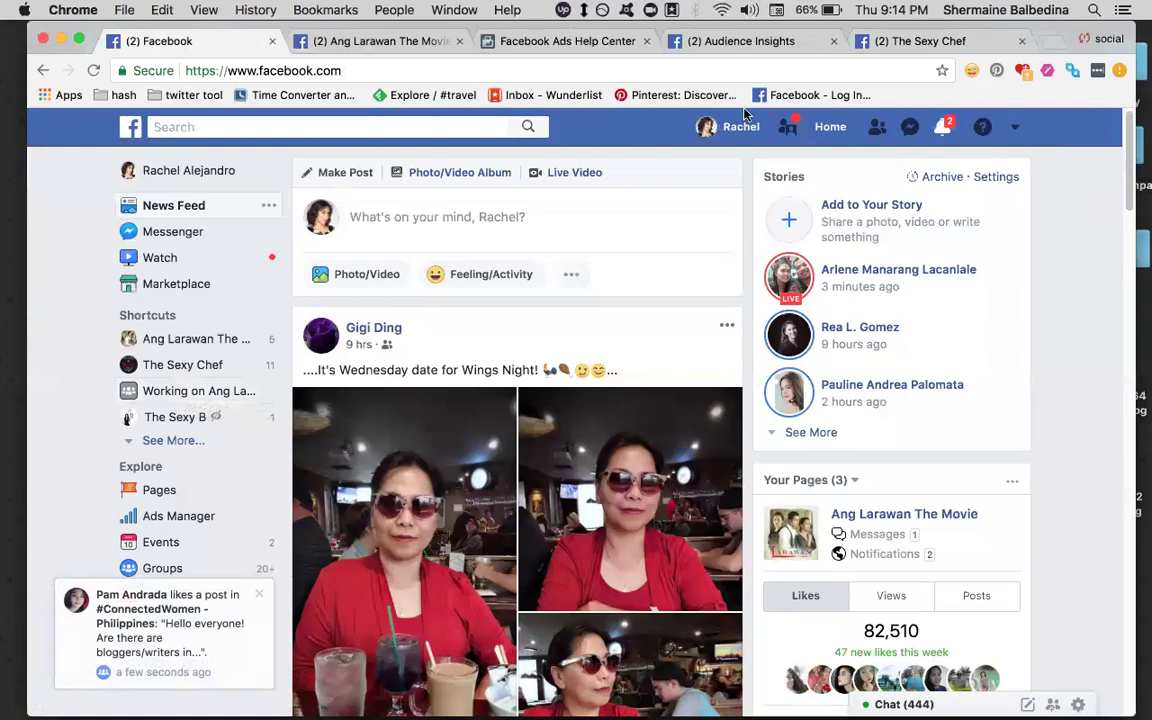
- Open the business's Business Manager from the Facebook home page and review its setup tasks, ad accounts and Pages
left_click(1016, 131)
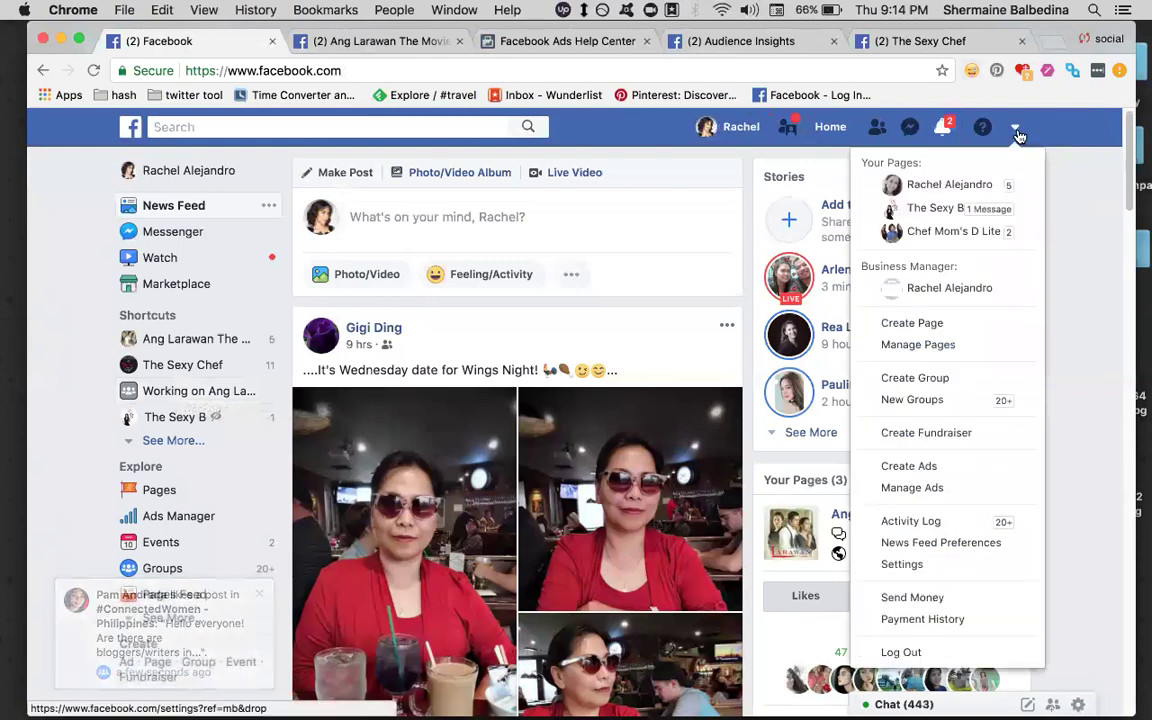
left_click(918, 289)
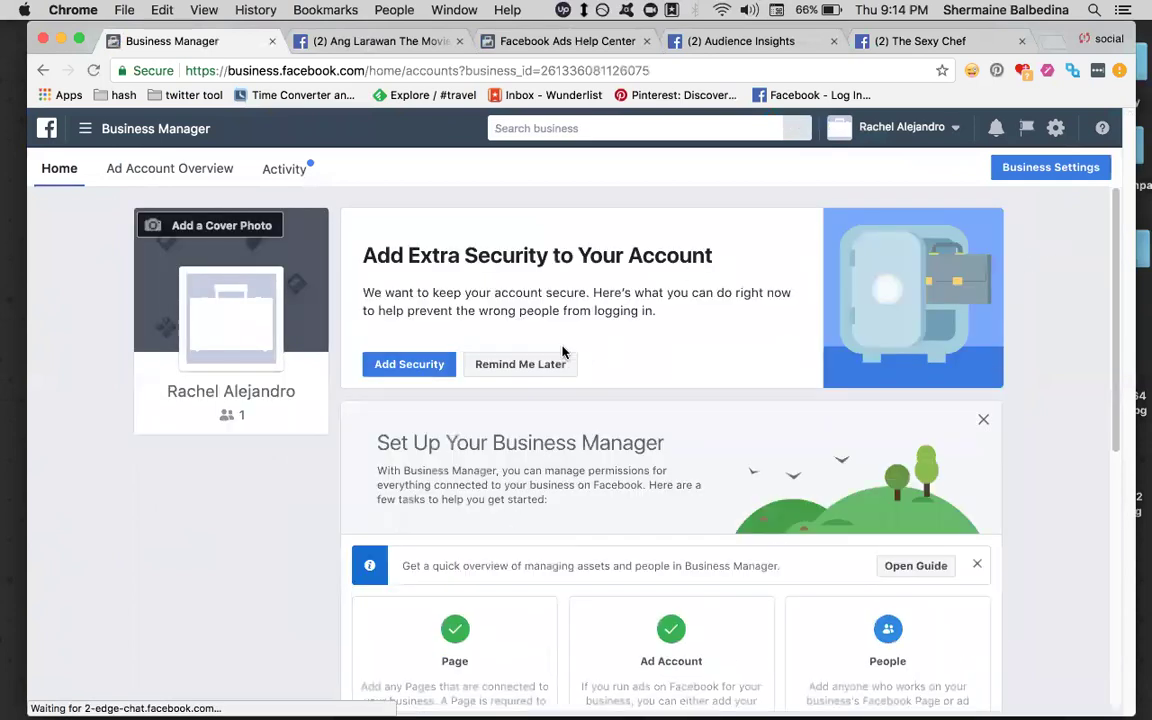
scroll(558, 340, "down", 3)
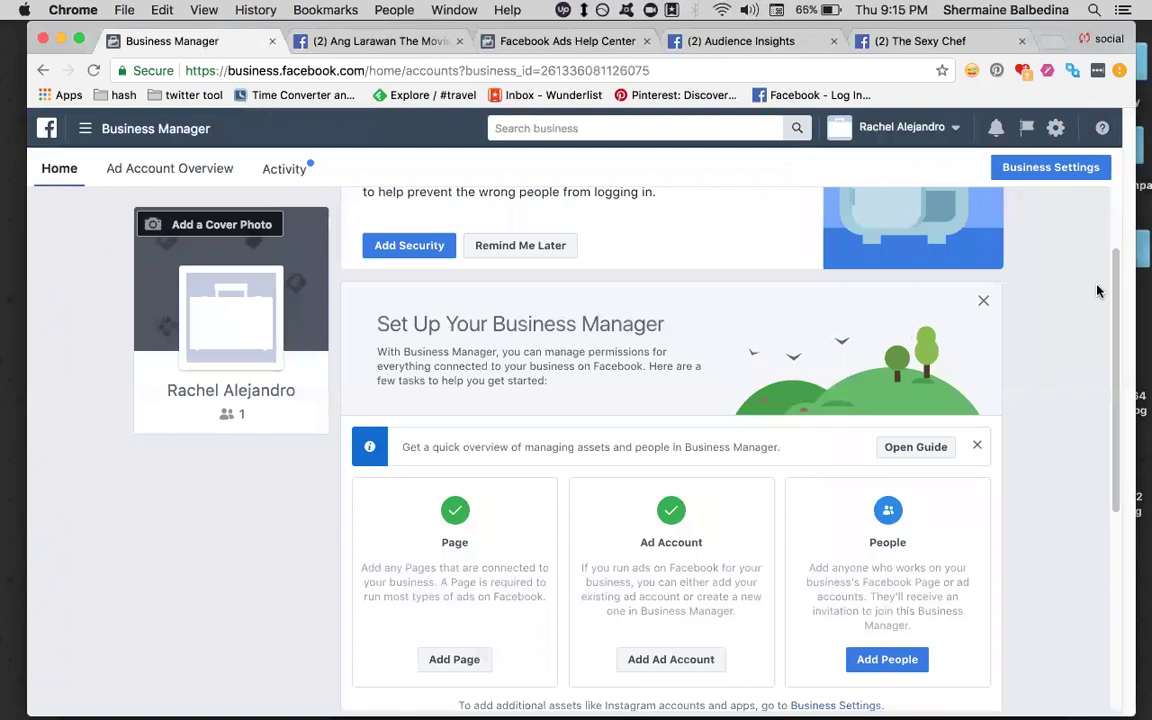
scroll(1097, 291, "down", 8)
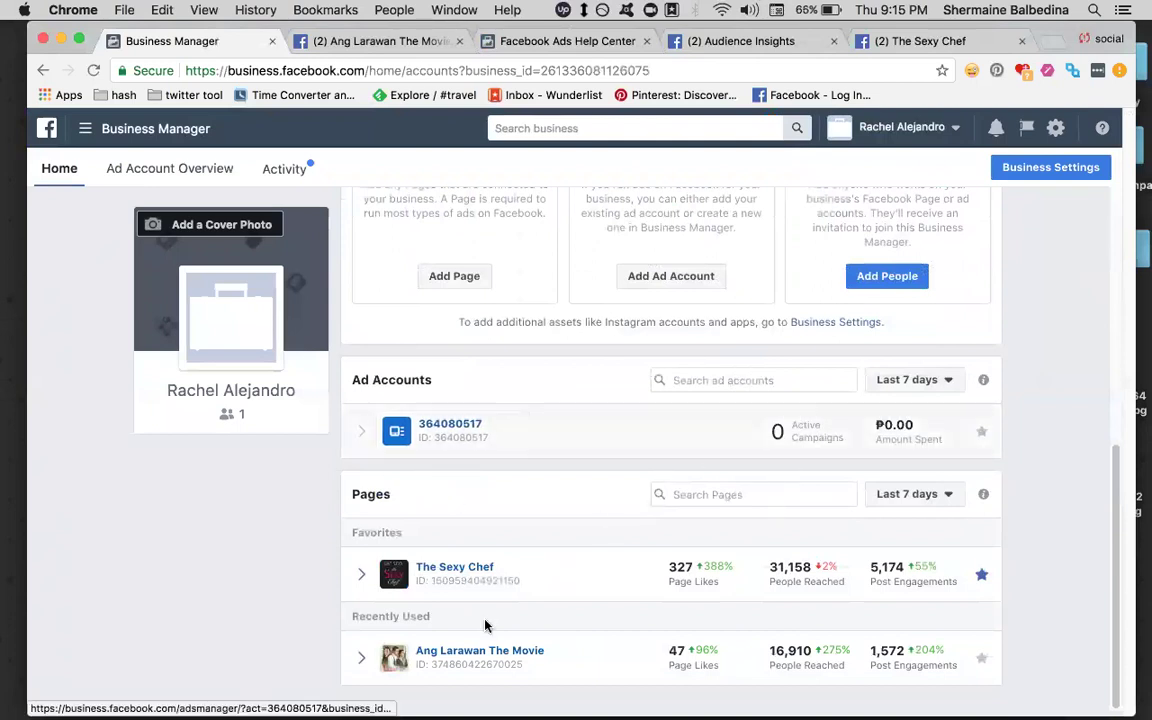
left_click(735, 382)
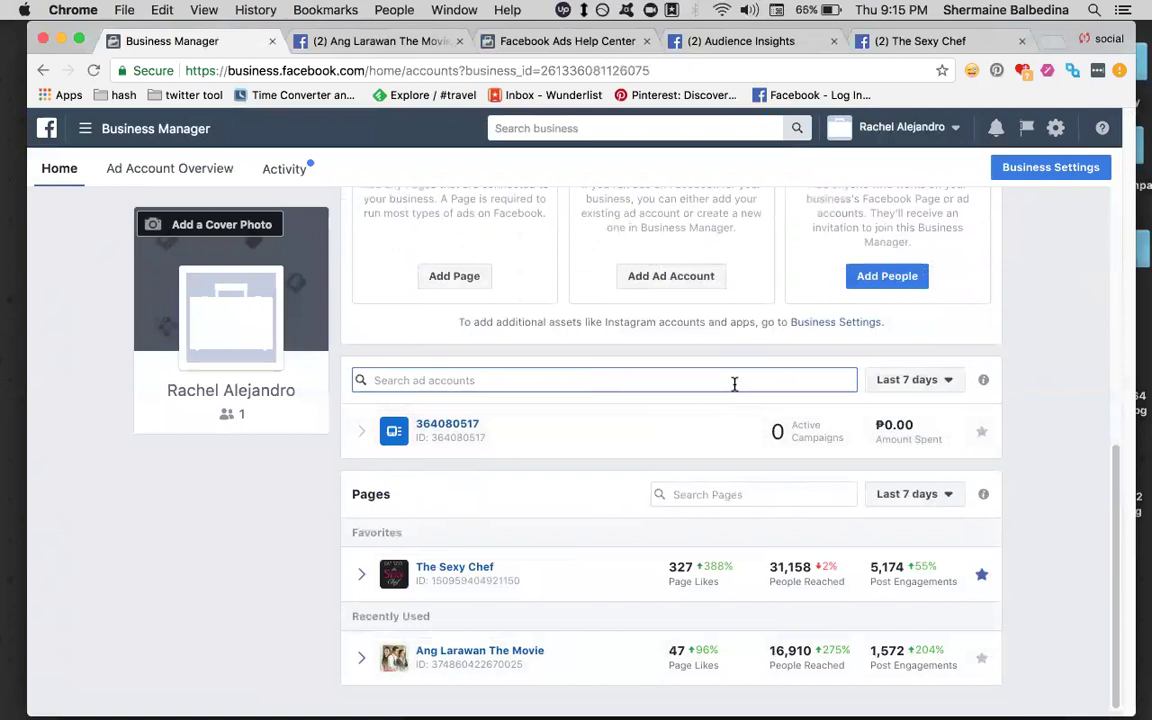
scroll(460, 277, "up", 3)
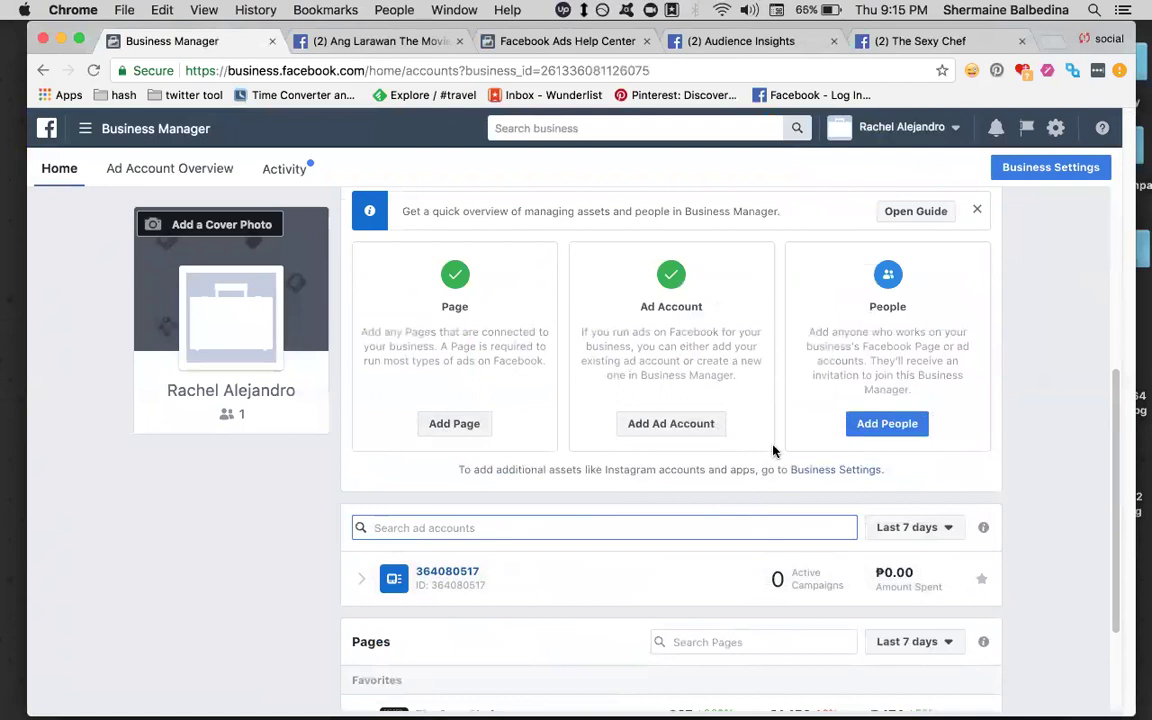
scroll(478, 435, "down", 3)
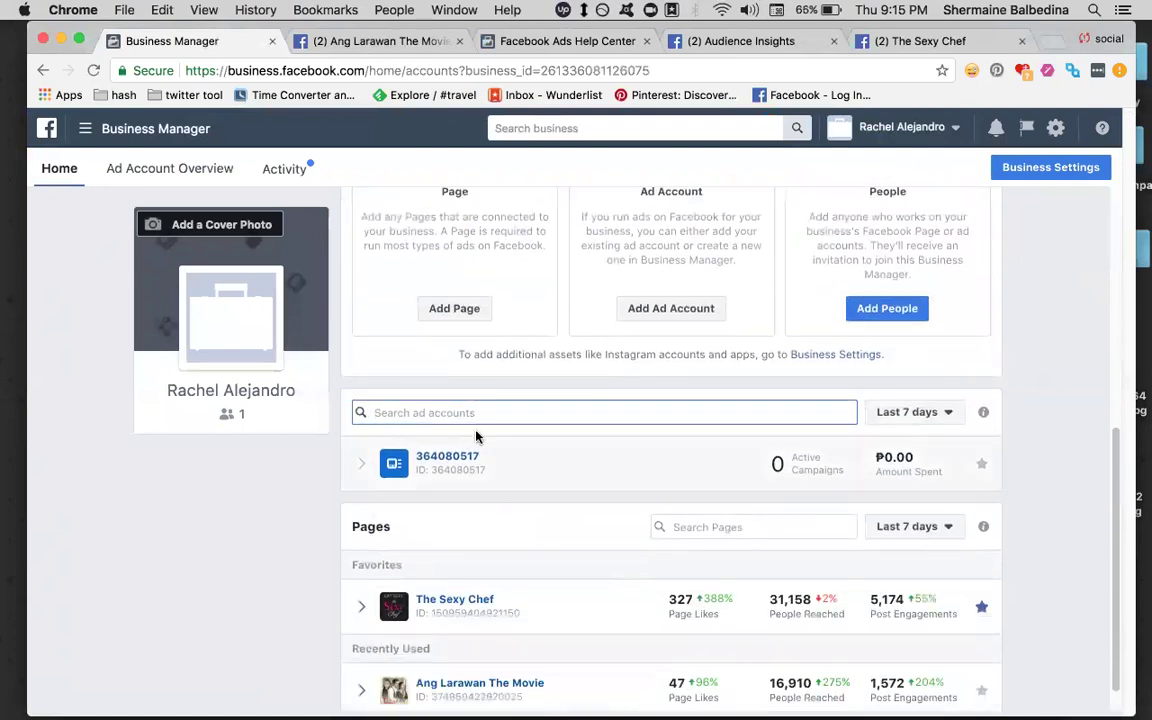
scroll(523, 330, "down", 1)
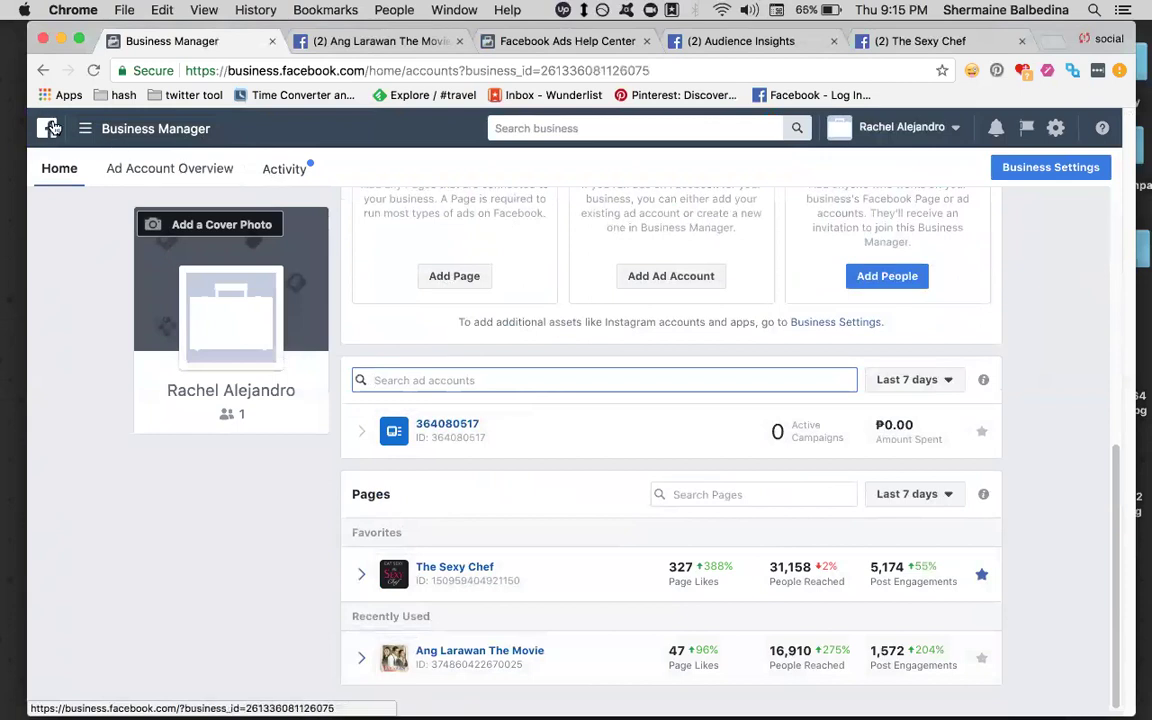
- Look up the Business Manager entry on the Ang Larawan page, and open Pixels from Business Manager's full set of tools
left_click(84, 133)
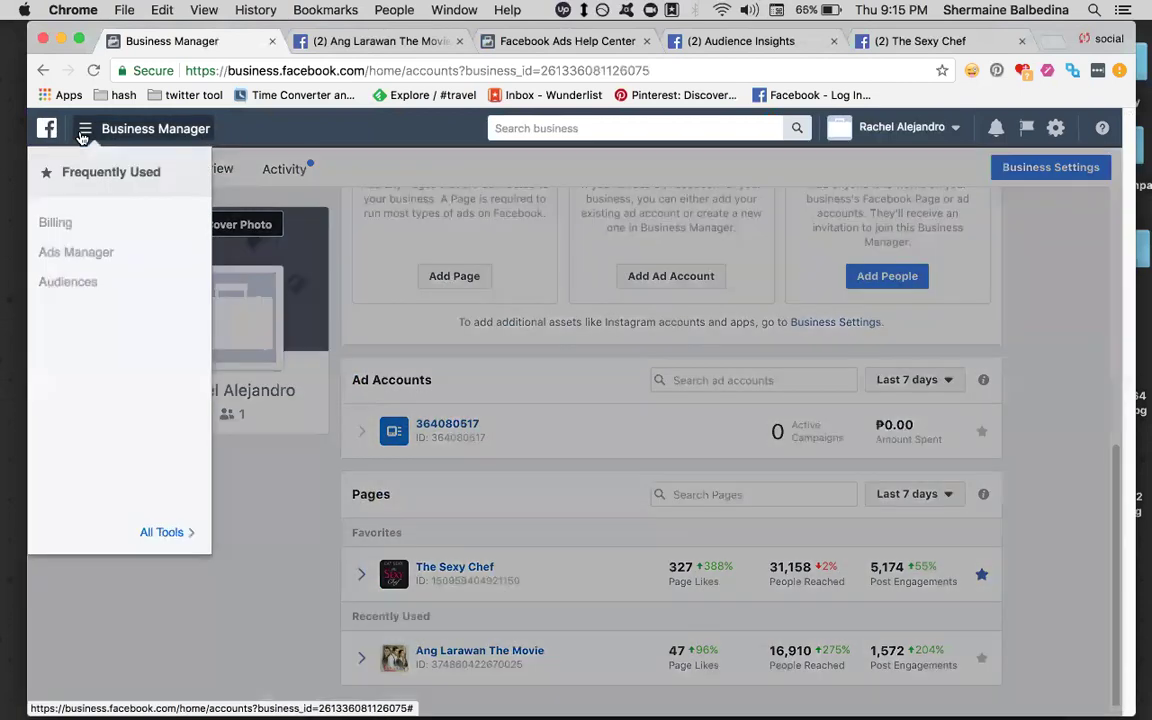
left_click(370, 41)
left_click(991, 126)
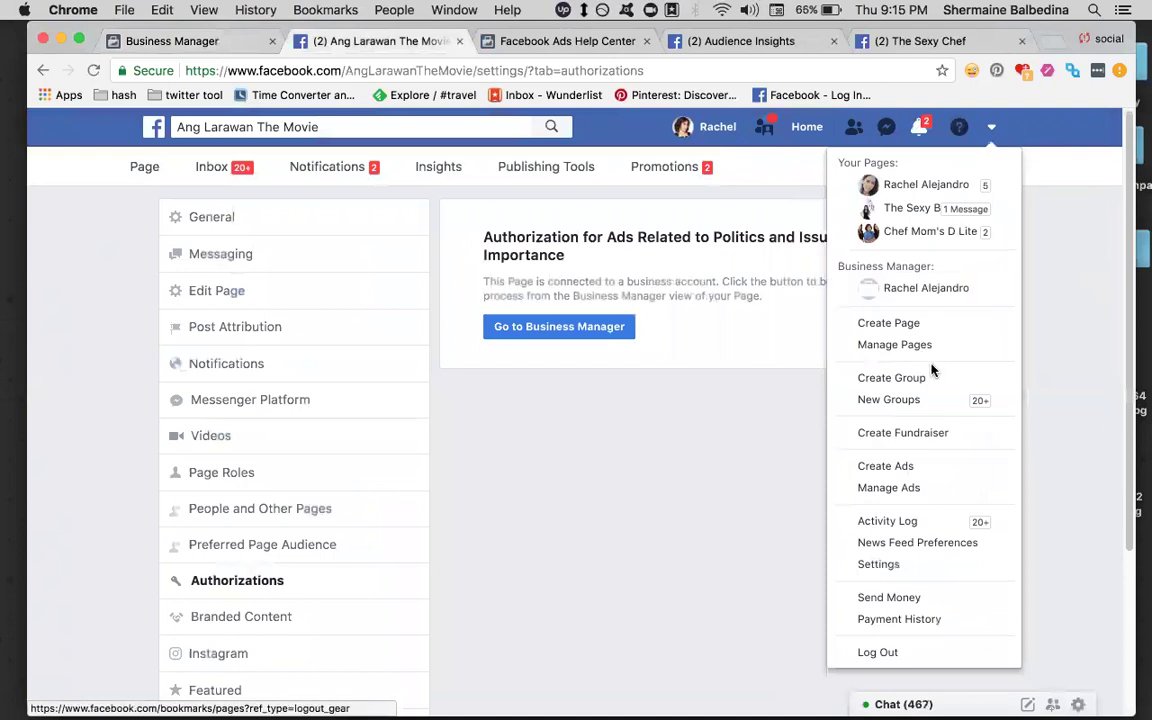
left_click(170, 40)
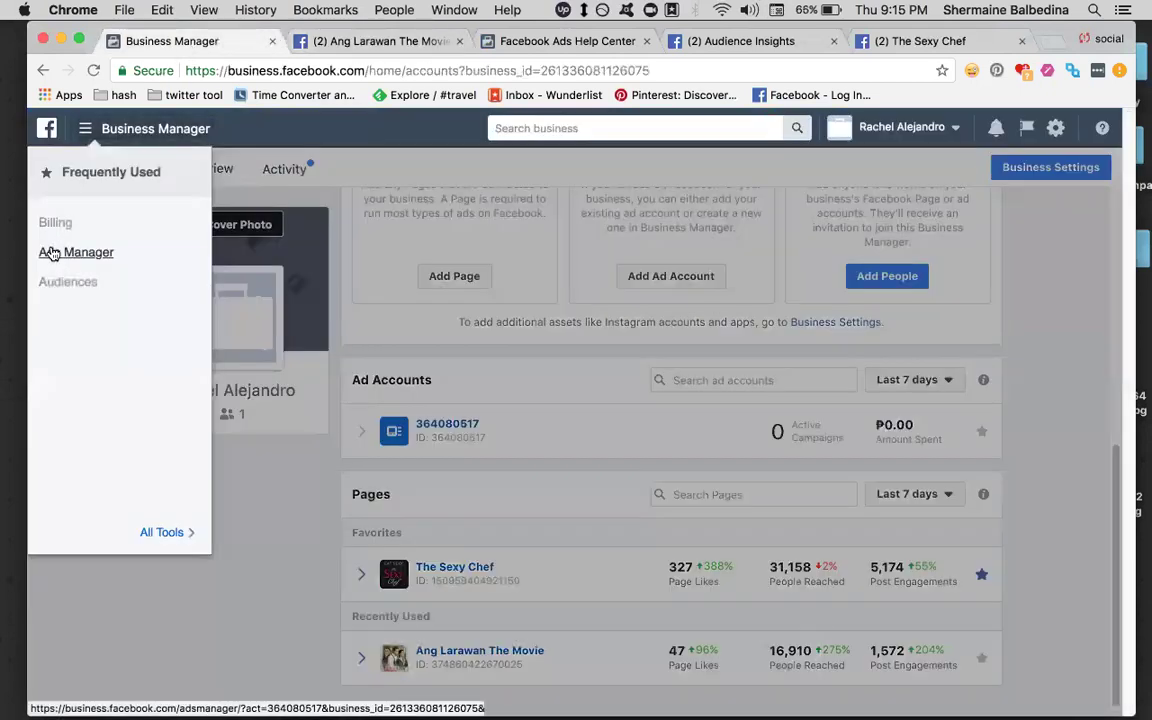
mouse_move(168, 528)
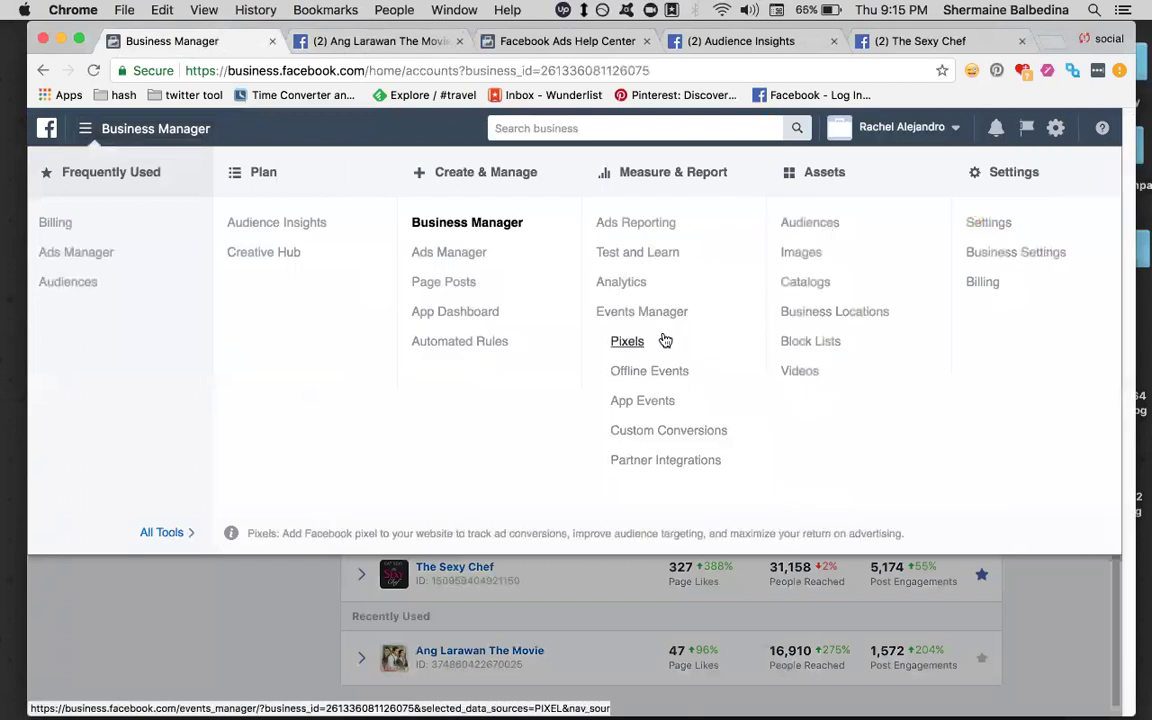
left_click(630, 342)
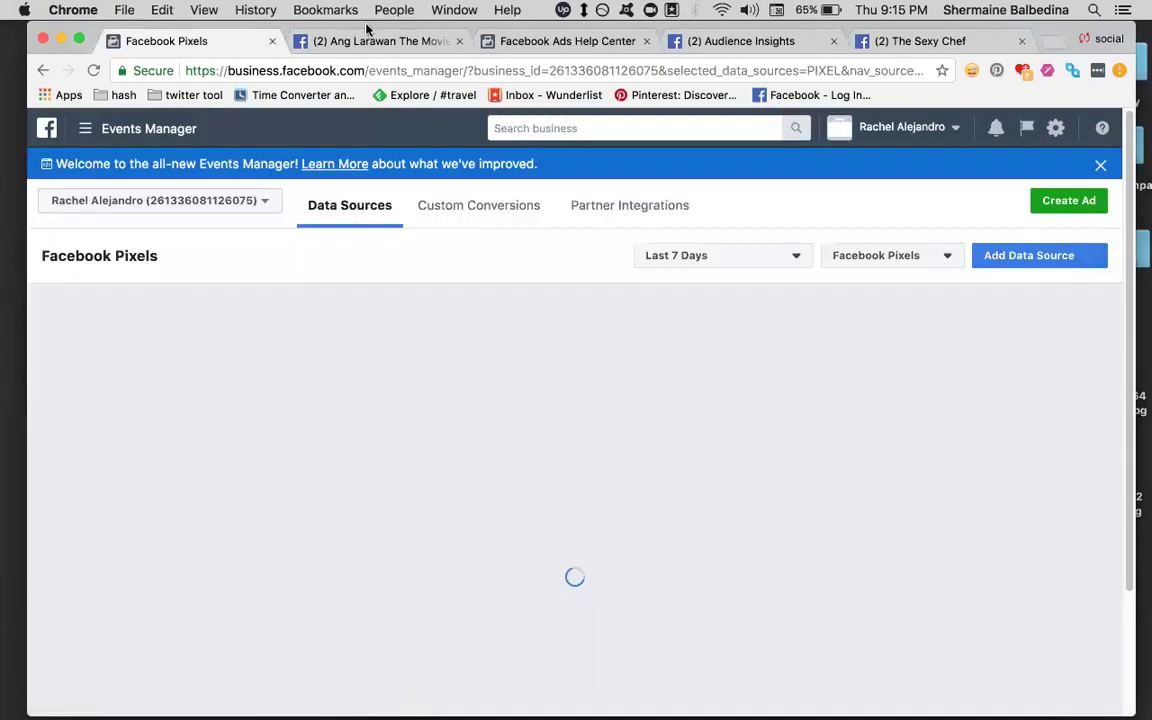
- Show again where the Ang Larawan page's account options lead to Business Manager
left_click(368, 41)
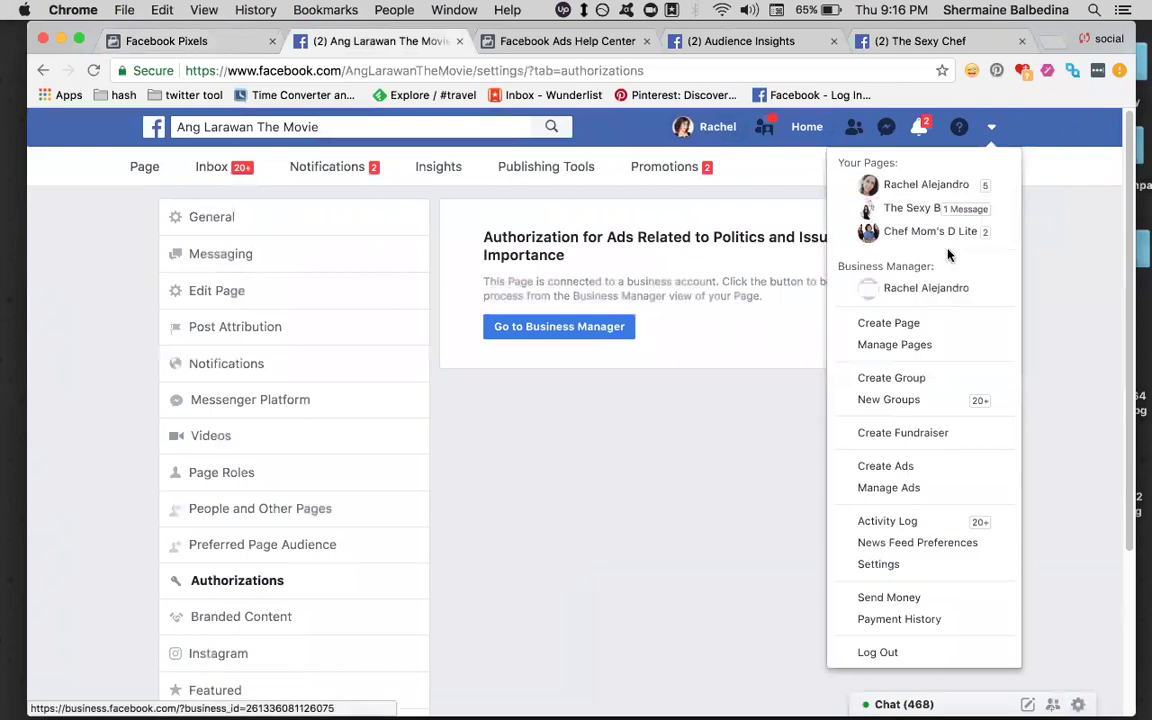
left_click(991, 131)
left_click(991, 134)
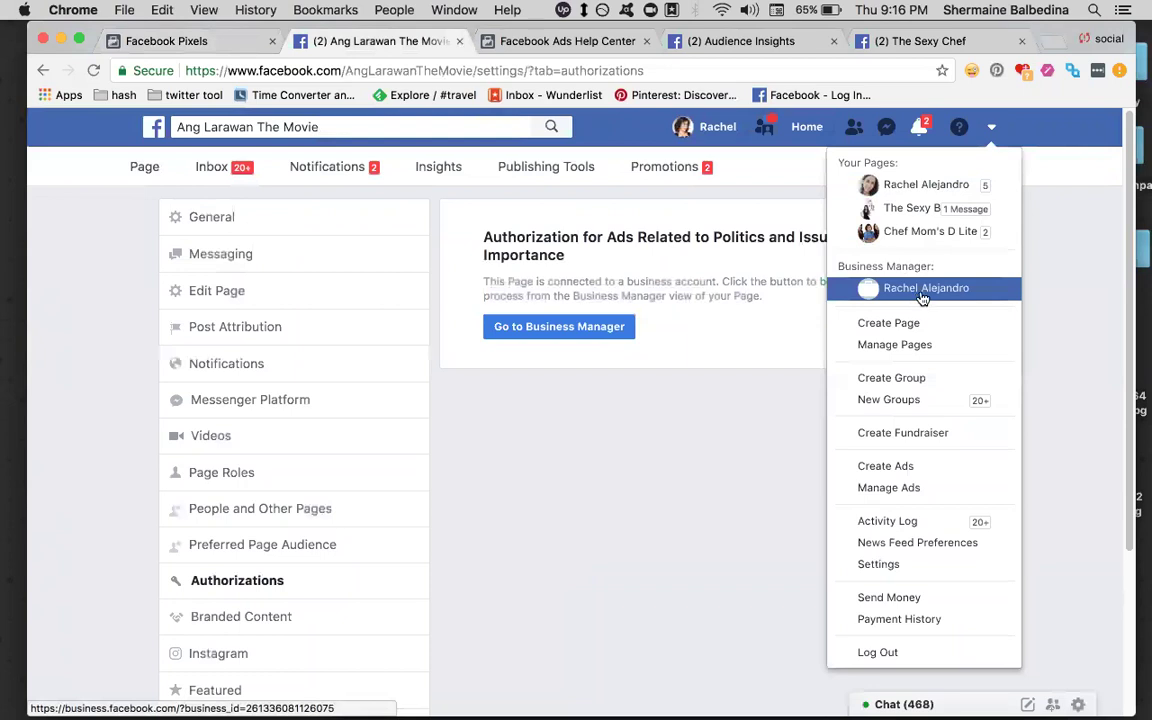
- Reopen Pixels from the full set of business tools and view the data source types that can be added
left_click(160, 42)
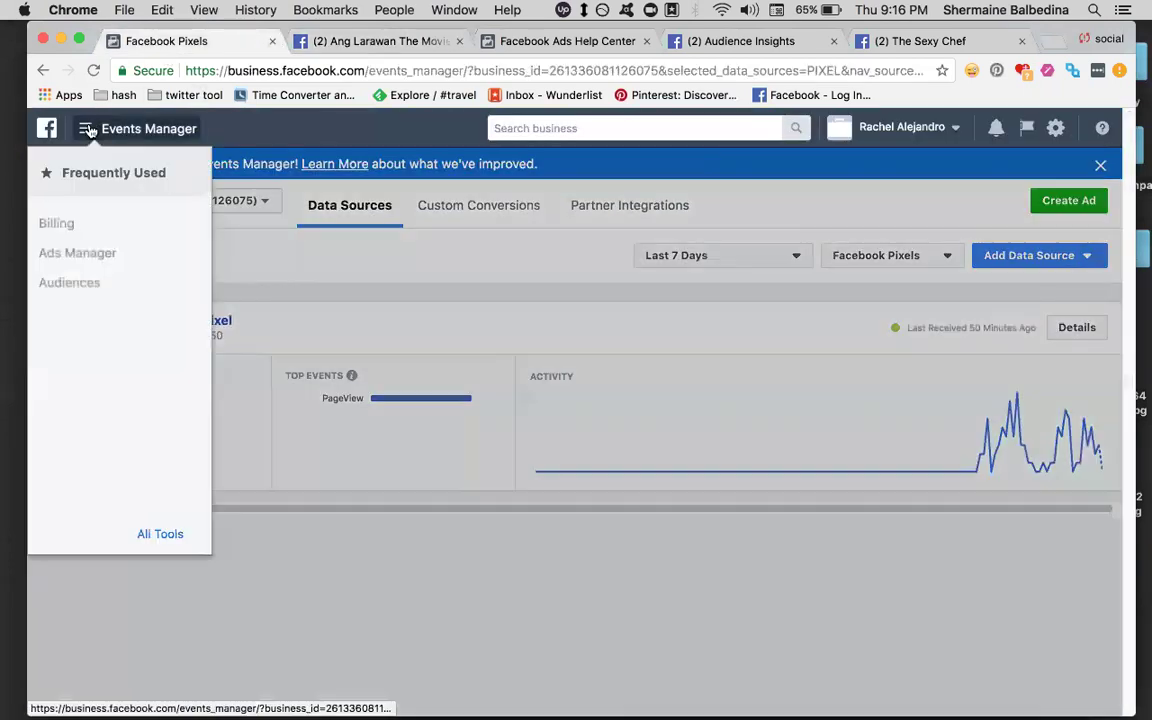
left_click(85, 129)
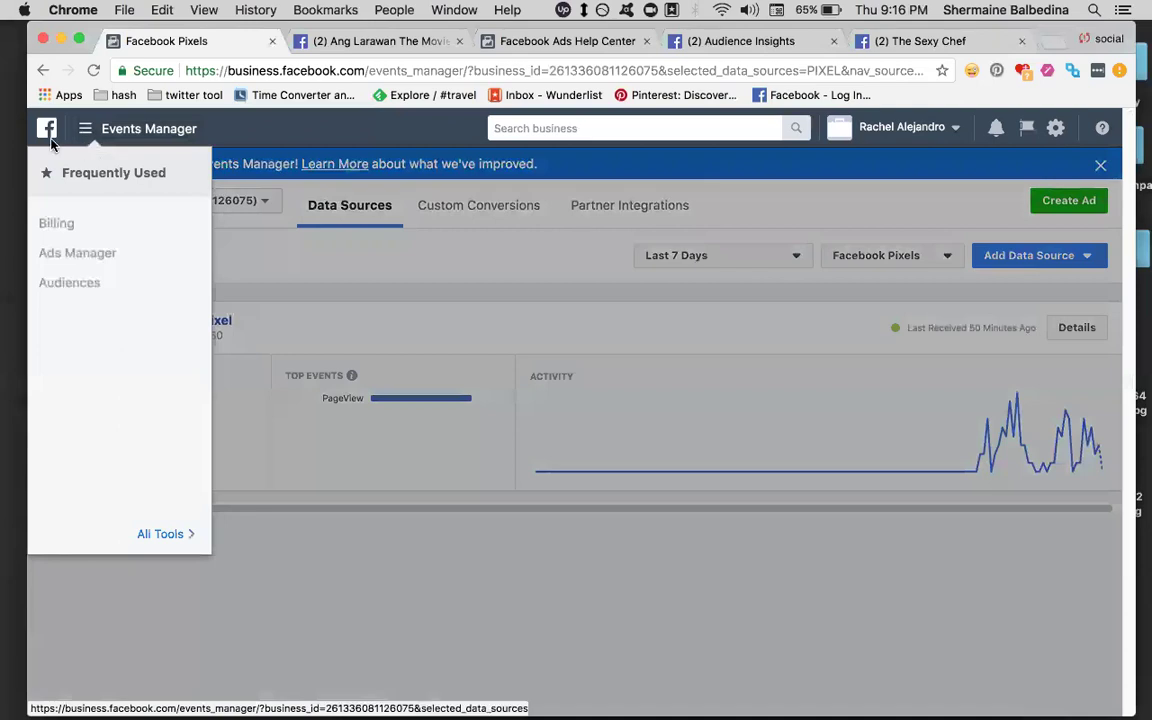
mouse_move(160, 533)
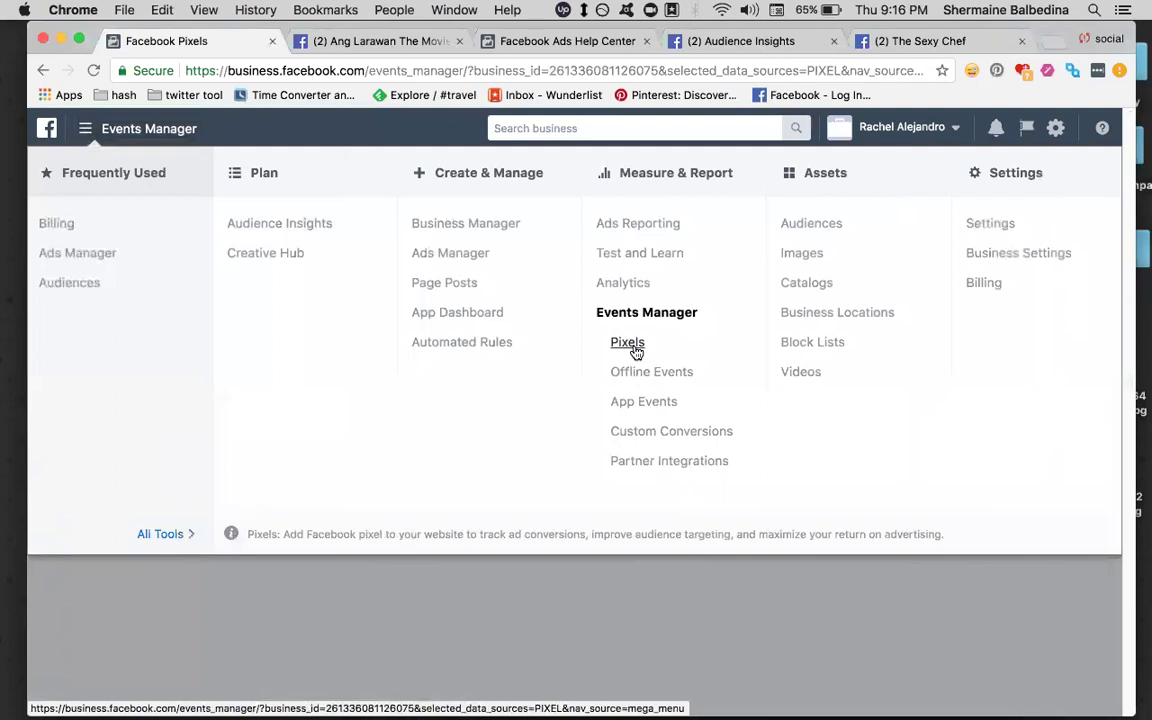
left_click(634, 350)
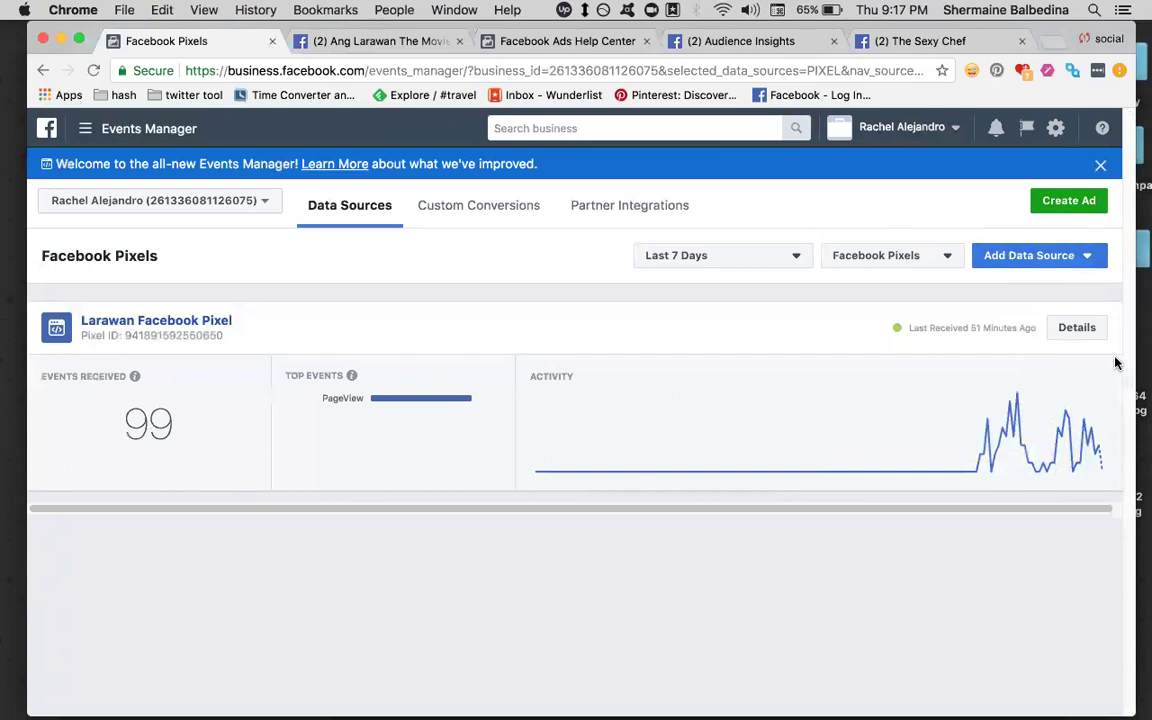
left_click(1066, 264)
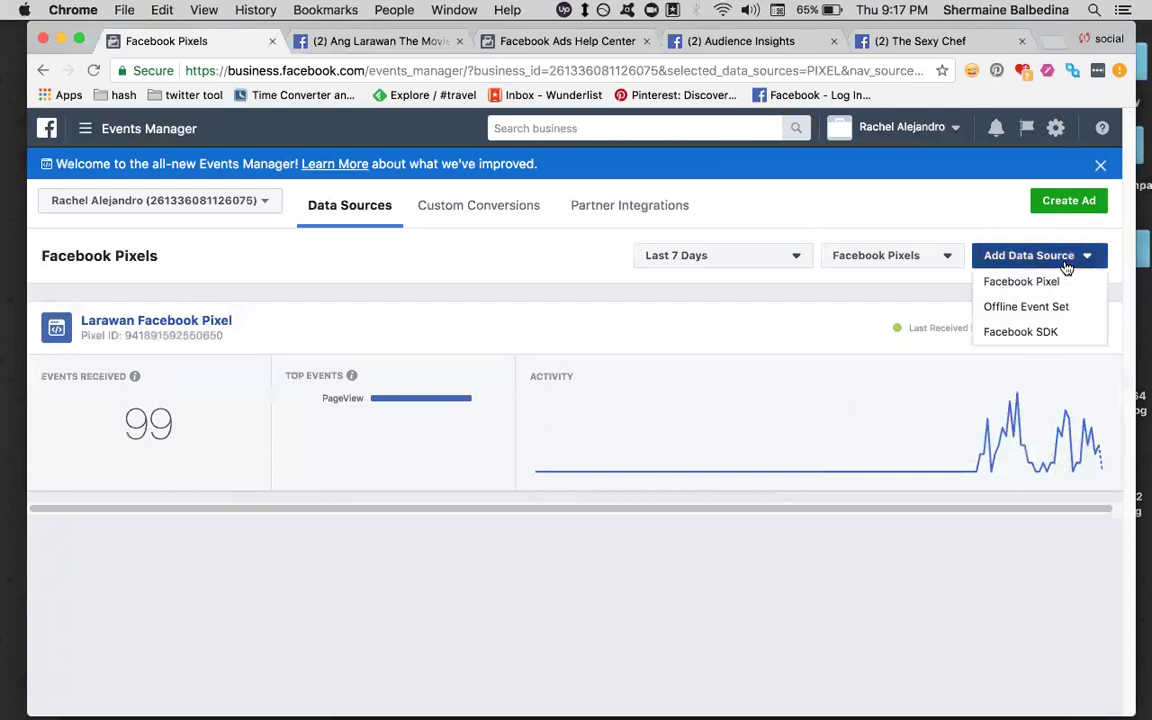
left_click(525, 381)
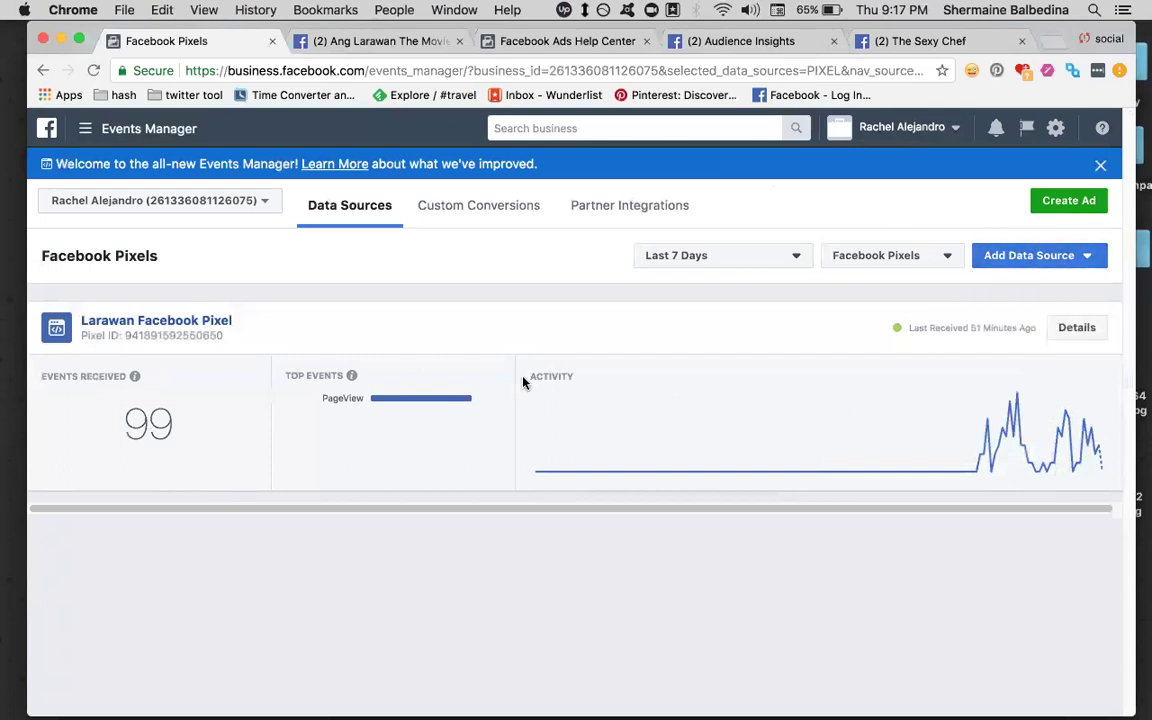
- Open the Larawan Facebook Pixel's details and view the ad account selection for a custom audience without creating one
left_click(1076, 330)
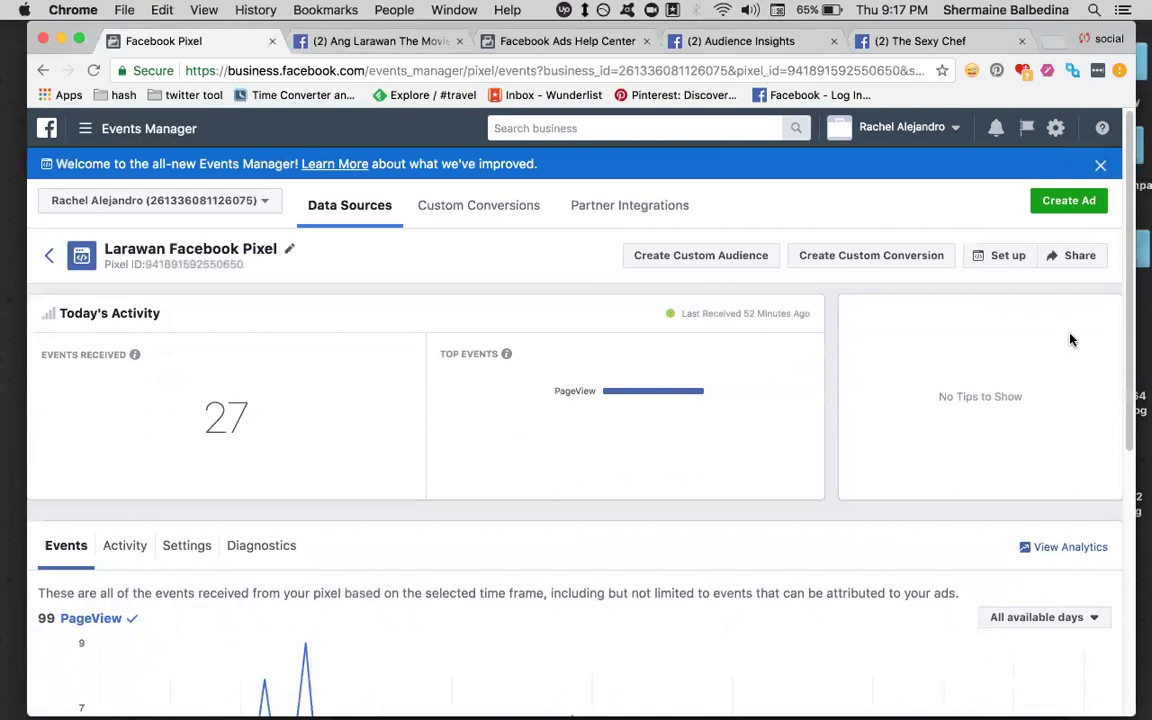
left_click(757, 259)
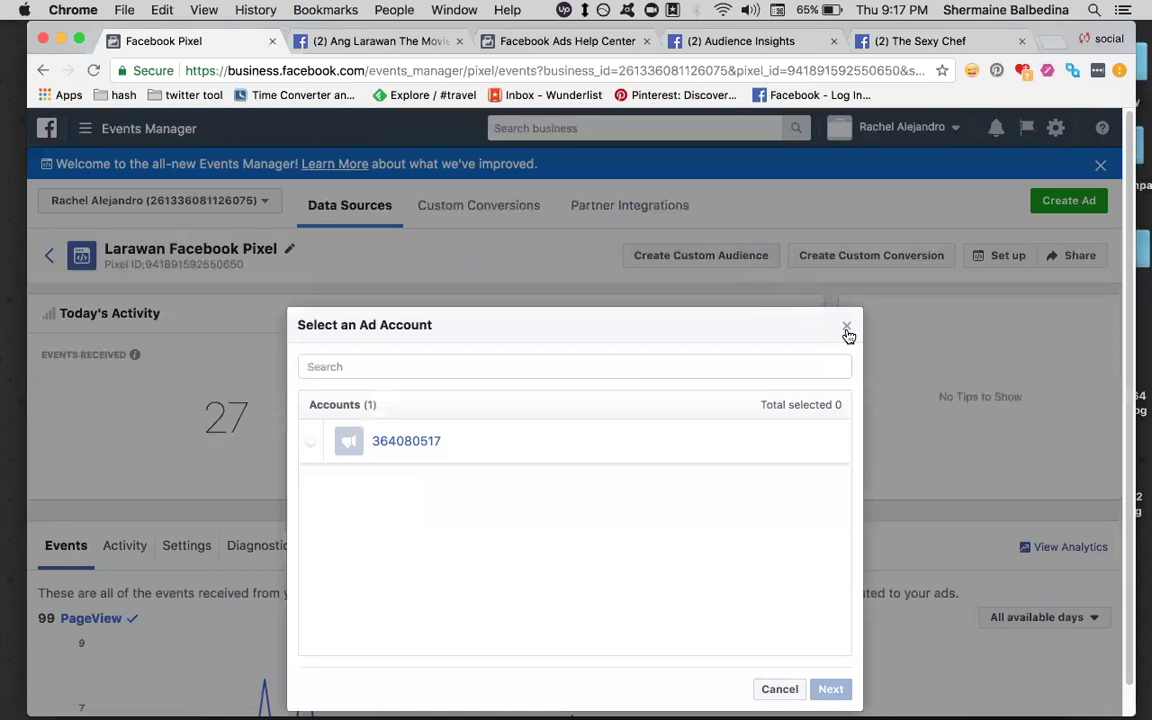
left_click(847, 330)
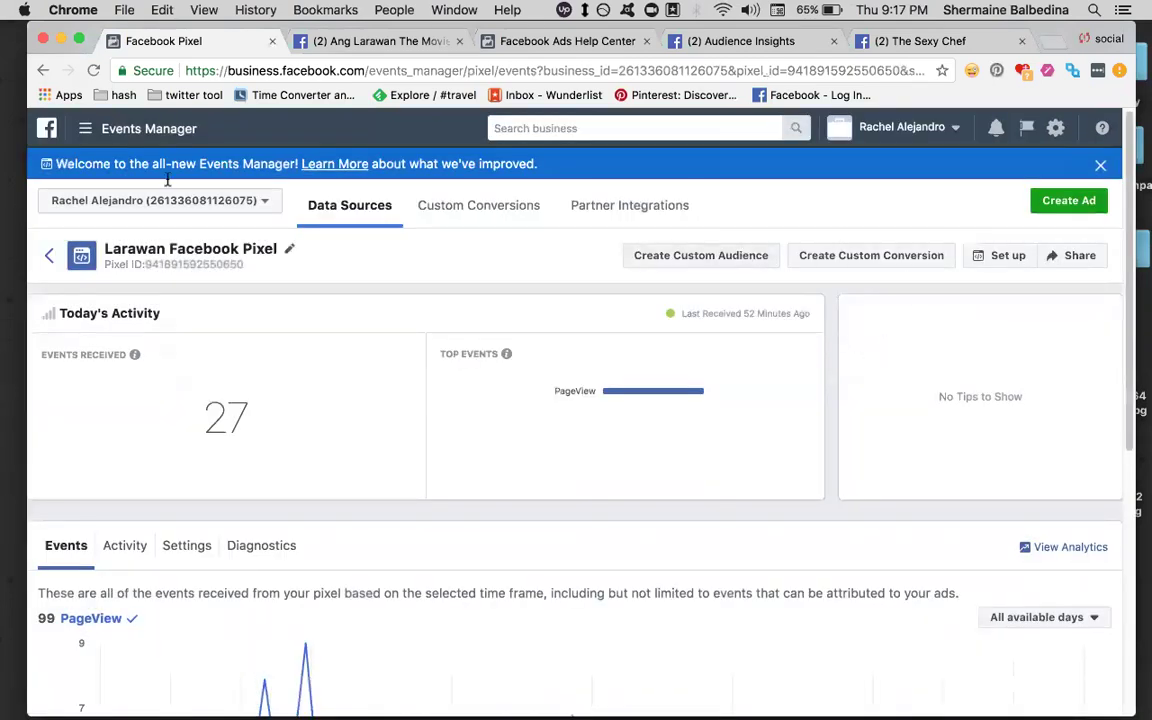
- Open Audiences from the frequently used business tools and look through the ad account's lookalike, custom and saved audiences
left_click(86, 132)
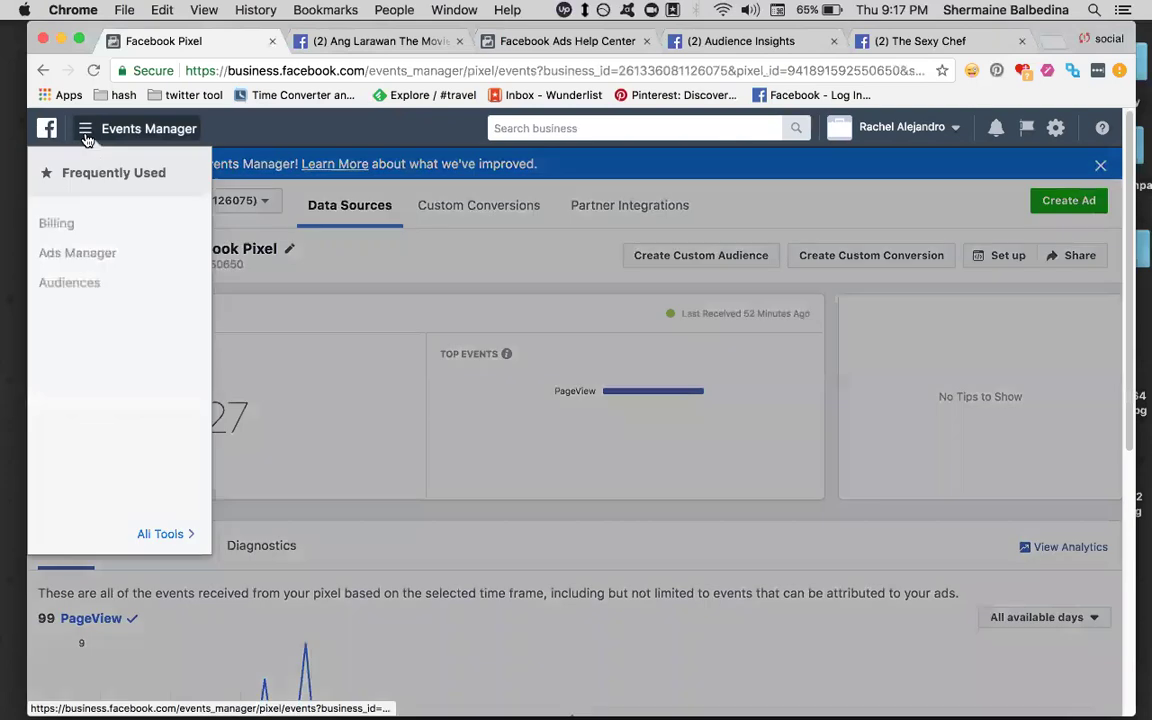
left_click(67, 283)
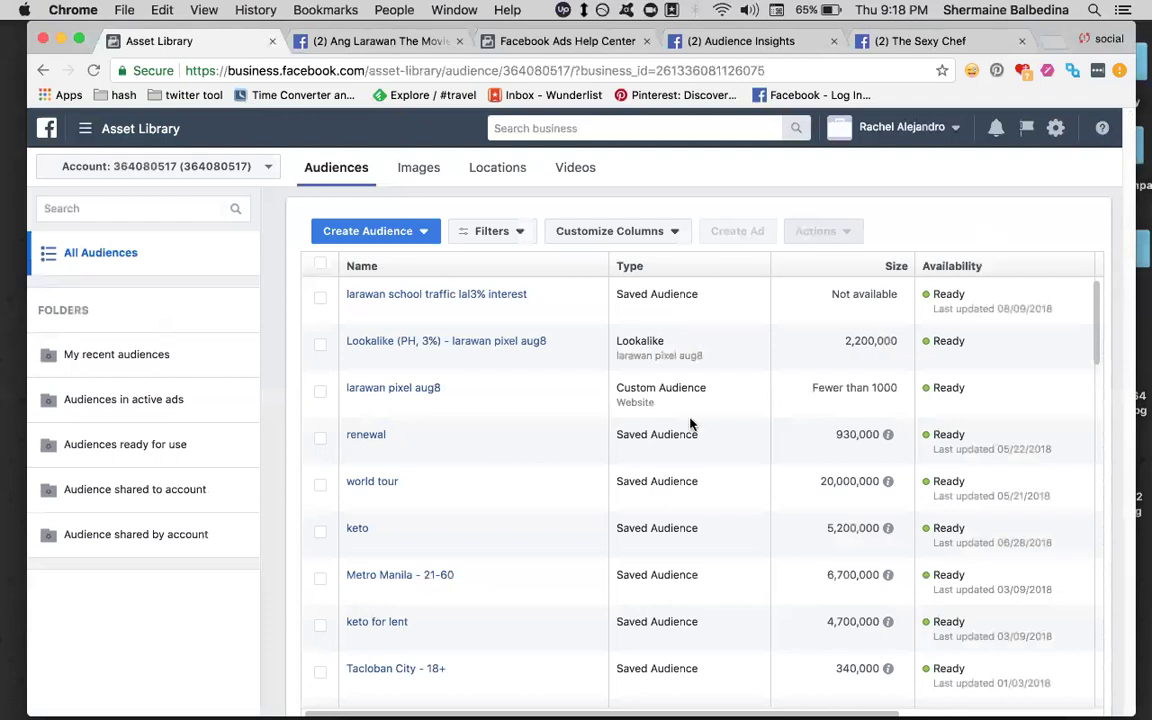
scroll(656, 437, "down", 1)
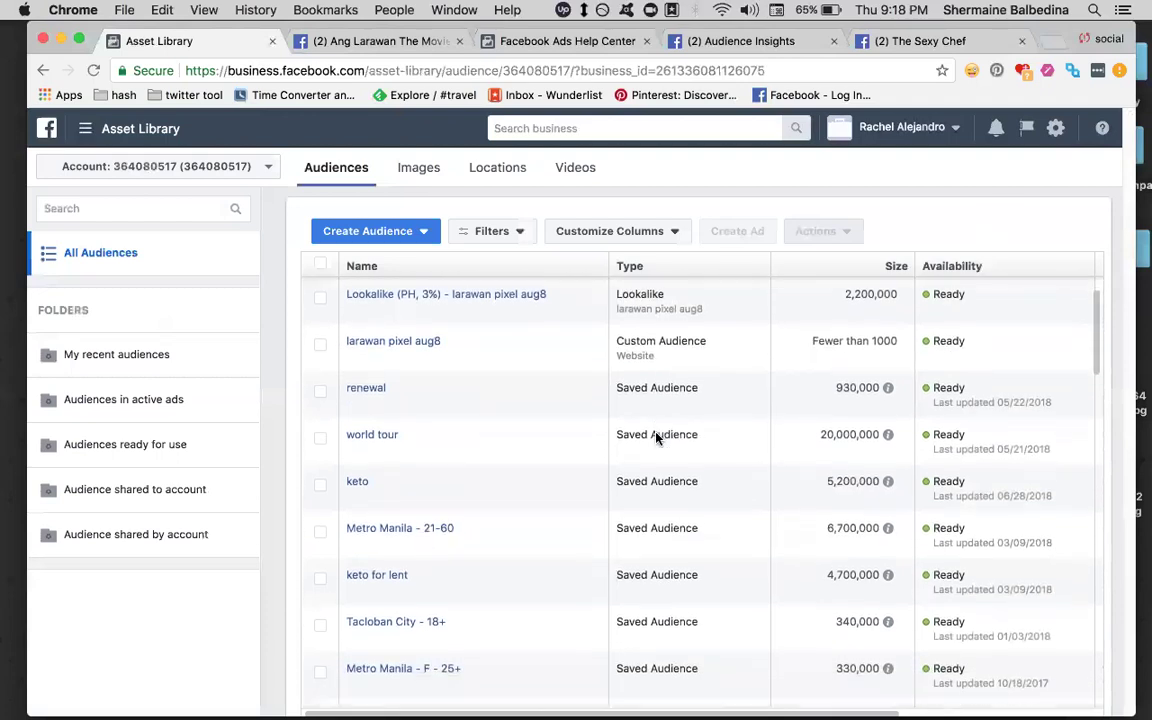
scroll(656, 437, "up", 1)
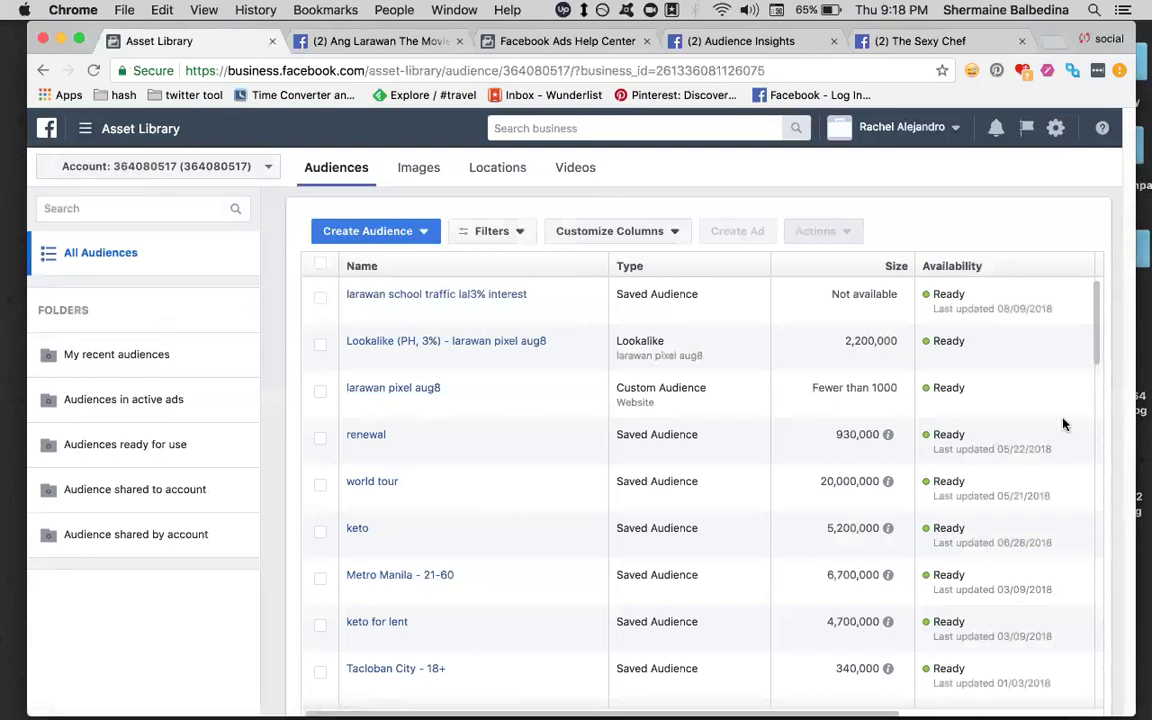
scroll(1024, 421, "down", 3)
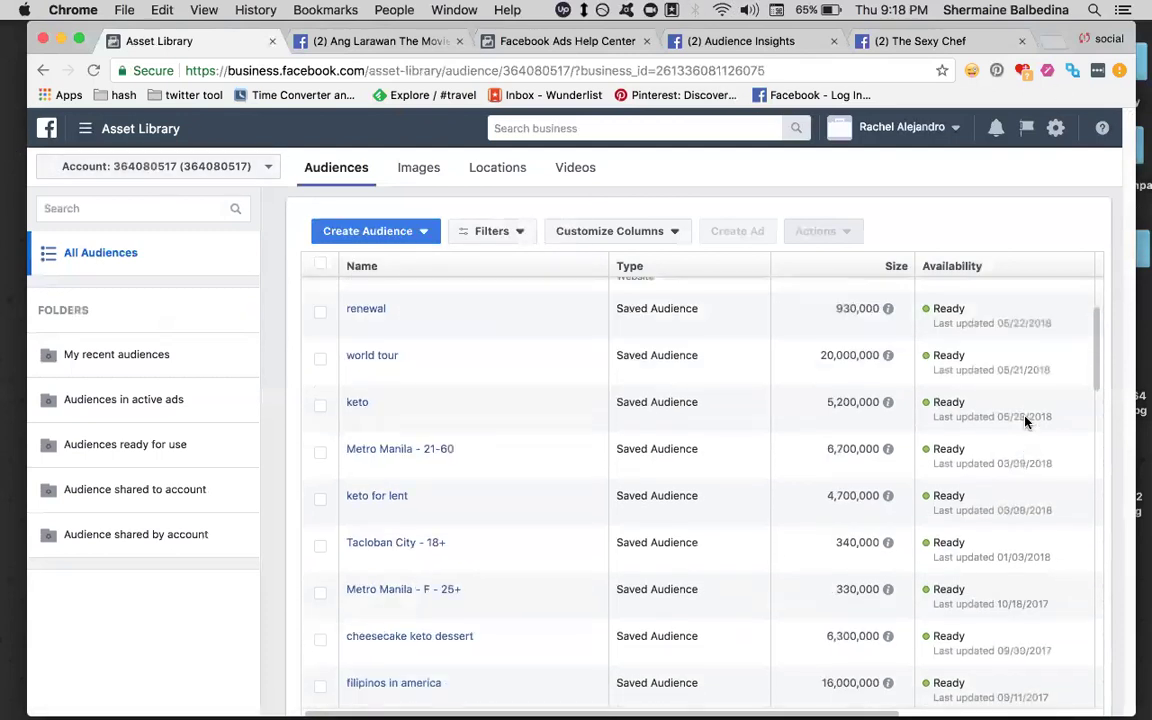
scroll(1025, 421, "up", 3)
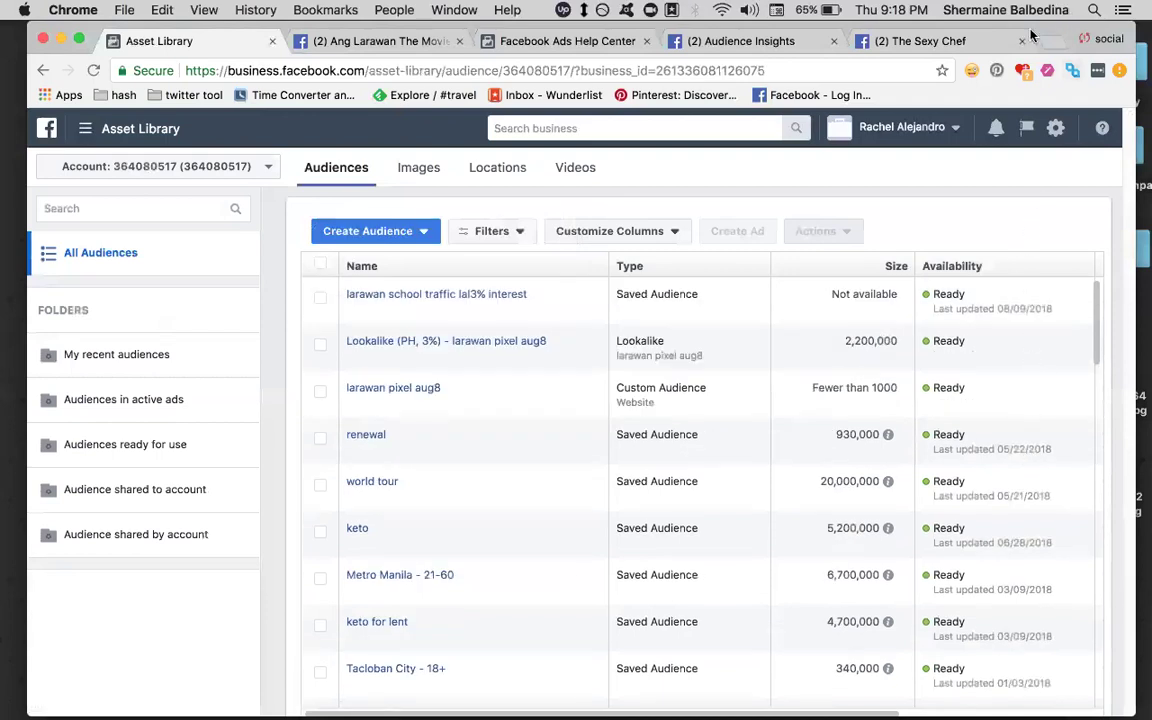
scroll(798, 324, "down", 1)
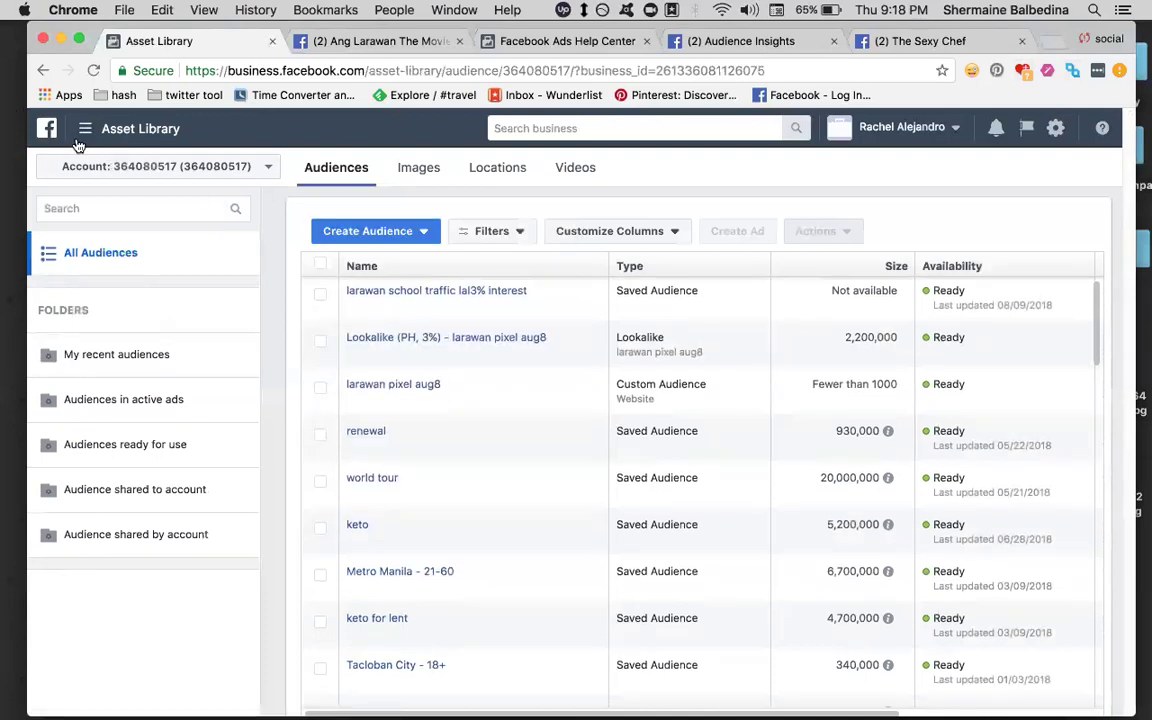
- Open Ads Manager from the frequently used business tools and look through the campaigns filtered by the name larawan
mouse_move(78, 143)
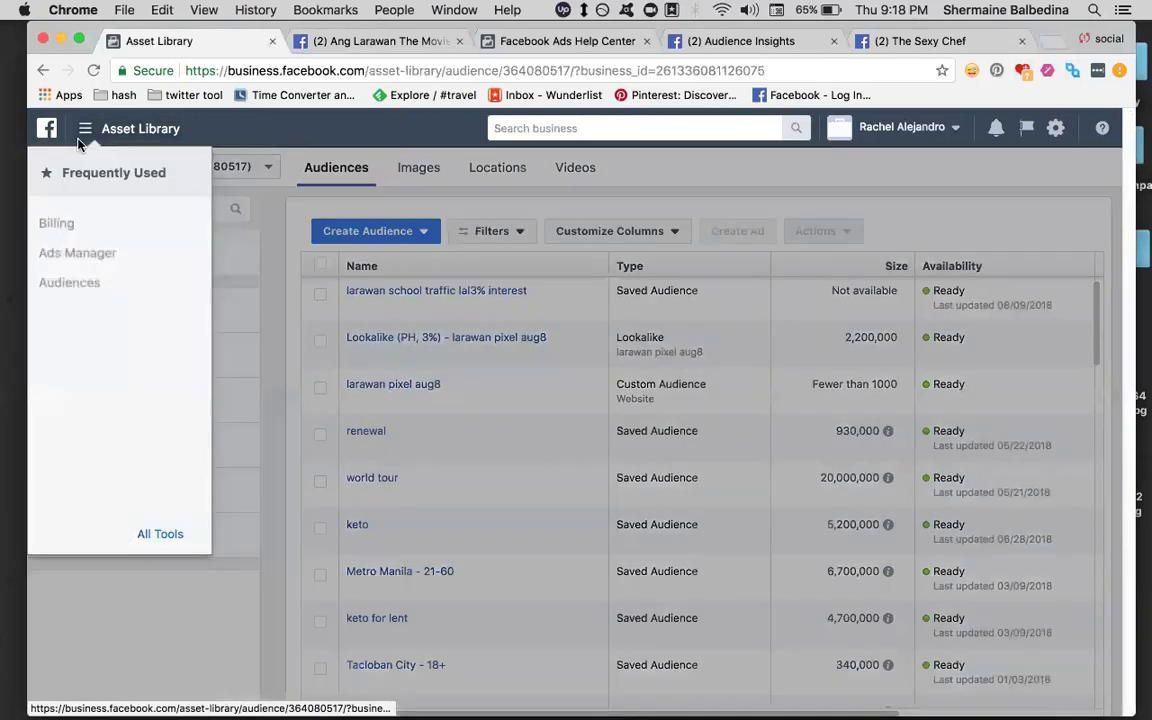
left_click(65, 256)
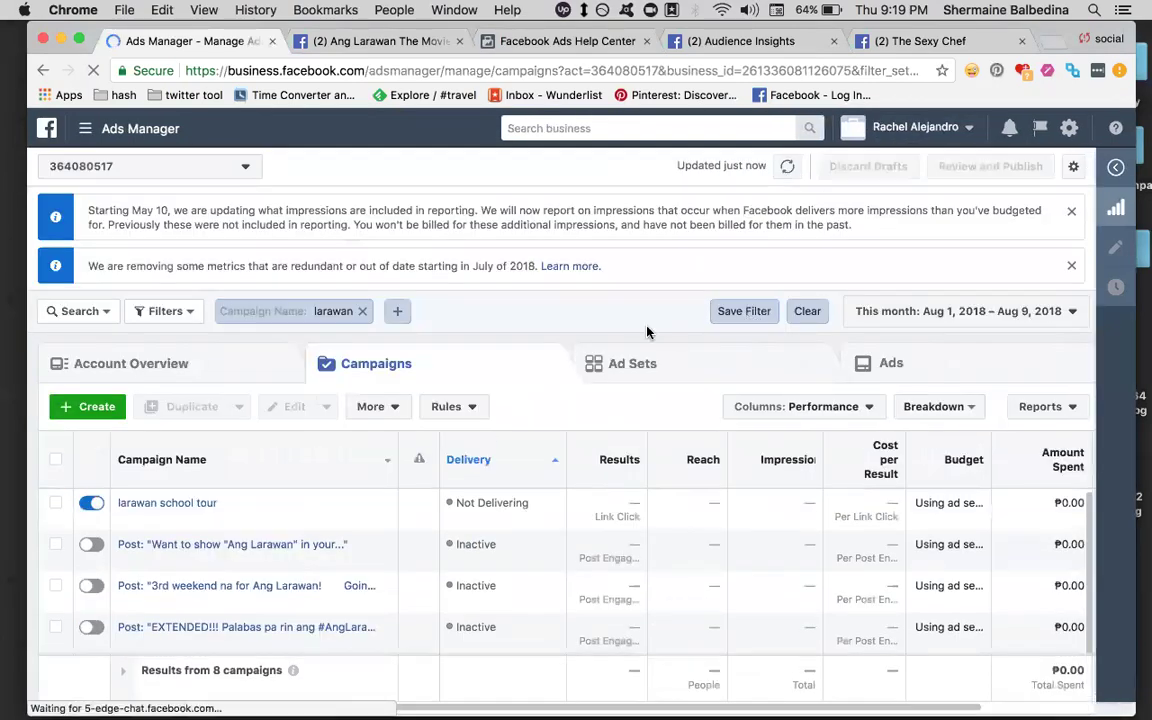
scroll(313, 580, "down", 2)
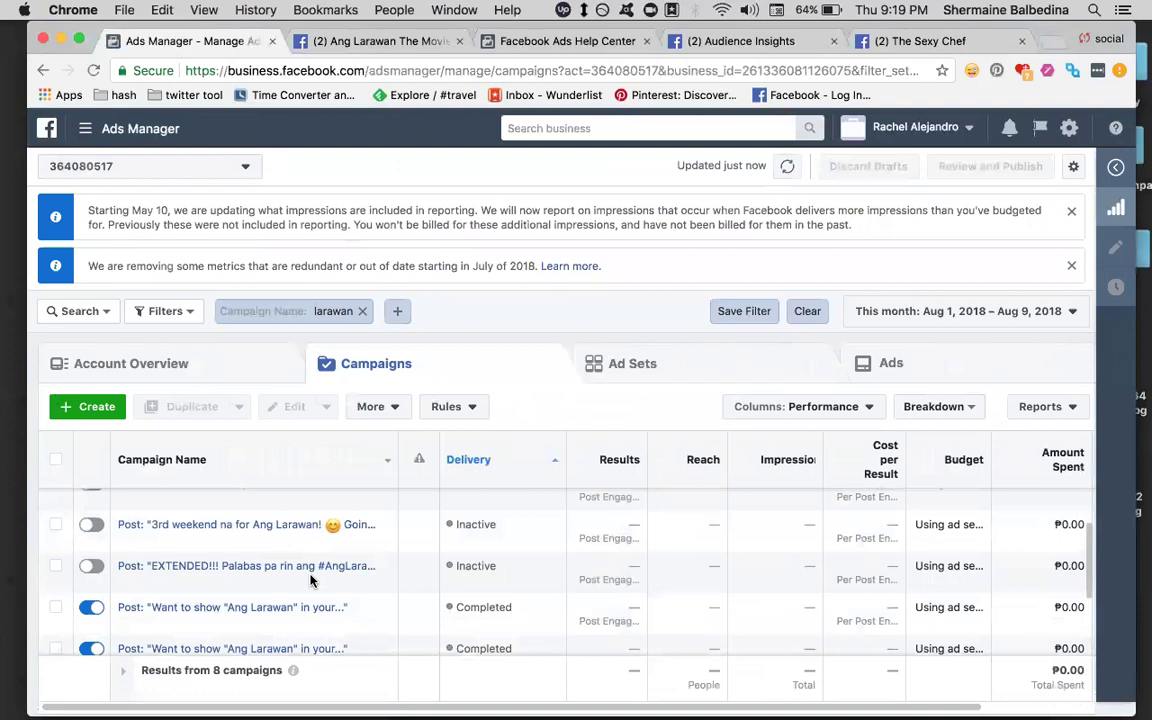
scroll(745, 552, "up", 2)
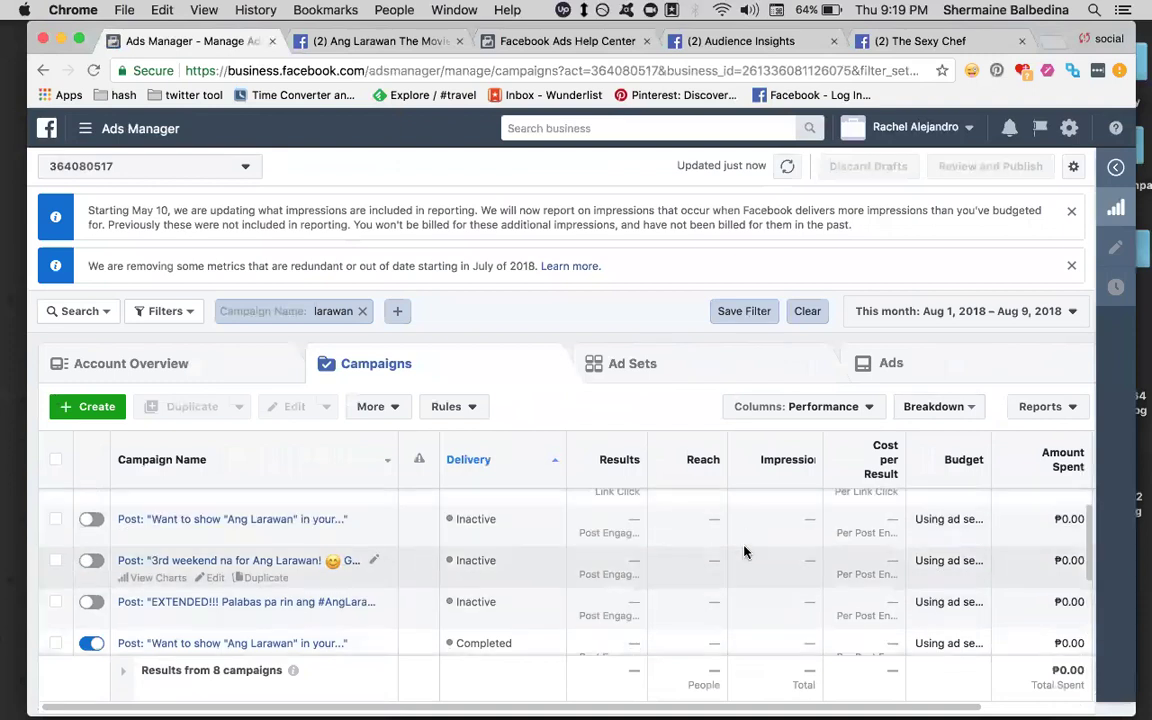
scroll(437, 545, "down", 4)
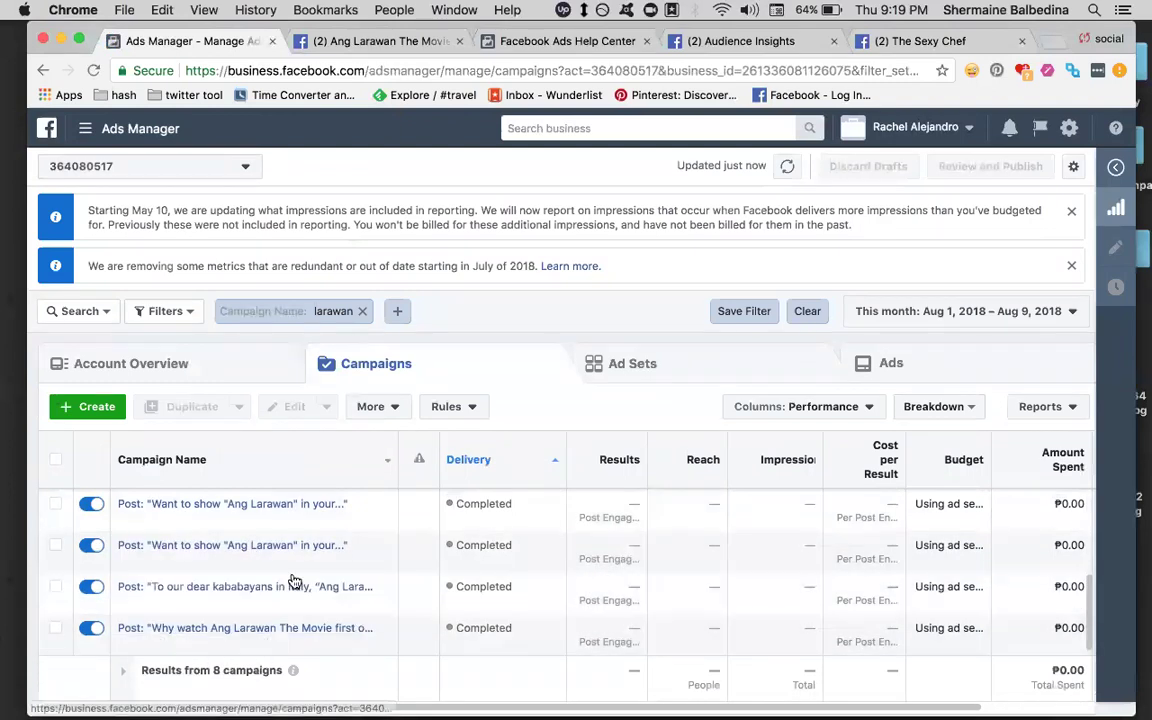
scroll(340, 575, "up", 3)
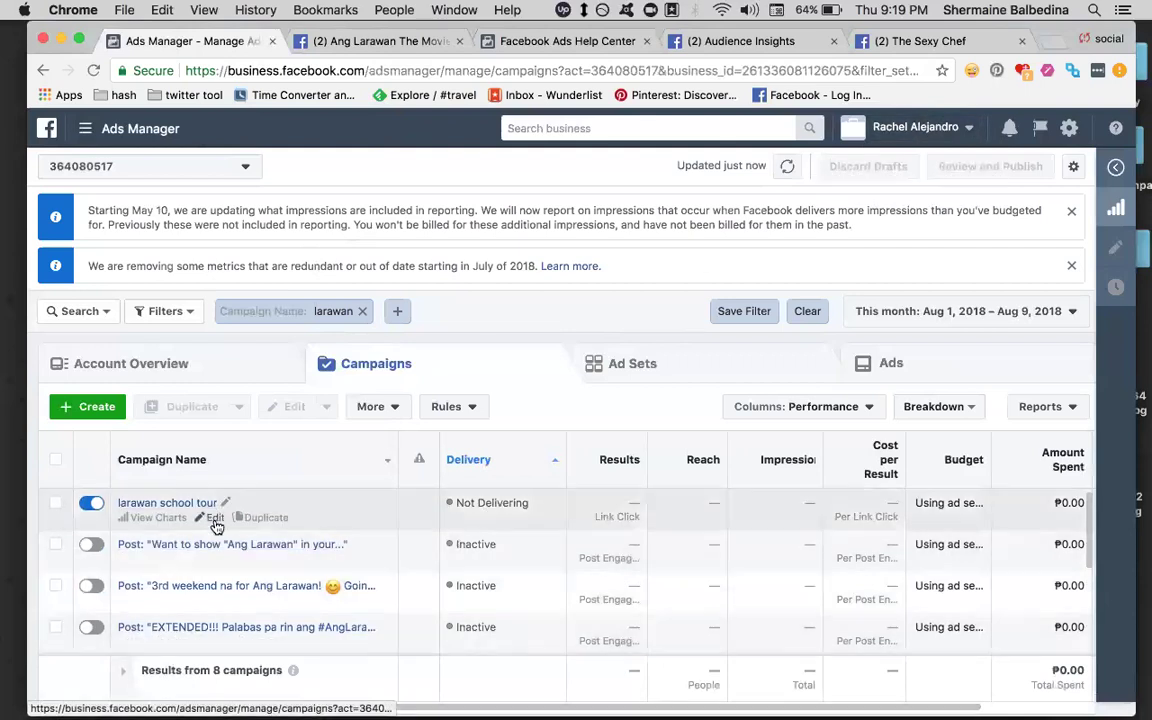
- Open the larawan school tour campaign's ad for editing and review its creative, website URL, pixel tracking and preview without changing them
left_click(215, 518)
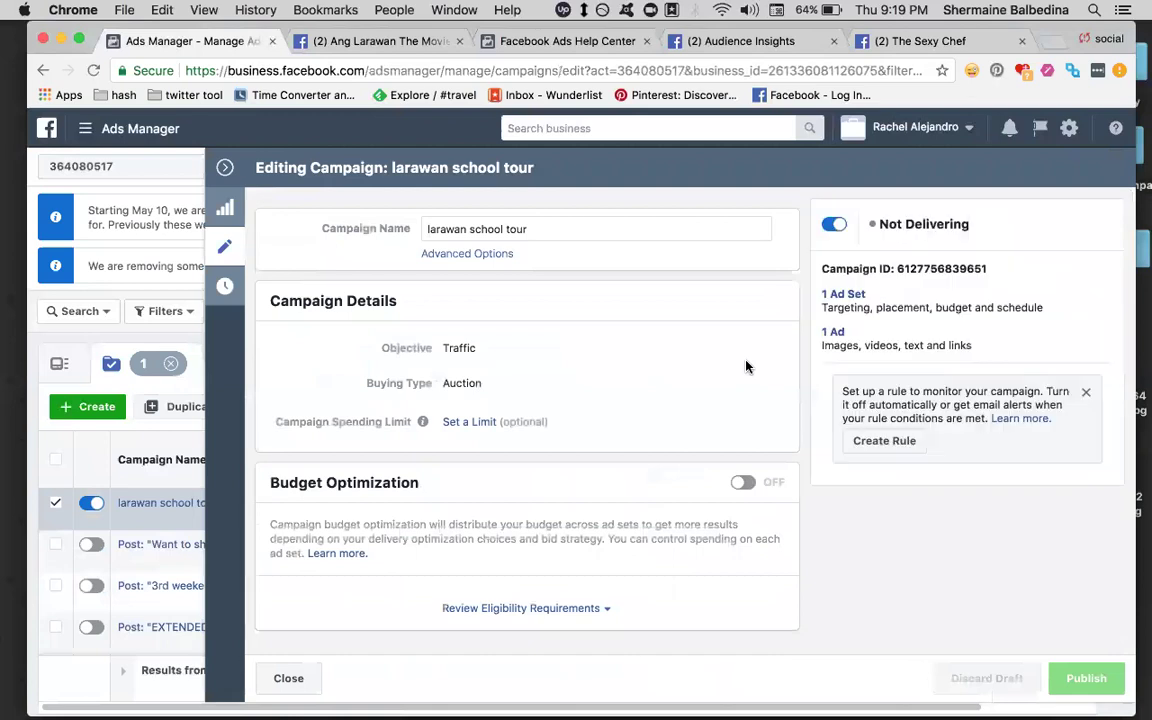
left_click(836, 334)
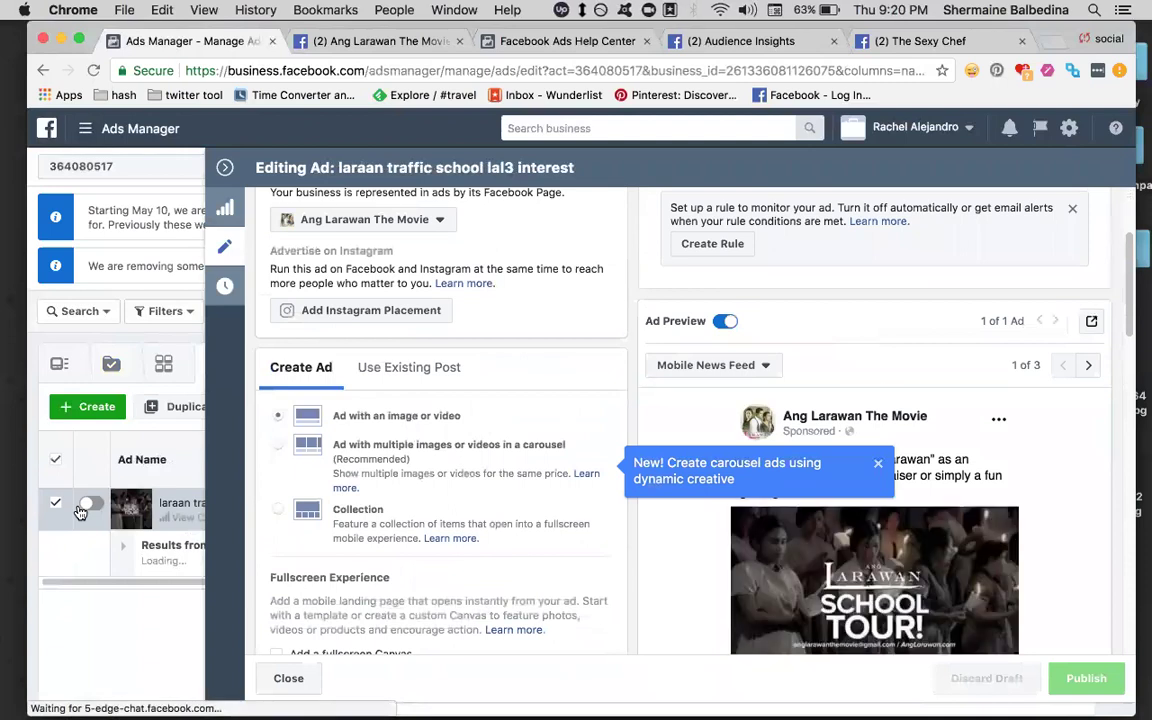
left_click(879, 466)
scroll(525, 376, "down", 4)
scroll(585, 425, "down", 10)
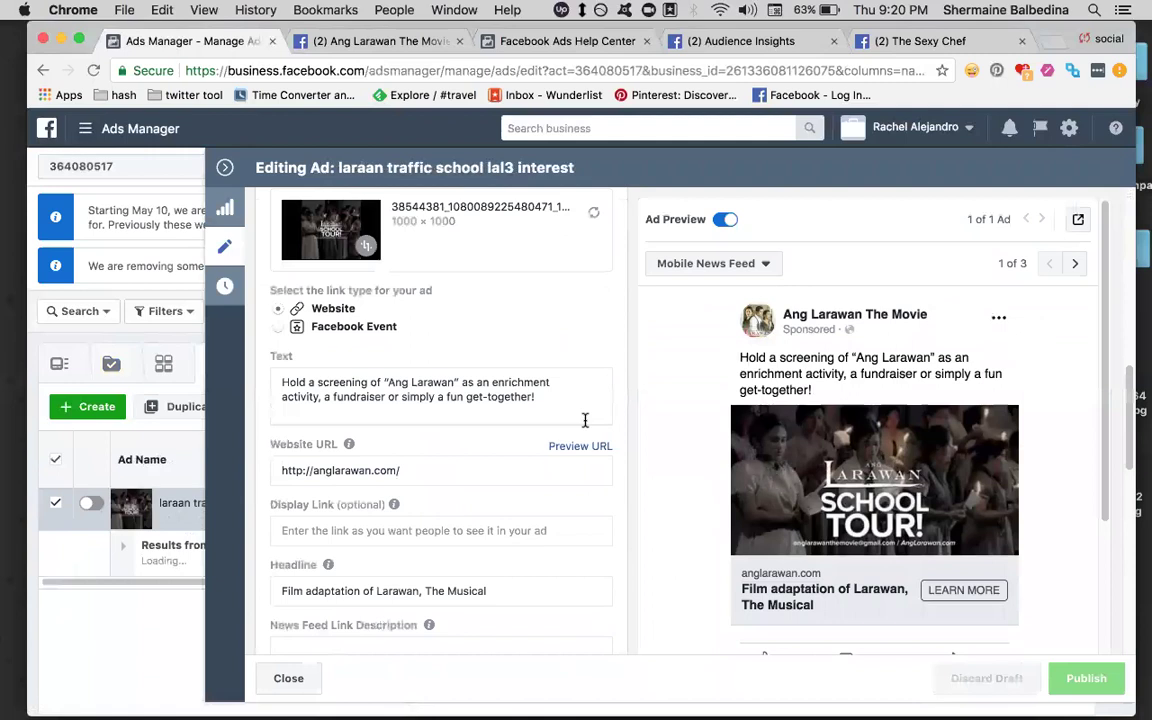
scroll(615, 425, "up", 5)
scroll(615, 425, "down", 10)
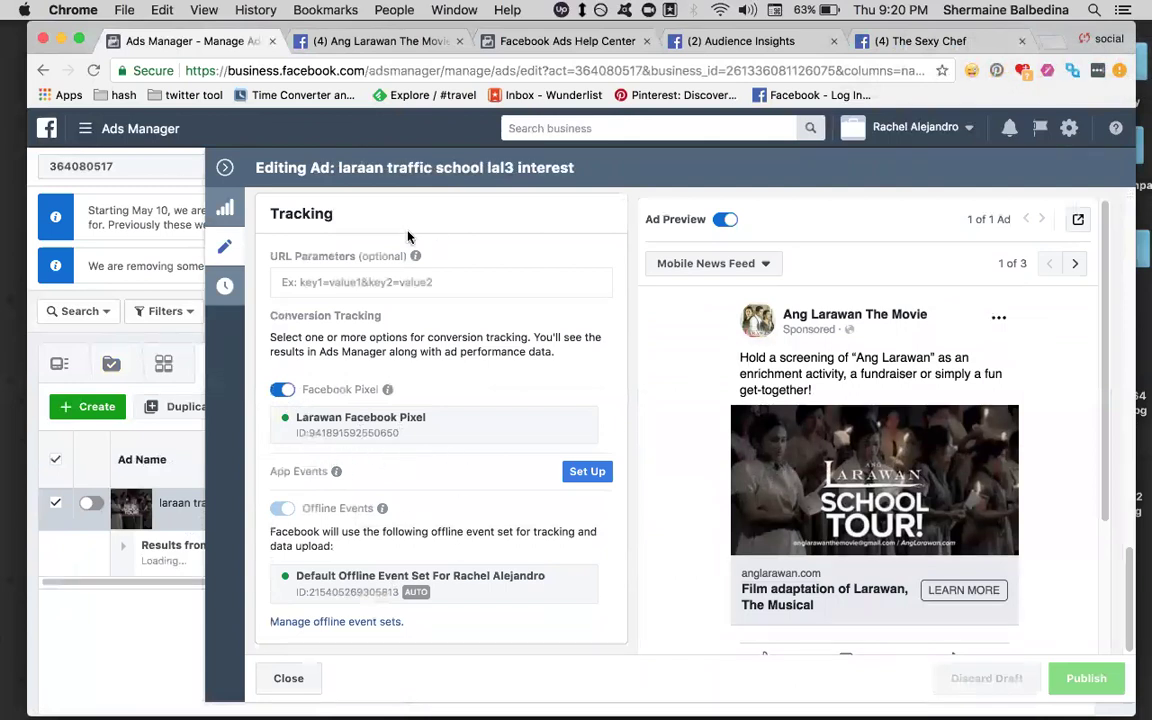
scroll(838, 366, "down", 3)
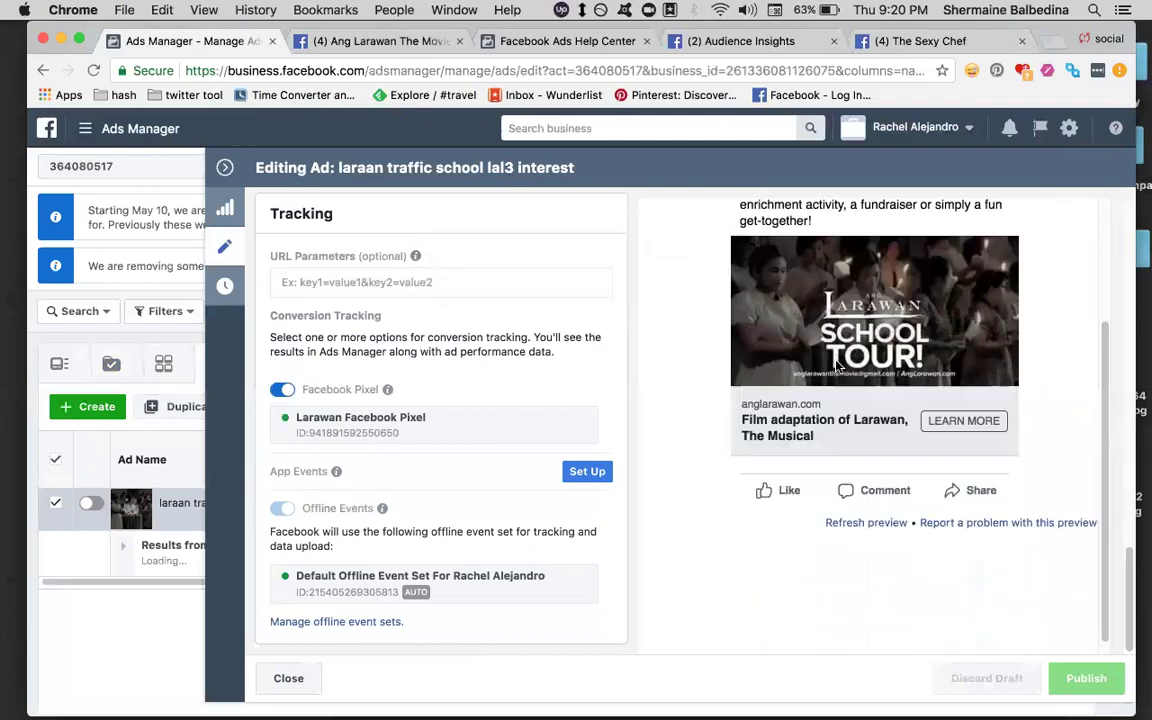
scroll(838, 366, "up", 3)
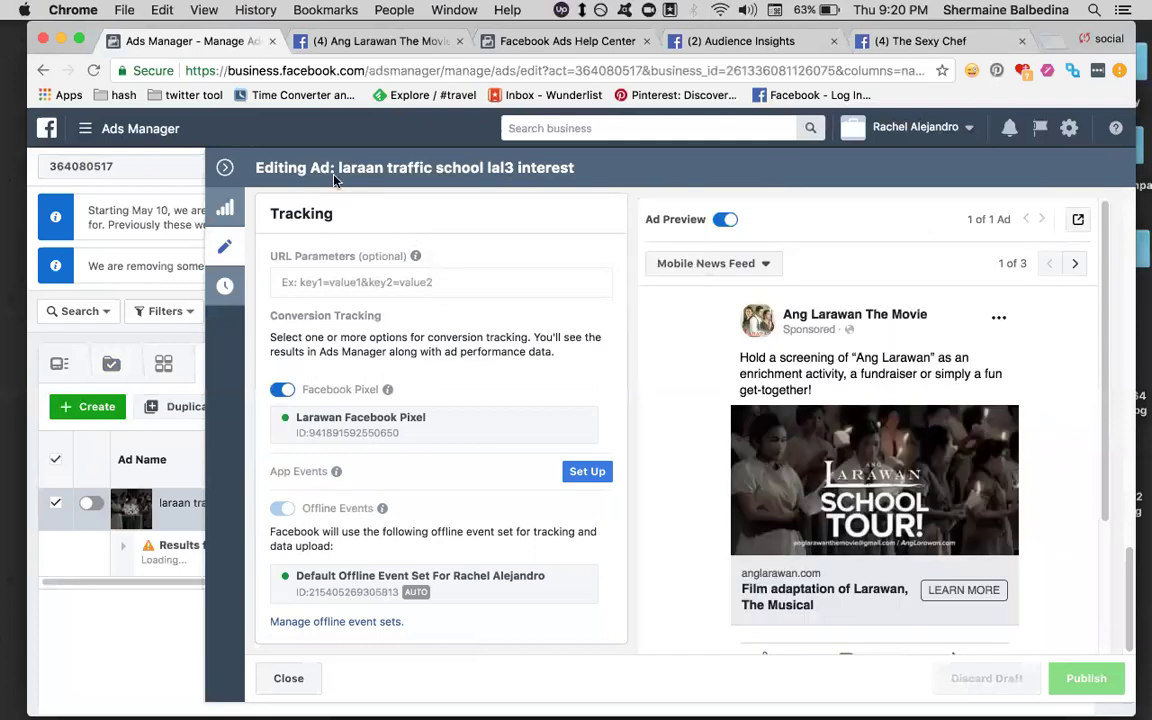
- Close the ad's editing pane and minimize the Ads Manager window
left_click(225, 169)
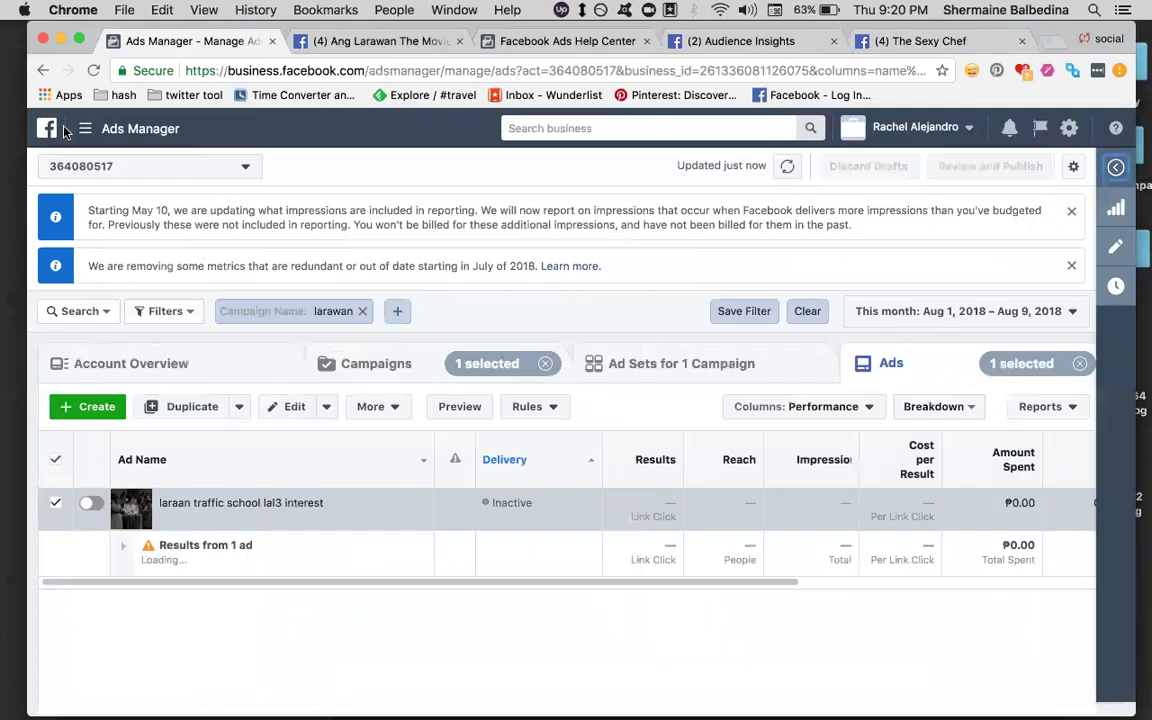
left_click(42, 71)
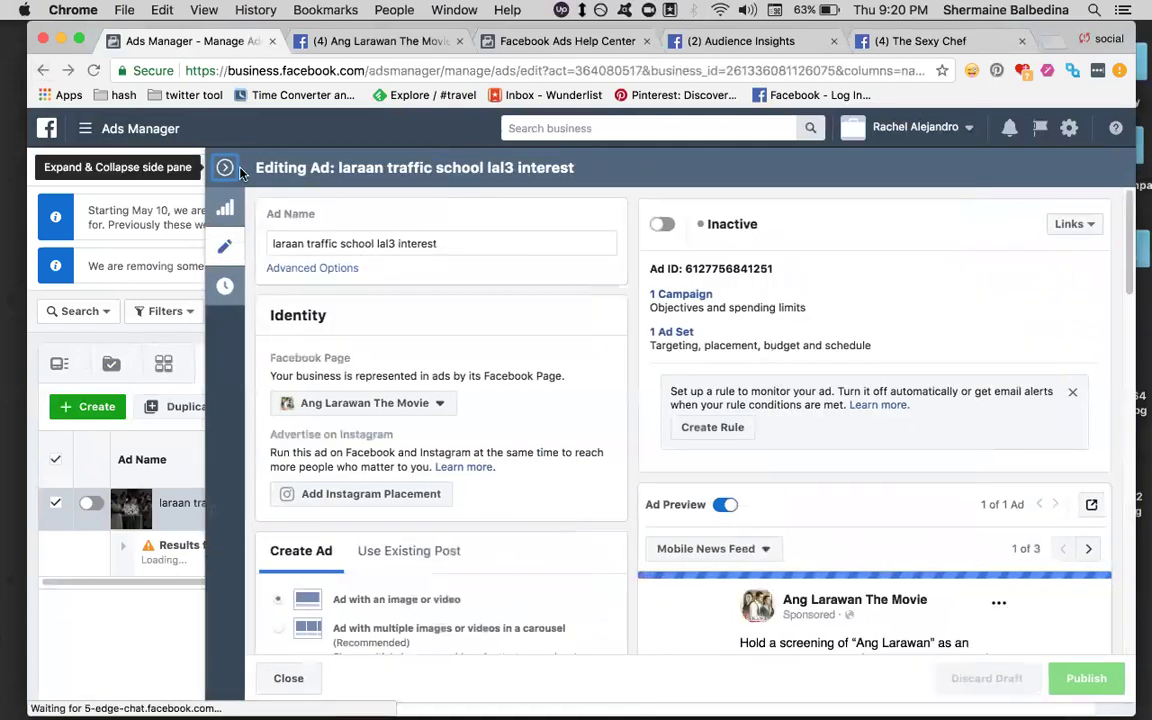
left_click(238, 172)
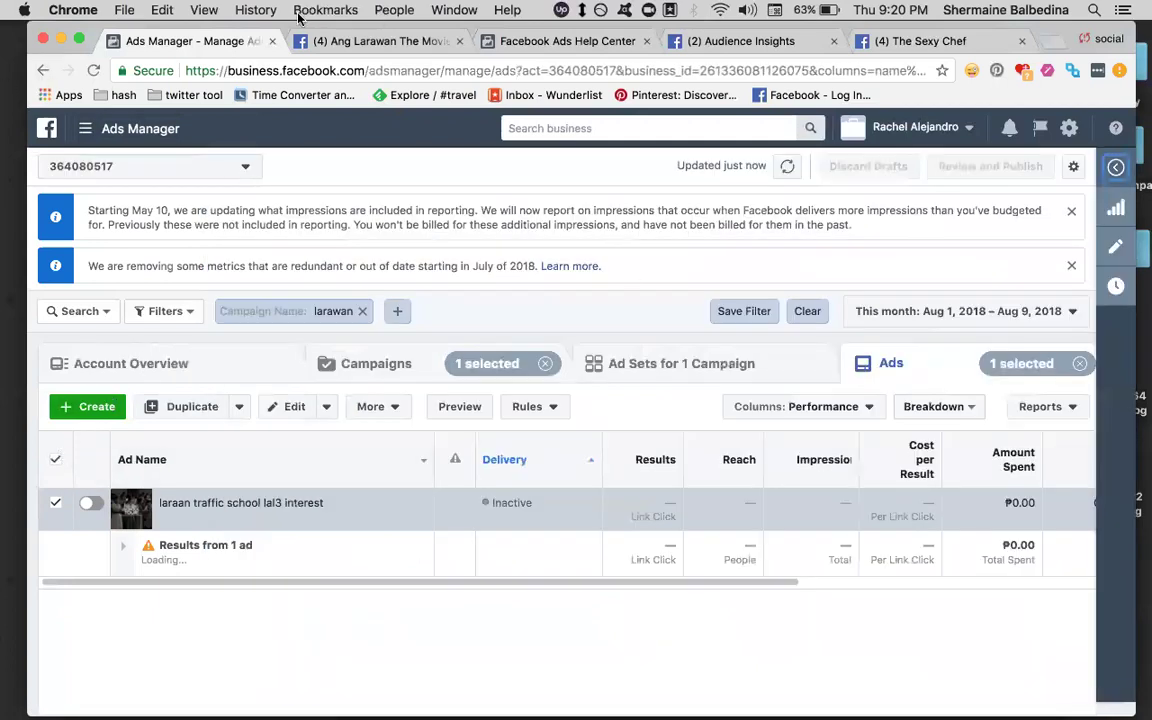
left_click(61, 44)
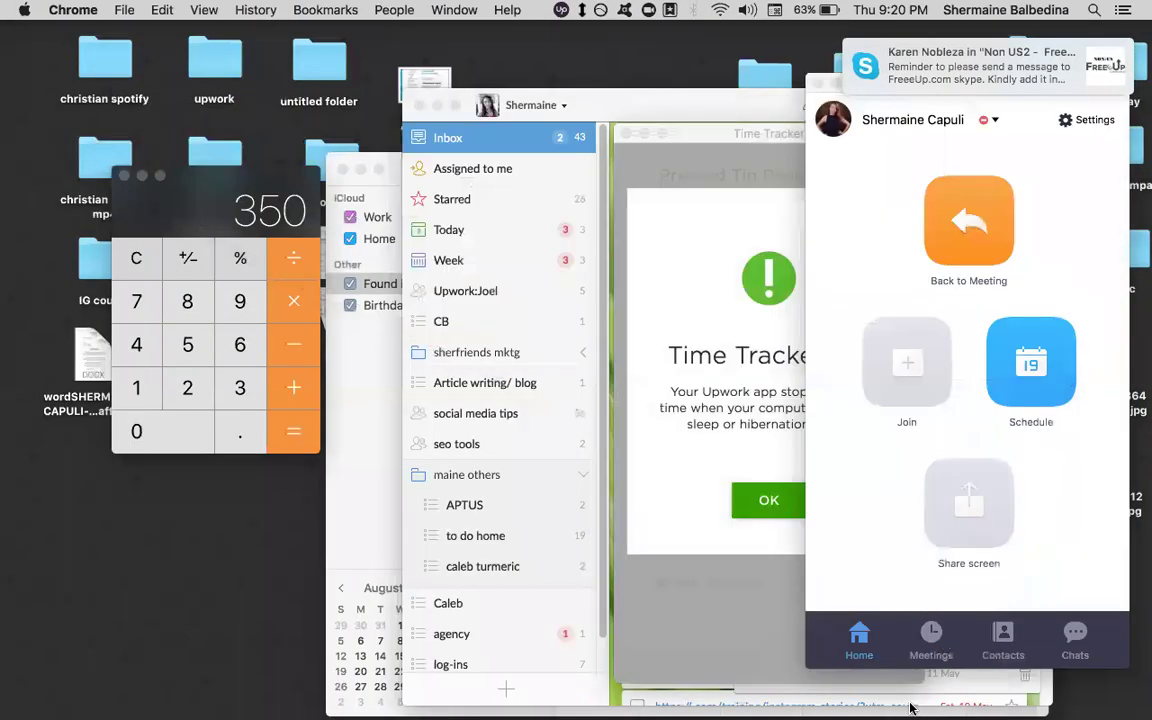
- Dismiss the Upwork Time Tracker notice and close every tab of the separate browser window showing the Facebook News Feed
left_click(768, 500)
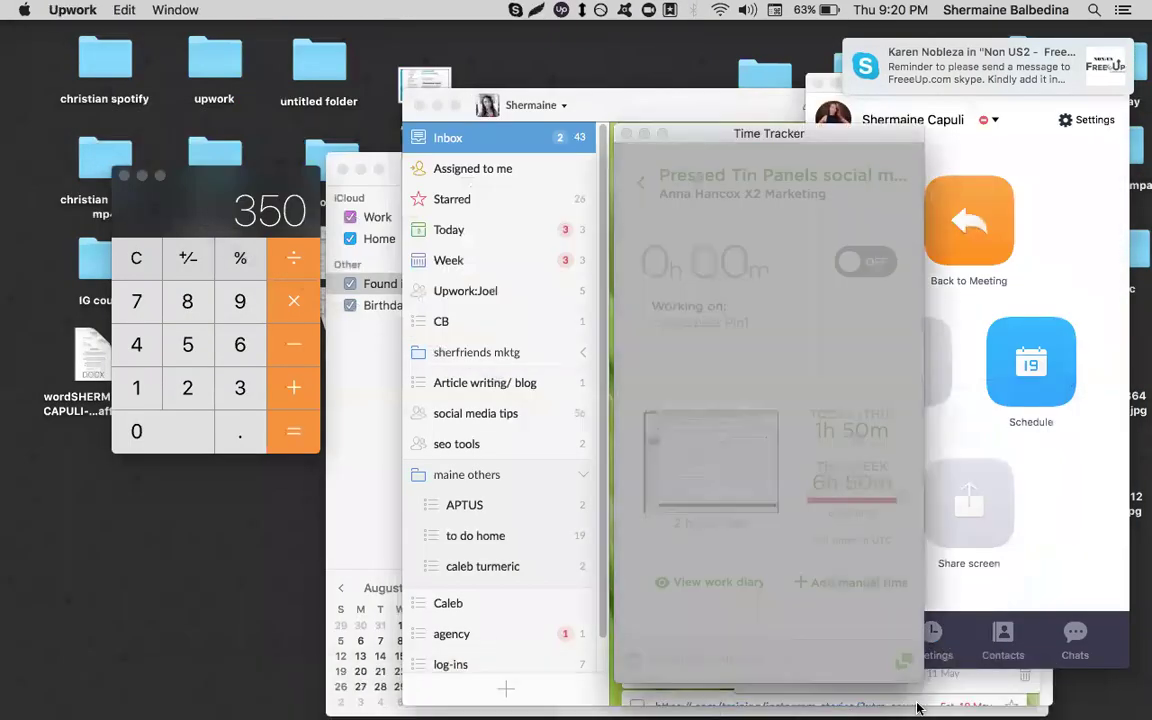
mouse_move(938, 705)
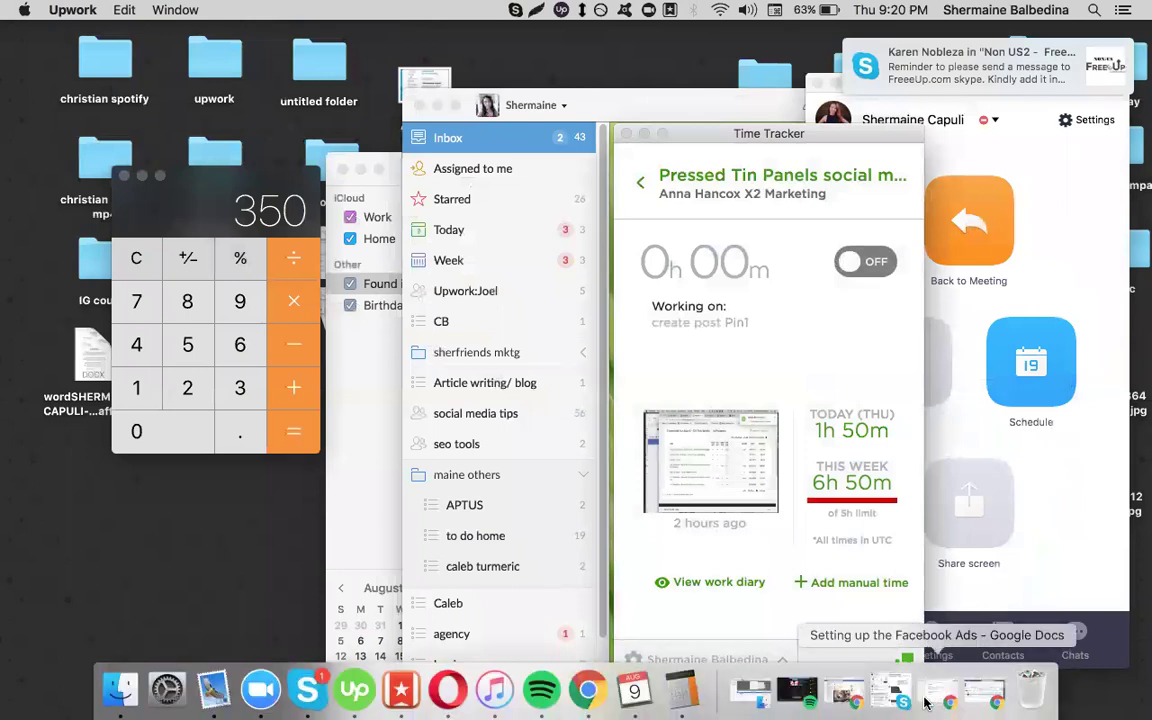
left_click(845, 692)
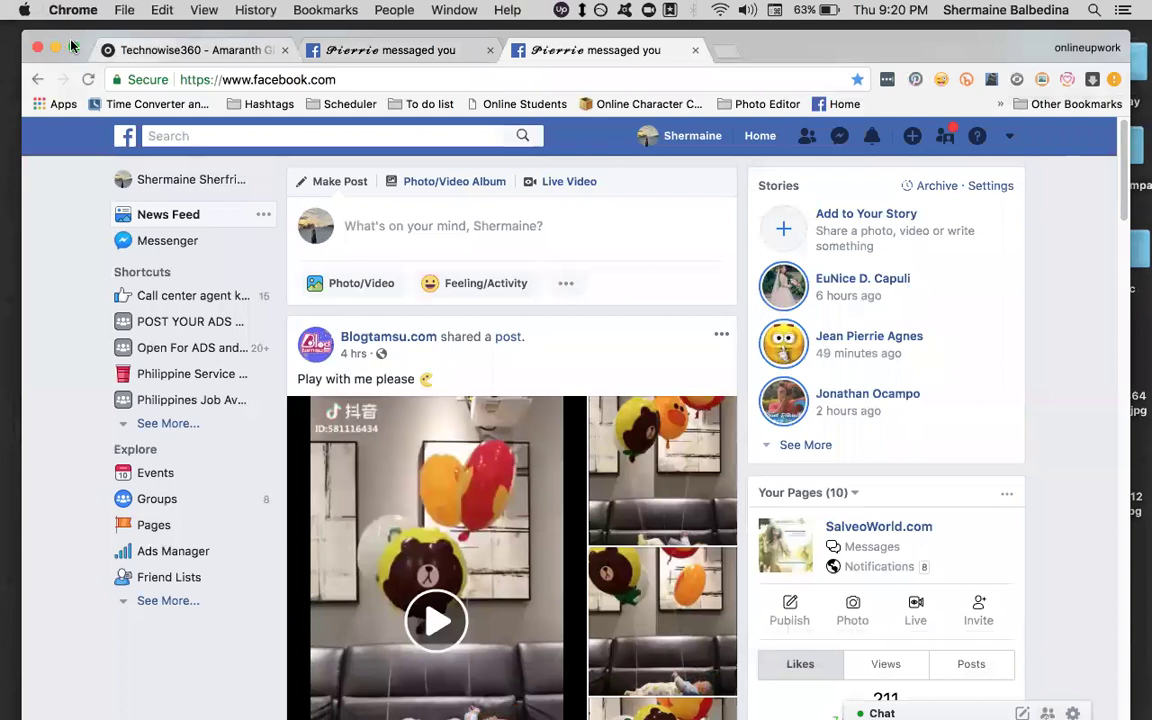
key("super+m")
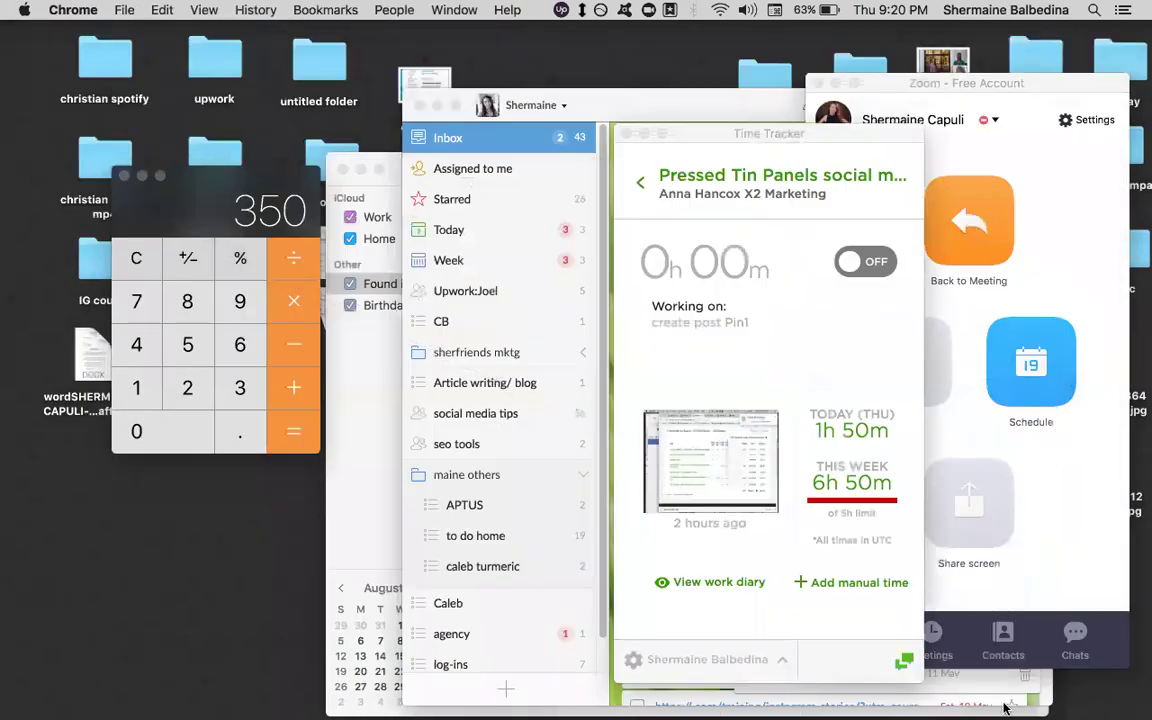
mouse_move(1010, 692)
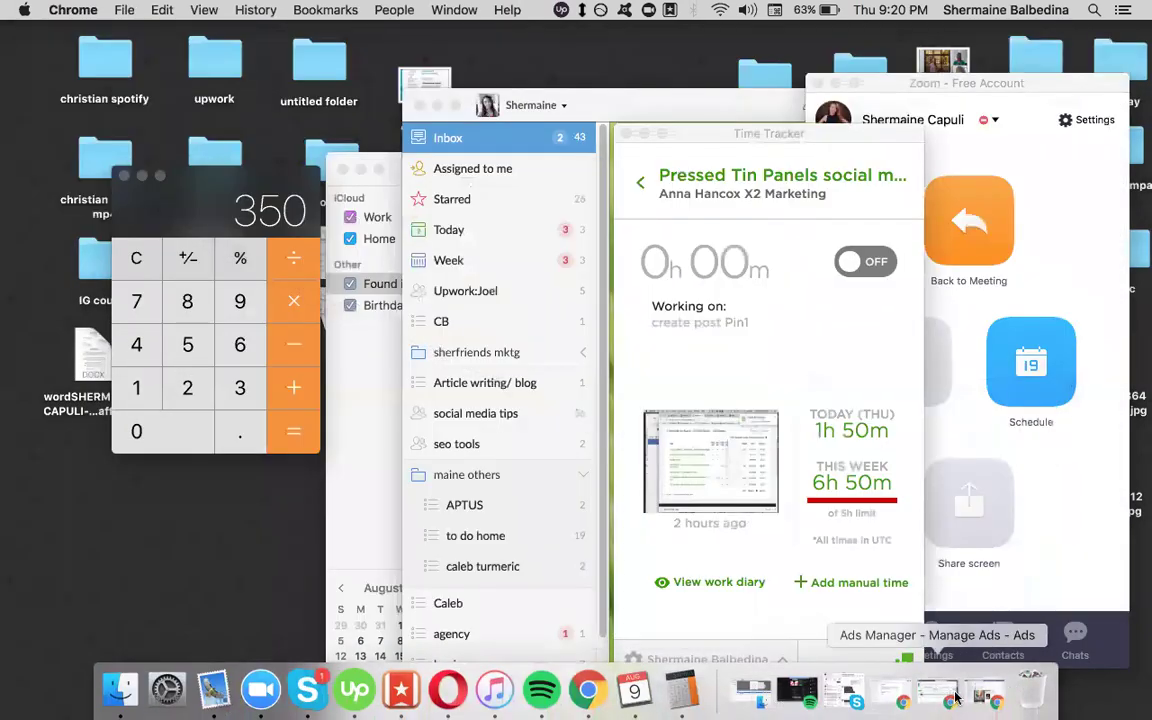
left_click(989, 695)
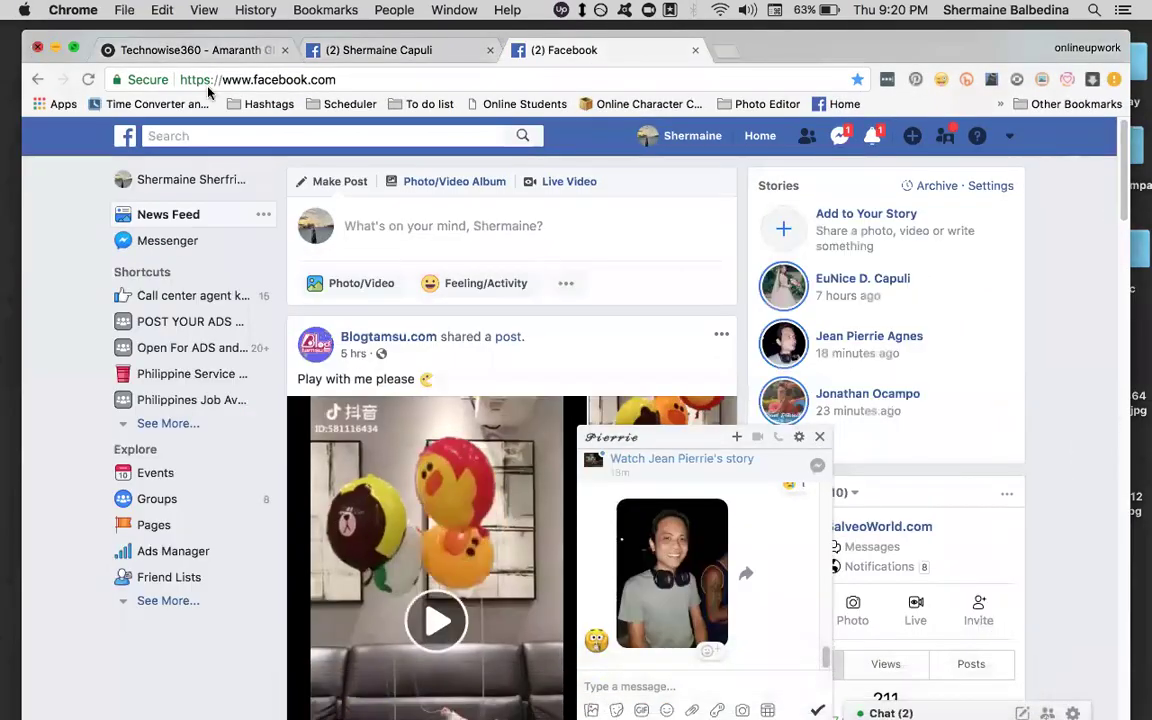
key("super+w")
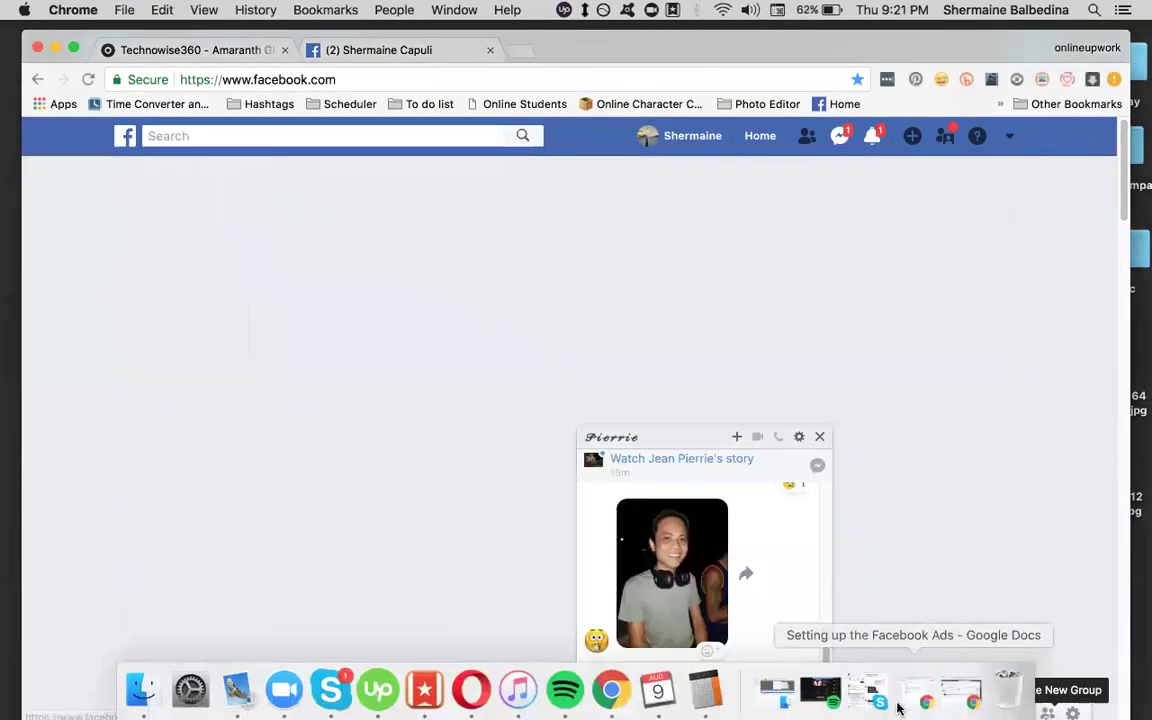
key("super+w")
key("super+w")
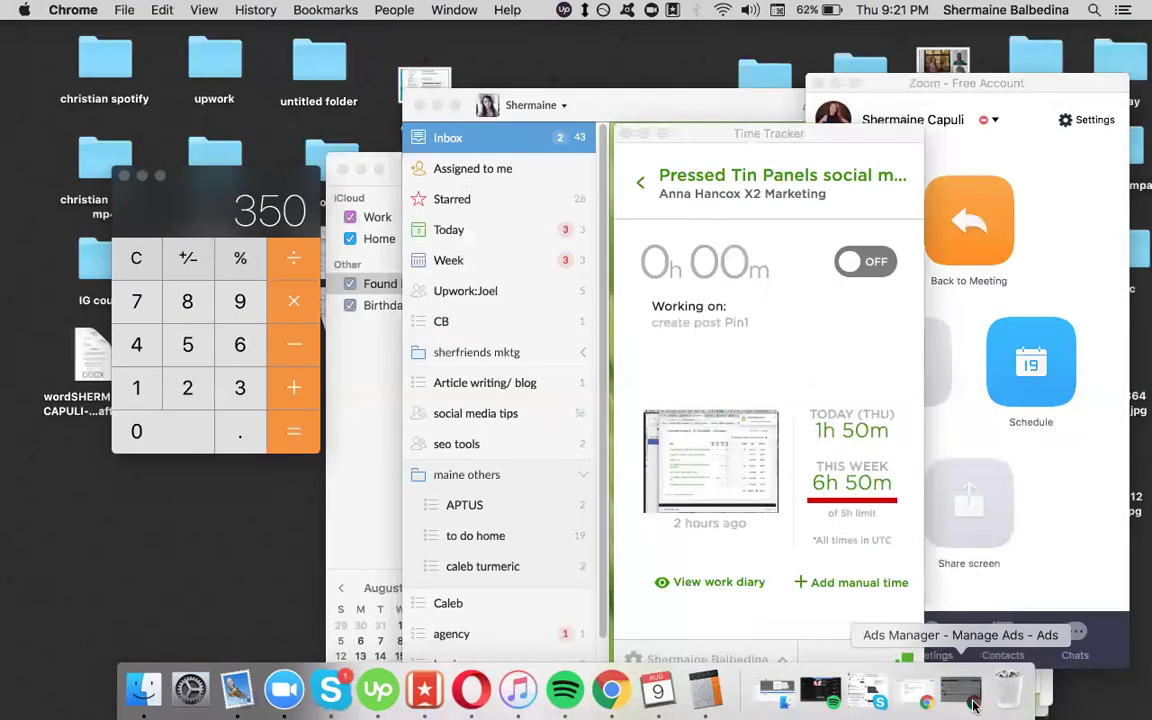
- Restore the Ads Manager window, switch to the Chrome profile with the Setting up the Facebook Ads document, and show Paymo's task list
left_click(962, 700)
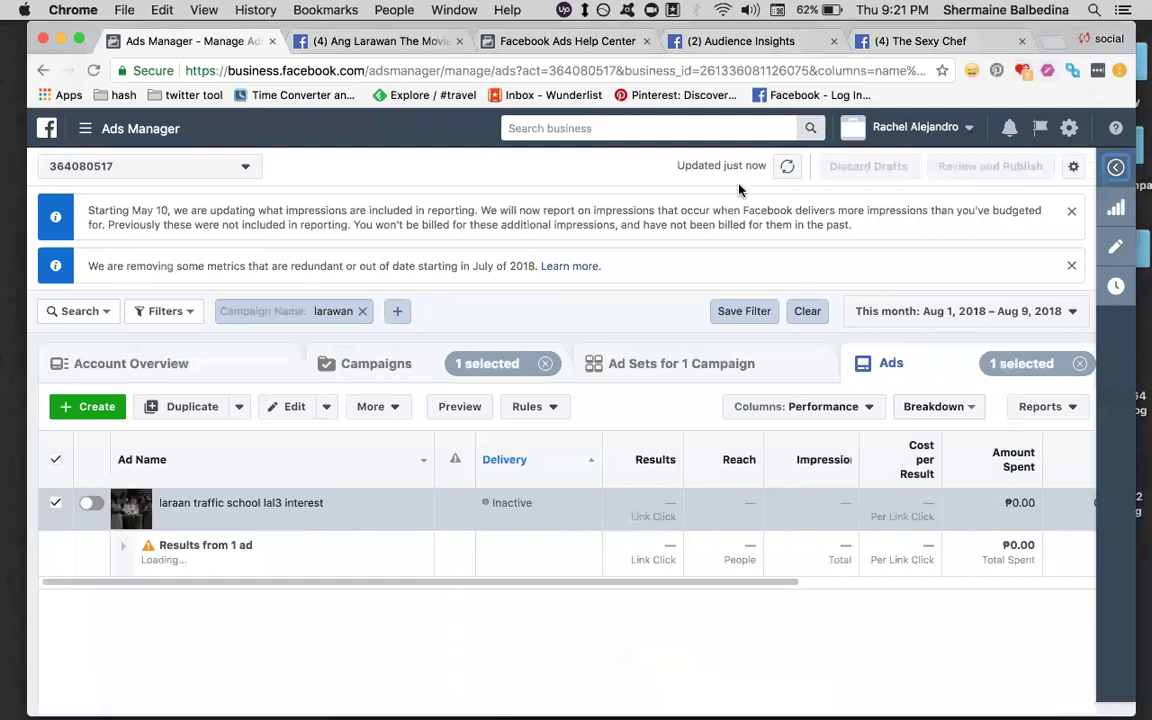
left_click(1050, 41)
left_click_drag(956, 45, 1095, 108)
left_click(1095, 108)
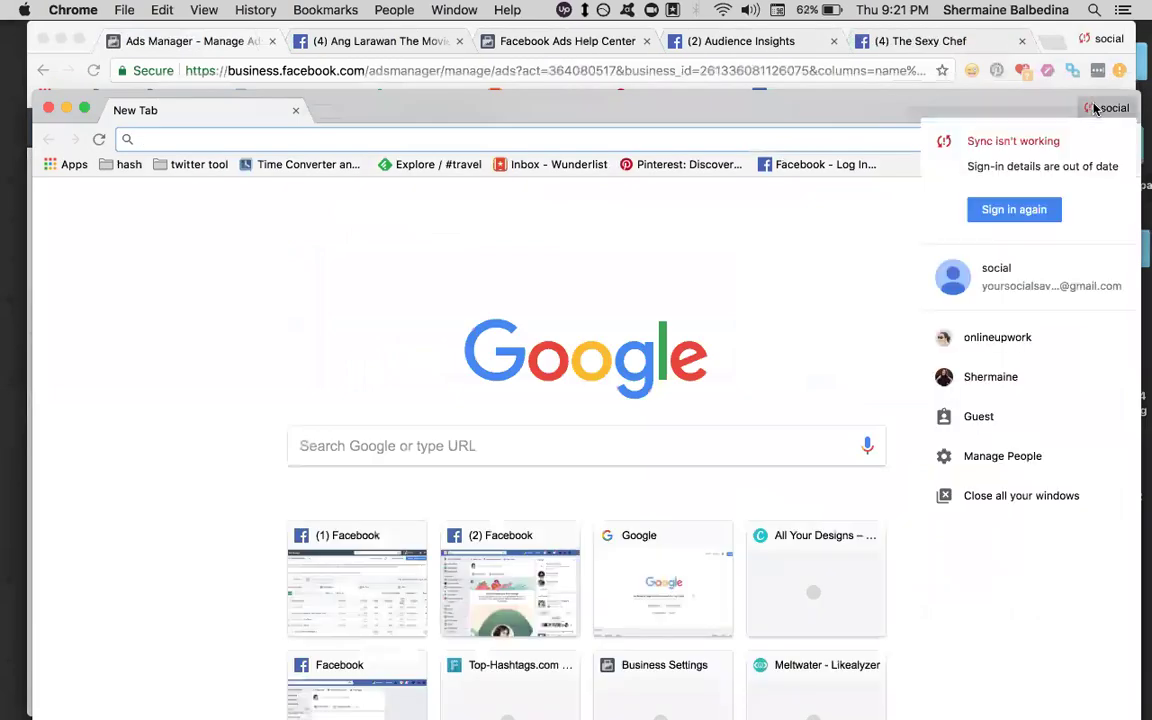
left_click(1005, 376)
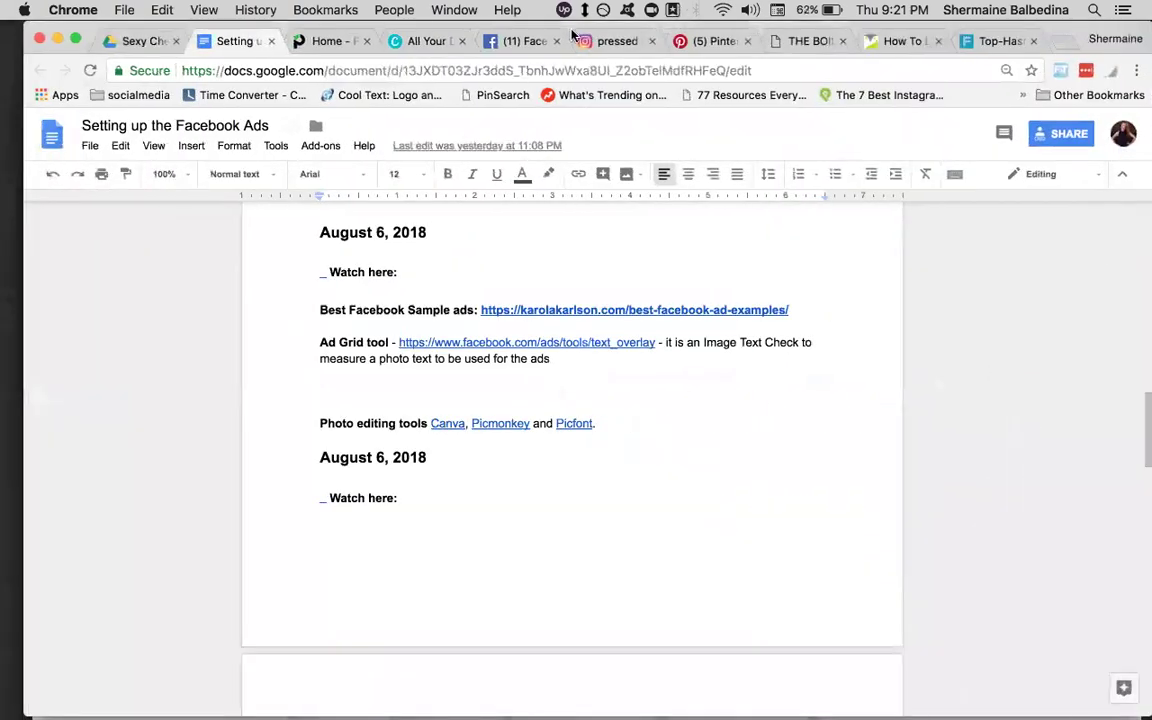
left_click(301, 45)
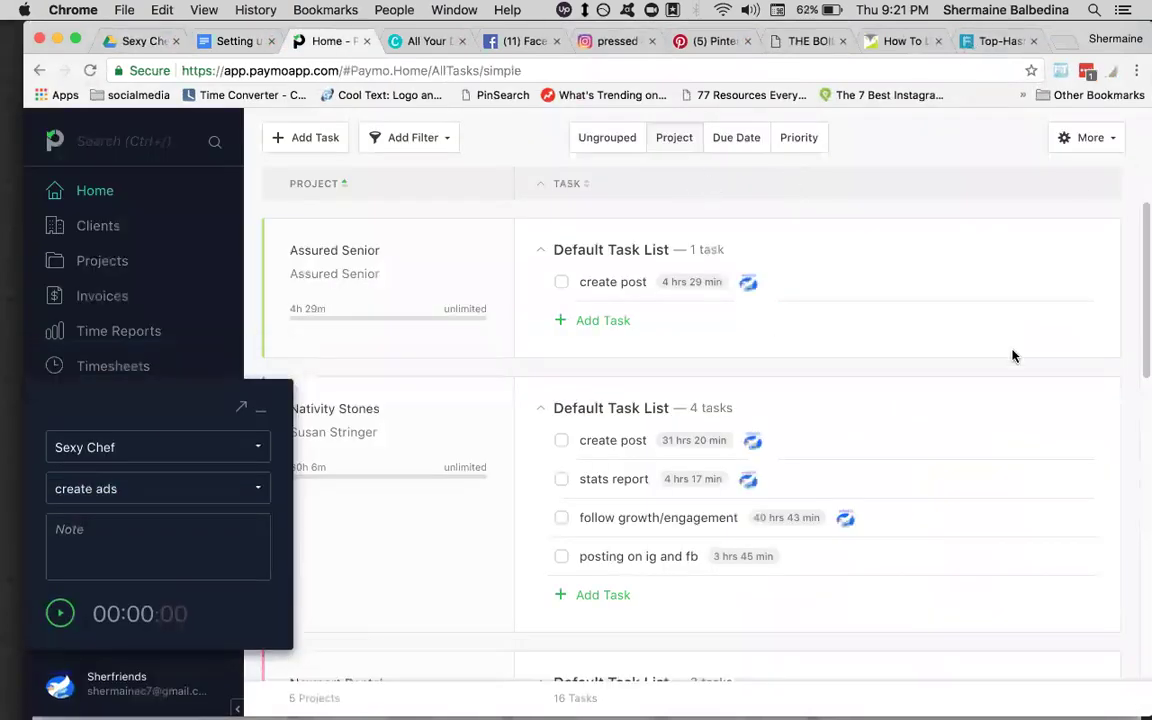
- Minimize the timer widget, open the Paymo timesheets and look through the logged time entries of all clients
left_click(261, 410)
left_click(88, 366)
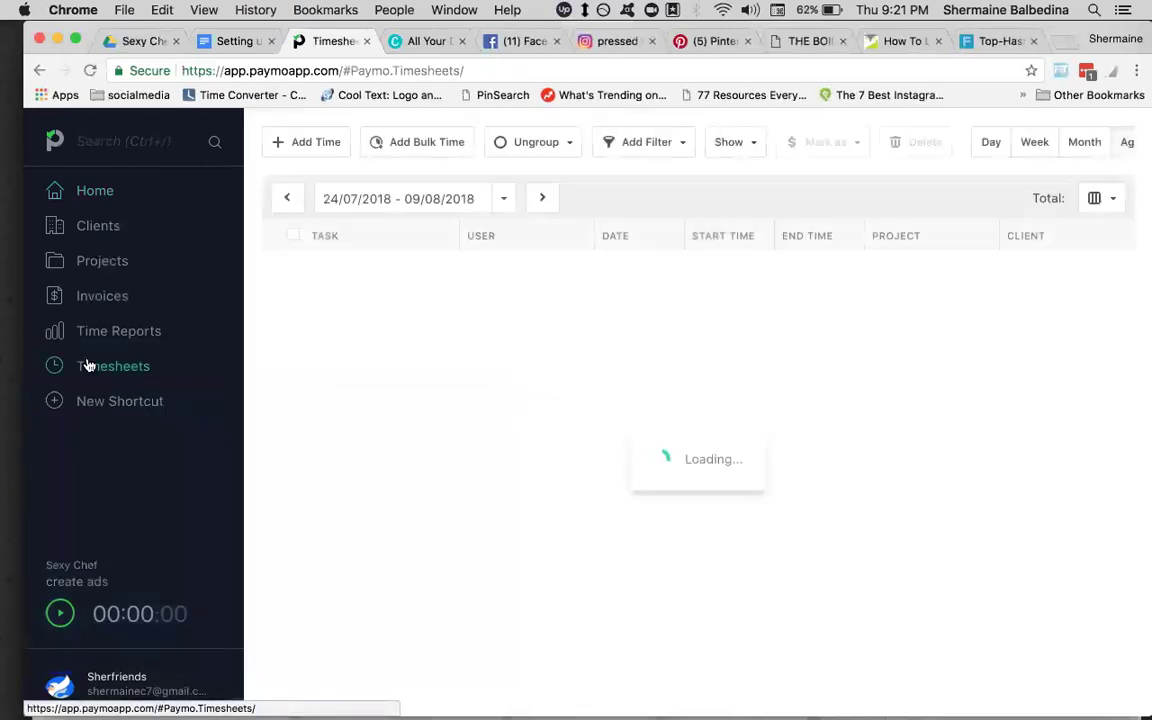
left_click(893, 10)
left_click(893, 10)
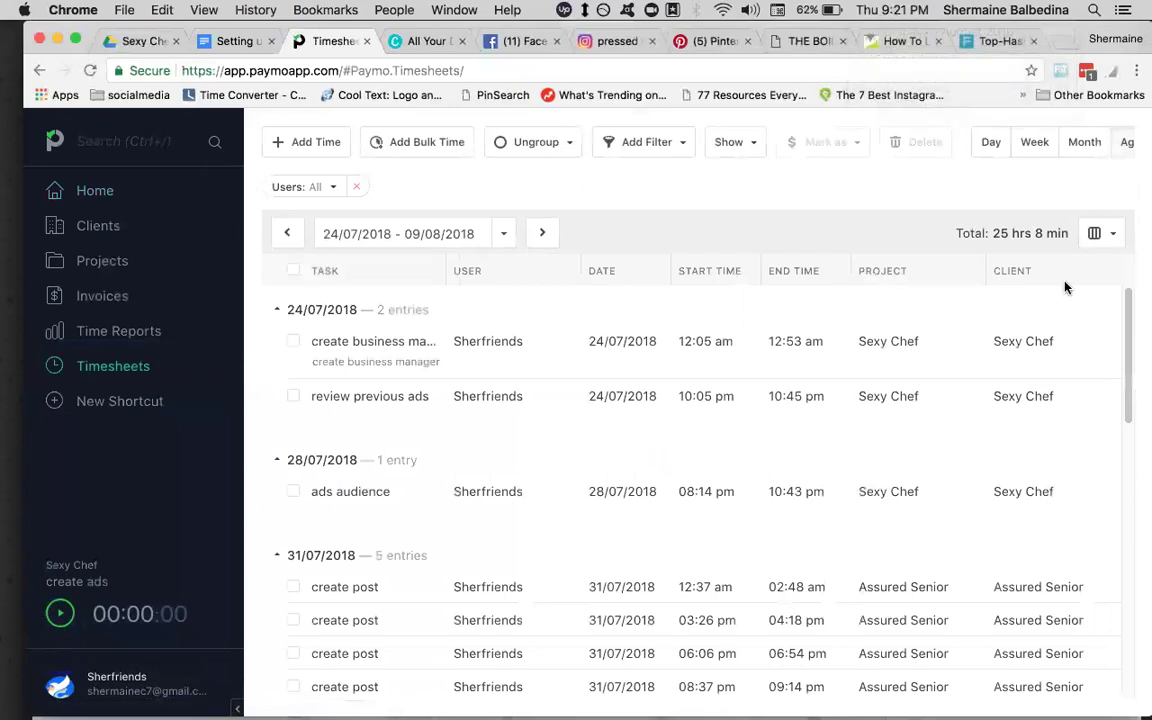
left_click_drag(1131, 391, 1099, 710)
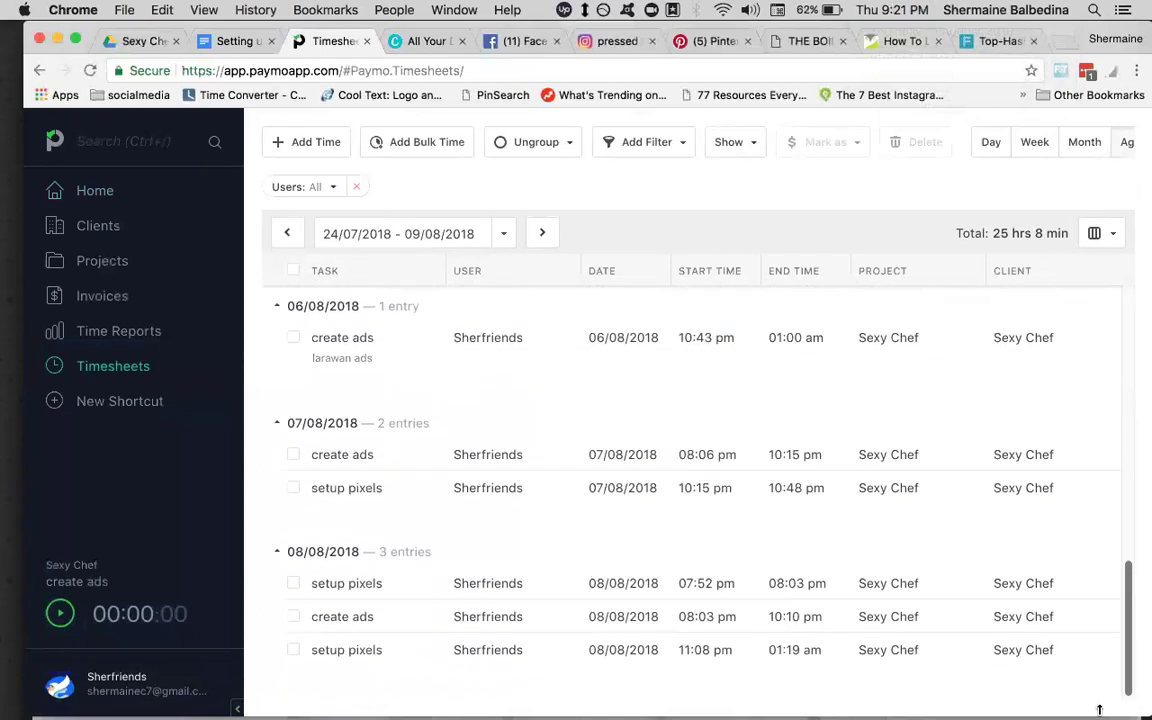
scroll(1096, 702, "up", 15)
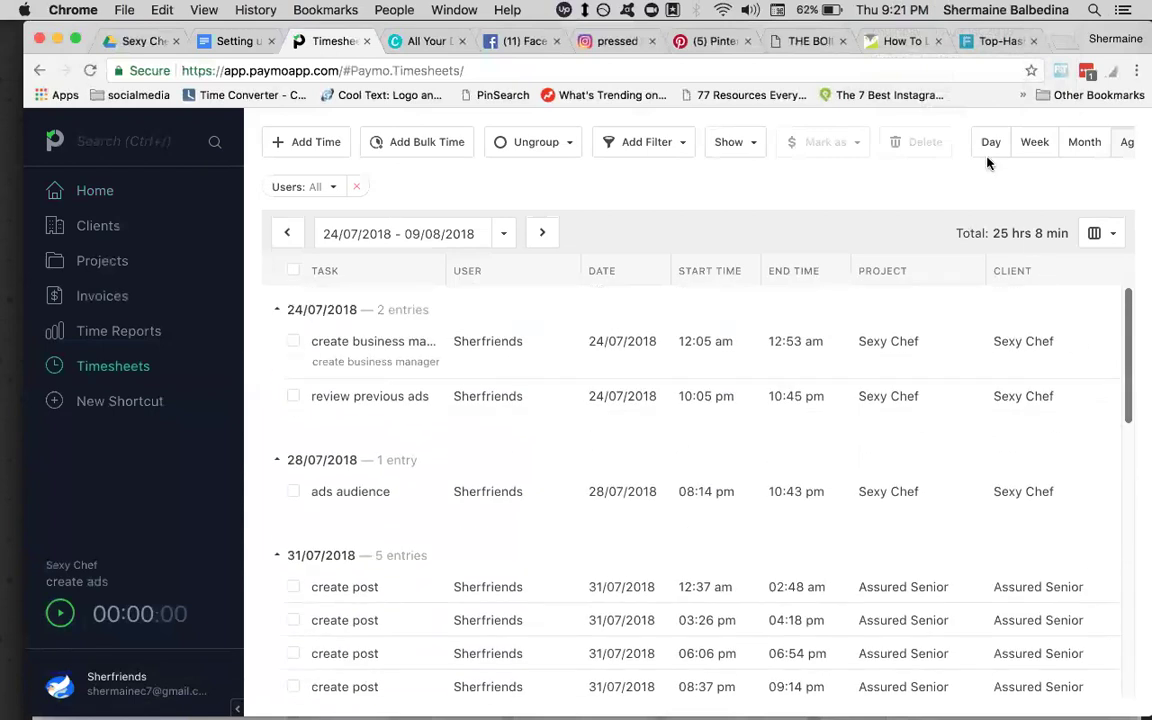
left_click(864, 10)
left_click(1027, 227)
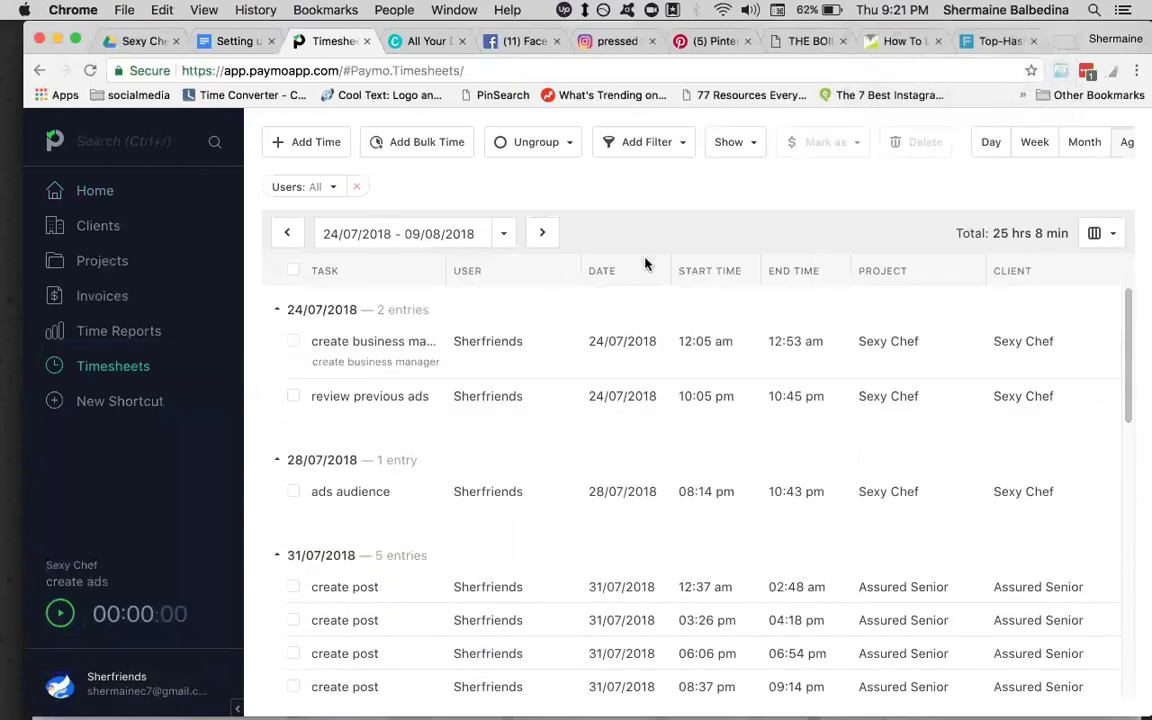
scroll(643, 329, "down", 1)
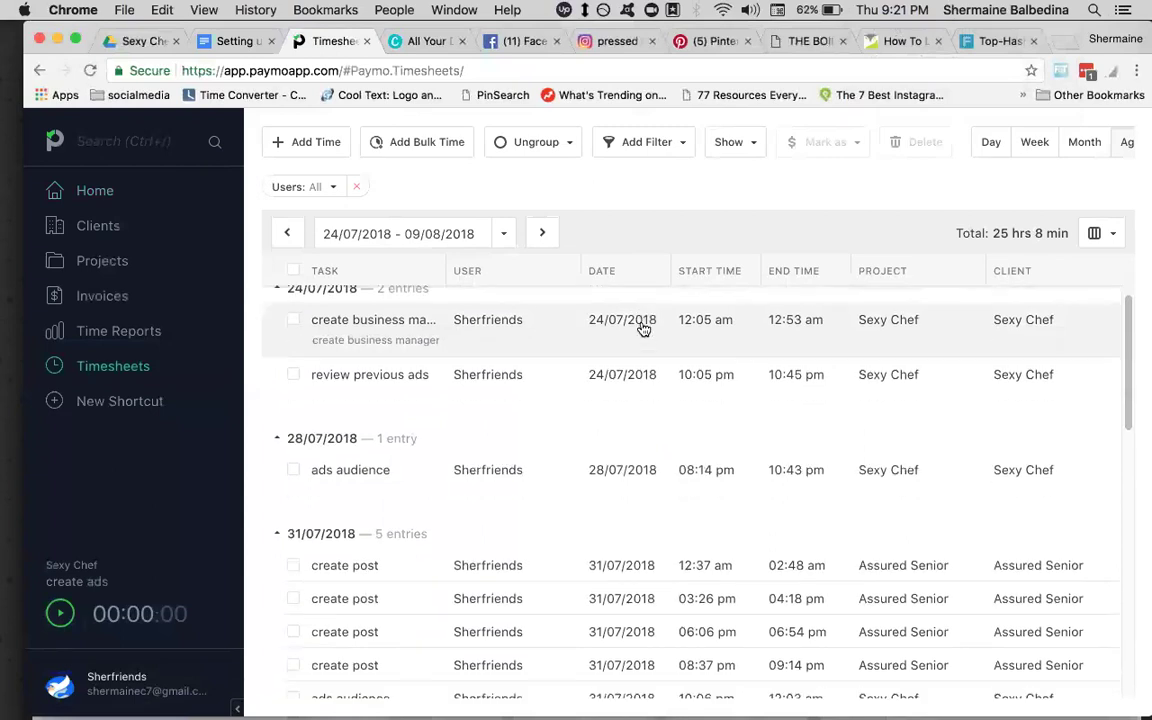
- Add a Clients filter to the timesheets and limit it to Sexy Chef
left_click(636, 144)
left_click(618, 246)
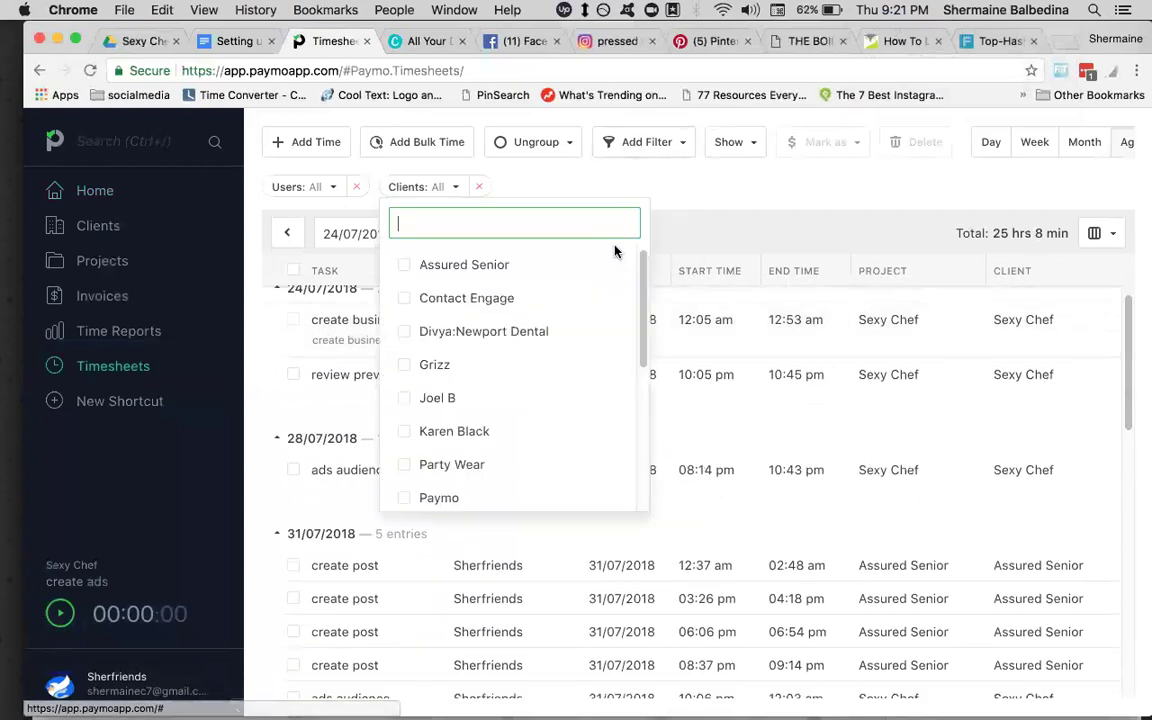
scroll(442, 456, "down", 4)
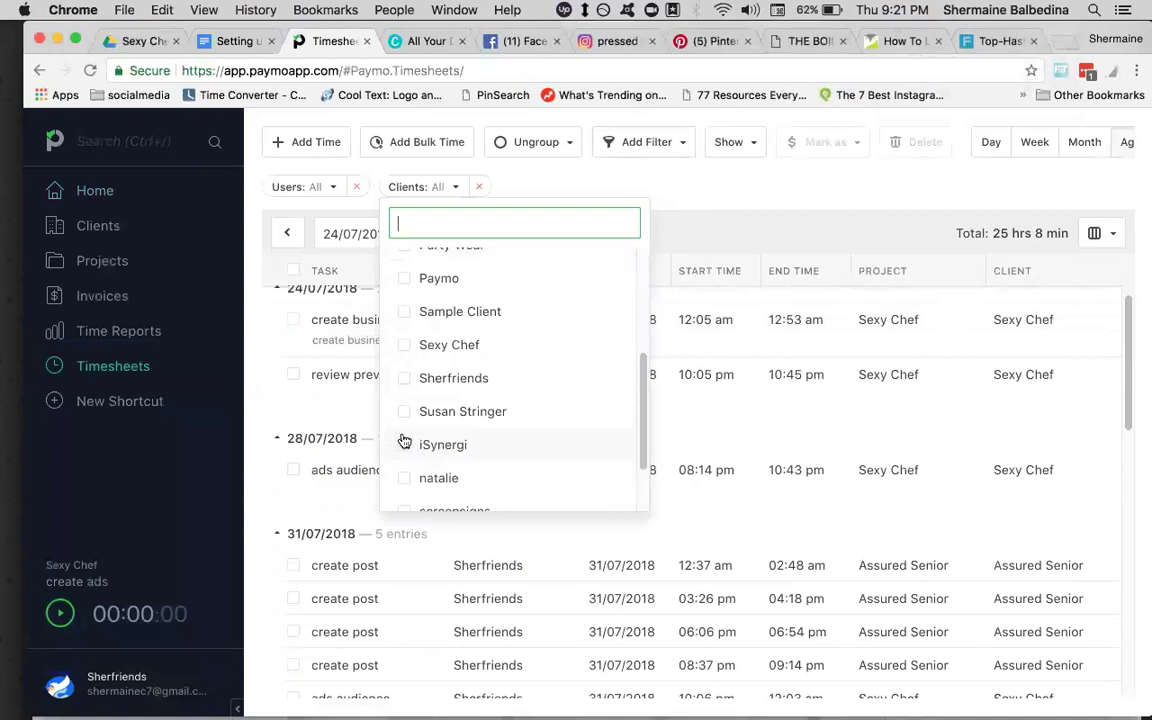
left_click(403, 345)
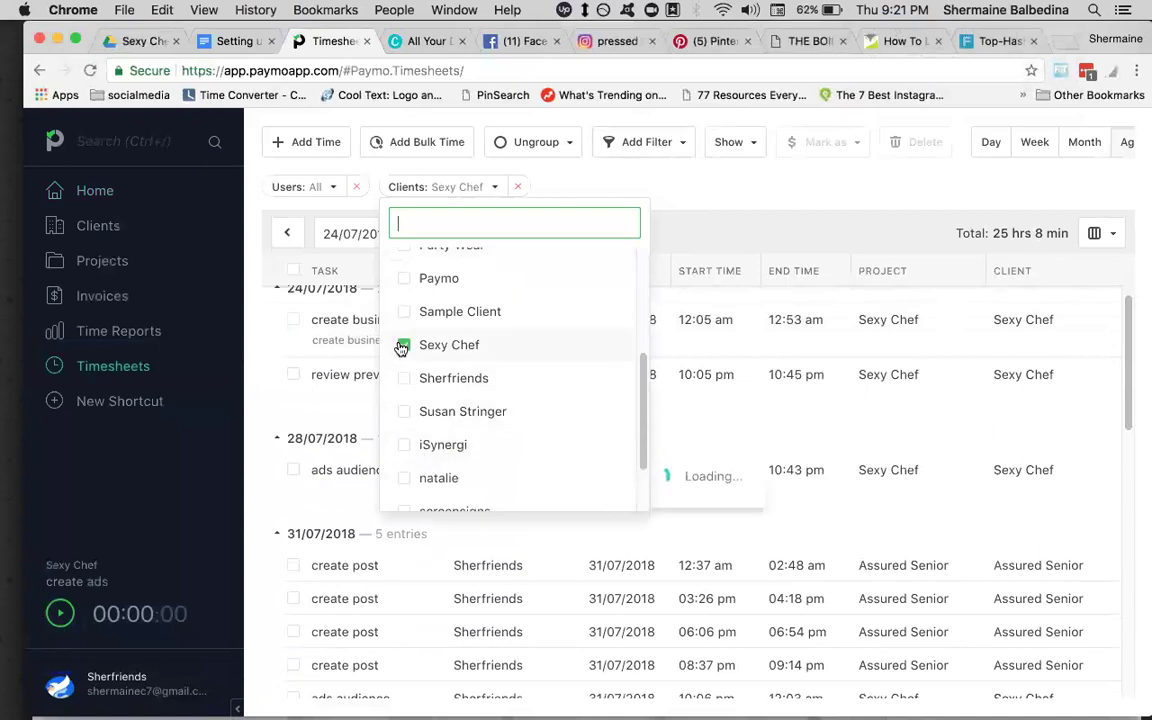
left_click(761, 213)
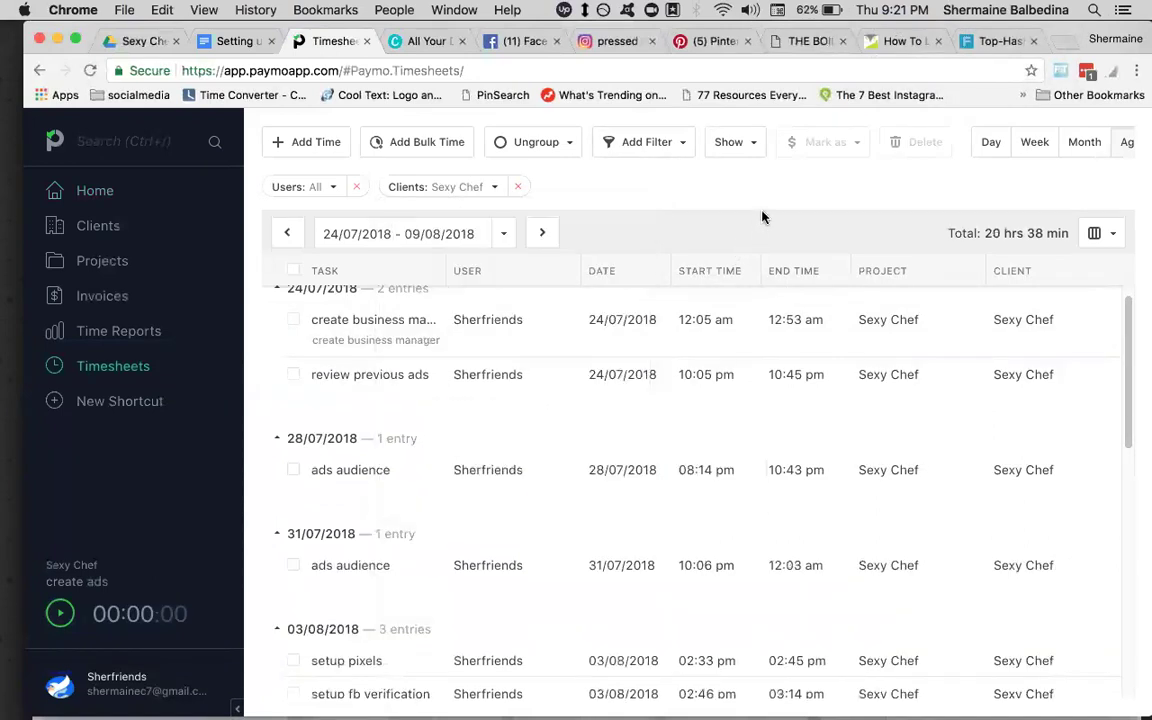
- Review the Sexy Chef time entries from the first date to the last and return to the start of the list
scroll(1099, 335, "down", 3)
scroll(1100, 338, "down", 4)
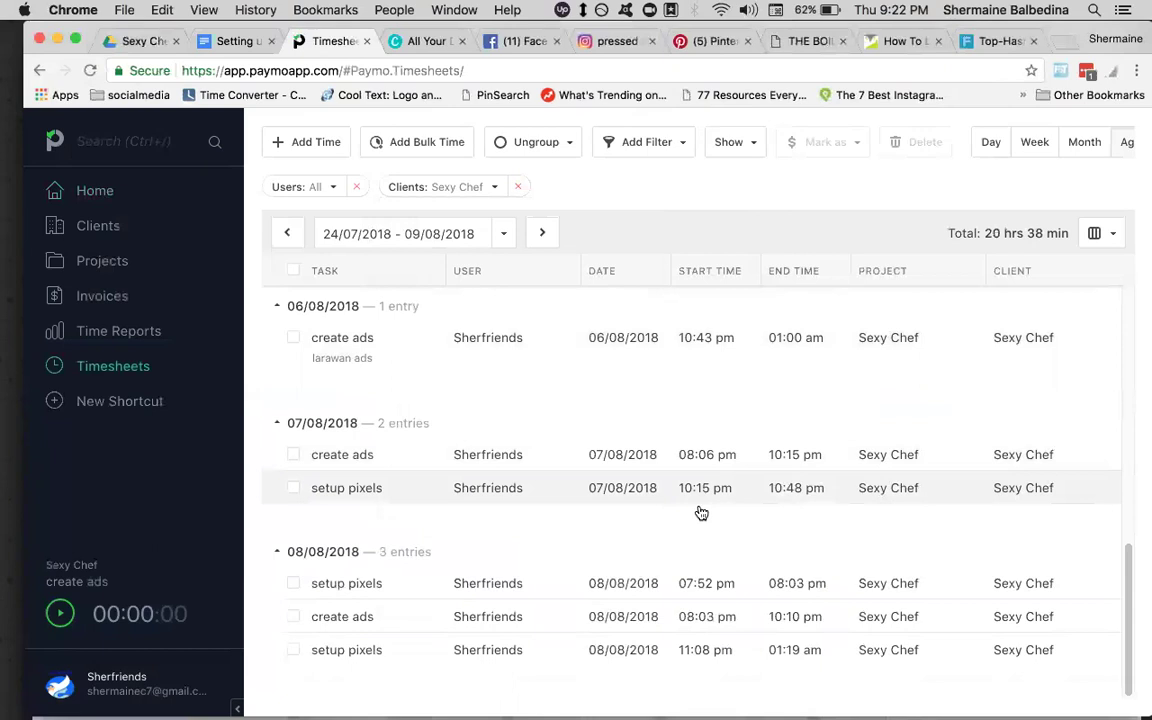
scroll(698, 512, "up", 10)
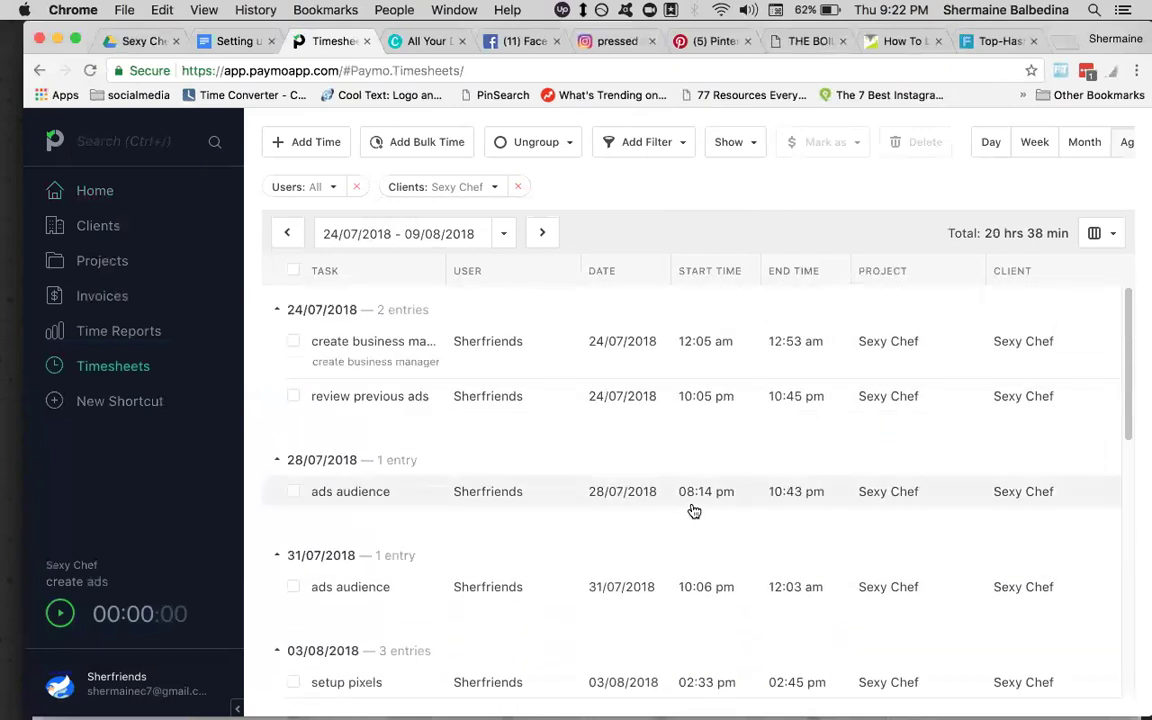
scroll(694, 511, "down", 10)
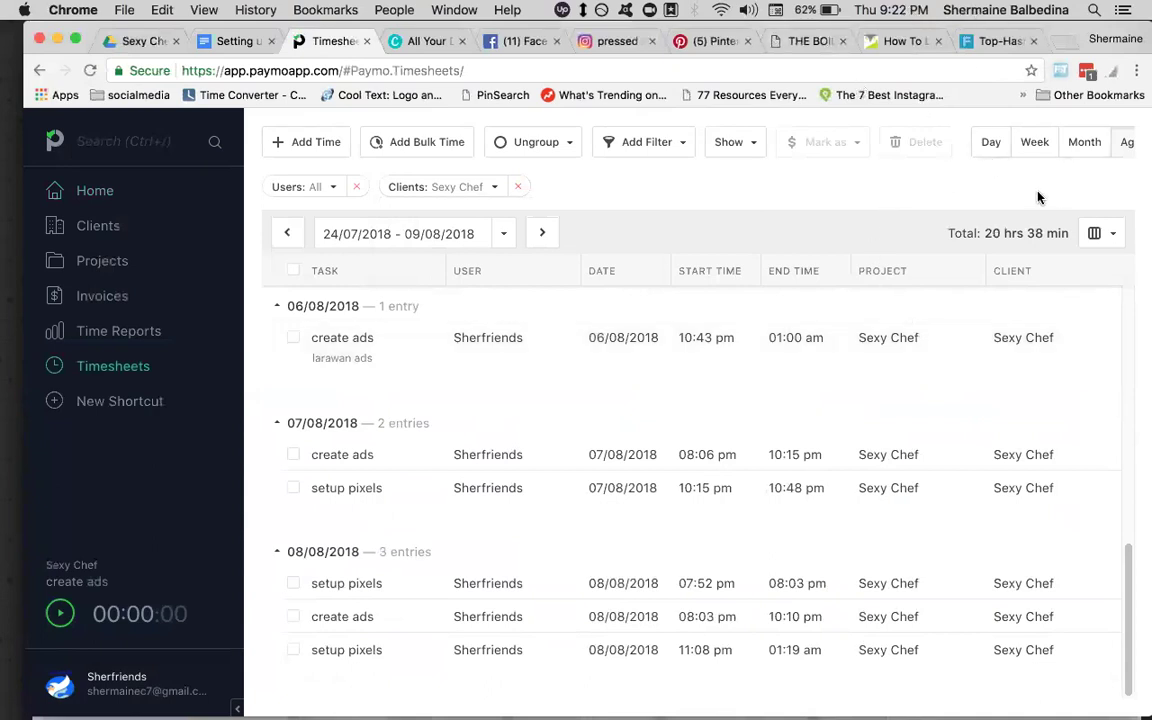
scroll(976, 252, "up", 10)
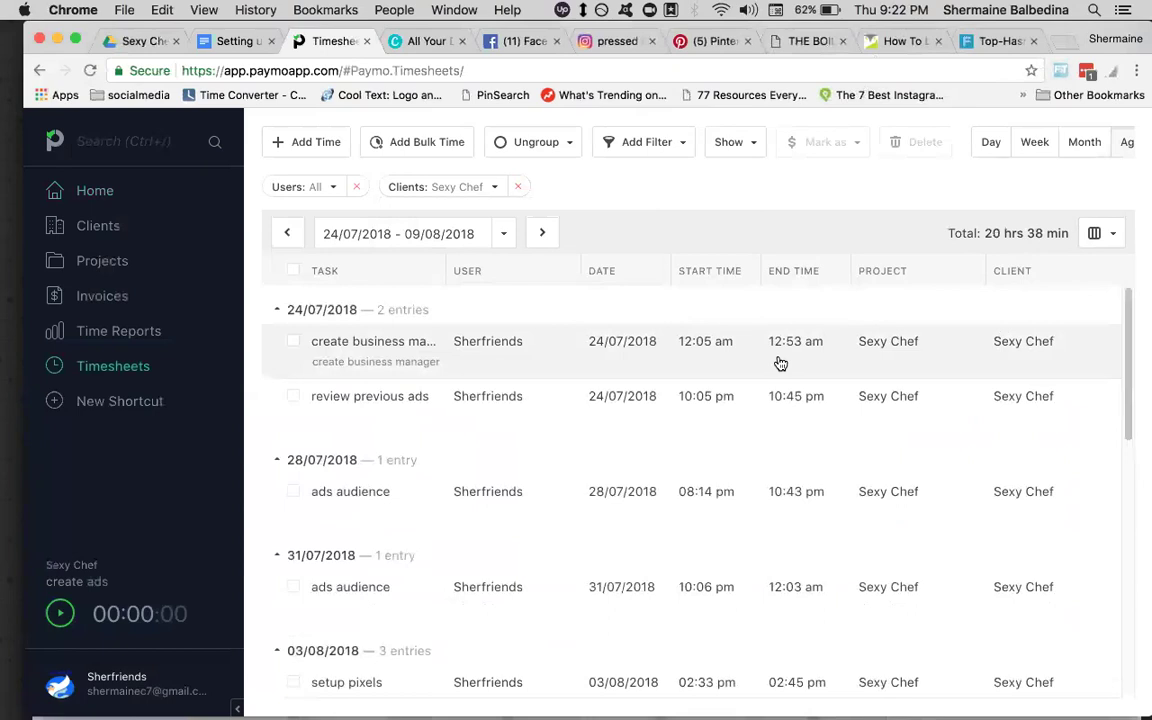
scroll(780, 363, "down", 10)
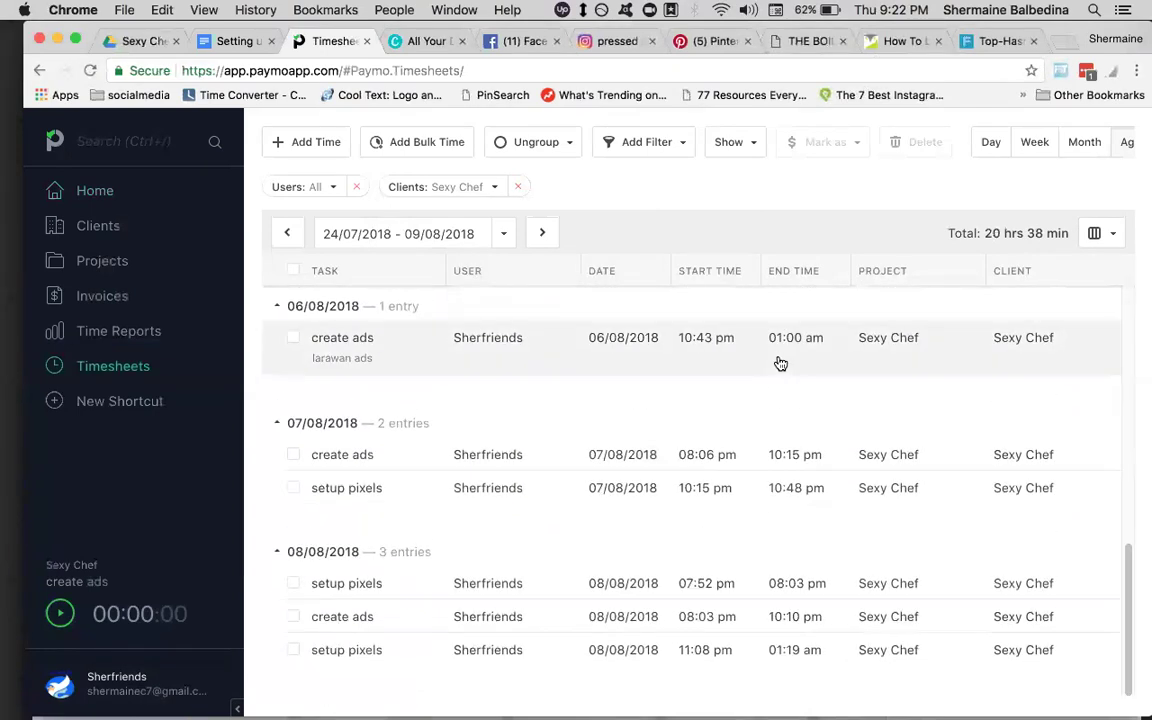
scroll(780, 363, "up", 10)
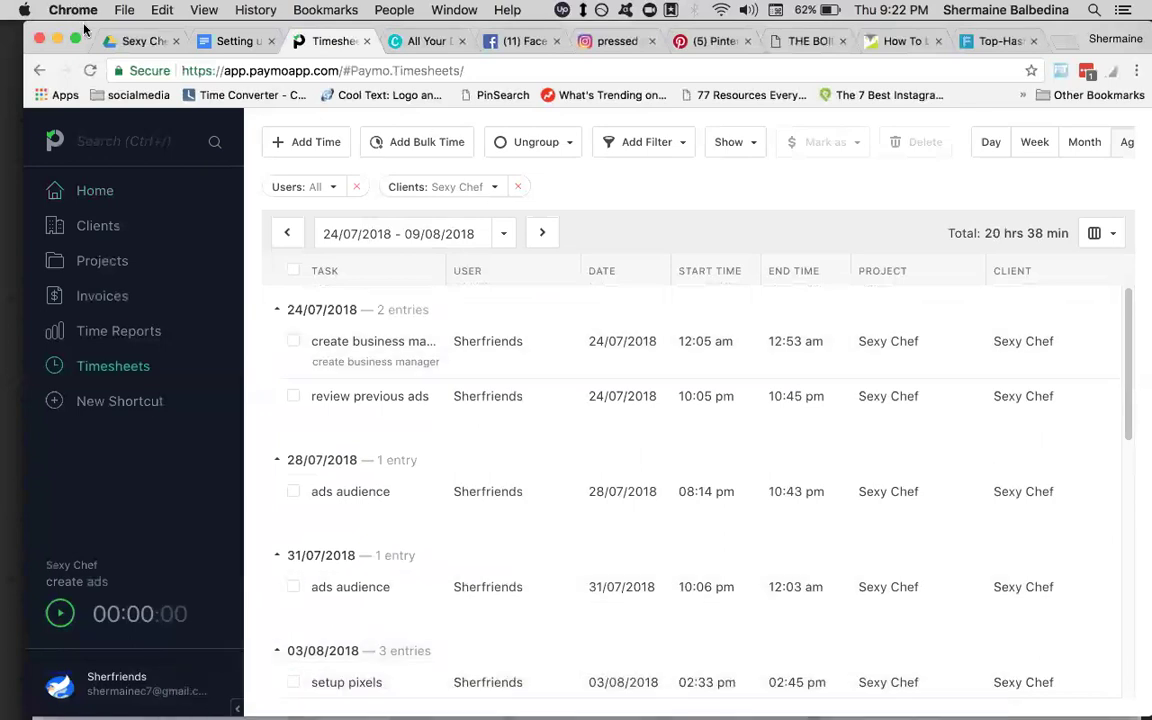
- Try to play audience targeting.mp4 from the Sexy Chef folder in Google Drive, and return to the folder
left_click(138, 41)
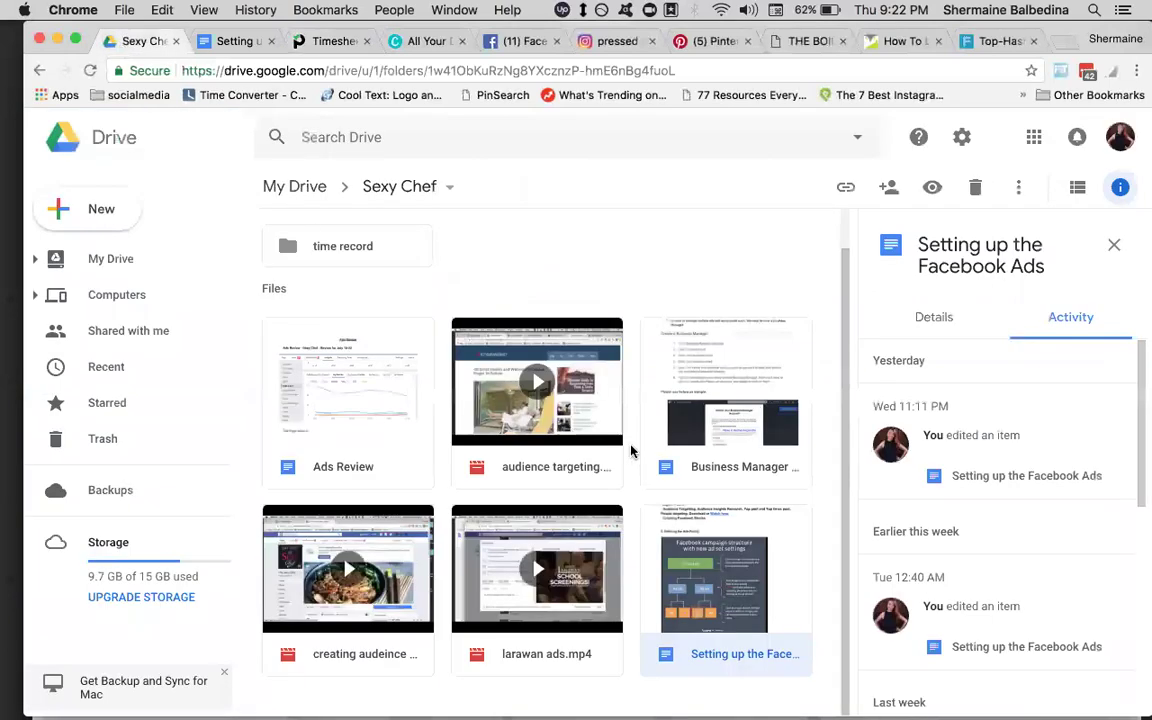
double_click(538, 395)
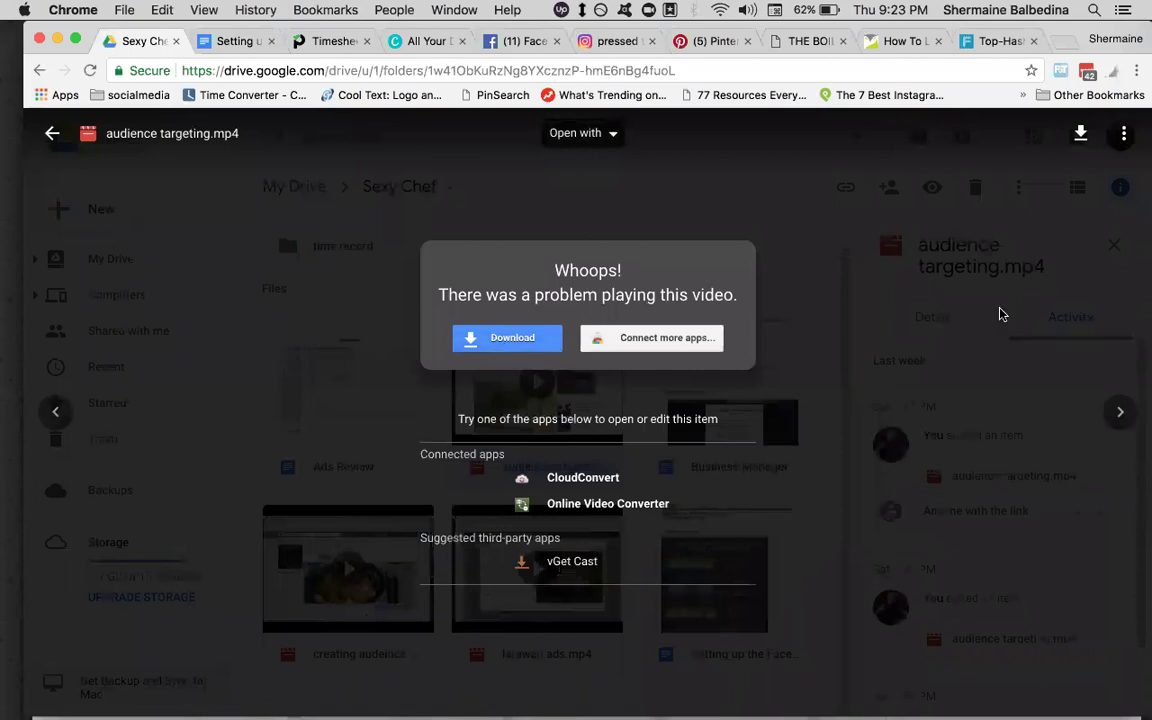
left_click(48, 133)
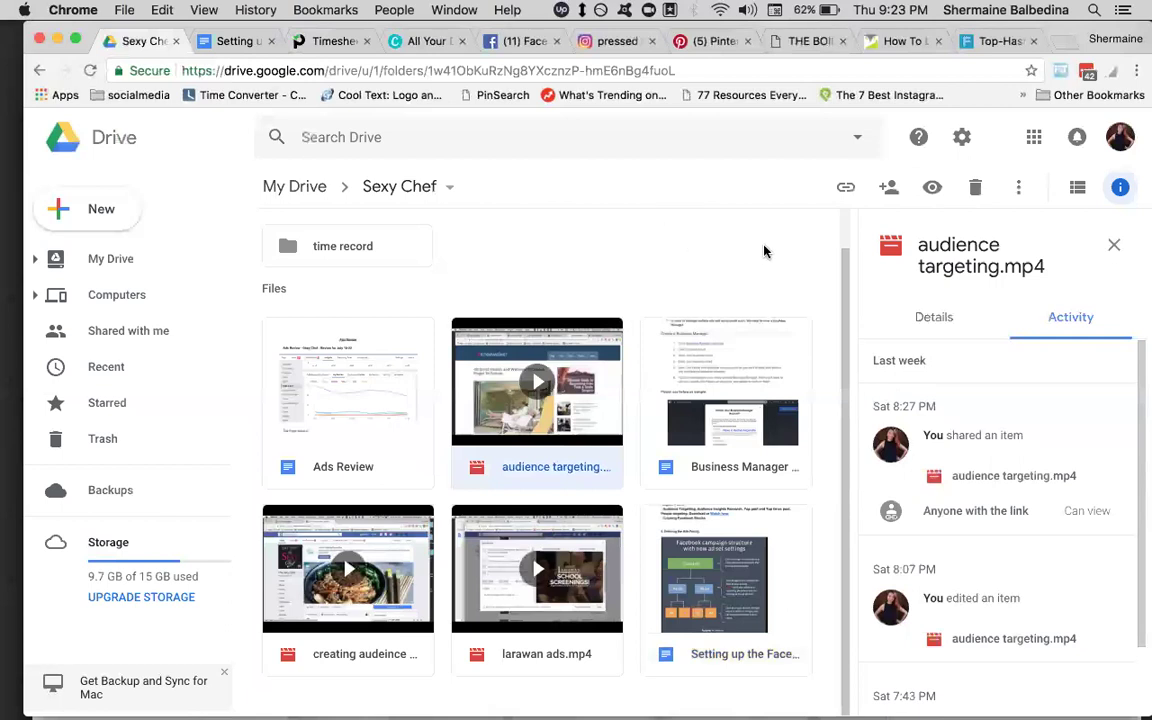
- Show the Setting up the Facebook Ads document and check the Watch here link beside Creating Audiences and Lookalike
left_click(211, 41)
scroll(683, 419, "up", 10)
scroll(686, 419, "down", 2)
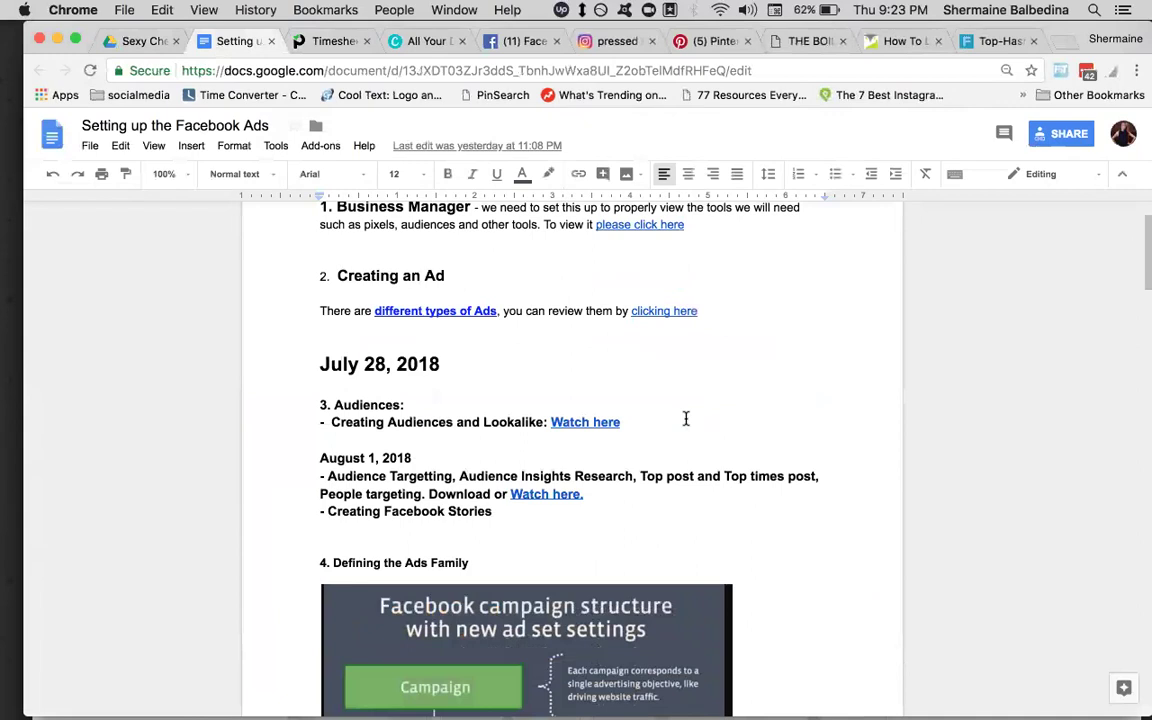
left_click(645, 311)
left_click(595, 423)
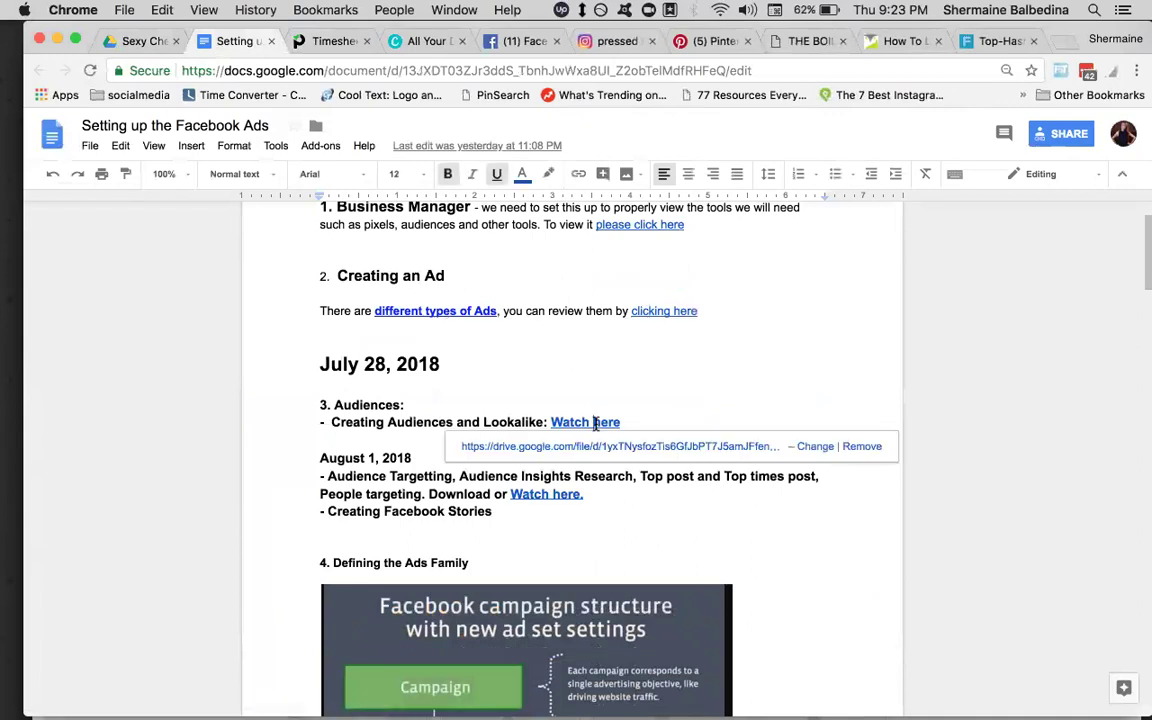
left_click(694, 368)
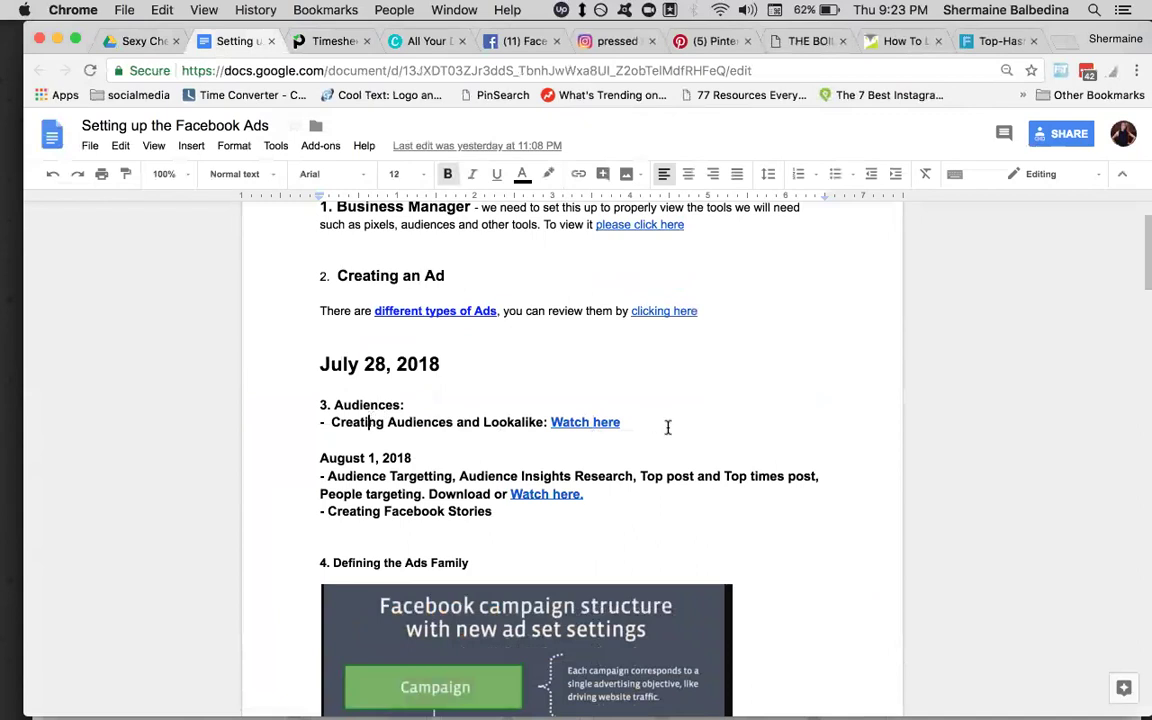
left_click(582, 423)
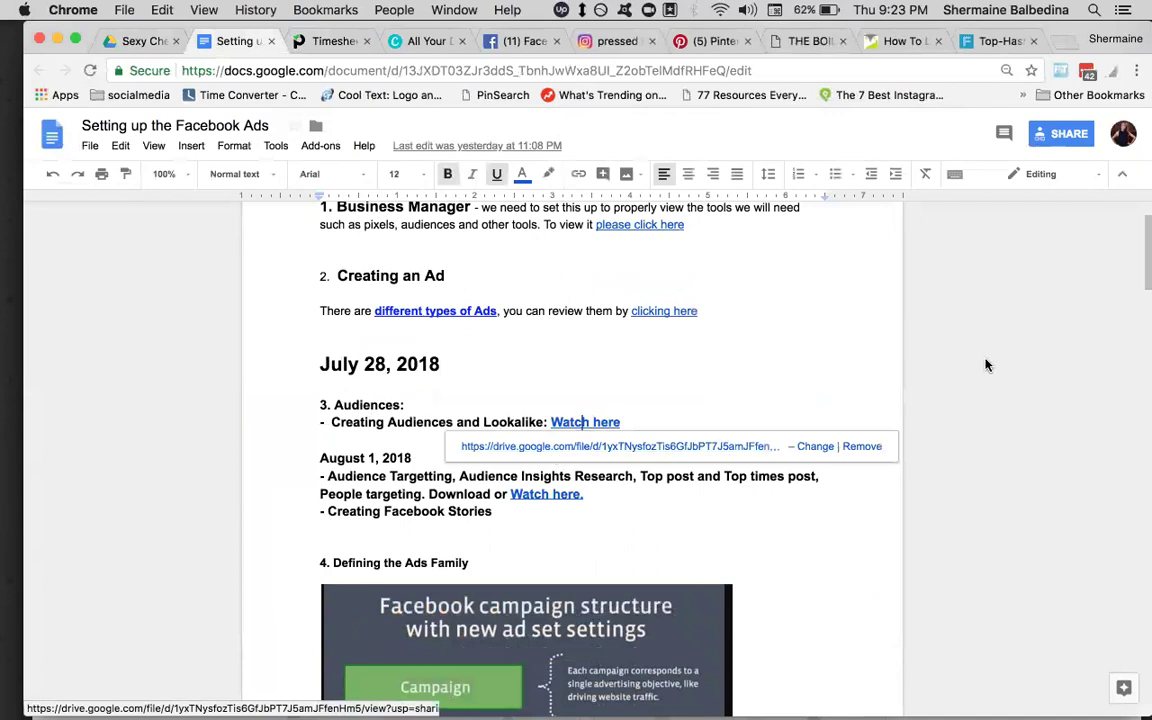
left_click(800, 329)
- Look through the Setting up the Facebook Ads document from its first page to its last and return to the beginning
scroll(800, 329, "up", 2)
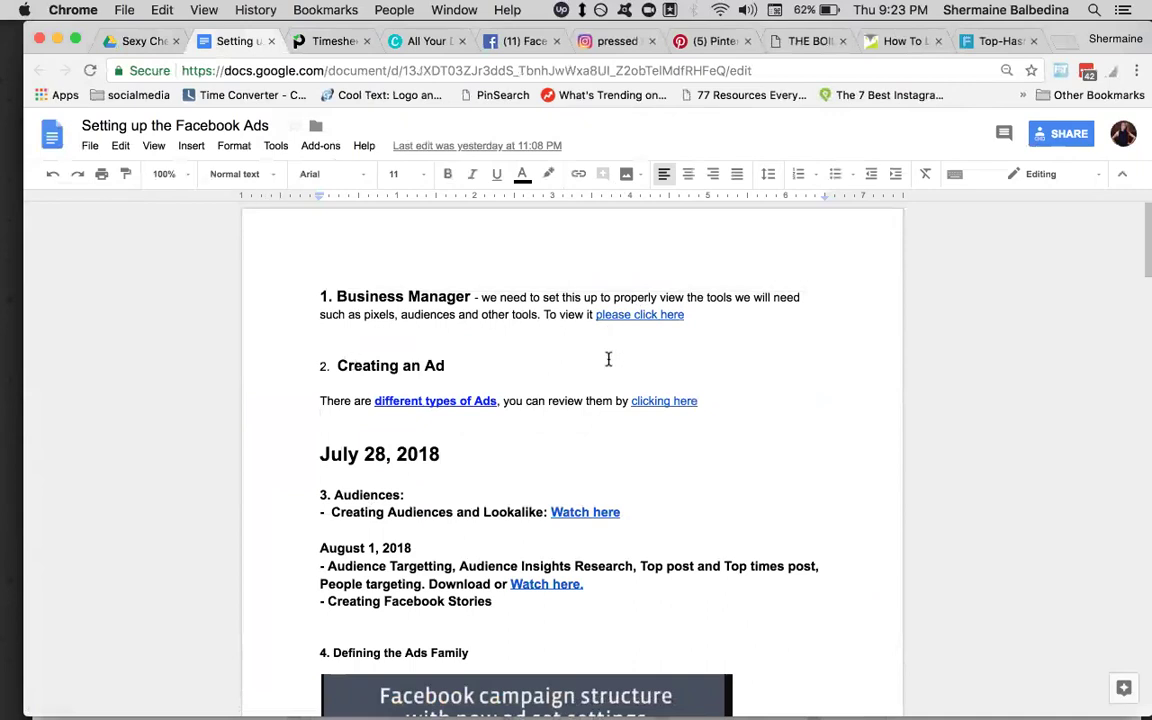
scroll(785, 443, "down", 10)
scroll(815, 491, "down", 15)
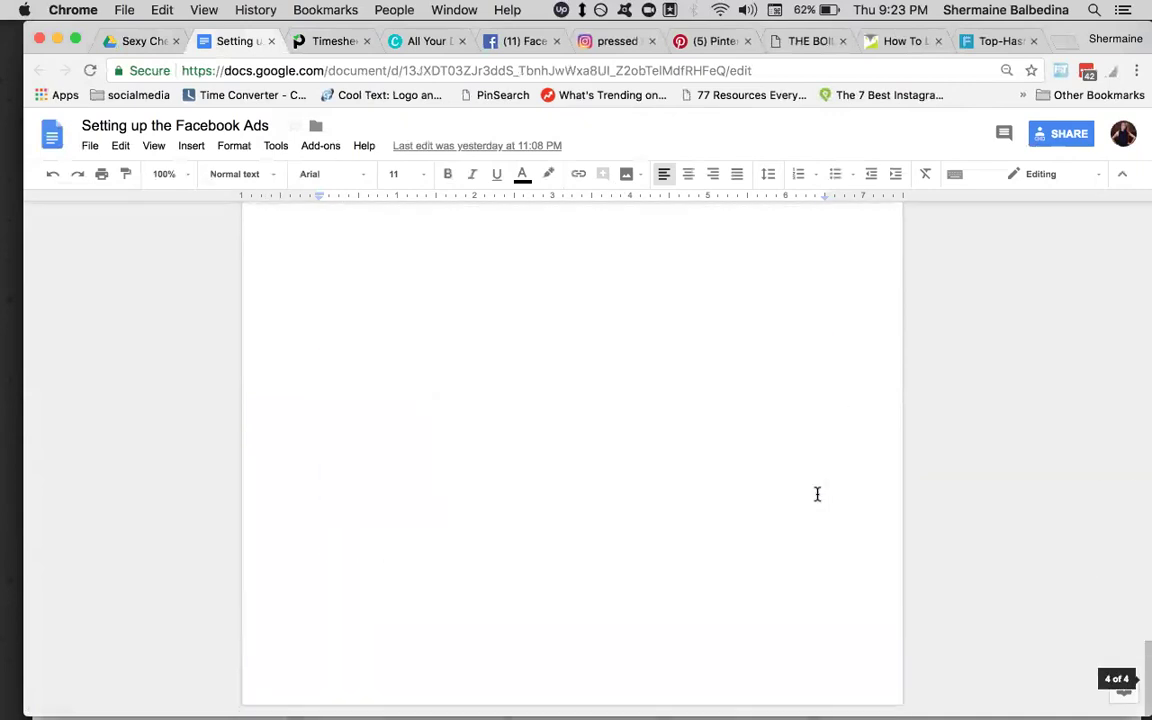
scroll(815, 491, "up", 8)
scroll(817, 494, "up", 15)
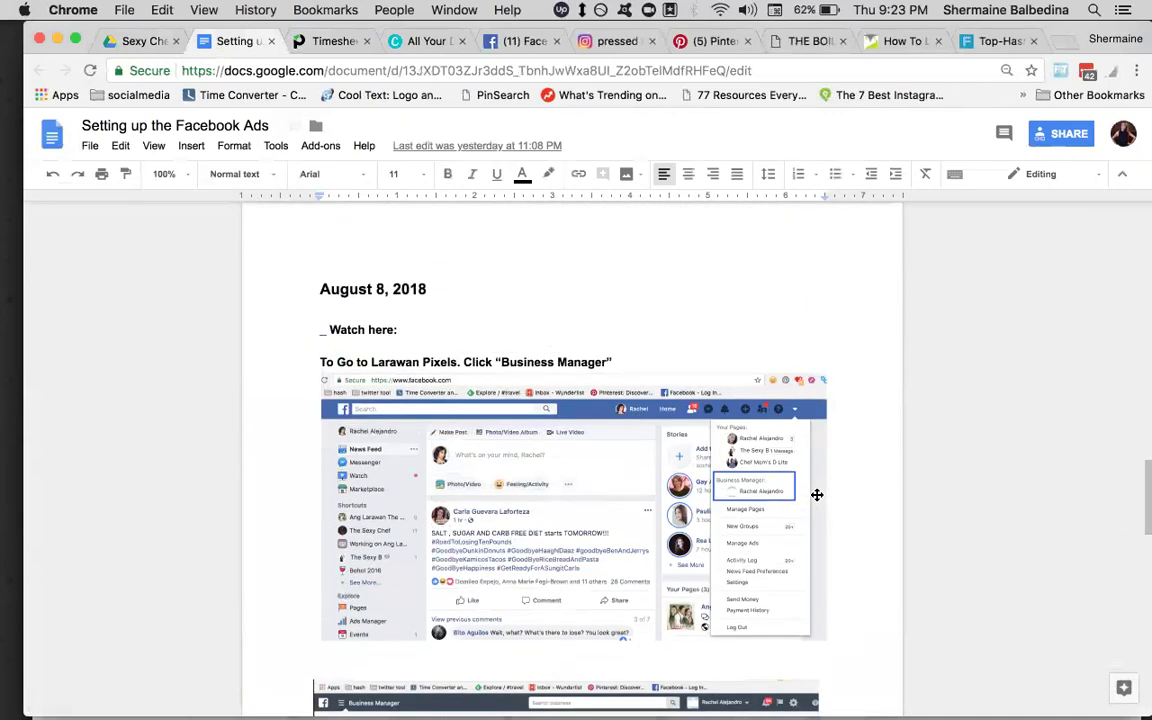
scroll(817, 494, "up", 2)
- Bring up the Zoom window, switch back to Chrome and check the Facebook page with the open chat
mouse_move(411, 710)
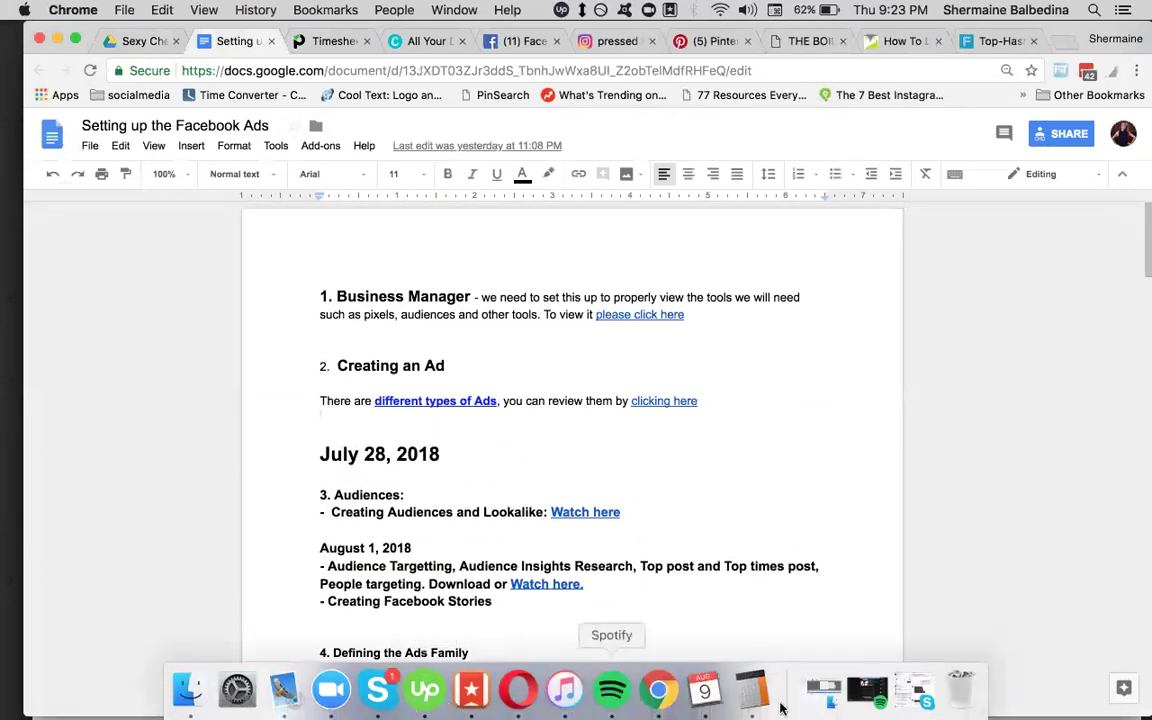
left_click(333, 700)
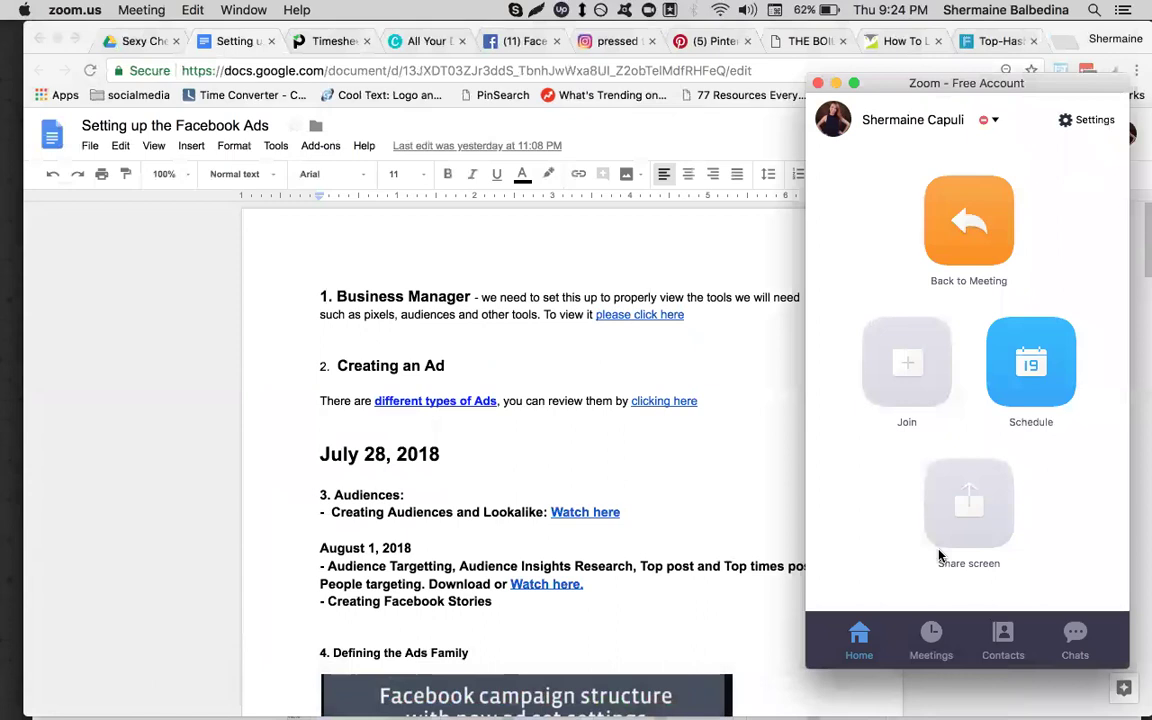
left_click(524, 41)
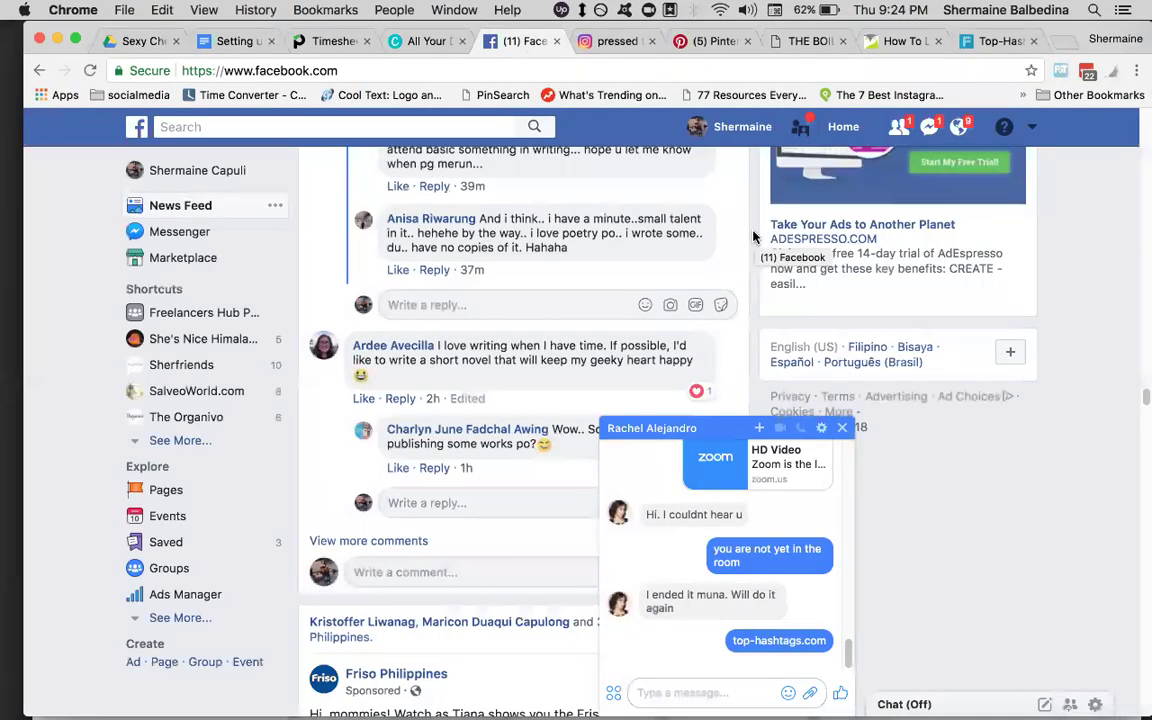
left_click(224, 43)
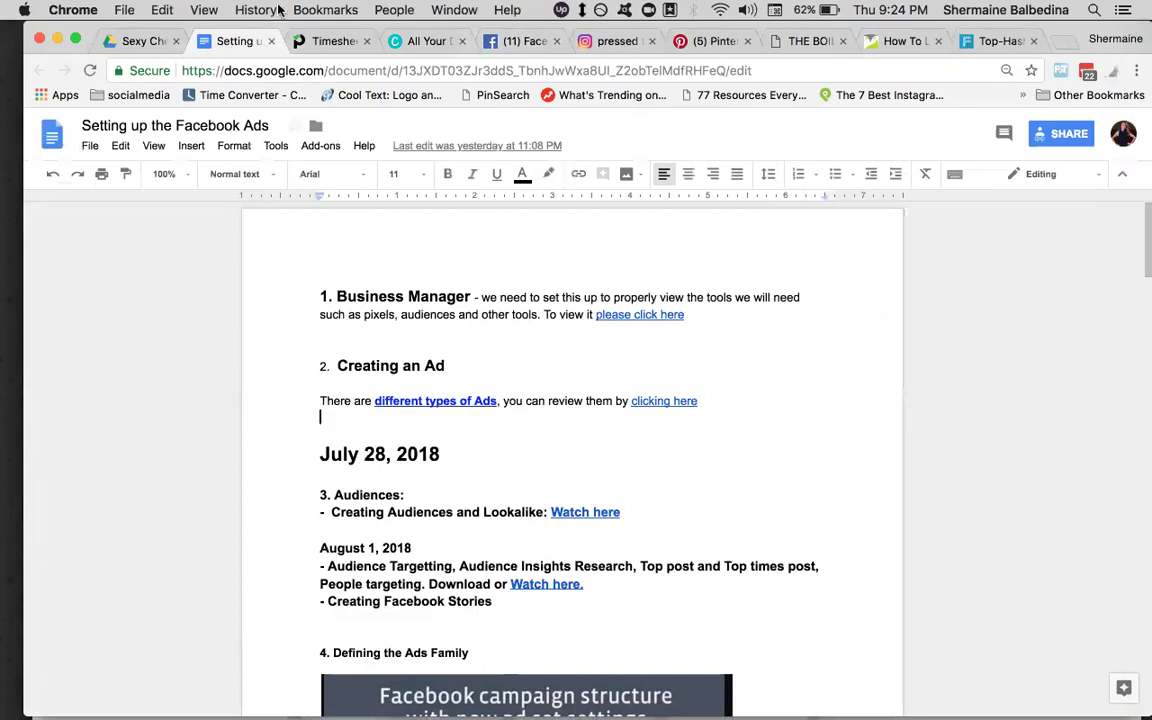
left_click(505, 43)
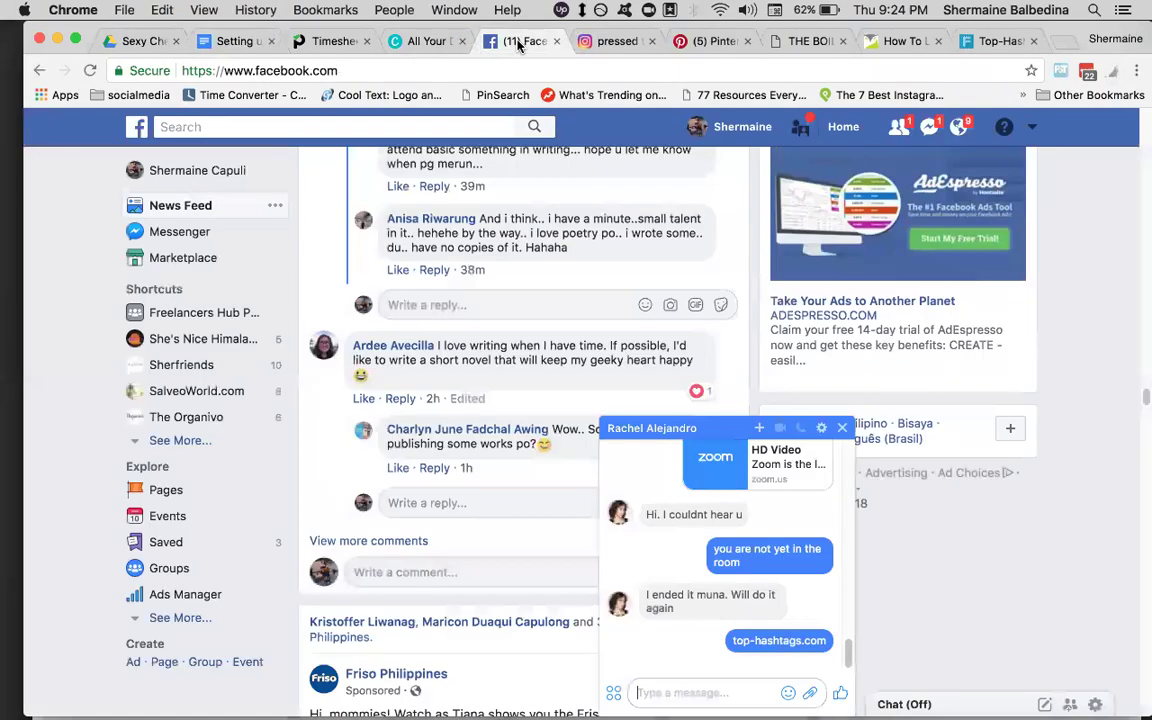